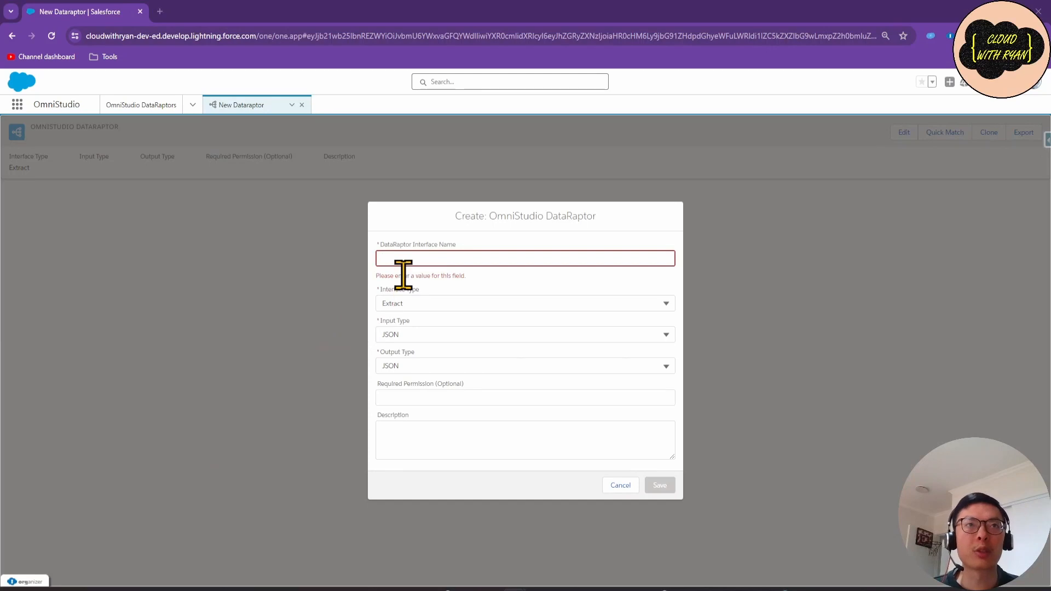
Create and save an Extract DataRaptor named DRextAccountDetails with JSON input and JSON output.
left_click(403, 258)
type("DRextAccountDetails")
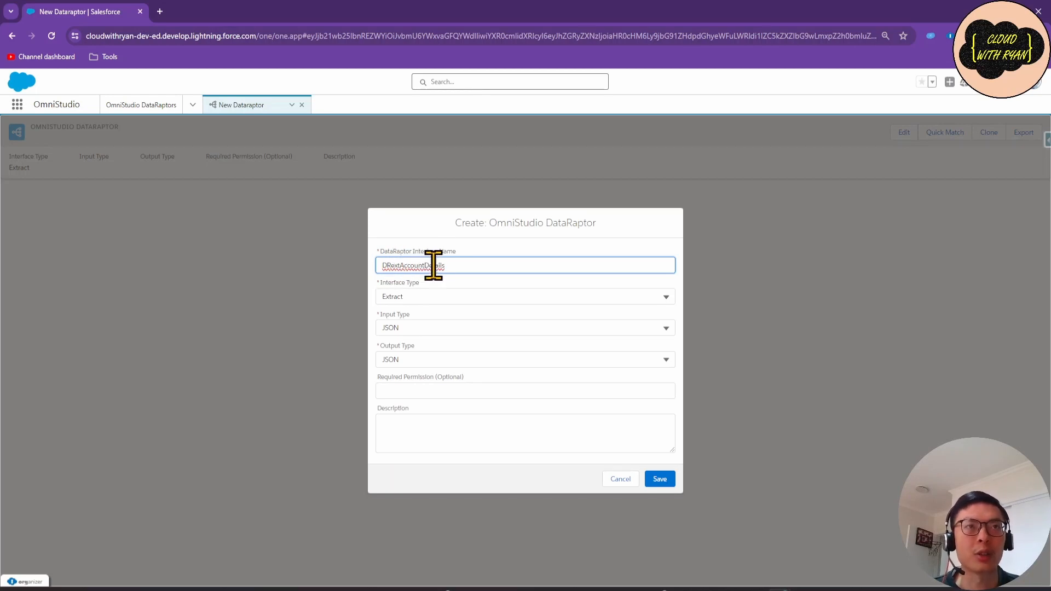
left_click(399, 265)
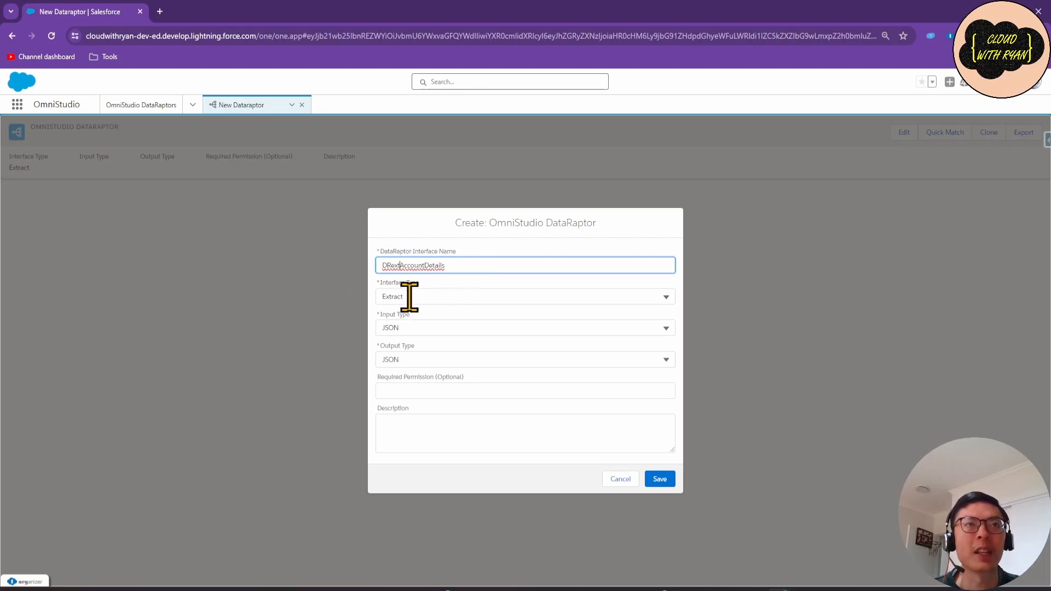
left_click(472, 296)
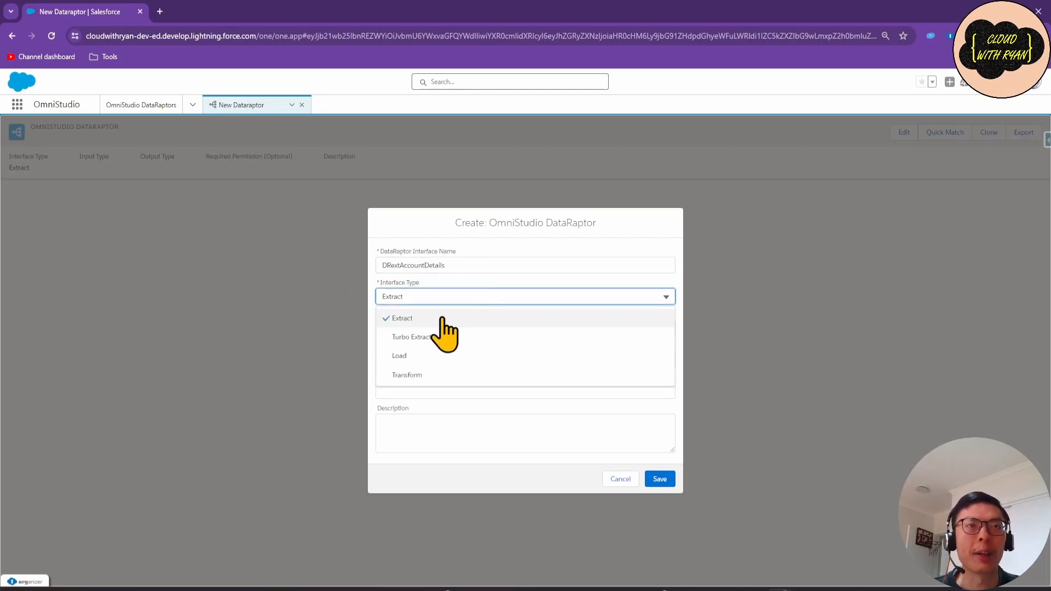
left_click(470, 295)
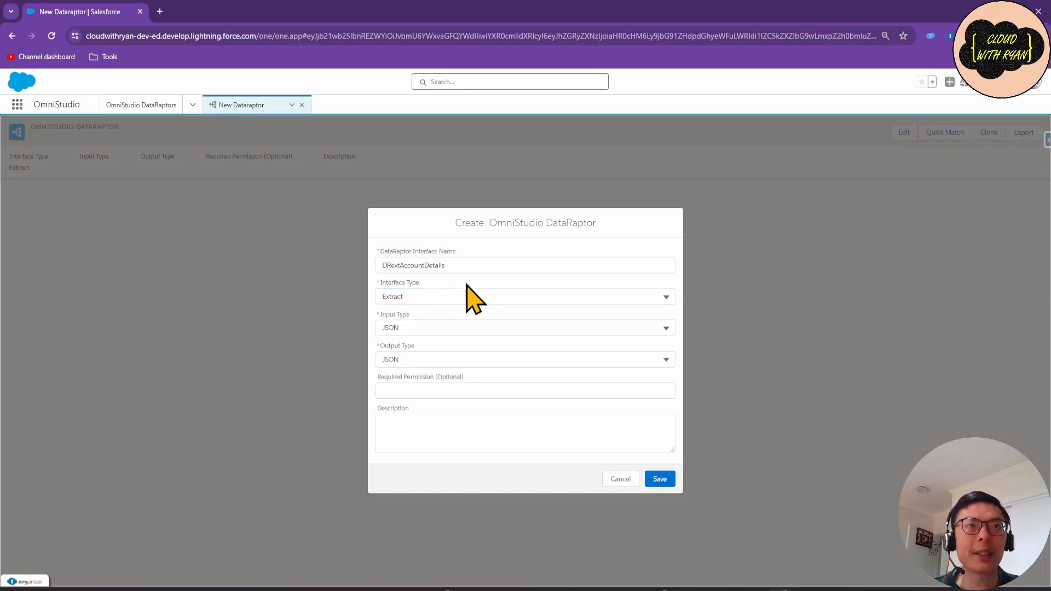
left_click(401, 433)
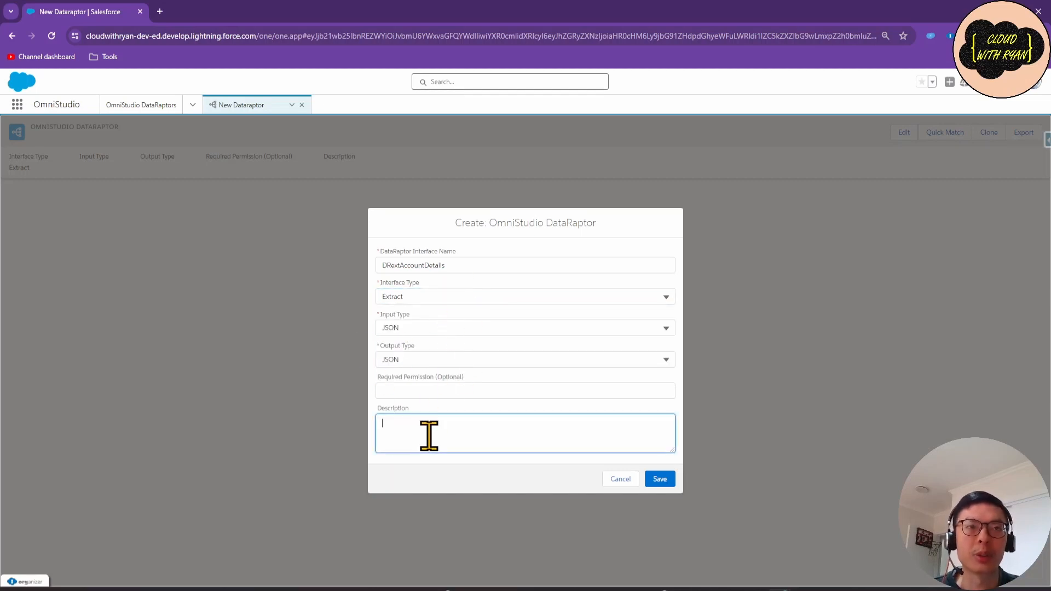
left_click(660, 480)
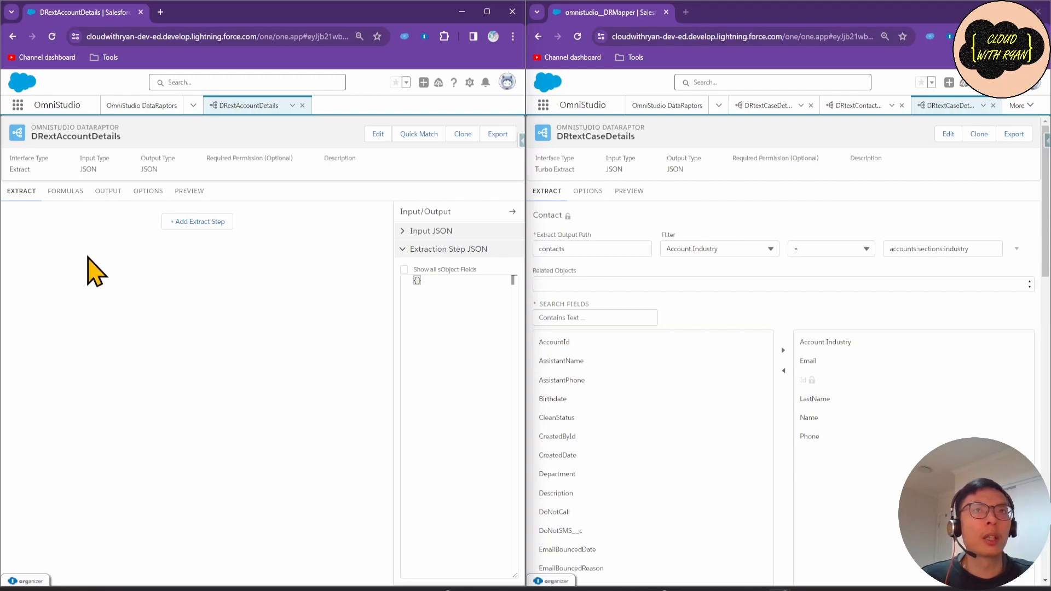
Add two blank extract steps to DRextAccountDetails.
left_click(199, 222)
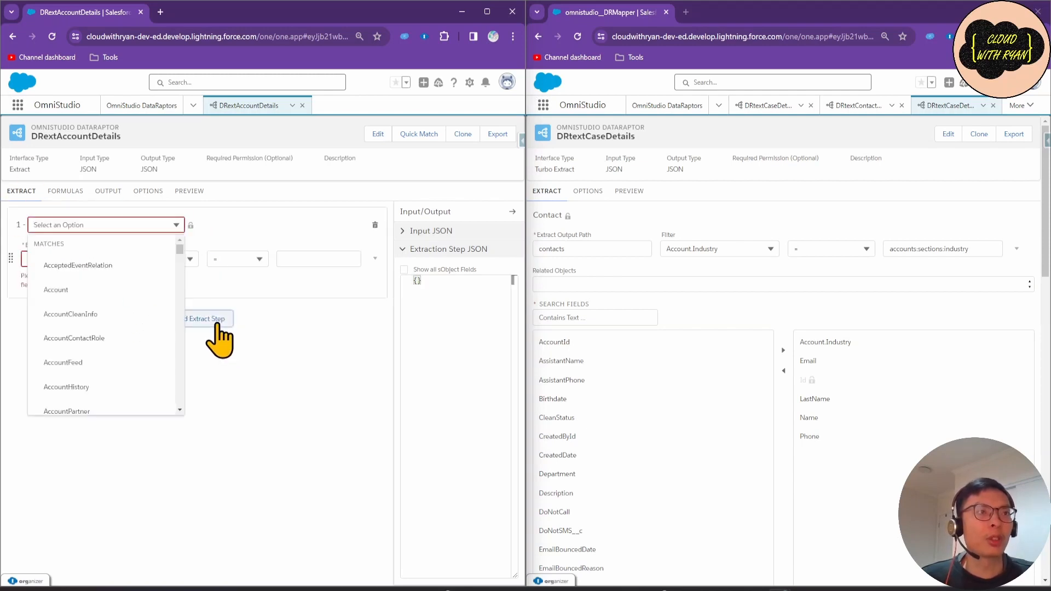
left_click(224, 320)
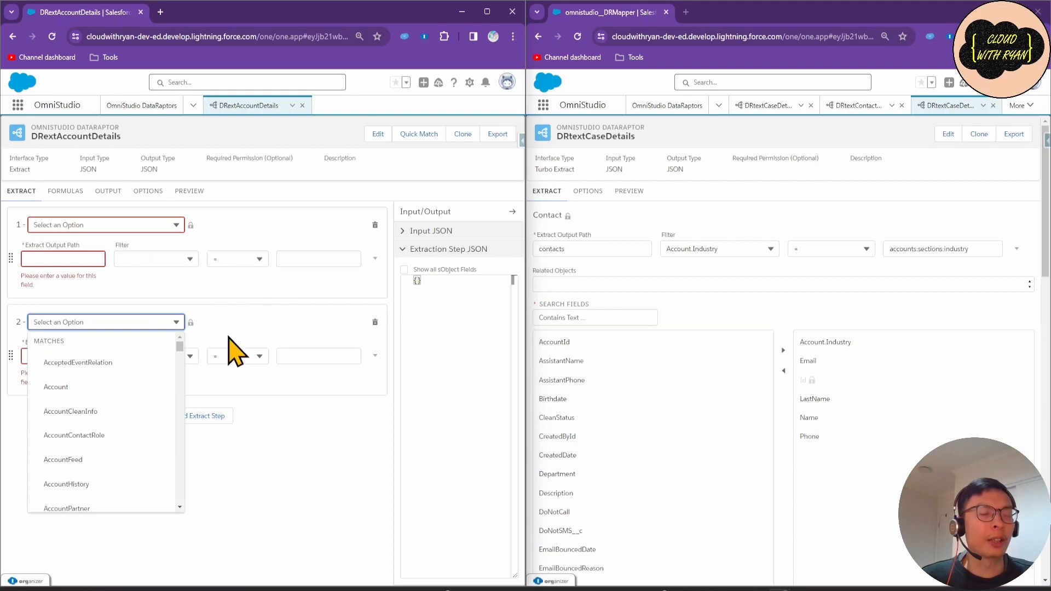
Examine the output, formula, options and preview settings of DRextAccountDetails and compare its options and preview with those of DRtextCaseDetails.
left_click(108, 191)
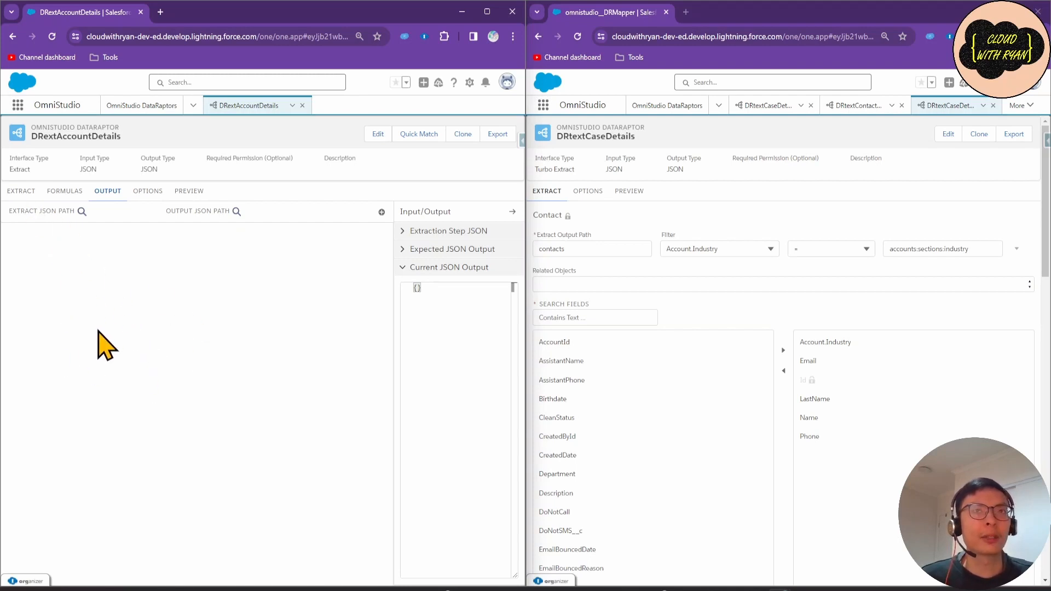
left_click(70, 192)
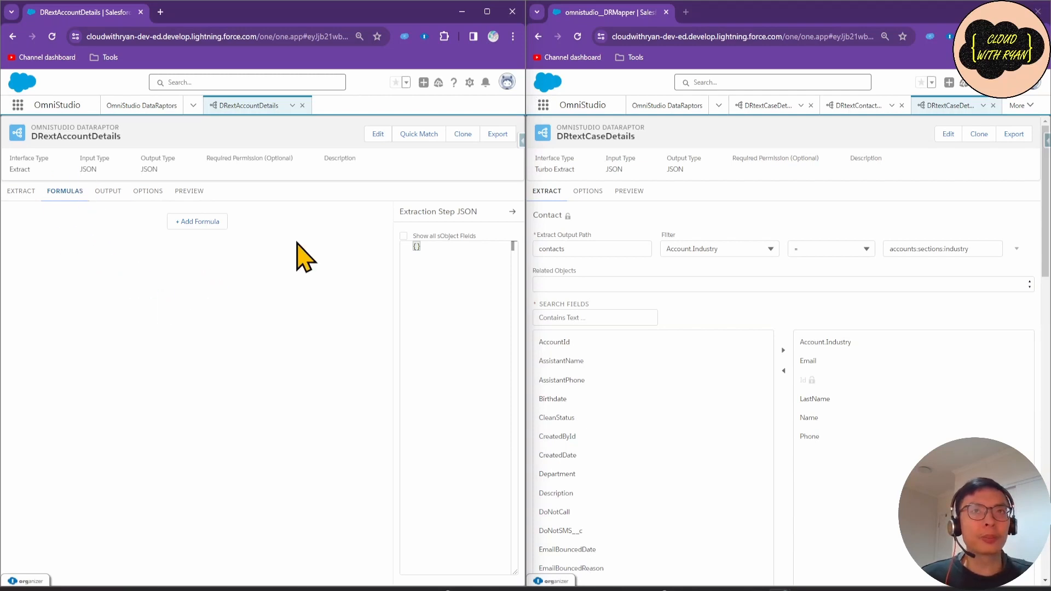
left_click(588, 191)
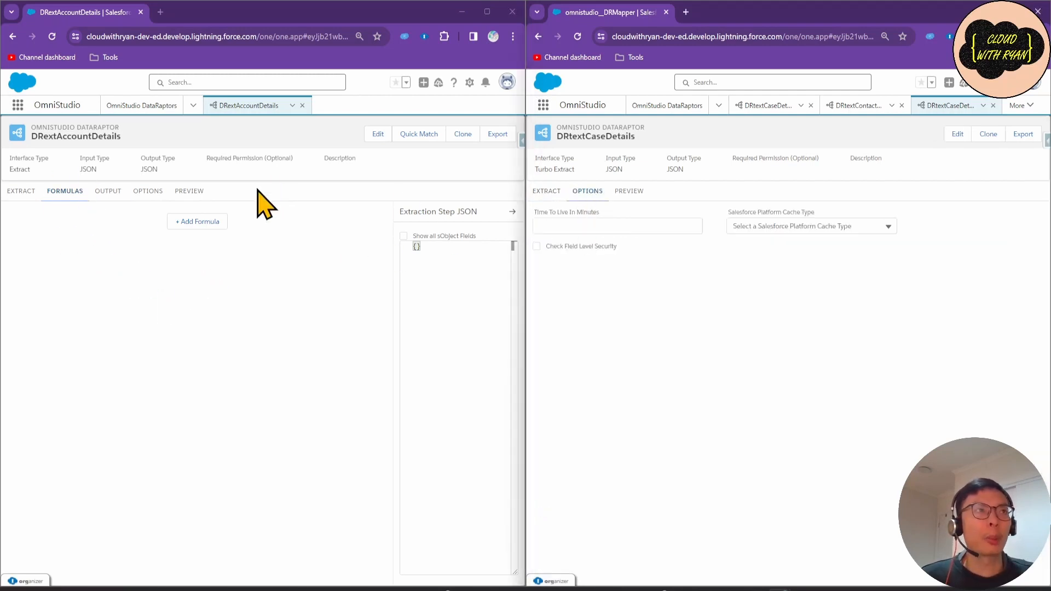
left_click(147, 193)
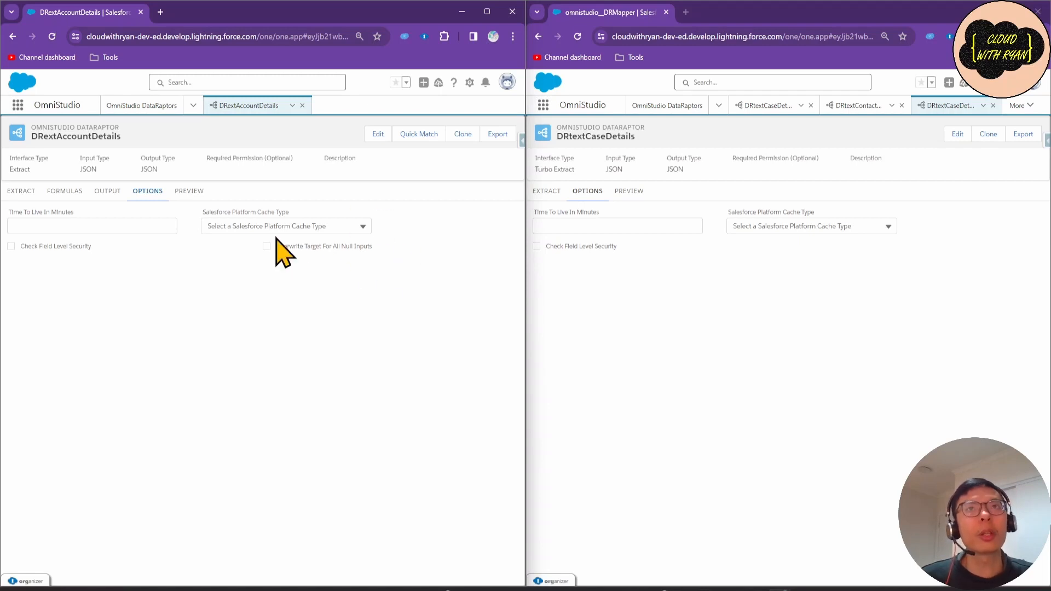
left_click(189, 191)
left_click(629, 191)
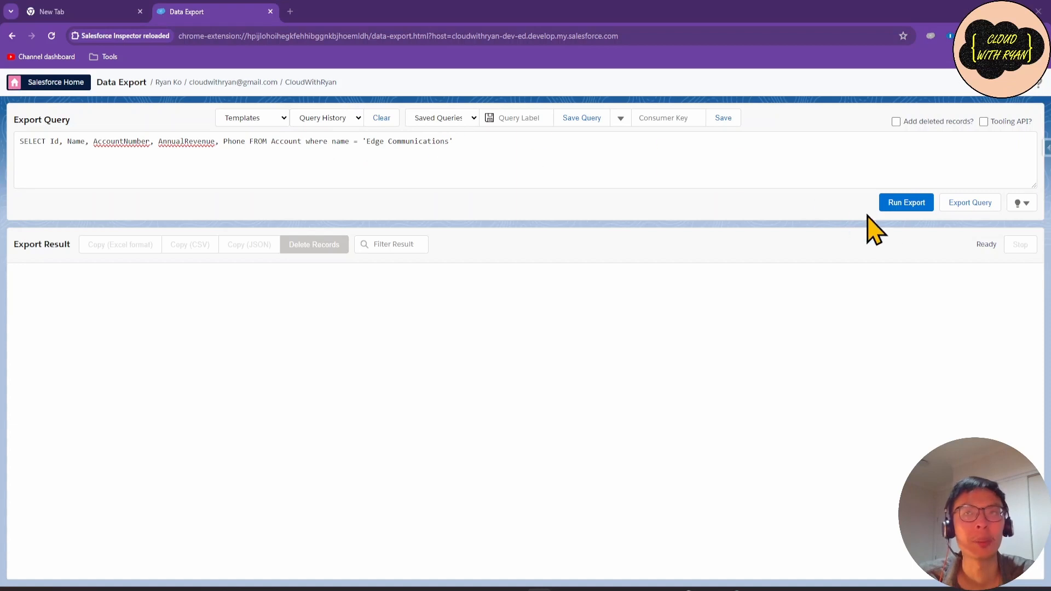
Switch to Salesforce Inspector's Data Export and run the Account query for the name 'Edge Communications'.
left_click(909, 207)
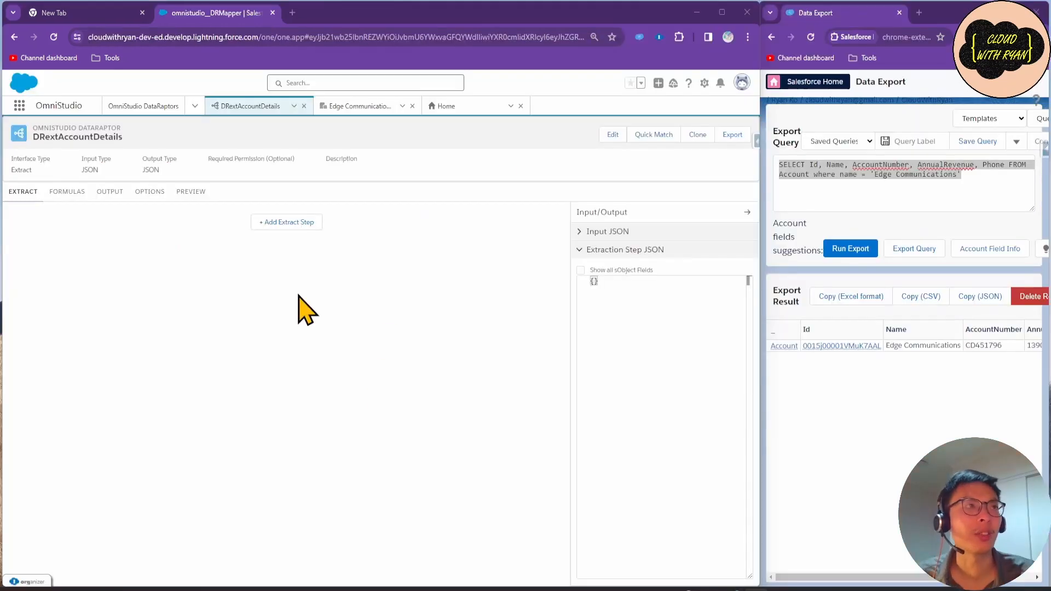
In DRextAccountDetails, add an extract step on the Account object with the extract output path accounts.
left_click(301, 224)
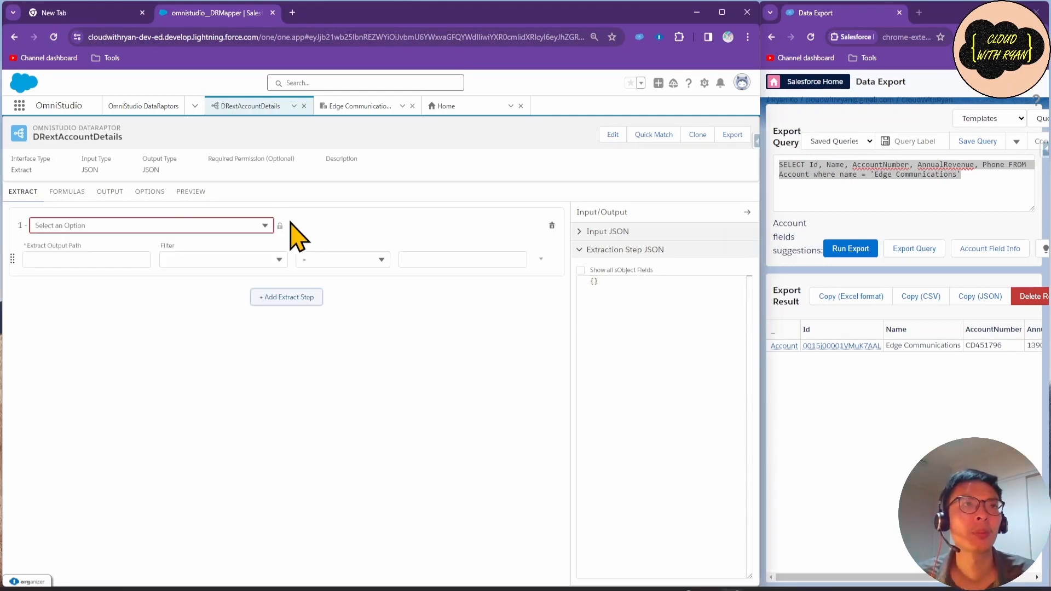
left_click(103, 225)
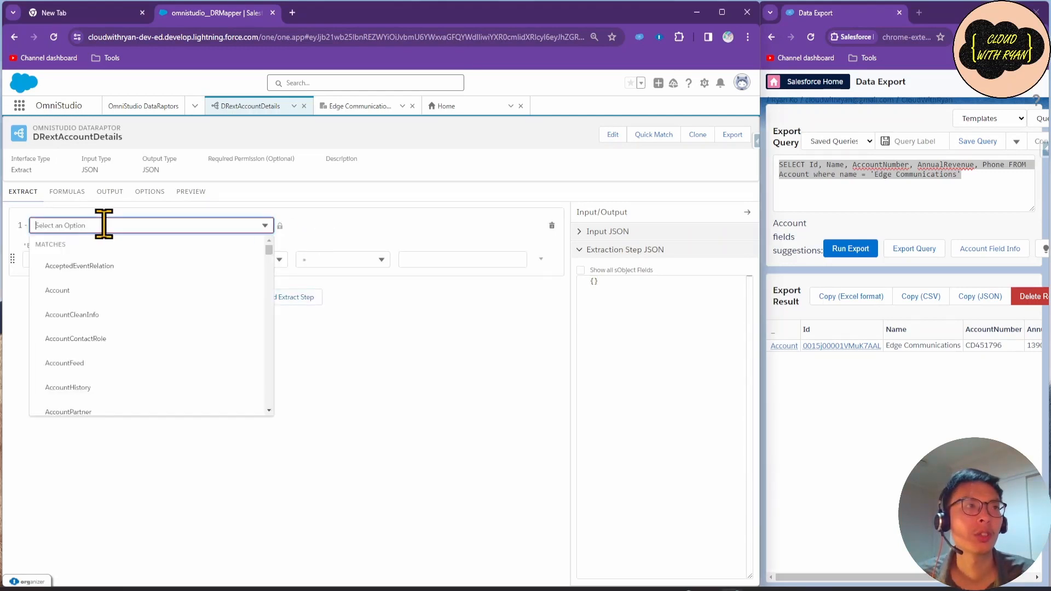
left_click(77, 292)
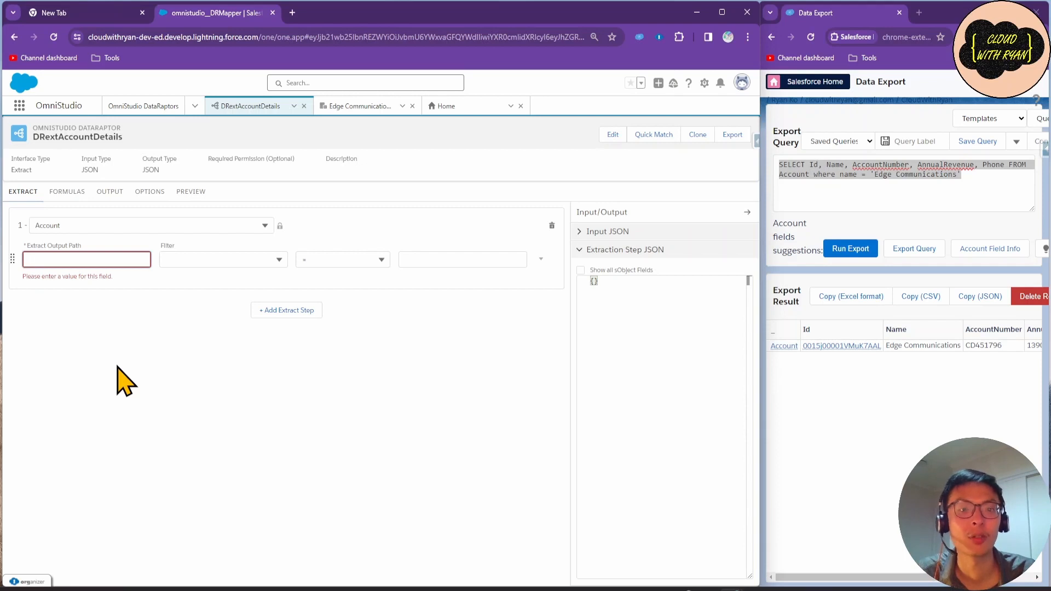
type("ccounts")
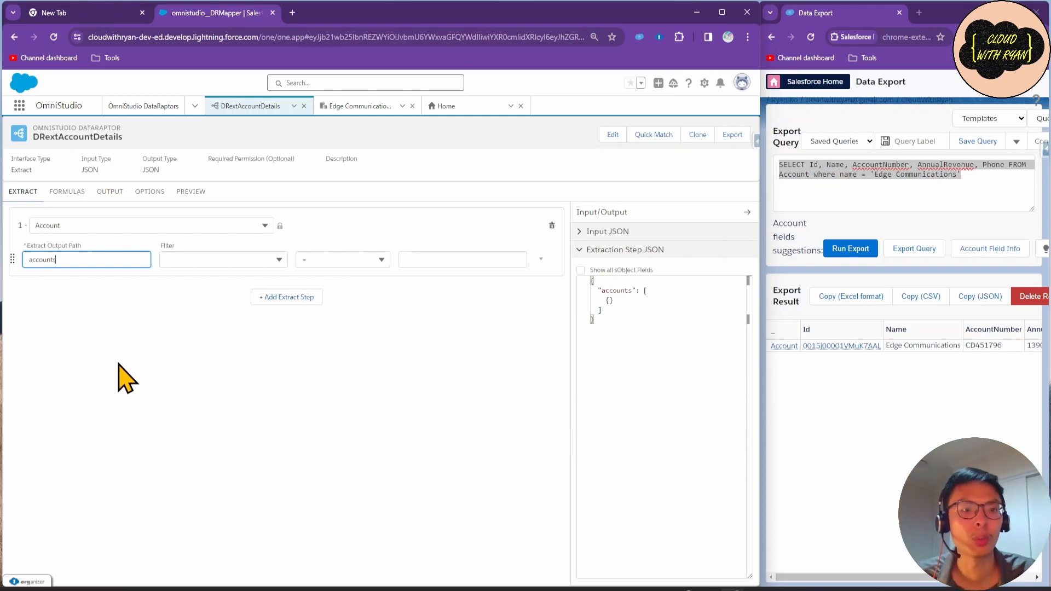
left_click(91, 318)
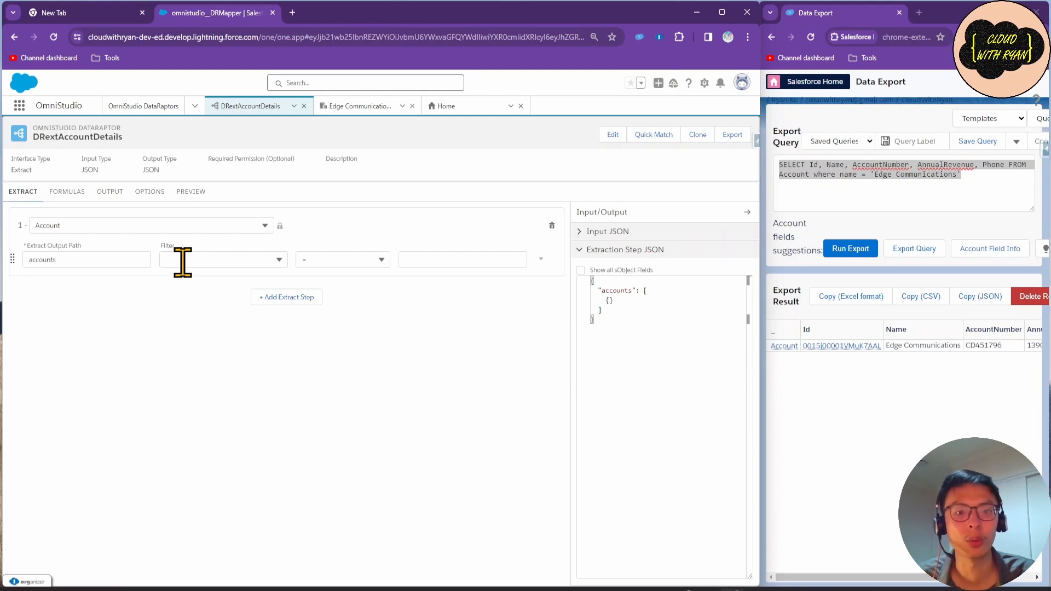
Set the Account extract step's filter field to Name with the = operator, matching the query's where clause.
left_click(913, 174)
left_click_drag(840, 175, 856, 176)
left_click(212, 258)
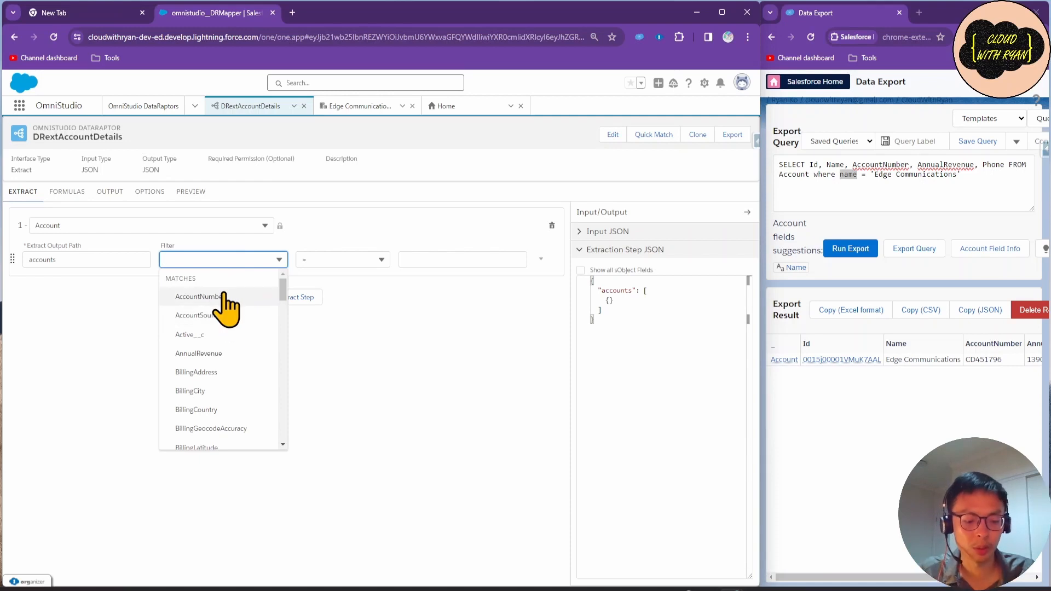
type("nam")
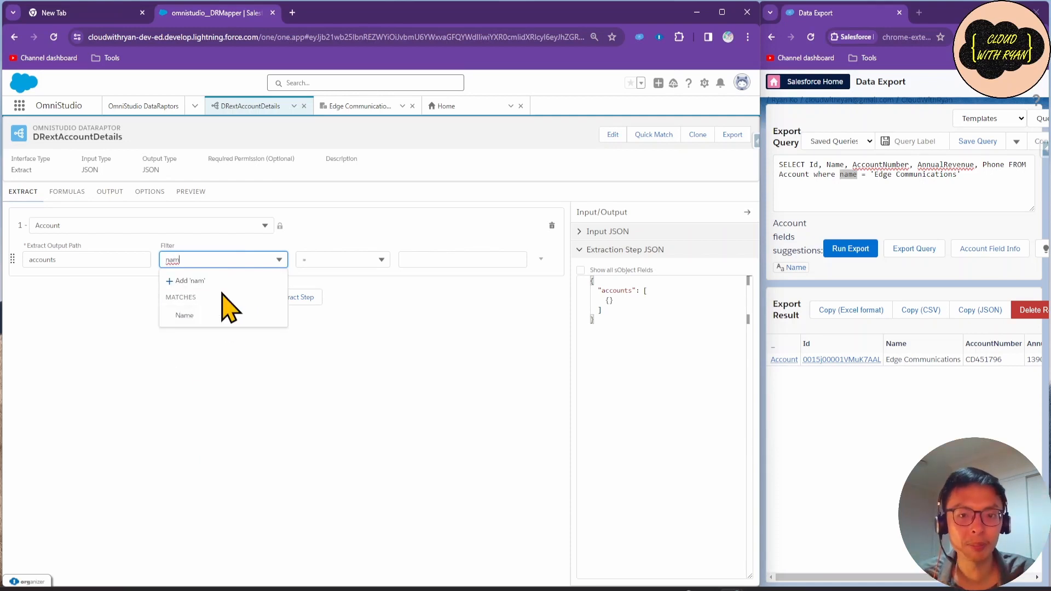
type("e")
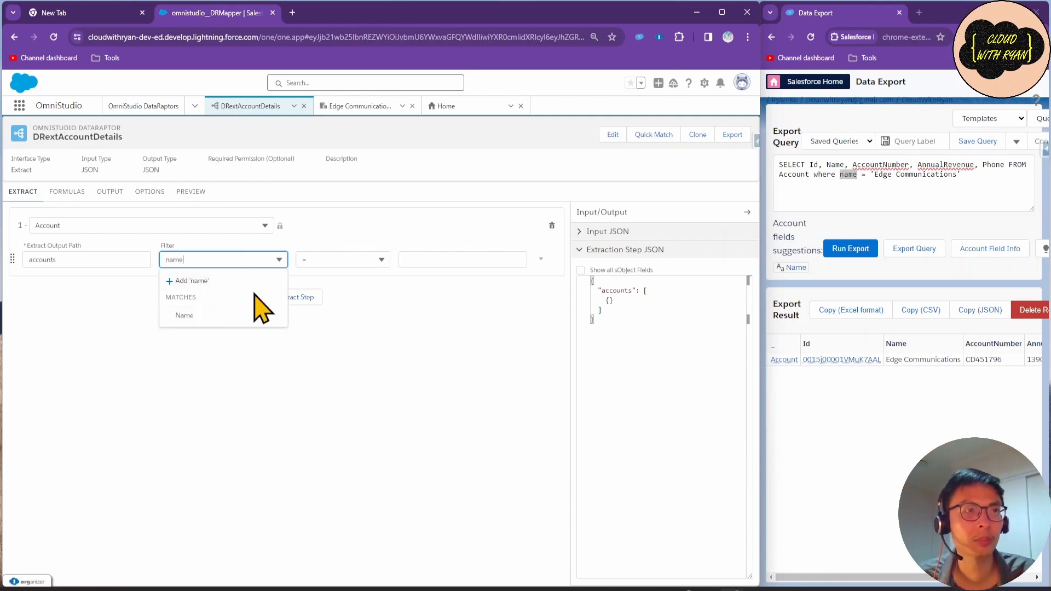
left_click(203, 315)
left_click(235, 259)
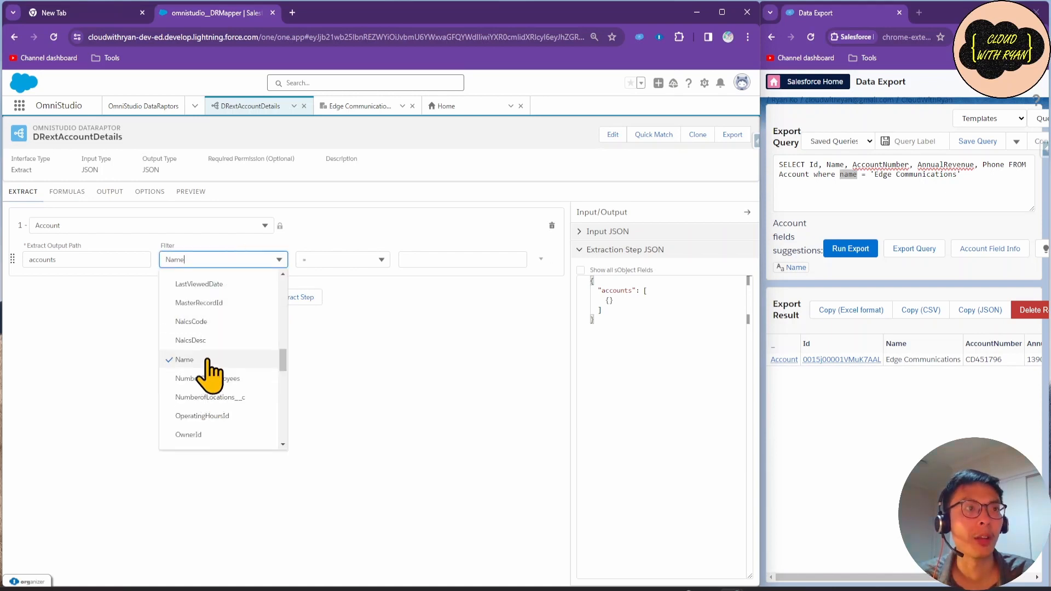
left_click(112, 358)
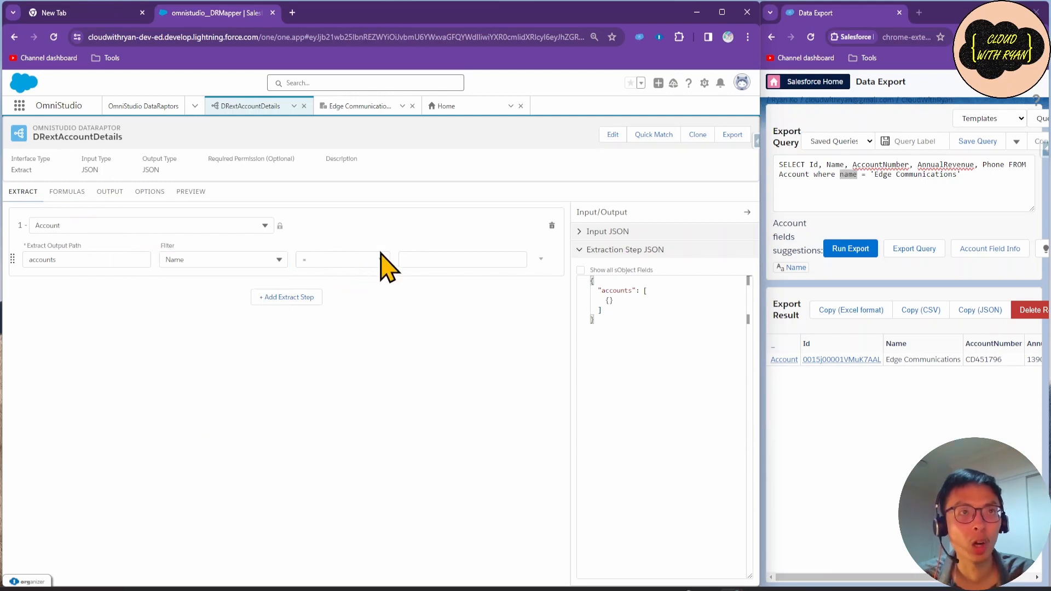
left_click(364, 261)
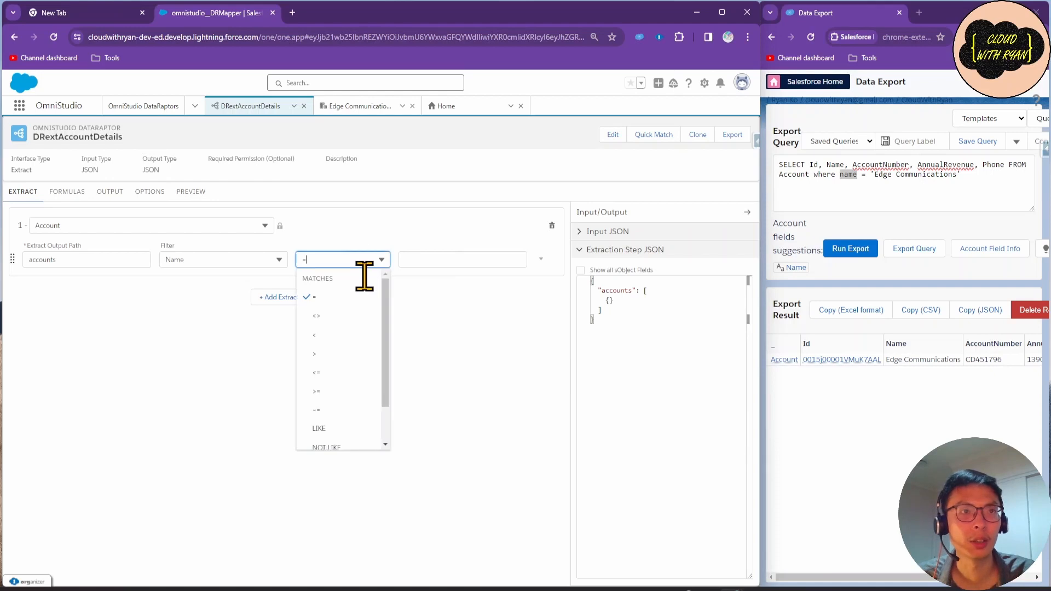
key("BackSpace")
left_click(339, 297)
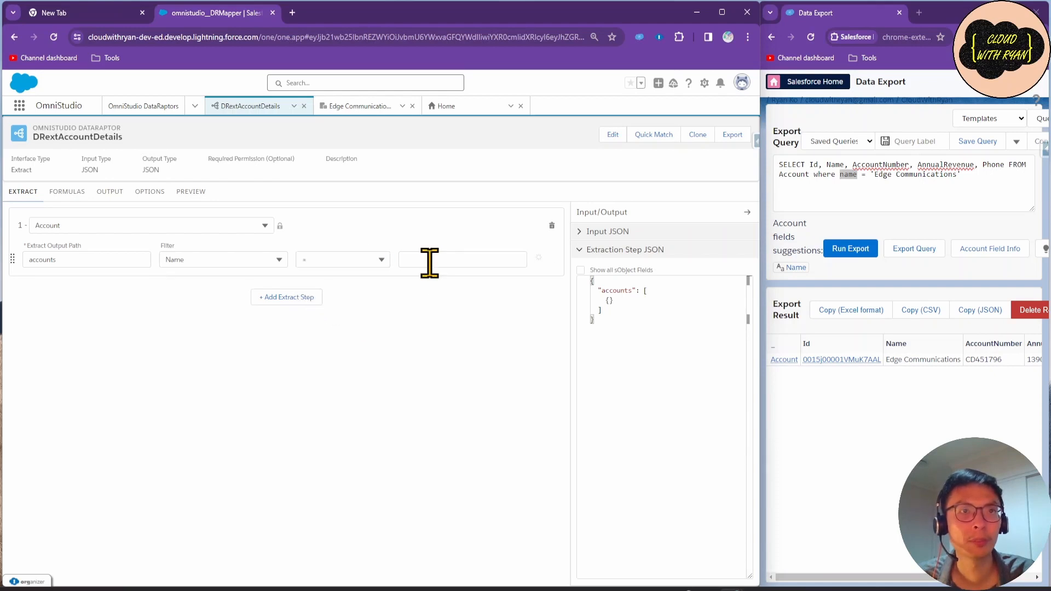
Set the Name filter's value to "Edge Communications" in quotes, copying the name from the export query, and view the additional filter options.
left_click(431, 259)
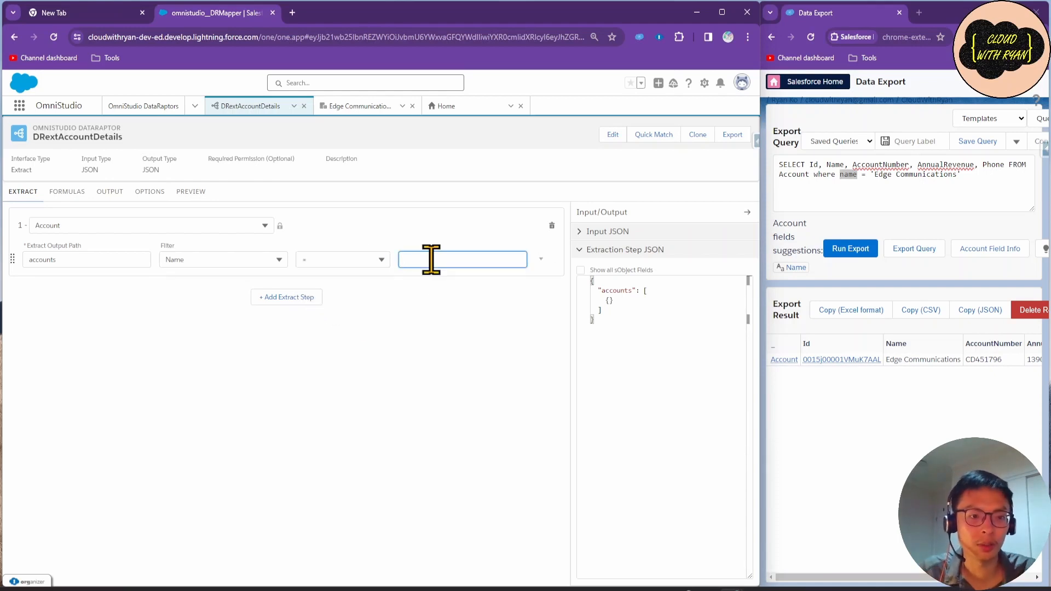
type("''")
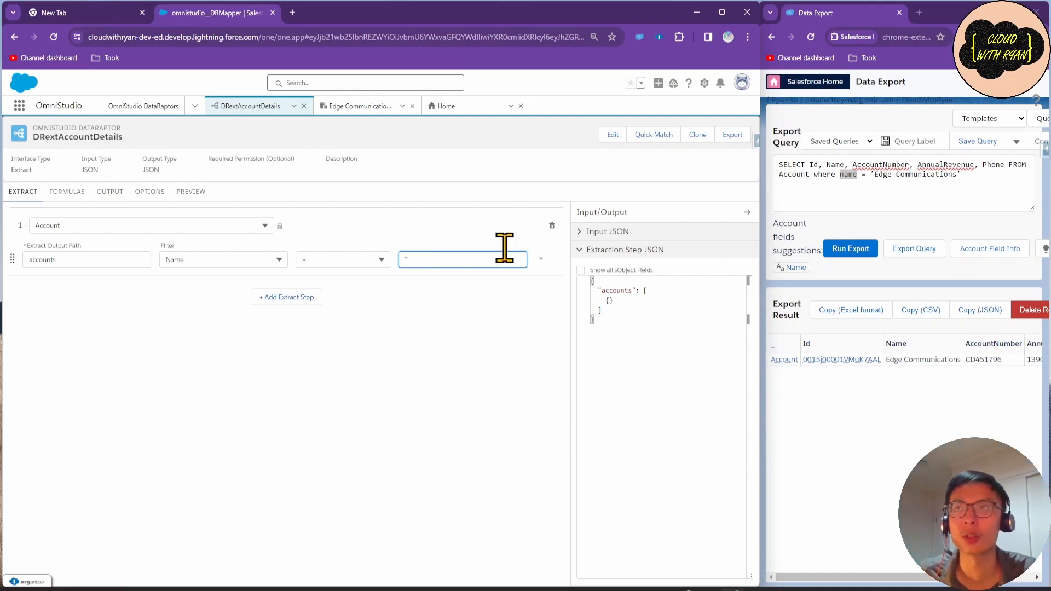
left_click_drag(874, 175, 957, 176)
key("ctrl+c")
left_click(409, 260)
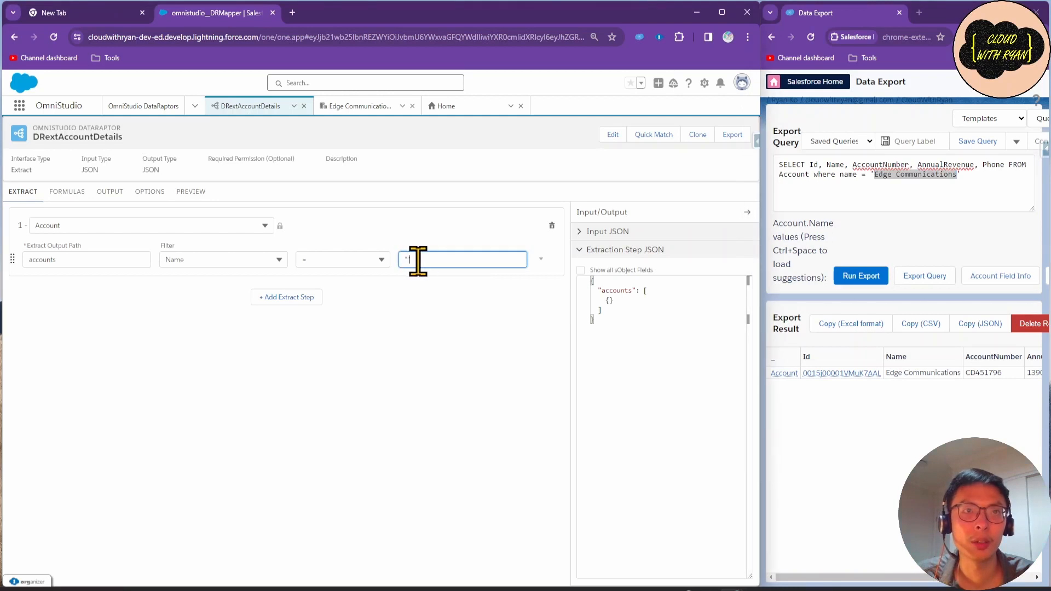
key("ctrl+v")
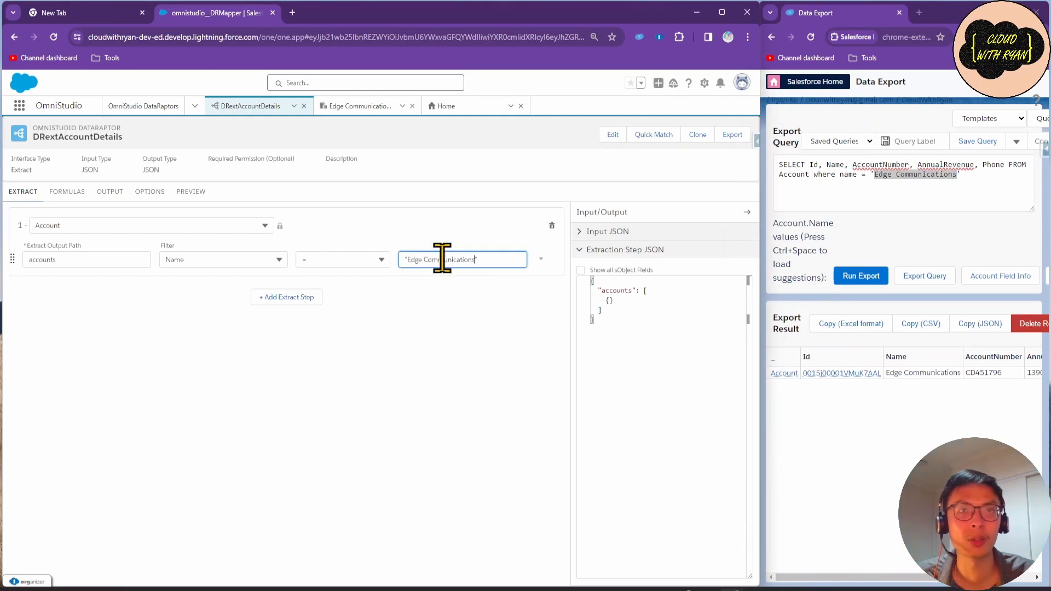
left_click(462, 330)
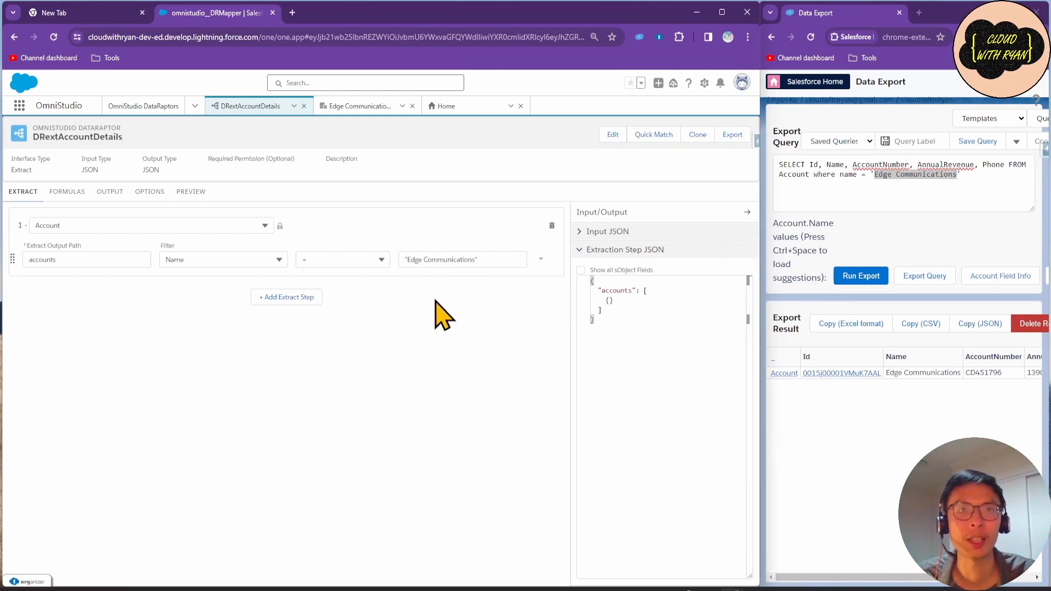
left_click(541, 259)
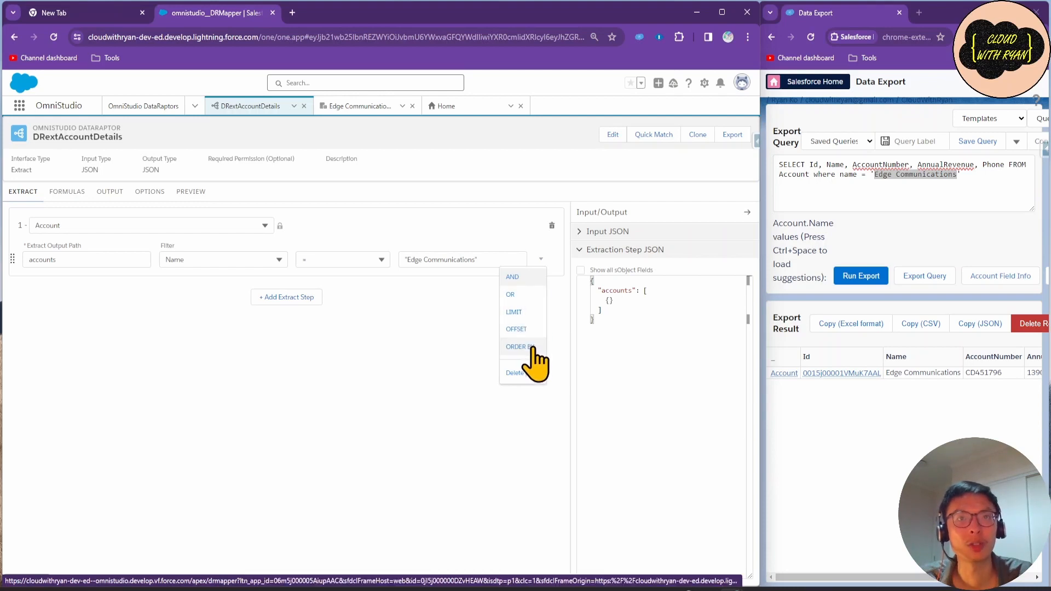
left_click(408, 387)
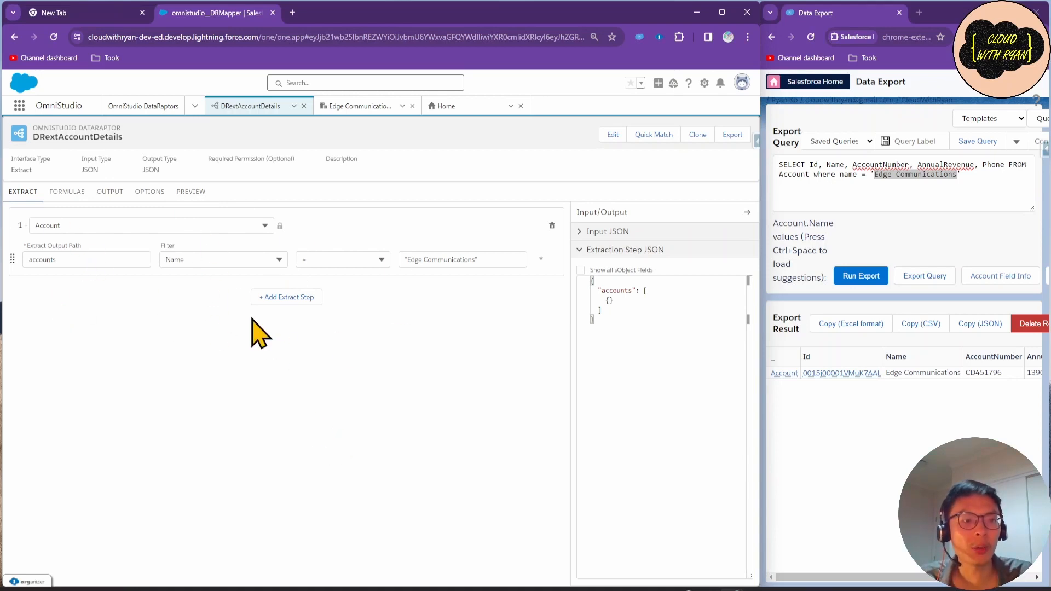
Preview DRextAccountDetails after deleting the accountNameInput parameter, executing it and examining the response and debug log.
left_click(198, 196)
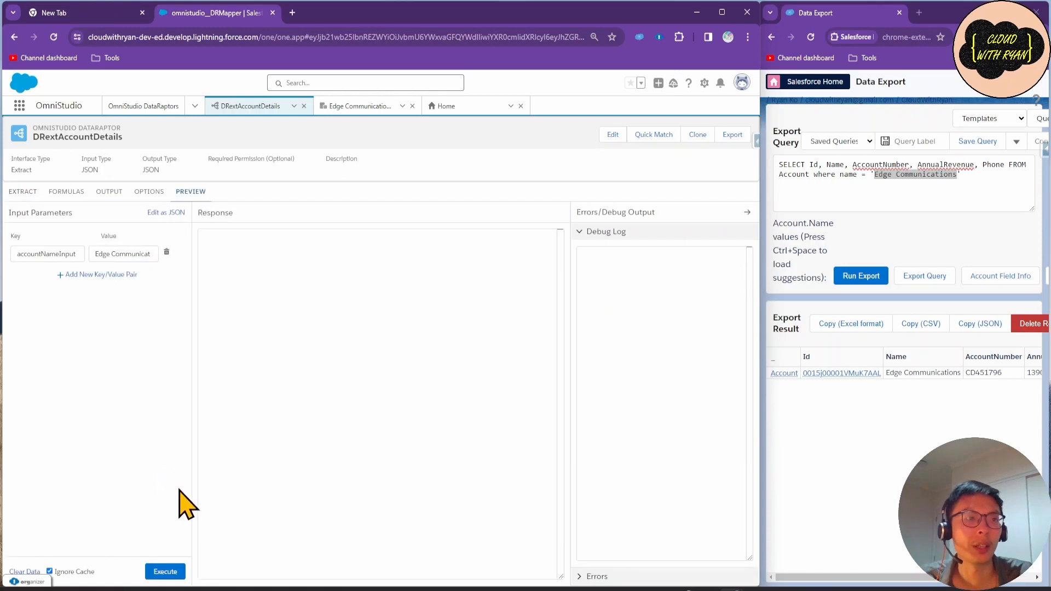
left_click(167, 253)
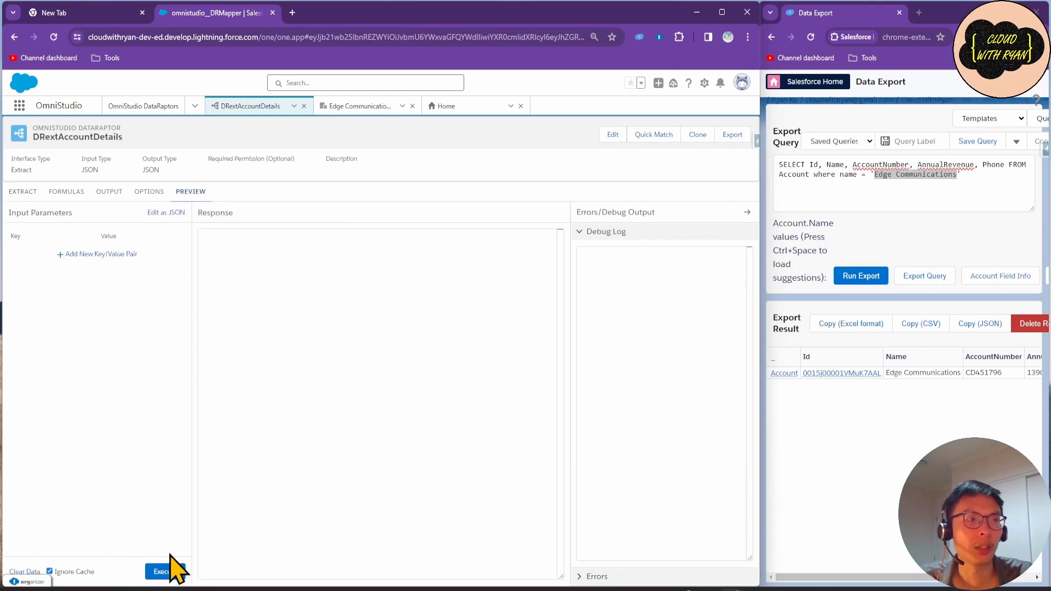
left_click(169, 571)
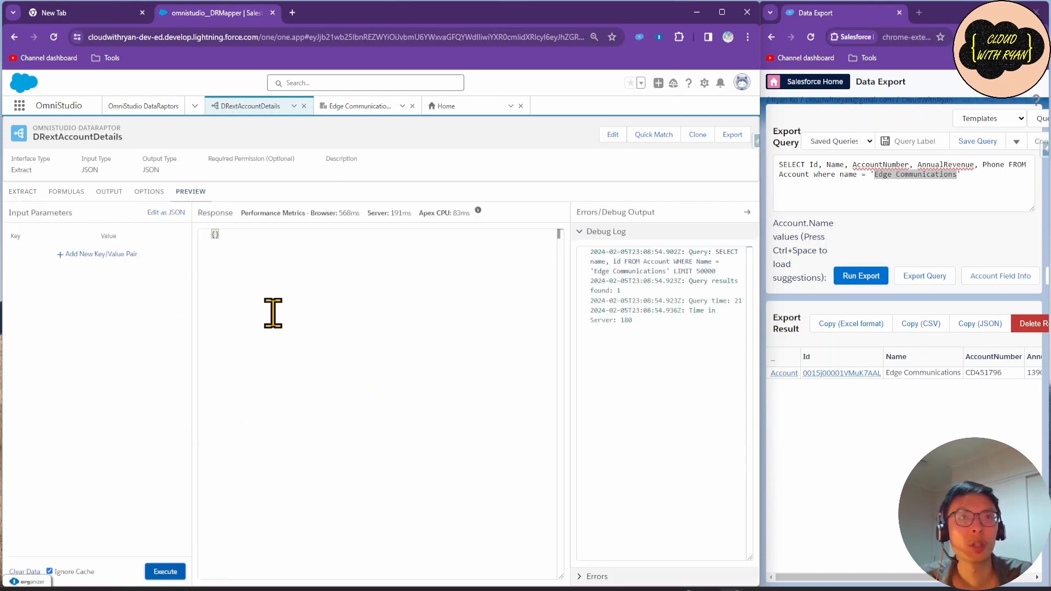
left_click(214, 237)
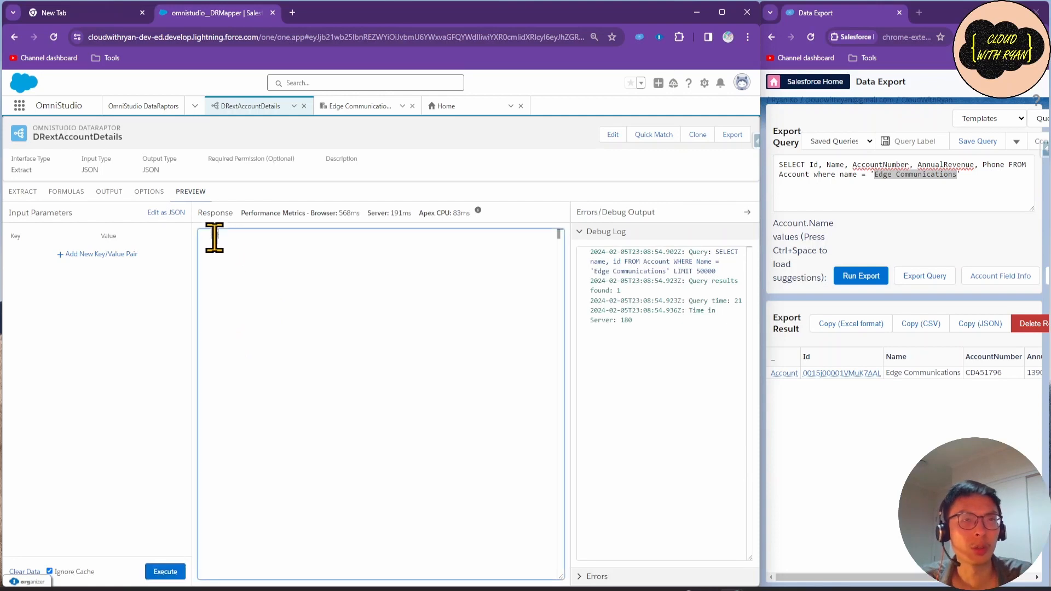
left_click(675, 367)
left_click_drag(715, 254, 727, 262)
left_click(722, 278)
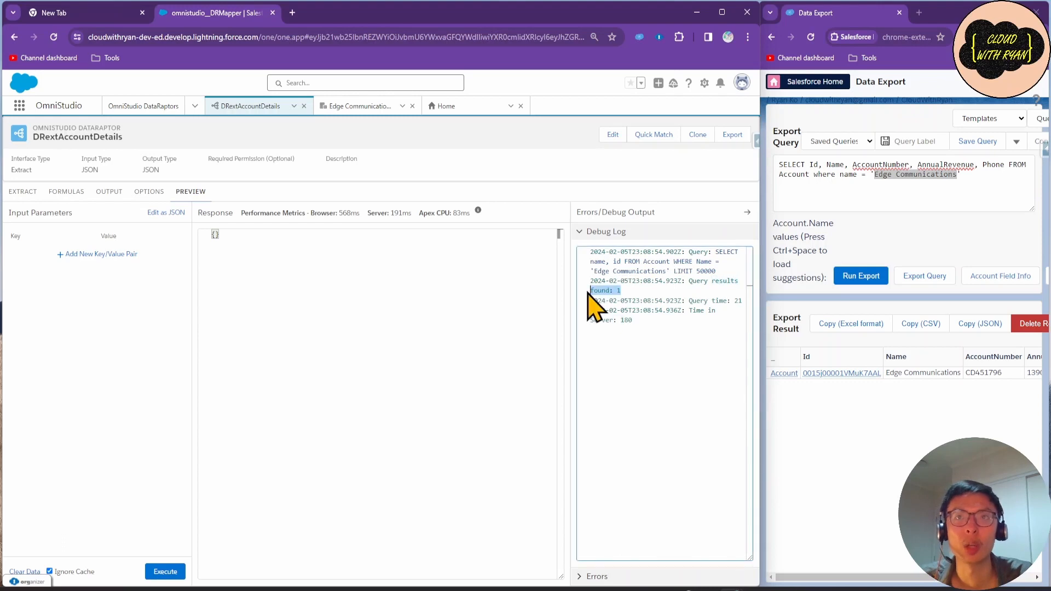
left_click(618, 336)
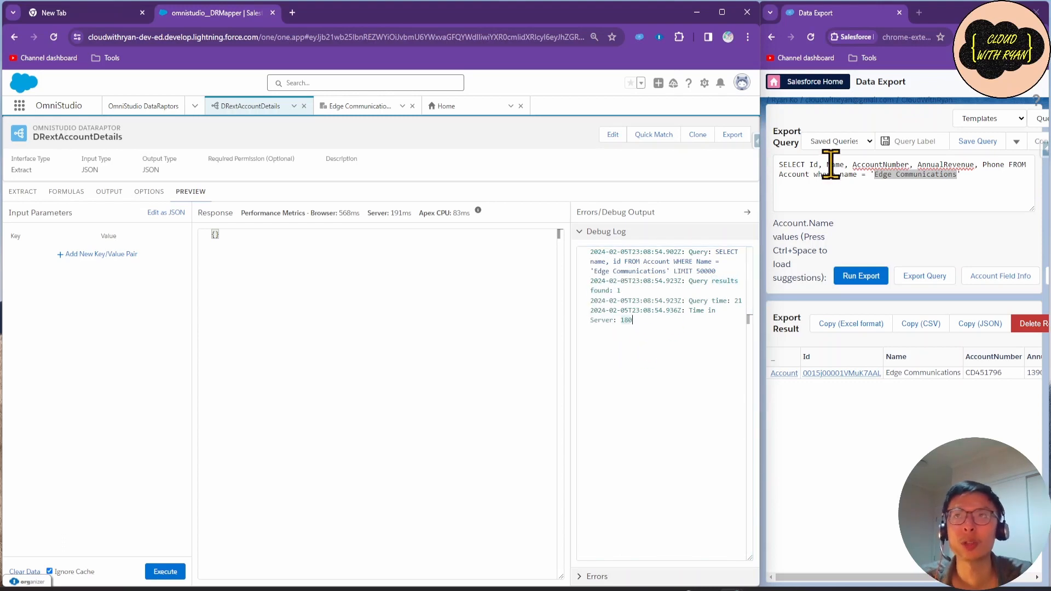
Compare the fields selected in the export query with the DataRaptor's output mappings and preview response.
left_click_drag(826, 164, 1005, 164)
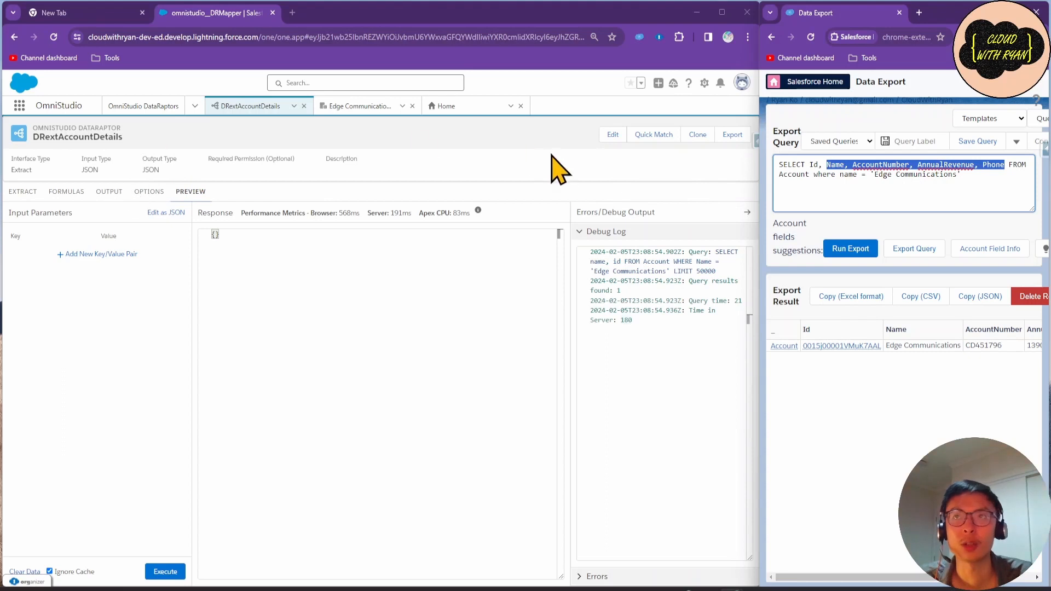
left_click(109, 192)
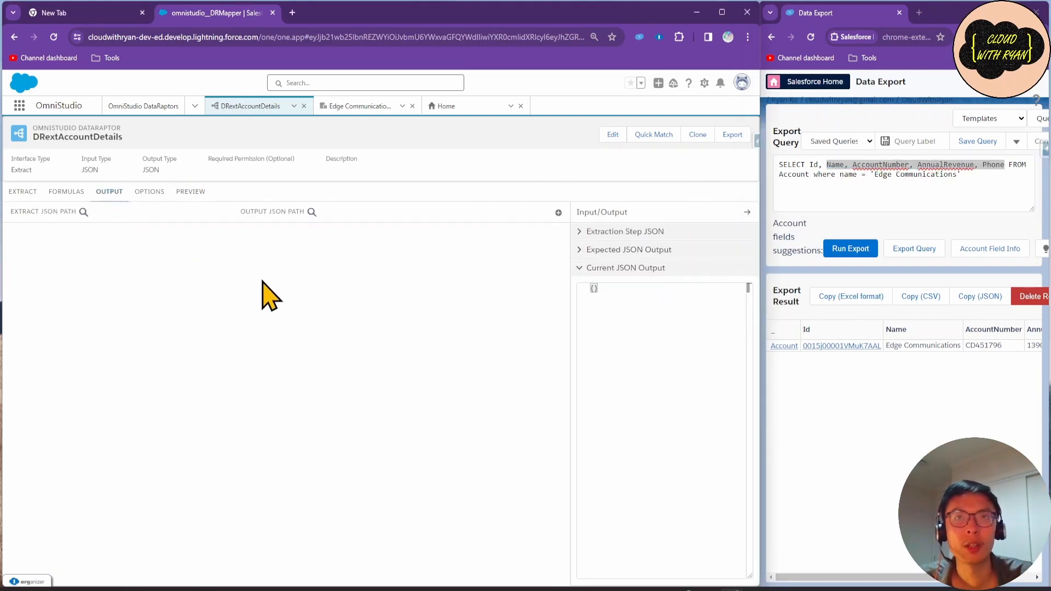
left_click(913, 190)
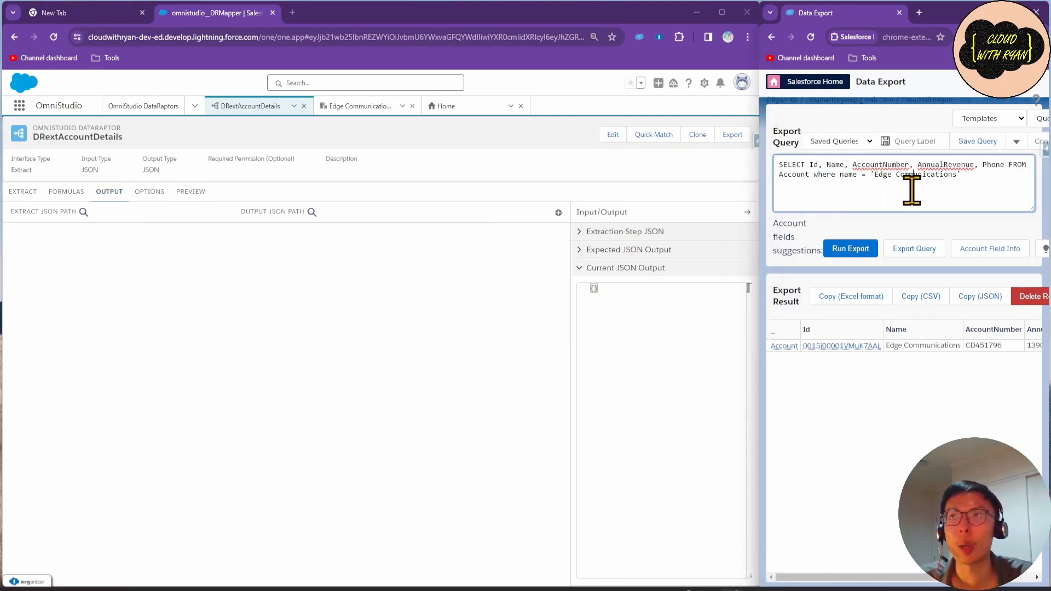
left_click(876, 166)
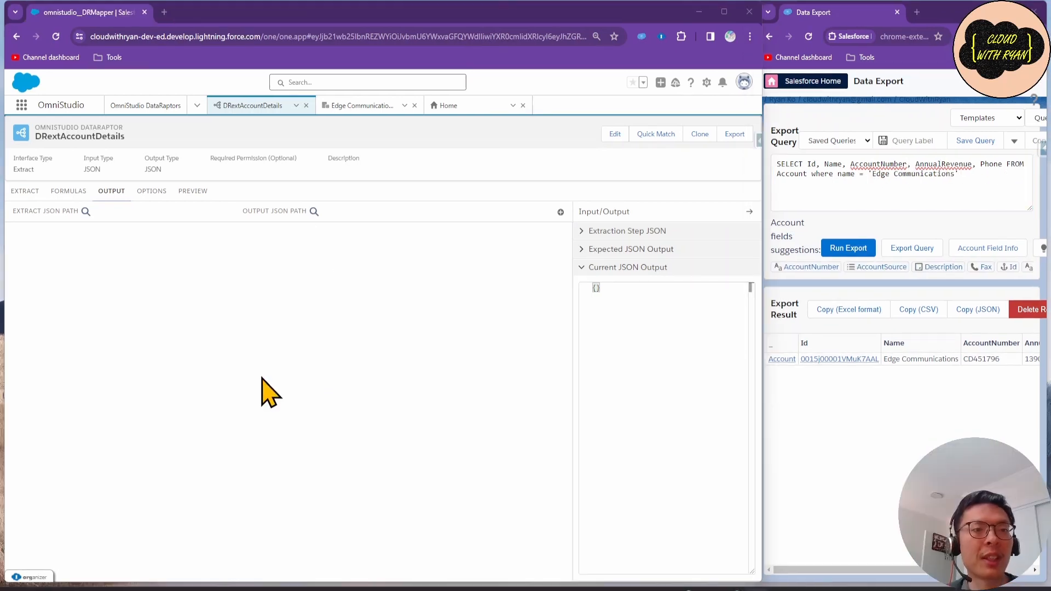
left_click(195, 192)
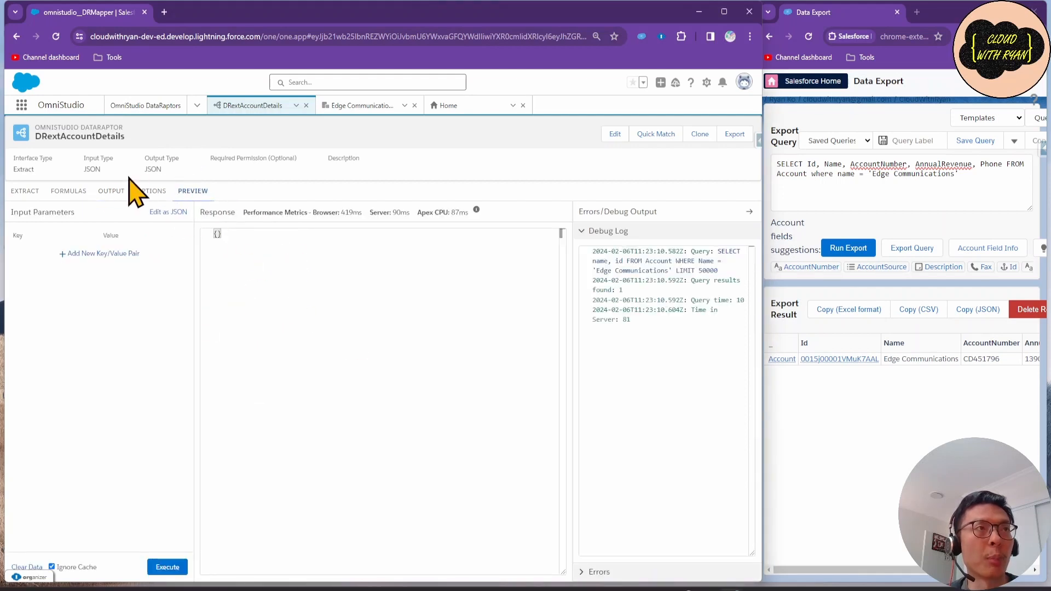
left_click(111, 191)
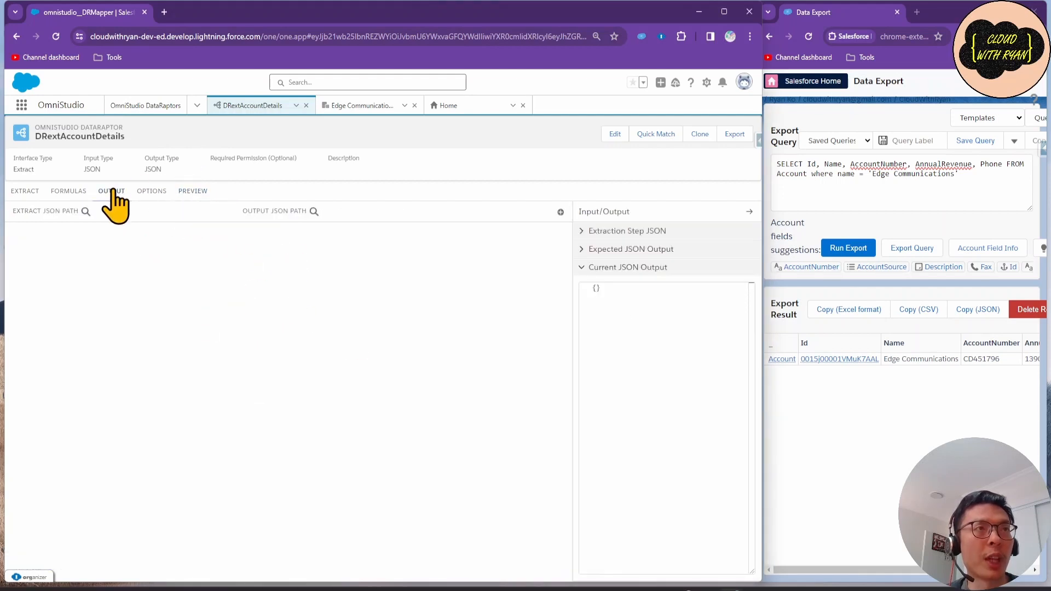
Add a new output mapping and check the Extraction Step JSON against the Account extract step's output path.
left_click(561, 213)
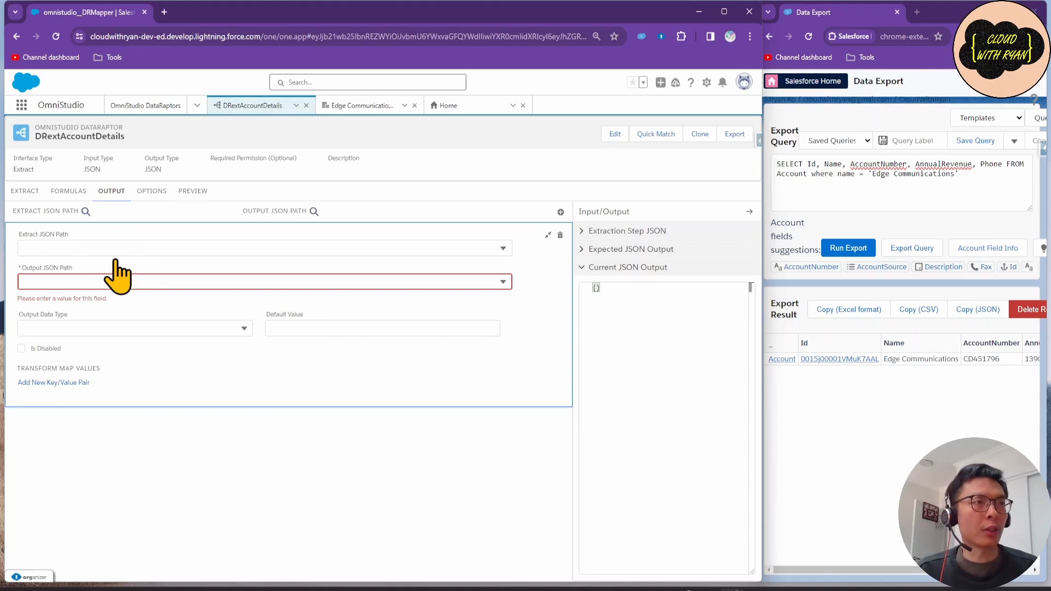
left_click(95, 247)
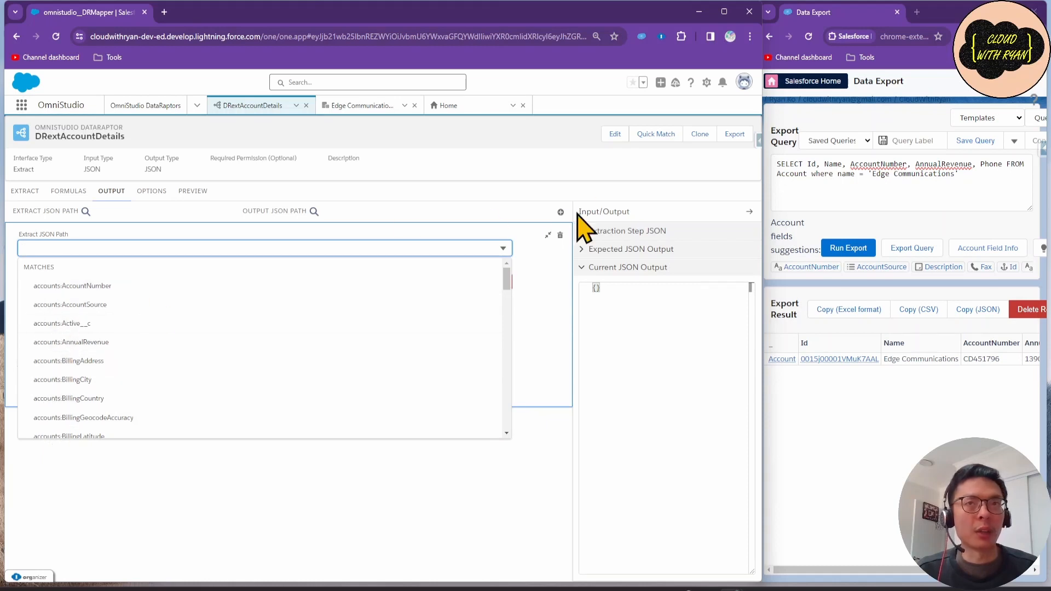
left_click(623, 232)
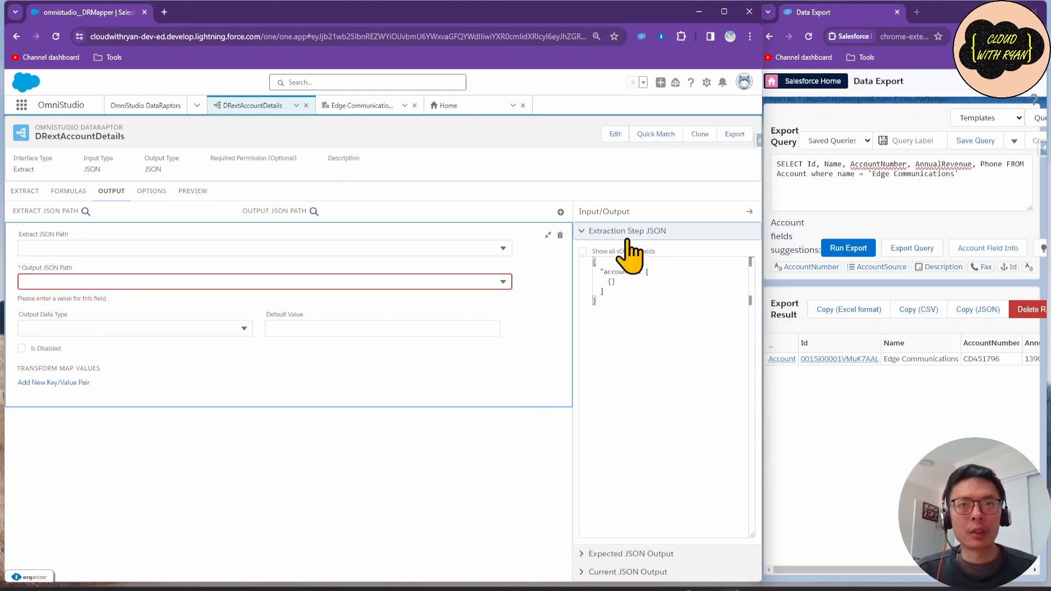
left_click(25, 190)
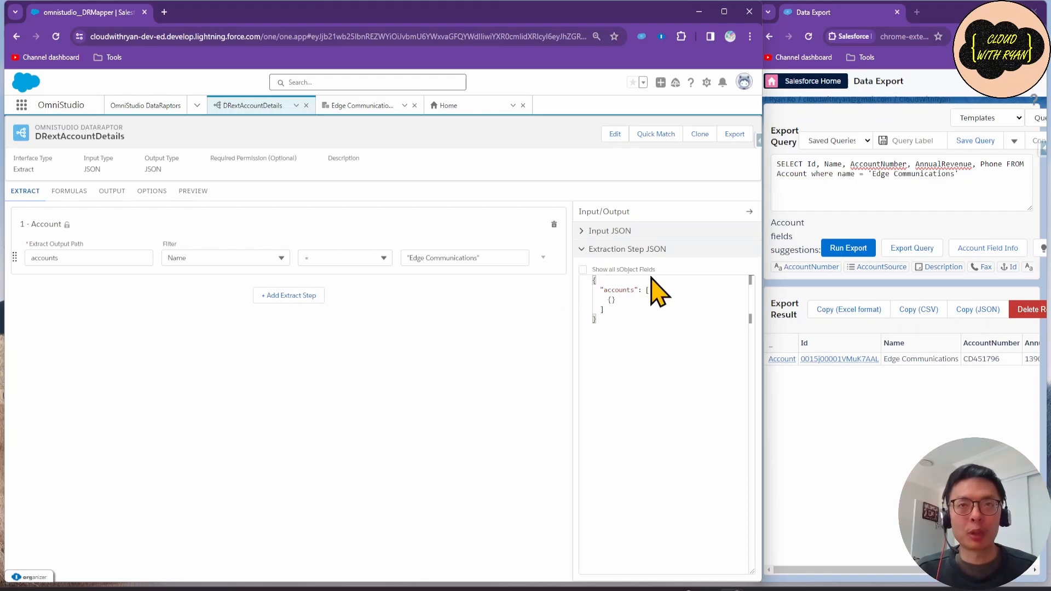
left_click(114, 193)
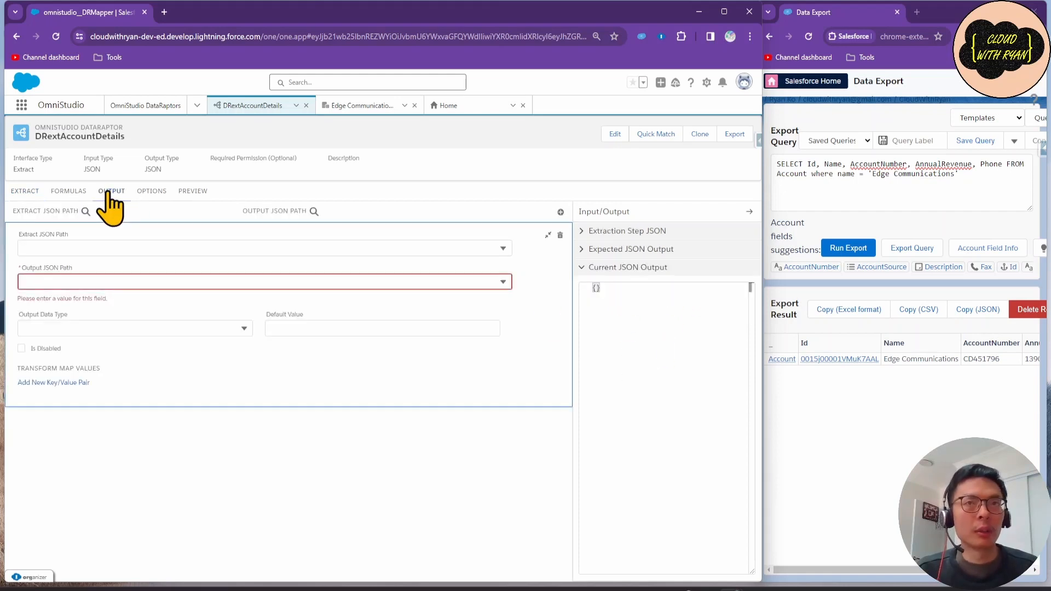
left_click(636, 232)
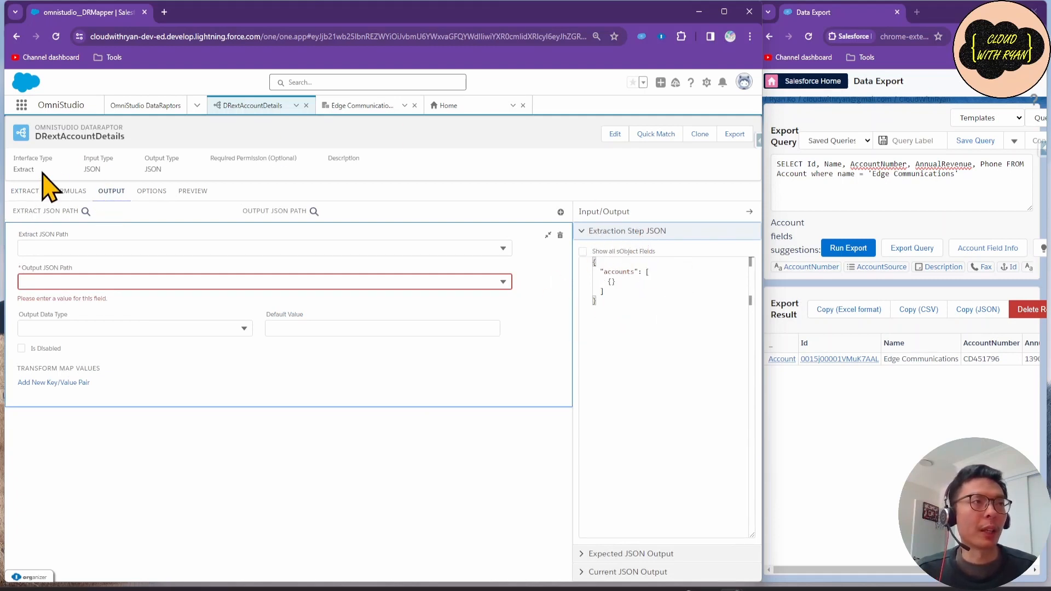
Review the query's selected fields and set the new output mapping's Extract JSON Path to accounts:Name.
left_click(195, 248)
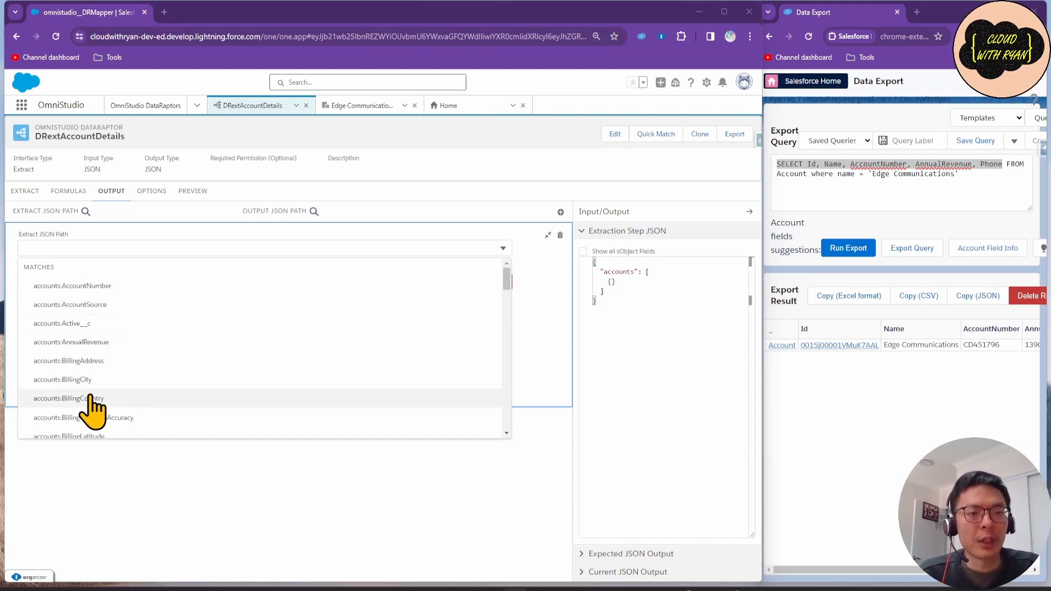
left_click(800, 164)
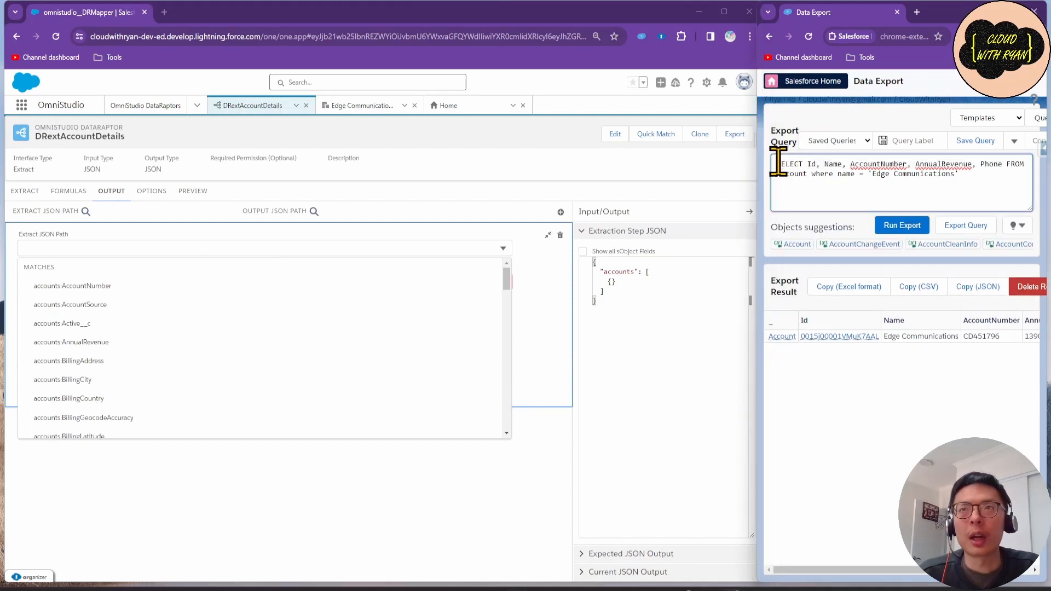
left_click_drag(778, 164, 1005, 165)
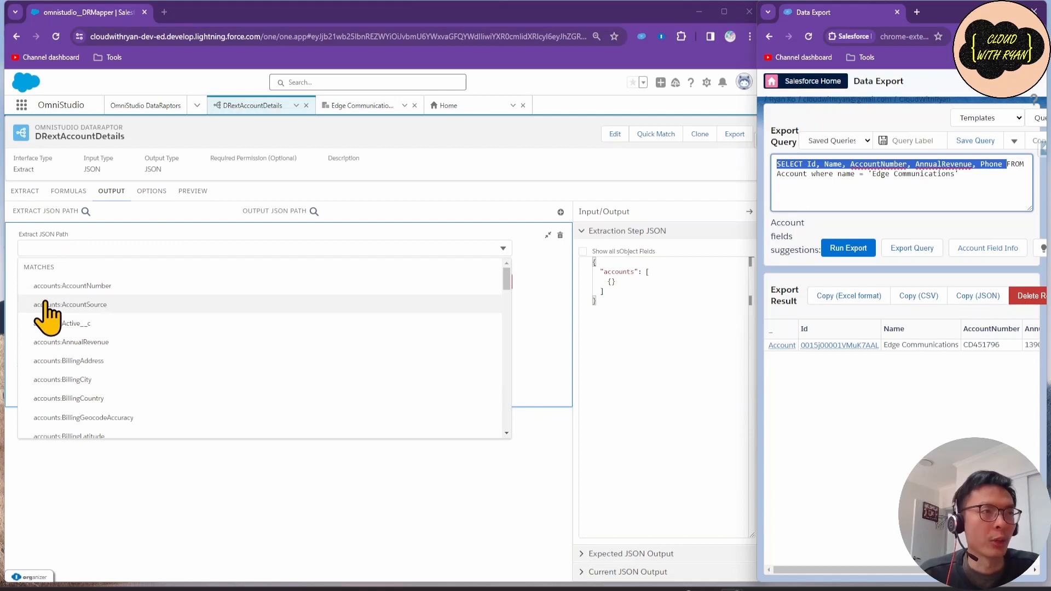
scroll(137, 295, "down", 10)
left_click(254, 249)
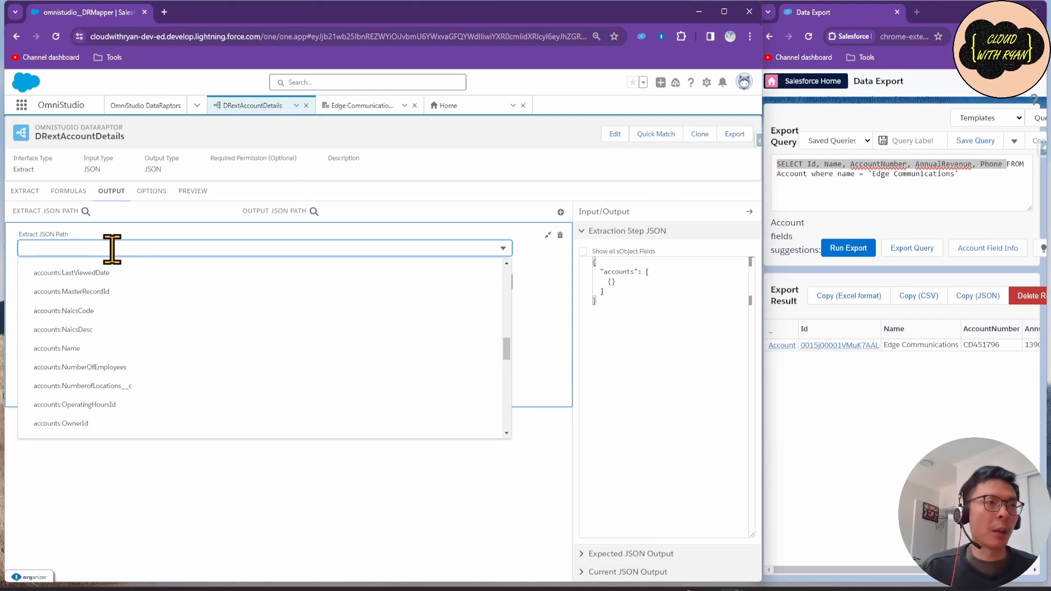
type("name")
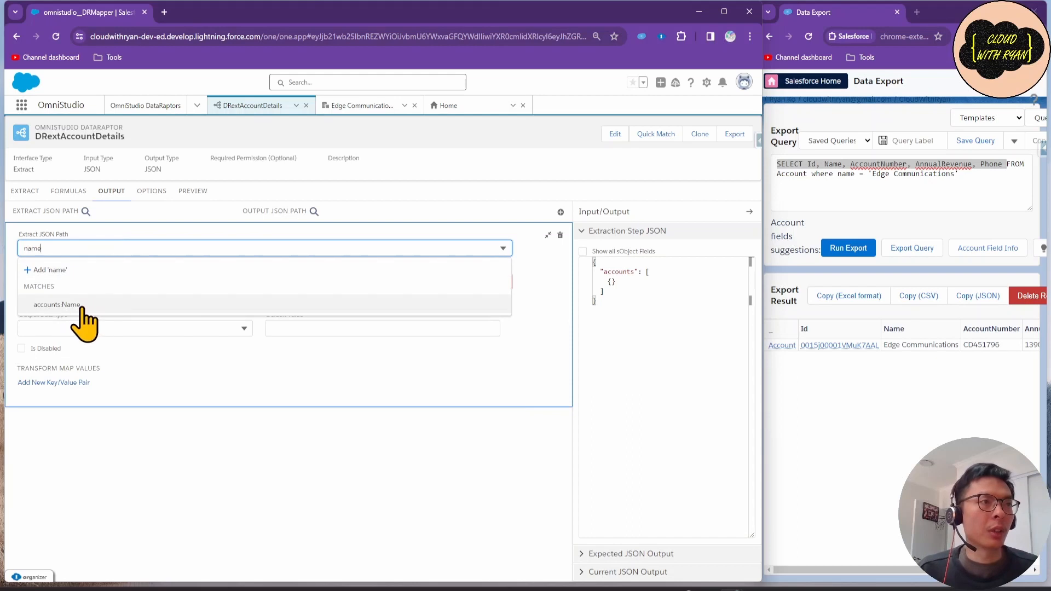
left_click(85, 305)
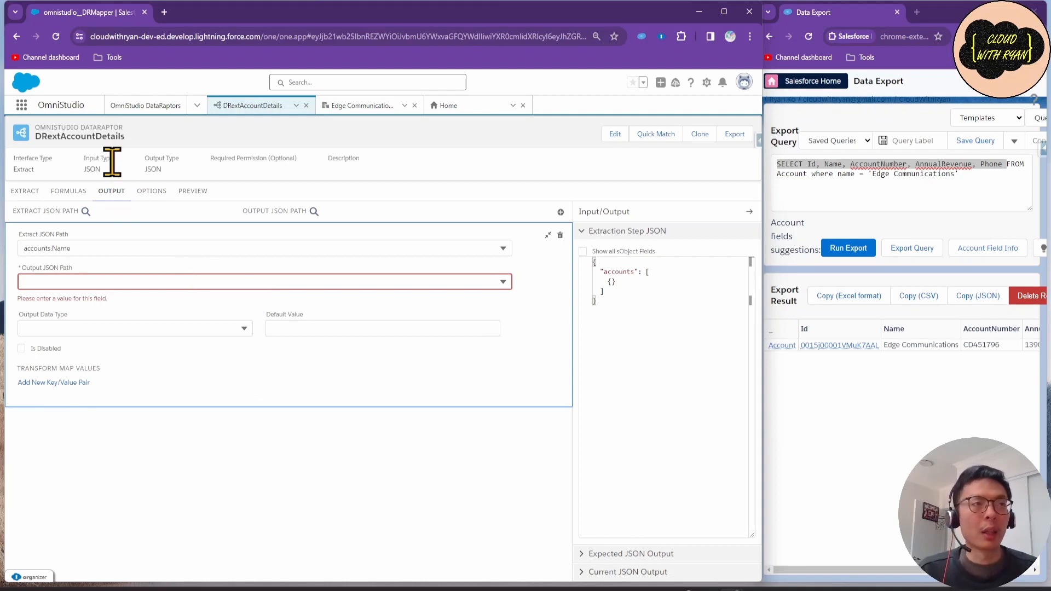
Try the Account extract output path as test and search the output mapping's extract JSON paths for name.
left_click(25, 193)
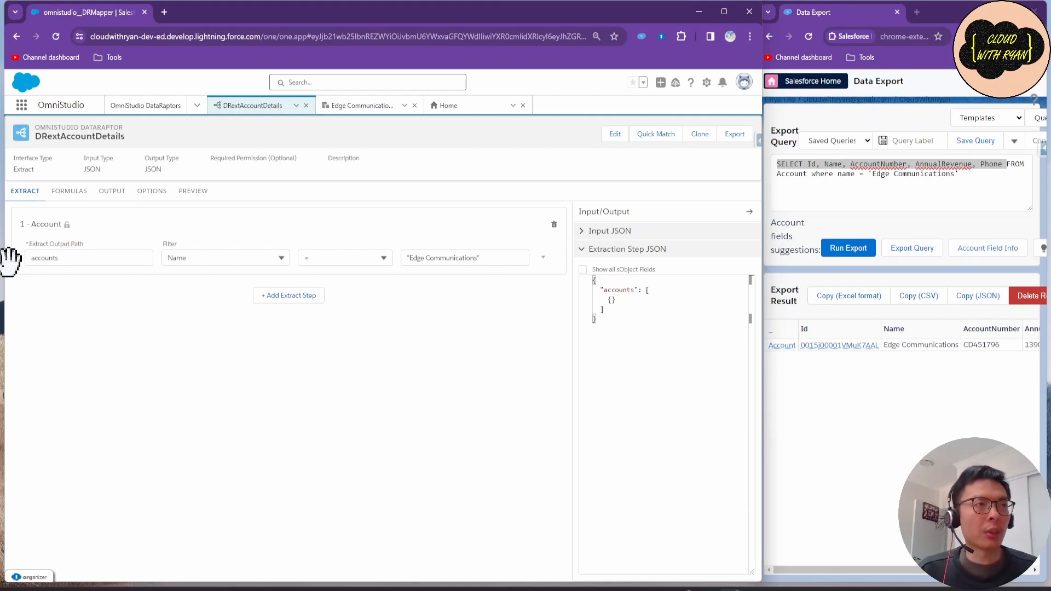
left_click(110, 191)
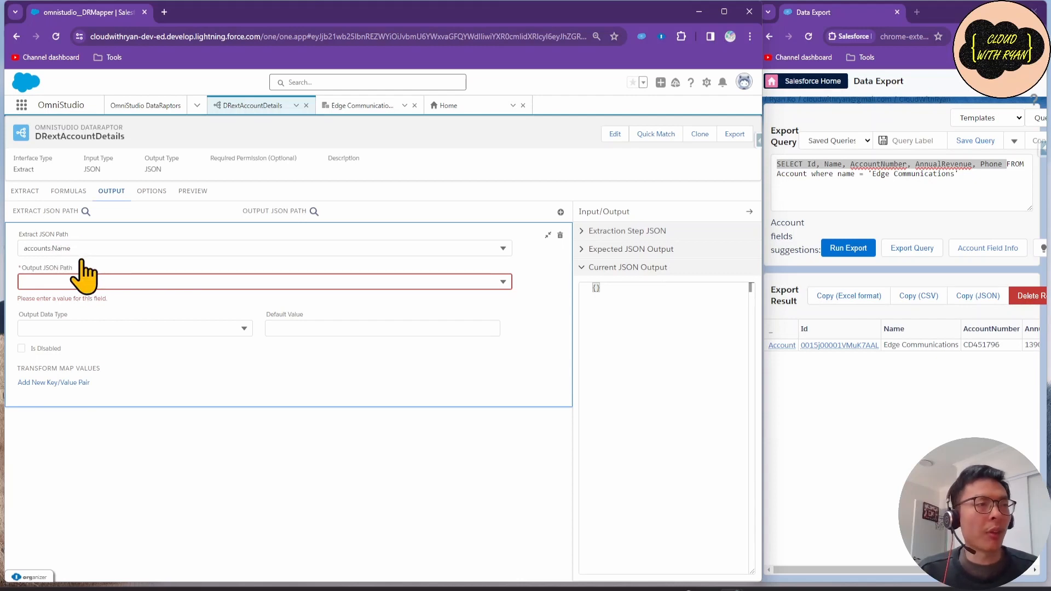
left_click(24, 192)
double_click(37, 258)
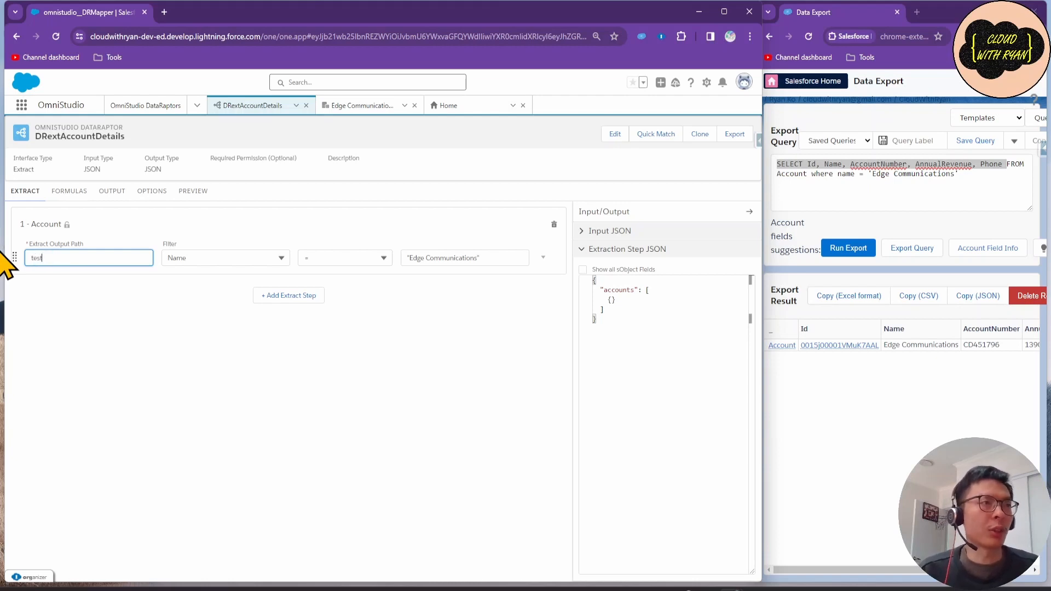
left_click(189, 387)
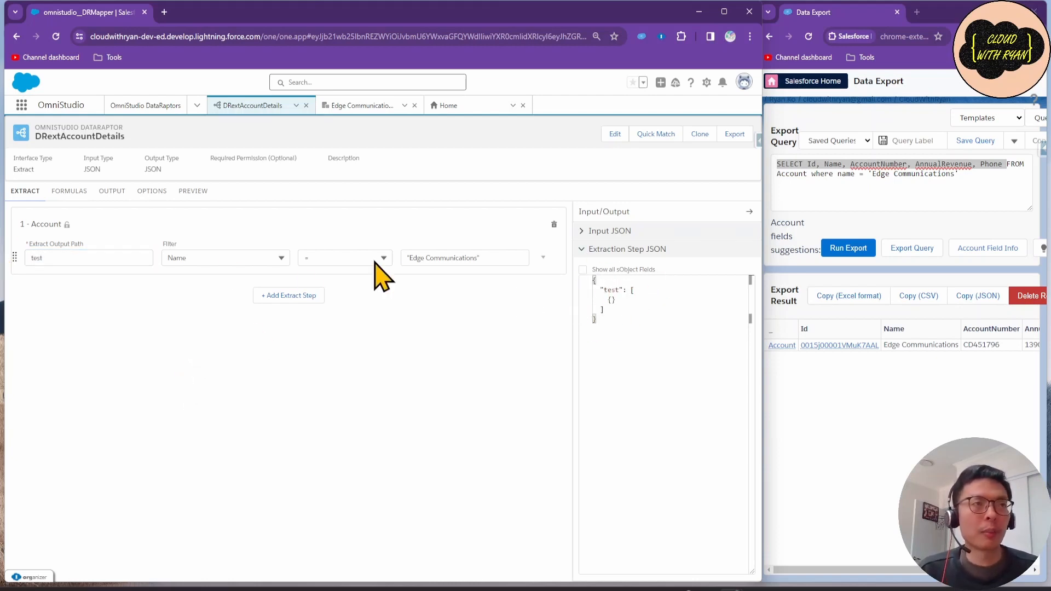
left_click(108, 193)
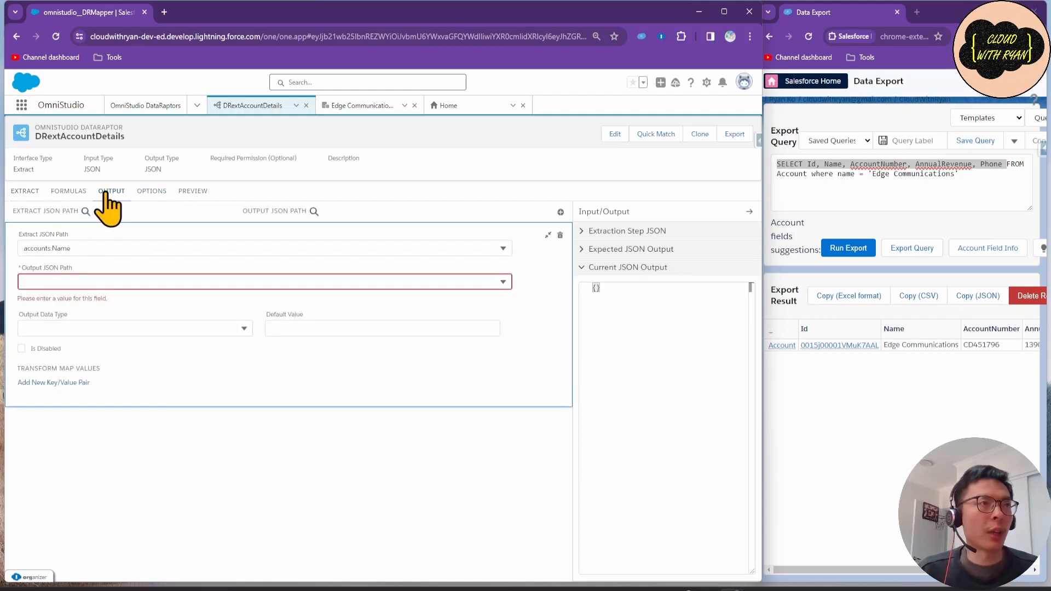
left_click(87, 241)
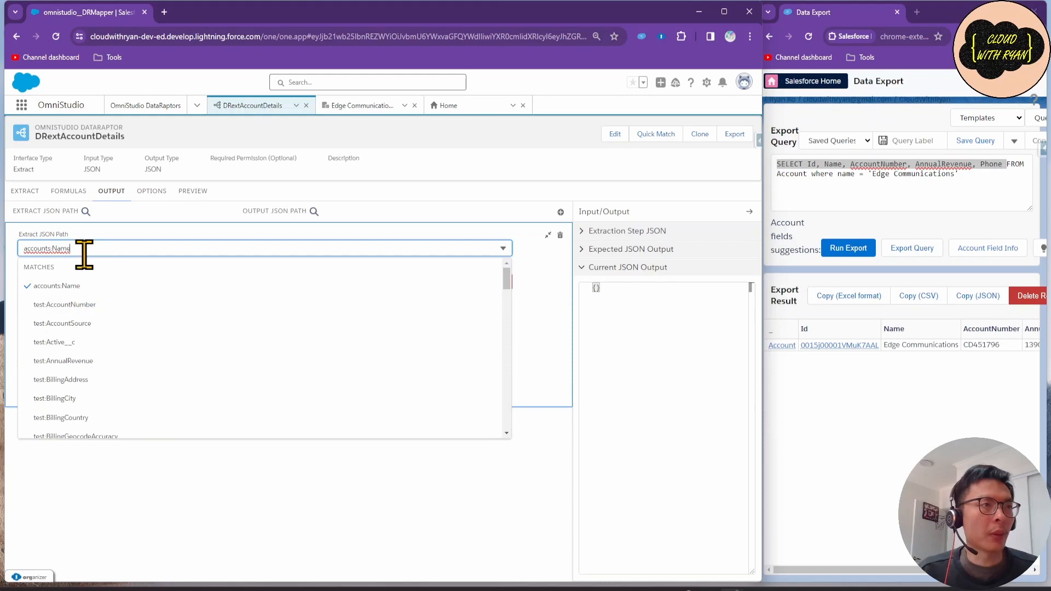
left_click_drag(82, 250, 19, 250)
type("name")
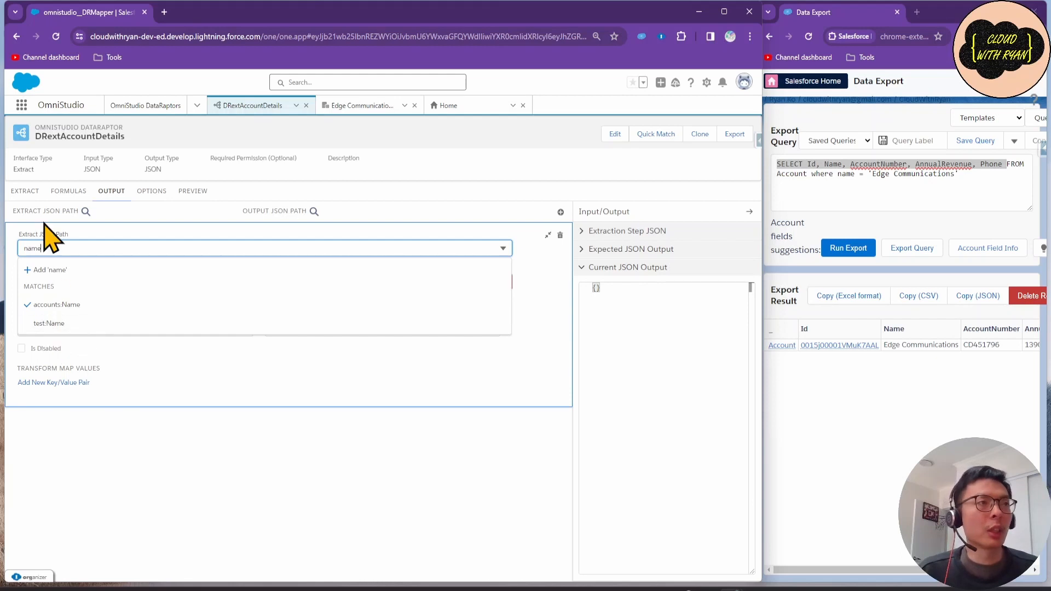
Restore the Account step's extract output path to accounts and return to the output mapping.
left_click(24, 192)
left_click_drag(54, 254, 22, 257)
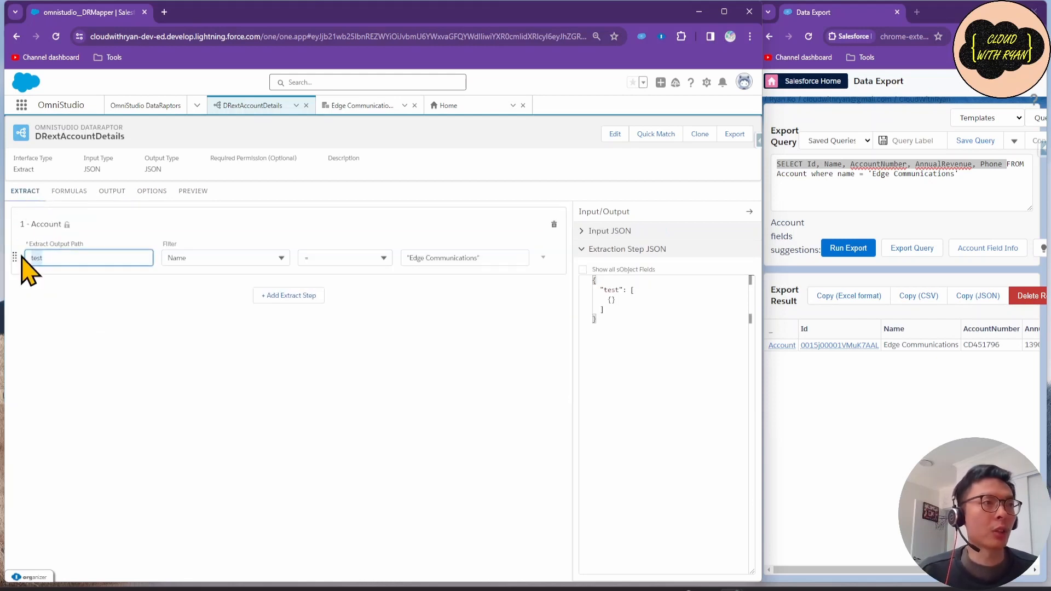
type("accoun")
left_click(111, 191)
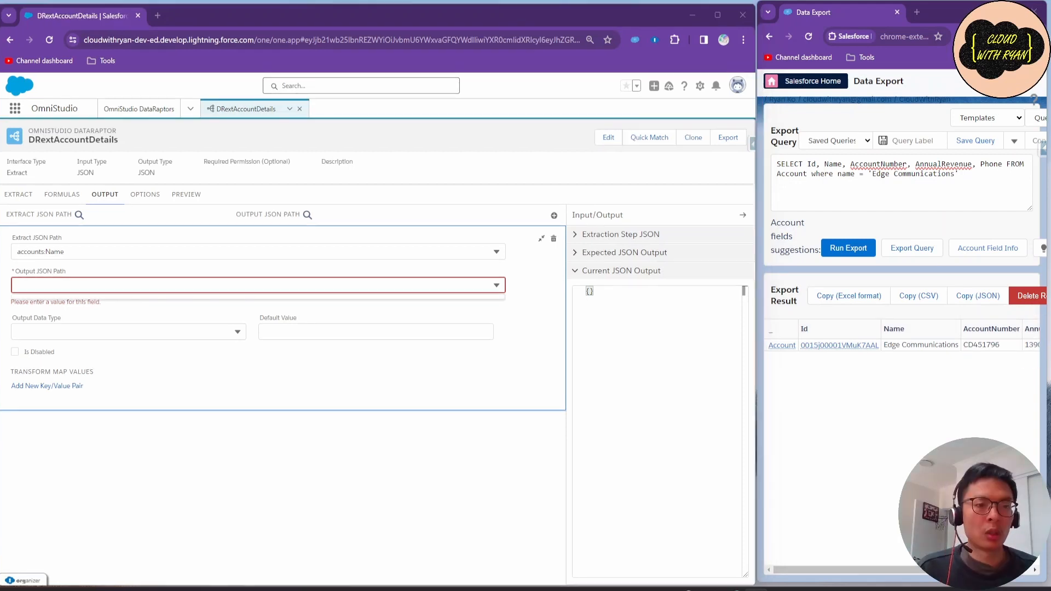
Set the accounts:Name mapping's Output JSON Path to accounts:name and execute the DataRaptor preview.
left_click(99, 283)
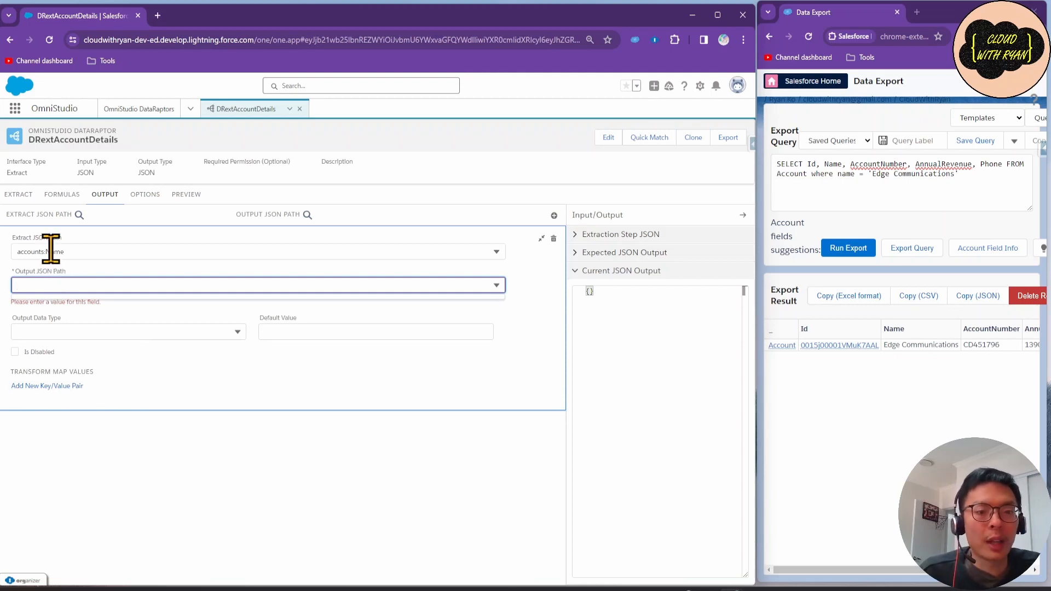
left_click_drag(83, 253, 19, 248)
key("ctrl+c")
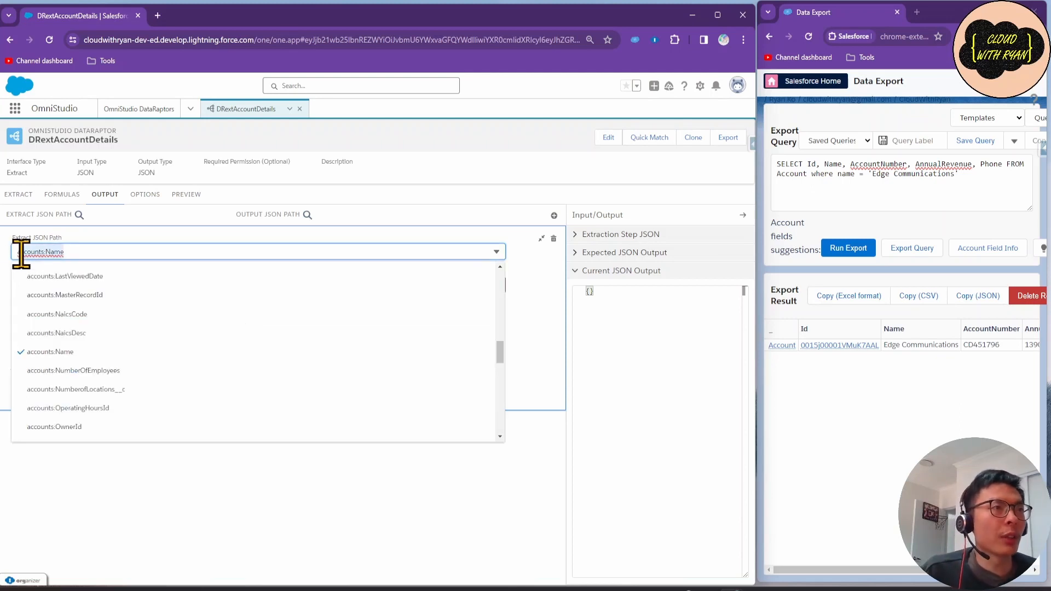
left_click(75, 253)
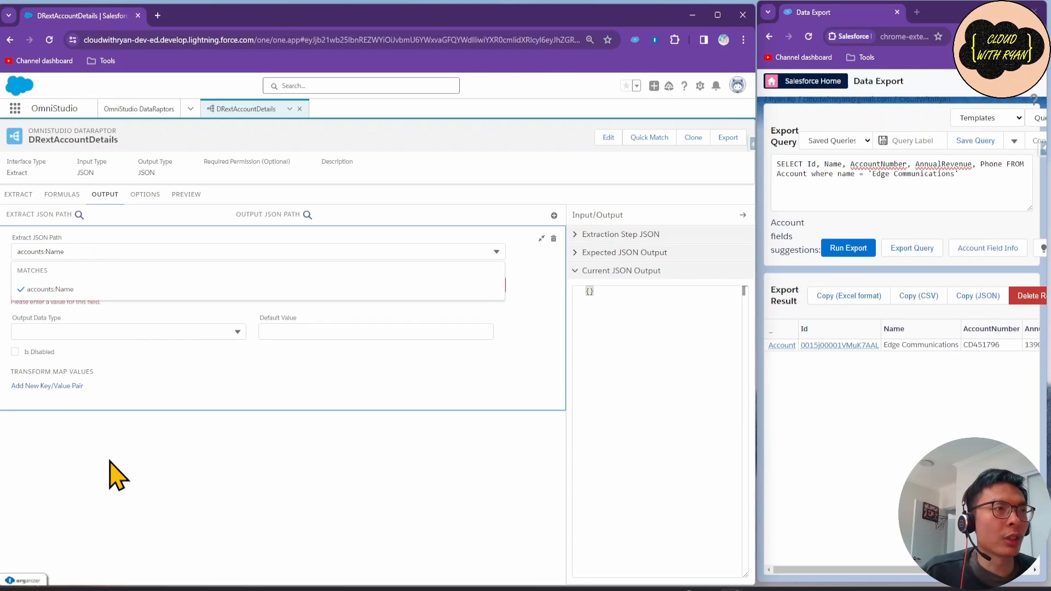
left_click(497, 247)
left_click(518, 271)
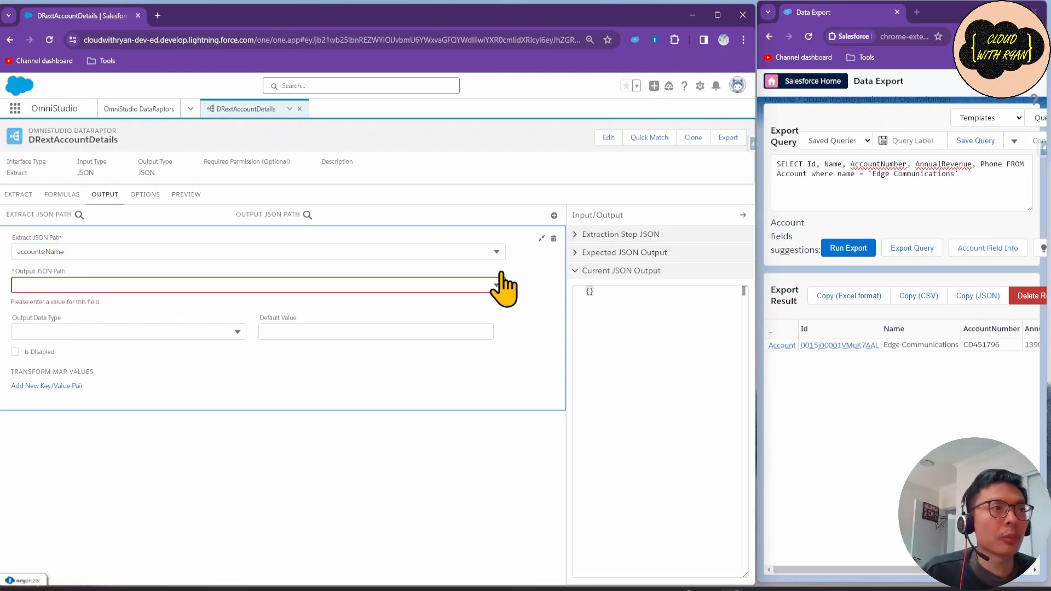
left_click(142, 284)
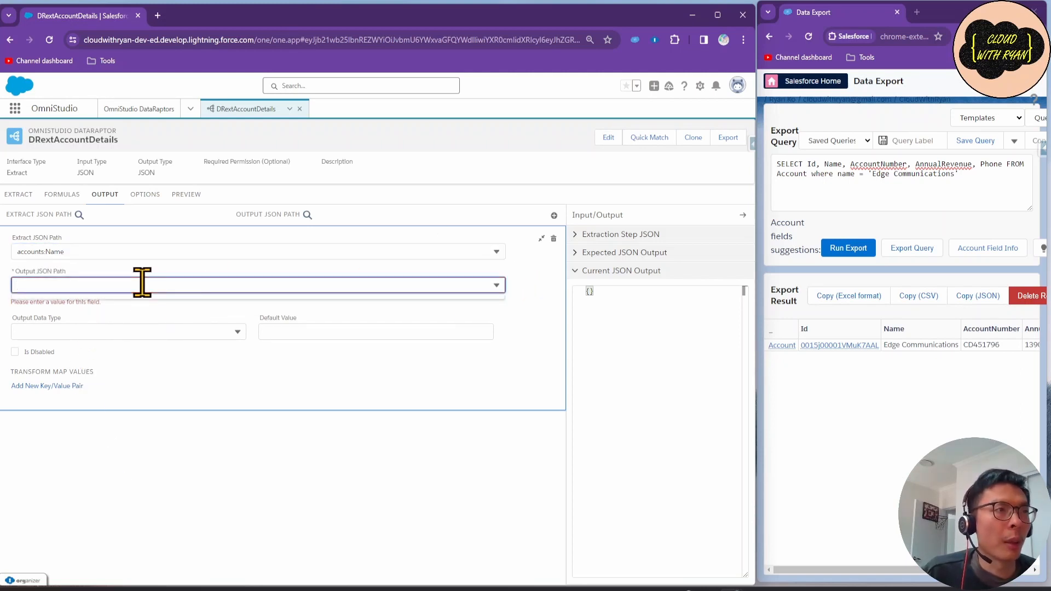
key("ctrl+v")
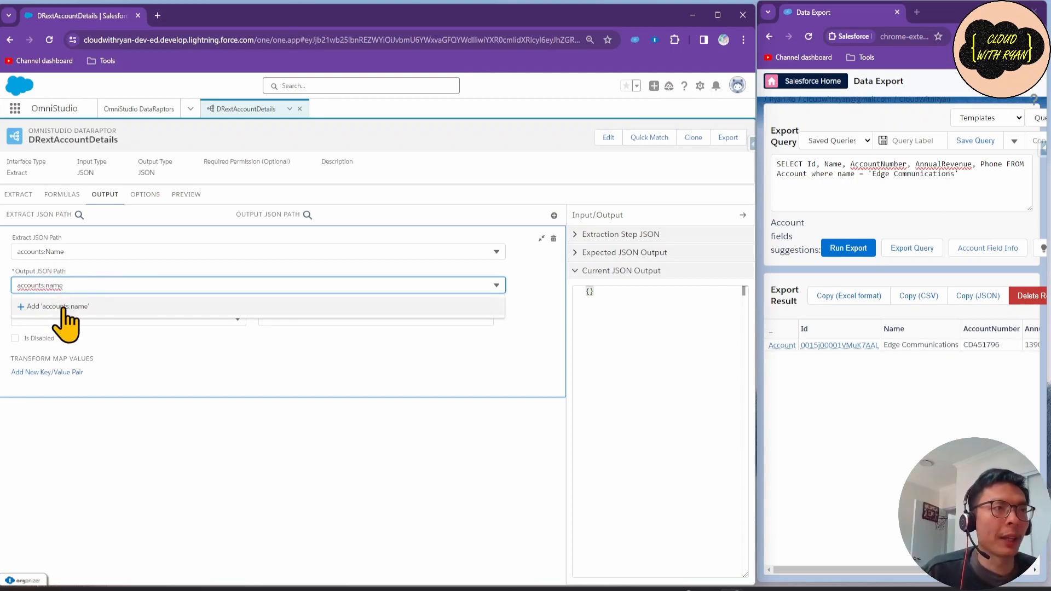
left_click(63, 308)
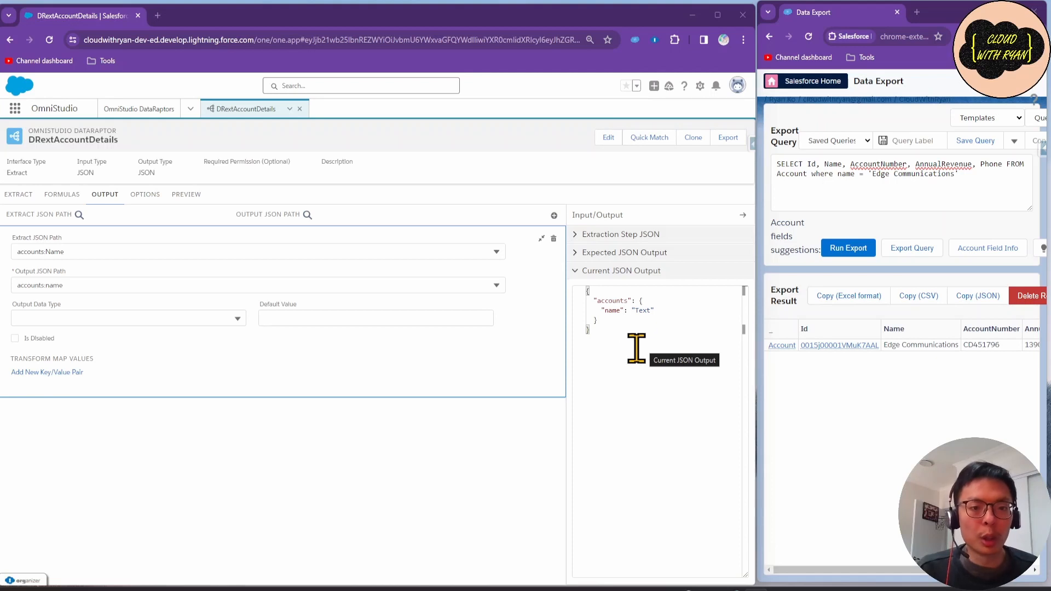
left_click(185, 196)
left_click(160, 570)
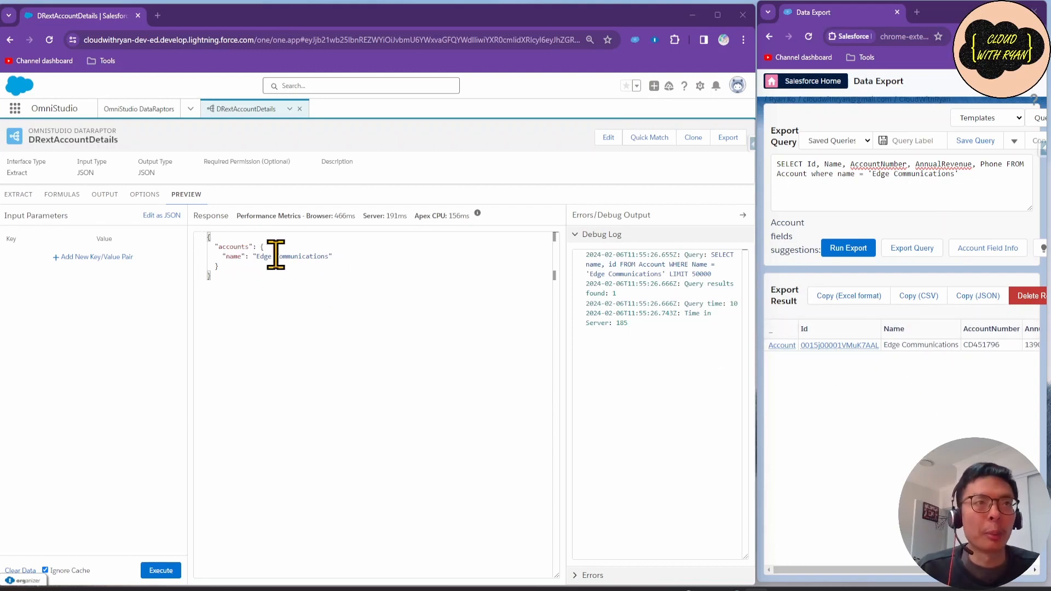
Try the mapping's Output JSON Path as accounts:test, execute the preview and check the queried name field in the debug log.
left_click(104, 194)
left_click(197, 245)
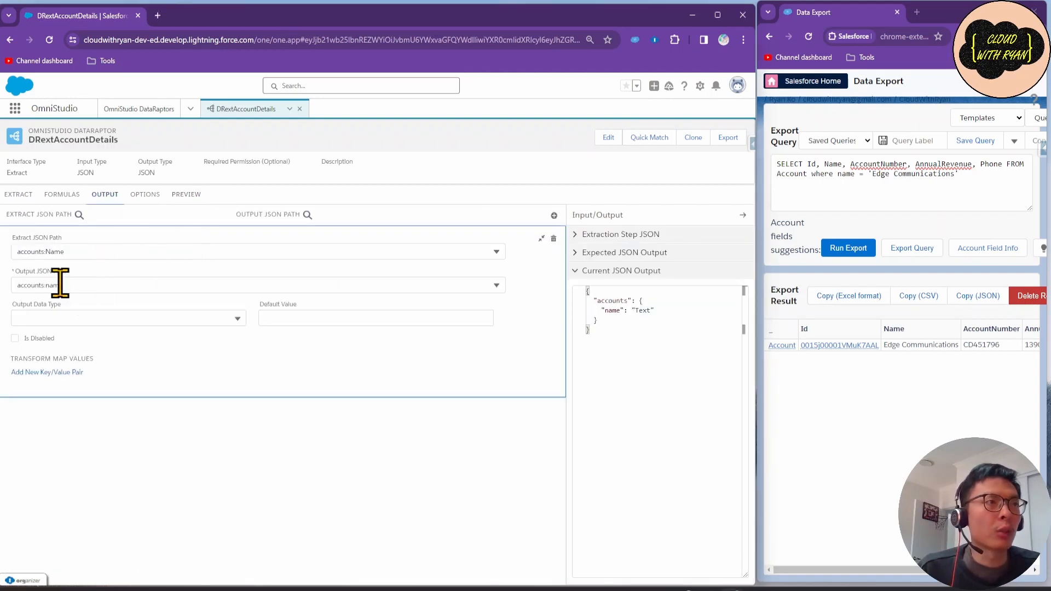
left_click(77, 285)
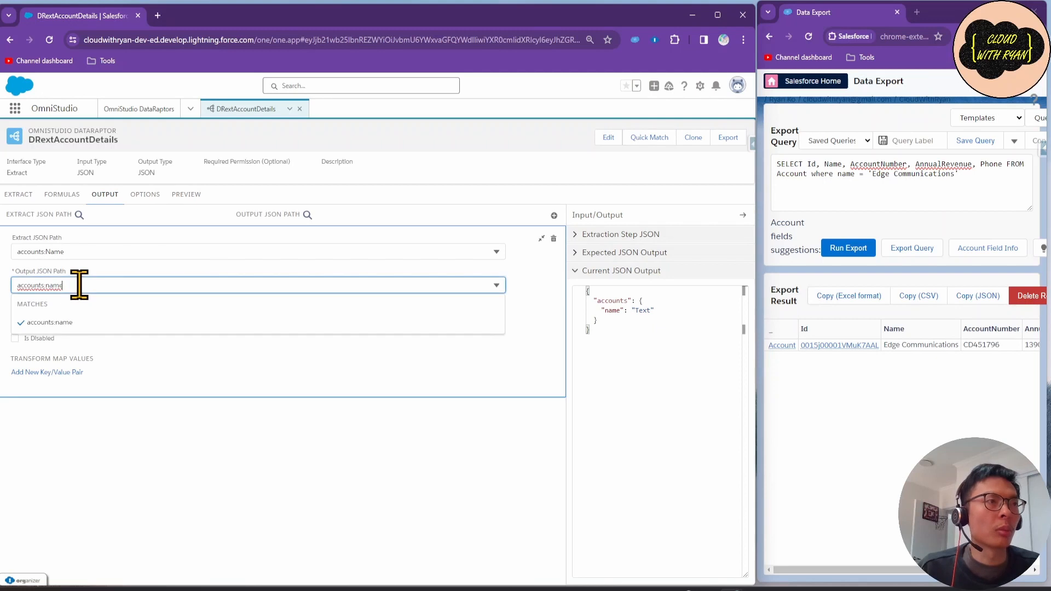
key("BackSpace")
key("BackSpace")
type("test")
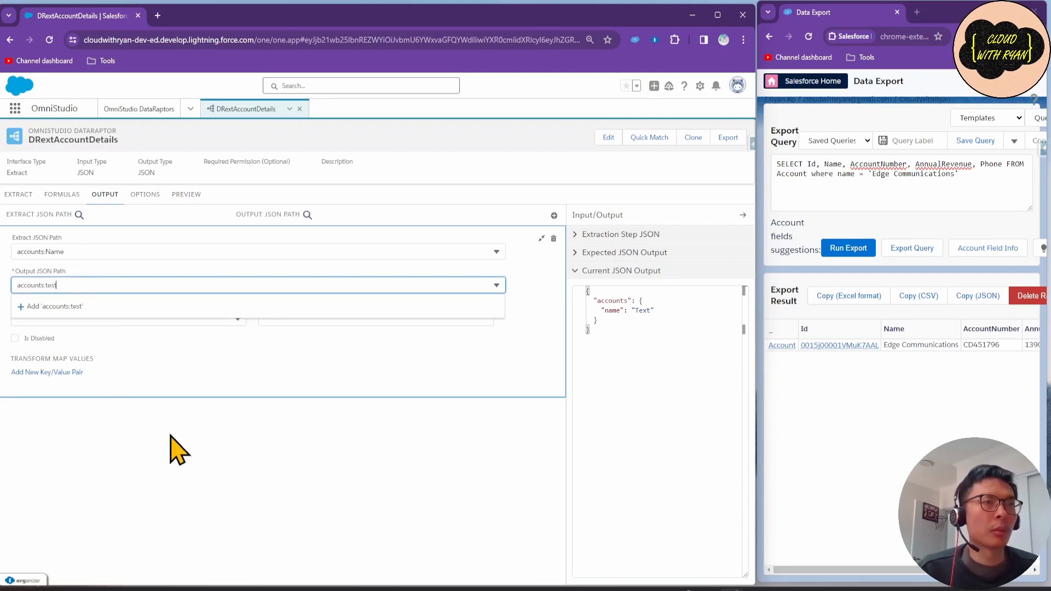
left_click(170, 471)
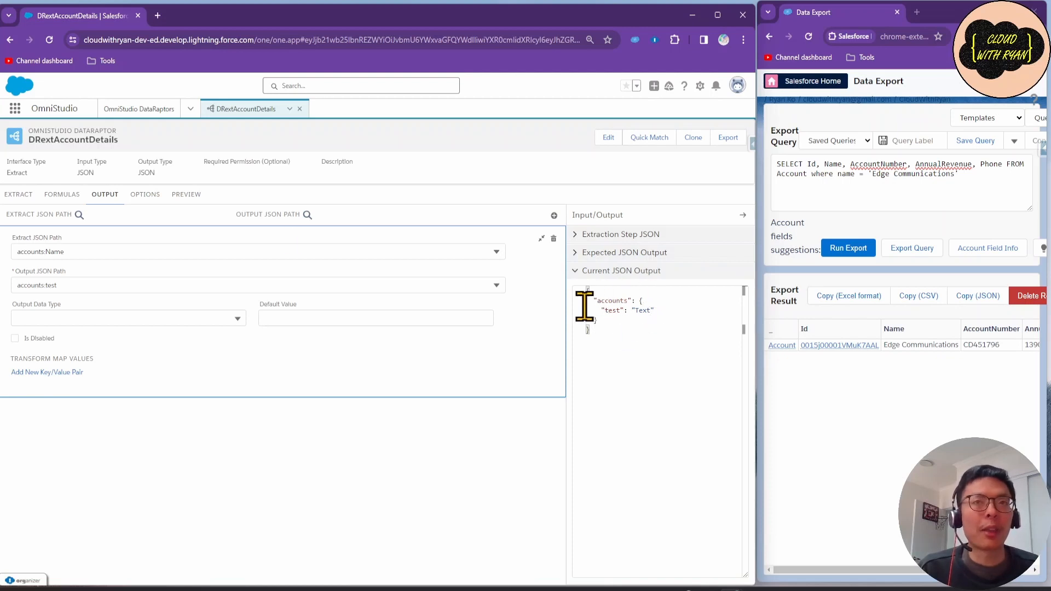
left_click(186, 196)
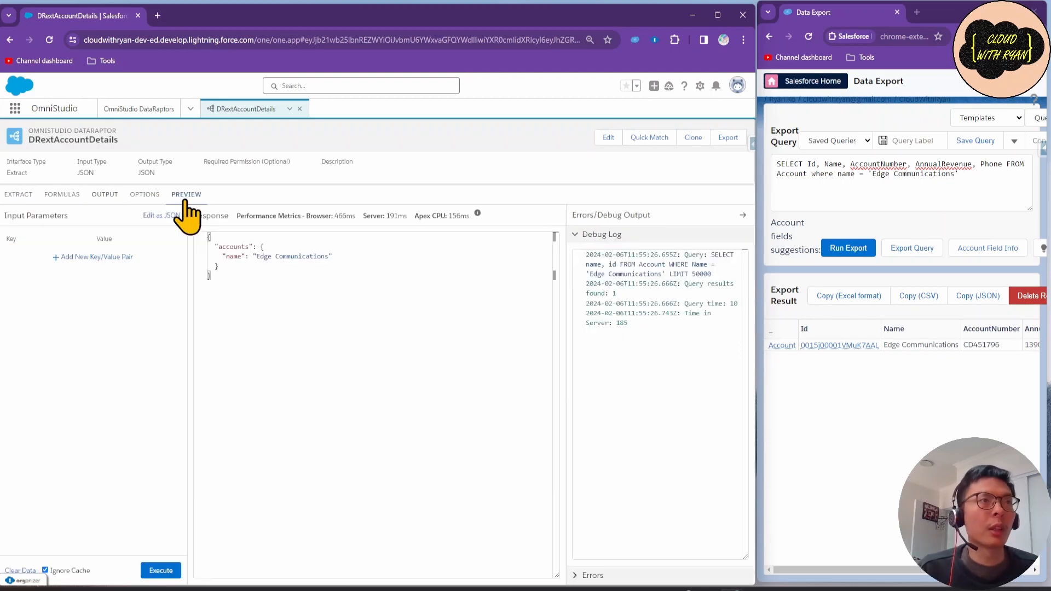
left_click(161, 570)
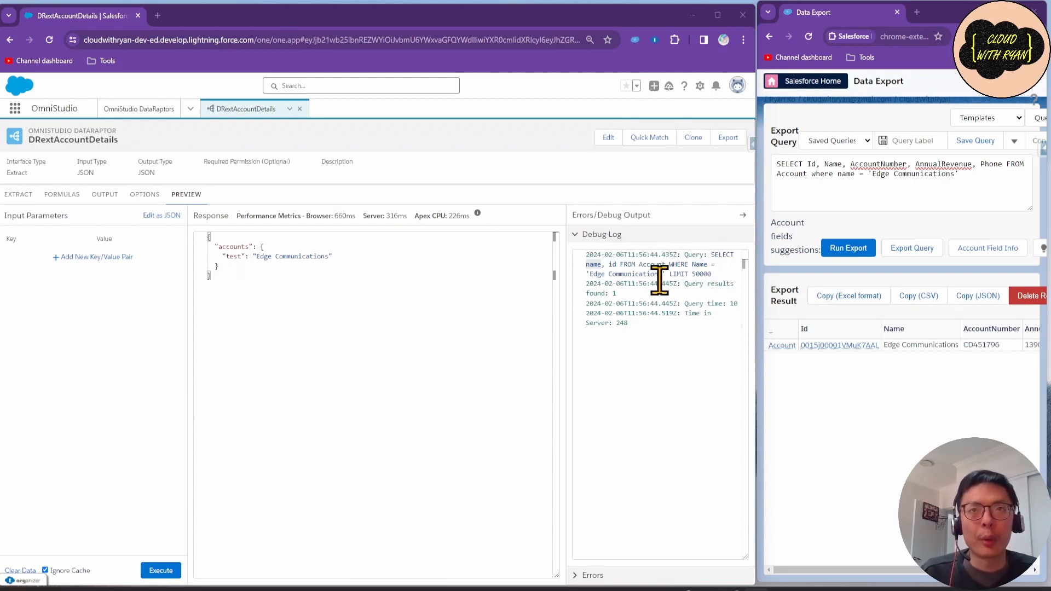
double_click(593, 265)
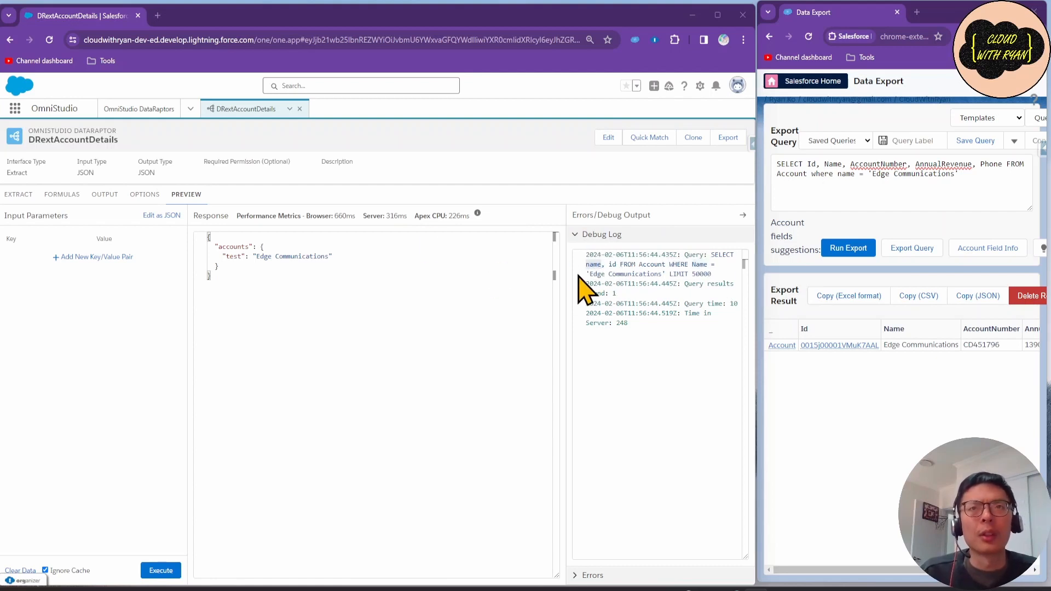
Restore the mapping's Output JSON Path to accounts:name and execute the preview again.
left_click(106, 196)
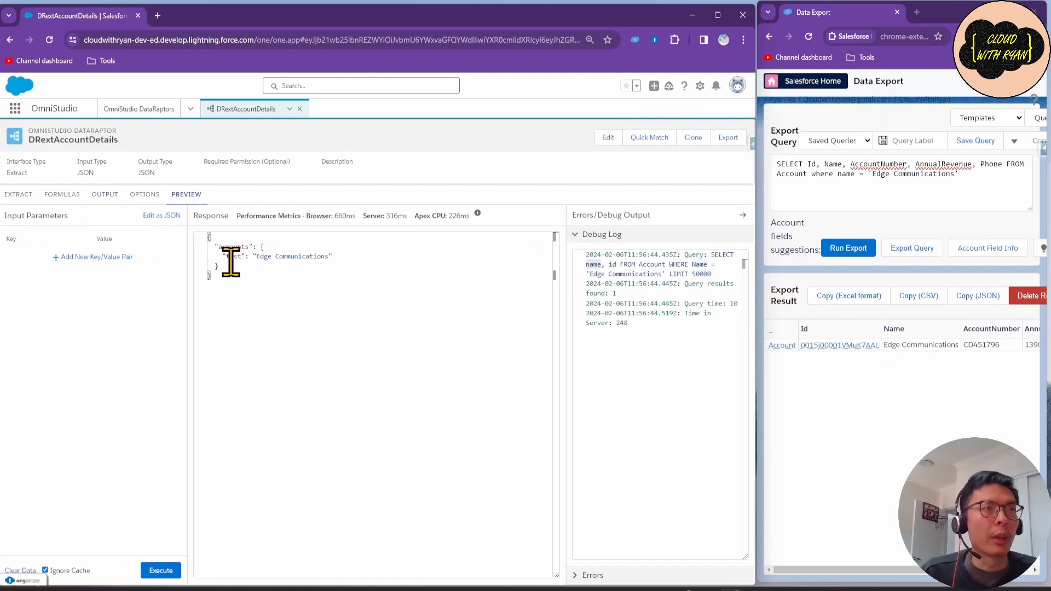
left_click(104, 195)
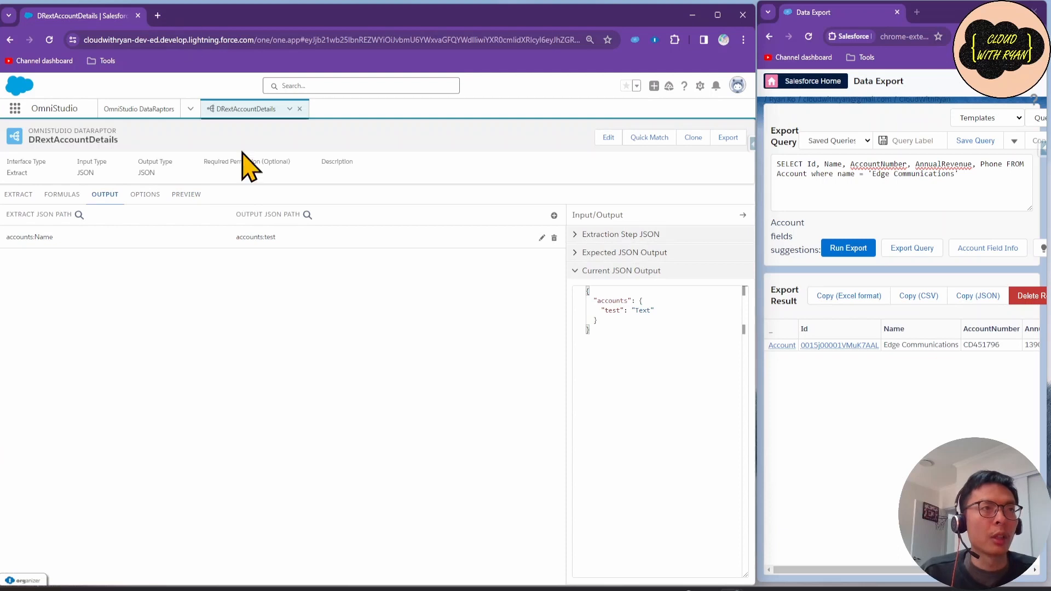
left_click(186, 195)
left_click(105, 195)
left_click(42, 240)
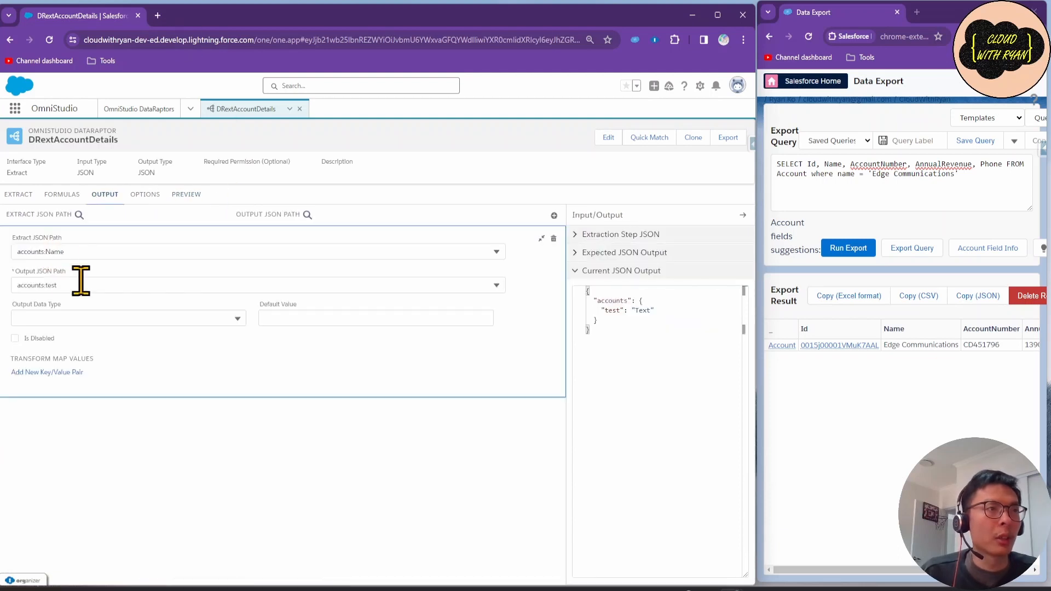
left_click(75, 285)
key("BackSpace")
key("BackSpace")
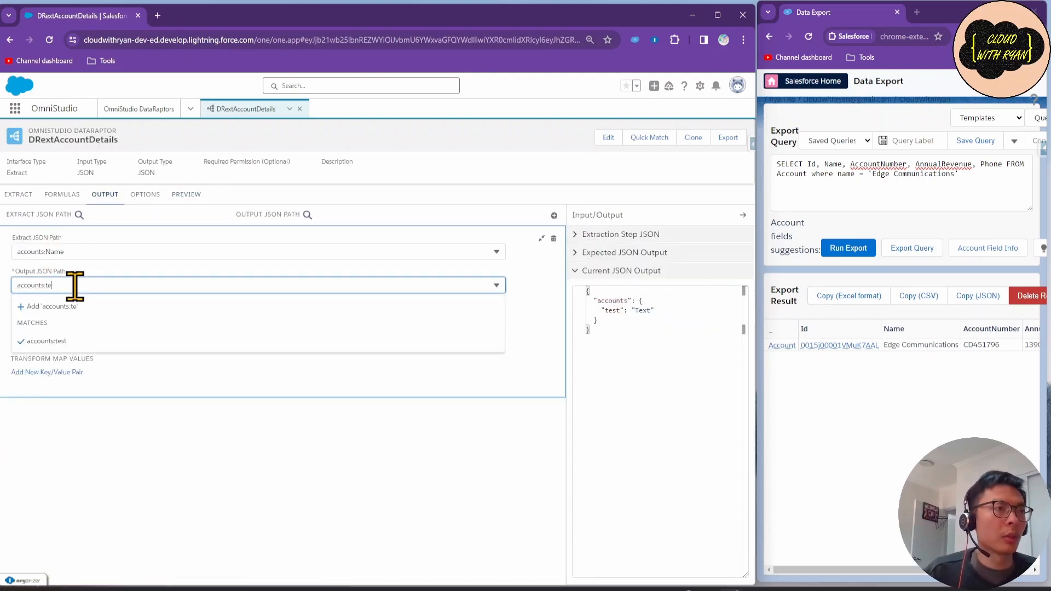
type("name")
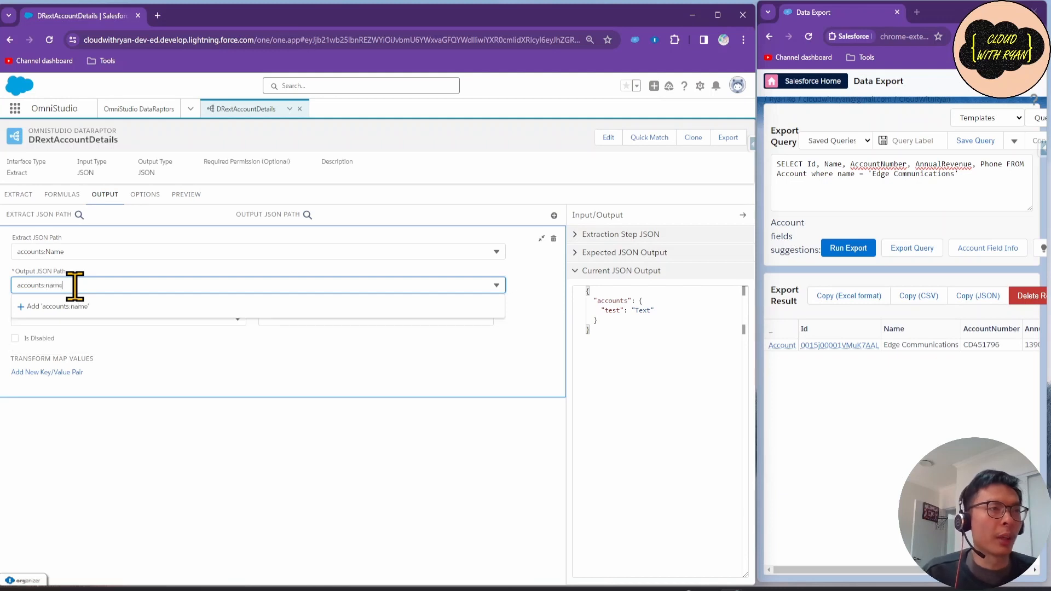
left_click(81, 308)
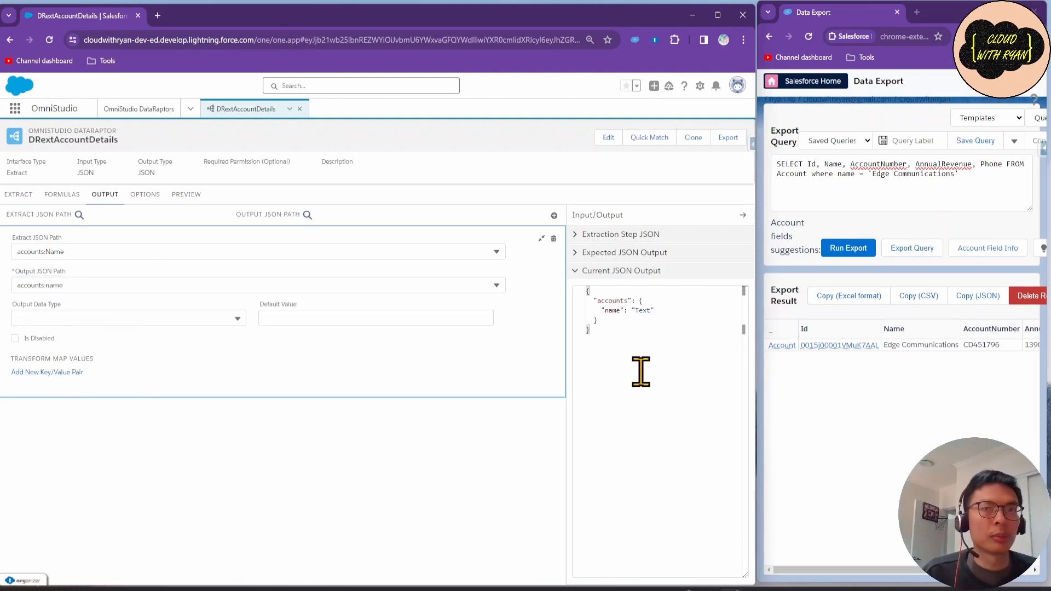
left_click(188, 196)
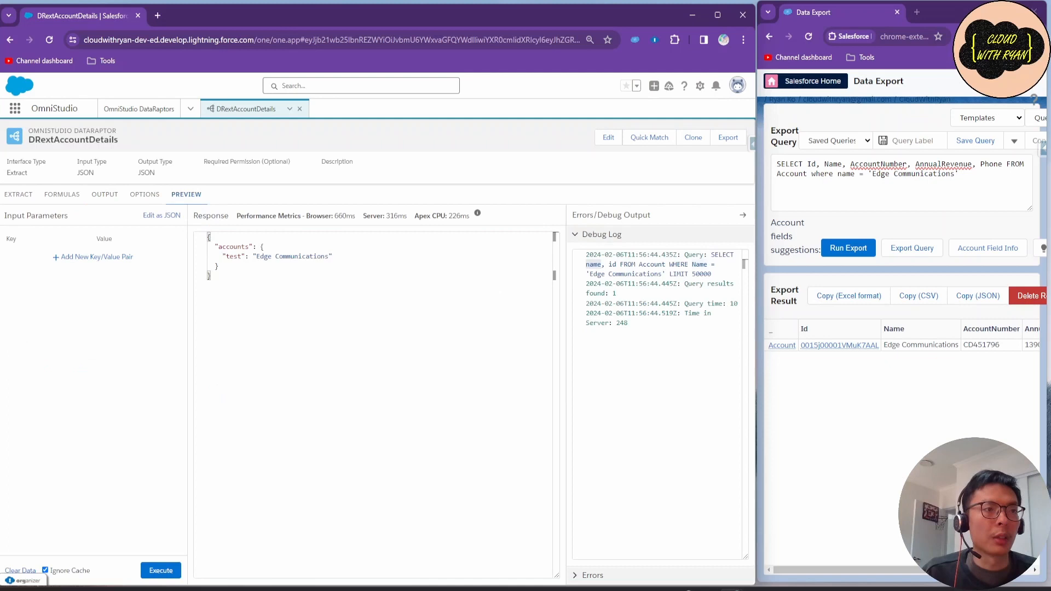
left_click(167, 571)
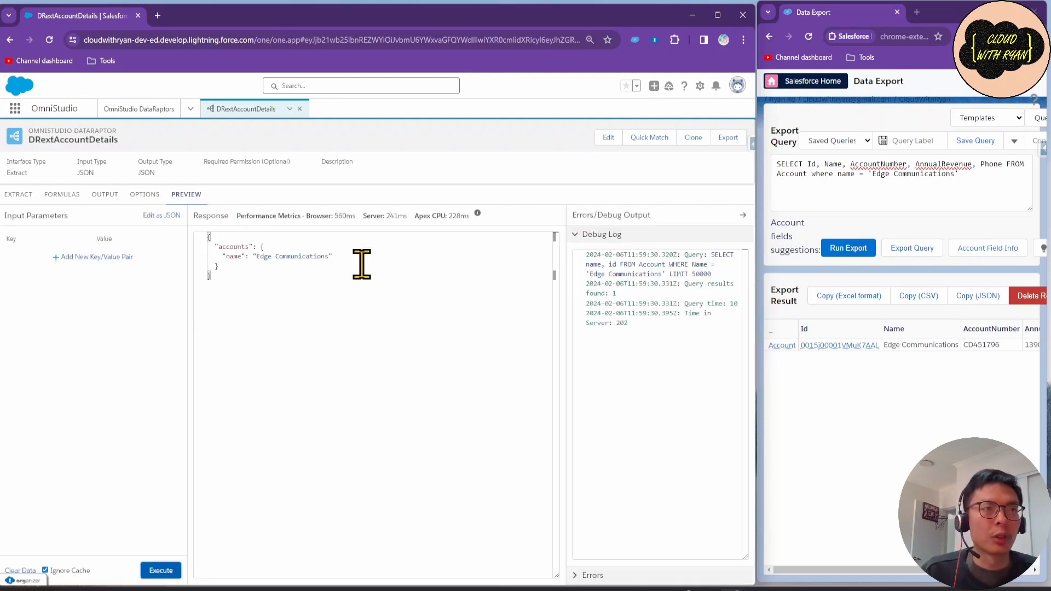
Try the mapping's Output JSON Path as name without the accounts node, and execute the preview.
left_click(104, 195)
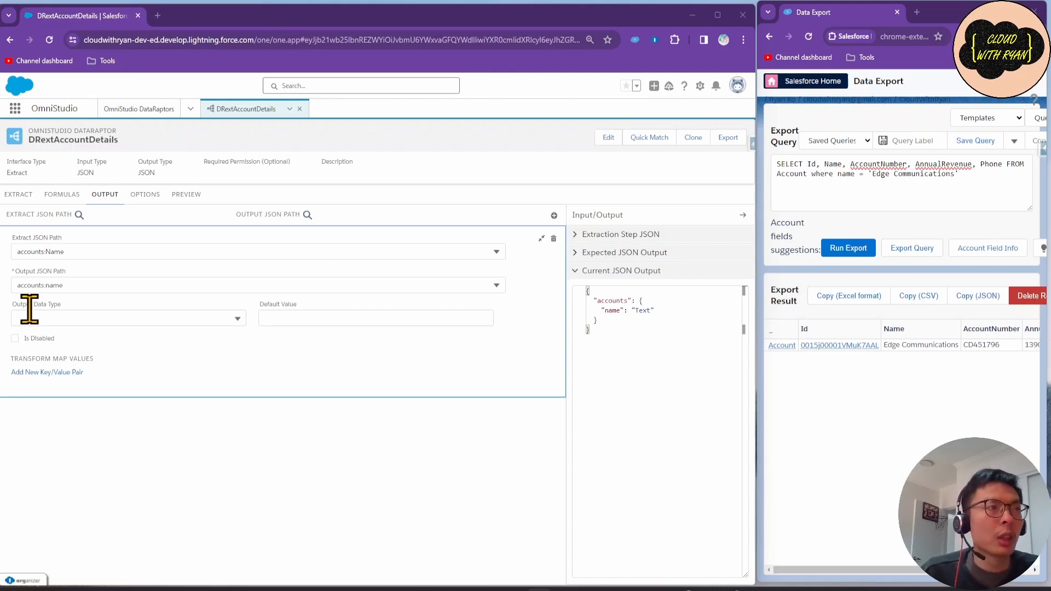
left_click(47, 286)
key("BackSpace")
key("BackSpace")
key("BackSpace")
key("BackSpace")
key("BackSpace")
key("BackSpace")
key("BackSpace")
key("BackSpace")
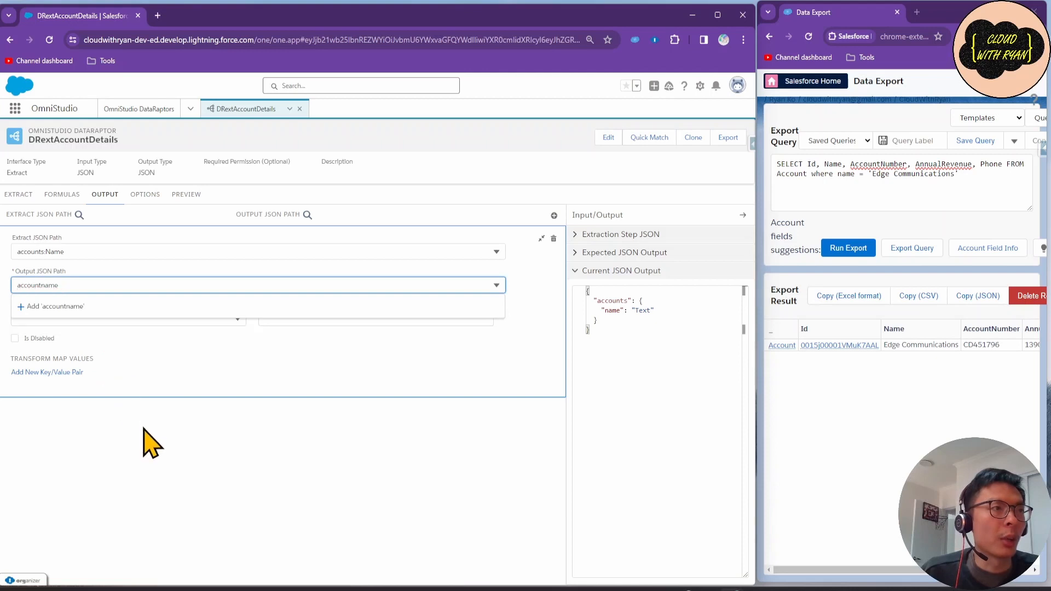
key("BackSpace")
left_click(132, 442)
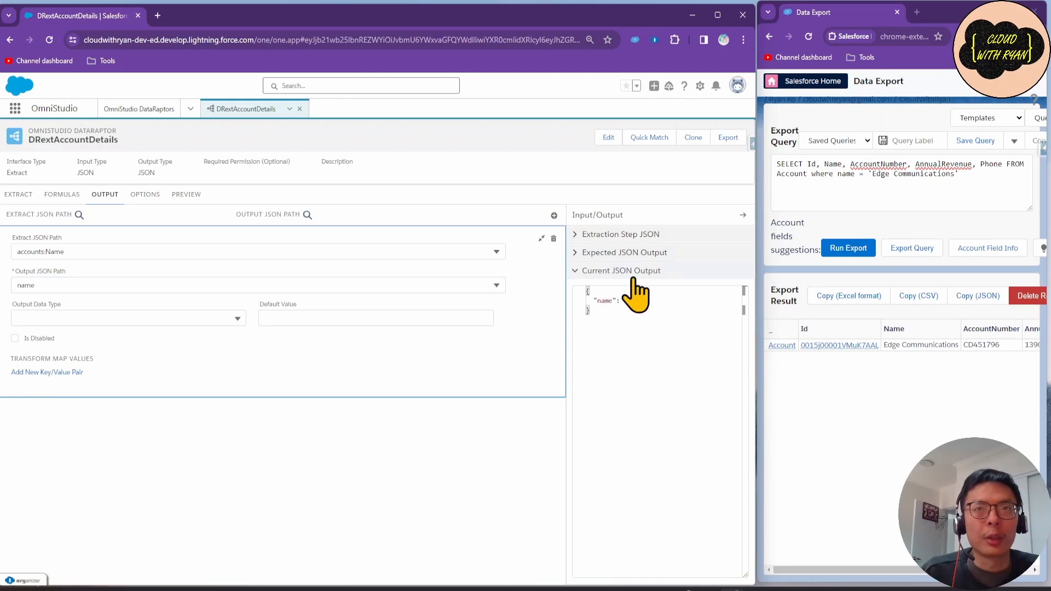
left_click(189, 195)
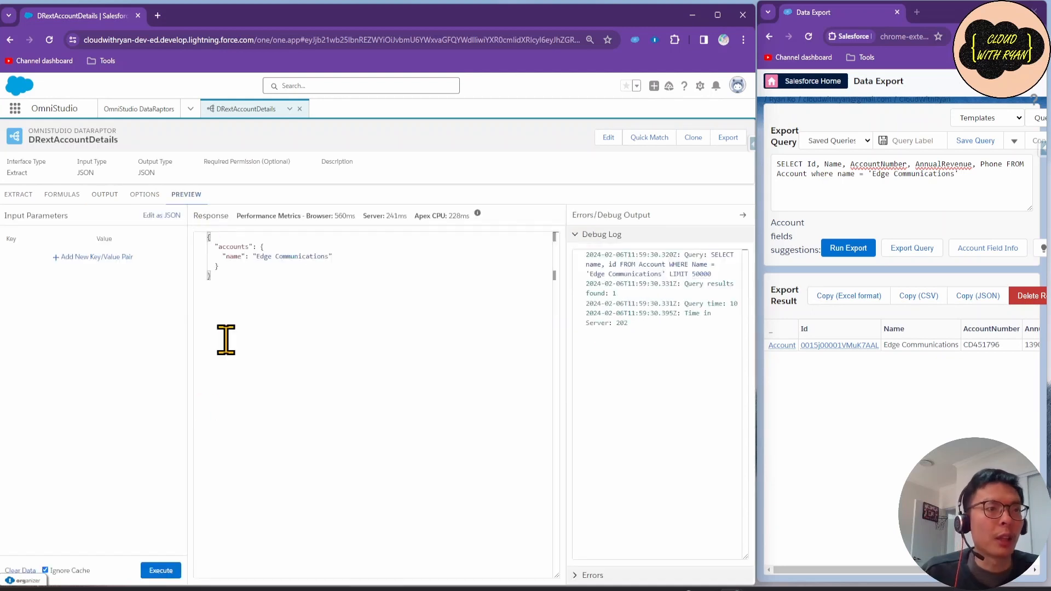
left_click(161, 571)
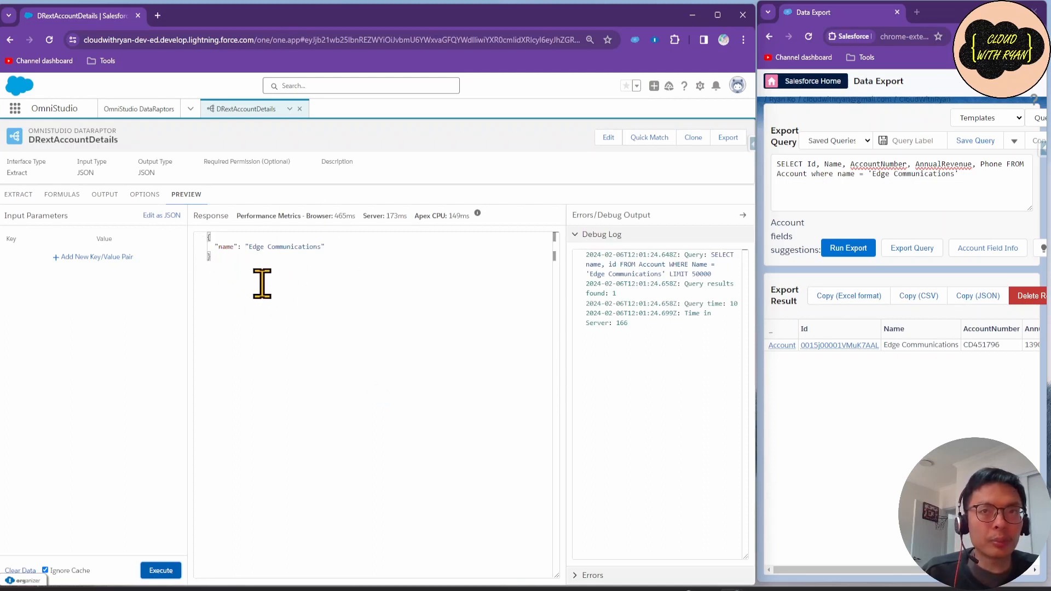
Reopen the accounts:Name output mapping and set its Output JSON Path to form:accounts:name.
left_click(105, 194)
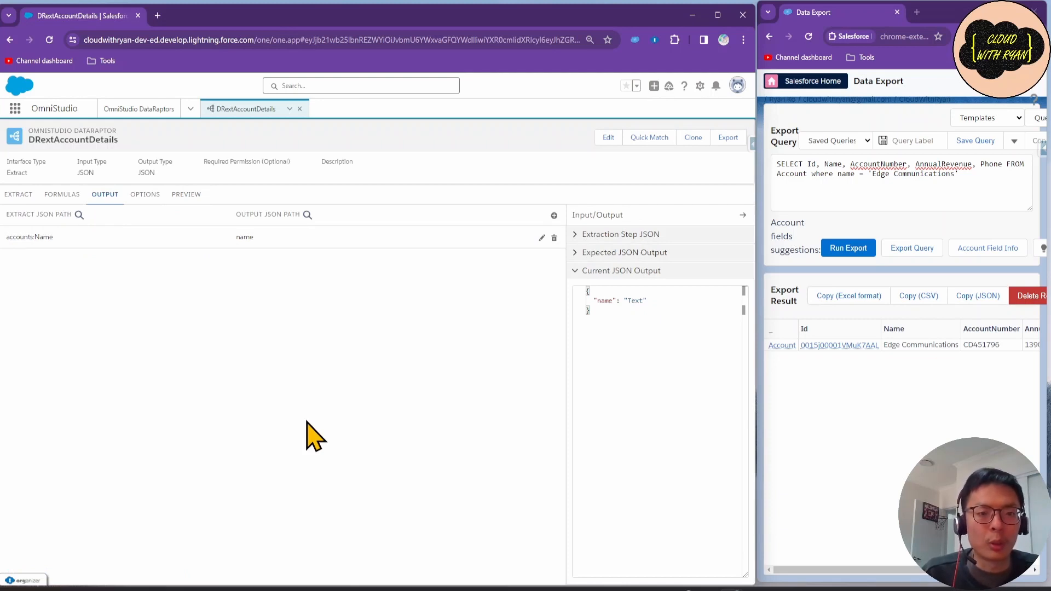
left_click(130, 237)
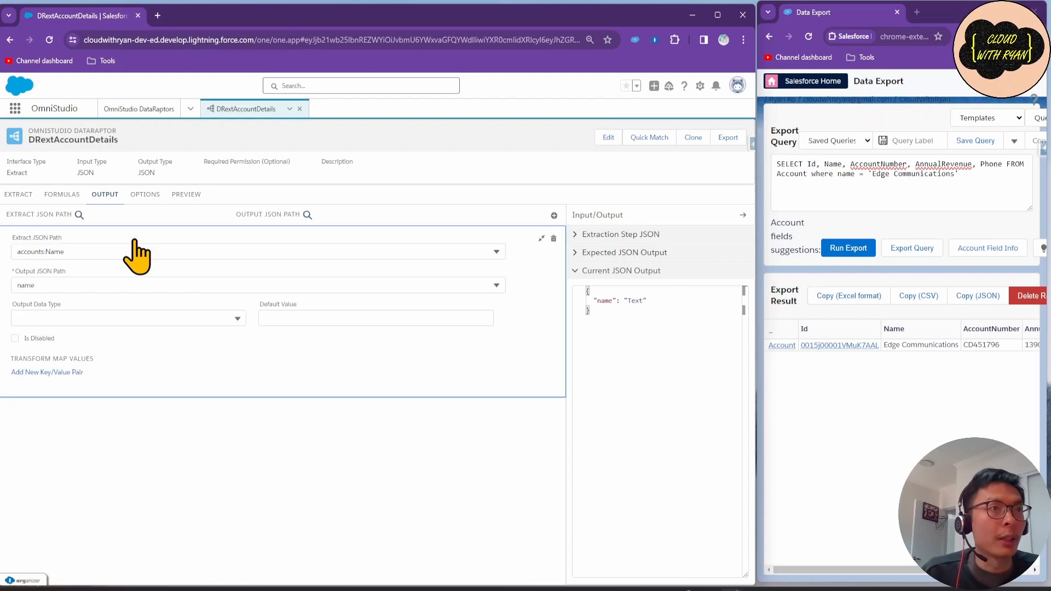
left_click(19, 284)
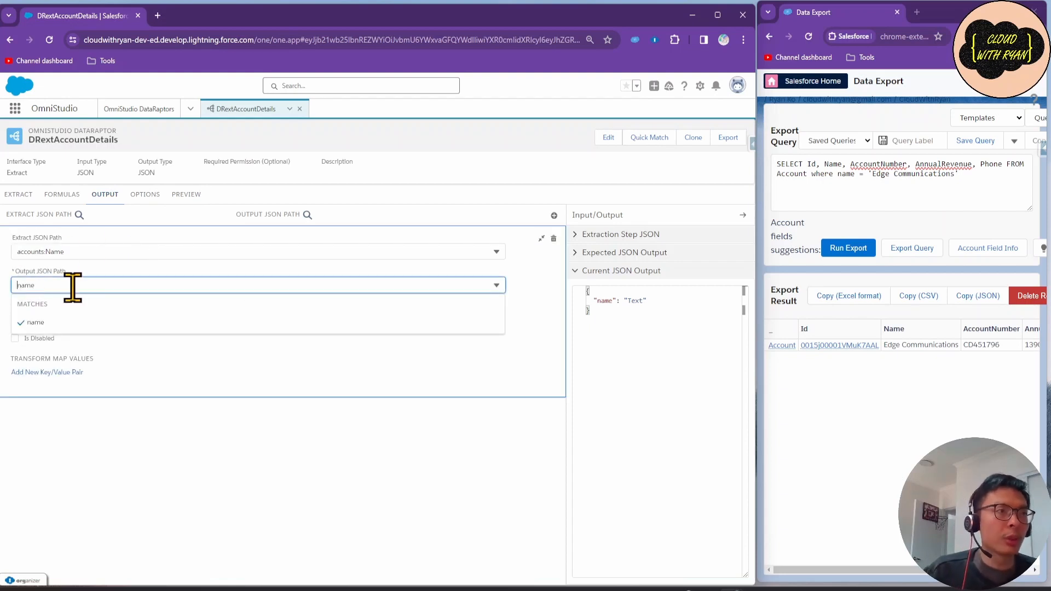
type("form")
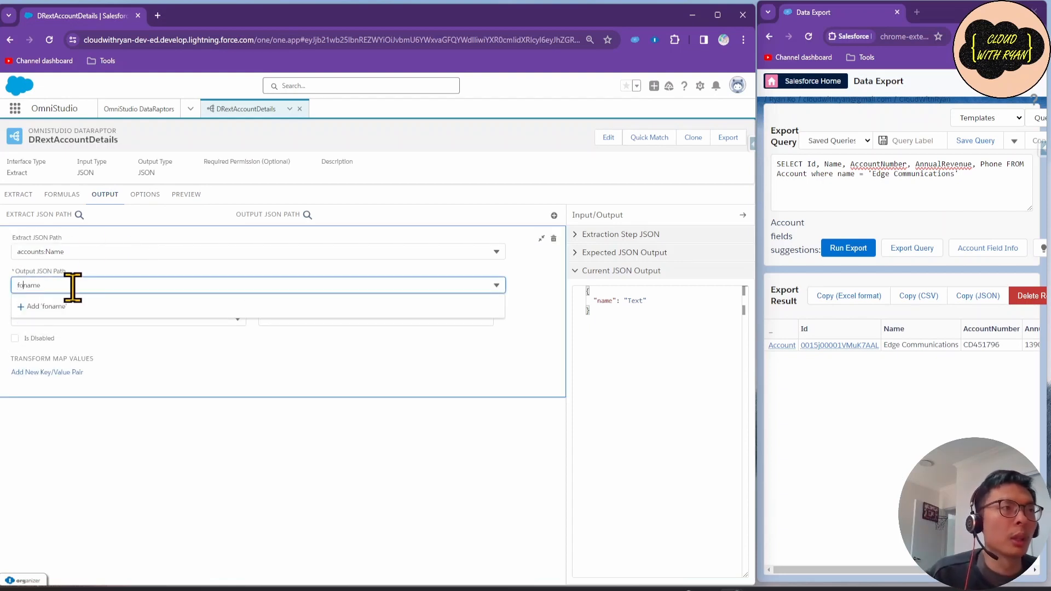
type(":account")
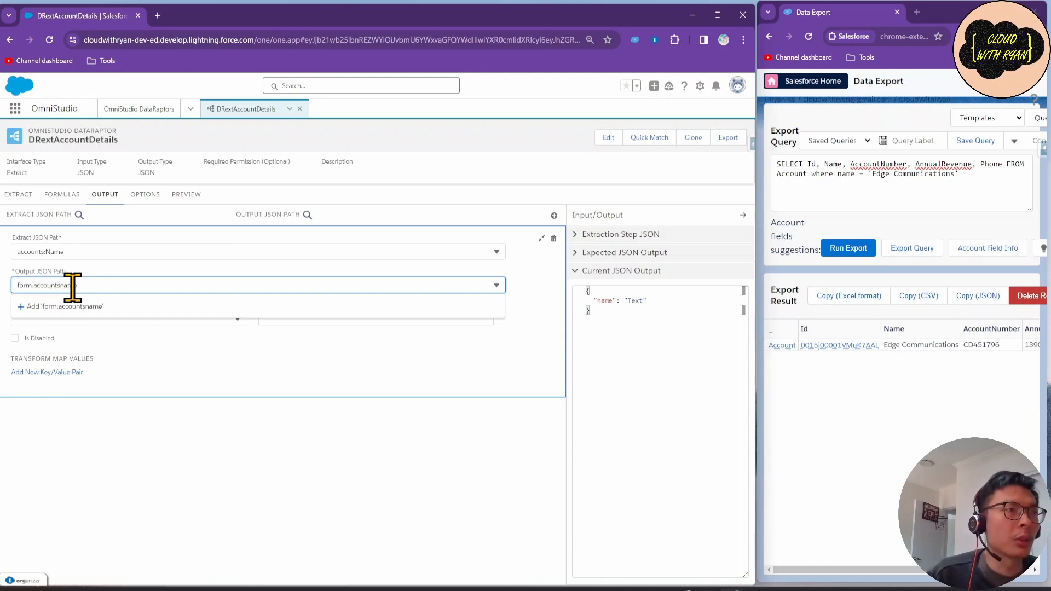
type("s")
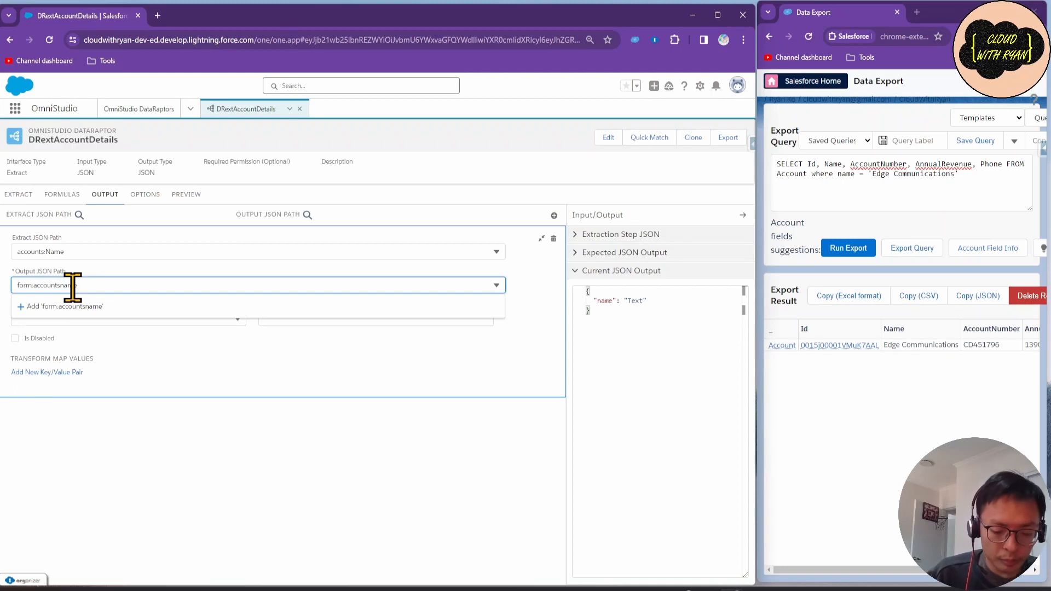
type(":")
left_click(76, 306)
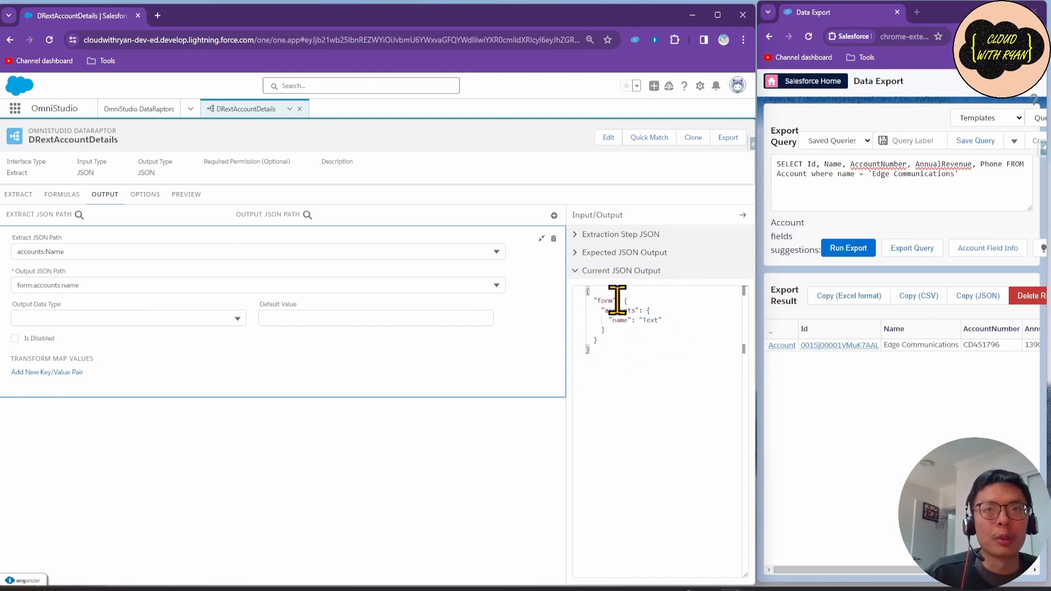
Execute the preview with the form:accounts:name output path, and review the mapping's Extract JSON Path options.
left_click(183, 199)
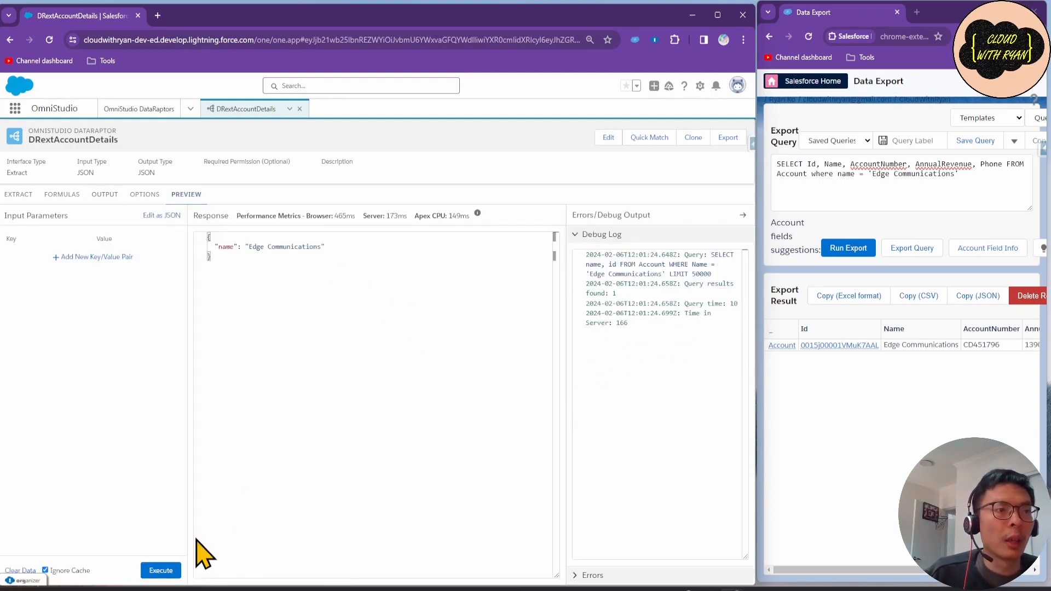
left_click(160, 571)
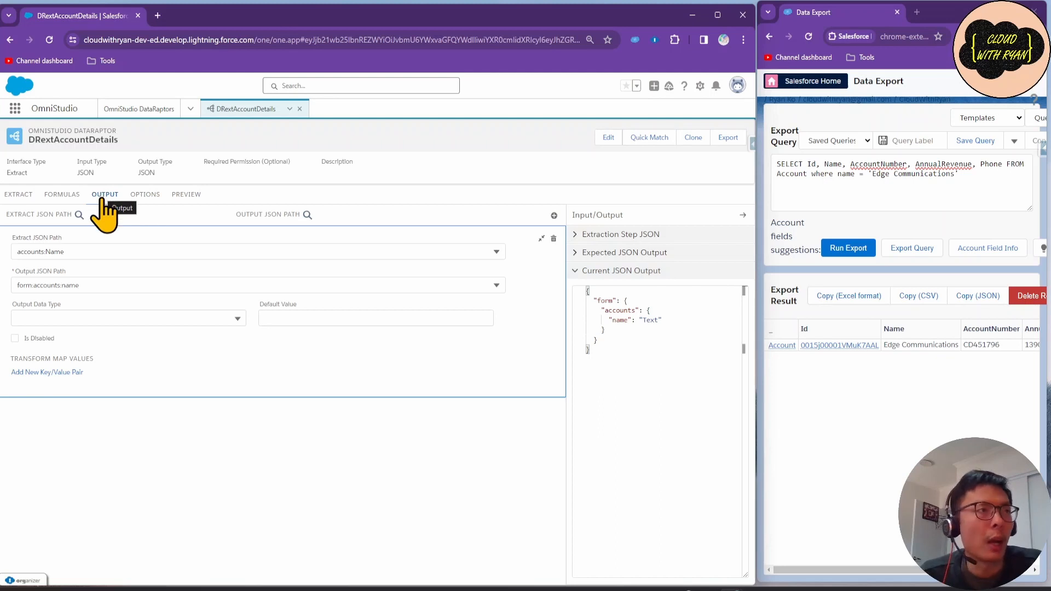
left_click(55, 251)
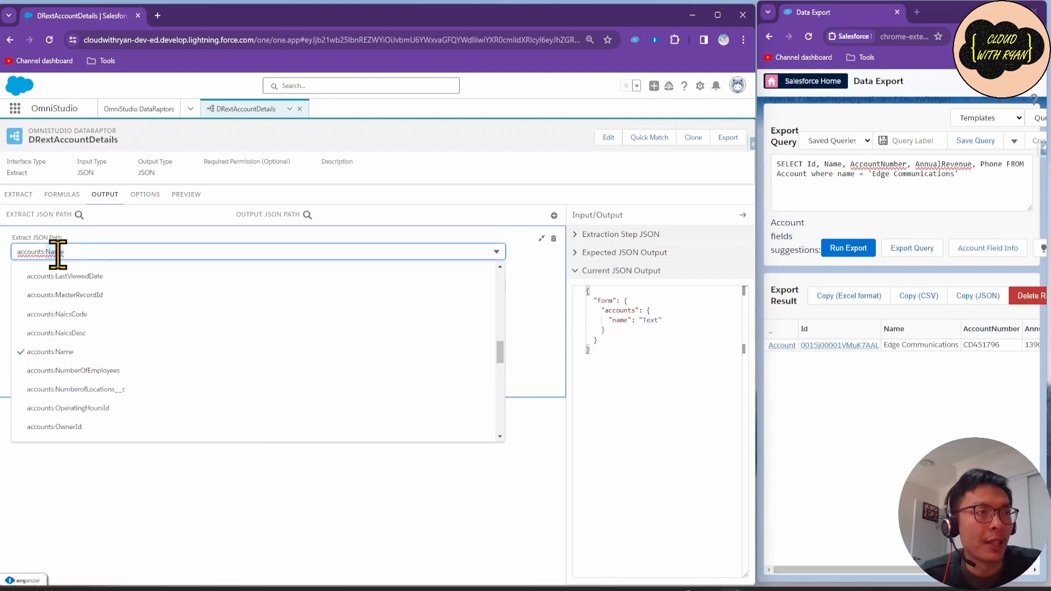
left_click(106, 253)
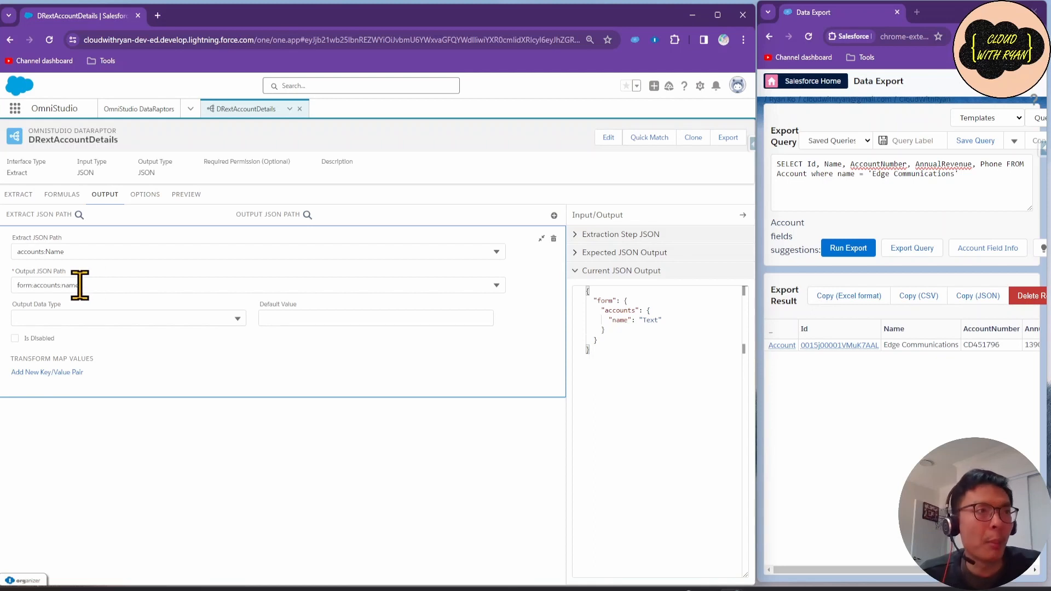
Try the accounts:Name mapping's Output JSON Path as name, without any parent nodes.
left_click(55, 285)
left_click(22, 286)
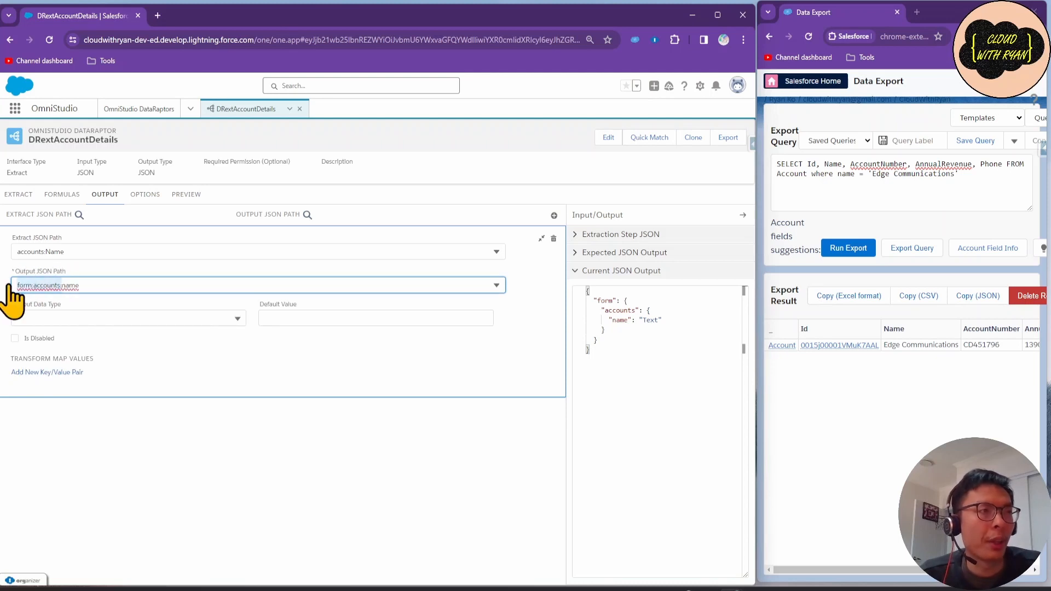
key("BackSpace")
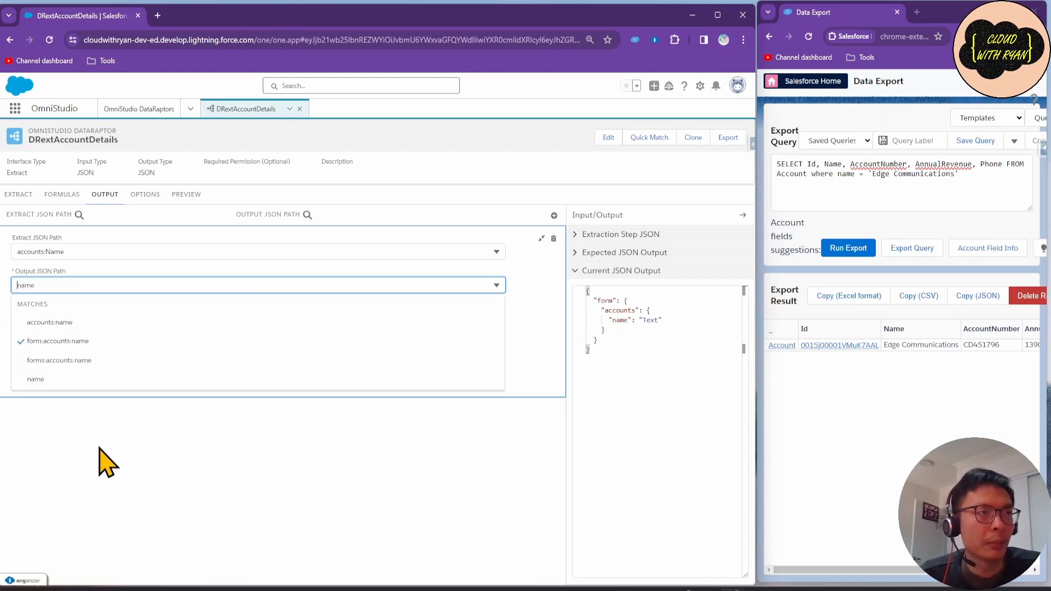
left_click(72, 380)
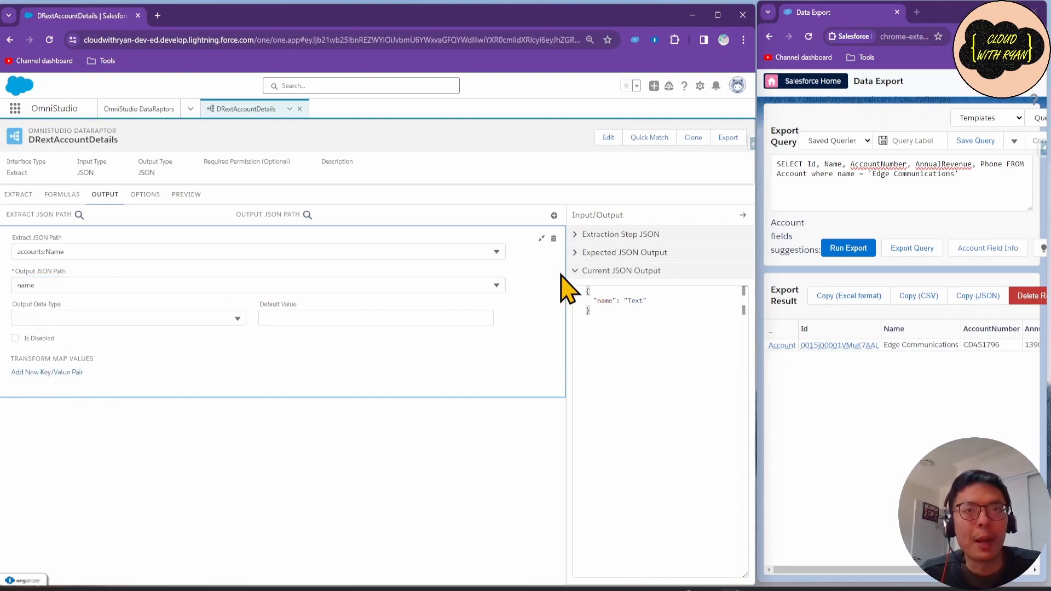
Try nesting the name under one node by setting the mapping's Output JSON Path to accounts:name.
left_click(20, 285)
type("account")
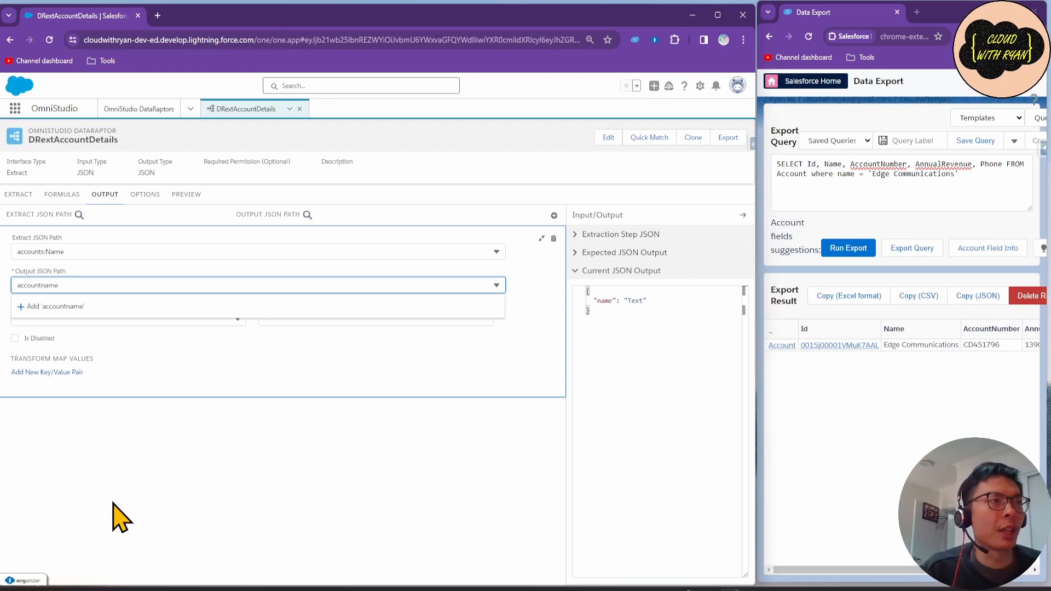
type("s:")
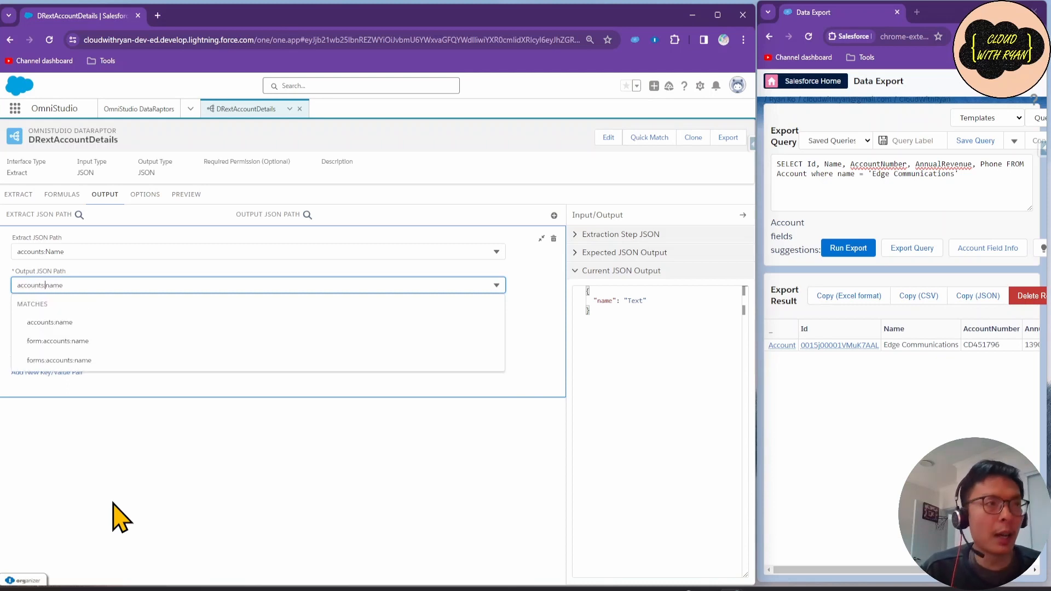
left_click(126, 336)
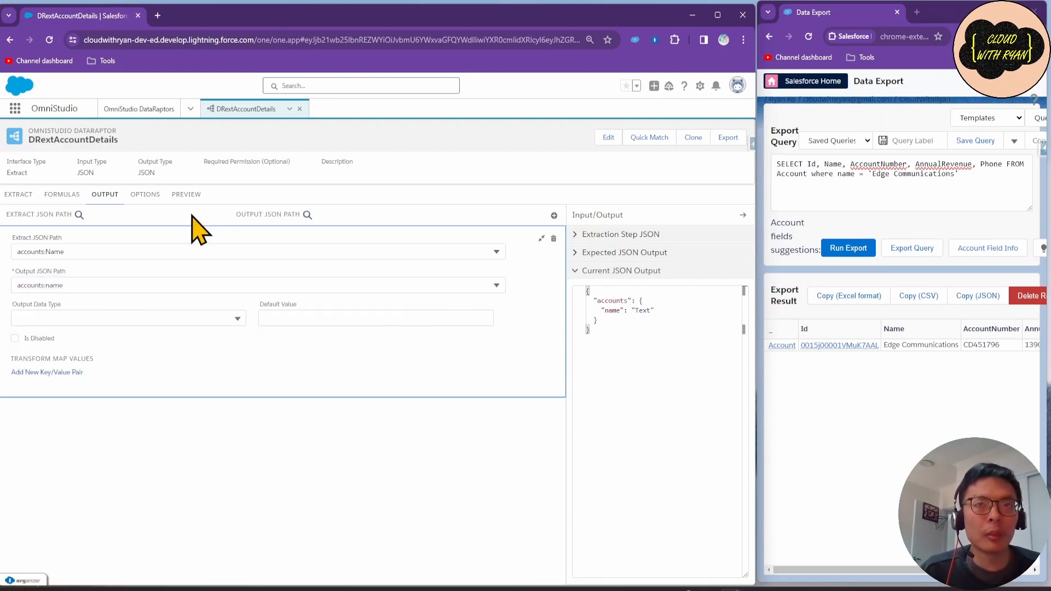
Try adding an outer node by setting the mapping's Output JSON Path to forms:accounts:name.
left_click(18, 286)
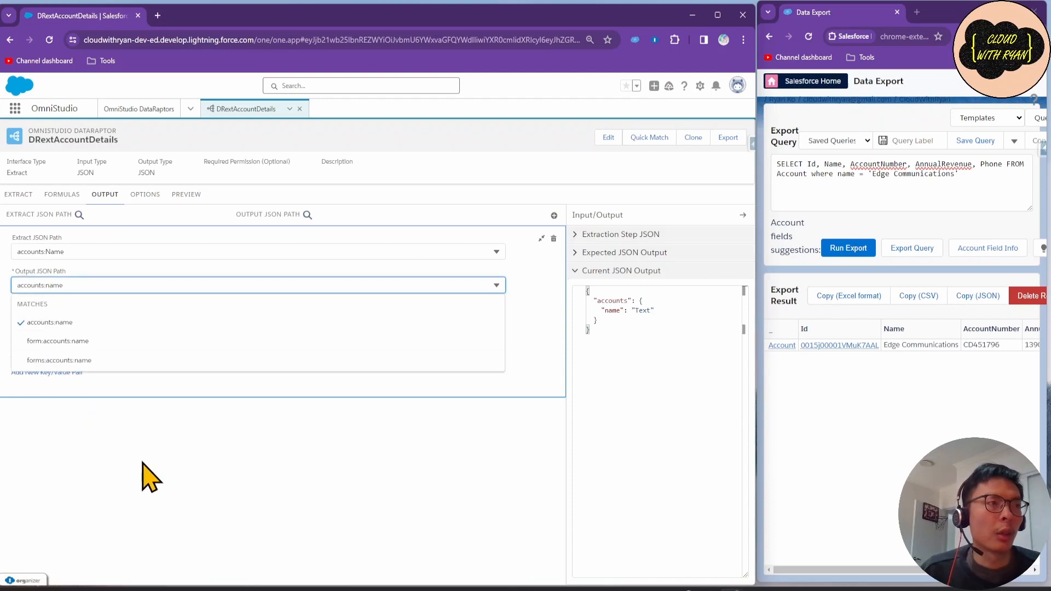
type("forms")
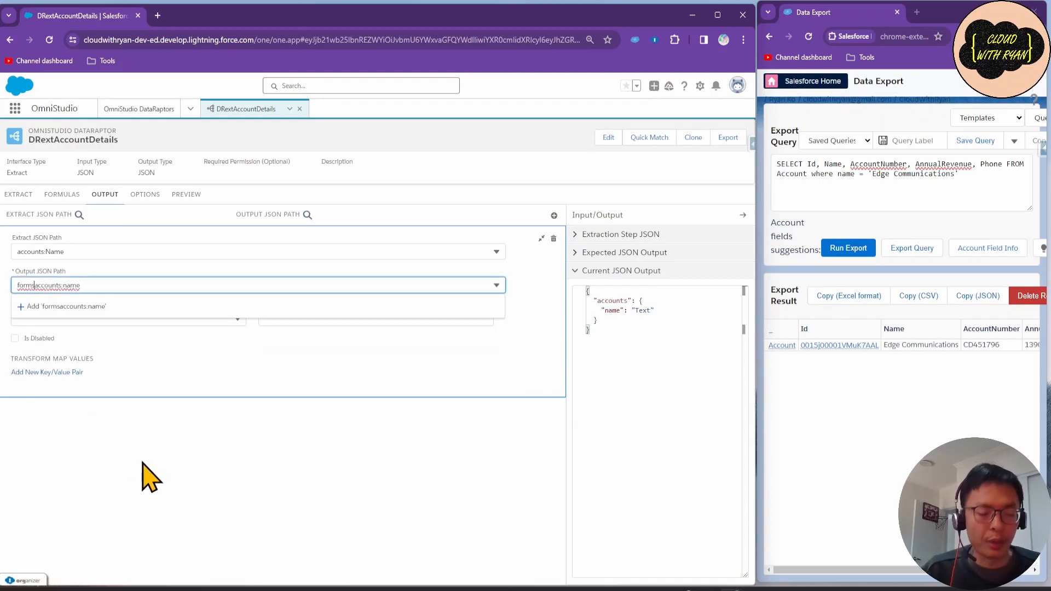
type(":")
left_click(142, 320)
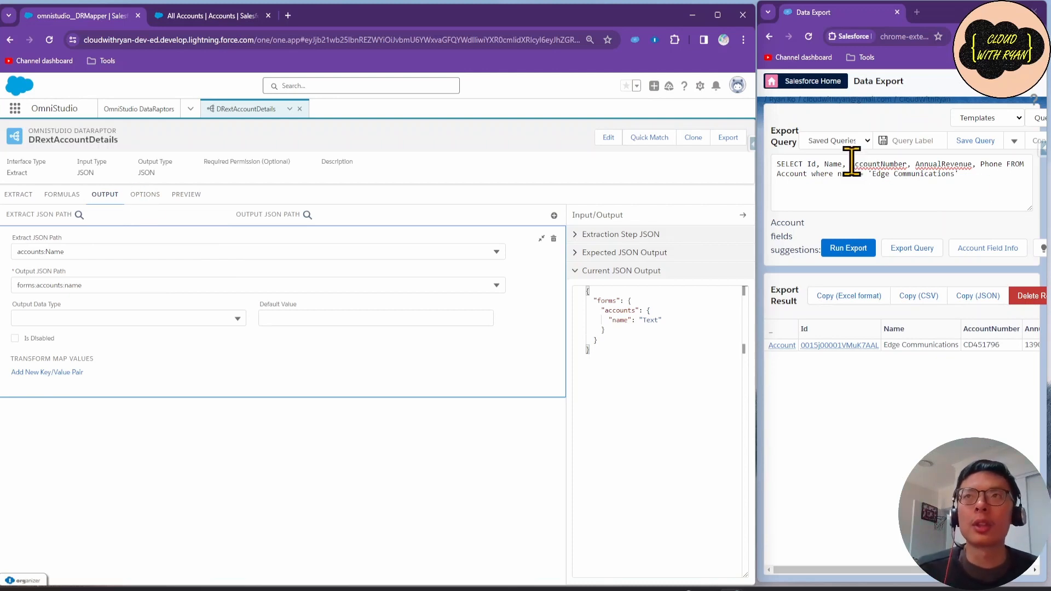
Add a new output mapping with accounts:AccountNumber as its Extract JSON Path.
left_click(554, 215)
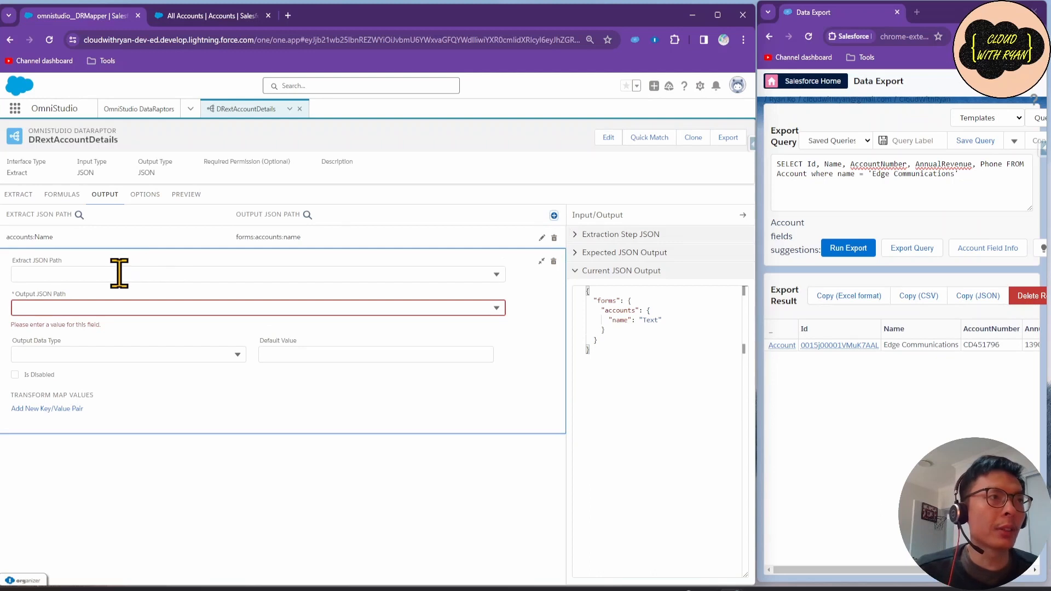
left_click(98, 274)
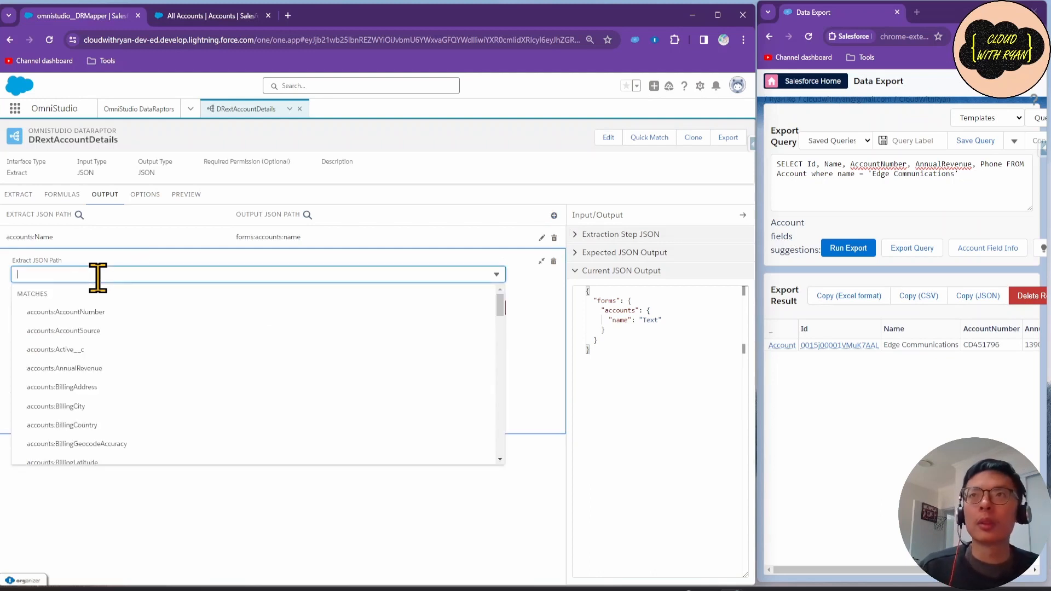
type("acoun")
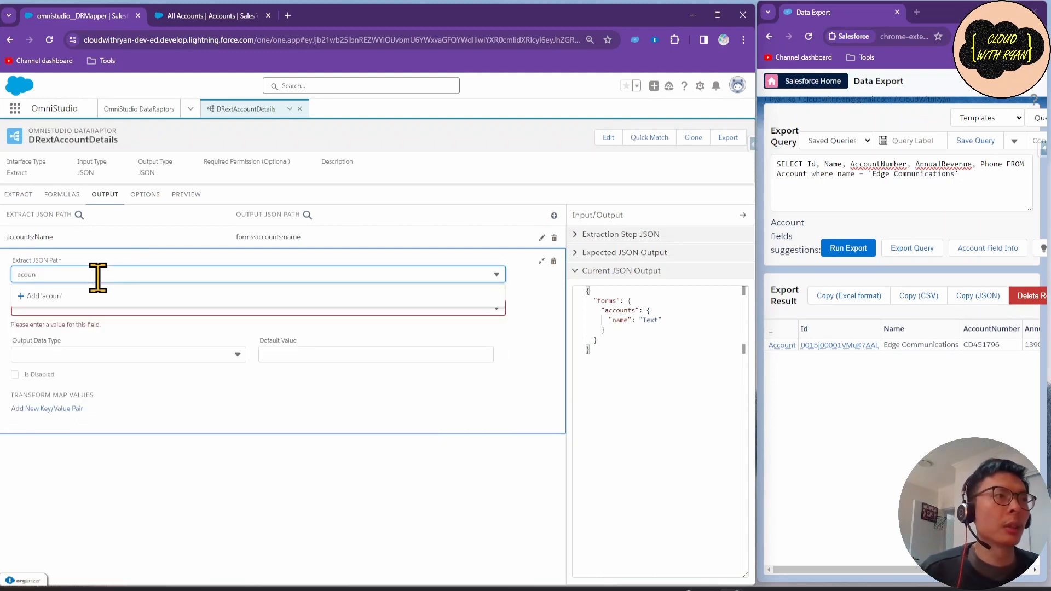
key("BackSpace")
type("c")
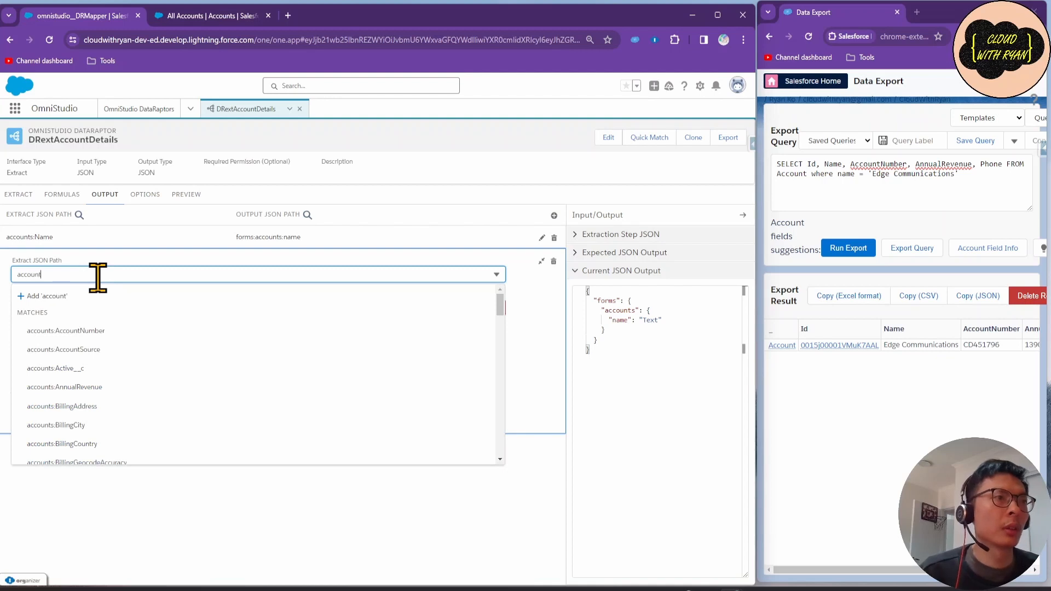
left_click(97, 332)
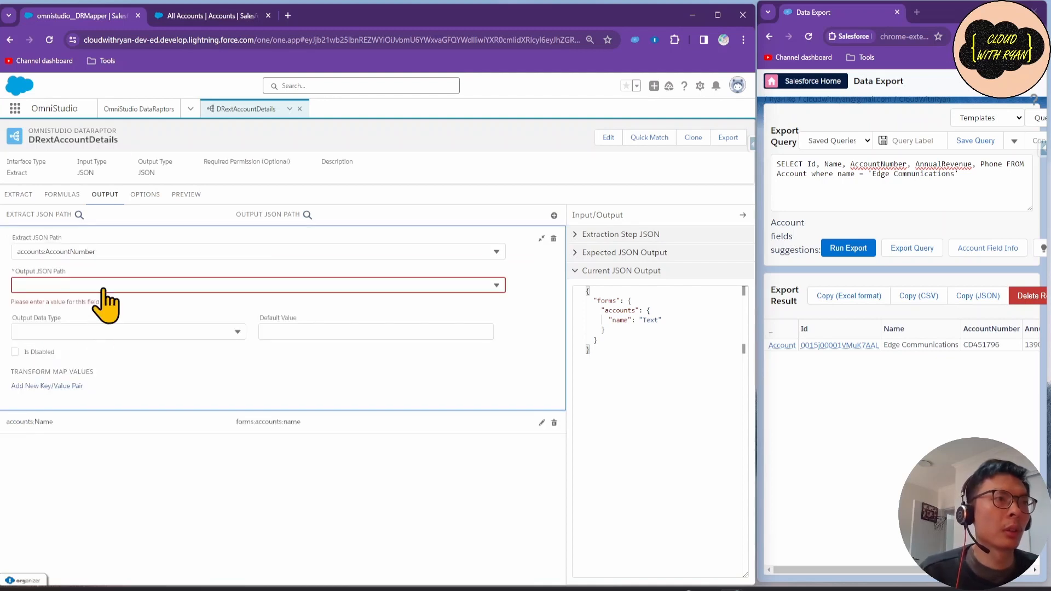
Copy the accounts:AccountNumber path, keep it as the extract path, and set the Output JSON Path to accounts:accountNumber.
left_click(108, 251)
left_click(82, 253)
left_click(82, 254)
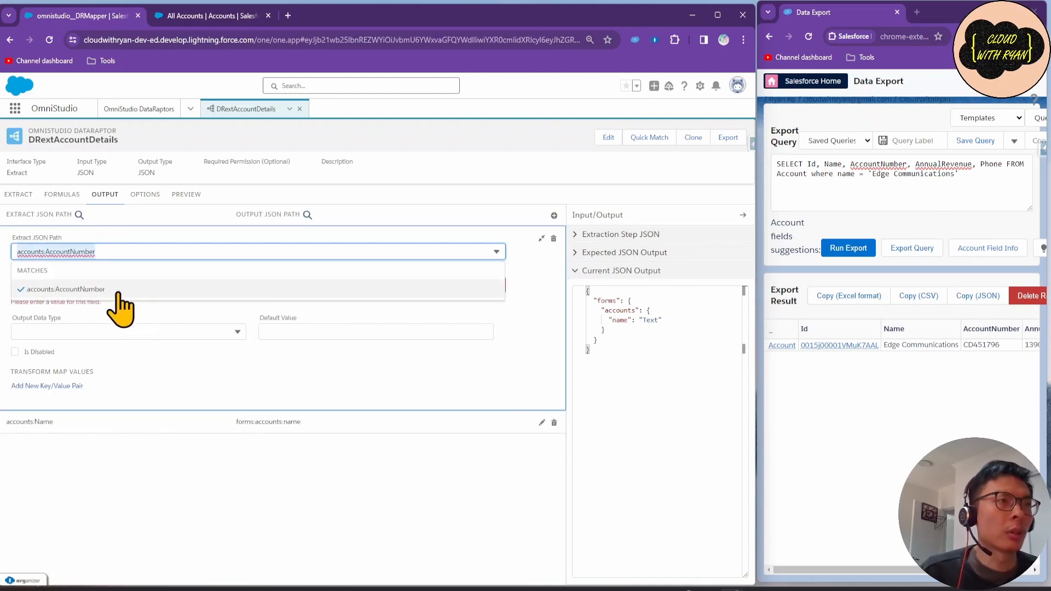
left_click(117, 290)
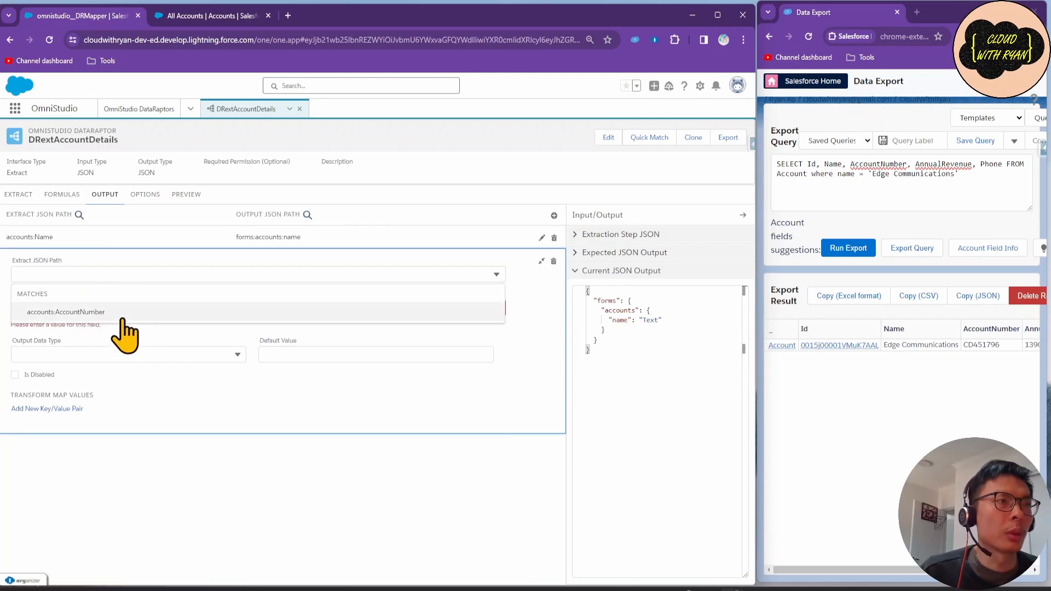
left_click(122, 317)
left_click(91, 285)
type("accounts:AccountNumber")
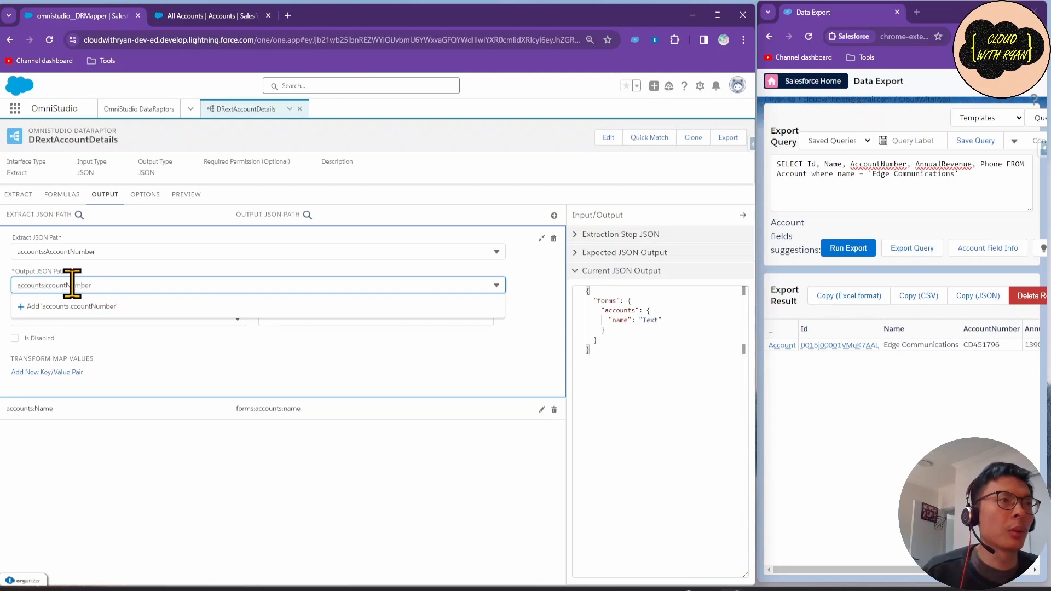
type("c")
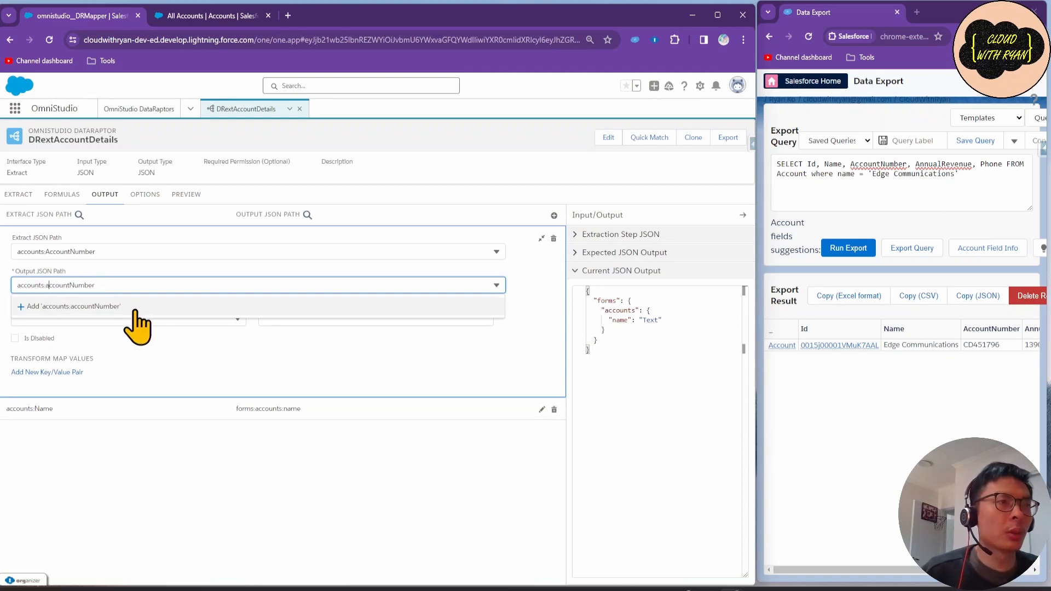
left_click(134, 309)
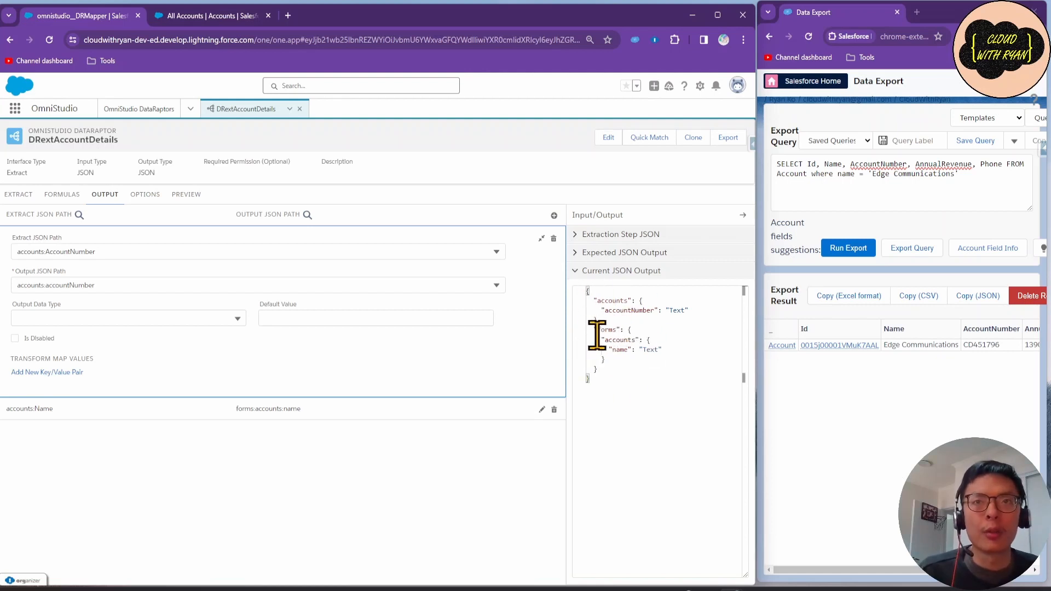
Compare the forms and accounts nodes in the current JSON output, and set the accounts:Name mapping's Output JSON Path to accounts:name.
left_click_drag(594, 329, 655, 350)
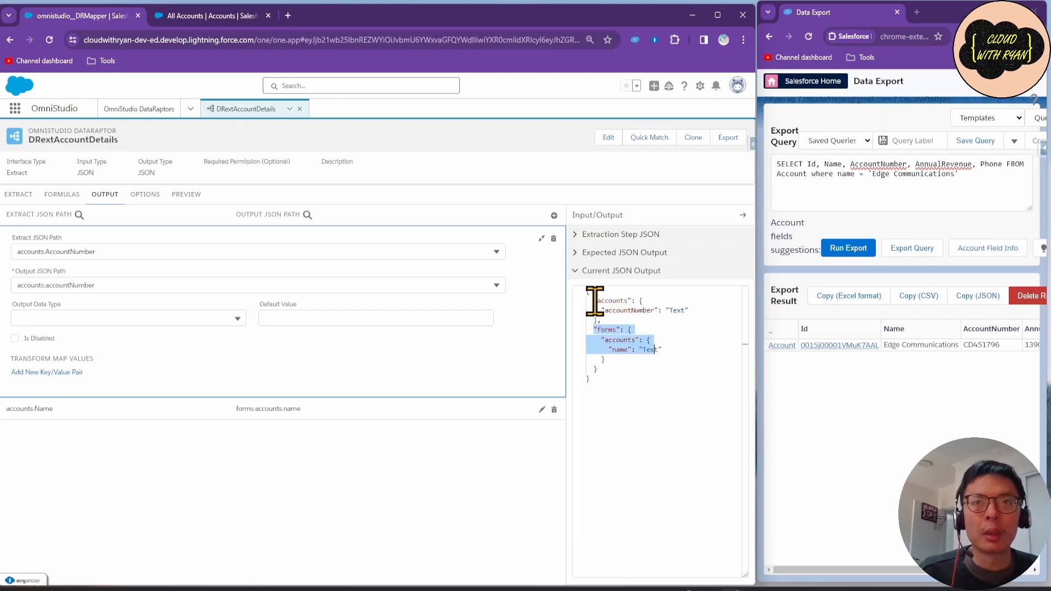
left_click_drag(596, 301, 668, 310)
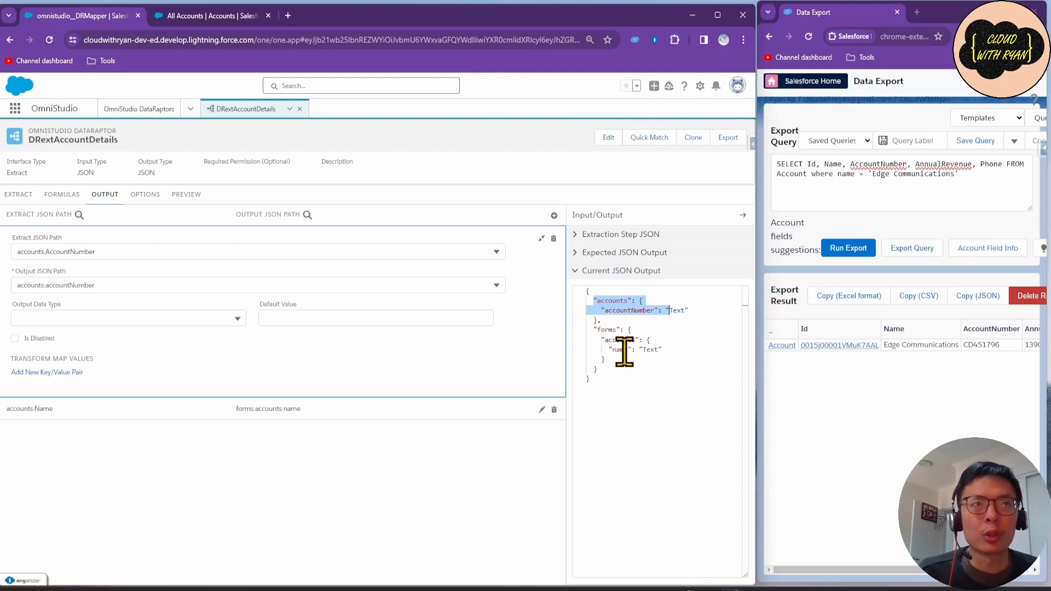
left_click(129, 411)
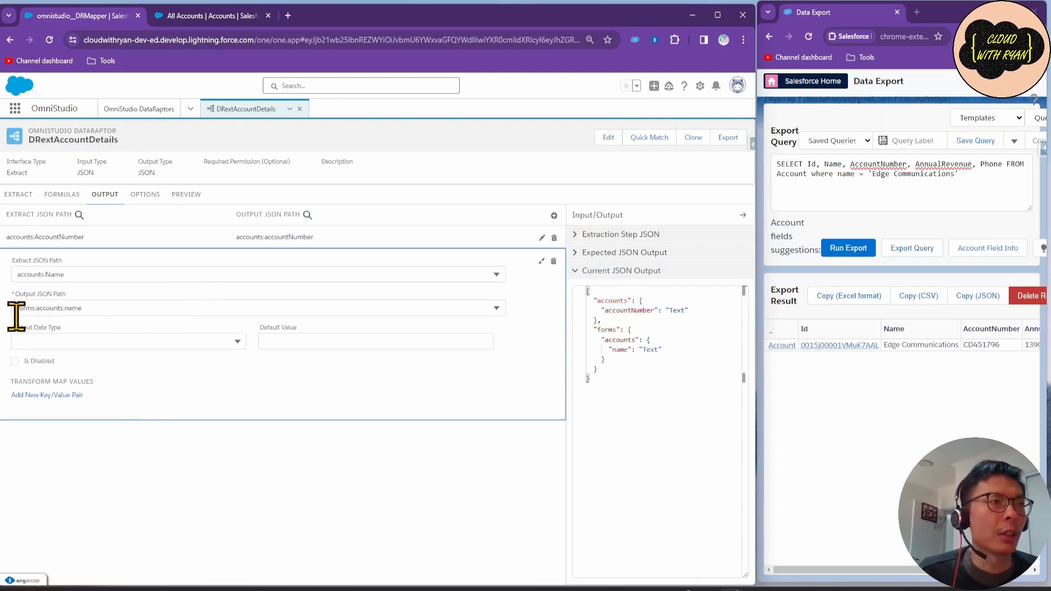
left_click_drag(38, 310, 12, 313)
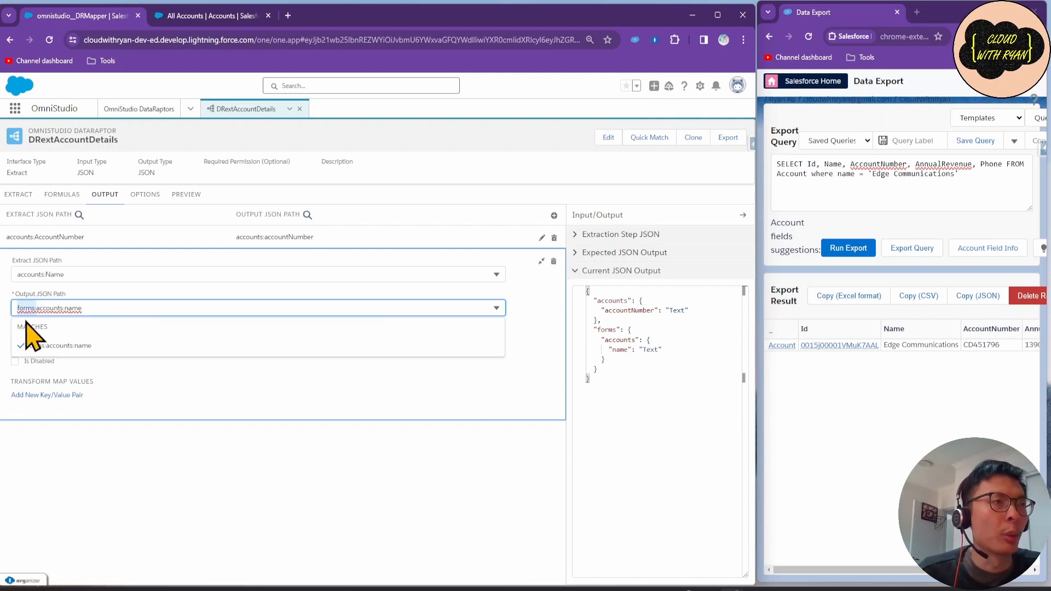
key("Delete")
key("Delete")
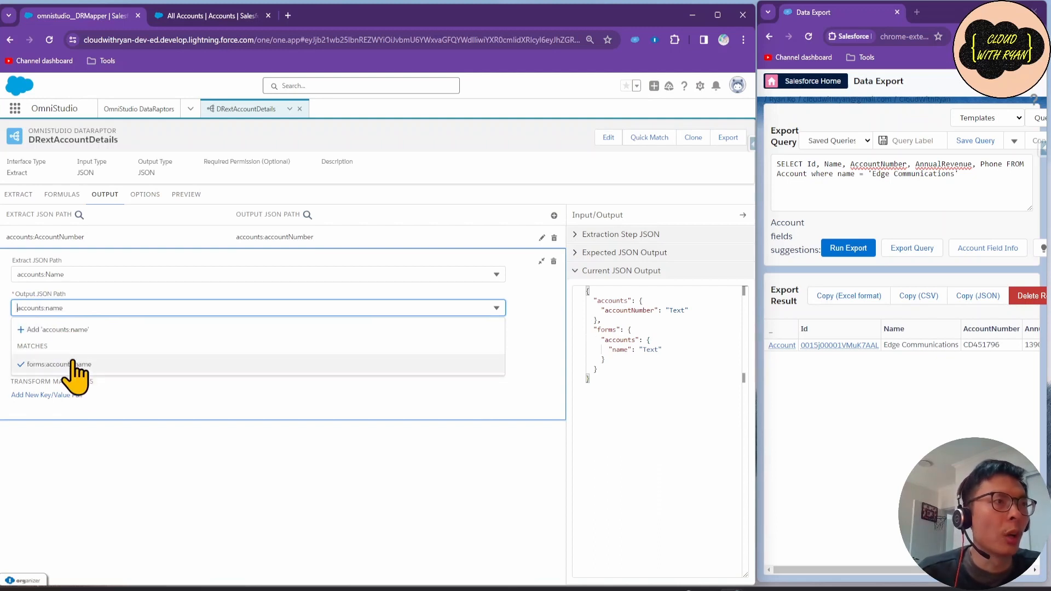
left_click(77, 334)
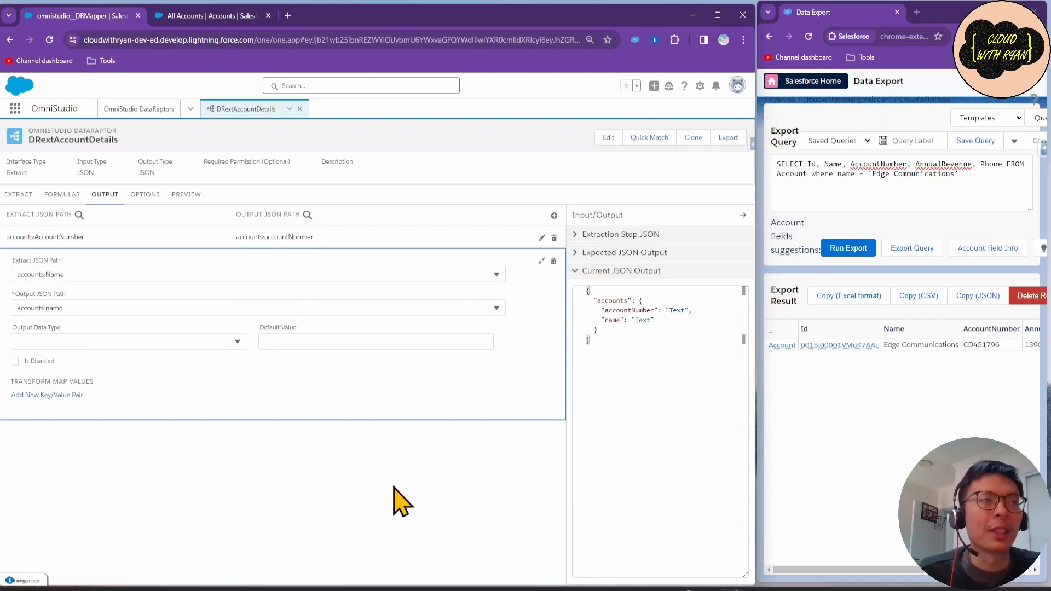
Add another output mapping with accounts:AnnualRevenue as its Extract JSON Path.
left_click(554, 216)
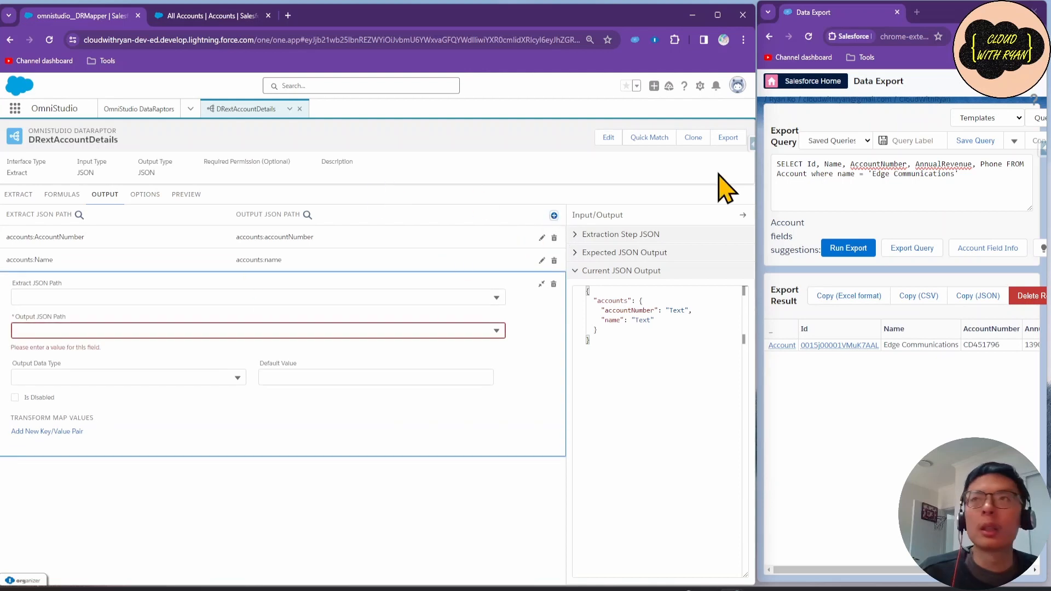
left_click(133, 297)
type("annu")
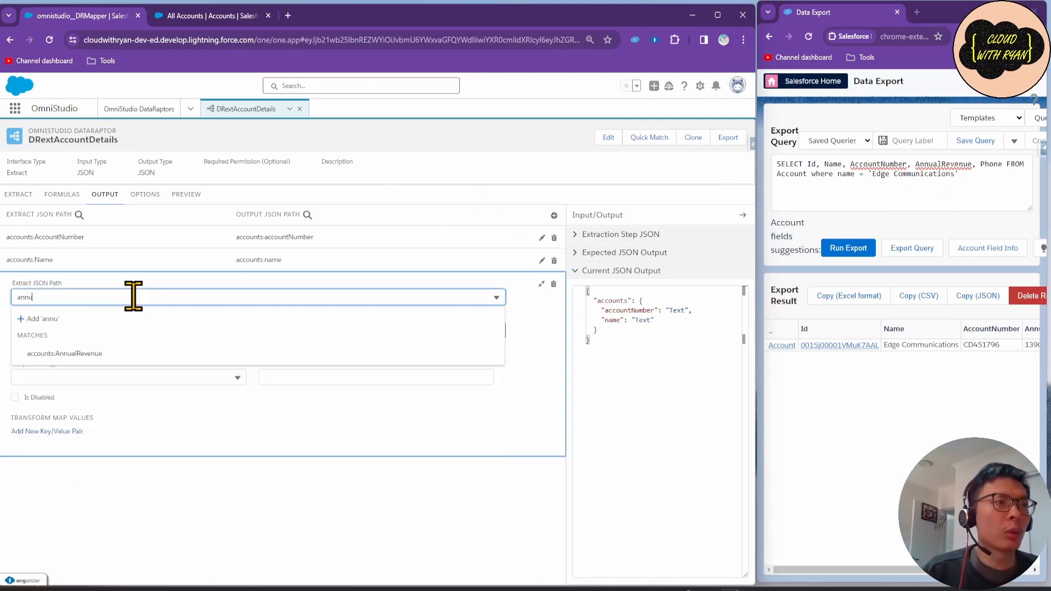
left_click(99, 355)
Set the accounts:AnnualRevenue mapping's Output JSON Path to accounts:annualRevenue, reusing the copied extract path.
left_click(85, 305)
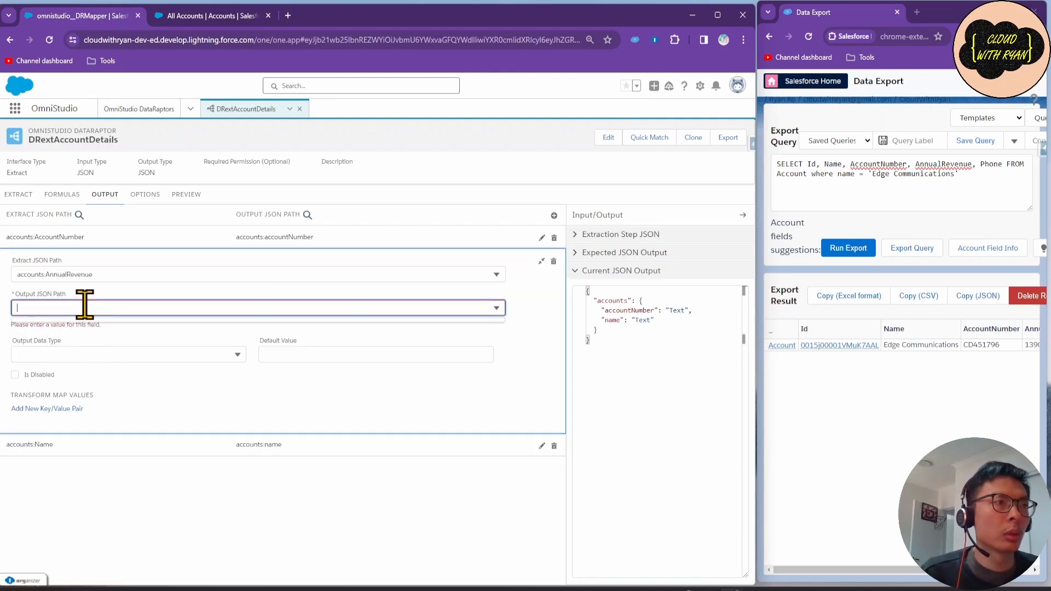
type("acc")
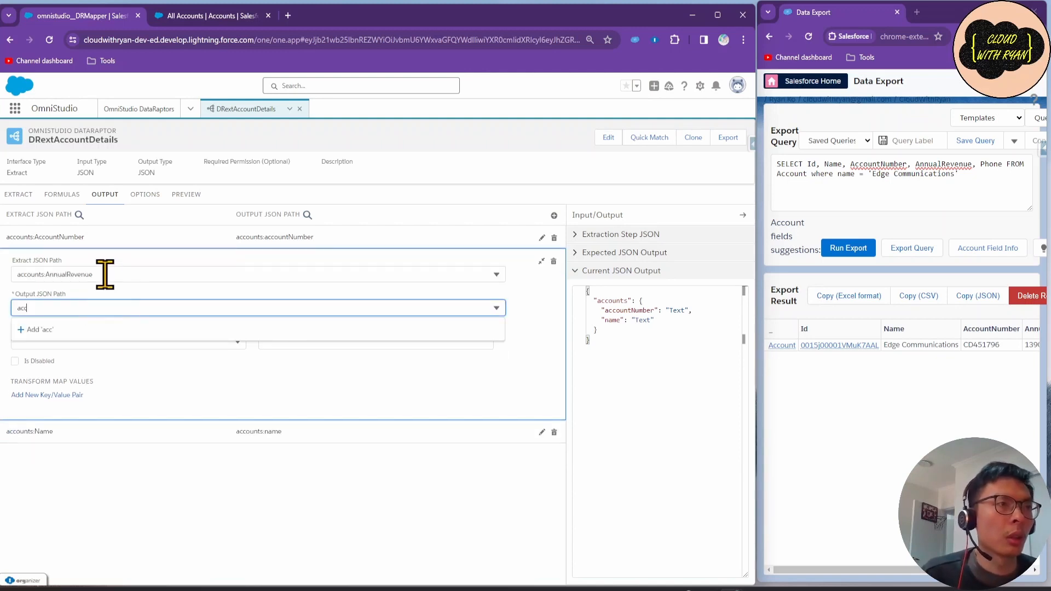
left_click_drag(105, 274, 11, 274)
key("ctrl+c")
key("BackSpace")
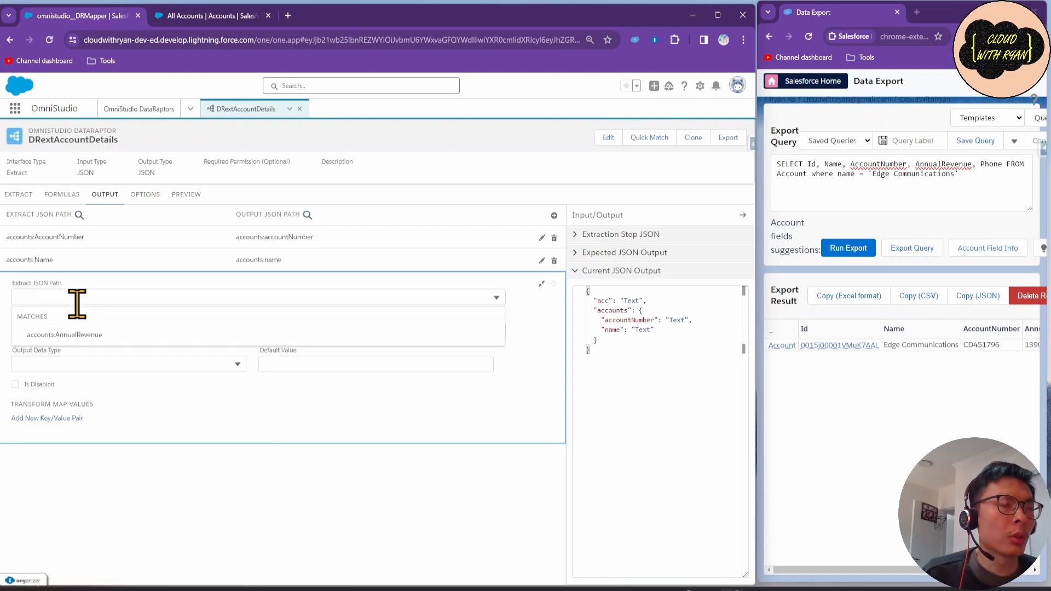
left_click(75, 335)
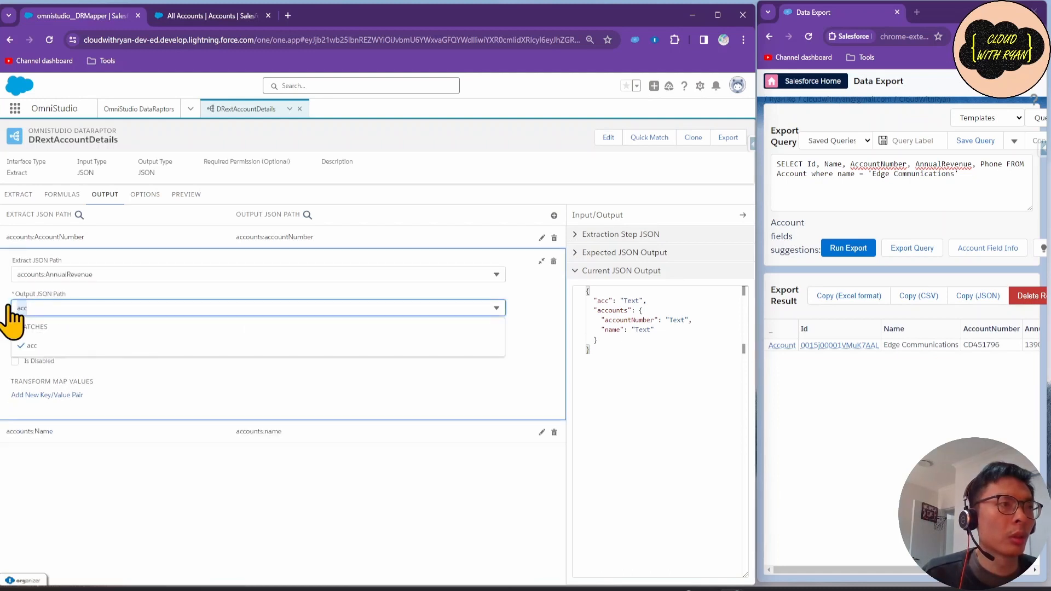
left_click(75, 308)
key("ctrl+v")
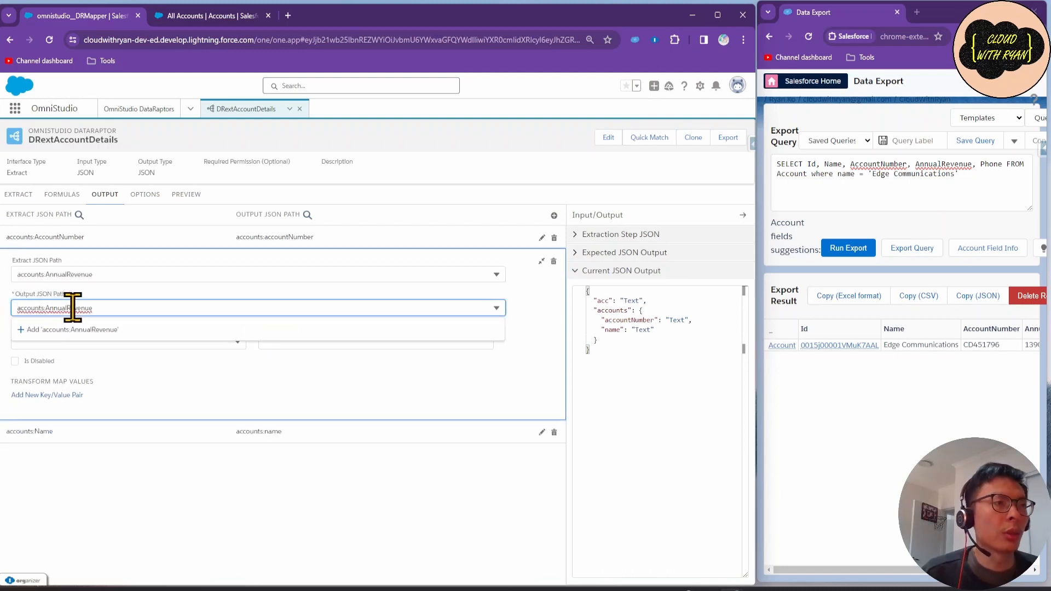
left_click(88, 329)
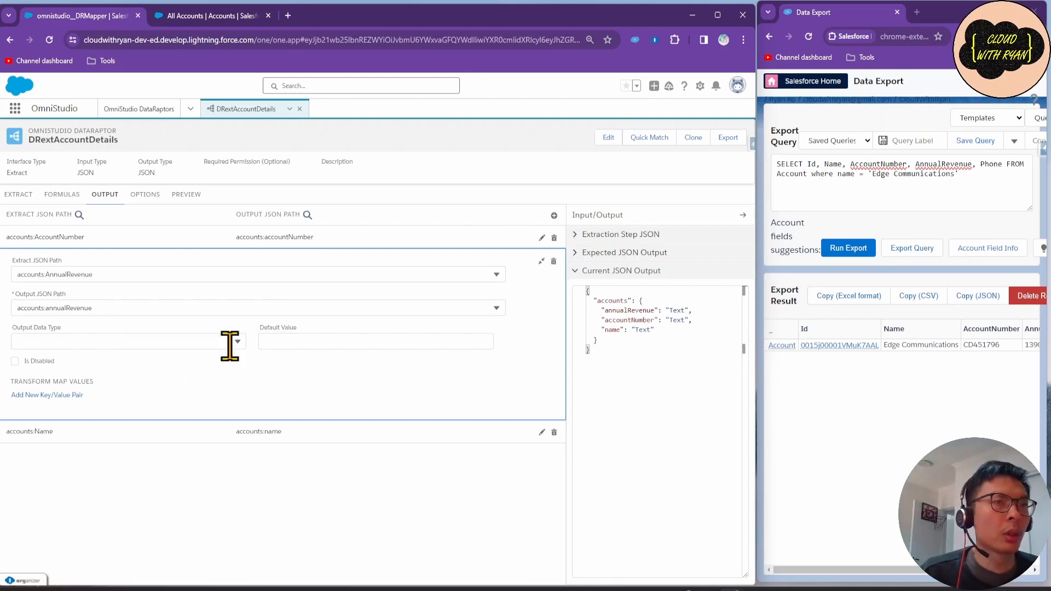
Add an output mapping for the query's Phone field with accounts:Phone as its Extract JSON Path.
left_click(985, 164)
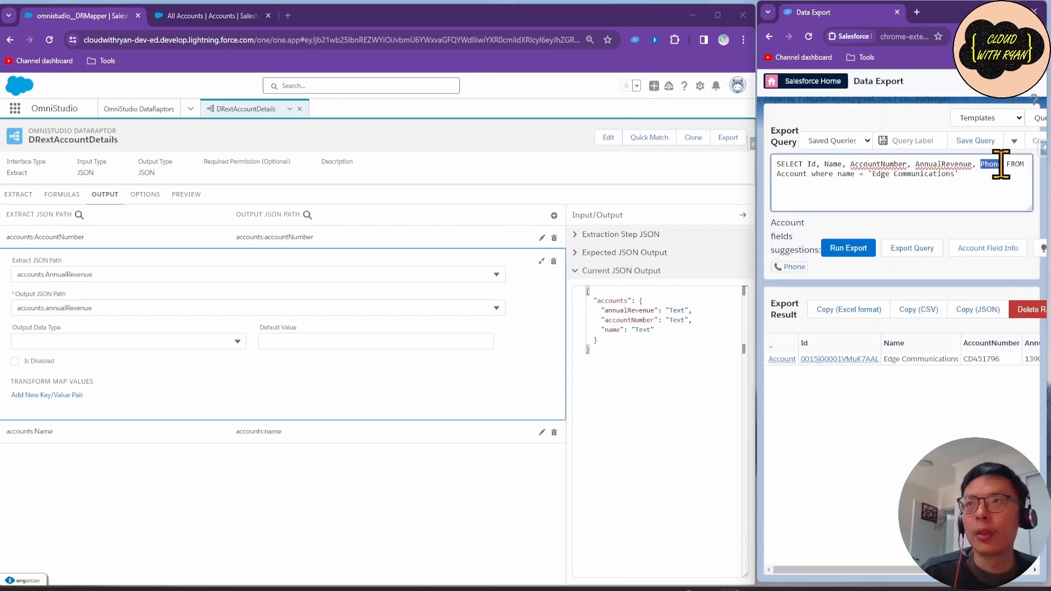
left_click(554, 215)
left_click(74, 321)
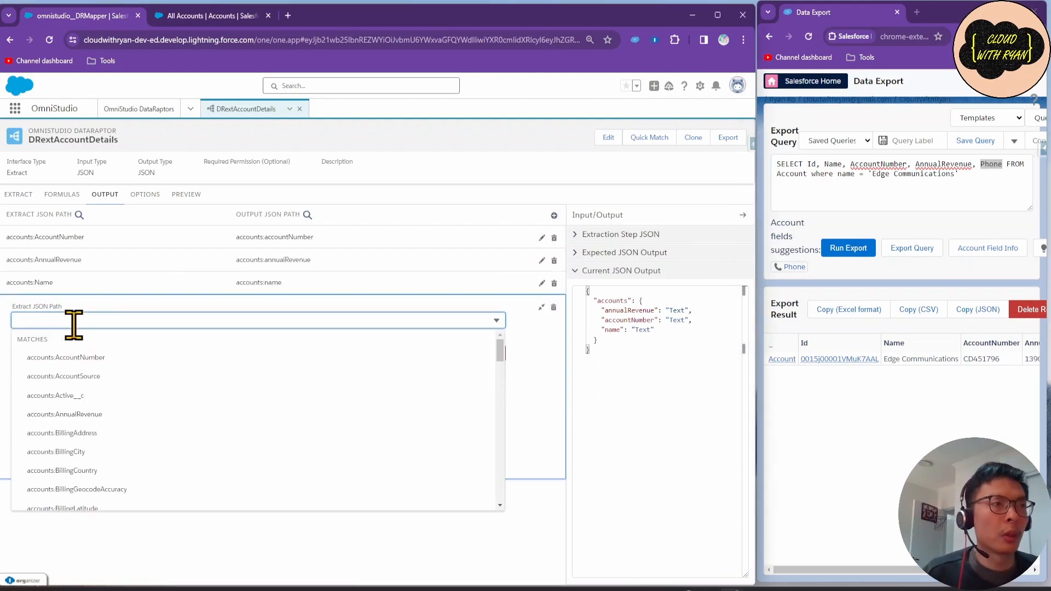
type("phone")
left_click(79, 386)
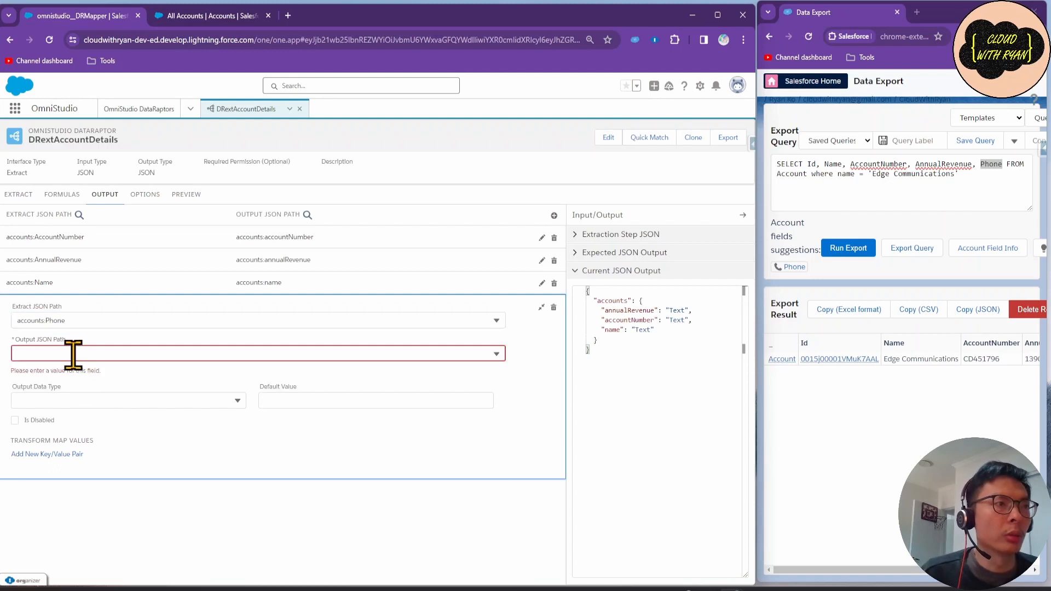
Set the accounts:Phone mapping's Output JSON Path to accounts:phone and review the fields in the current JSON output.
left_click_drag(75, 321, 18, 320)
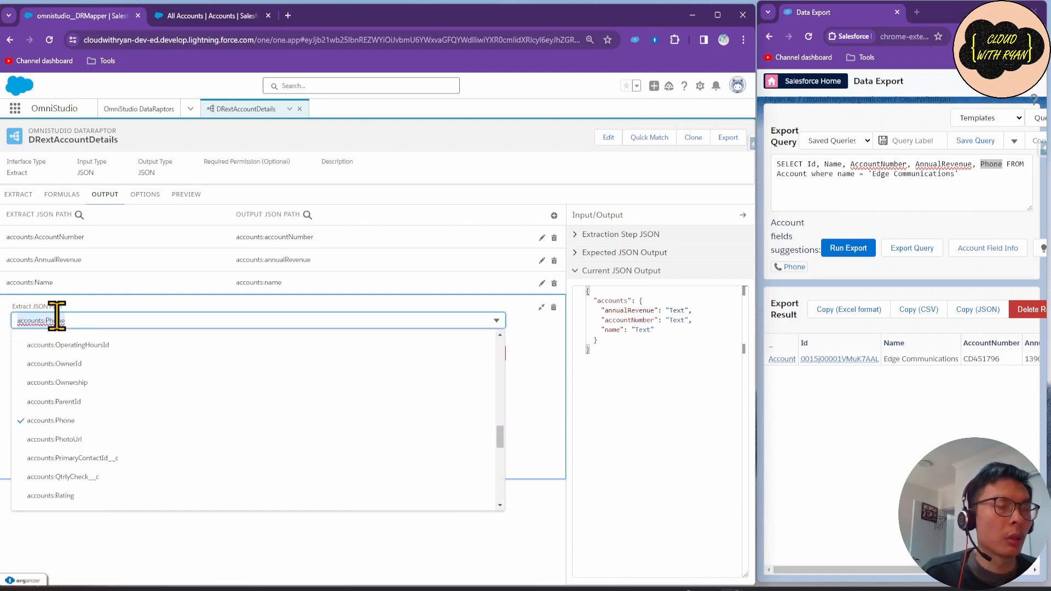
left_click(100, 357)
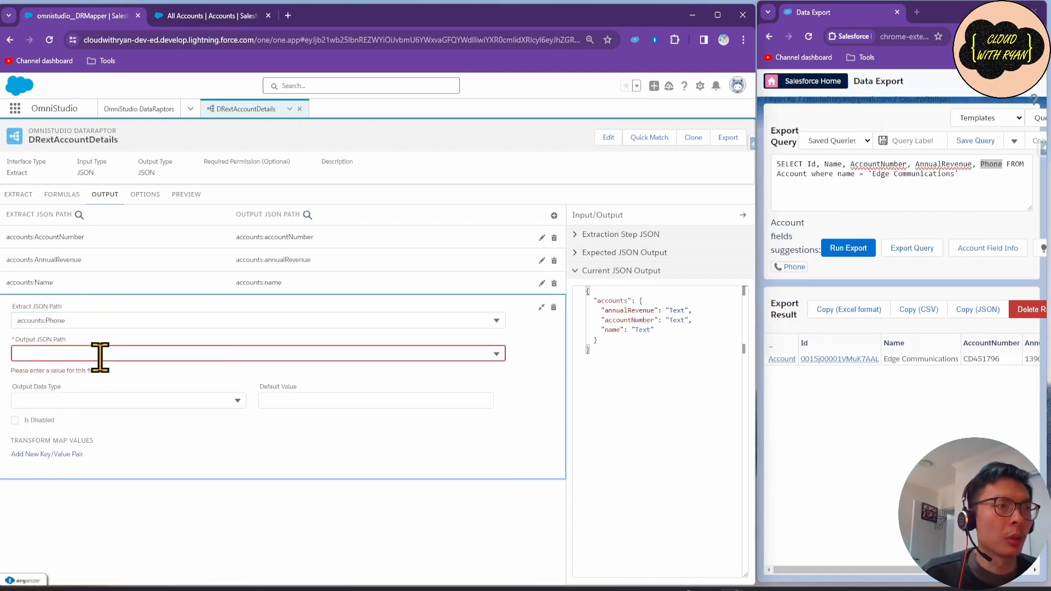
left_click(100, 357)
key("ctrl+v")
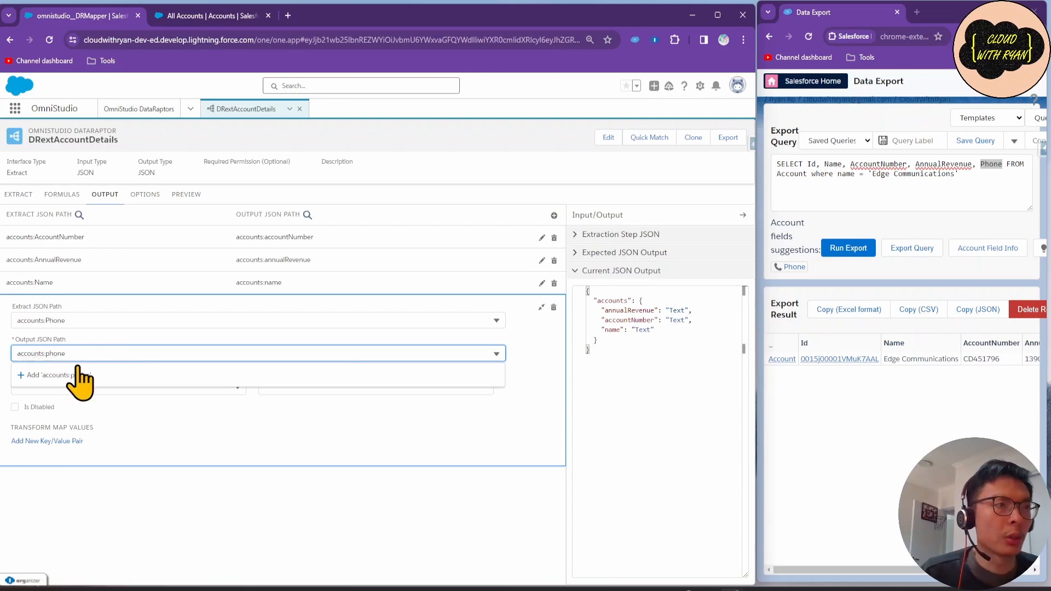
left_click(81, 376)
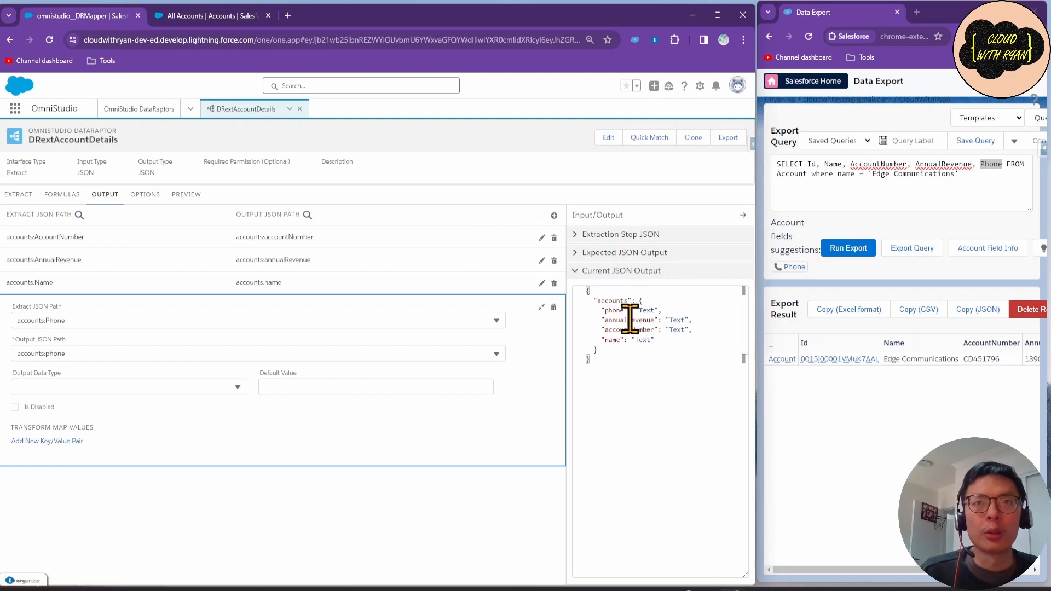
left_click_drag(601, 311, 664, 340)
left_click(649, 363)
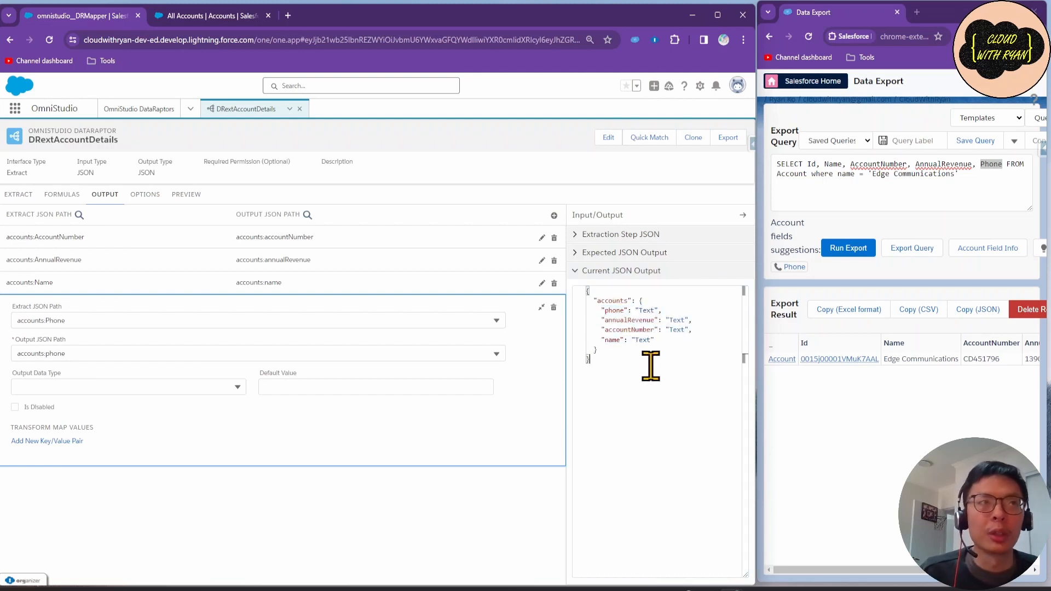
Execute the DataRaptor preview and compare the returned account fields with the exported query result.
left_click(186, 196)
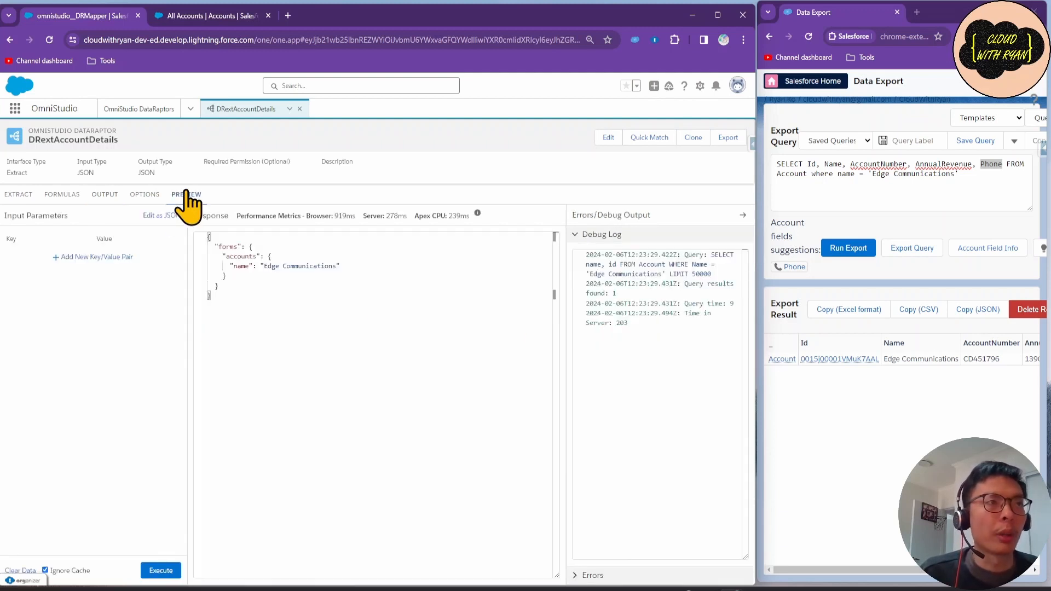
left_click(170, 574)
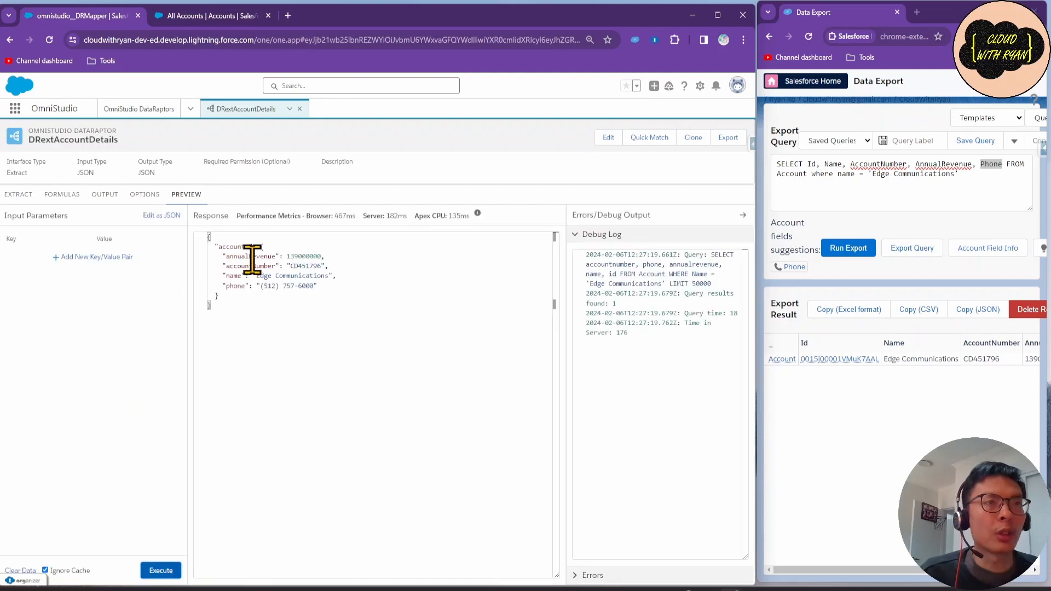
left_click_drag(225, 258, 334, 287)
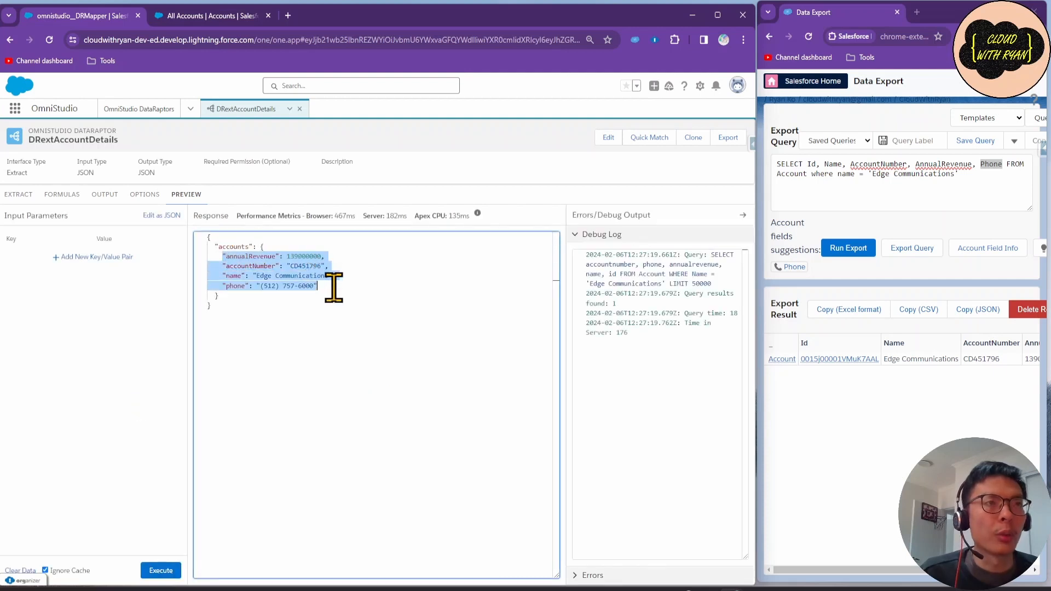
left_click(331, 298)
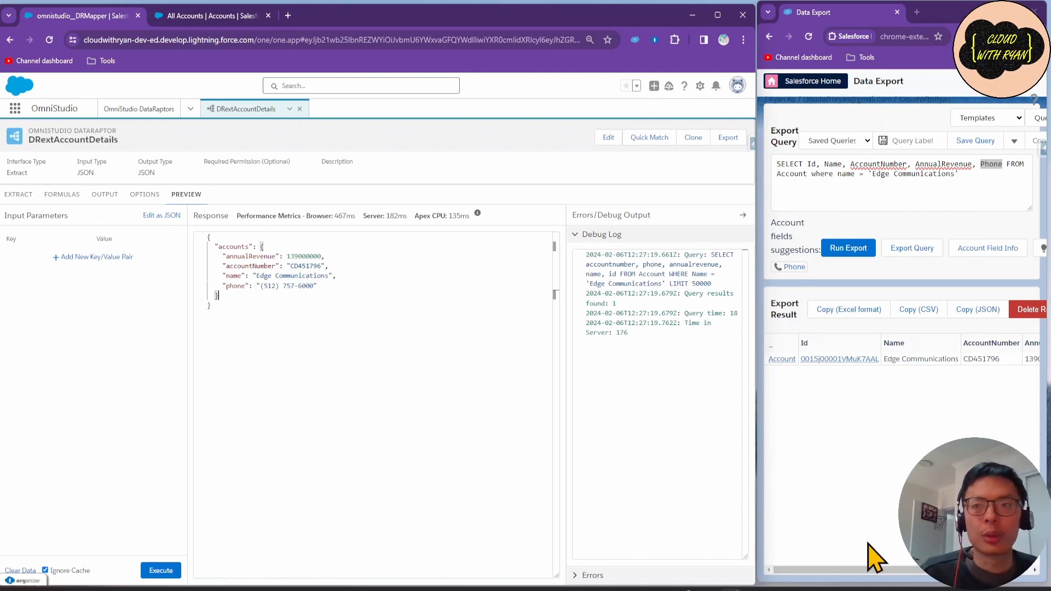
left_click_drag(852, 570, 920, 570)
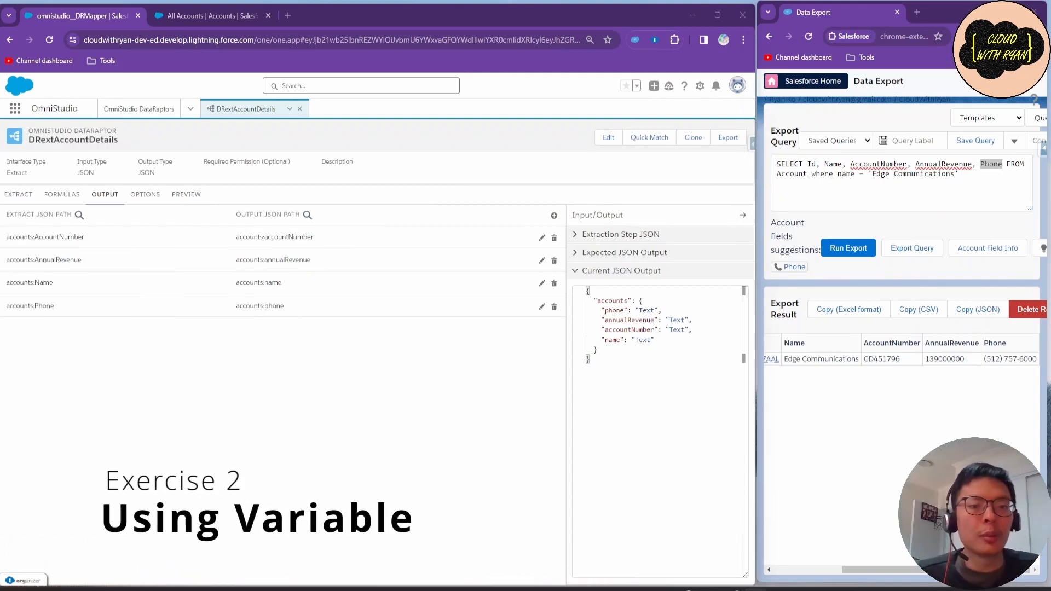
Replace the hard-coded Name filter value in the Account extract step with the variable accountName.
left_click(19, 195)
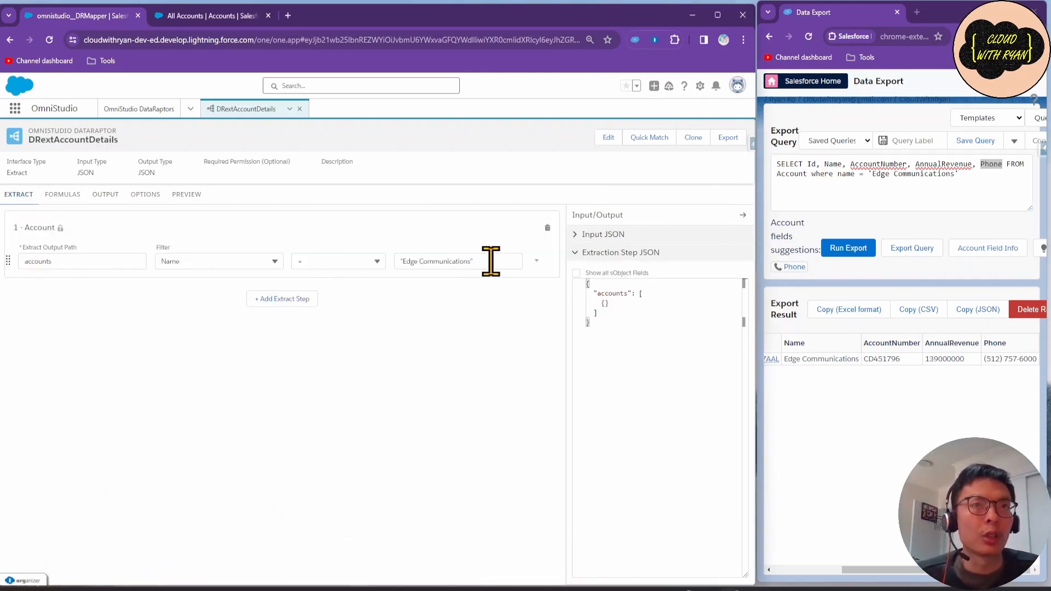
triple_click(491, 261)
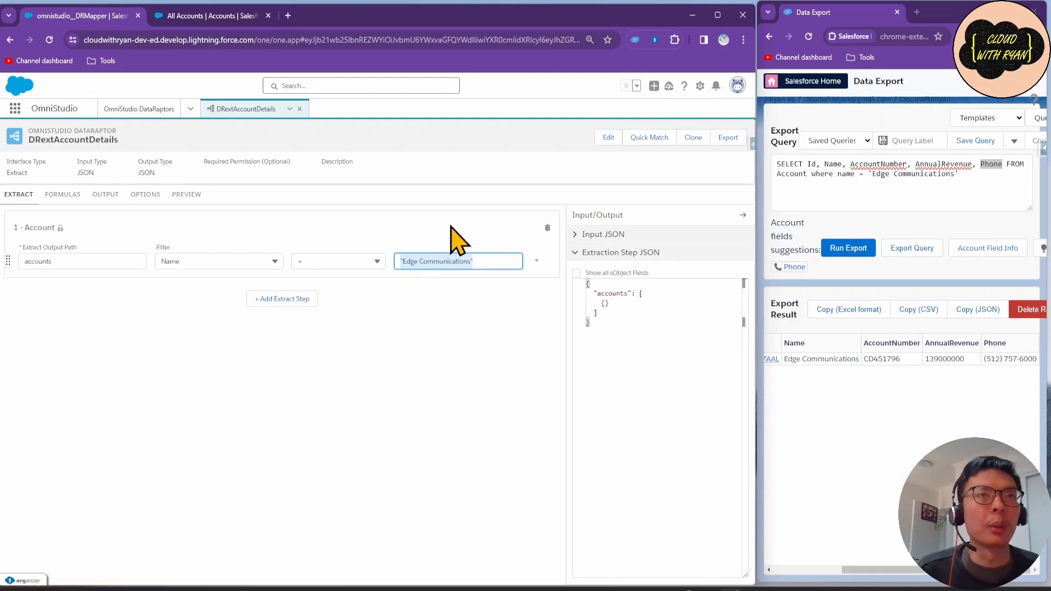
type("account")
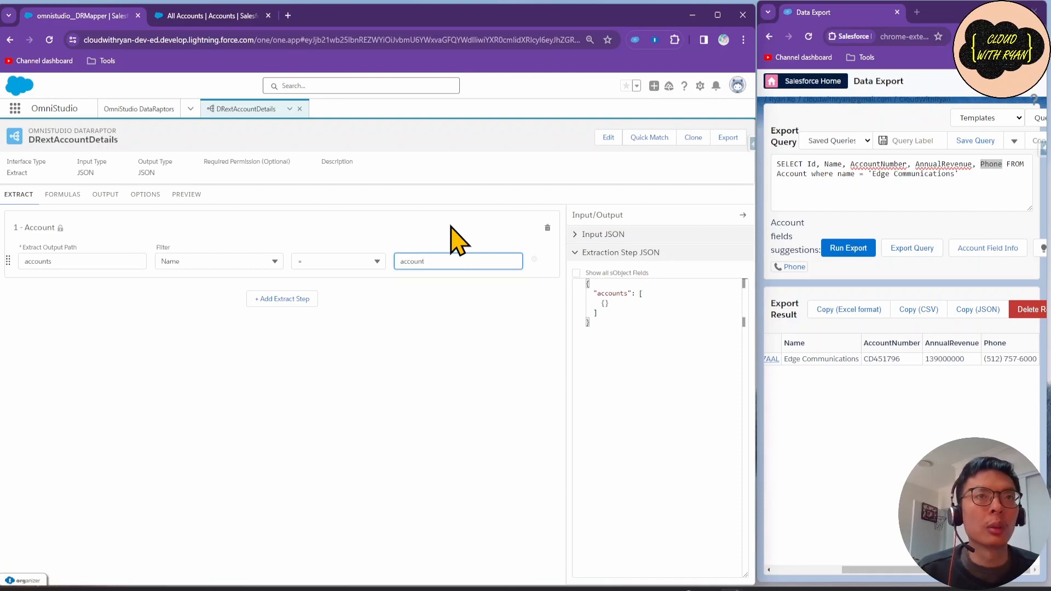
type("Name")
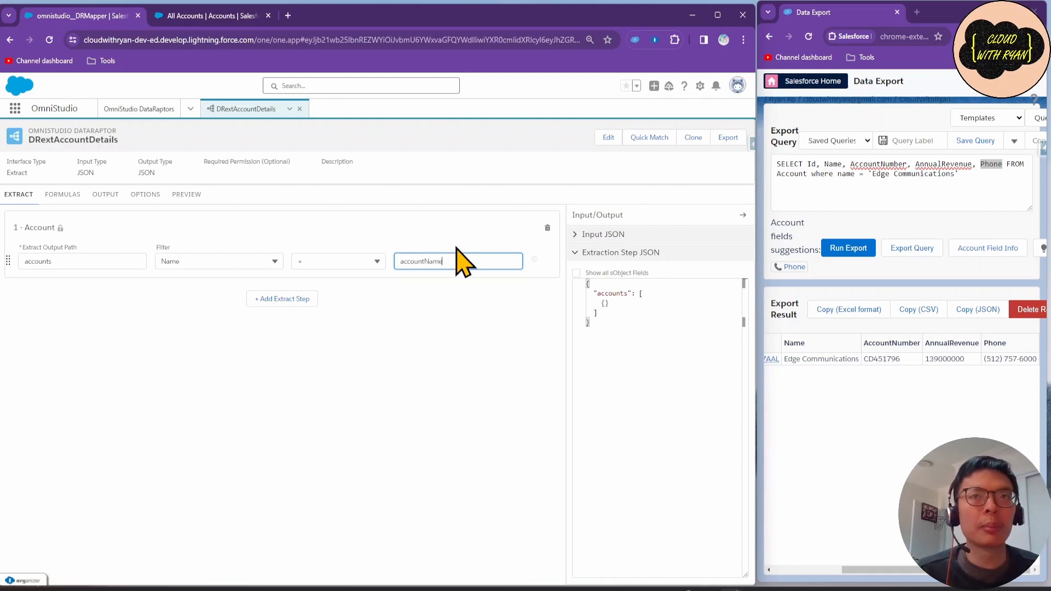
left_click(453, 317)
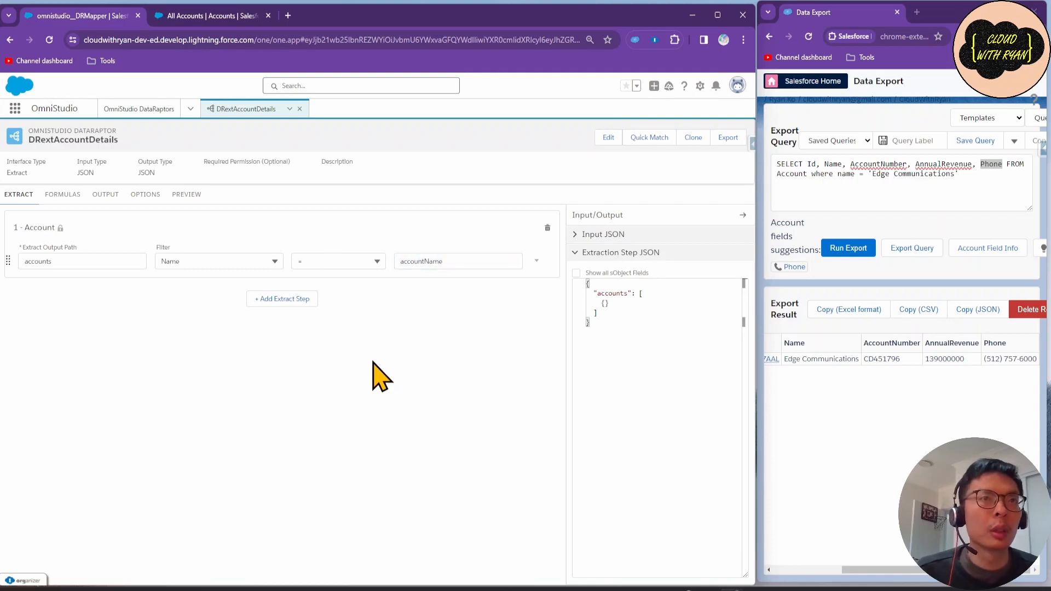
Execute the preview without any input parameters and check the extract step's filter variable.
left_click(186, 194)
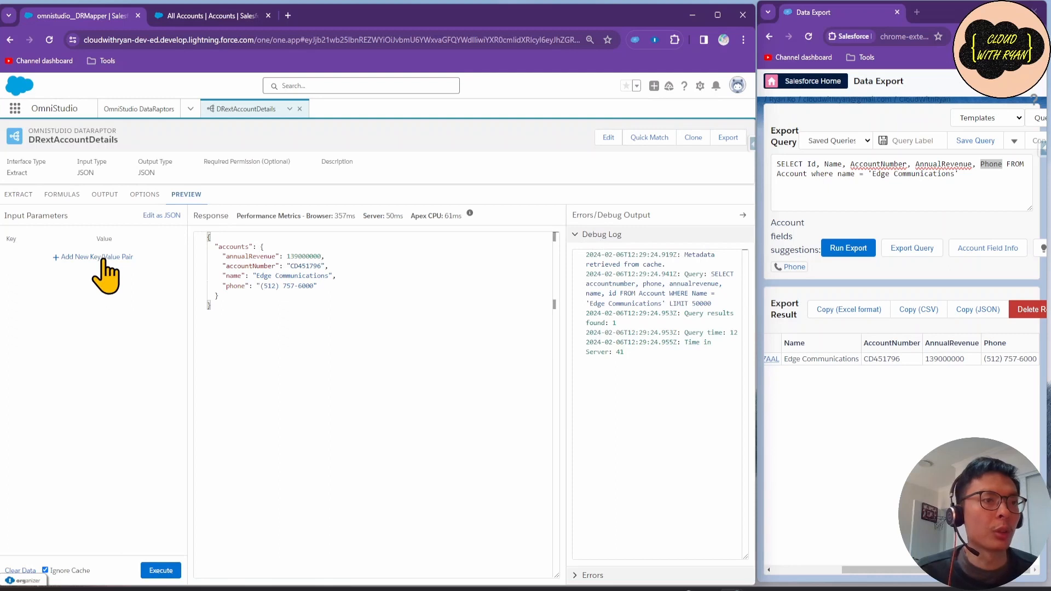
left_click(160, 571)
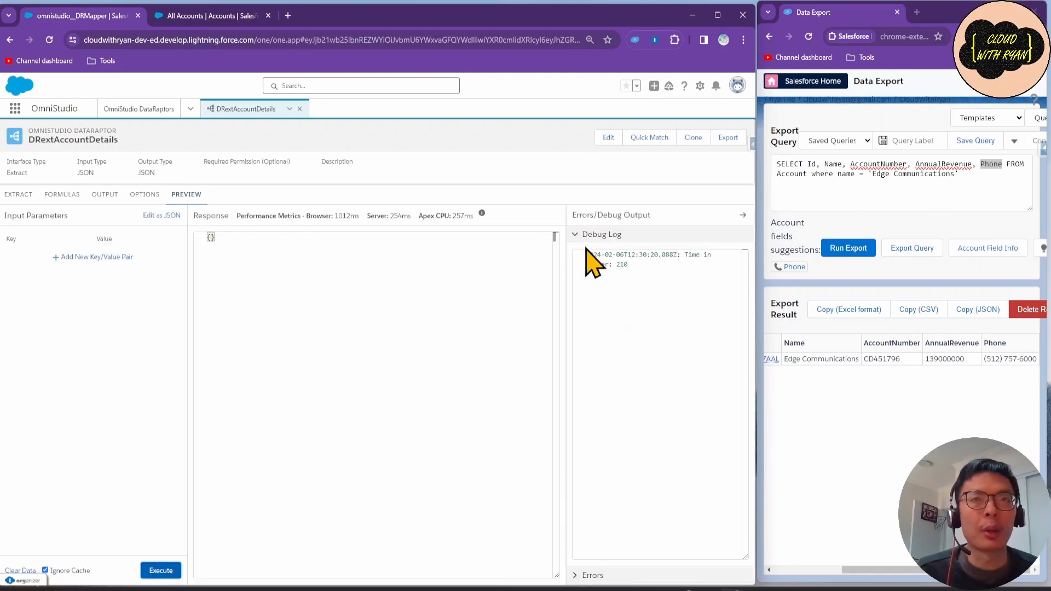
left_click(19, 195)
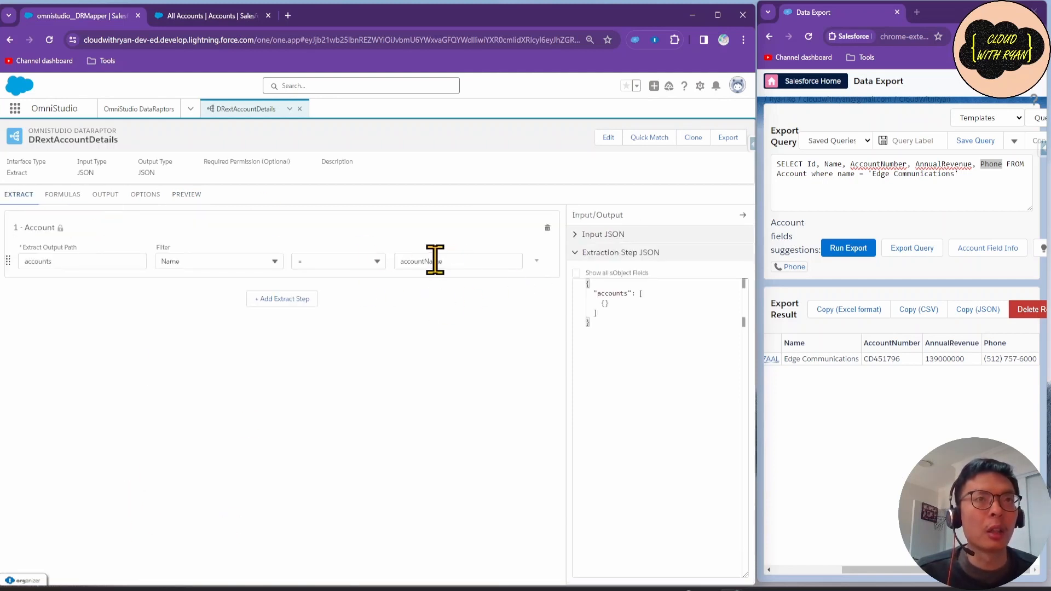
Add the preview input parameter accountName with the value Edge Communications and execute the DataRaptor.
left_click(187, 195)
left_click(96, 257)
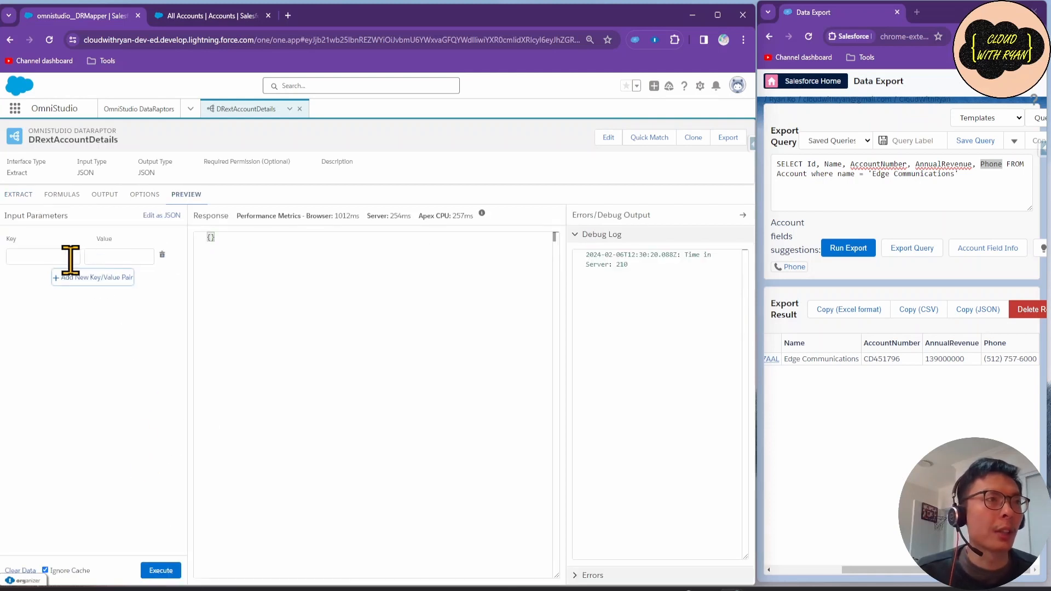
left_click(49, 256)
type("accountName")
left_click(125, 256)
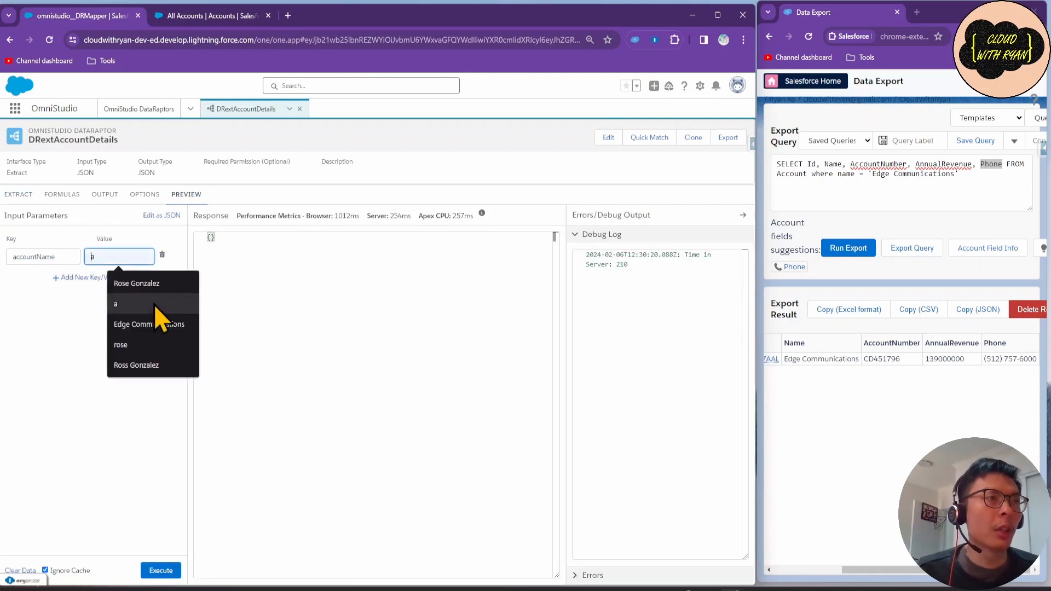
left_click(171, 325)
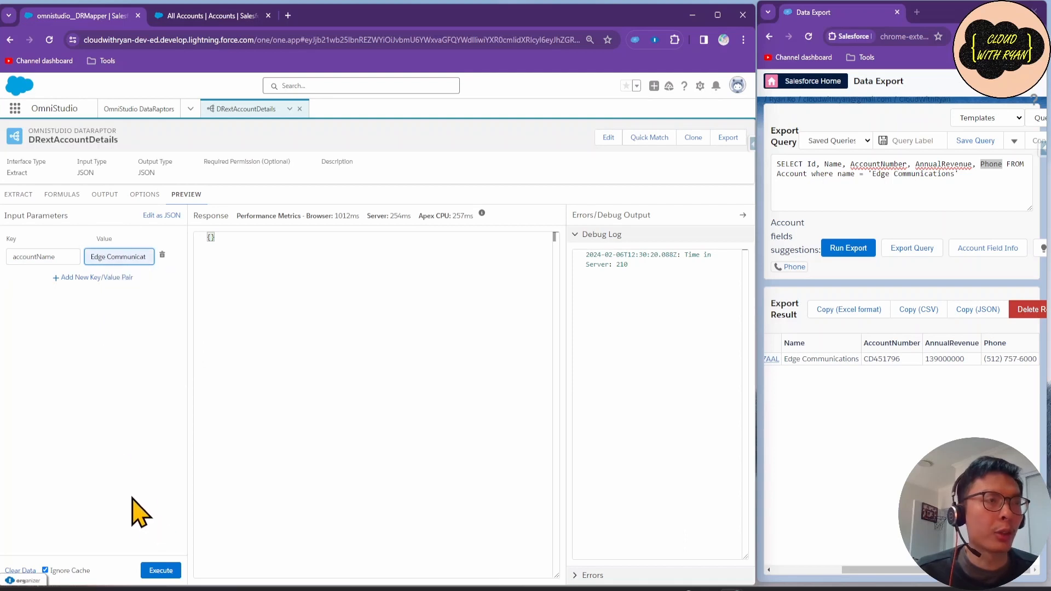
left_click(172, 575)
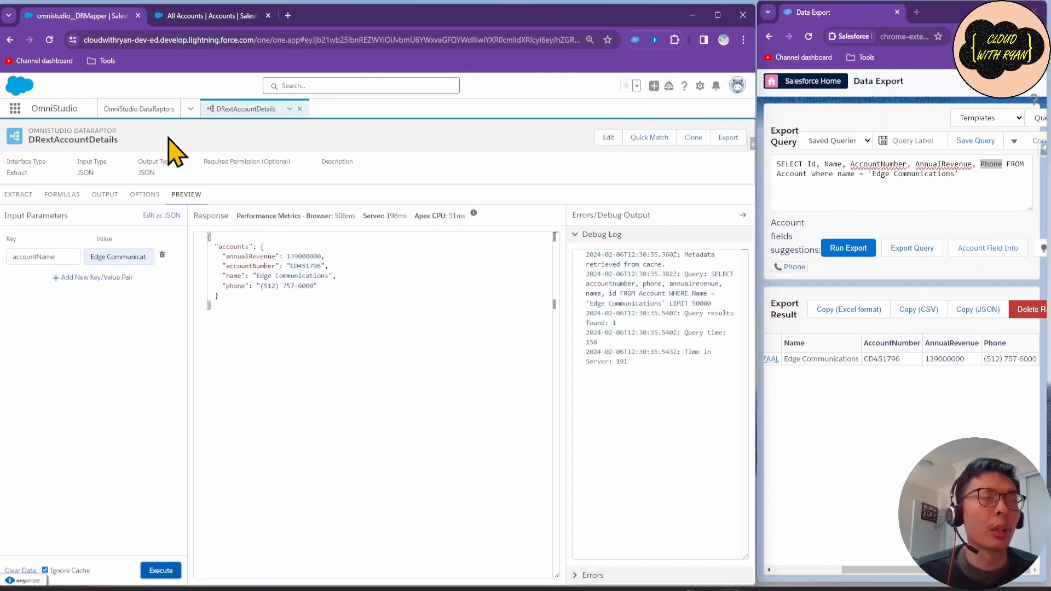
Find another account in the All Accounts list, set the accountName parameter to University of Arizona, and execute the preview.
left_click(206, 16)
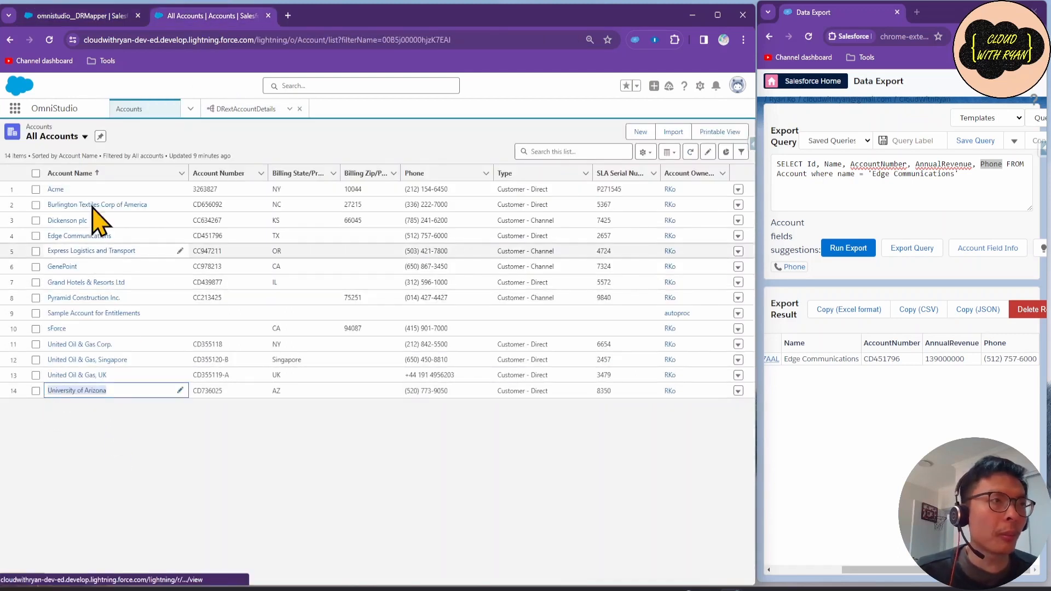
left_click(60, 16)
left_click(115, 257)
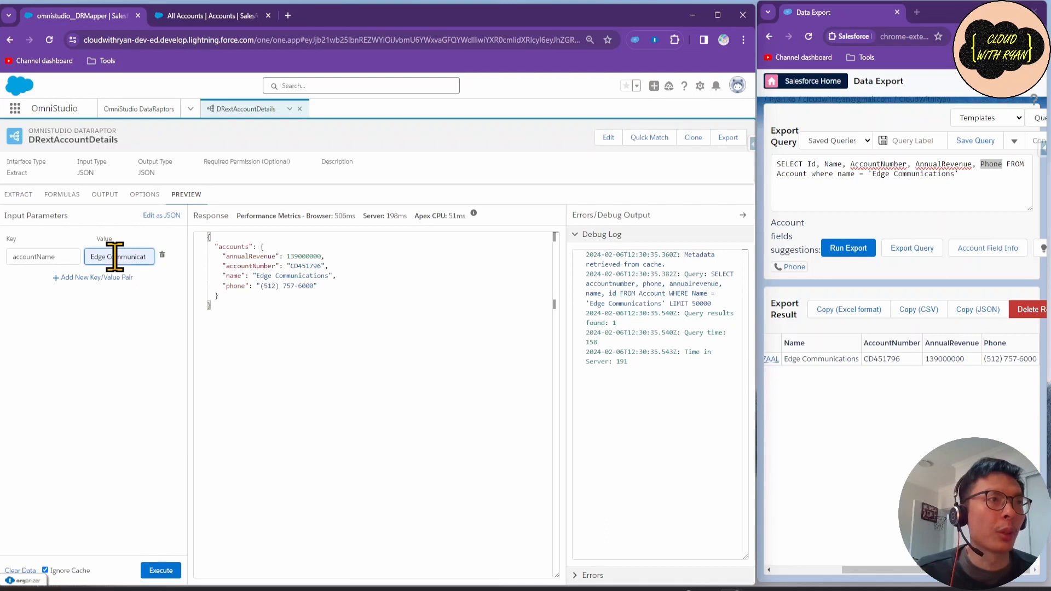
key("ctrl+a")
type("University of Arizona")
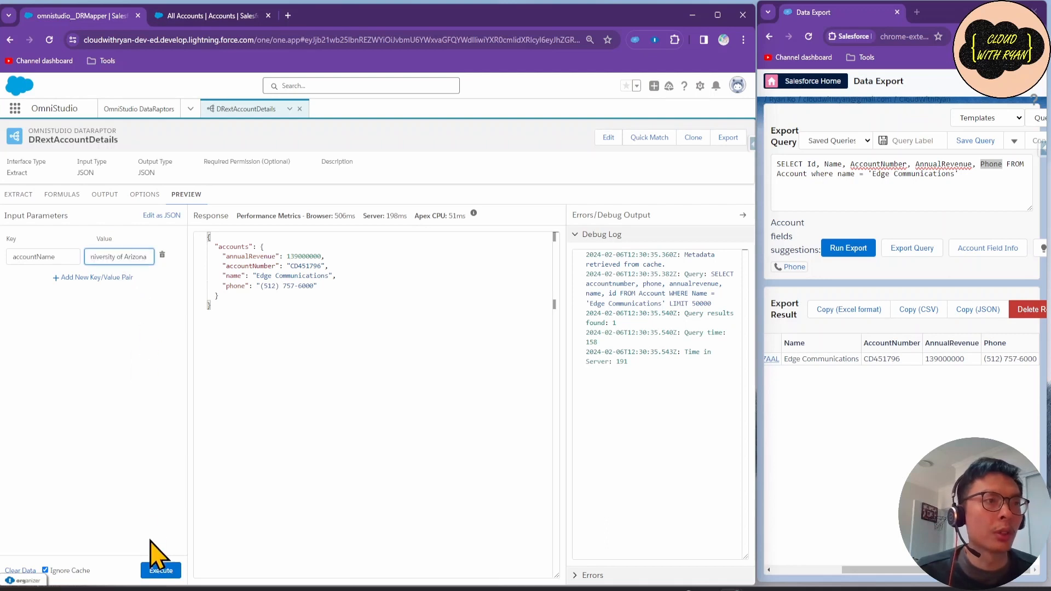
left_click(161, 571)
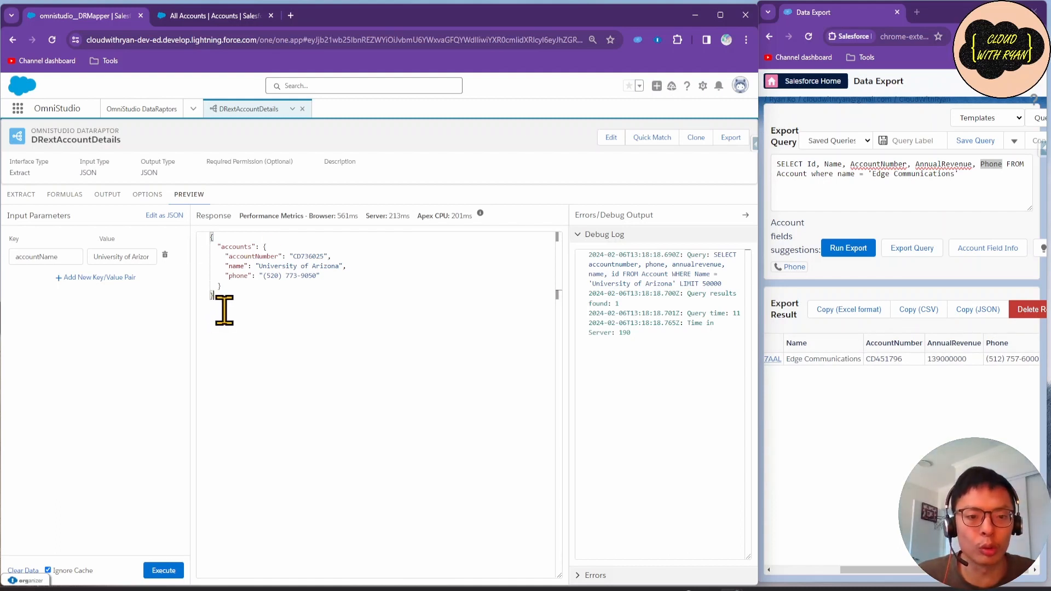
Enable Overwrite Target For All Null Inputs for the DataRaptor and execute the preview for University of Arizona.
left_click(108, 195)
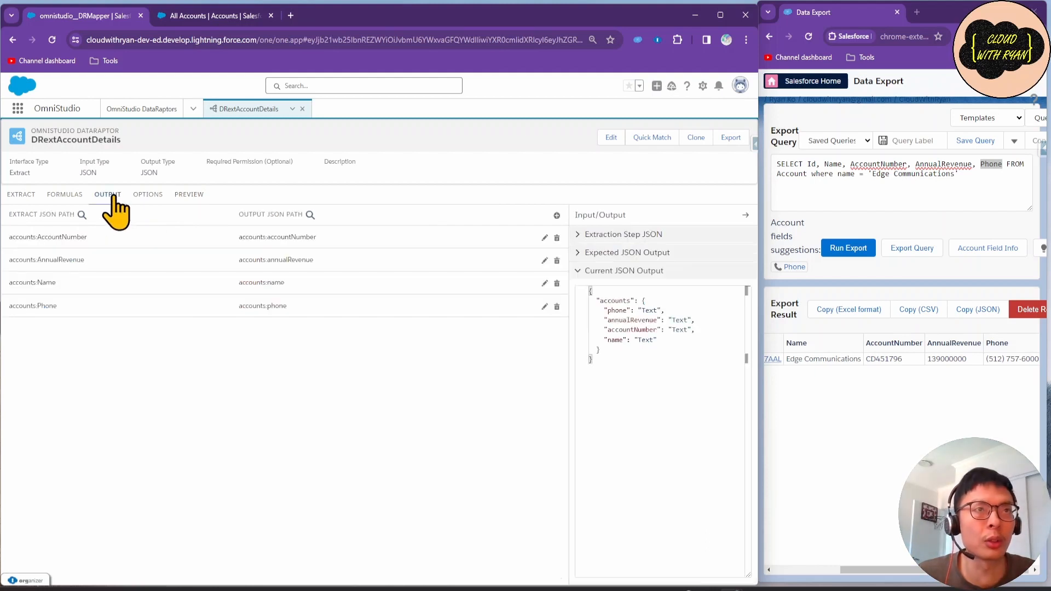
left_click(149, 195)
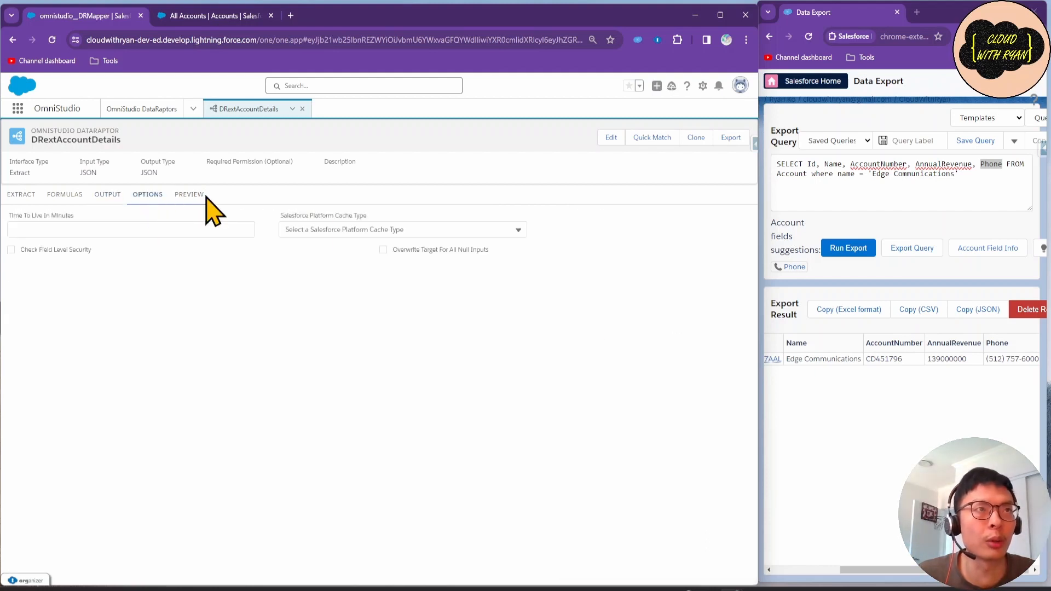
left_click(383, 249)
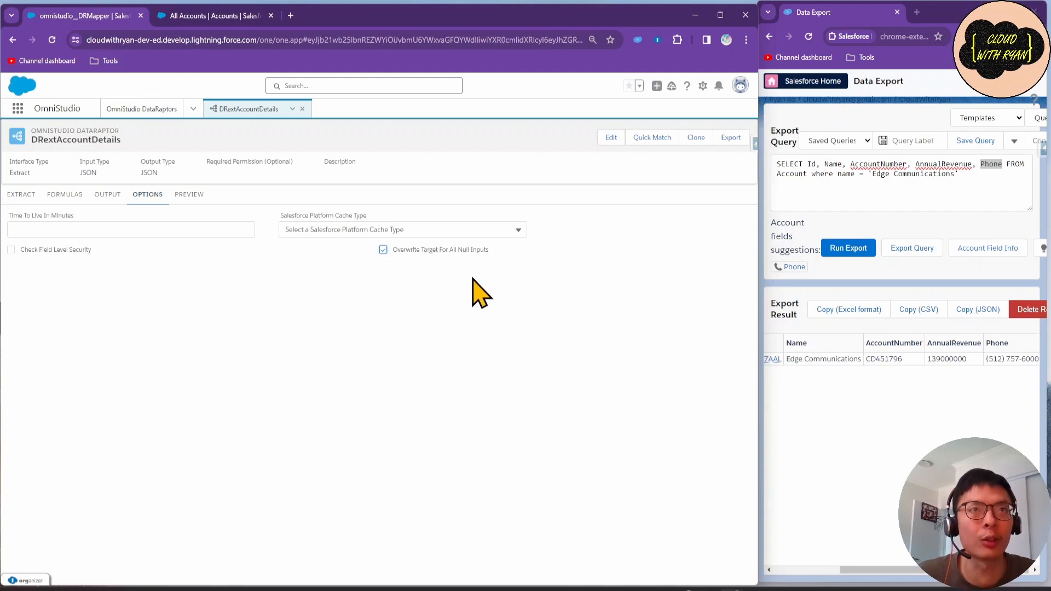
left_click(188, 195)
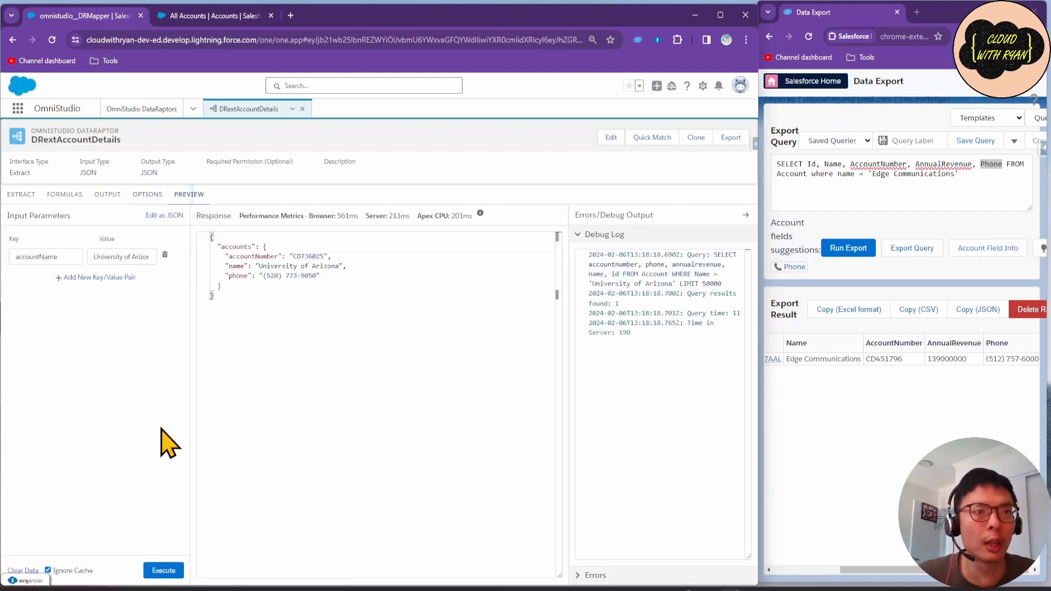
left_click(164, 571)
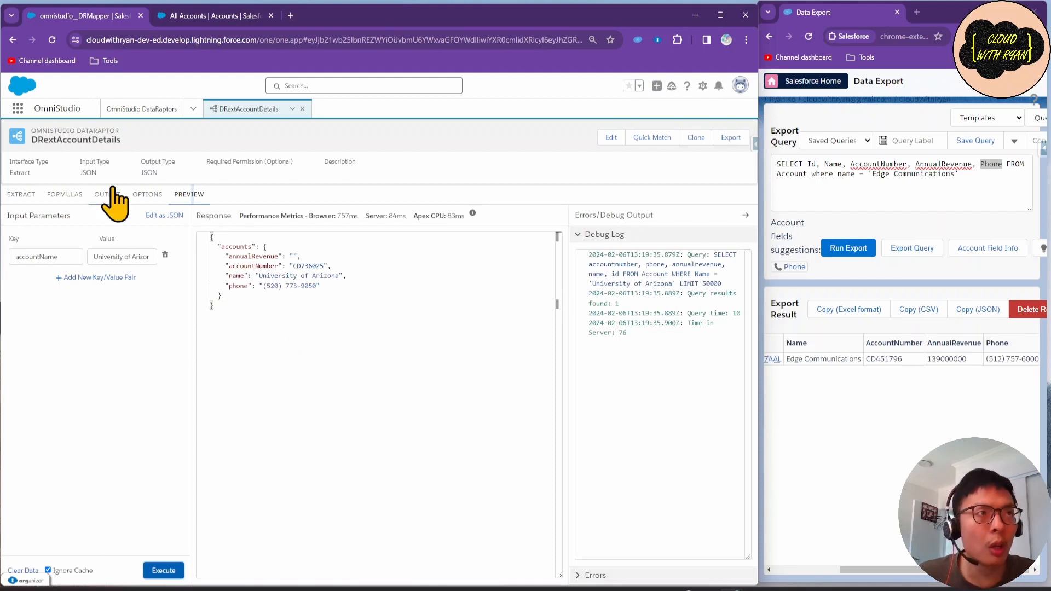
Review the output mappings, disable Overwrite Target For All Null Inputs, and execute the preview again.
left_click(147, 195)
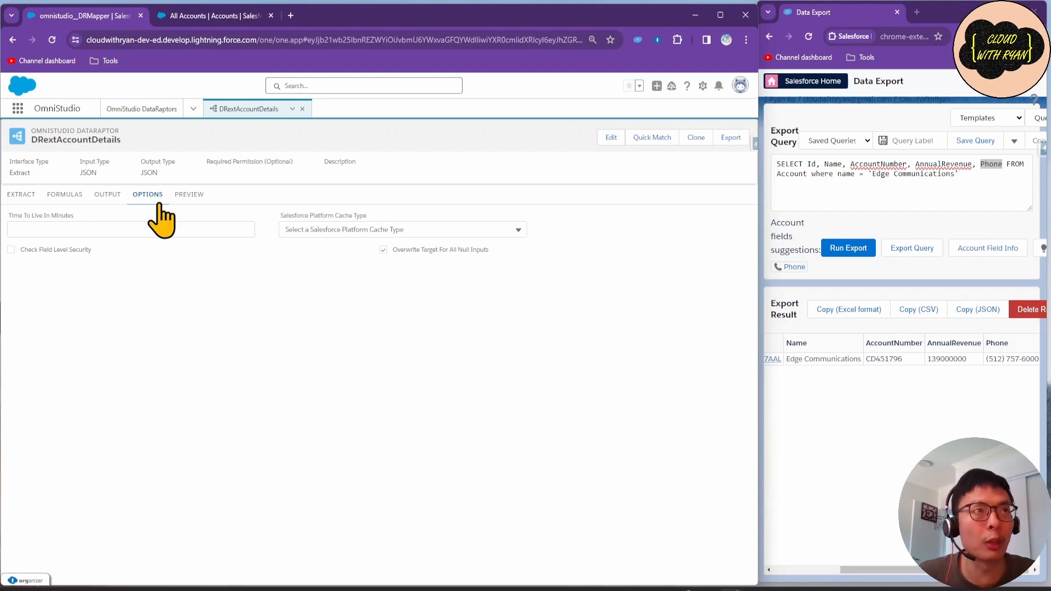
left_click(107, 195)
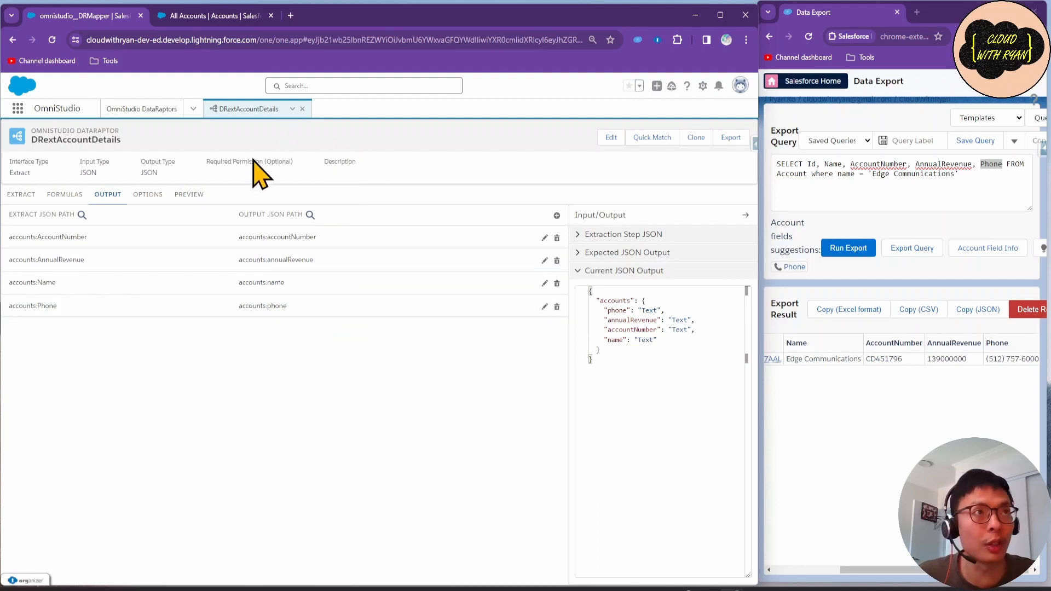
left_click(189, 195)
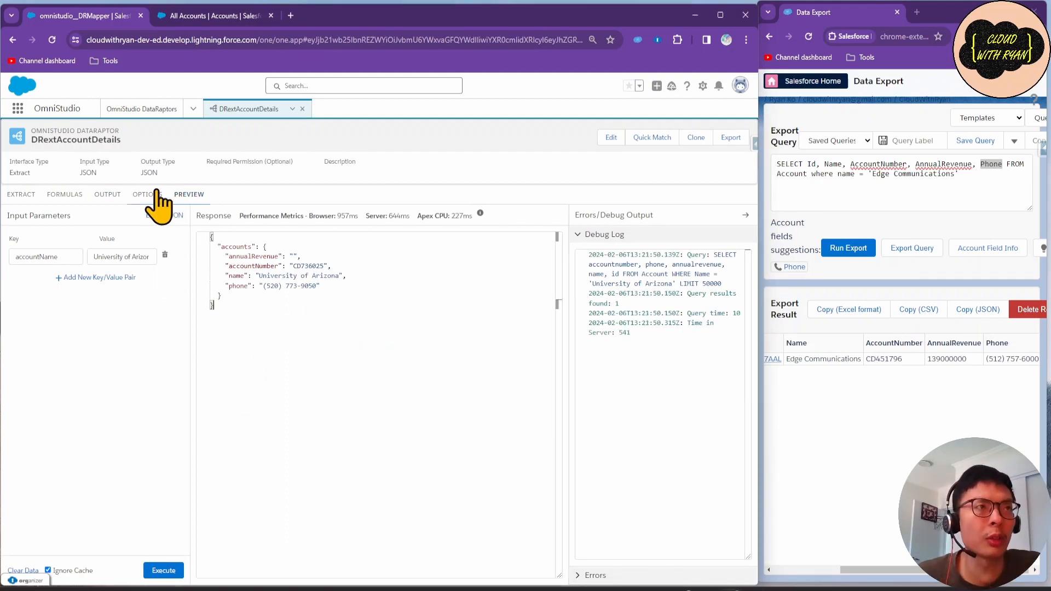
left_click(146, 195)
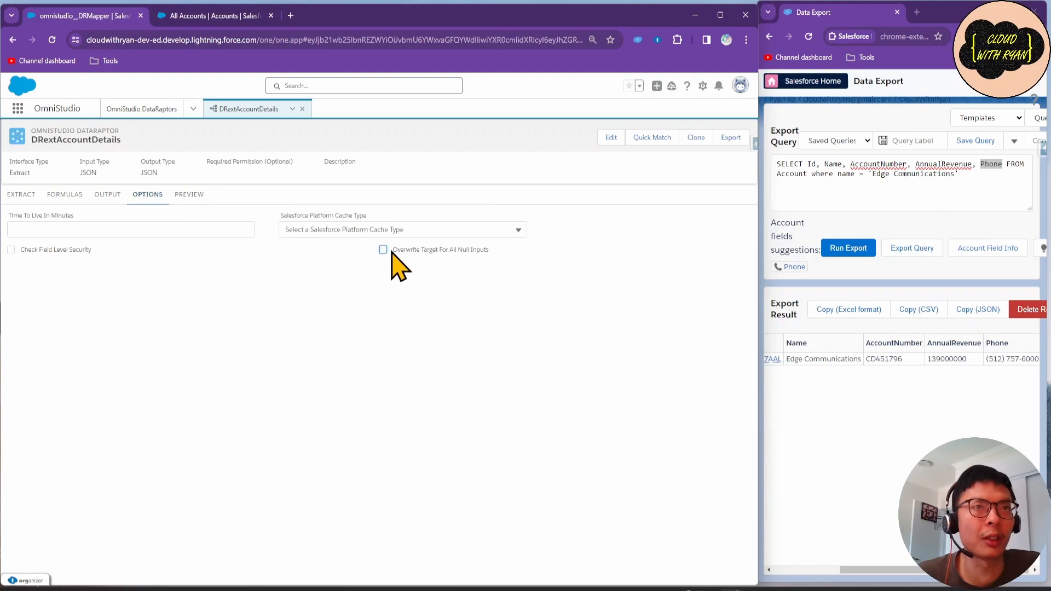
left_click(189, 194)
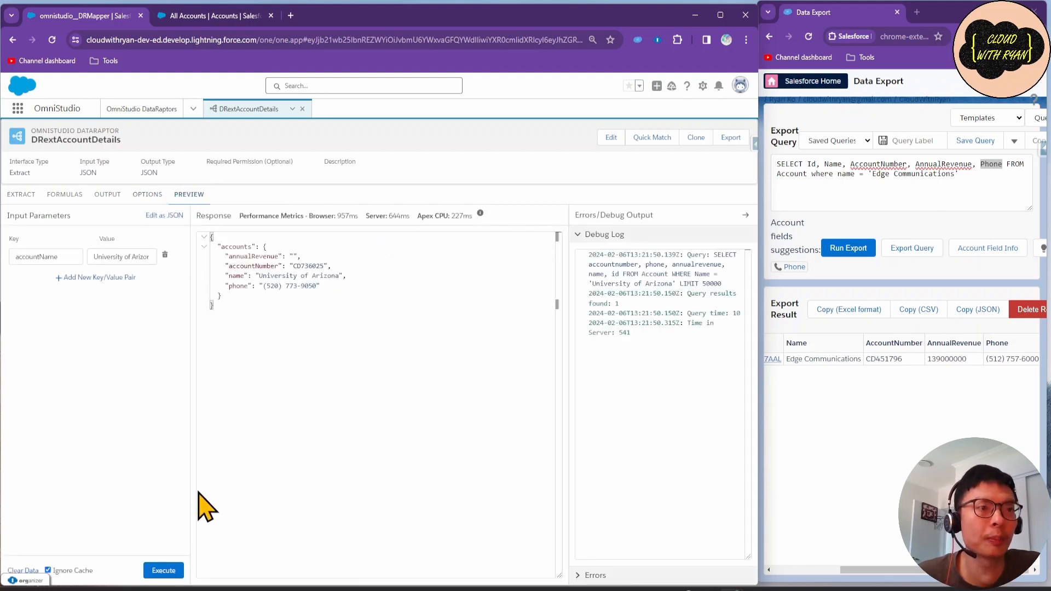
left_click(165, 571)
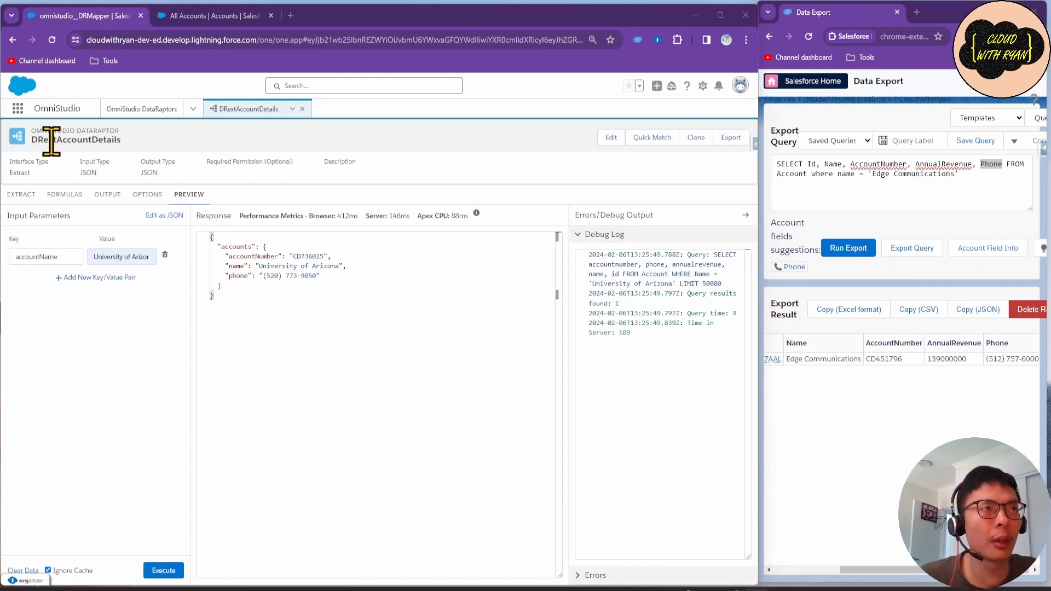
Change the Account extract step's filter to Id <> "$Vlocity.null".
left_click(22, 195)
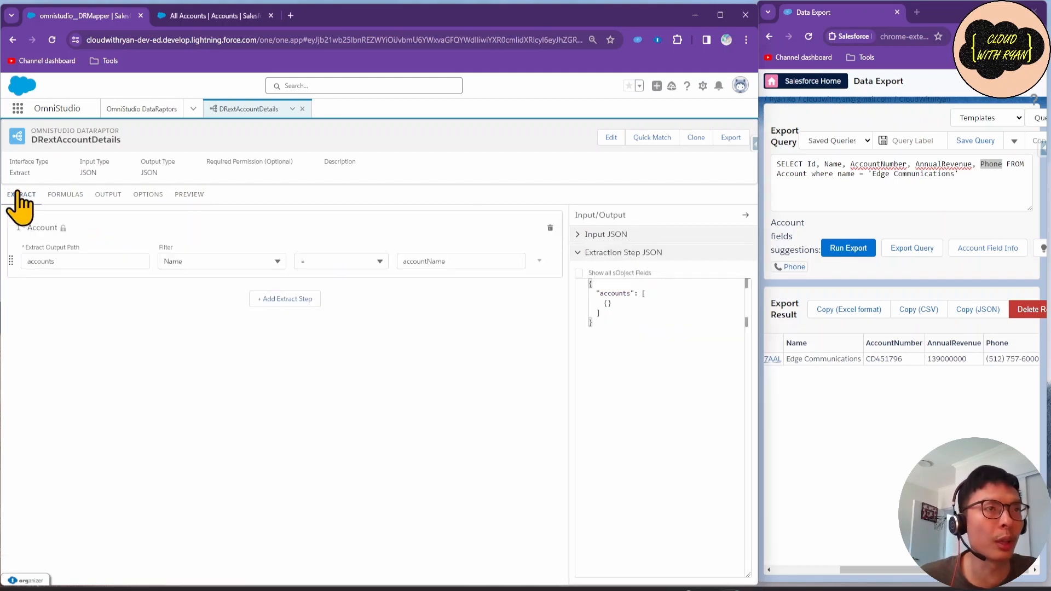
left_click(245, 263)
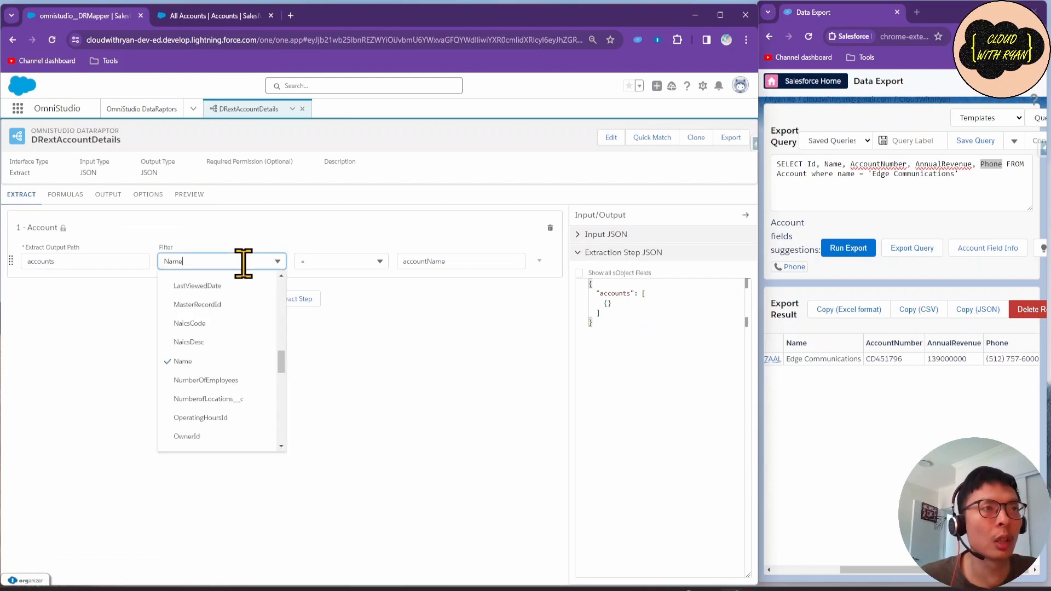
key("Escape")
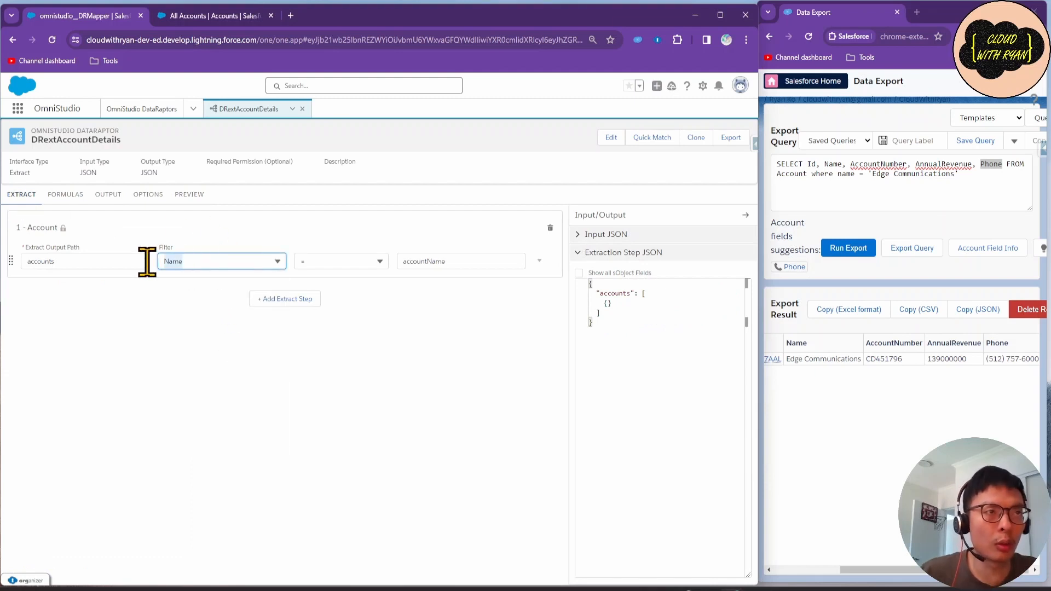
type("id")
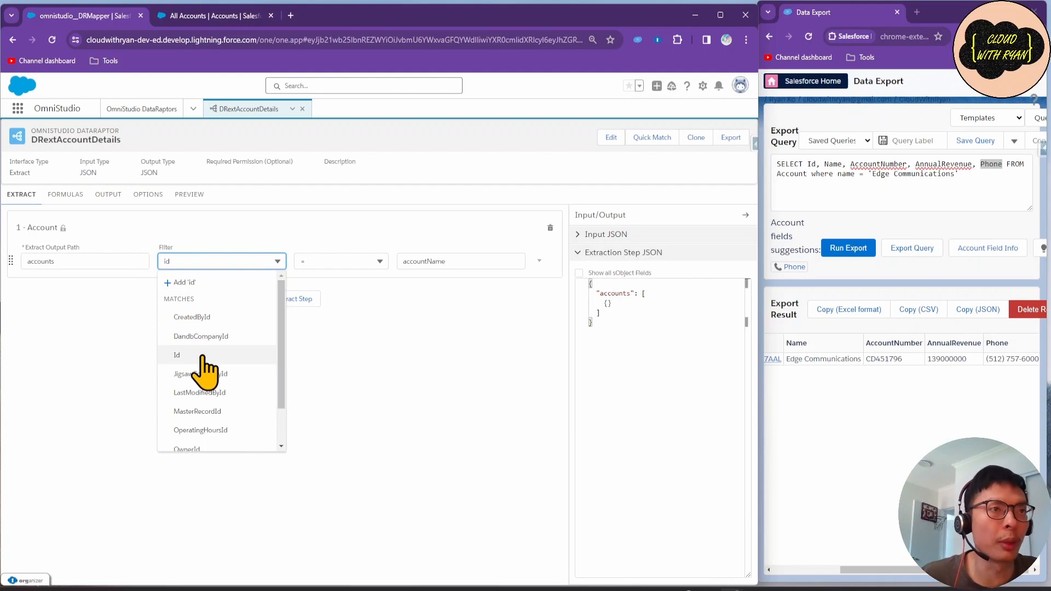
left_click(204, 355)
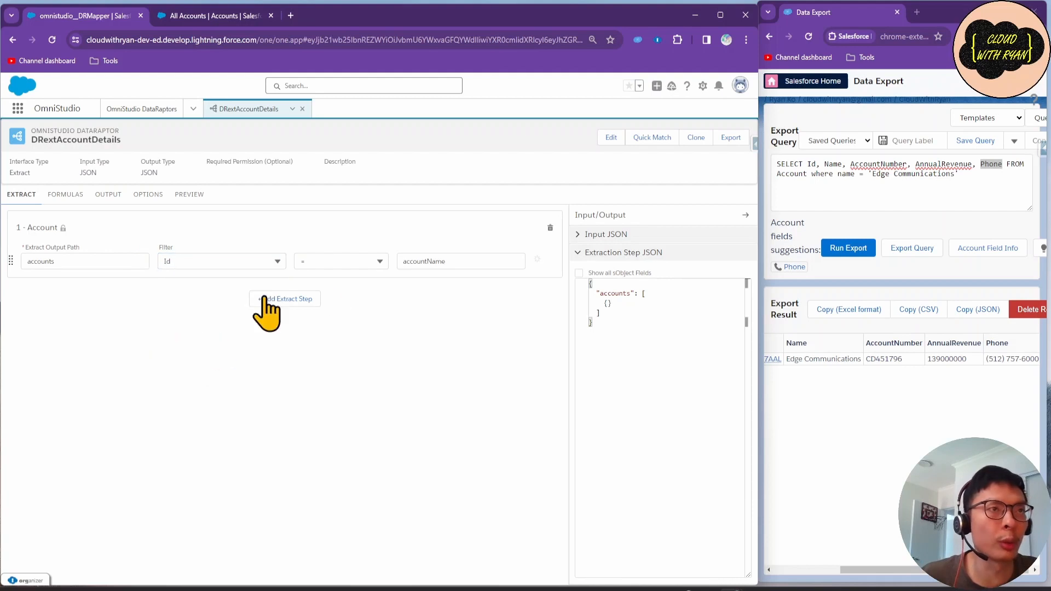
left_click(334, 264)
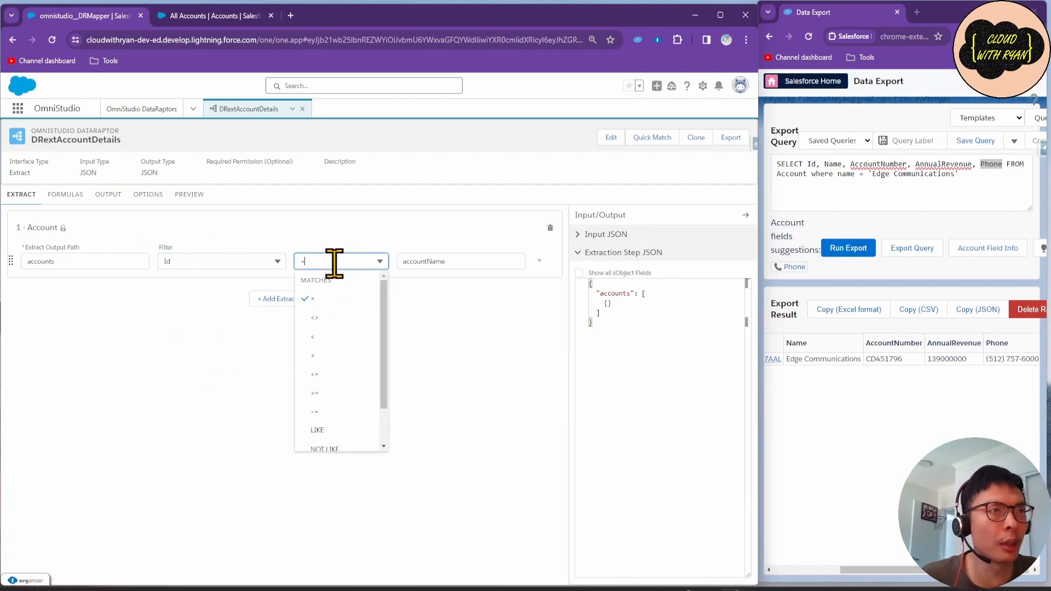
left_click(328, 318)
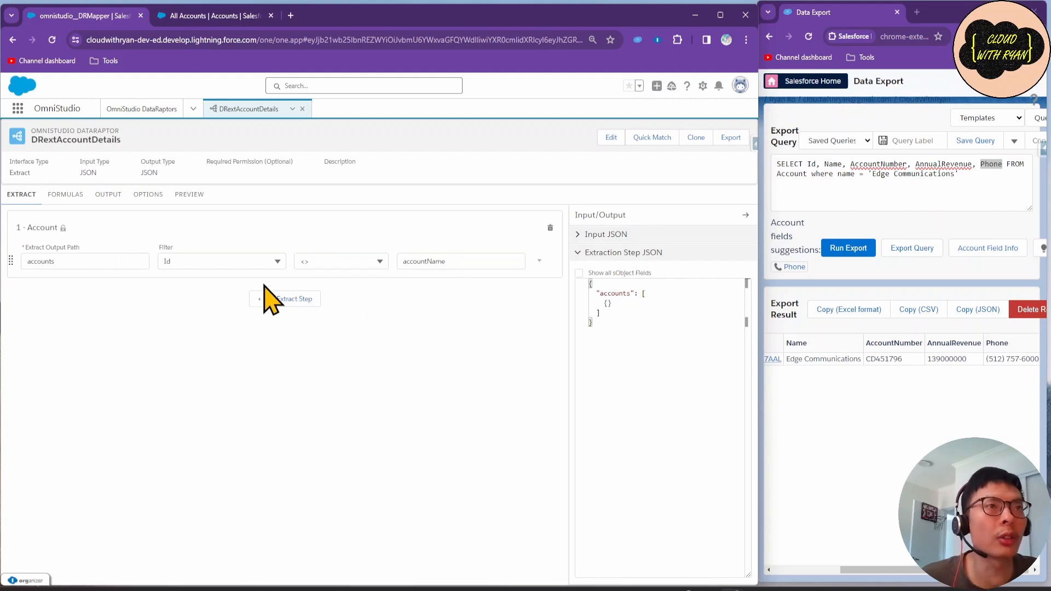
left_click_drag(458, 262, 394, 260)
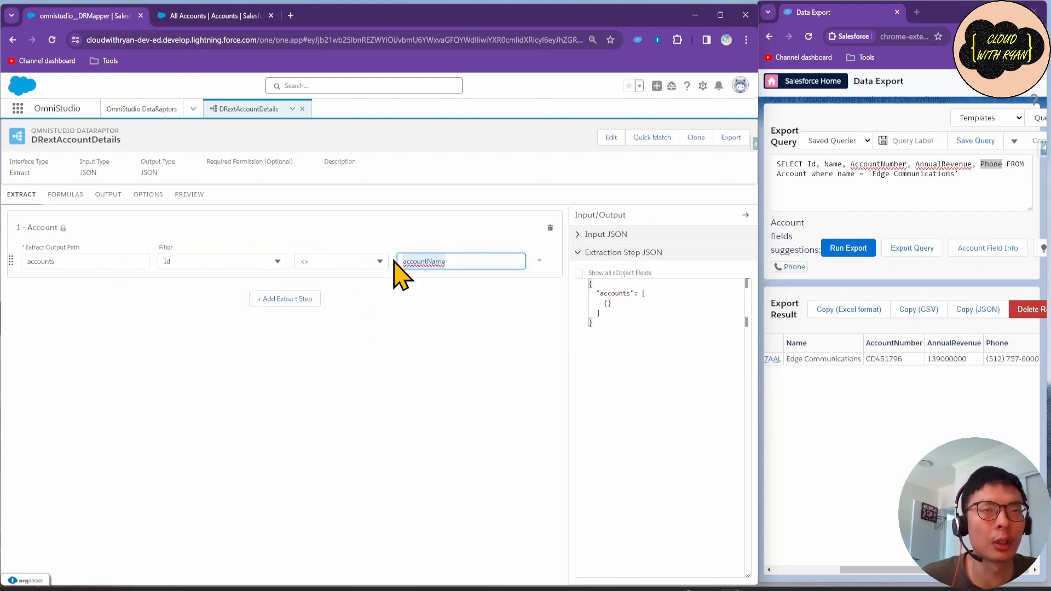
type("'")
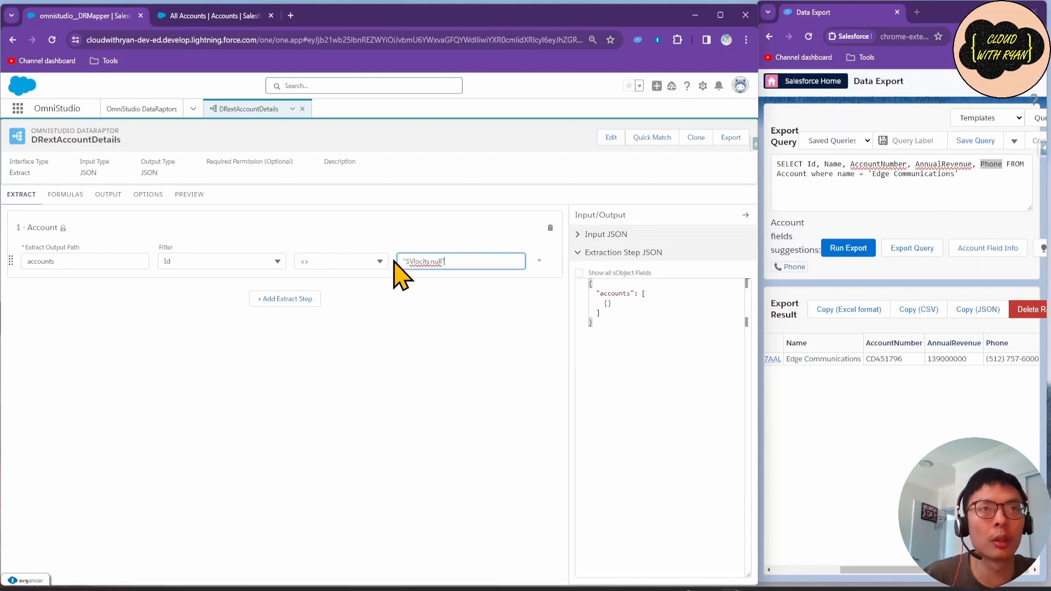
left_click(417, 344)
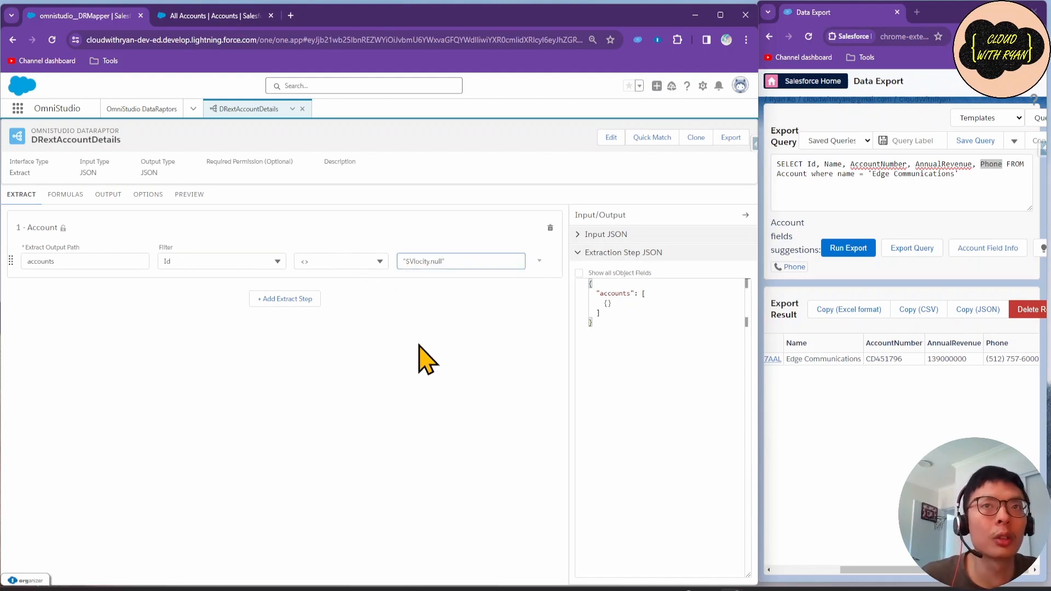
Execute the preview with the new Id filter, remove the accountName input parameter, execute again, and review the returned accounts.
left_click(189, 195)
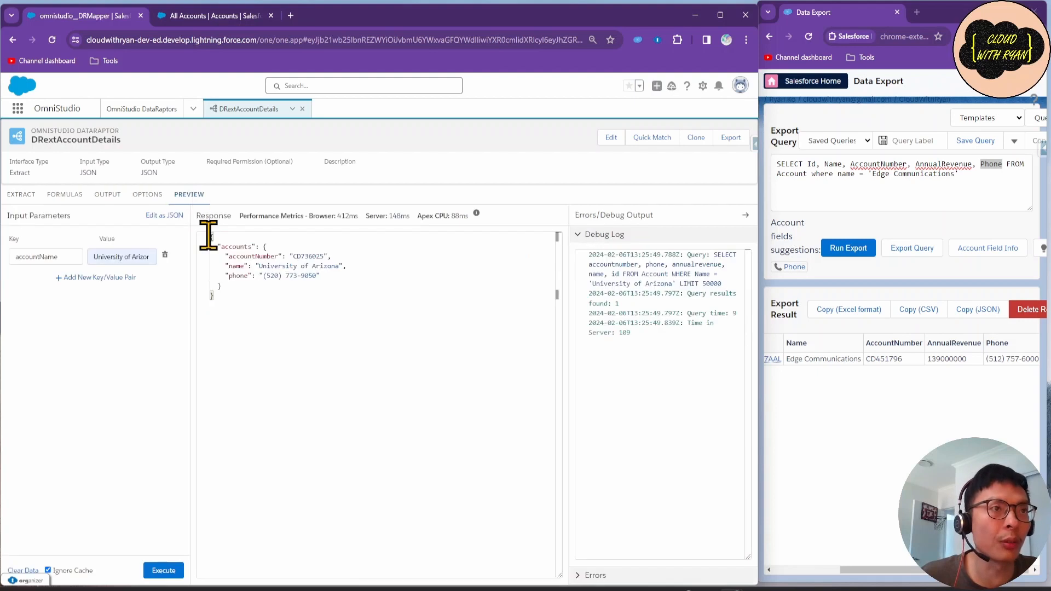
left_click(163, 570)
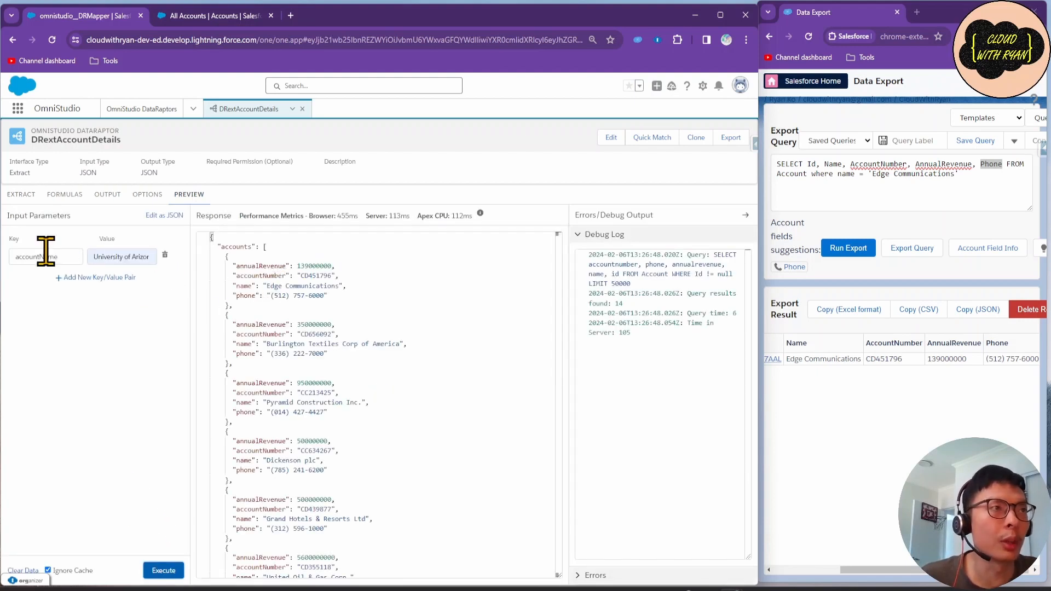
left_click(166, 256)
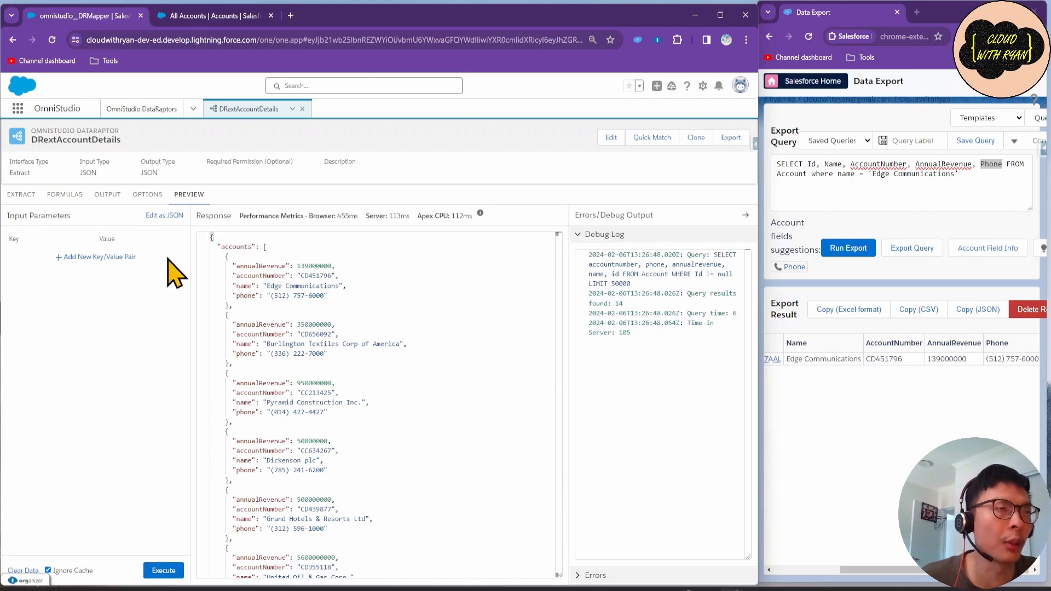
left_click(162, 571)
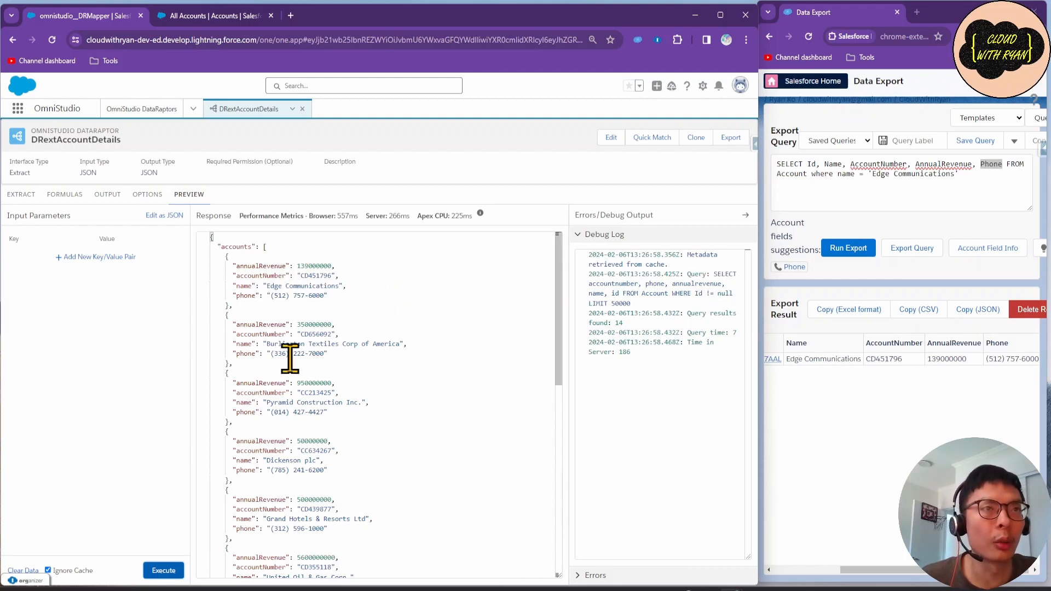
scroll(290, 412, "down", 2)
scroll(289, 412, "down", 6)
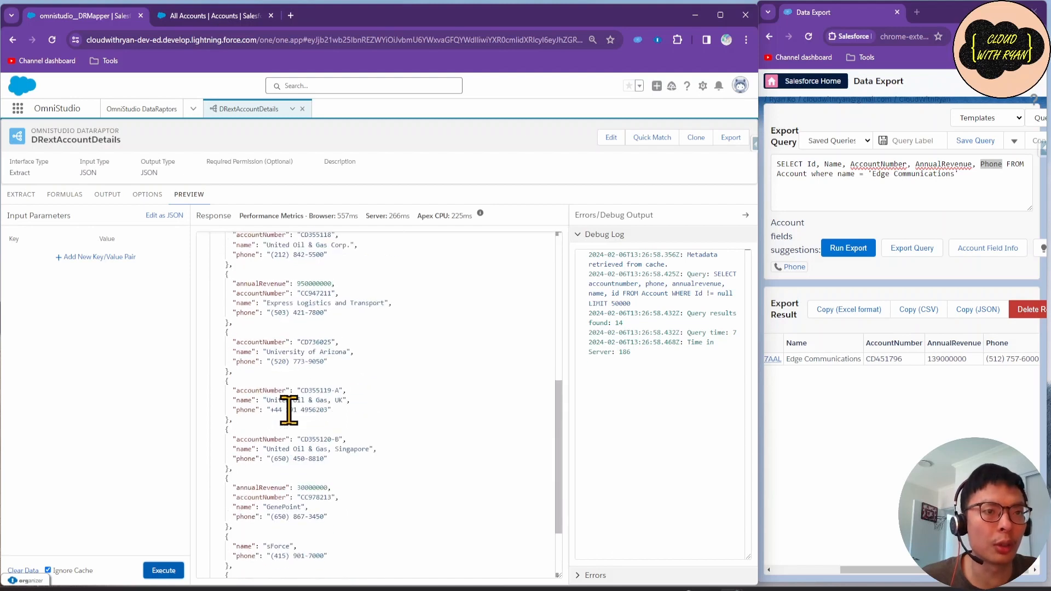
scroll(305, 432, "up", 10)
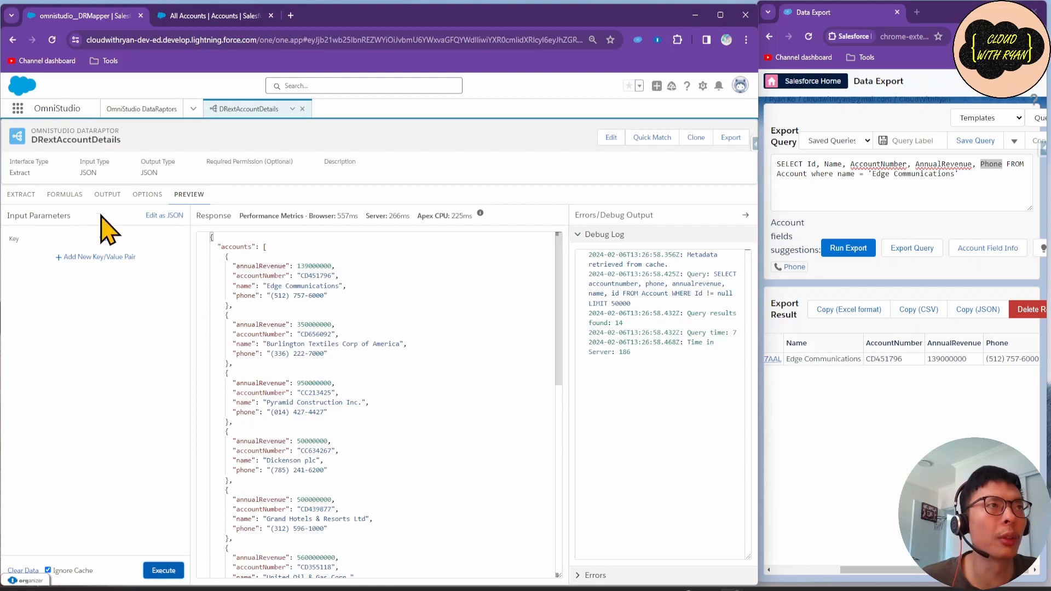
Add a LIMIT of 5 to the Account extract step and execute the preview.
left_click(12, 202)
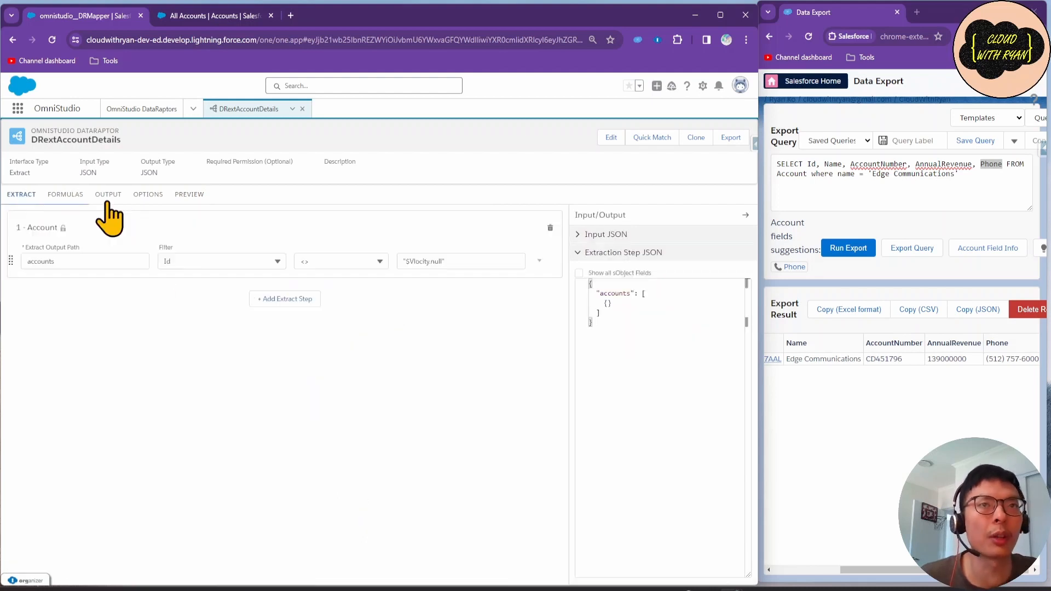
left_click(538, 262)
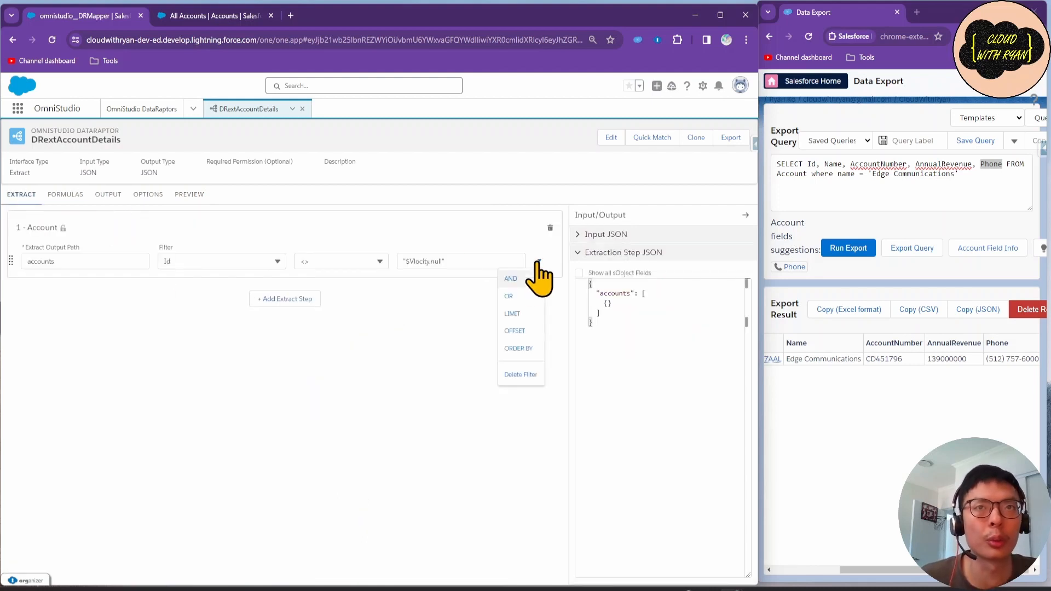
left_click(514, 315)
left_click(416, 289)
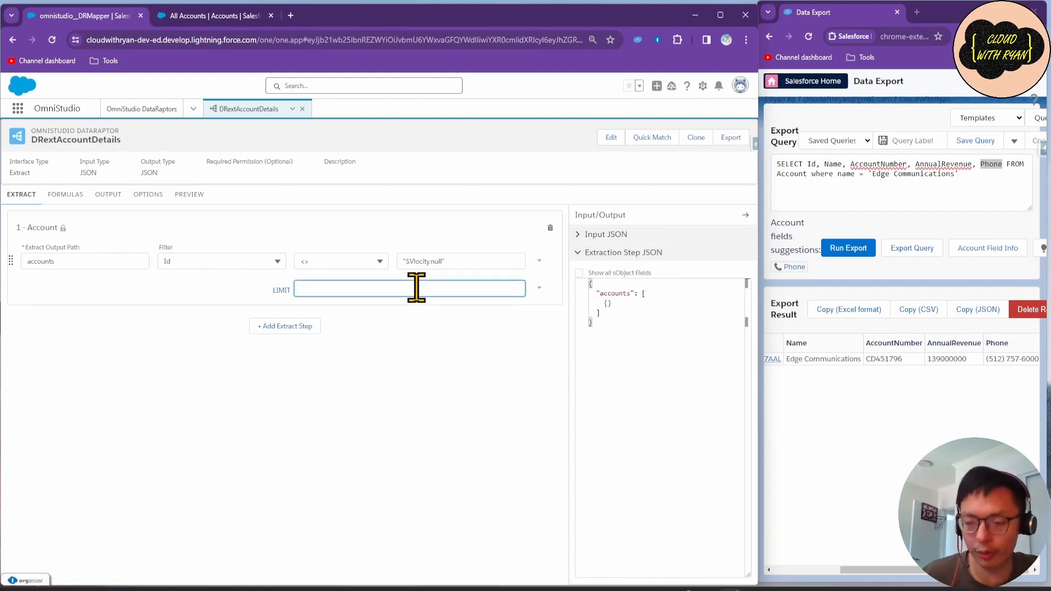
left_click(108, 194)
left_click(188, 195)
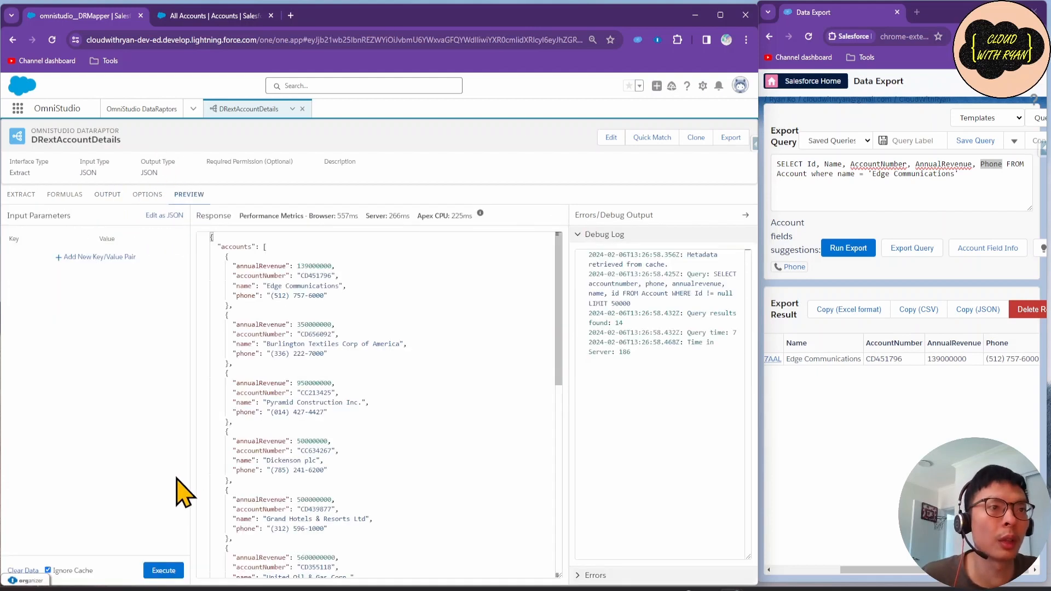
left_click(171, 570)
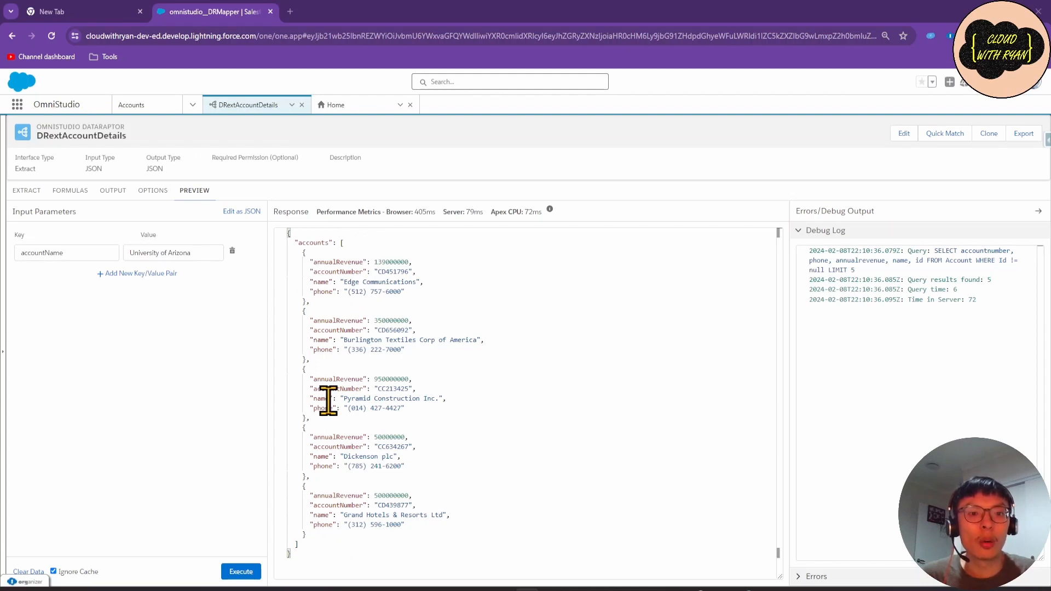
Examine the accounts array in the preview response and in the extract step's Extraction Step JSON.
left_click(352, 243)
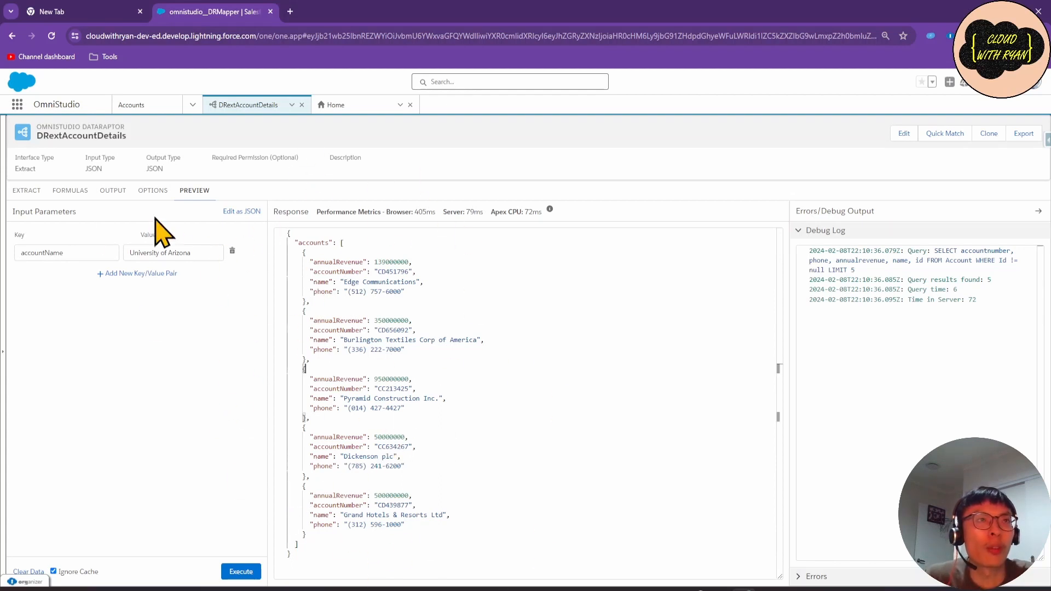
left_click(22, 190)
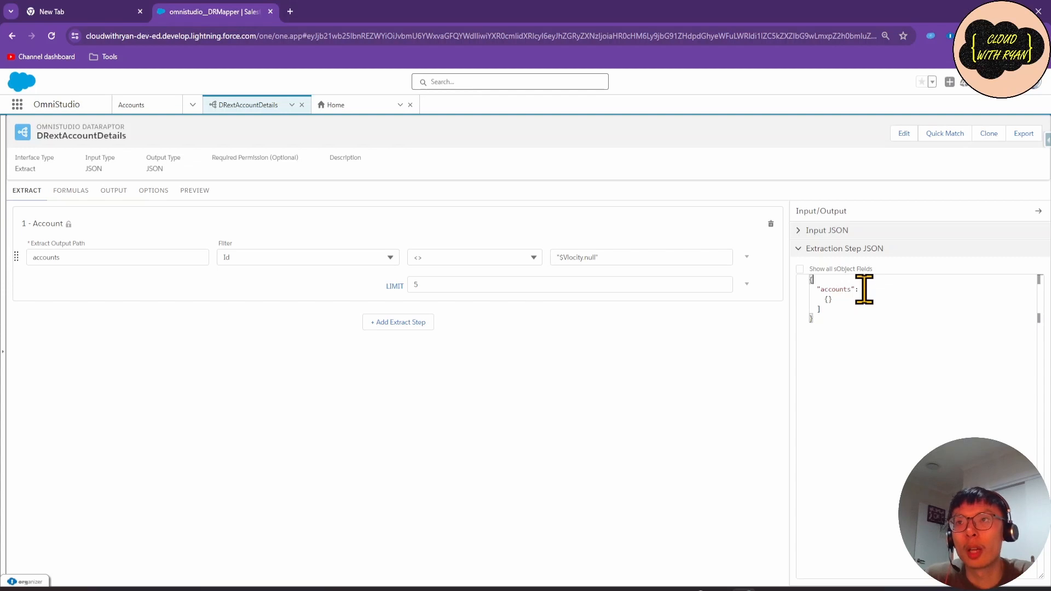
left_click(828, 310)
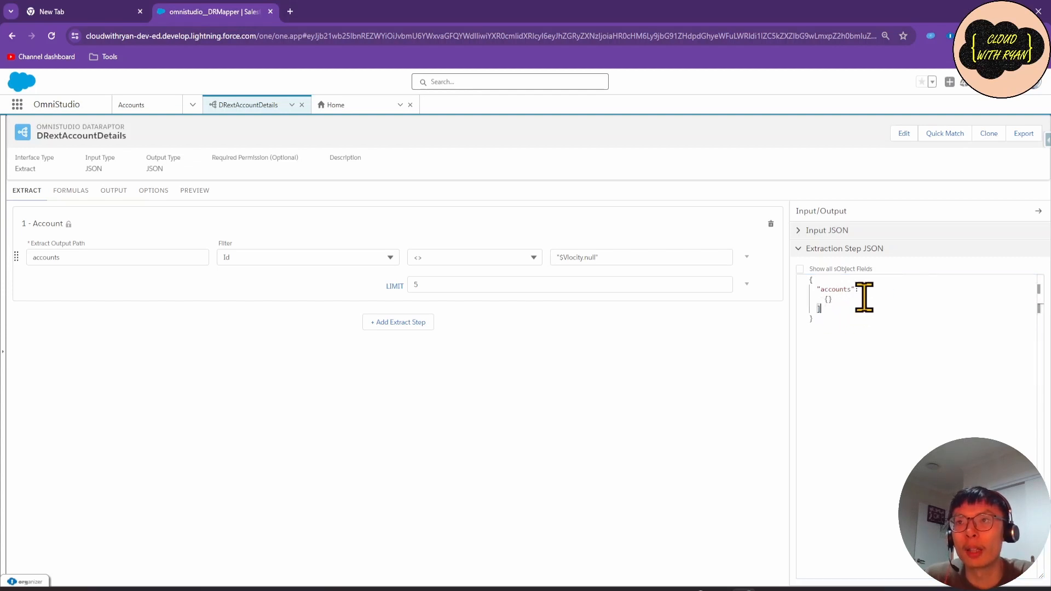
Examine the empty object inside the accounts array in the Account extract step's Extraction Step JSON.
left_click(830, 301)
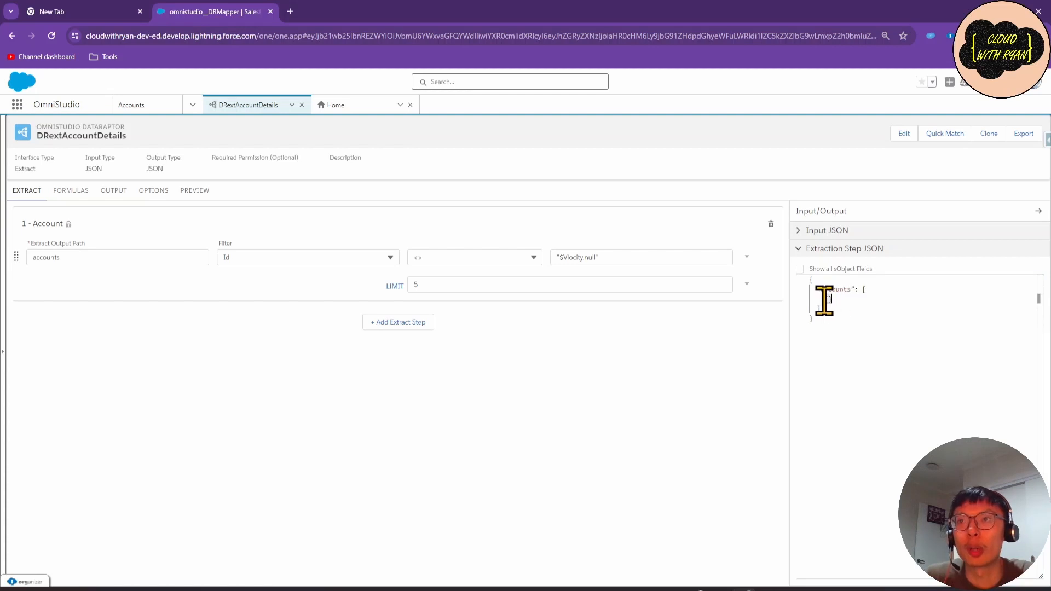
left_click_drag(825, 301, 834, 301)
left_click(837, 302)
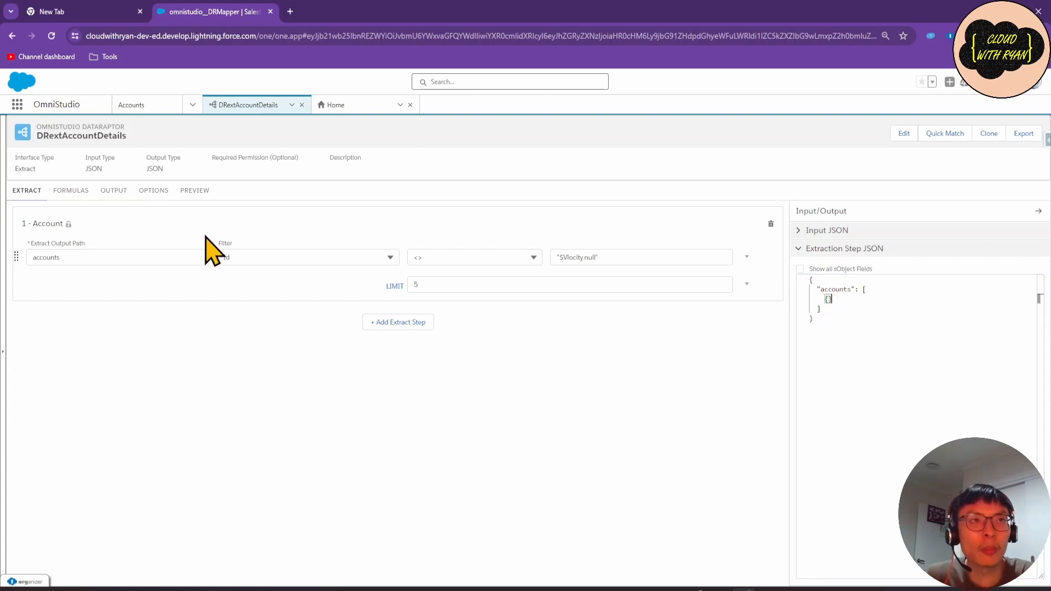
Set the Account extract step's LIMIT to 1 and execute the preview.
left_click(446, 283)
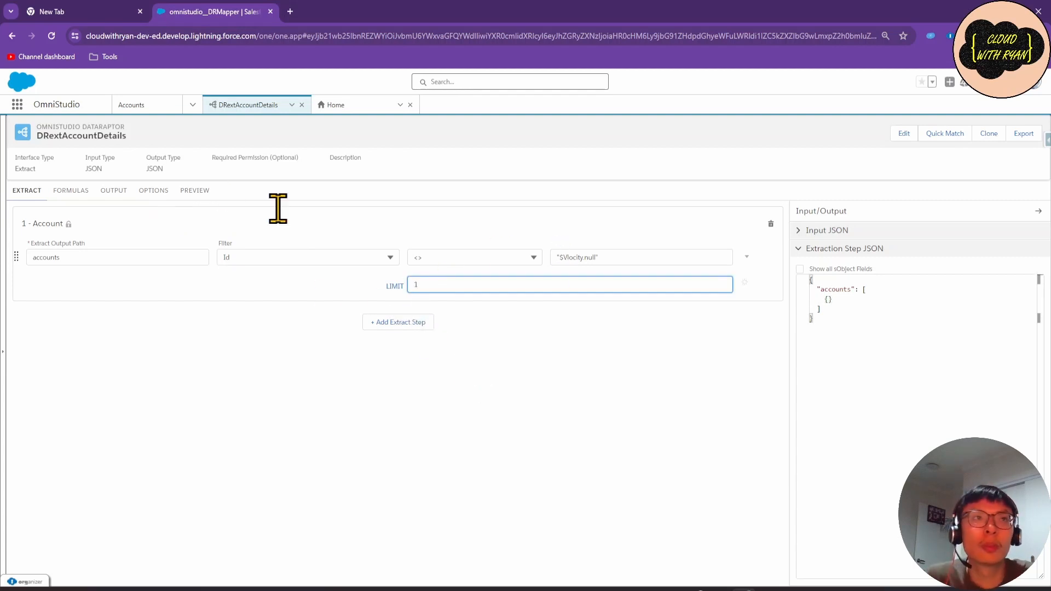
left_click(196, 191)
left_click(244, 571)
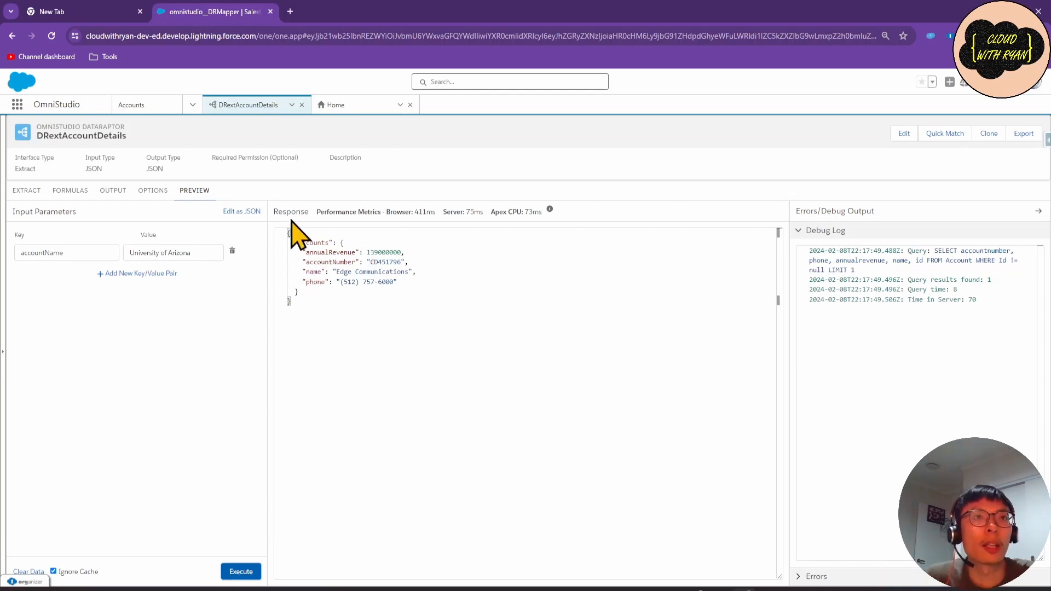
Compare the accounts node in the preview response with the Current JSON Output of the mappings.
left_click(114, 191)
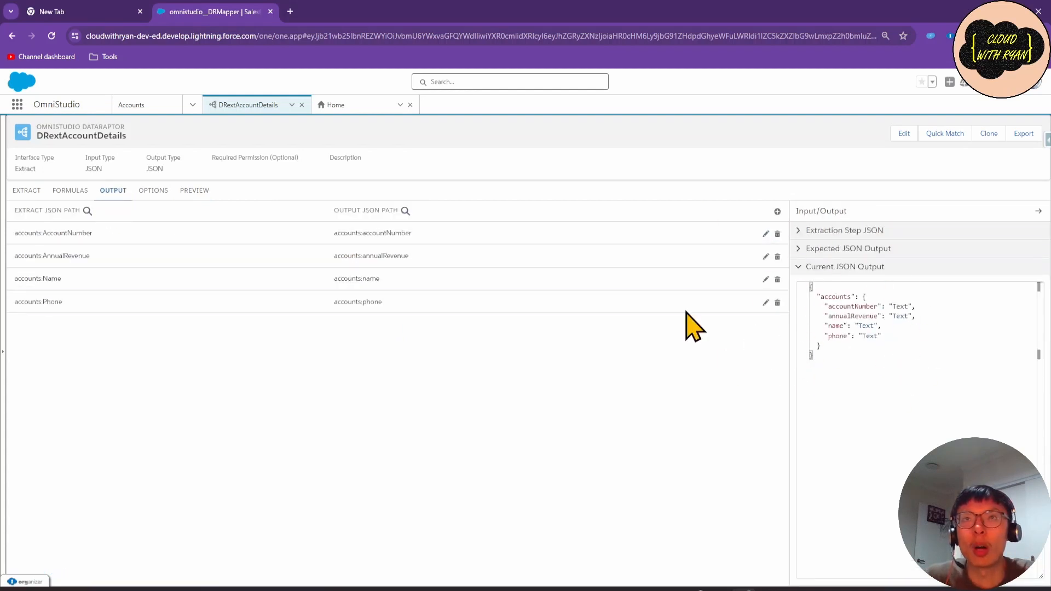
left_click(195, 191)
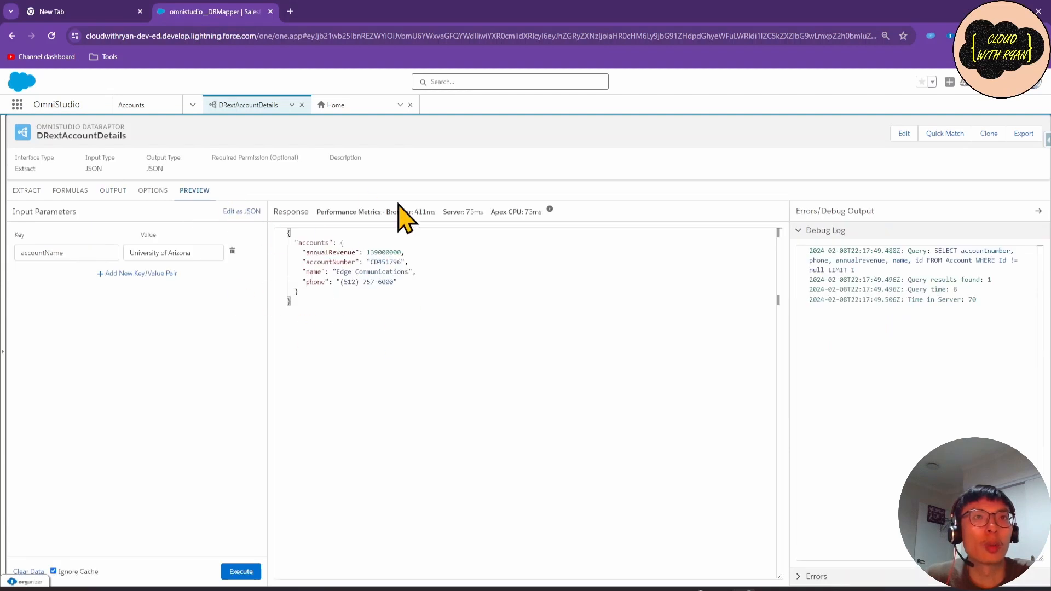
left_click(113, 191)
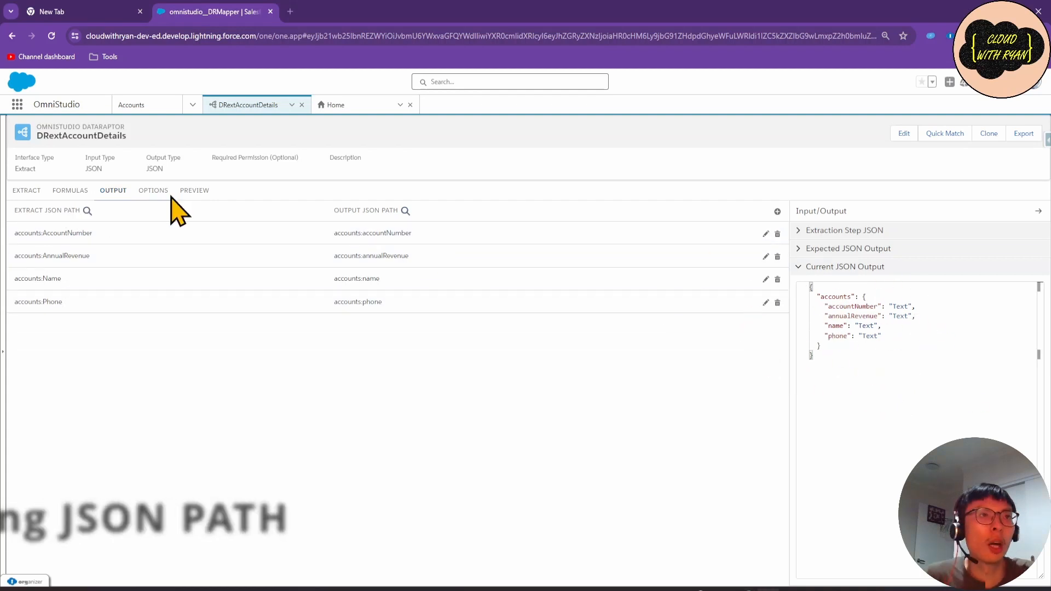
Set the Account extract step's LIMIT to 5 and execute the preview.
left_click(26, 191)
left_click(477, 284)
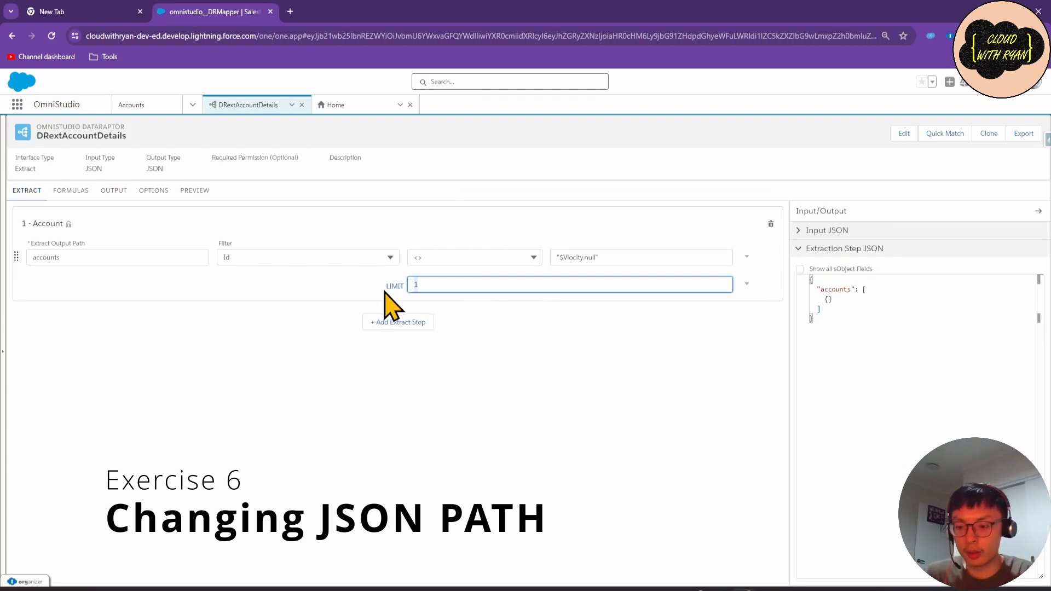
left_click(195, 190)
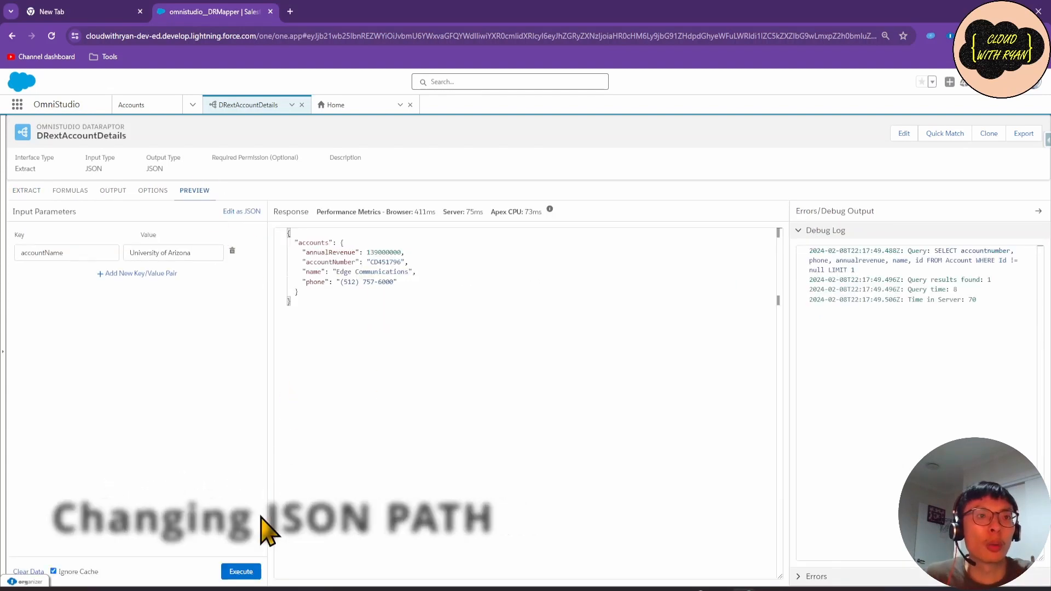
left_click(241, 571)
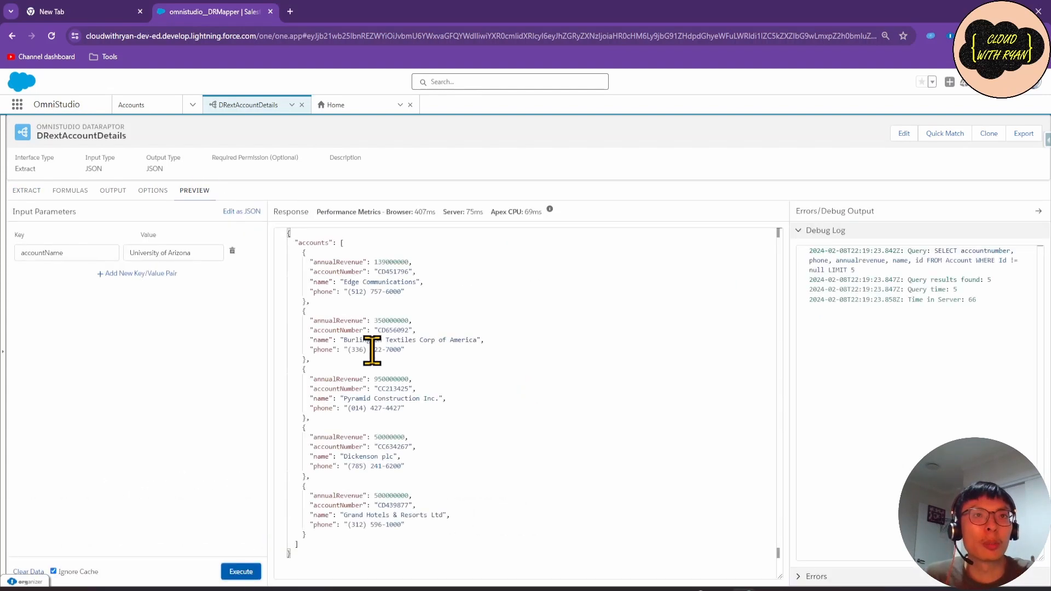
Change the output JSON path of the accounts:Phone mapping to phone and examine the Current JSON Output.
left_click(115, 191)
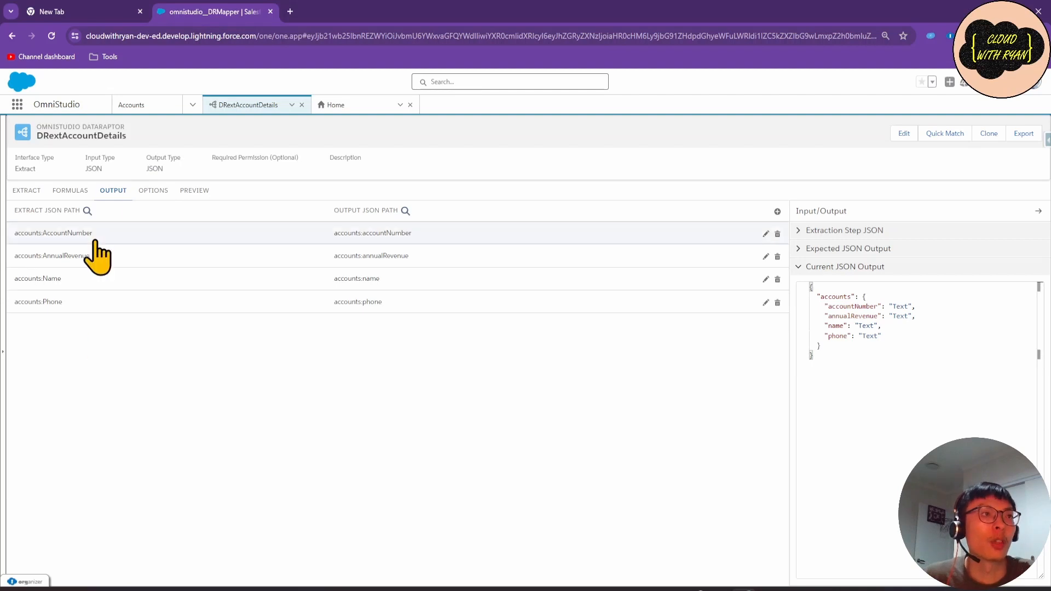
left_click(89, 303)
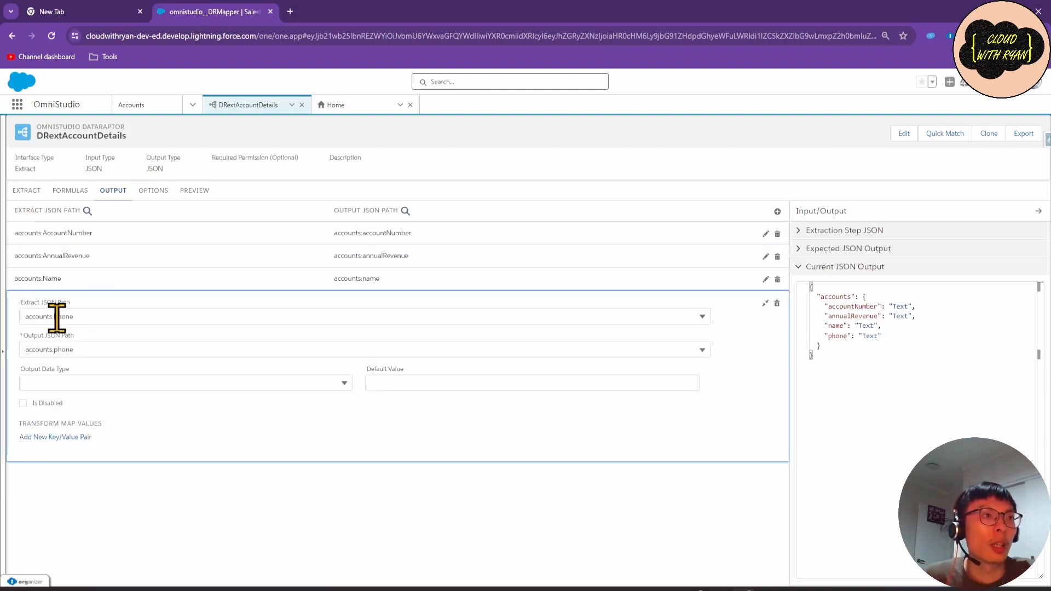
left_click(55, 350)
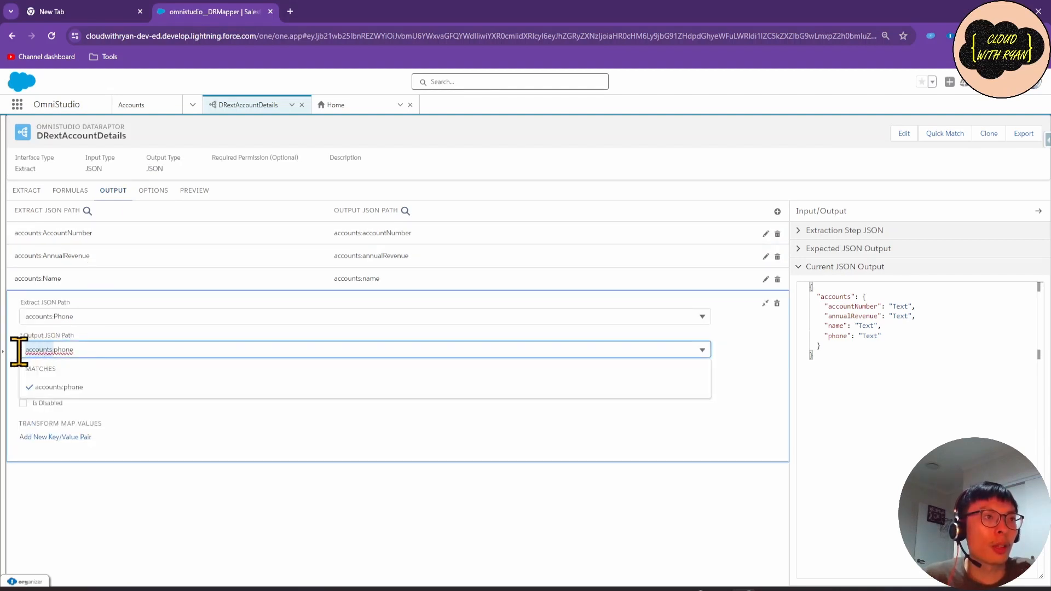
key("BackSpace")
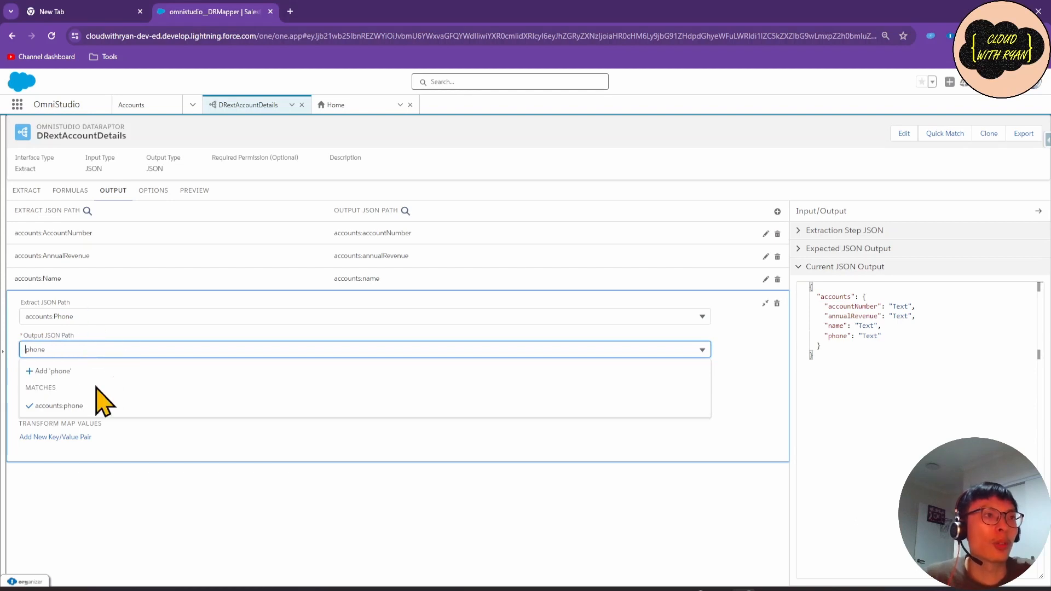
left_click(78, 372)
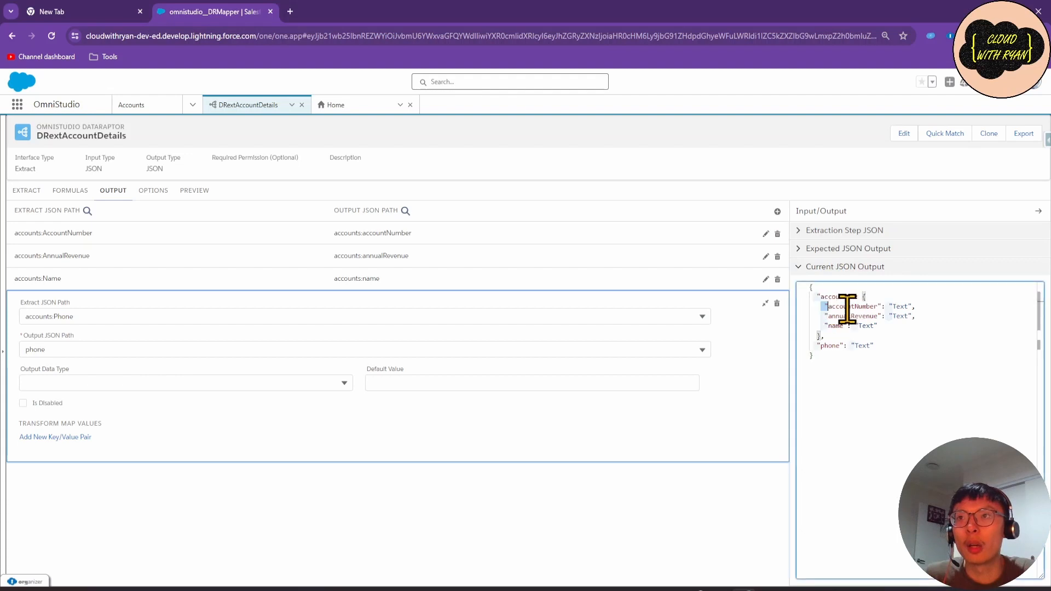
left_click_drag(849, 307, 884, 328)
left_click(882, 327)
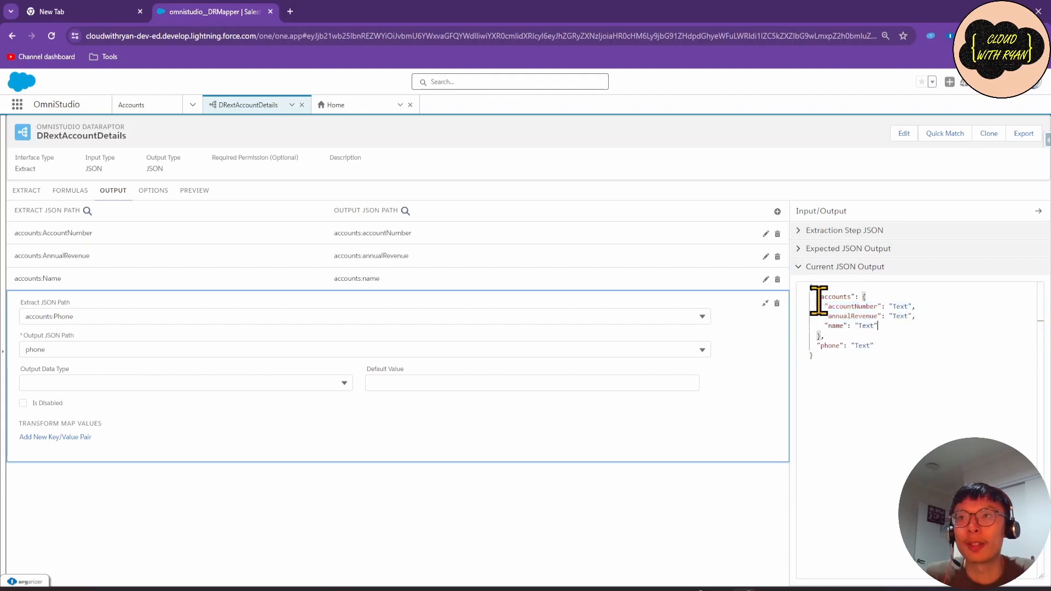
left_click(819, 354)
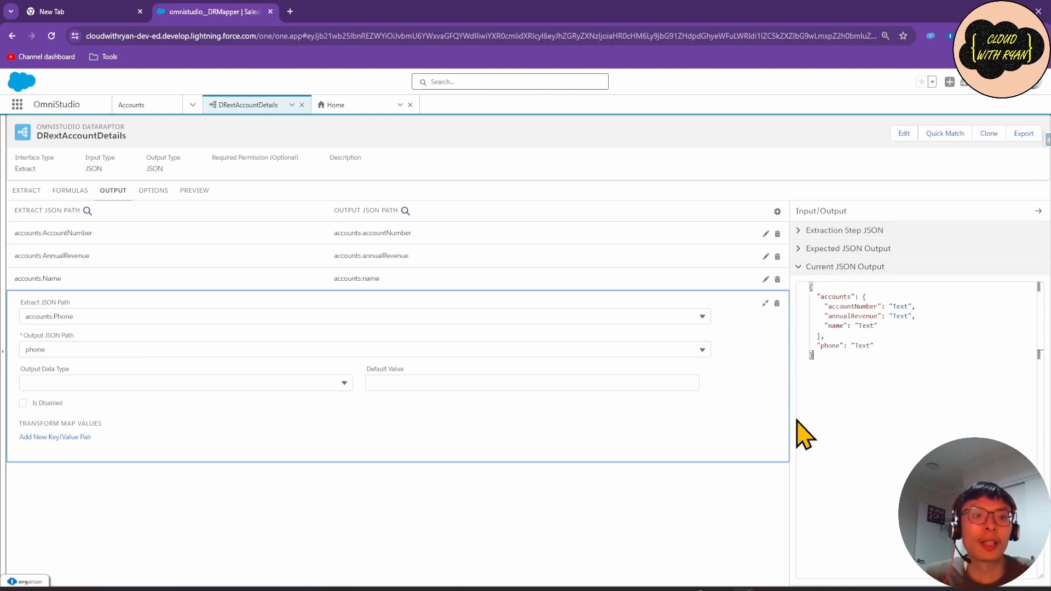
Execute the preview with the top-level phone mapping and compare the response structure with the Current JSON Output.
left_click(193, 191)
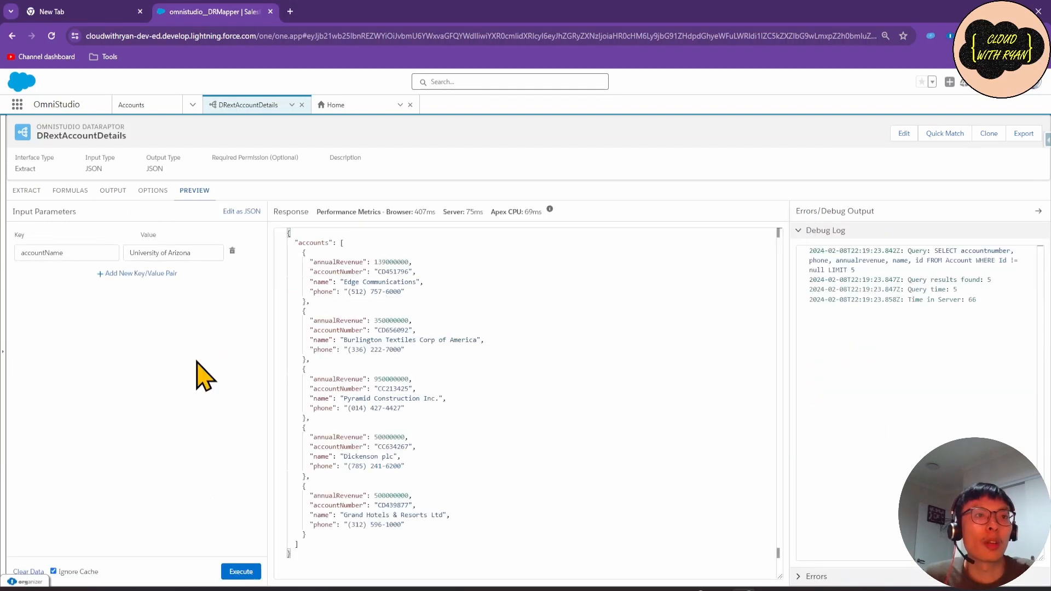
left_click(242, 572)
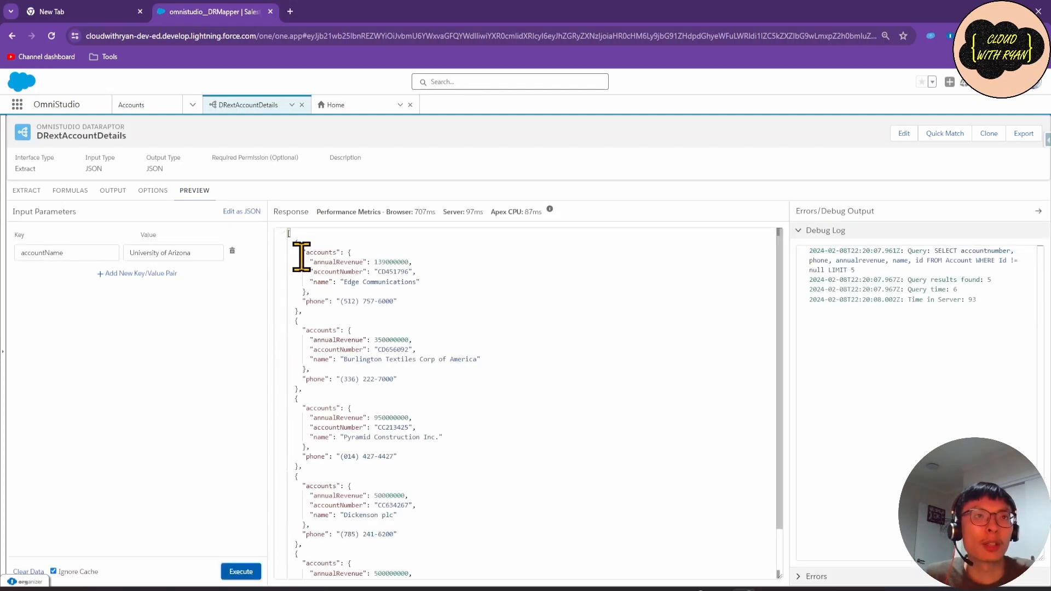
left_click_drag(301, 253, 330, 300)
left_click(112, 192)
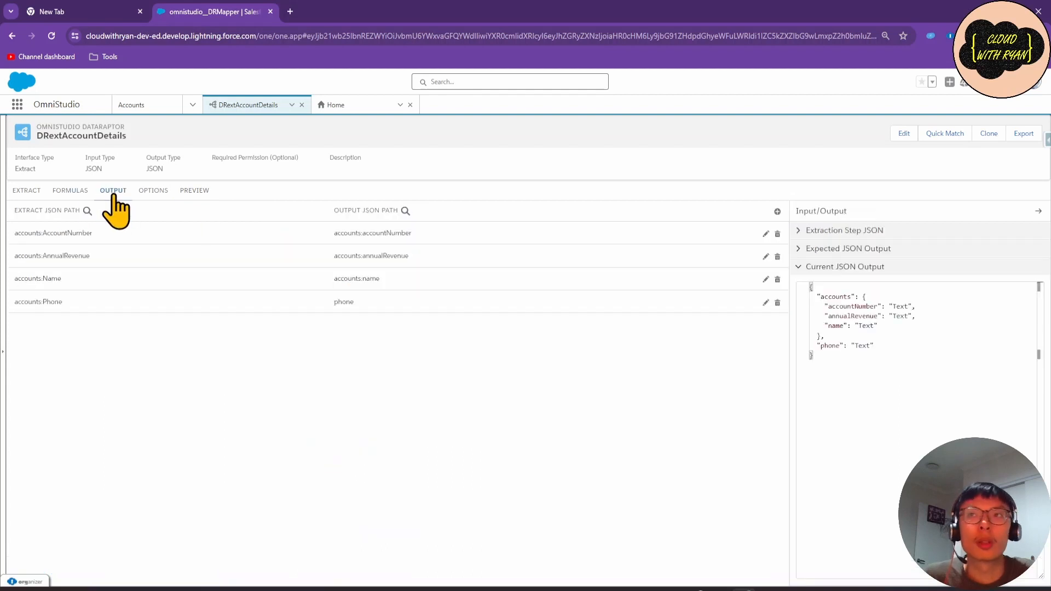
left_click_drag(818, 297, 875, 346)
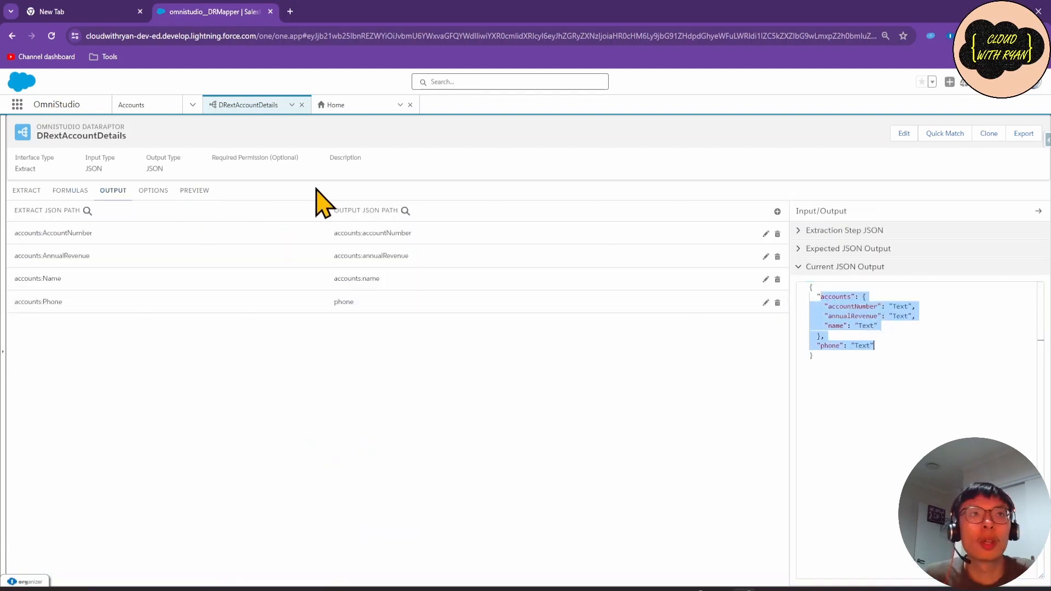
left_click(186, 192)
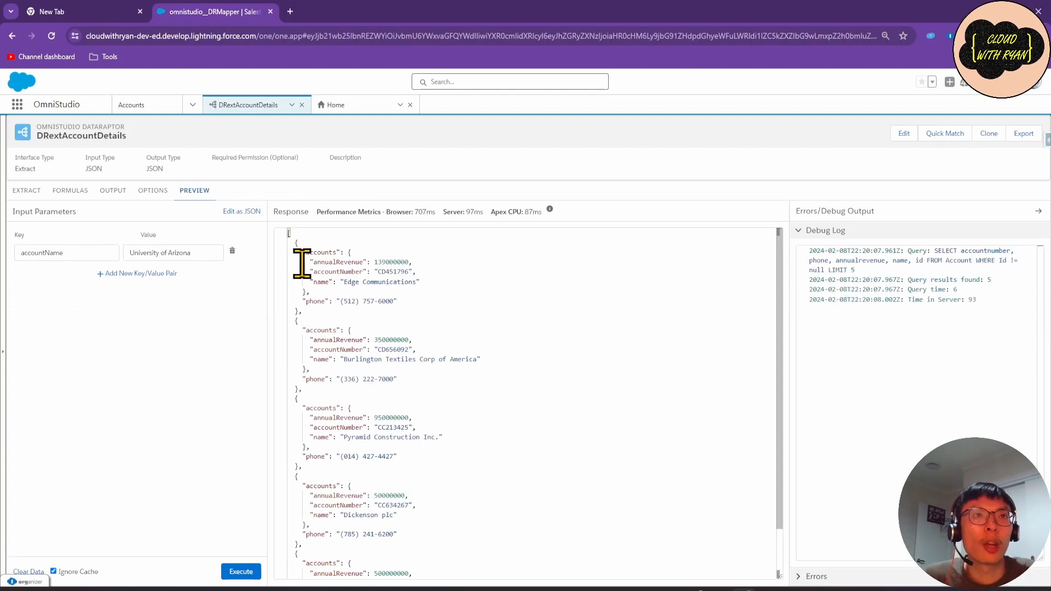
left_click_drag(301, 253, 348, 293)
left_click(352, 263)
left_click_drag(303, 262, 310, 301)
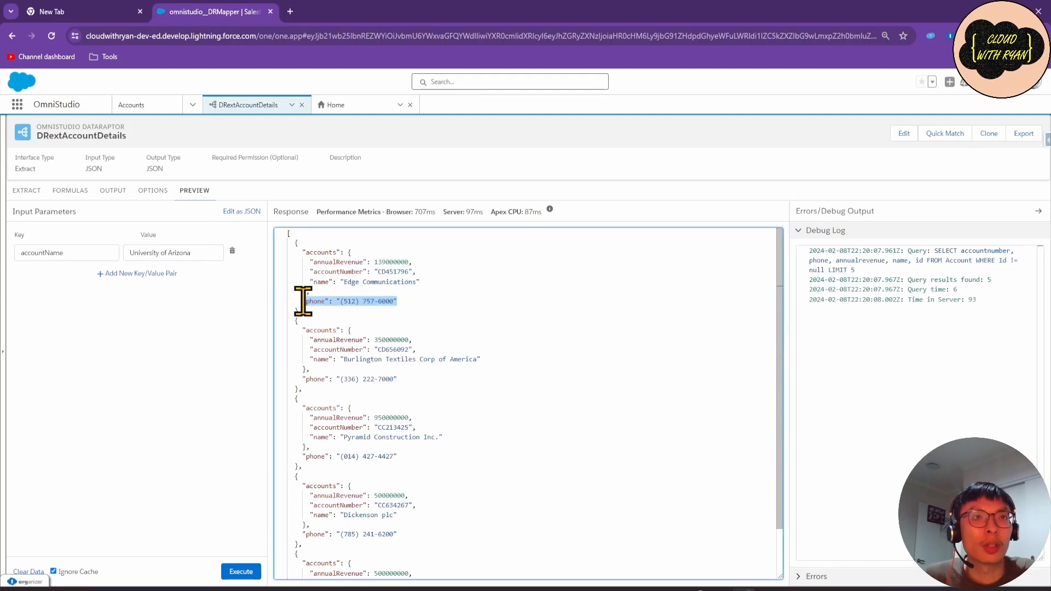
left_click(304, 302)
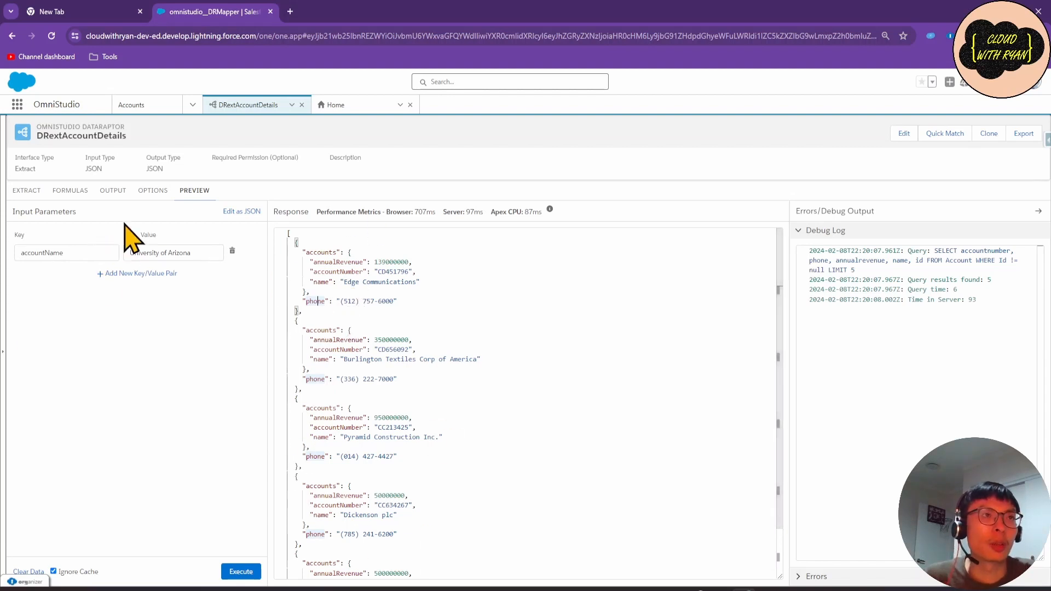
Set the output JSON path of the accounts:Phone mapping to accounts:phone and execute the preview.
left_click(114, 190)
left_click(101, 303)
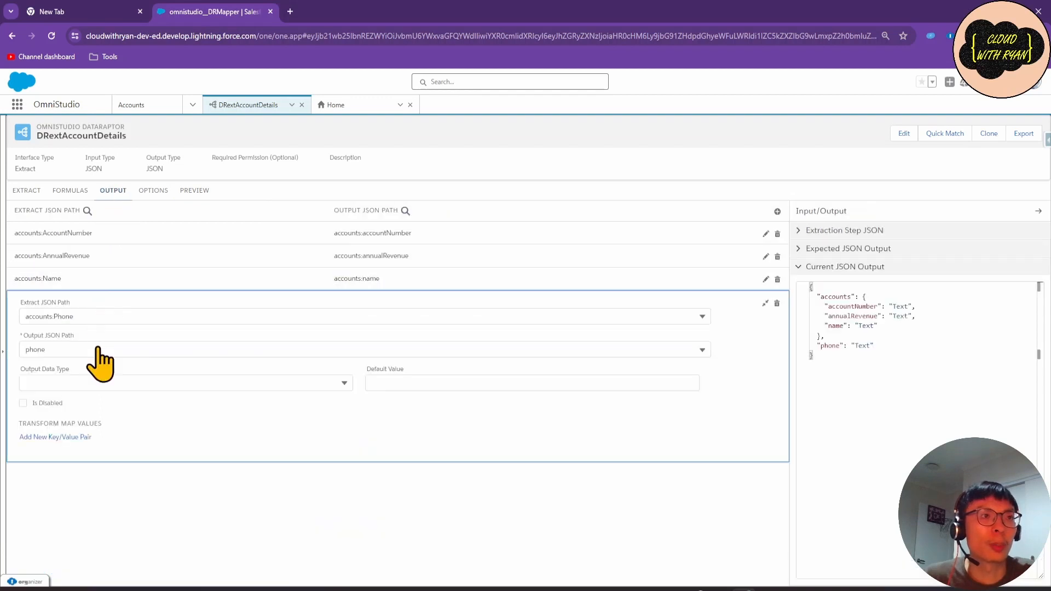
left_click(87, 317)
key("ctrl+c")
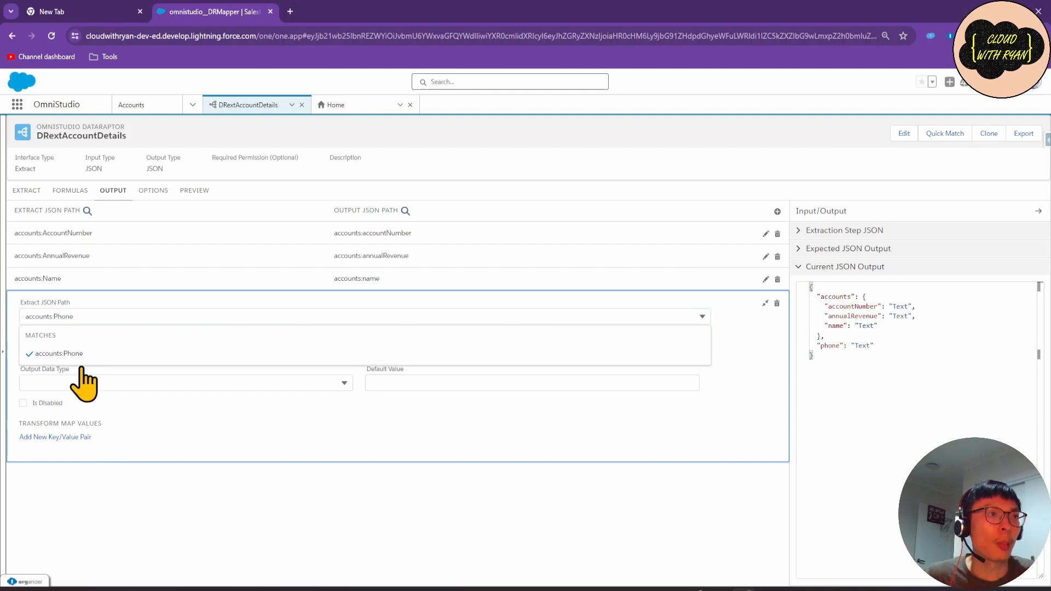
left_click(97, 354)
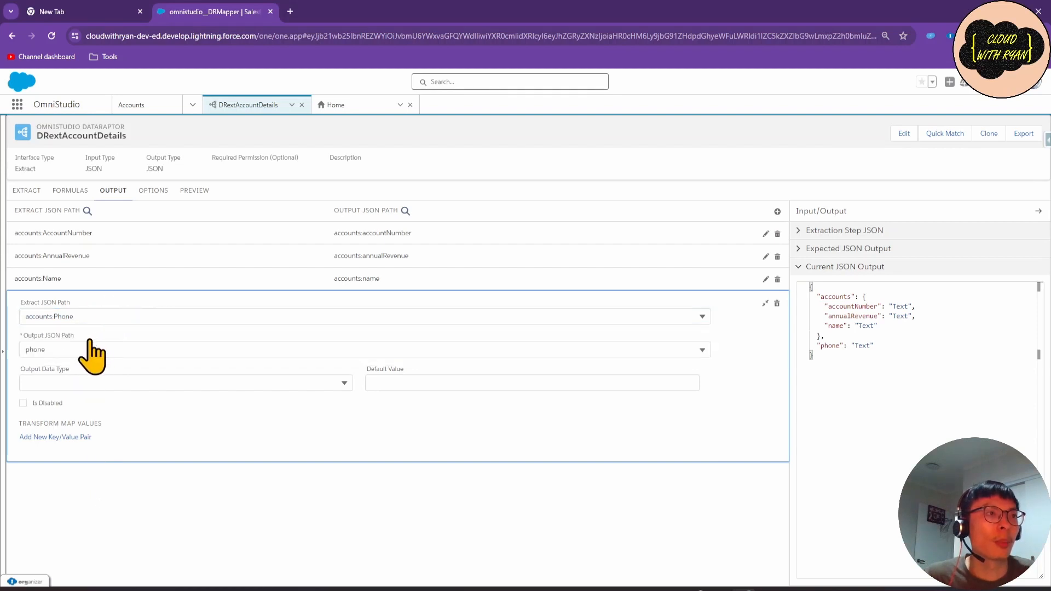
left_click(82, 348)
left_click_drag(82, 348, 11, 362)
key("ctrl+v")
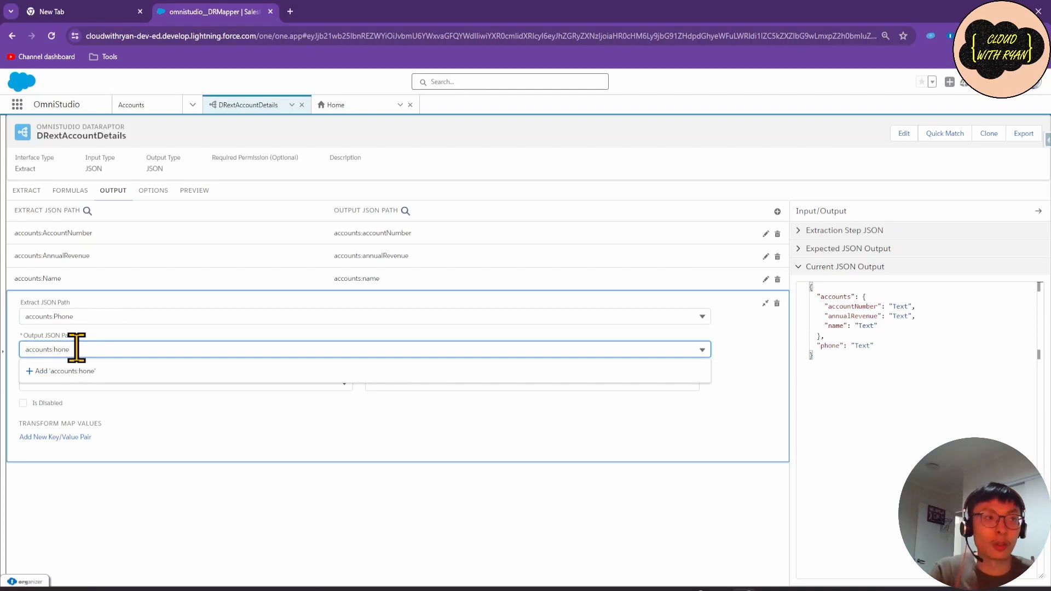
left_click(77, 371)
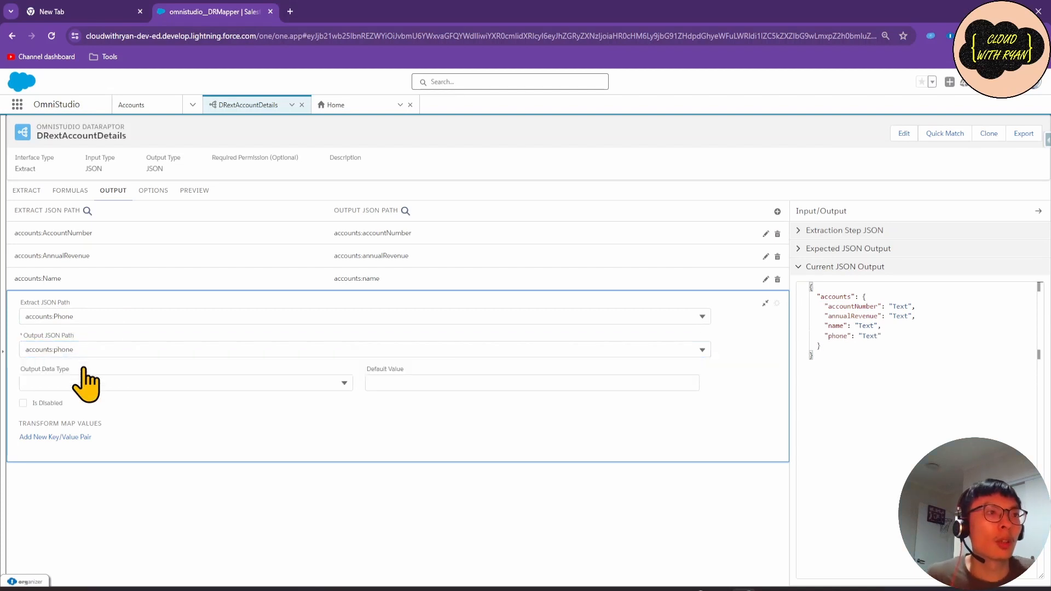
left_click(198, 192)
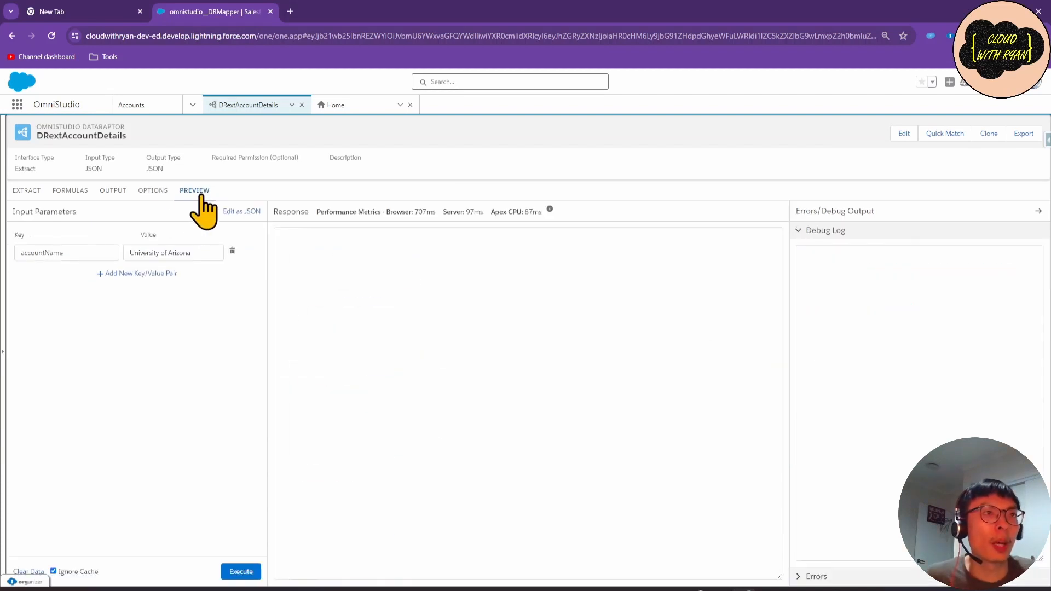
left_click(237, 573)
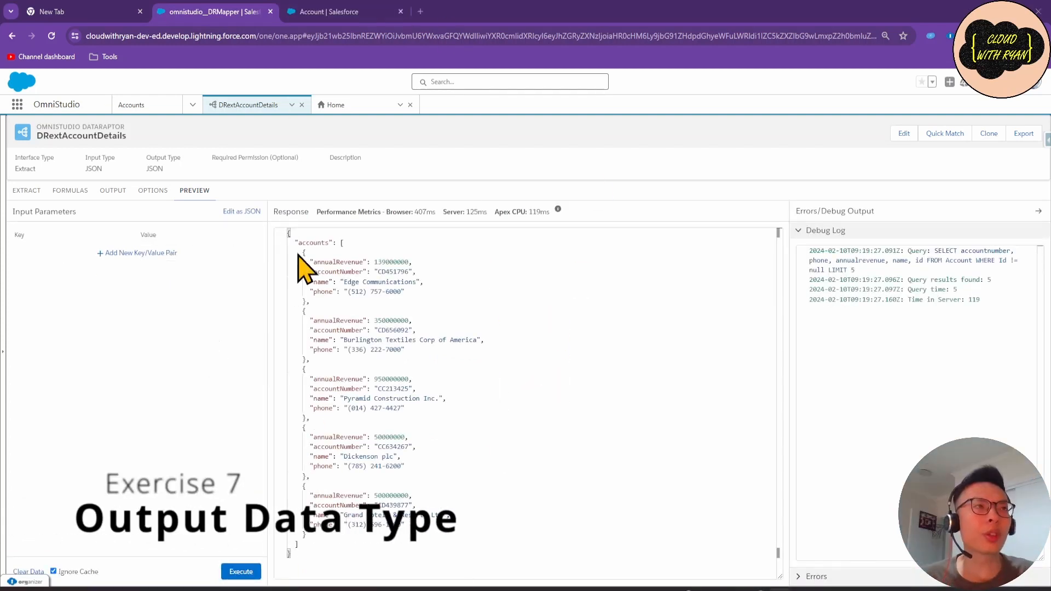
Review the Output Data Type setting of each output mapping alongside the Account object's field data types.
left_click(117, 192)
left_click(166, 235)
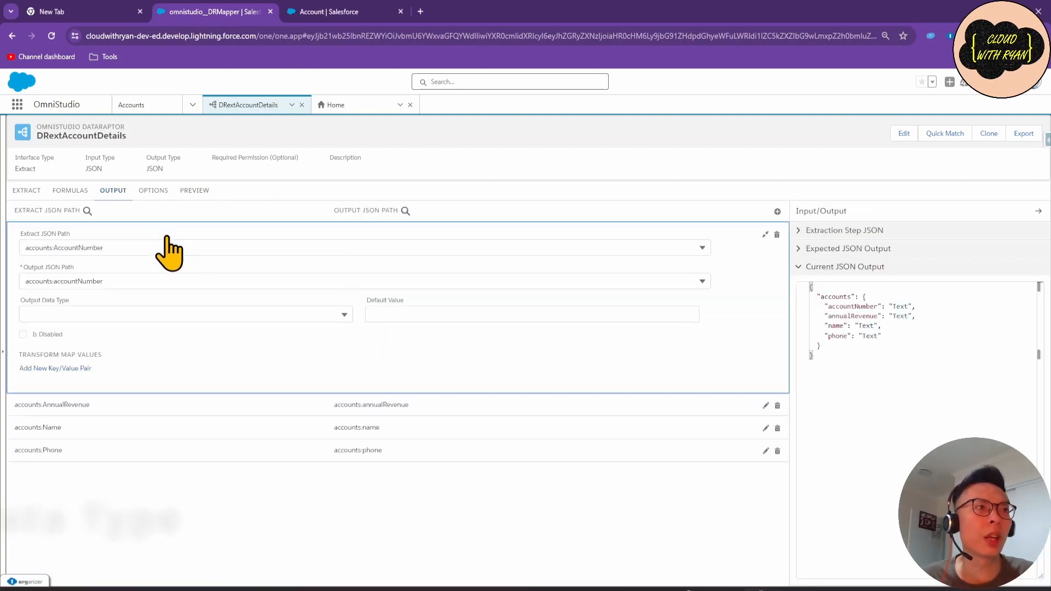
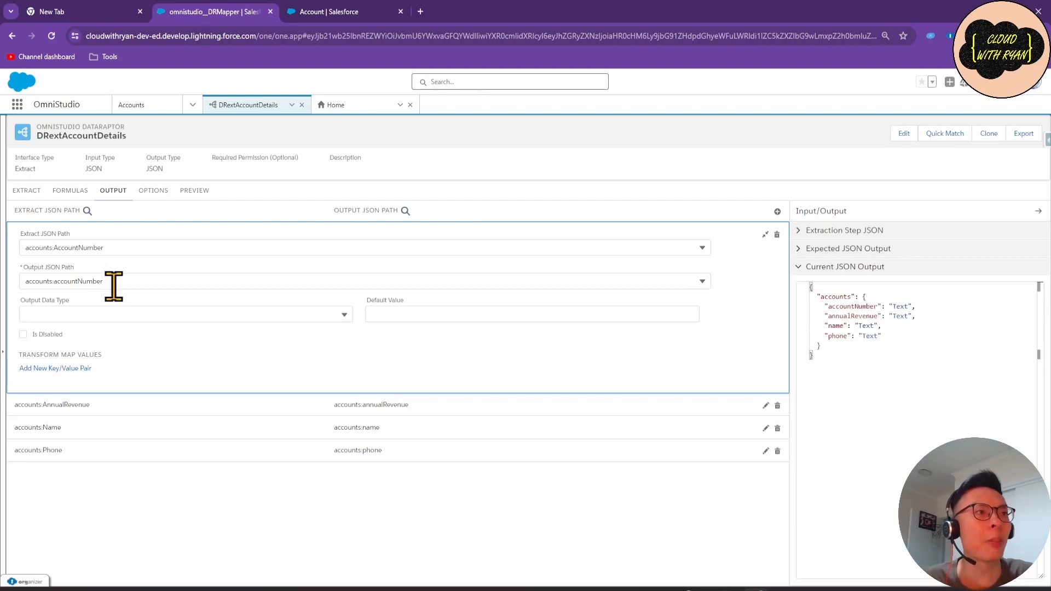
left_click(119, 400)
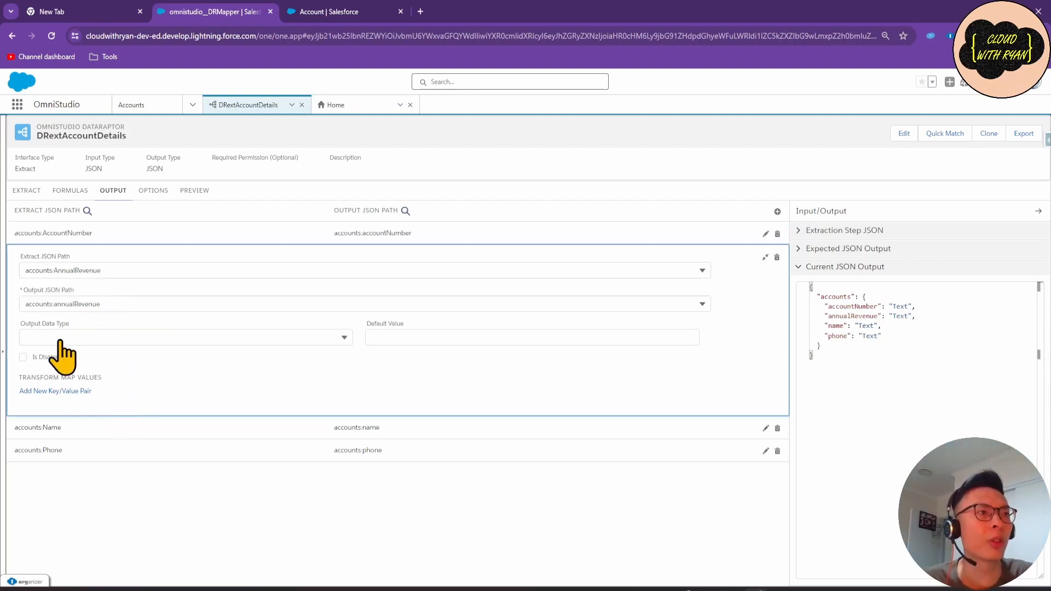
left_click(107, 433)
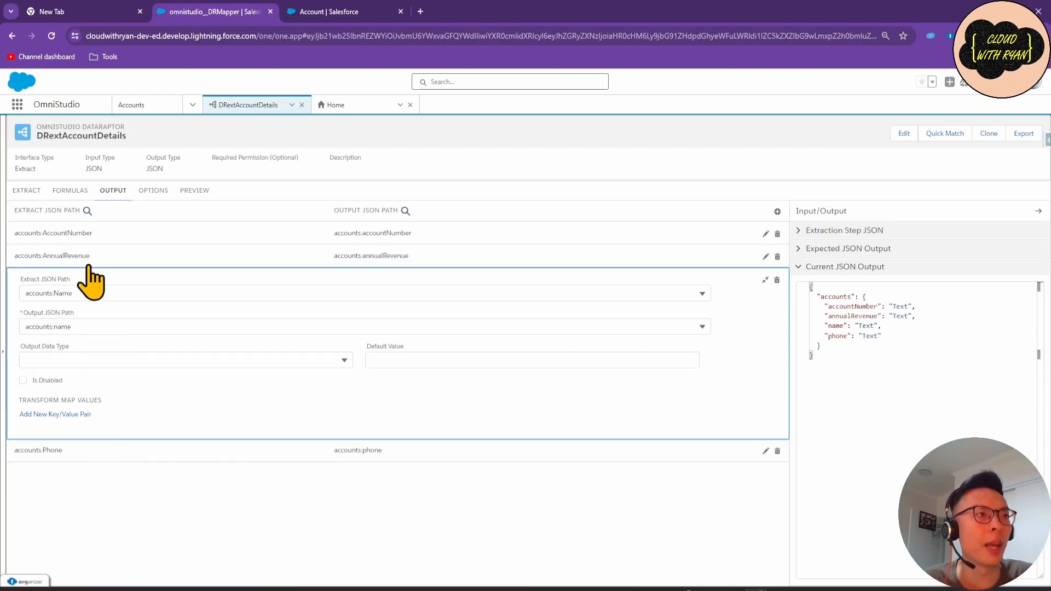
left_click(109, 452)
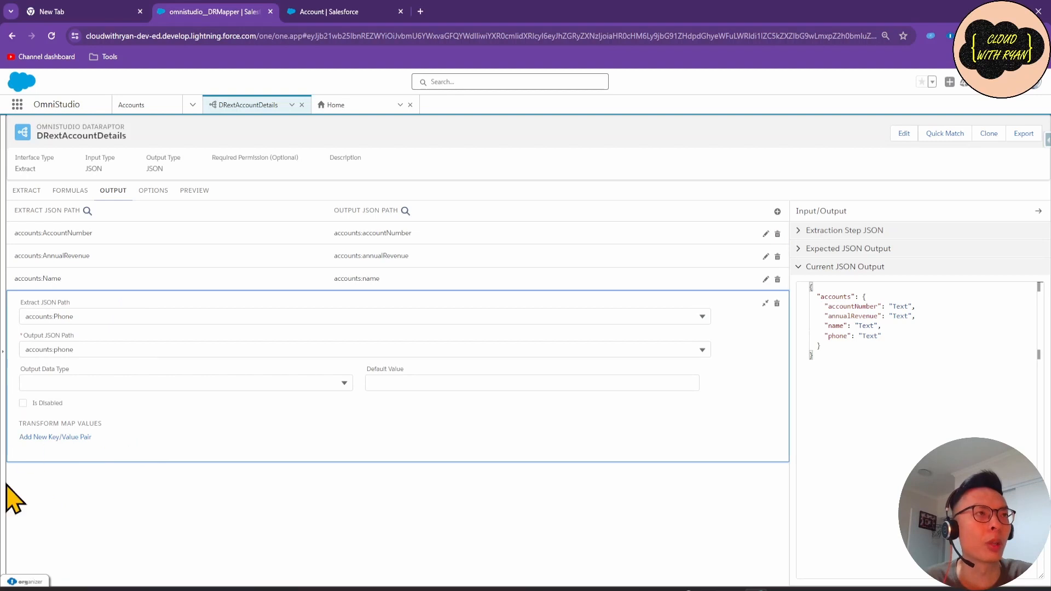
left_click(336, 11)
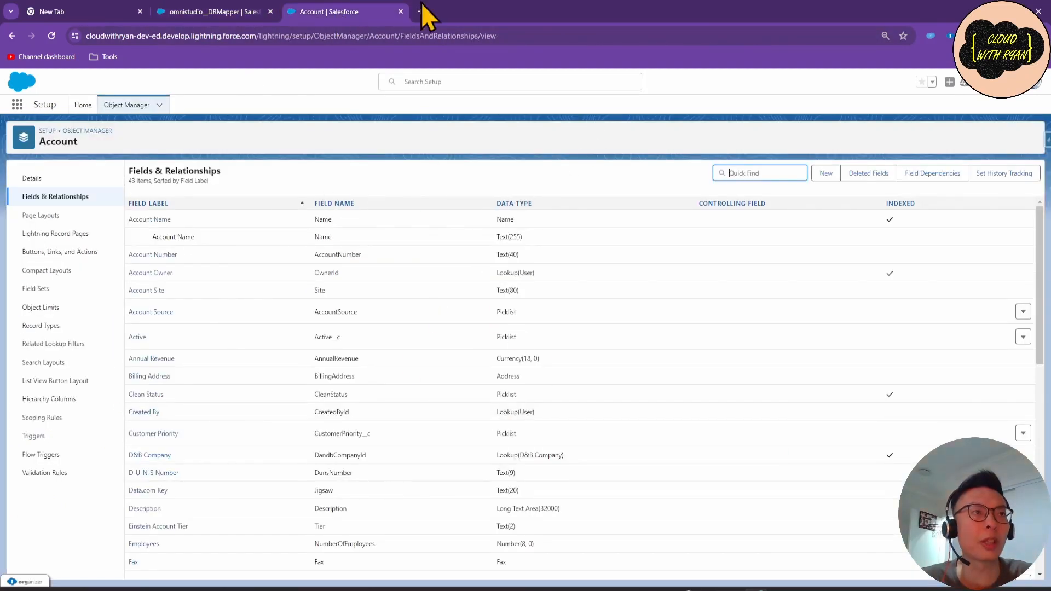
left_click(240, 14)
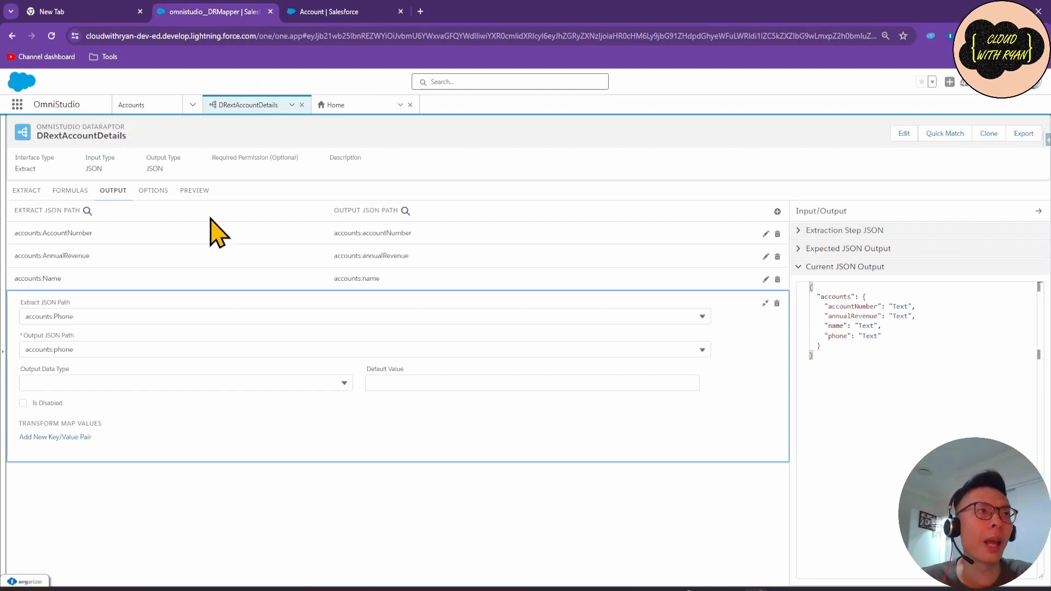
left_click(163, 234)
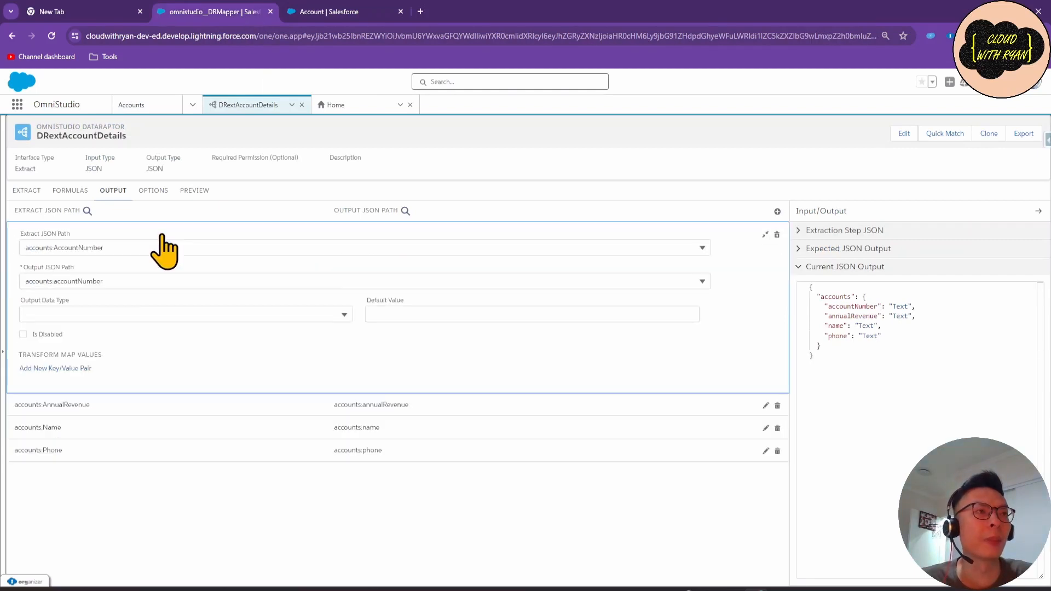
Examine the output data types available for the accounts:AnnualRevenue mapping.
left_click(107, 406)
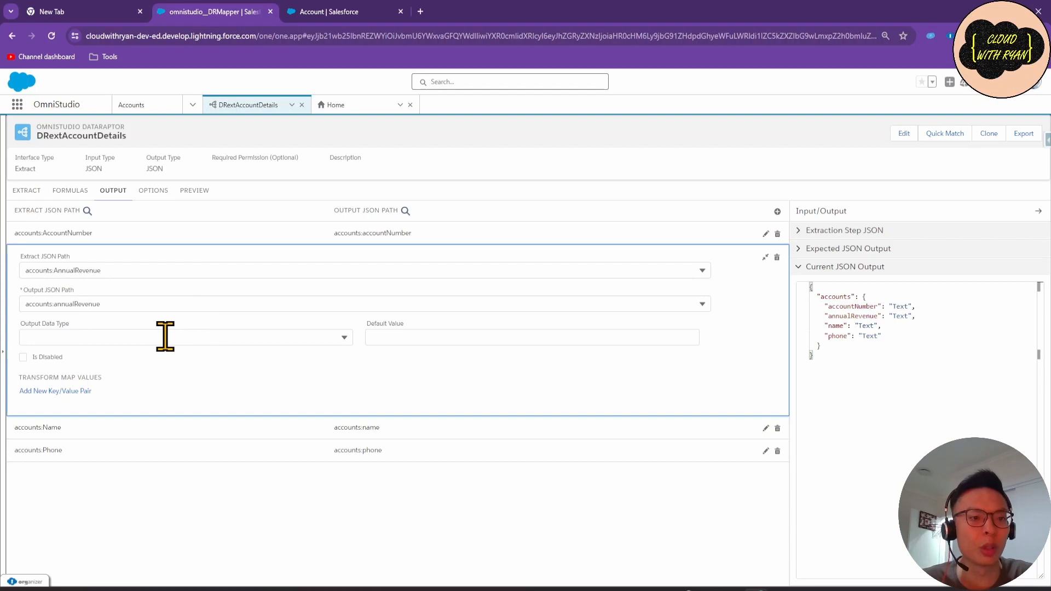
left_click(215, 336)
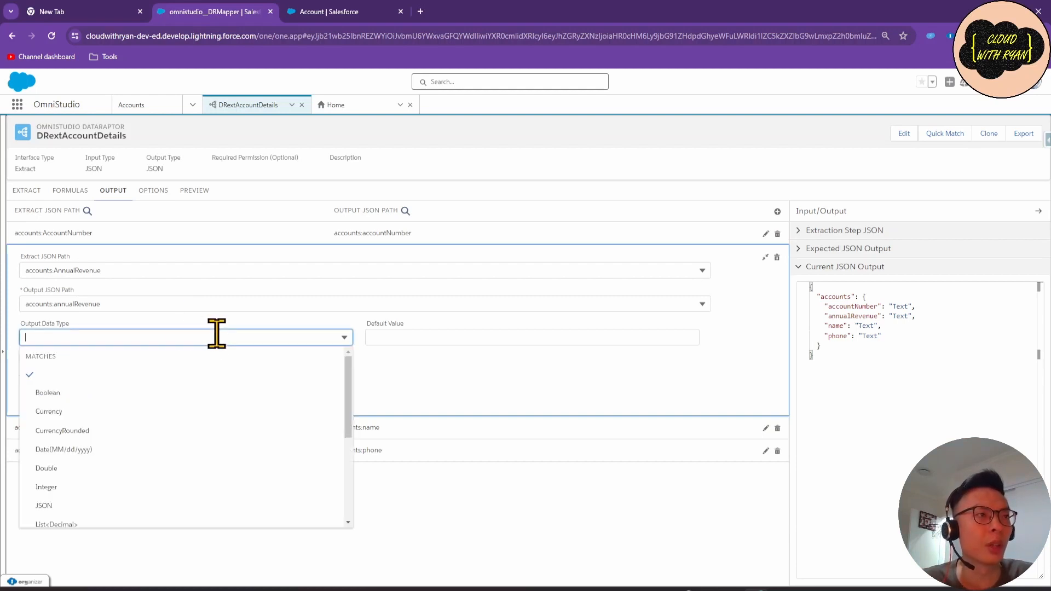
left_click(106, 332)
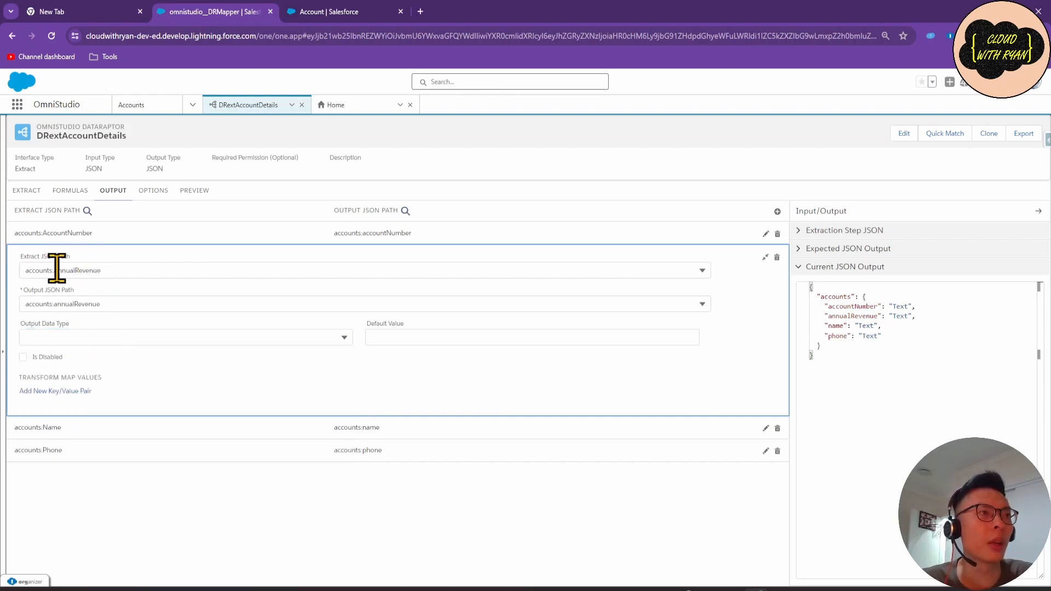
left_click(96, 337)
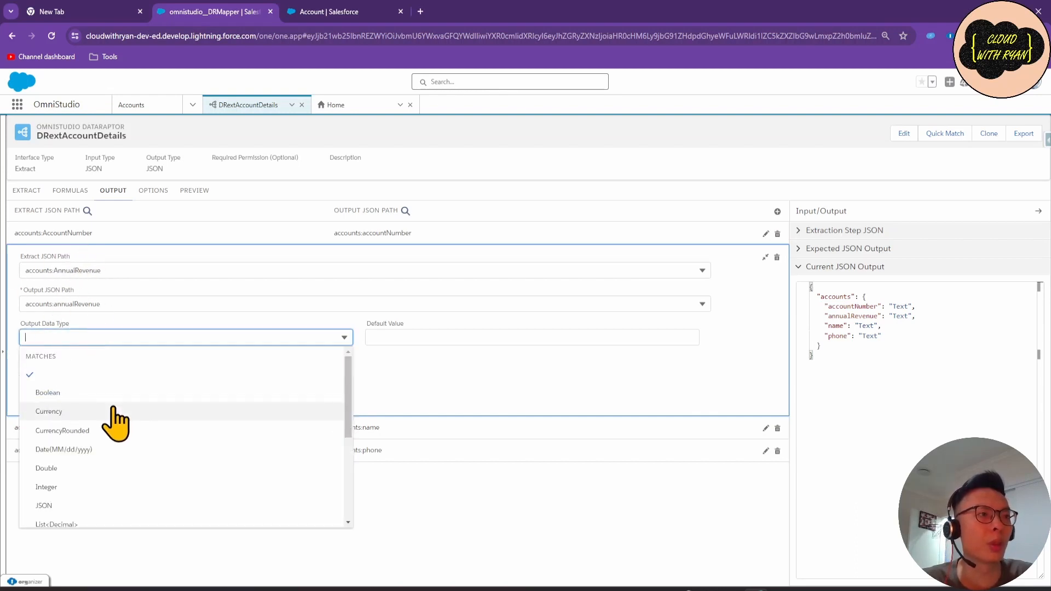
scroll(115, 422, "down", 2)
scroll(115, 421, "up", 2)
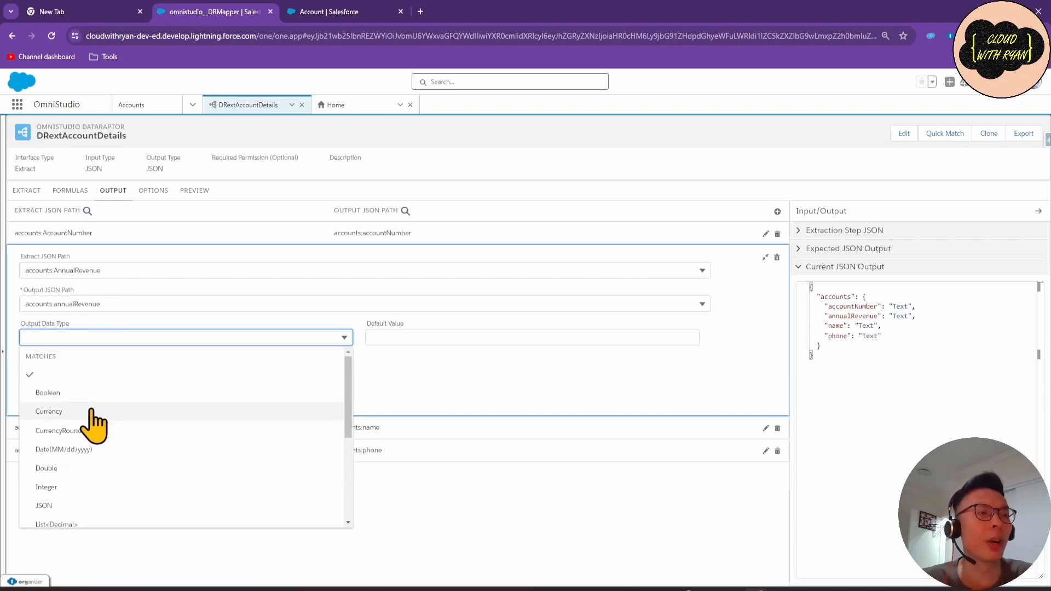
scroll(98, 419, "down", 2)
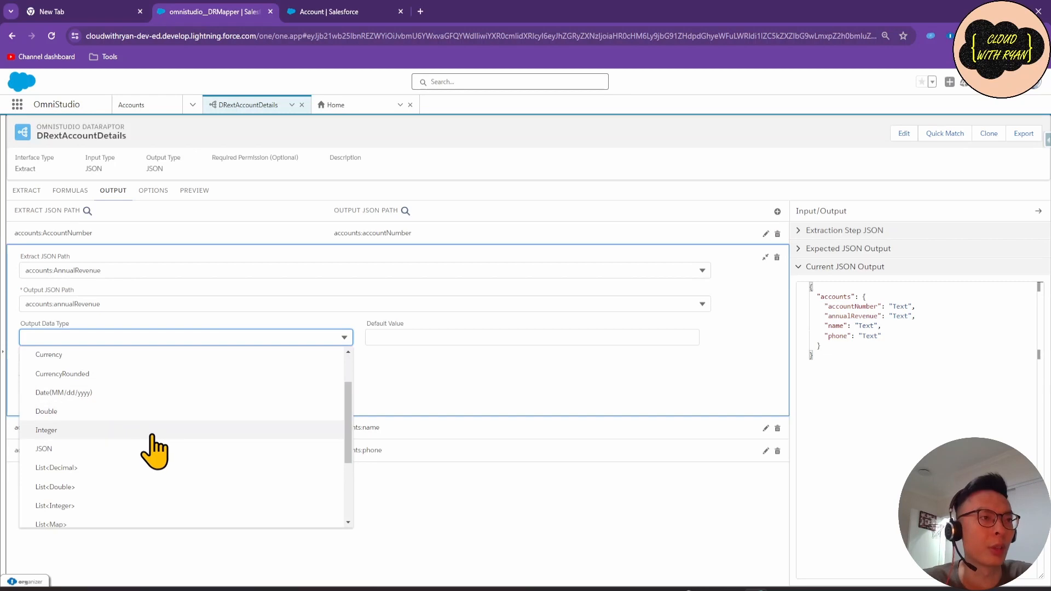
Inspect how the annualRevenue value of the first account is formatted in the preview response.
left_click(195, 190)
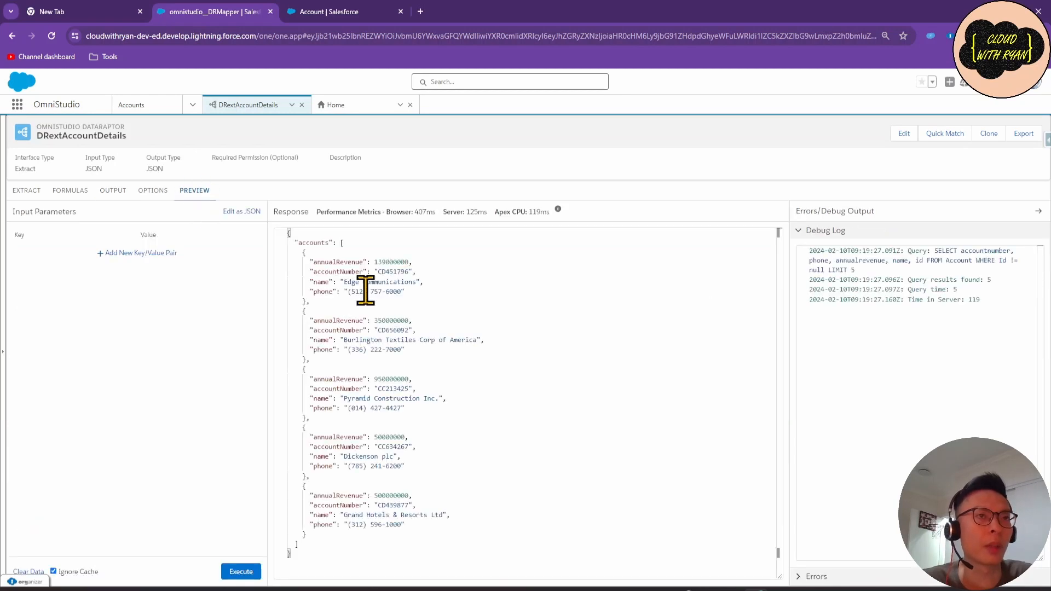
double_click(384, 263)
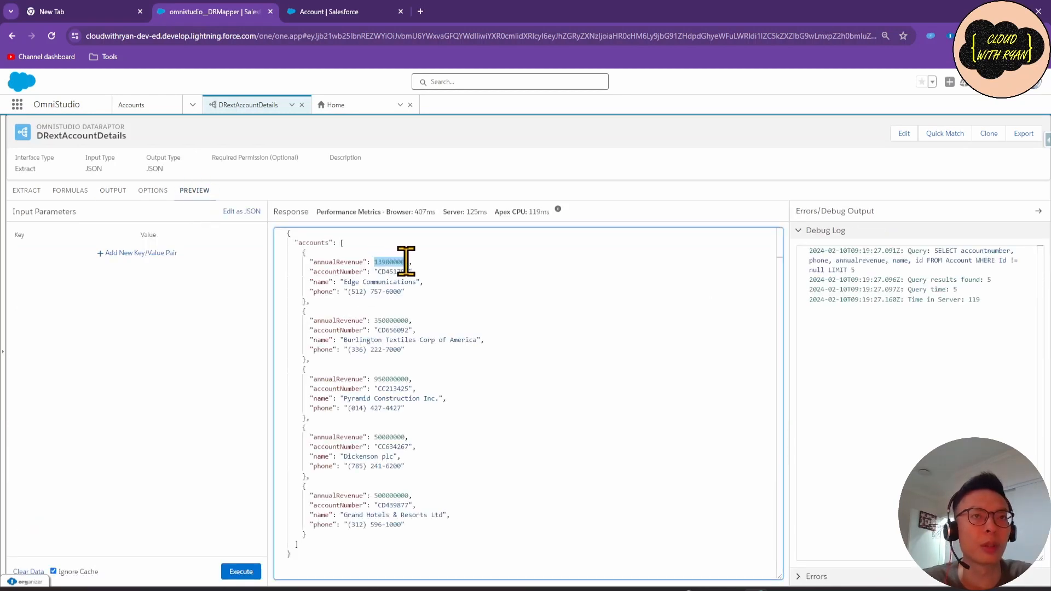
left_click(375, 263)
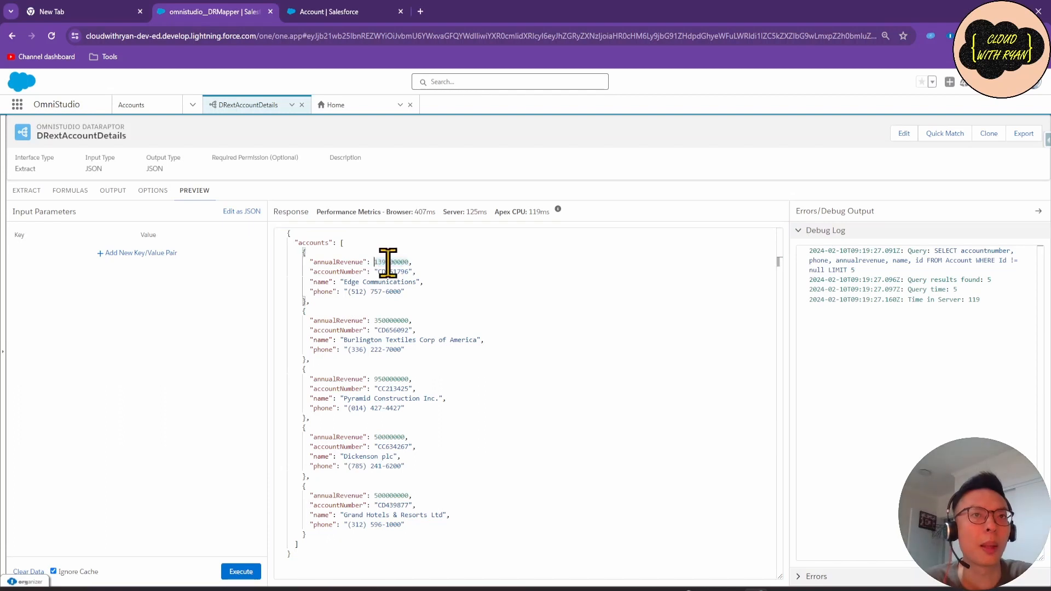
Set the output data type of the accounts:AnnualRevenue mapping to String and execute the preview.
left_click(113, 192)
left_click(93, 255)
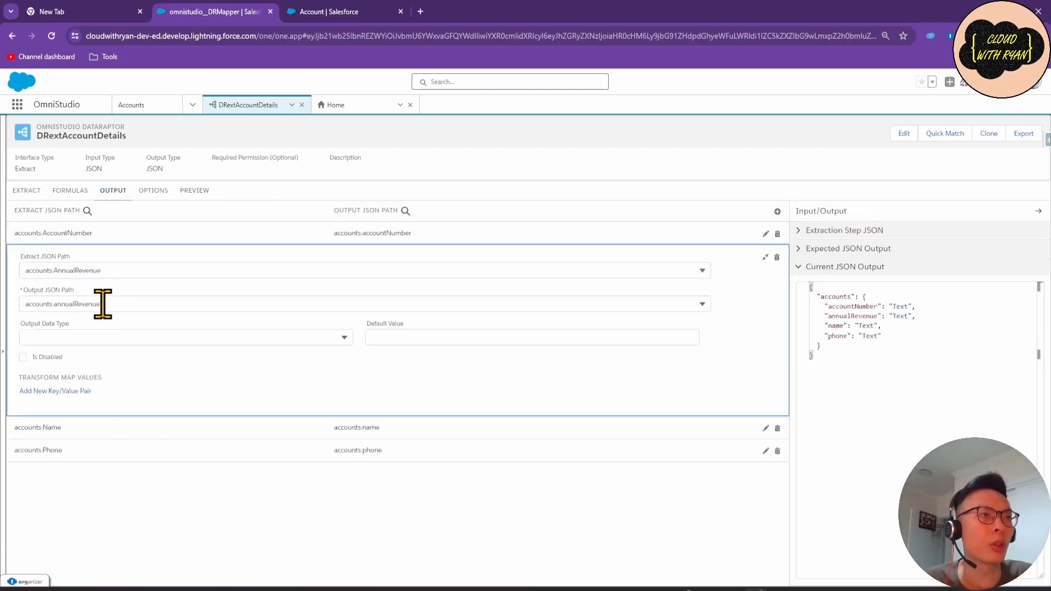
left_click(93, 338)
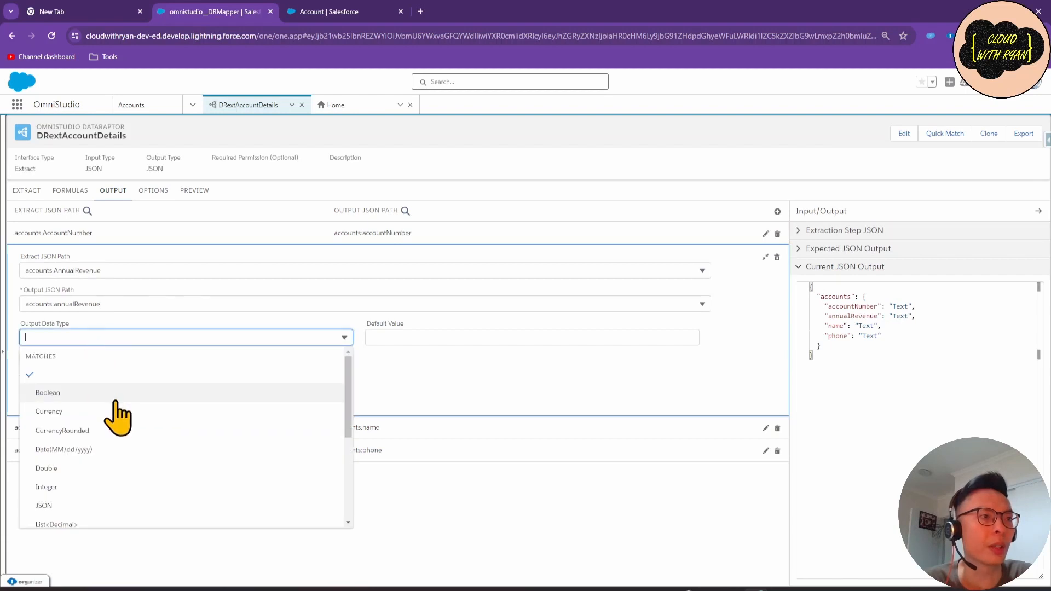
scroll(118, 416, "down", 5)
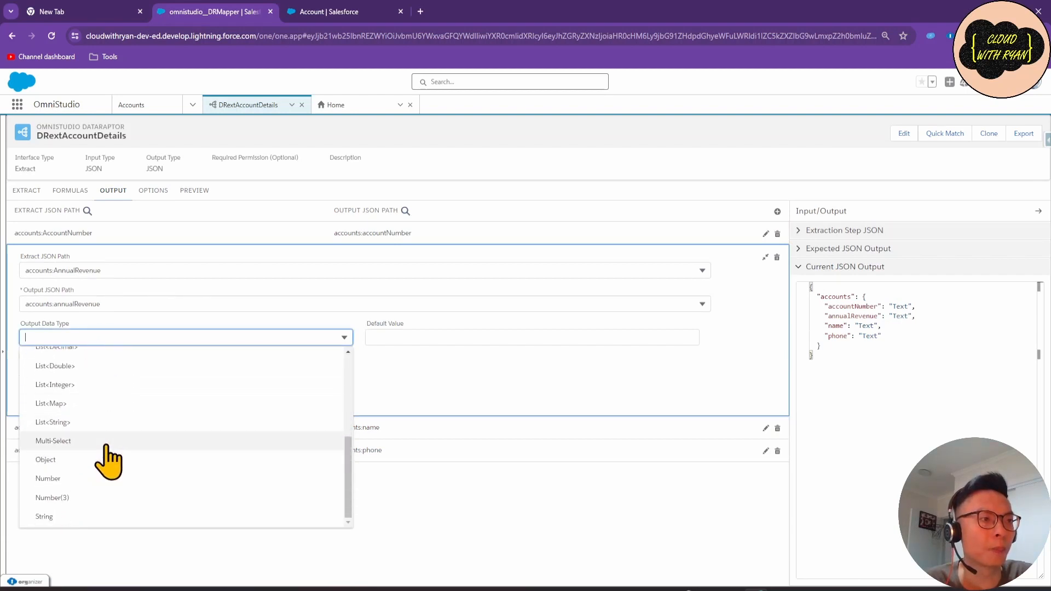
left_click(46, 516)
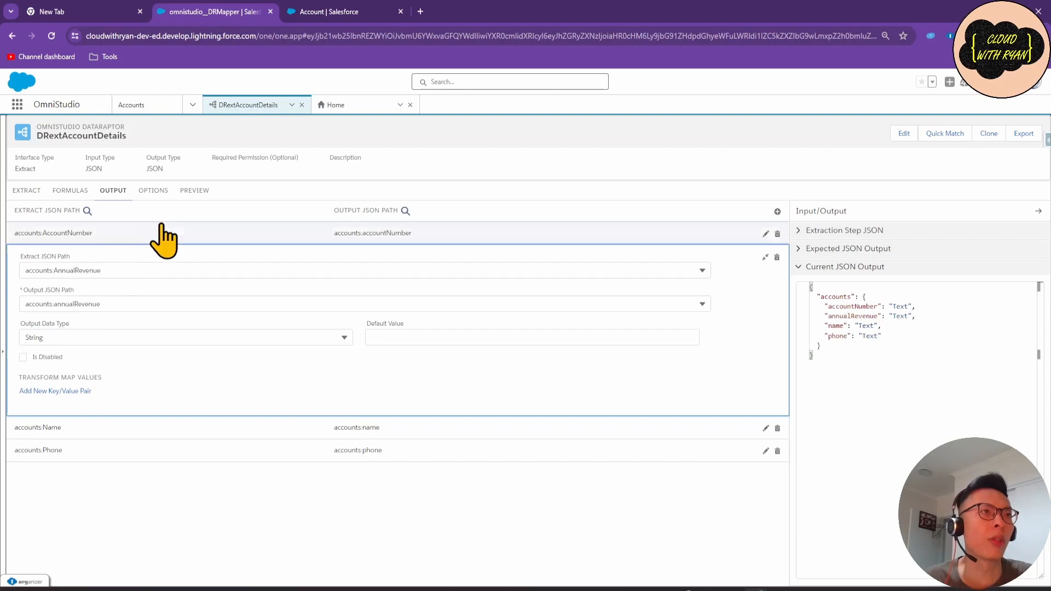
left_click(195, 192)
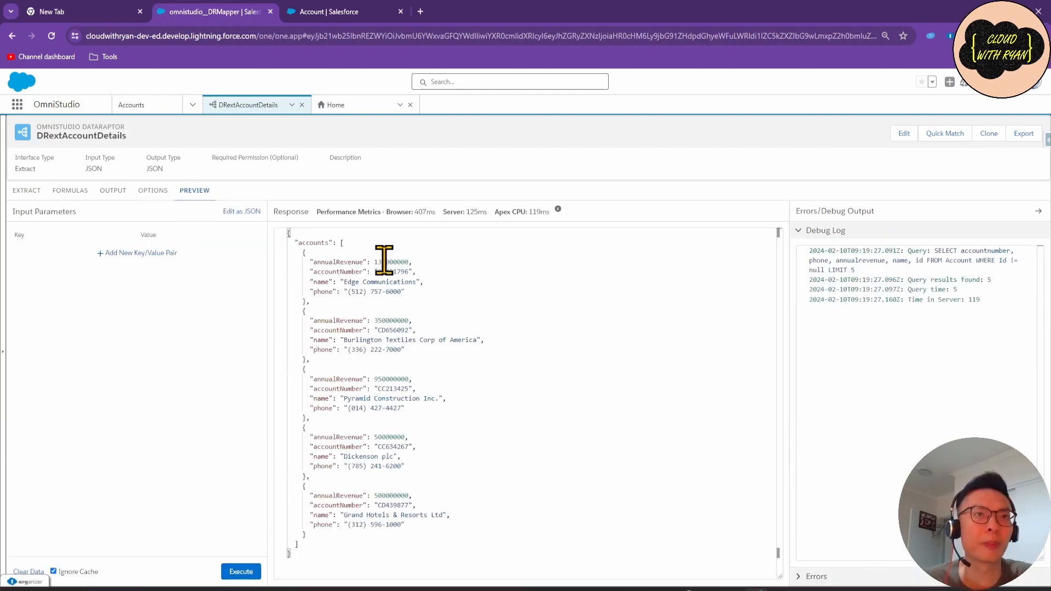
left_click(244, 571)
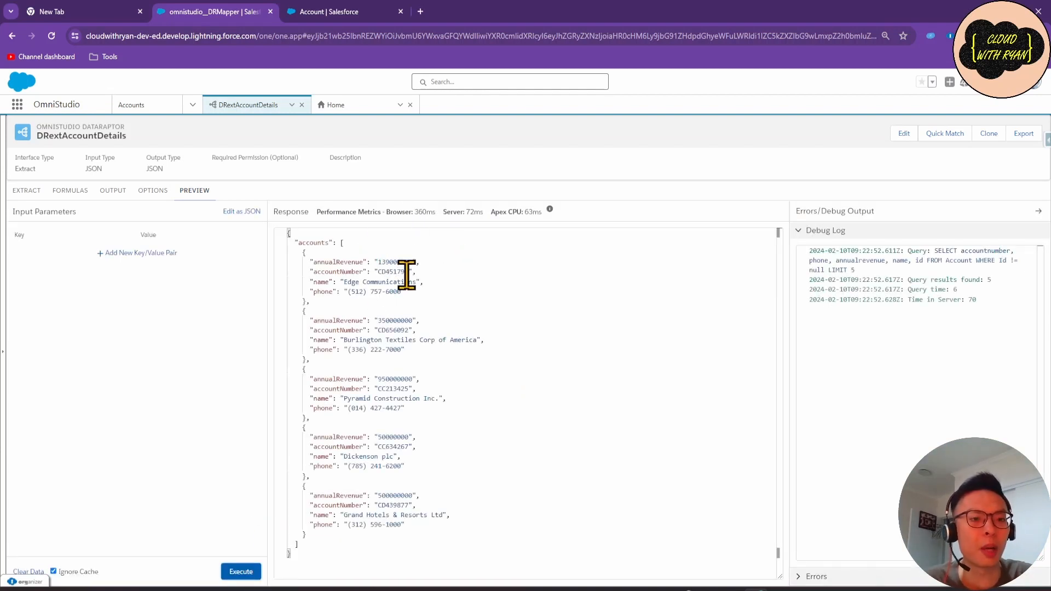
Reset the output data type of the accounts:AnnualRevenue mapping to blank.
left_click(115, 190)
left_click(100, 258)
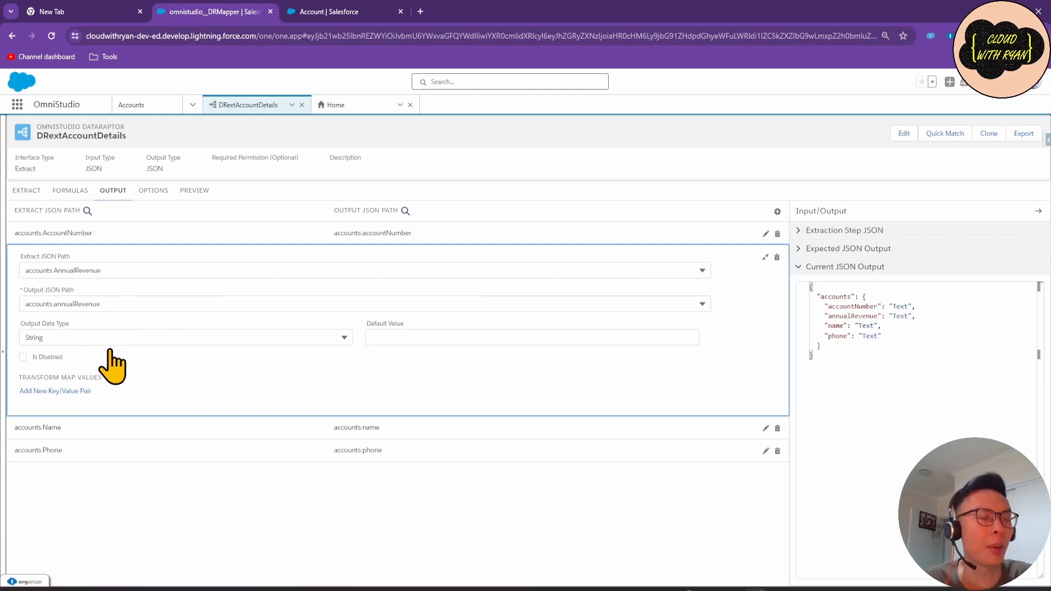
left_click(165, 340)
scroll(137, 384, "up", 5)
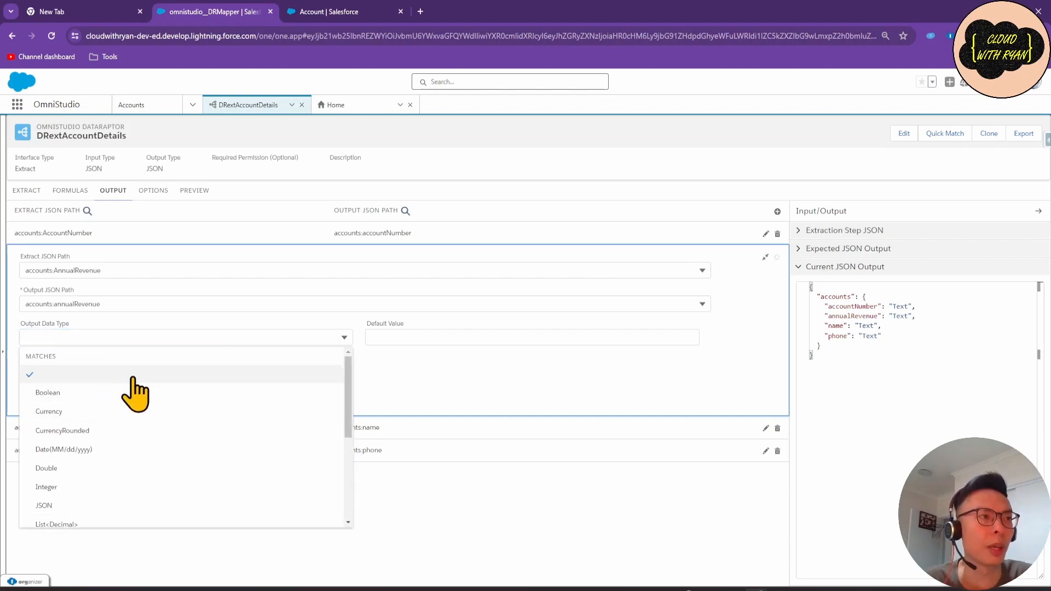
left_click(290, 564)
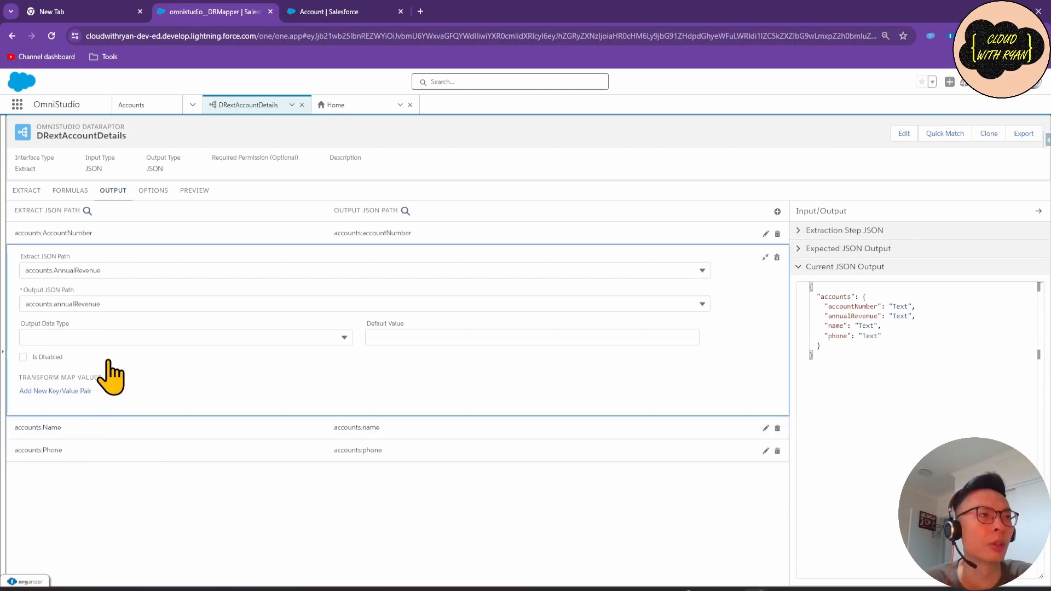
Set the output data type of the accounts:Name mapping to Integer.
left_click(102, 427)
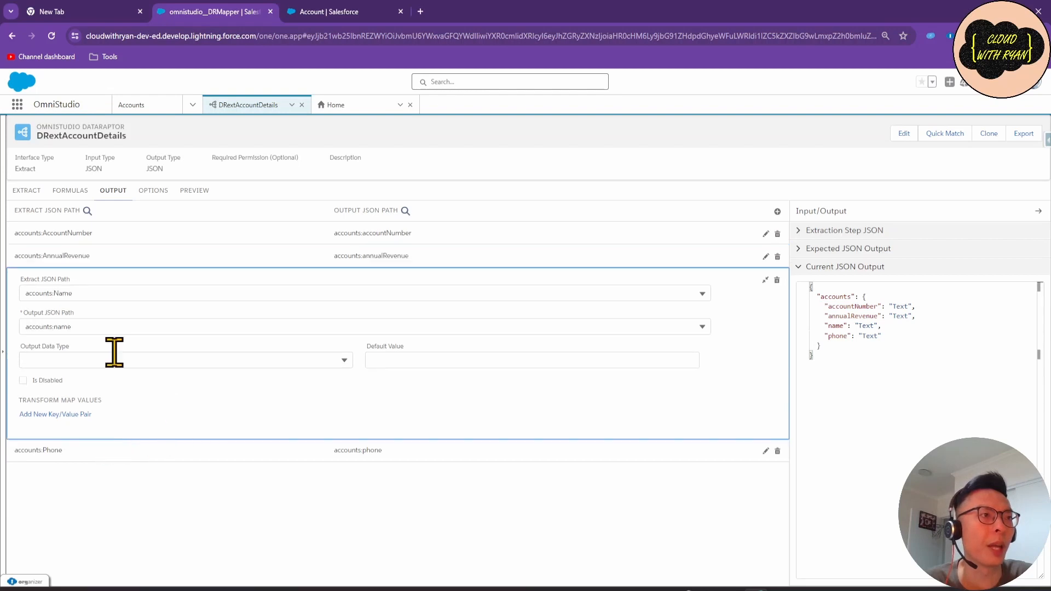
left_click(116, 361)
scroll(141, 417, "down", 3)
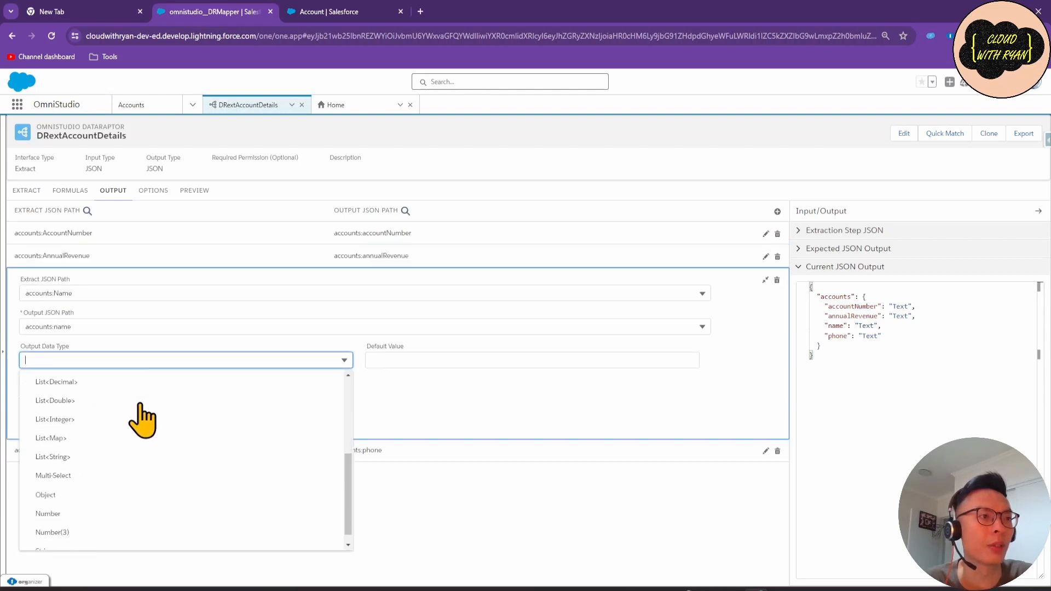
scroll(141, 417, "up", 4)
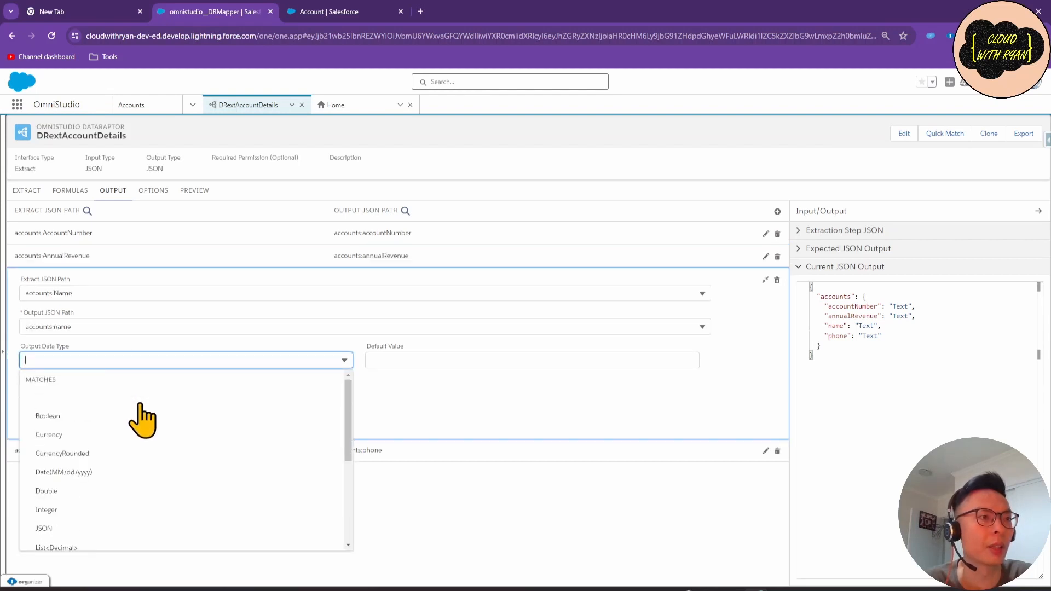
left_click(103, 515)
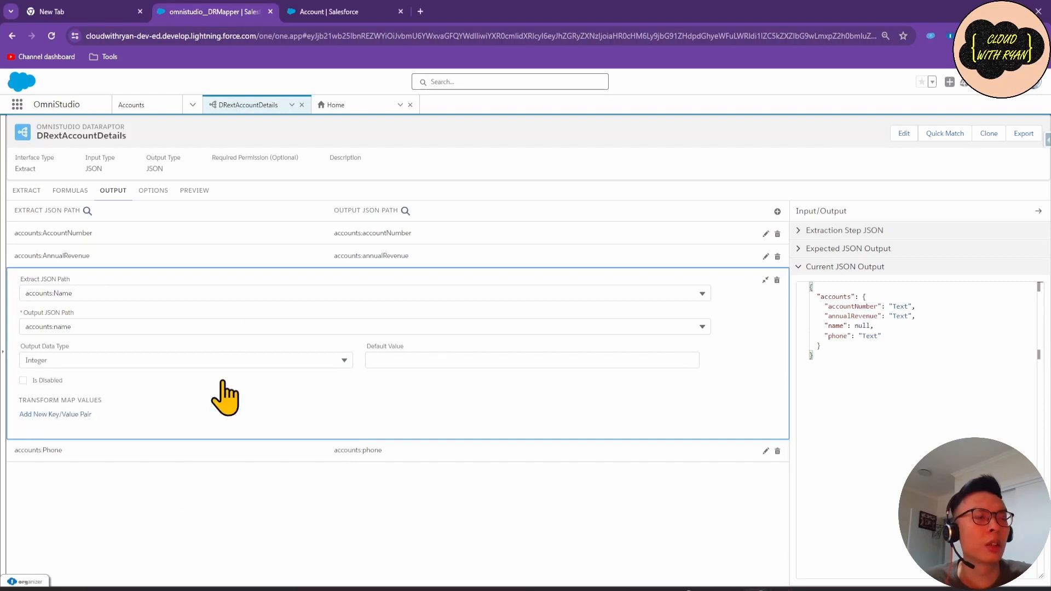
Examine the first account's name in the existing preview response and execute the preview with the Integer name mapping.
left_click(194, 191)
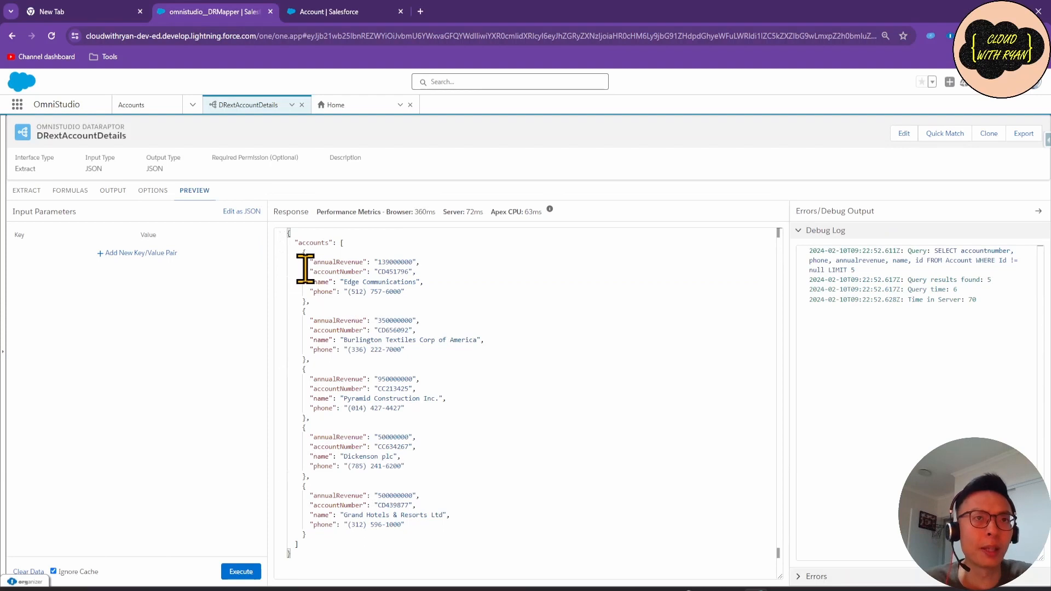
left_click_drag(310, 283, 431, 281)
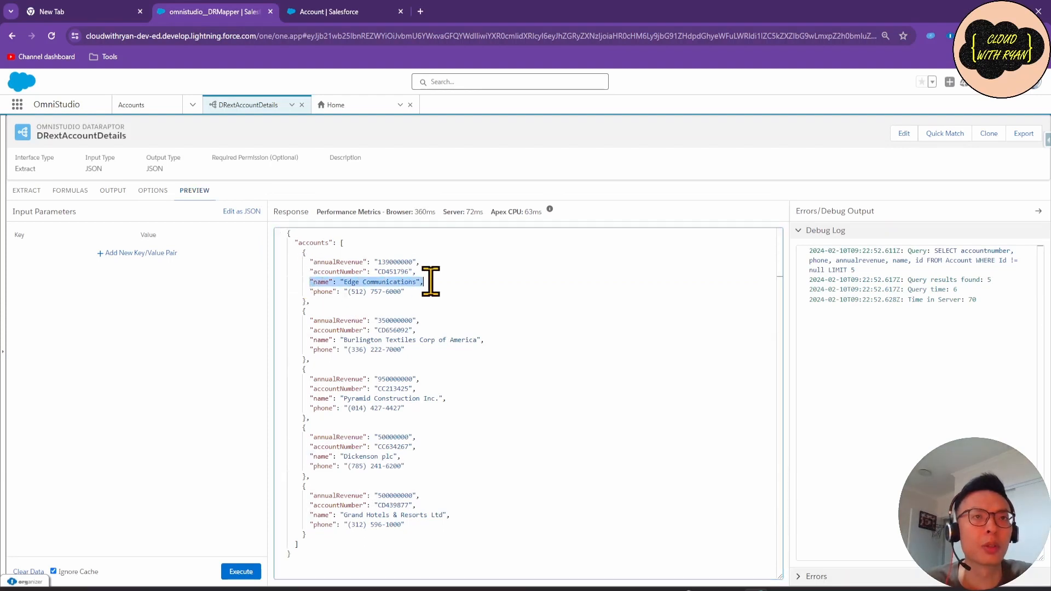
left_click(412, 282)
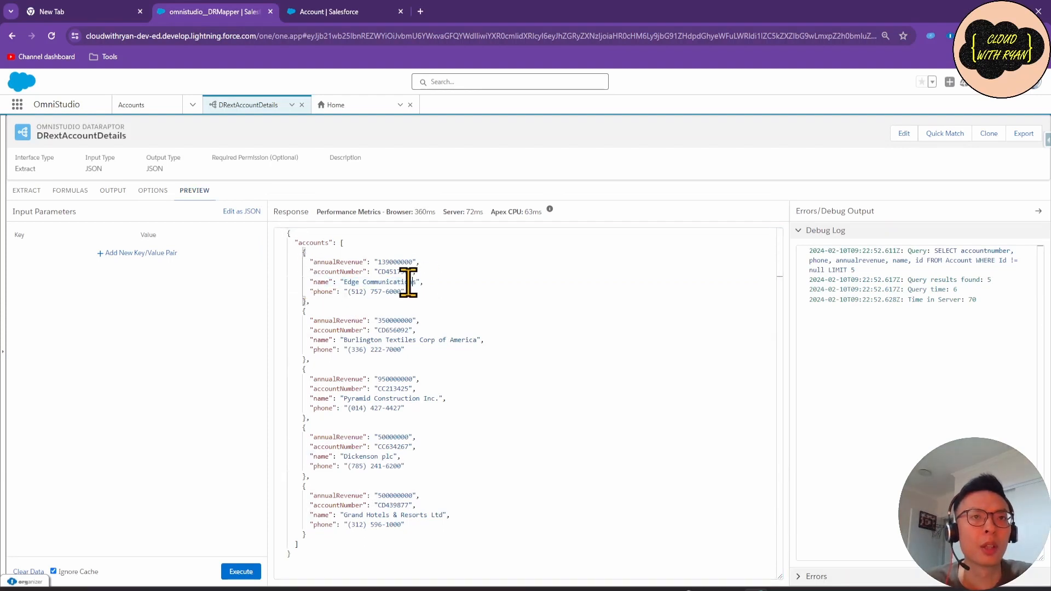
left_click(236, 571)
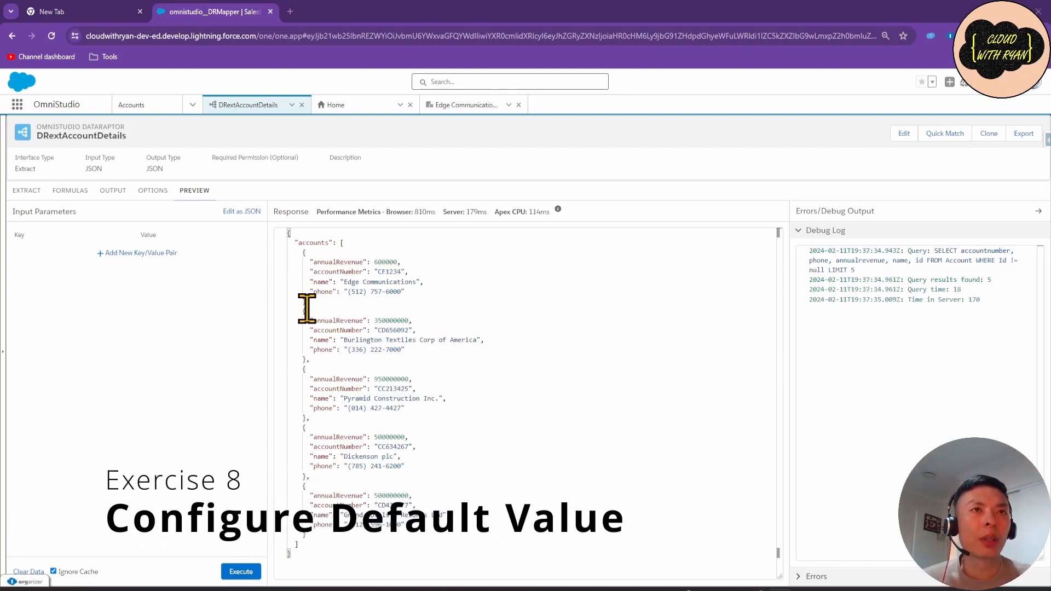
Open the default value of the accounts:AccountNumber mapping and examine the first account's accountNumber in the preview response.
left_click(108, 193)
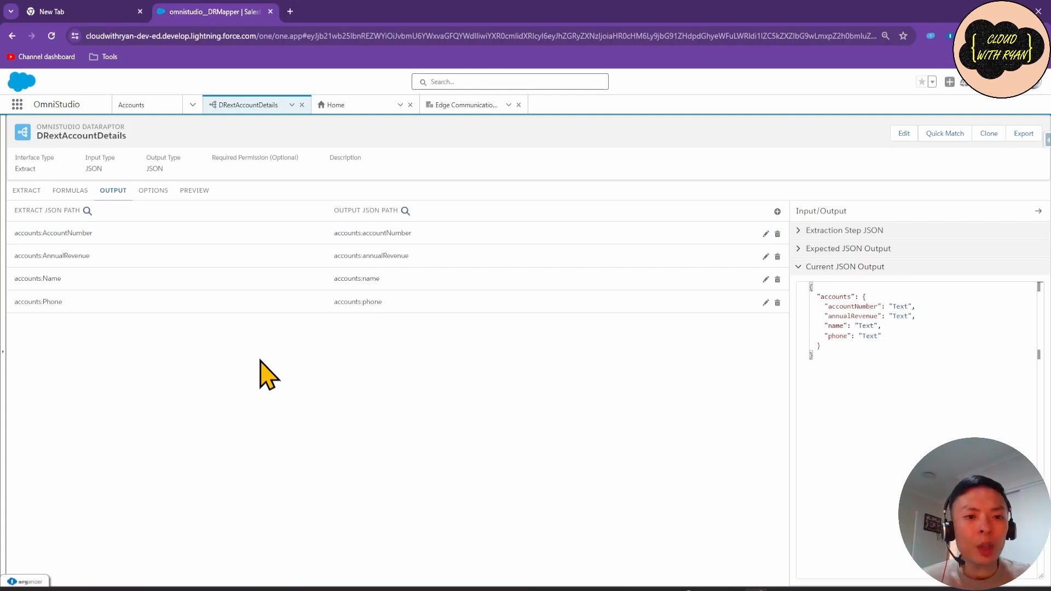
left_click(286, 231)
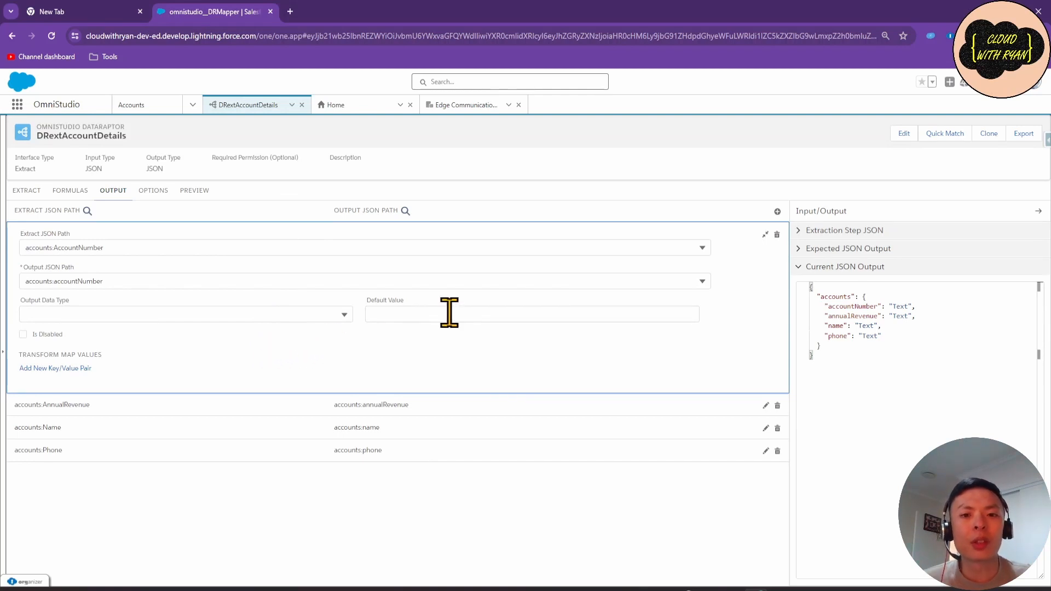
left_click(396, 314)
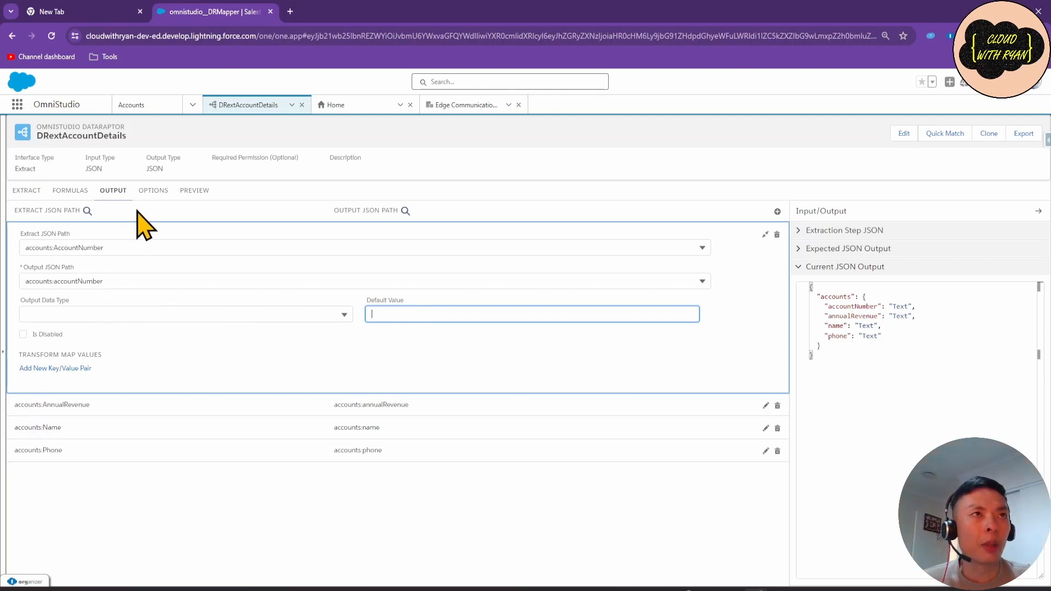
left_click(193, 191)
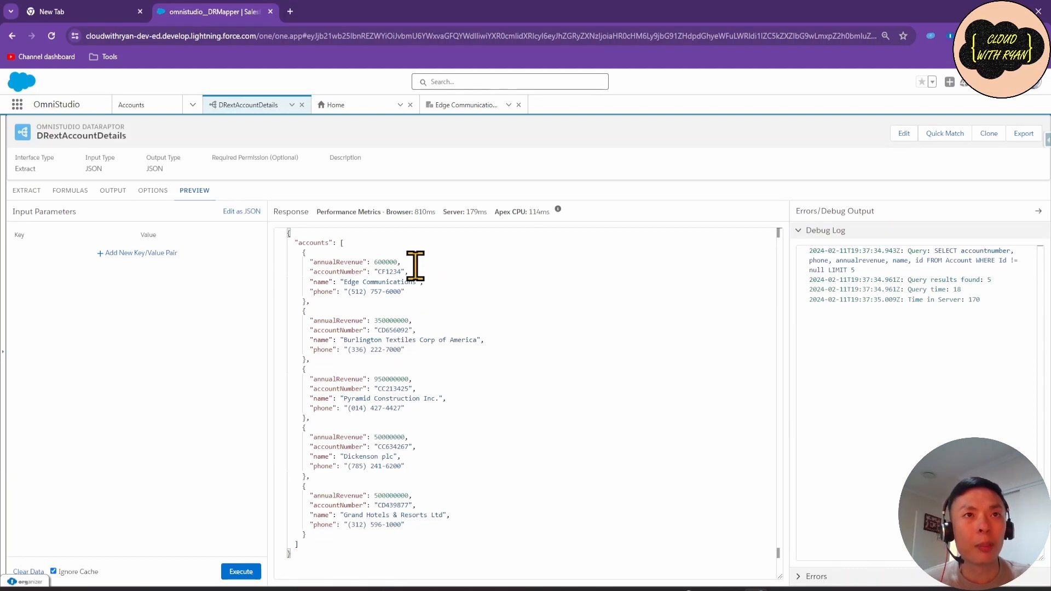
left_click_drag(309, 271, 411, 270)
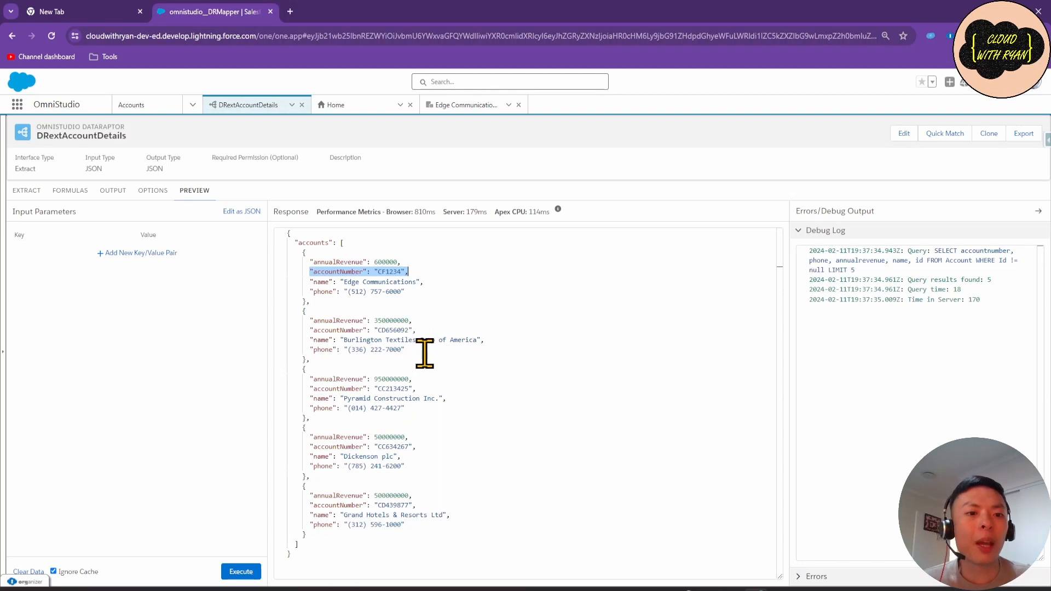
Open the Edge Communications account in a separate browser tab, clear its Account Number and save the record.
right_click(244, 17)
left_click(292, 102)
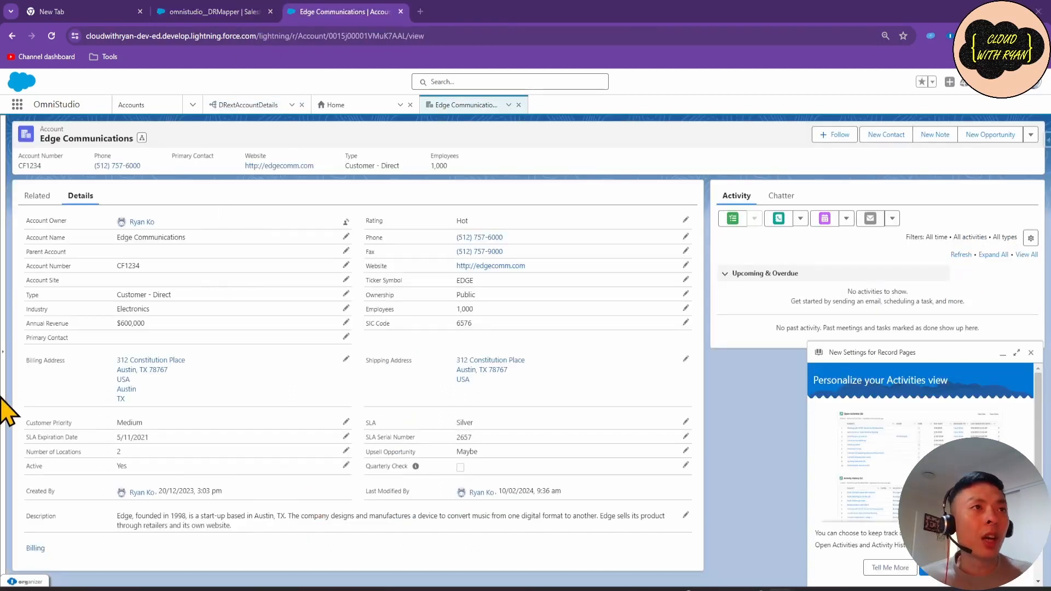
left_click(346, 267)
double_click(216, 263)
key("BackSpace")
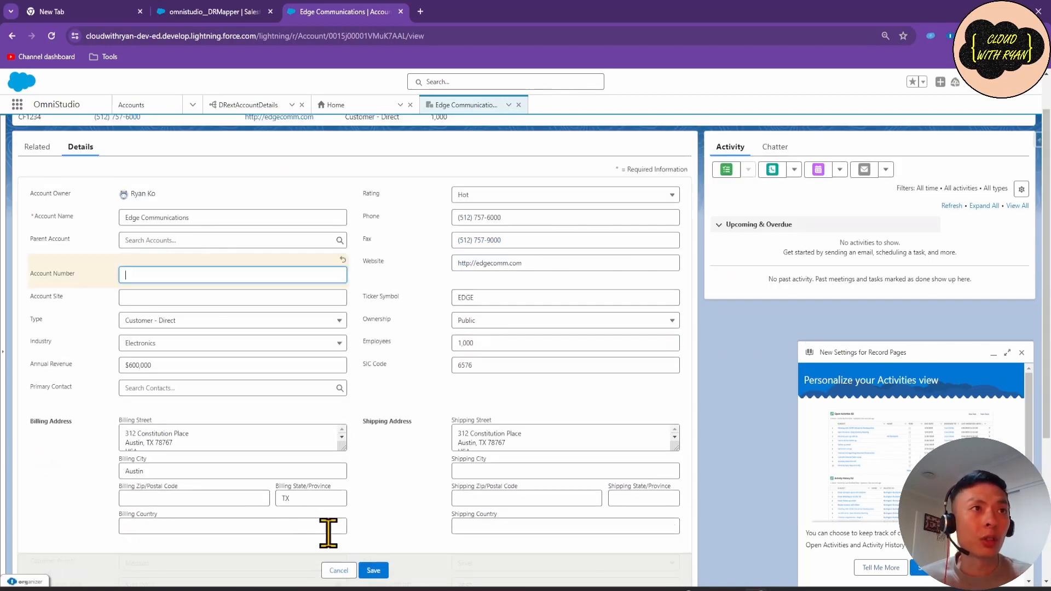
left_click(380, 571)
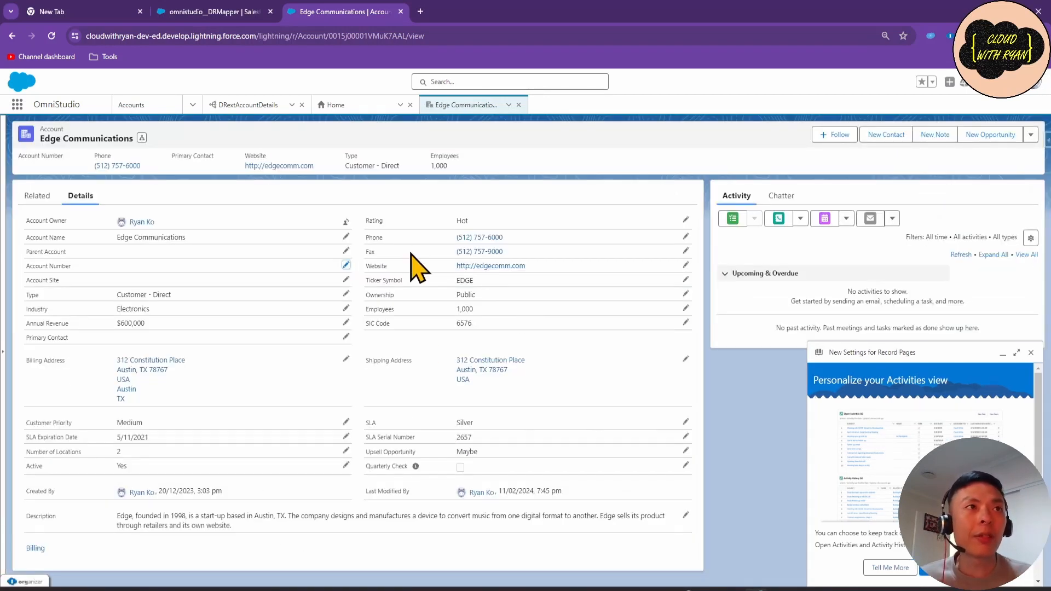
Return to DRextAccountDetails and enter a default account number for the accounts:AccountNumber output mapping.
left_click(199, 11)
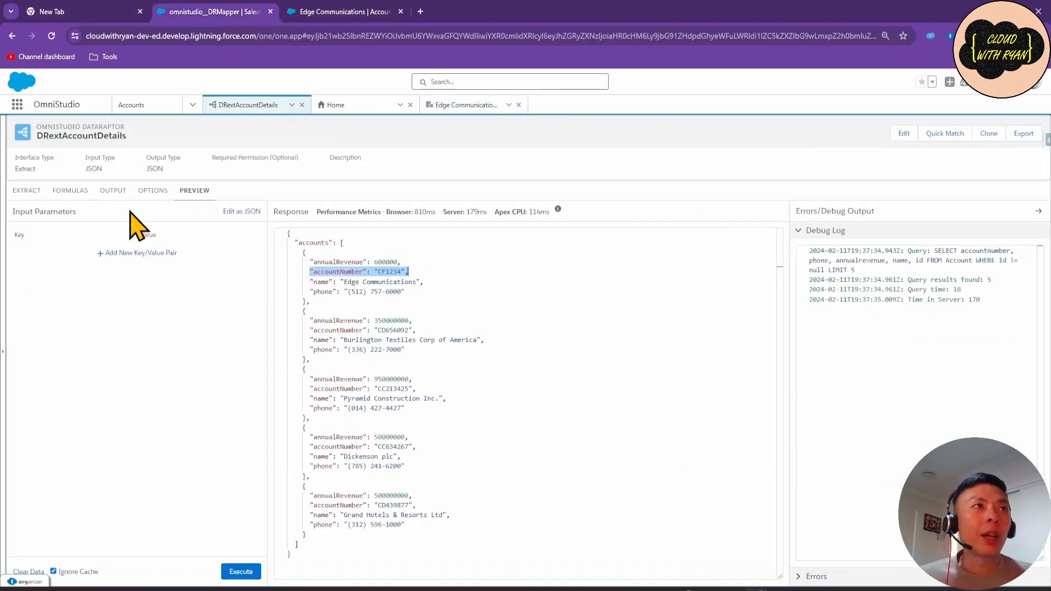
left_click(113, 190)
left_click(455, 235)
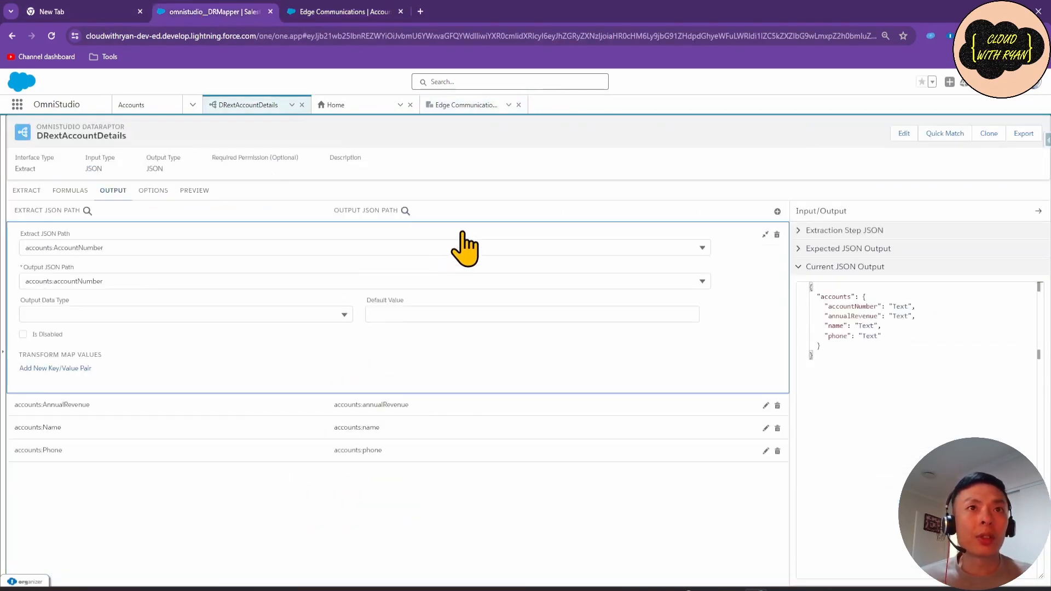
left_click(449, 310)
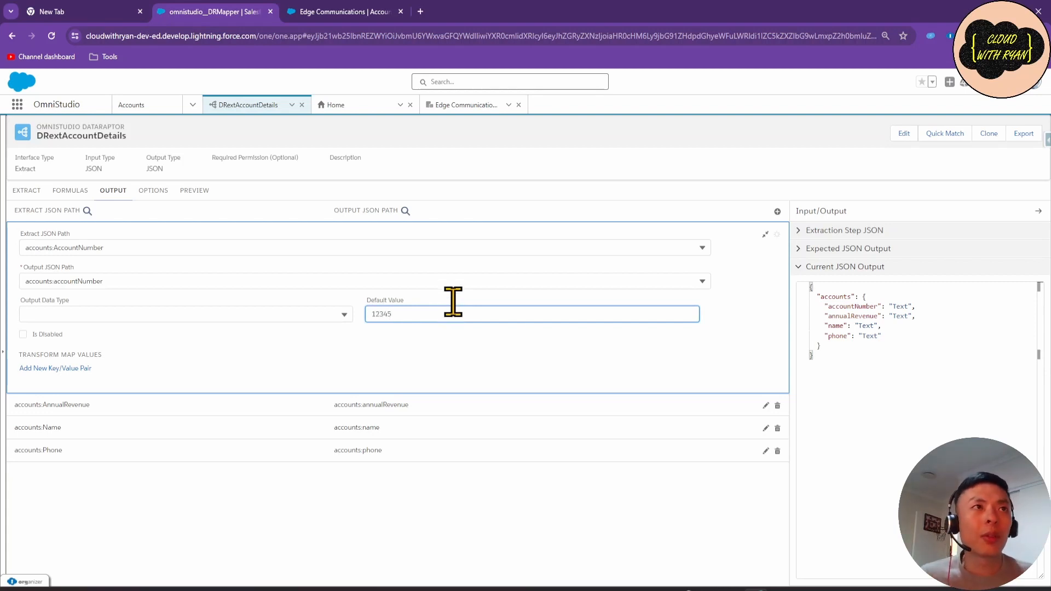
Execute the preview with the default value configured and examine the accountNumber of Edge Communications.
left_click(194, 191)
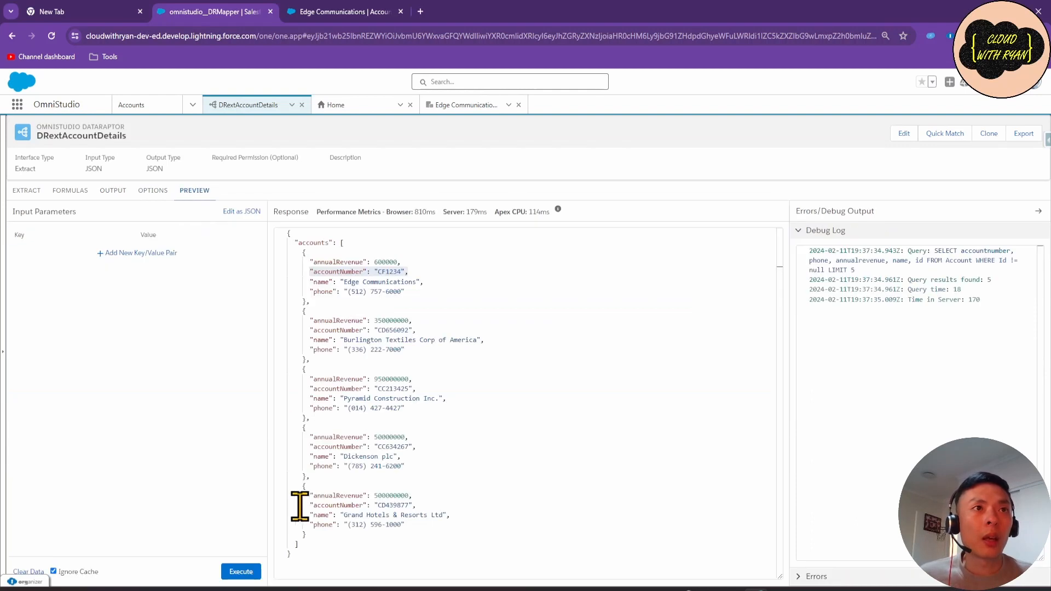
left_click(241, 572)
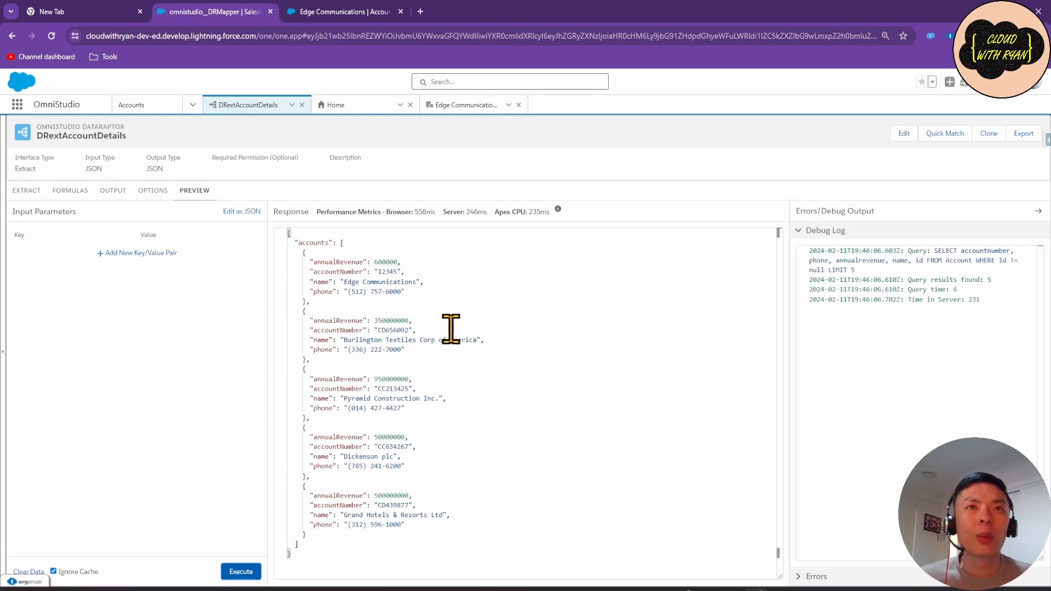
left_click(323, 274)
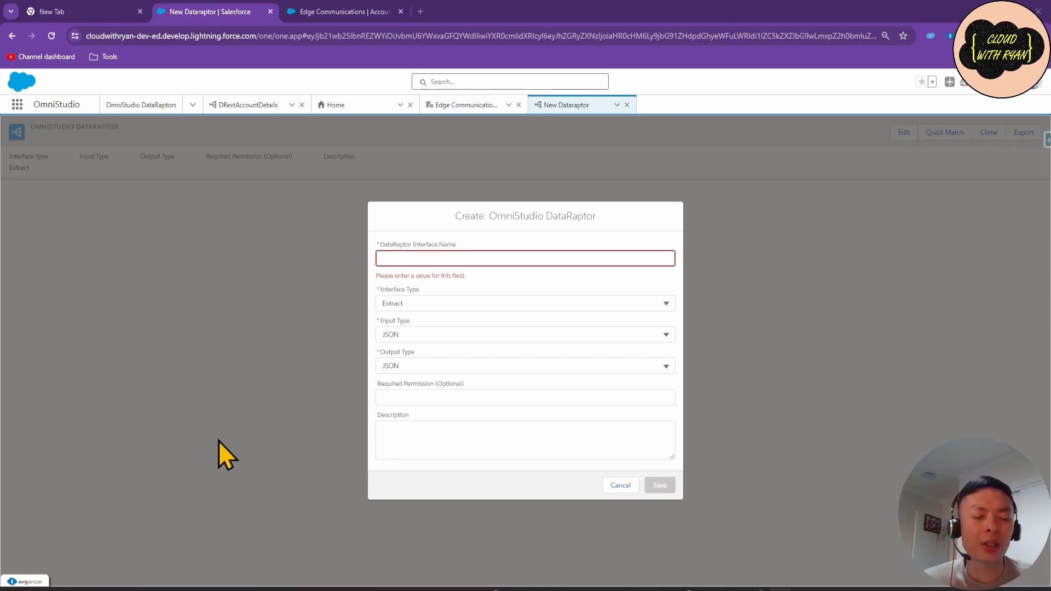
Create an Extract DataRaptor named DRextAccountContactDetails with JSON input and output types.
left_click(441, 257)
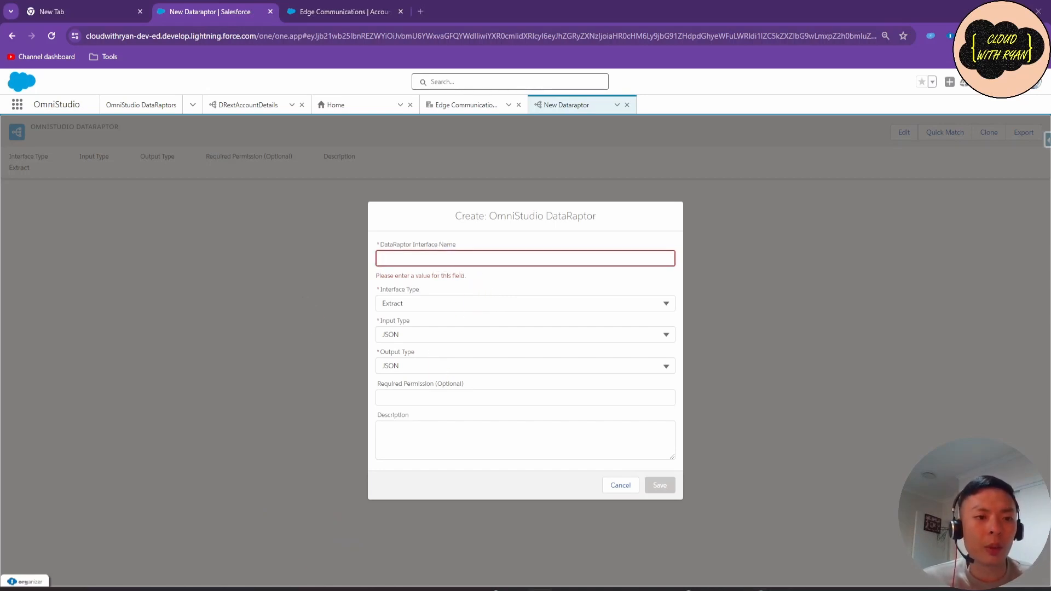
left_click(412, 255)
type("DRextAccountContactDetails")
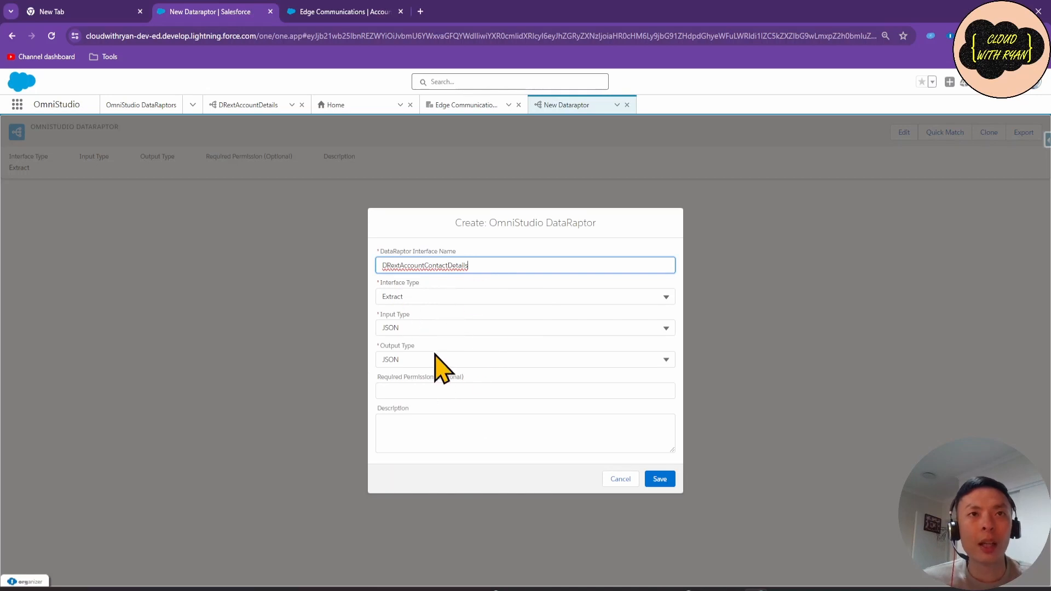
left_click(660, 480)
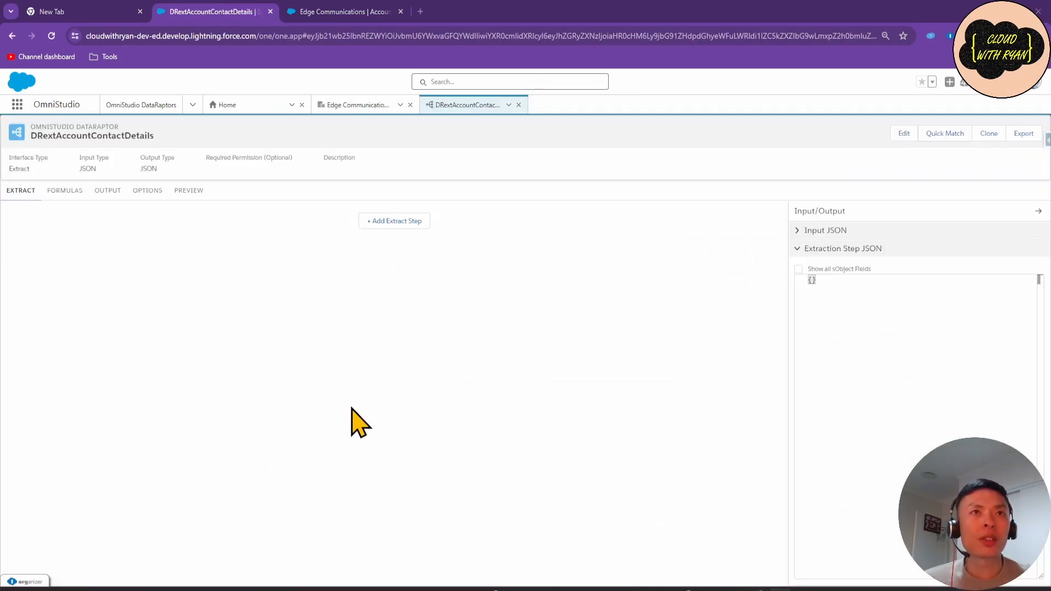
Add an extract step for the Account object with the extract output path accounts.
left_click(412, 223)
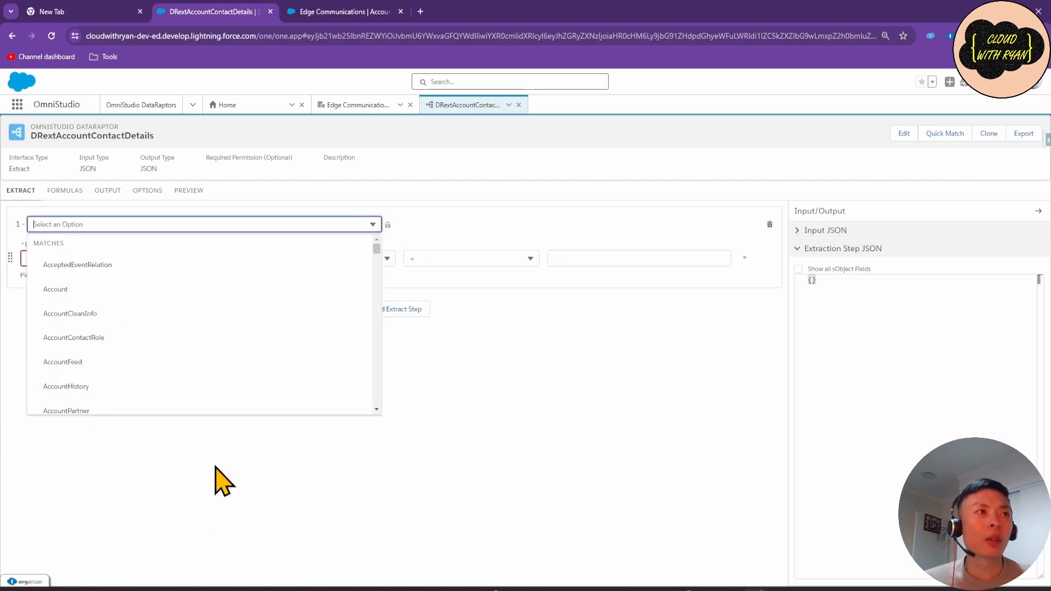
left_click(106, 293)
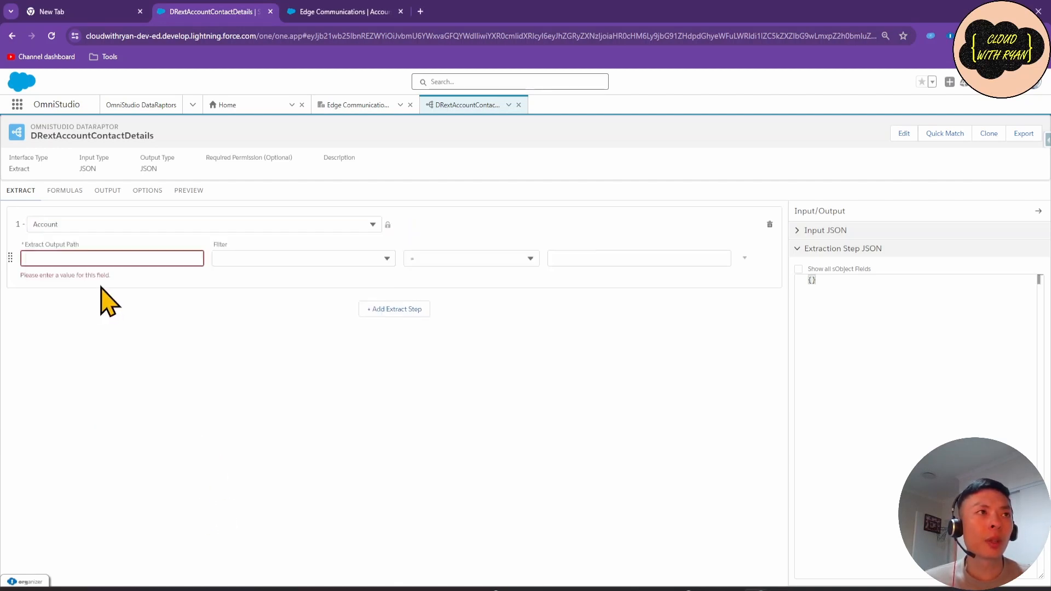
left_click(87, 259)
type("acco")
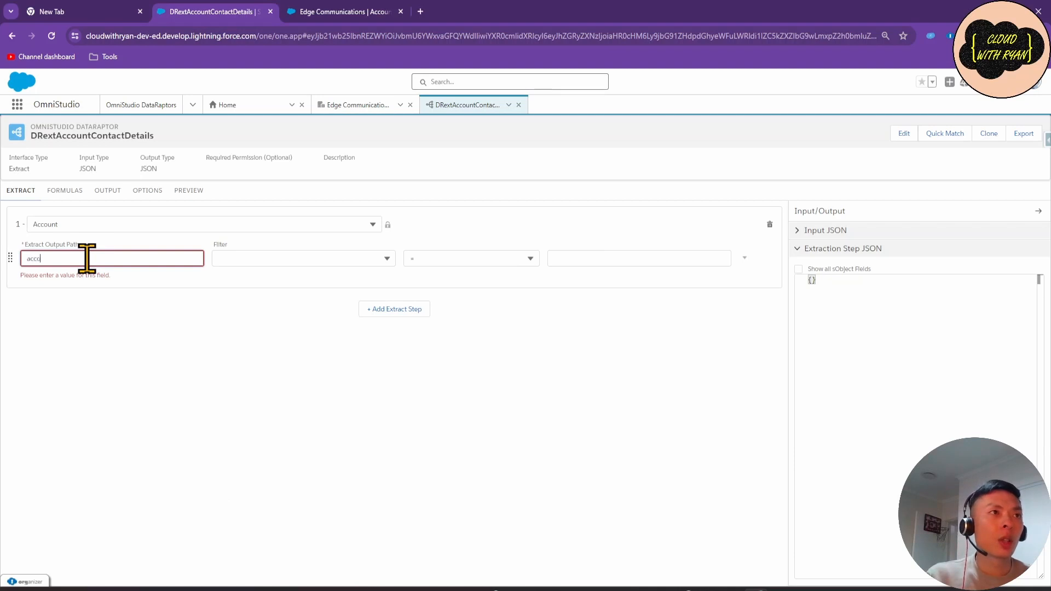
type("unts")
left_click(122, 276)
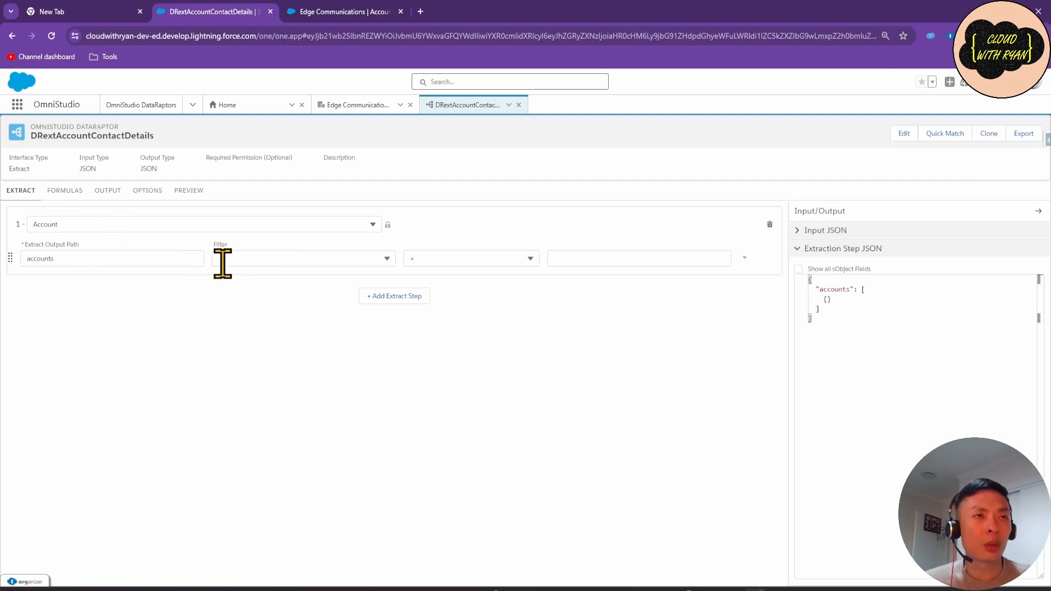
Set the Account extract step's filter to Id <> "$vlocity.null".
left_click(251, 258)
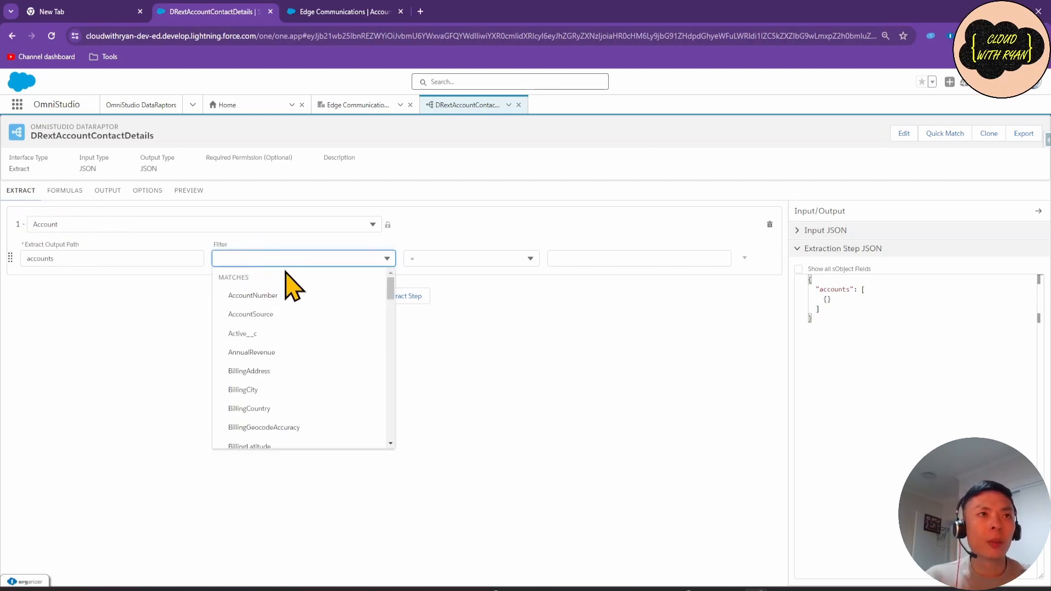
type("Id")
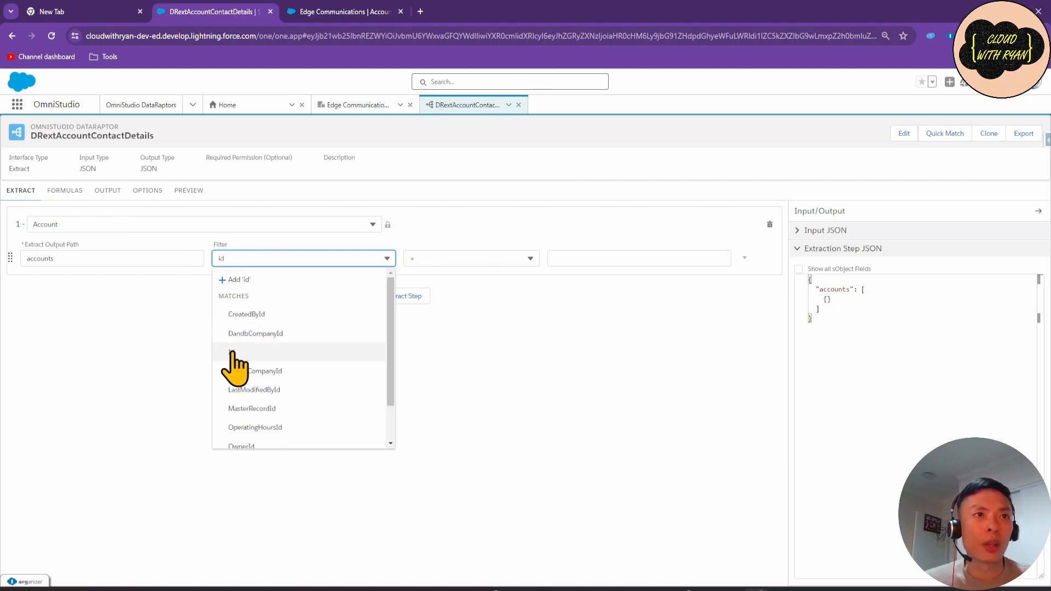
left_click(235, 348)
left_click(450, 259)
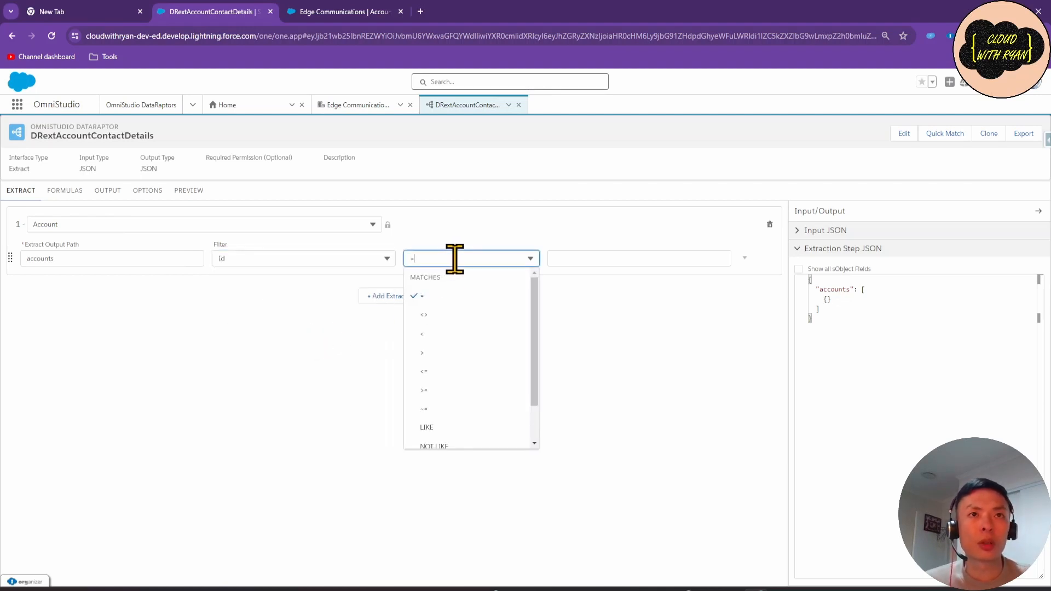
left_click(452, 314)
left_click(574, 259)
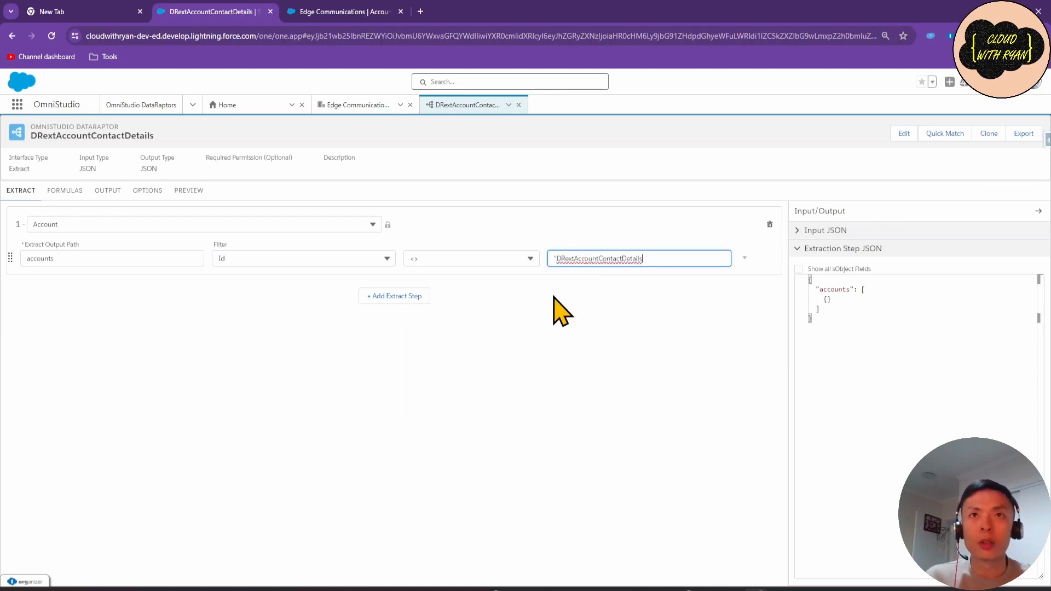
key("ctrl+BackSpace")
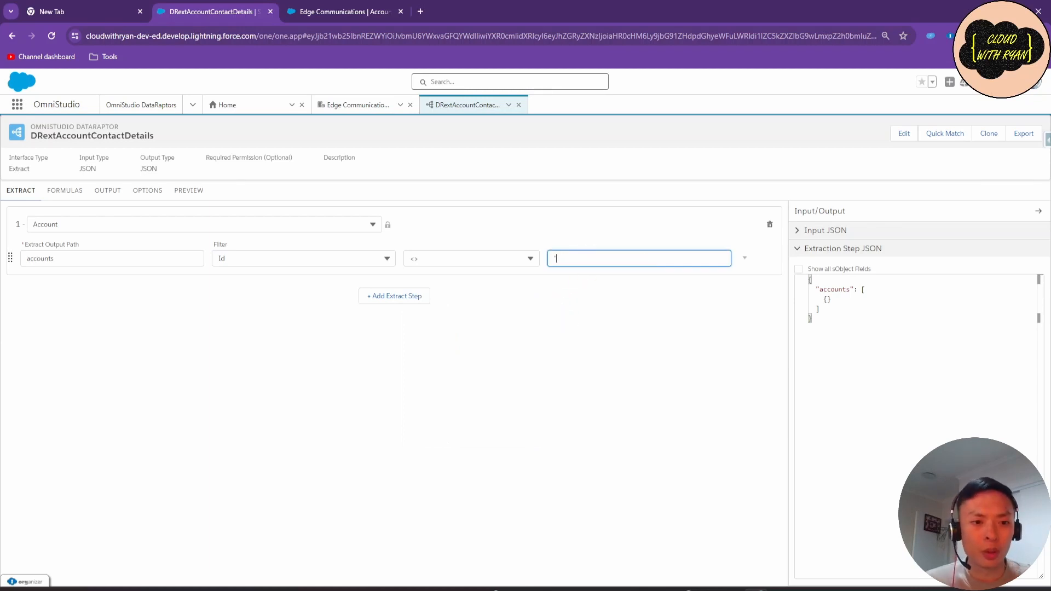
key("alt+Tab")
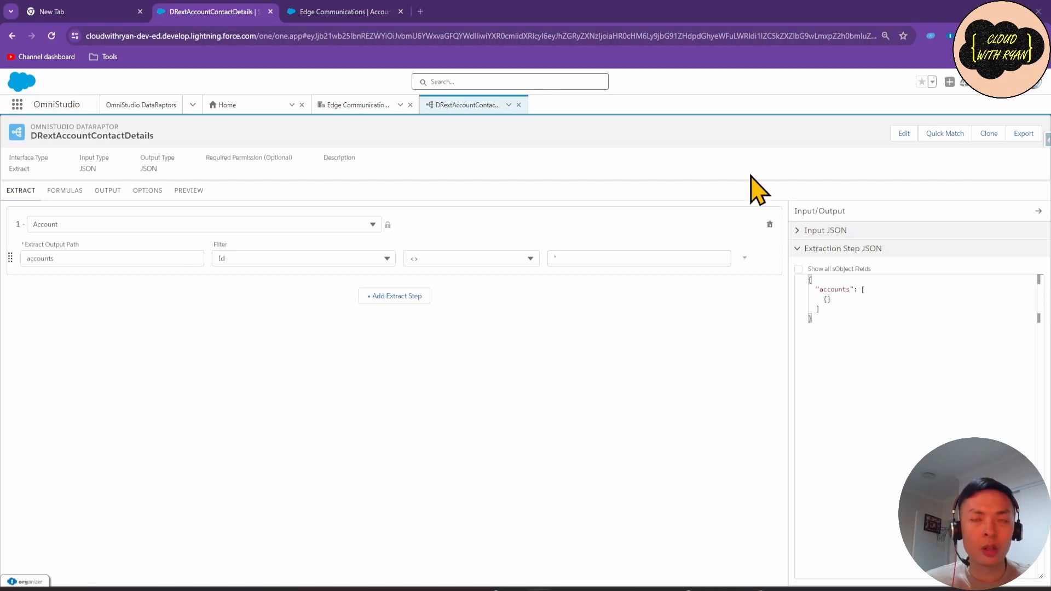
left_click(624, 261)
type("$Vlocity.null")
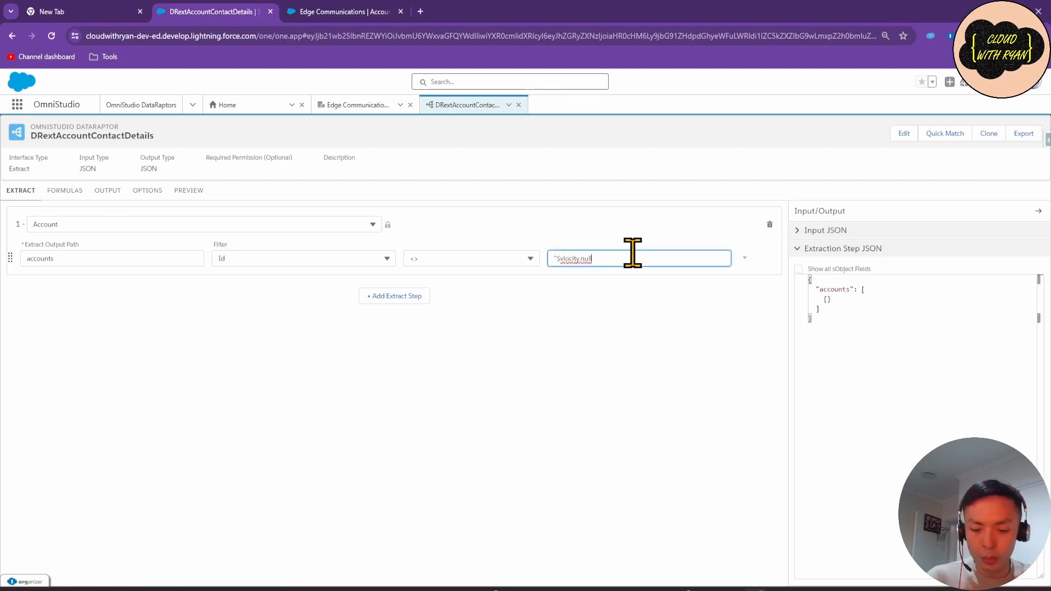
left_click(630, 309)
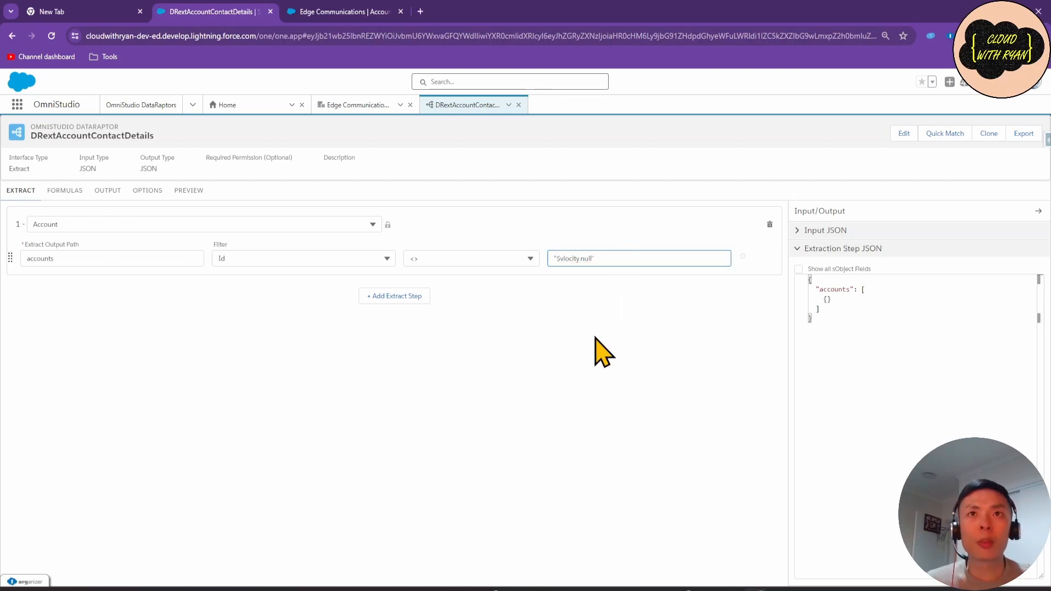
Add an output mapping from accounts:Name to the output JSON path accounts:name.
left_click(120, 192)
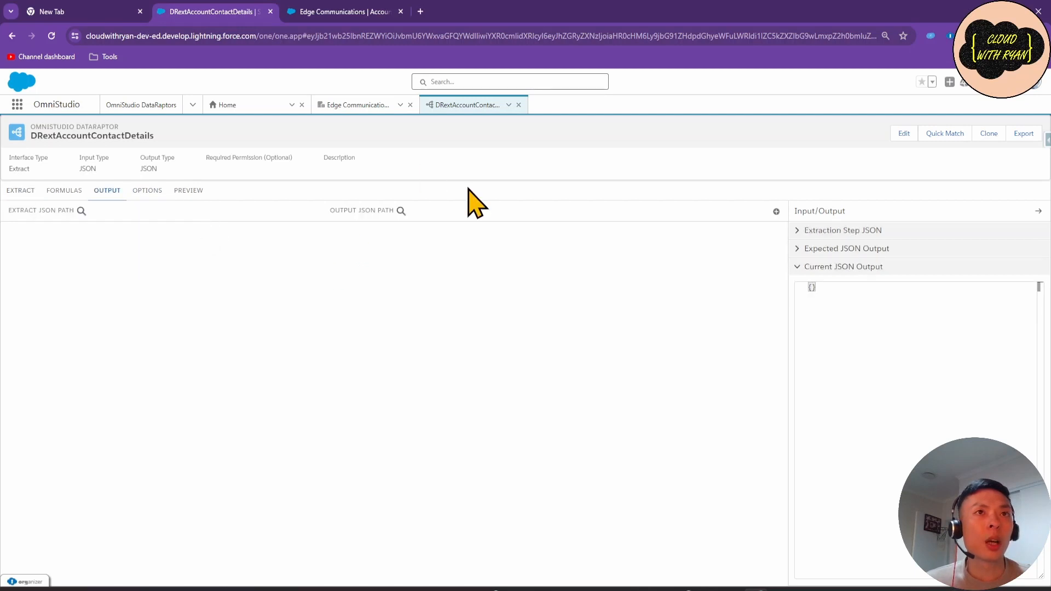
left_click(776, 211)
left_click(56, 247)
type("name")
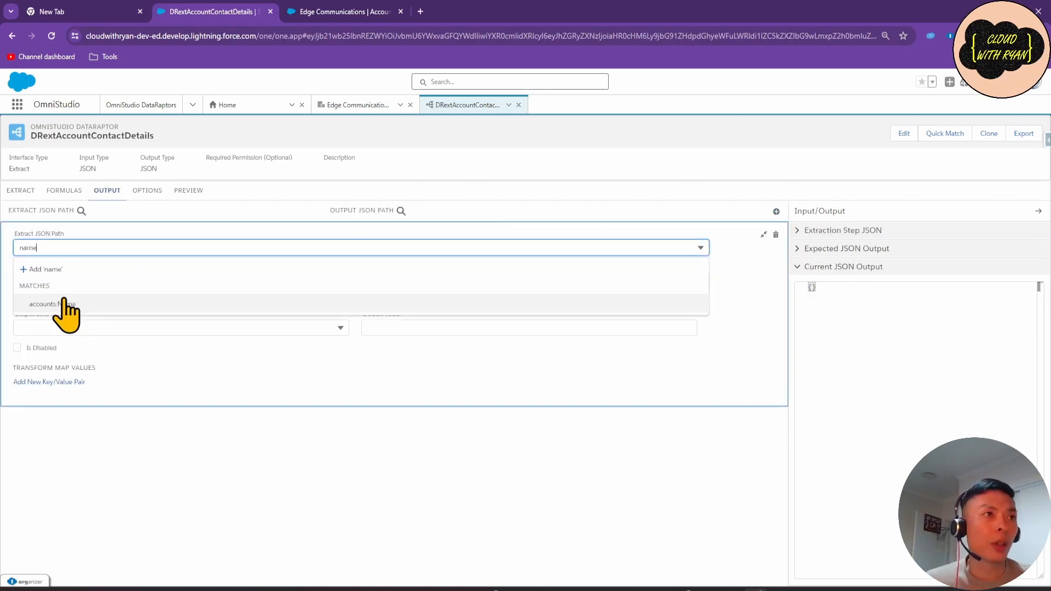
left_click(57, 304)
left_click(41, 248)
key("ctrl+c")
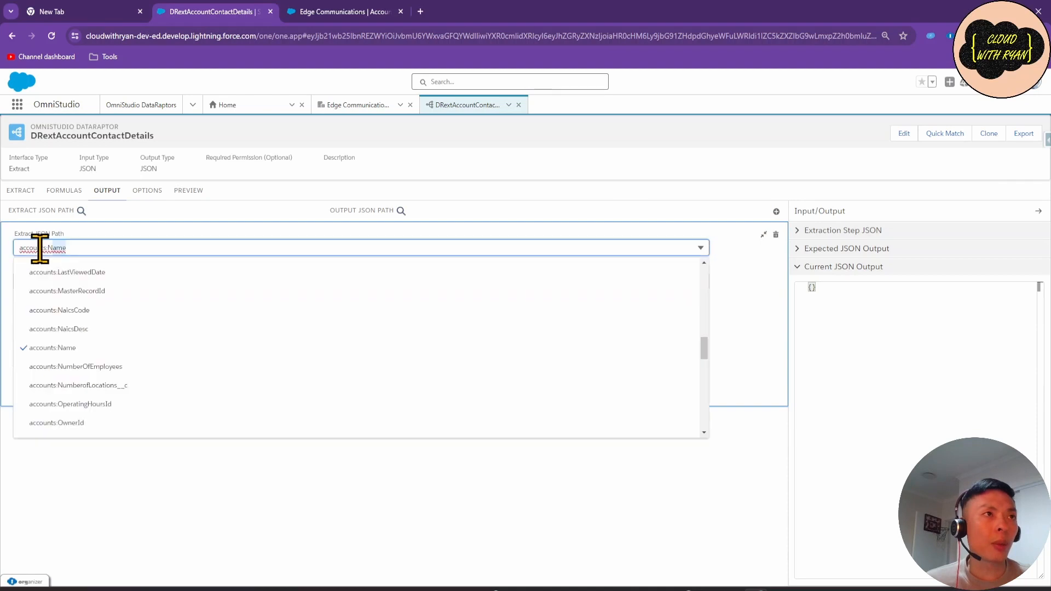
left_click(165, 497)
left_click(94, 282)
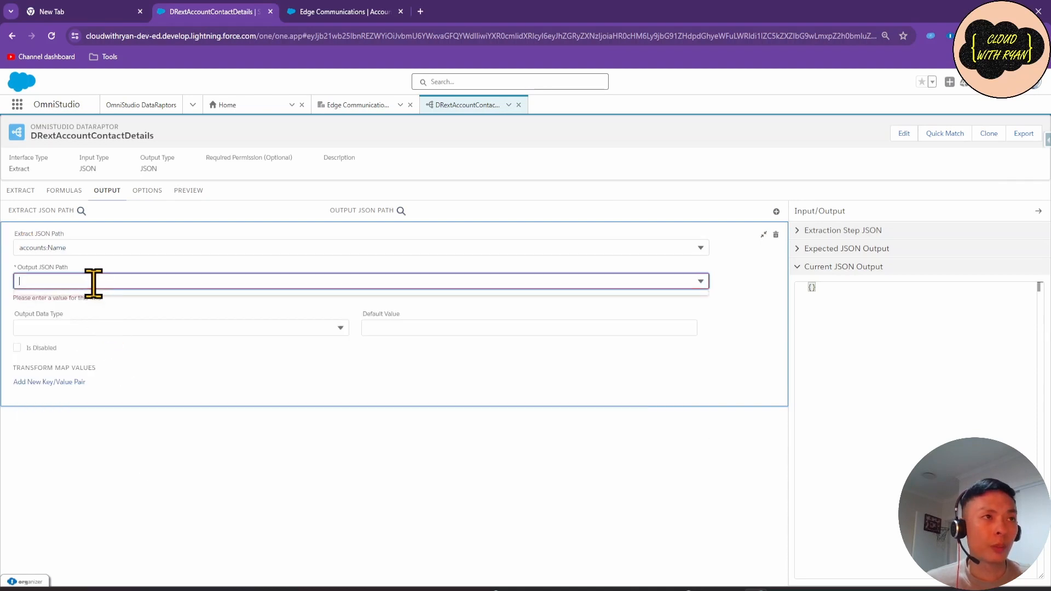
key("ctrl+v")
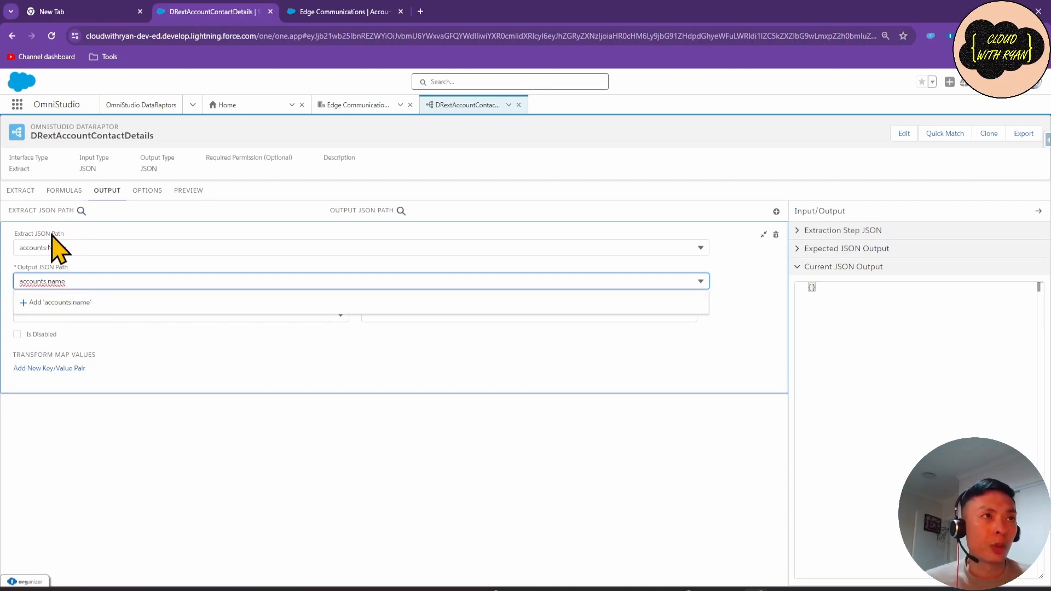
left_click(77, 304)
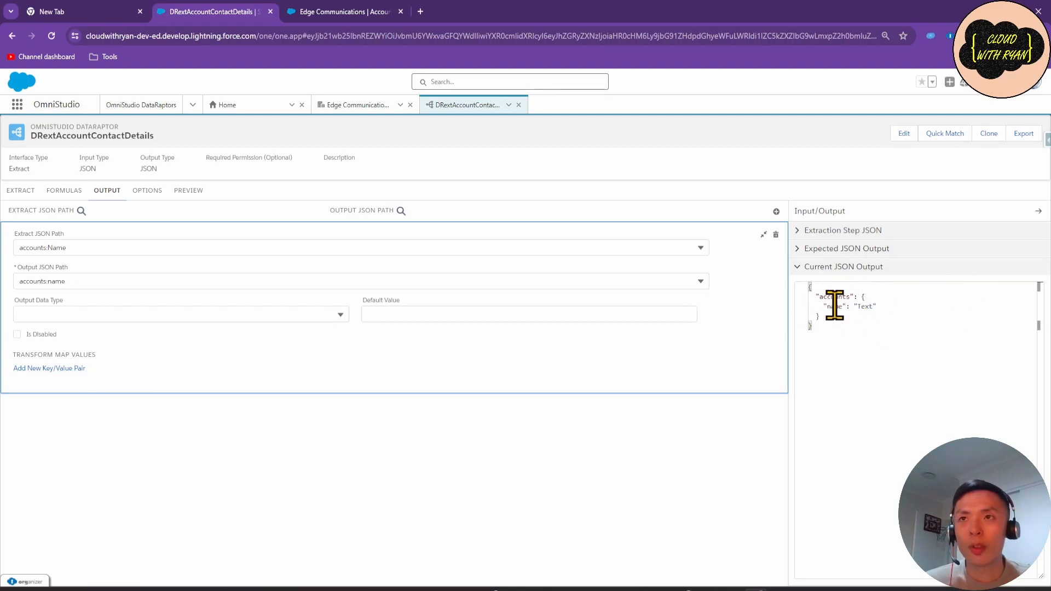
Execute the DataRaptor preview without any input parameters.
left_click(189, 192)
left_click(234, 572)
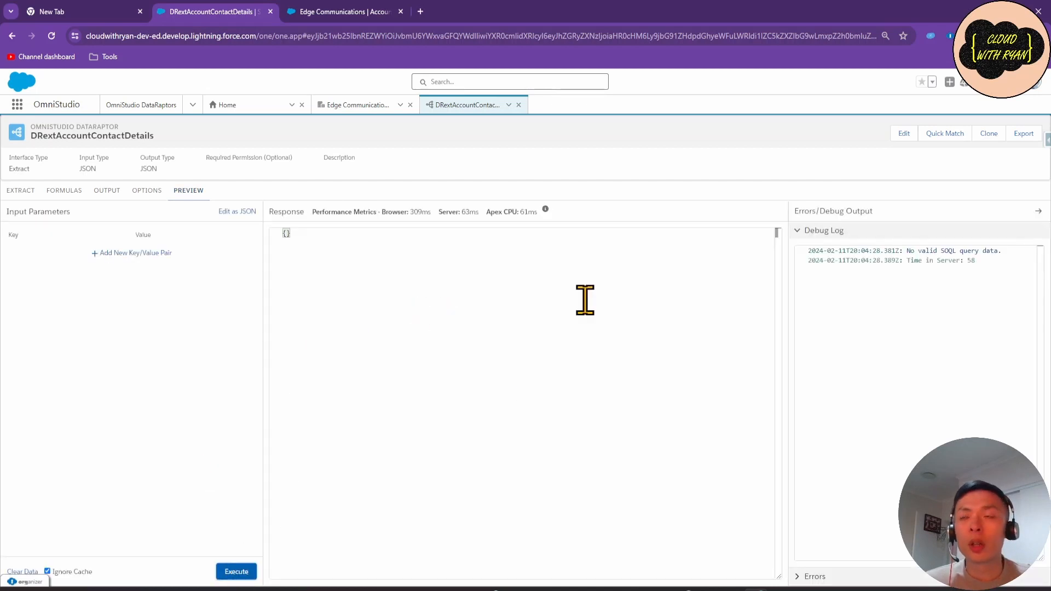
Correct the Account extract step's filter value to "$Vlocity.Null" and execute the preview again.
left_click(22, 191)
left_click(563, 256)
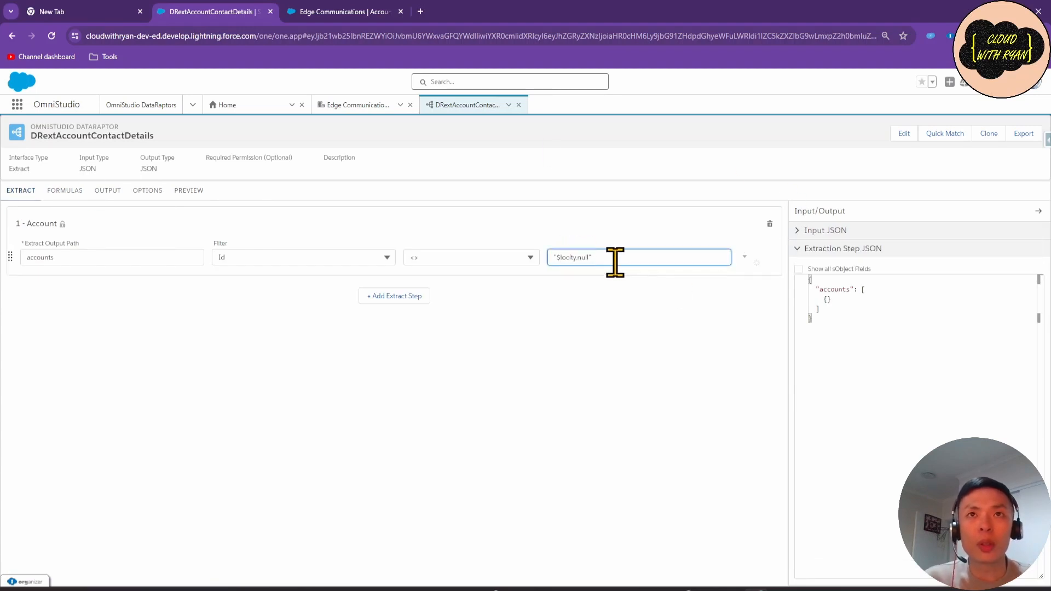
type("V")
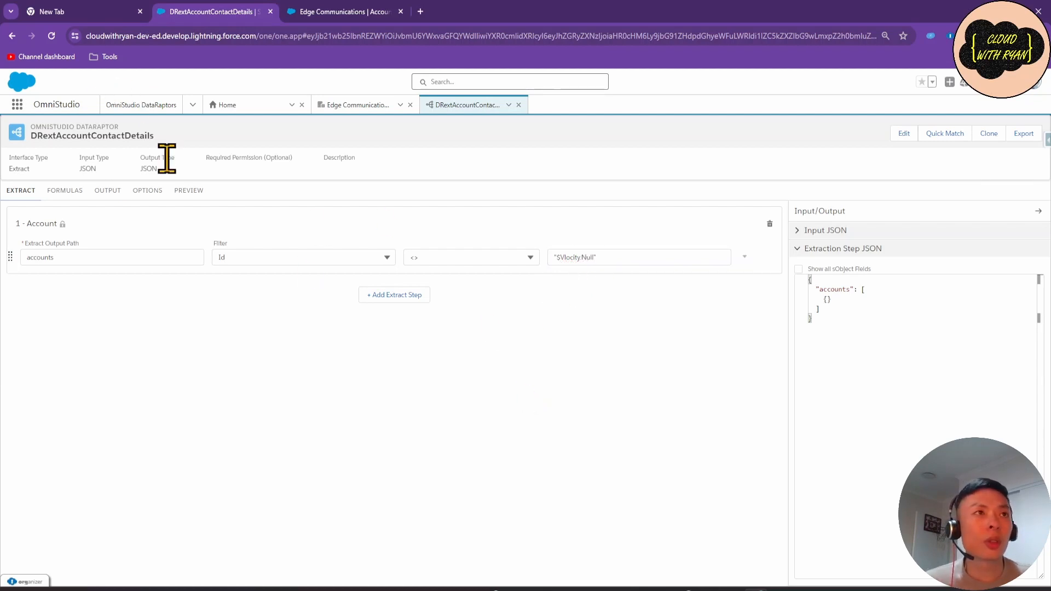
left_click(189, 190)
left_click(244, 576)
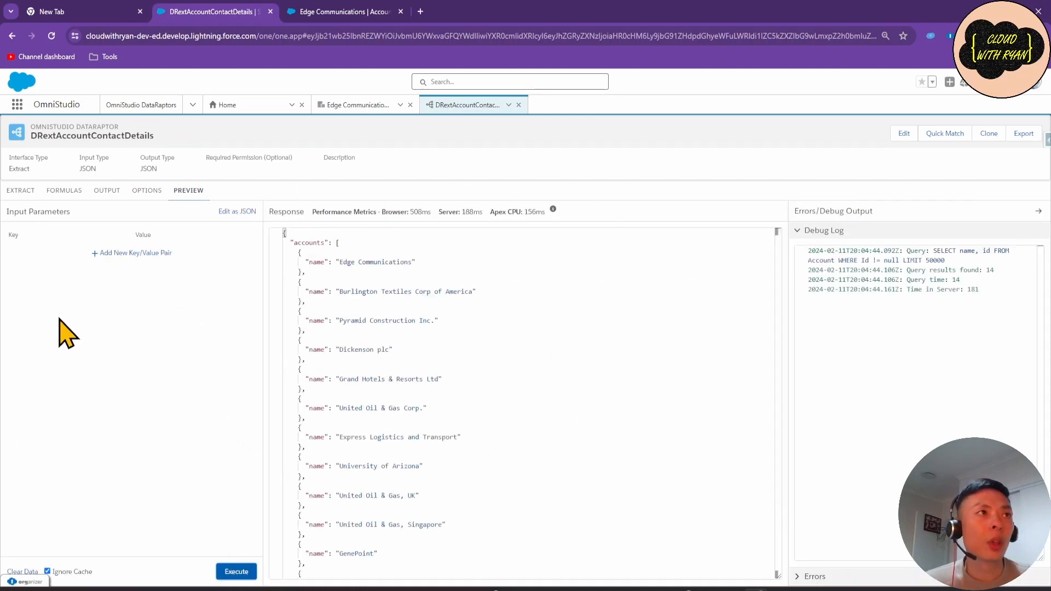
Compare the Account extract step's filter value with the previewed account list and the SOQL query in the debug log.
left_click(21, 190)
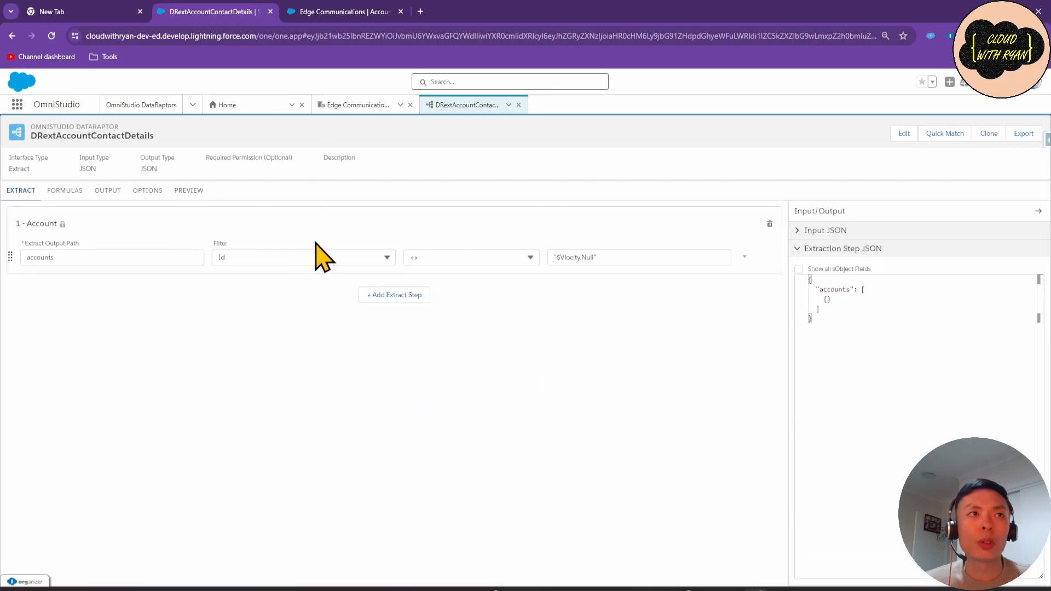
left_click(601, 256)
left_click(571, 277)
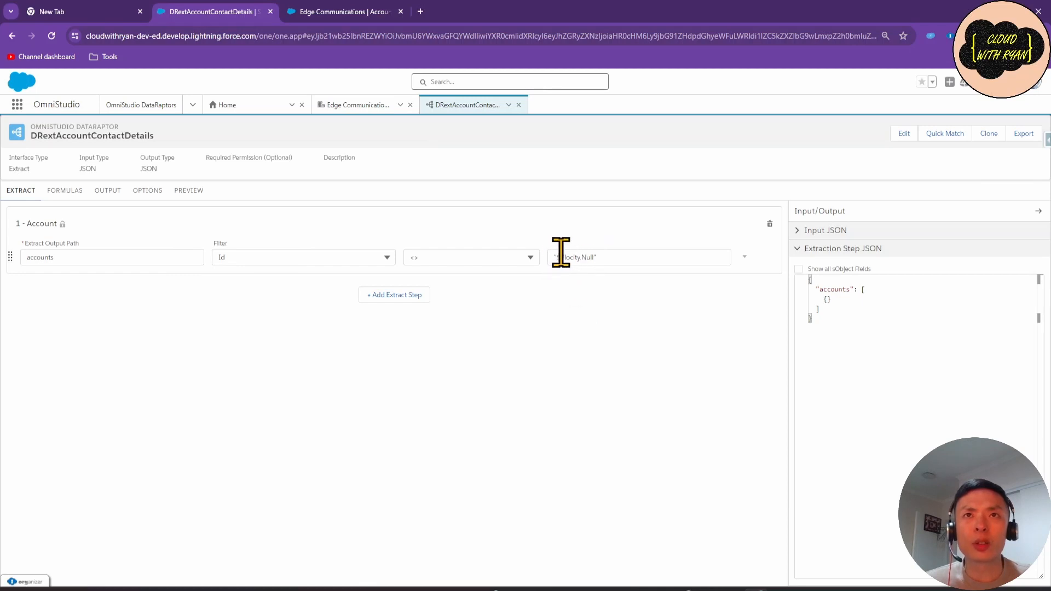
left_click_drag(561, 259, 591, 259)
left_click(581, 328)
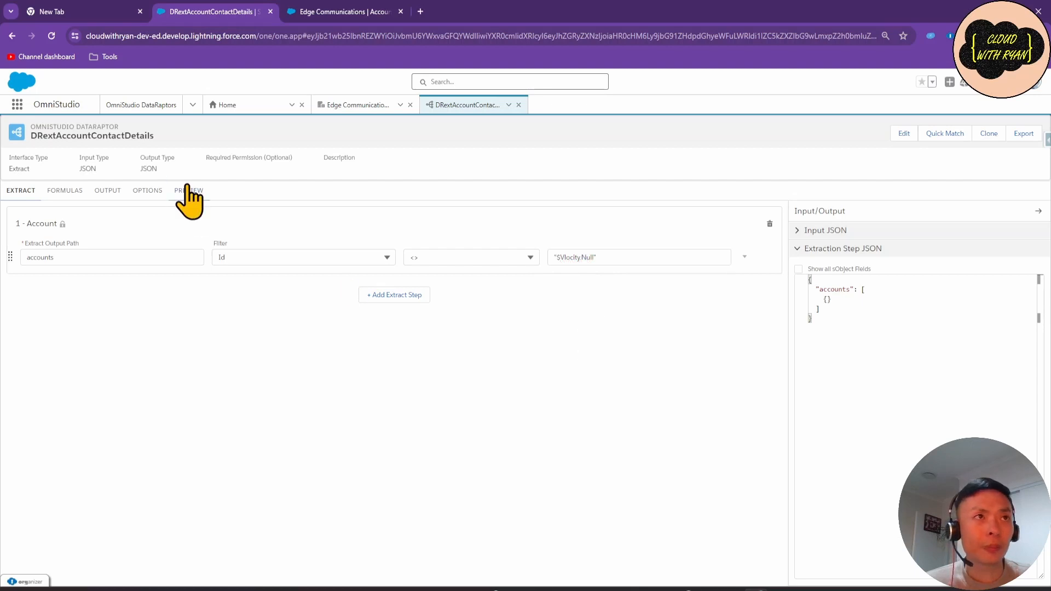
left_click(188, 192)
scroll(383, 274, "down", 2)
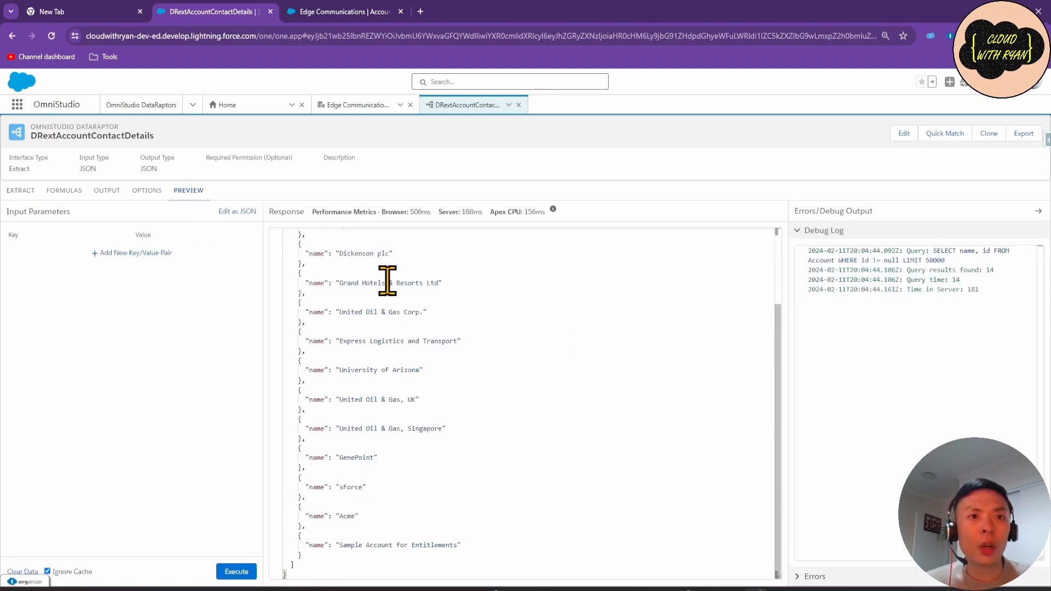
scroll(375, 414, "up", 2)
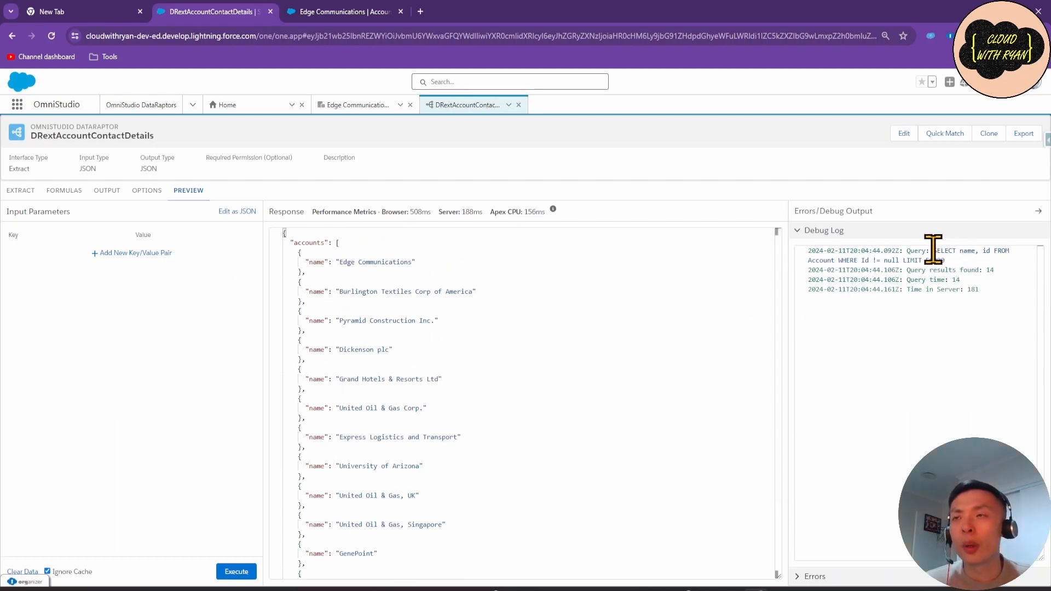
left_click_drag(933, 249, 978, 268)
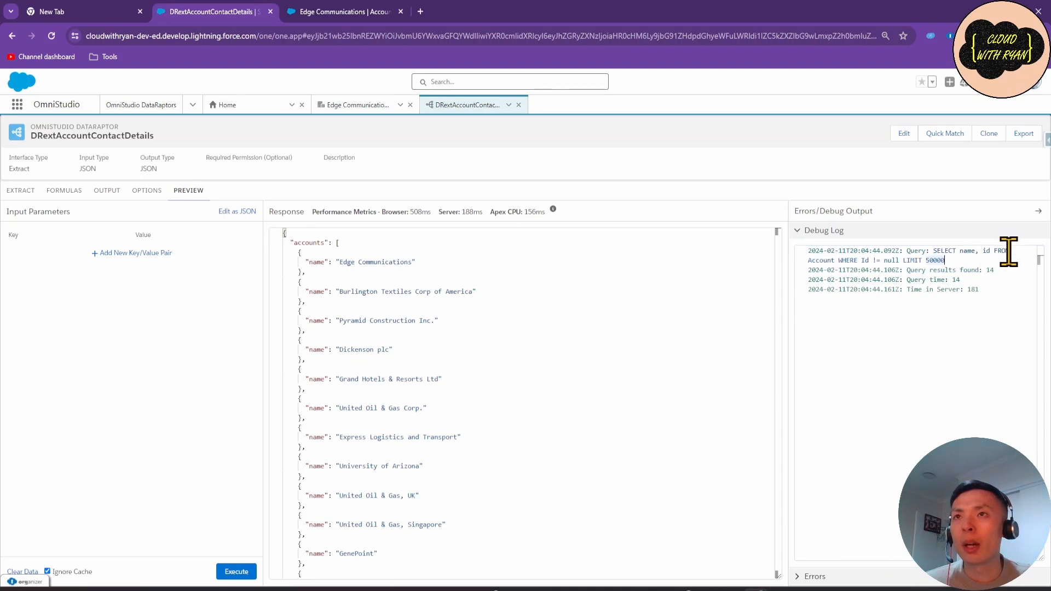
left_click_drag(833, 261, 898, 261)
left_click(900, 261)
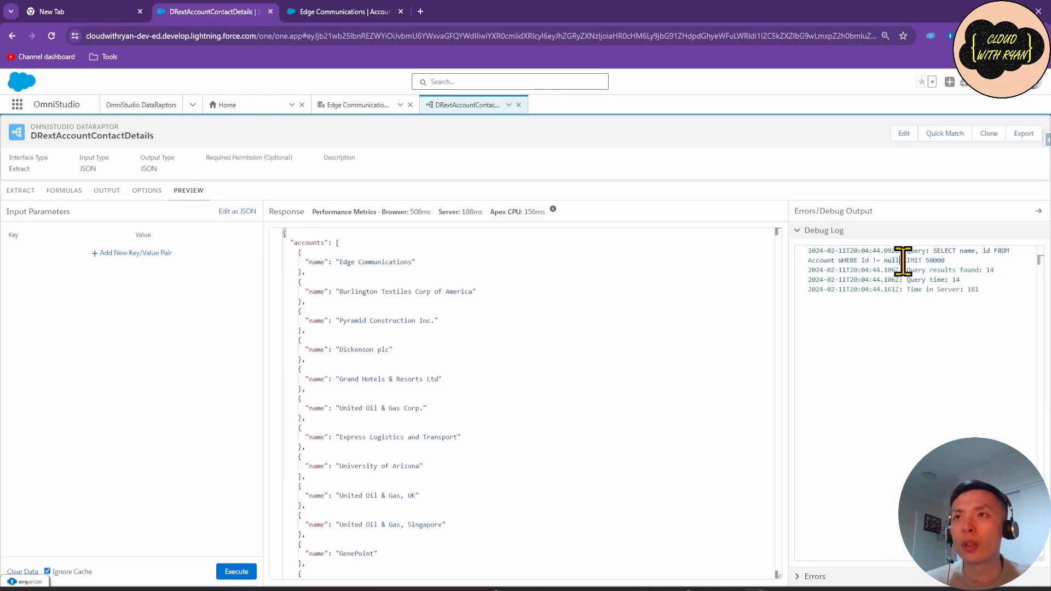
left_click(967, 348)
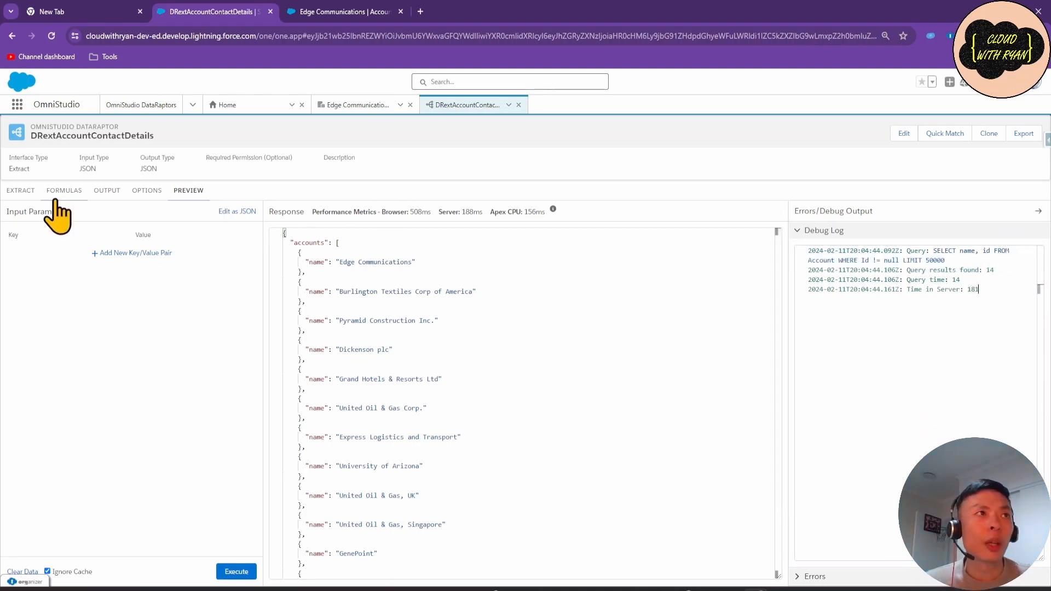
Add a second extract step for the Contact object with the extract output path contacts.
left_click(16, 192)
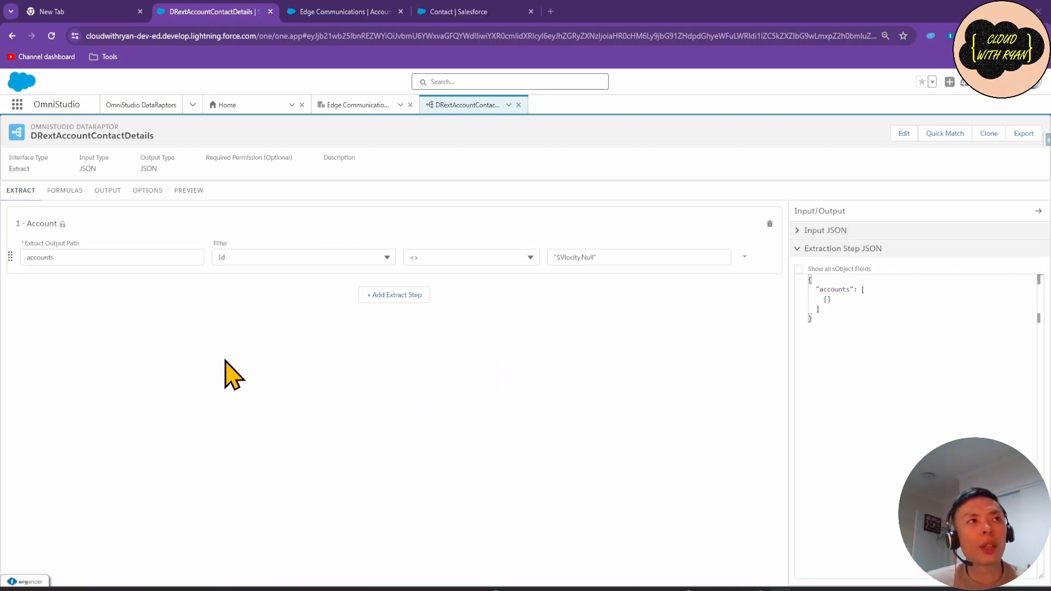
left_click(403, 300)
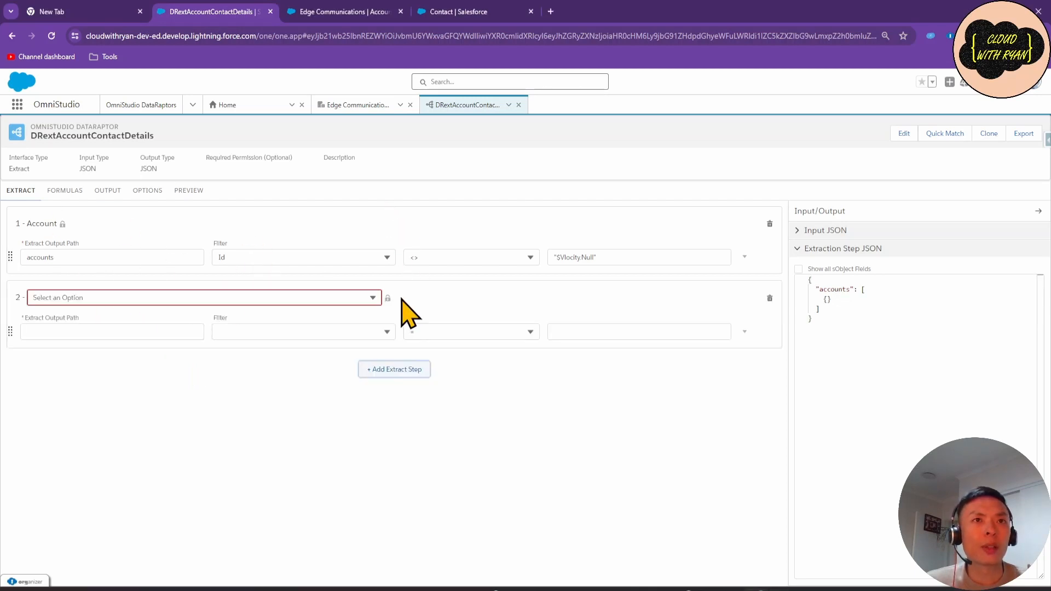
left_click(214, 297)
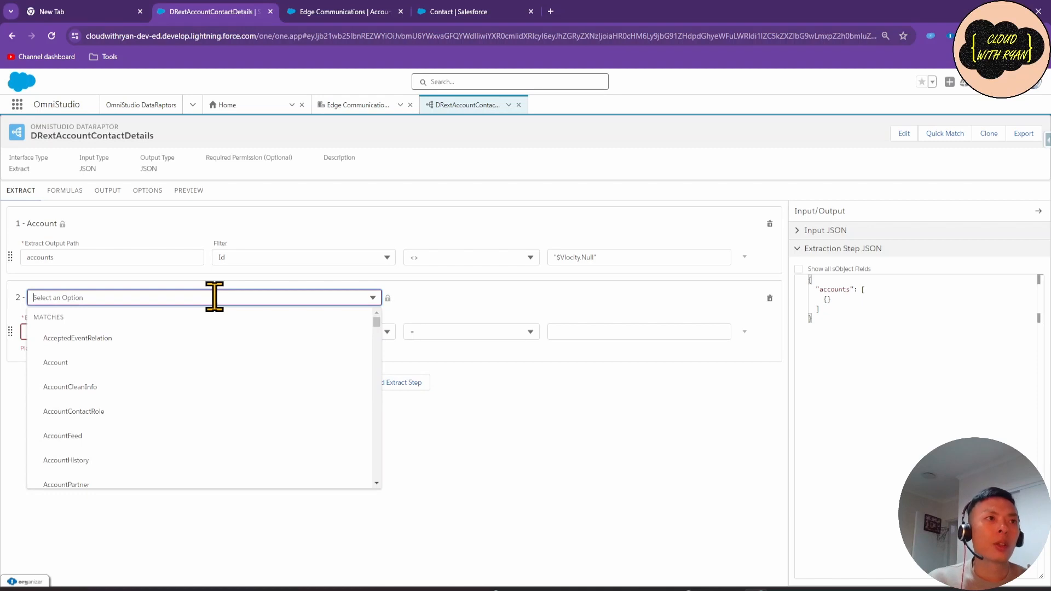
type("o")
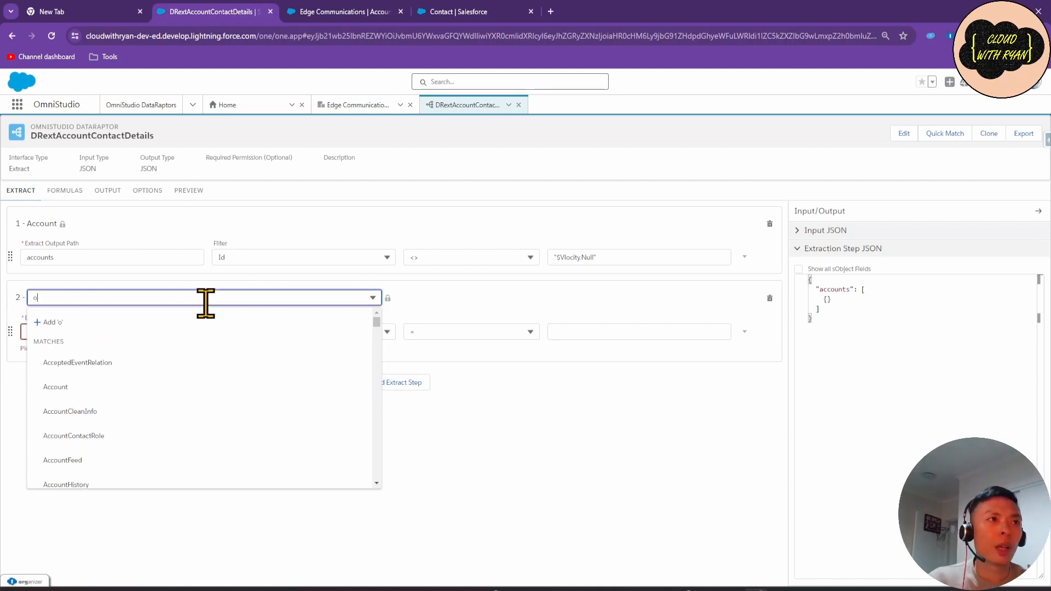
key("BackSpace")
type("contact")
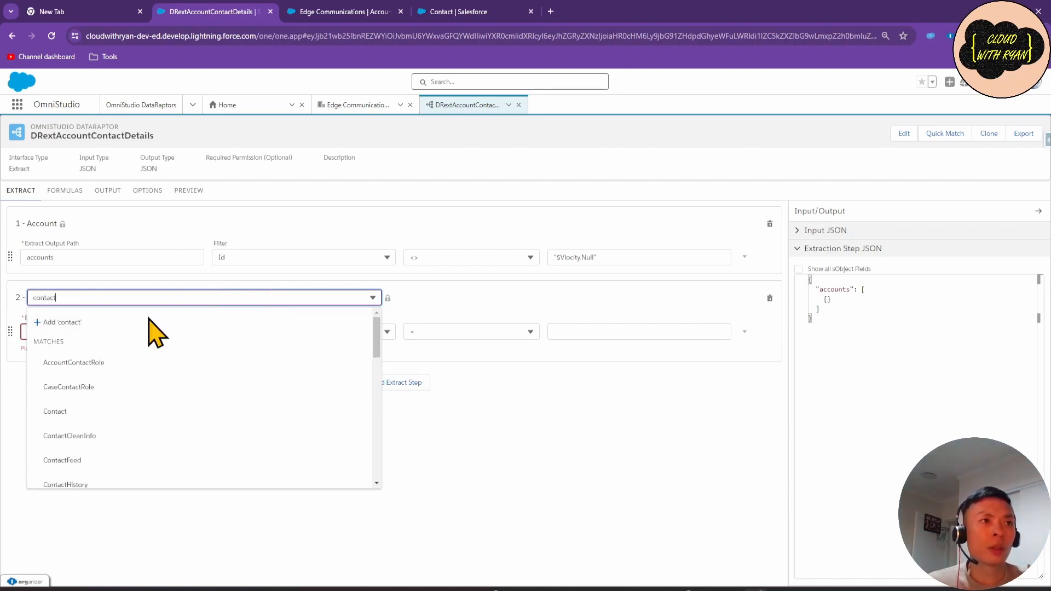
left_click(52, 410)
left_click(74, 332)
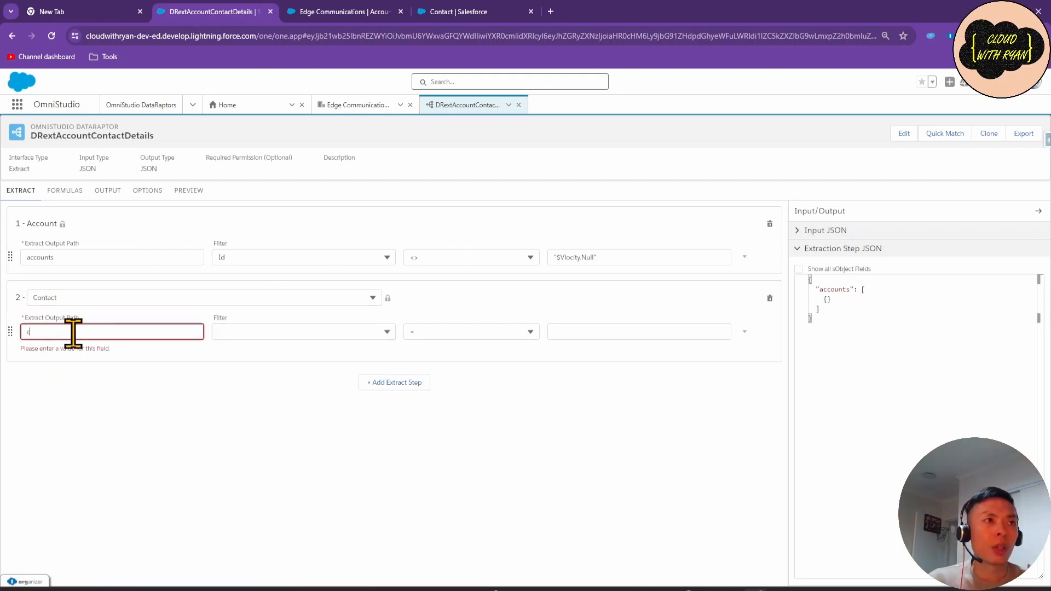
type("contacts")
left_click(158, 433)
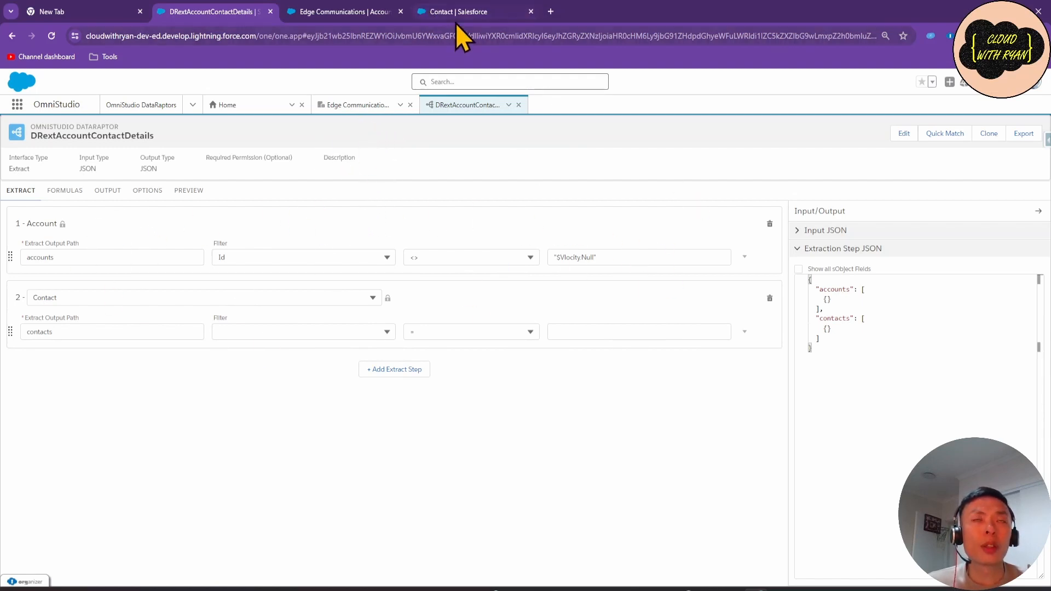
Examine the Account Name lookup on a contact of Edge Communications and its field name in the Contact object's field list.
left_click(366, 12)
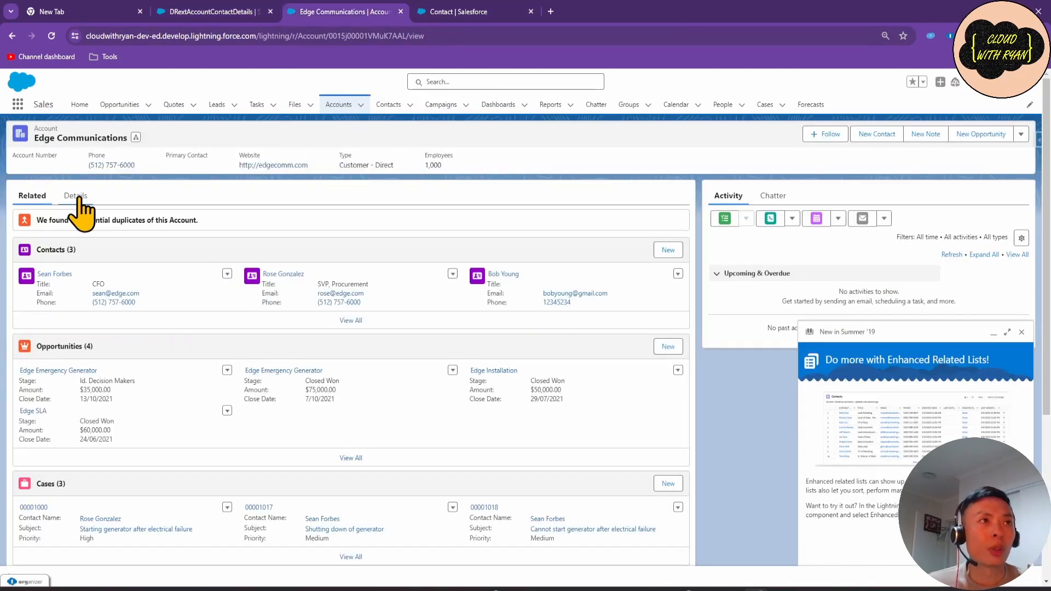
mouse_move(58, 277)
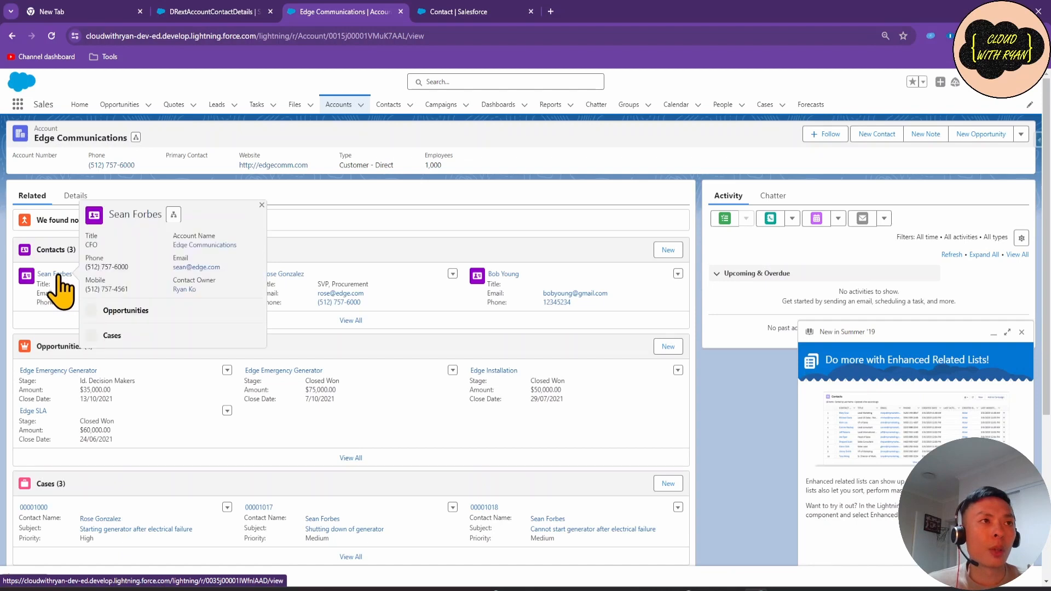
left_click(503, 275)
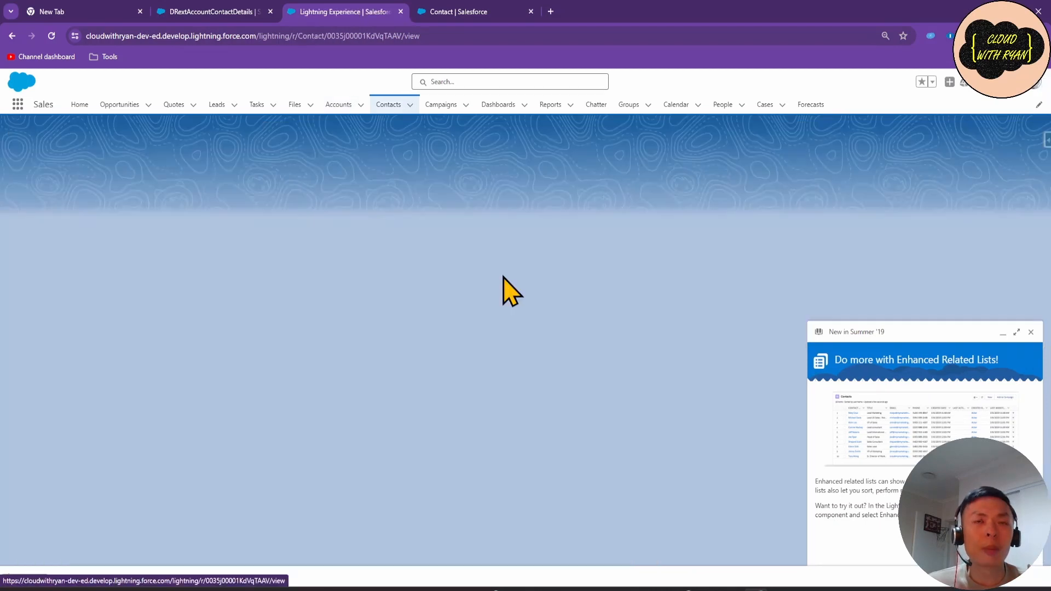
left_click(75, 202)
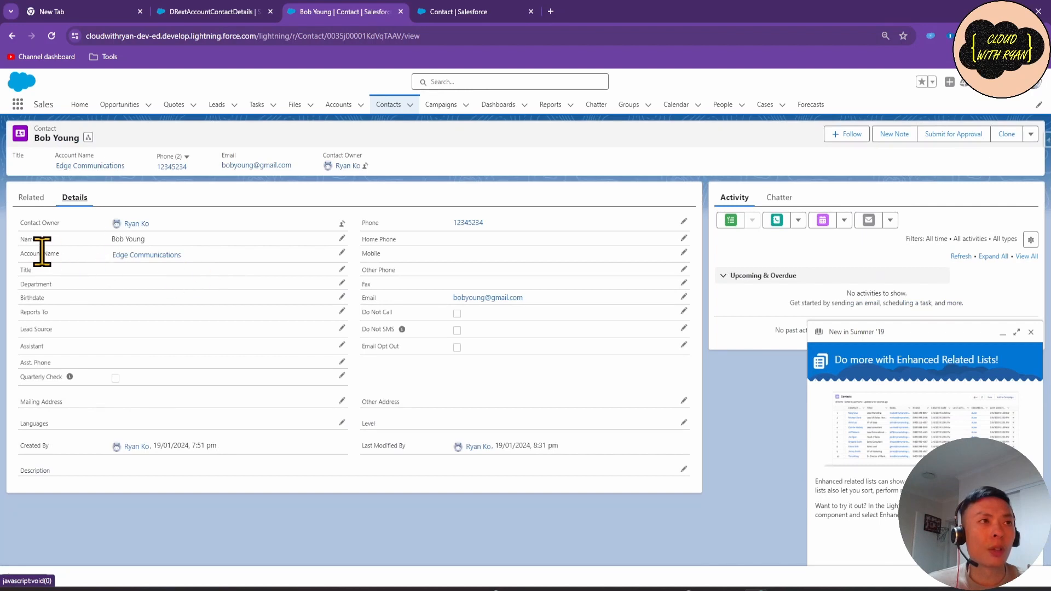
left_click(53, 255)
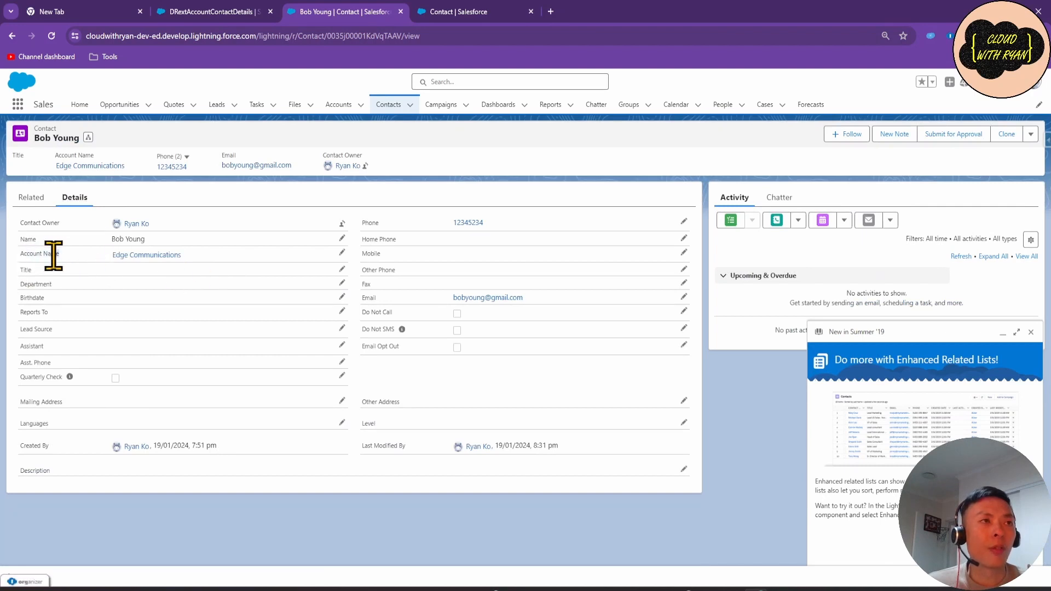
left_click(342, 252)
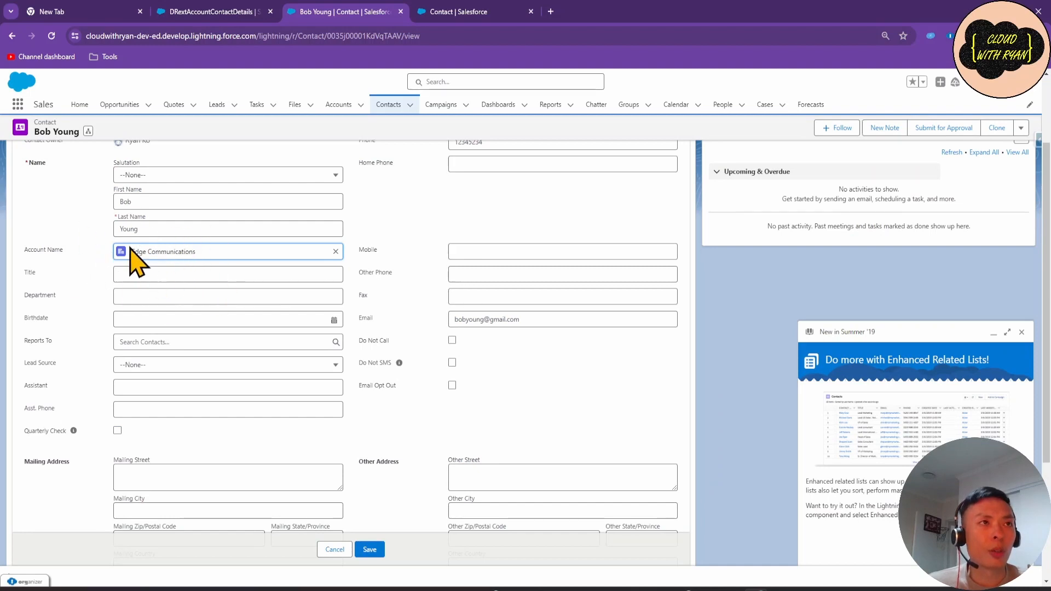
scroll(148, 263, "up", 2)
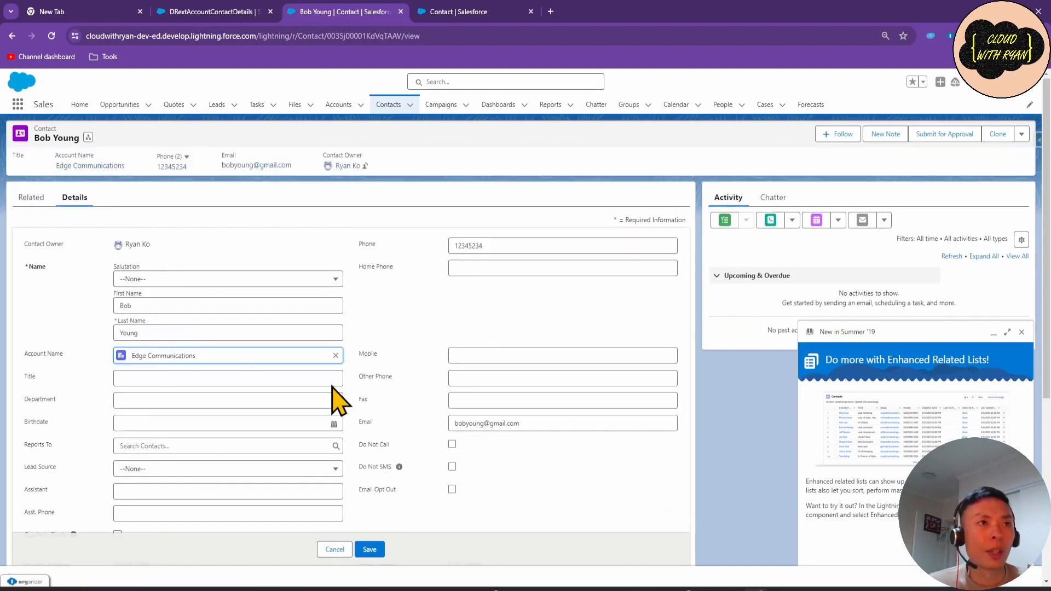
left_click(335, 549)
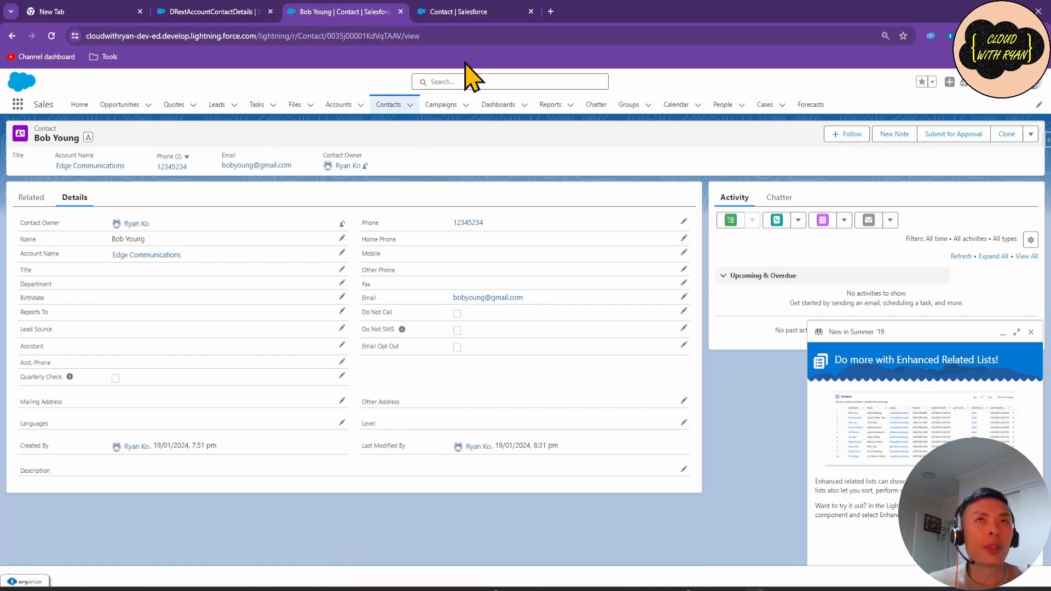
left_click(471, 14)
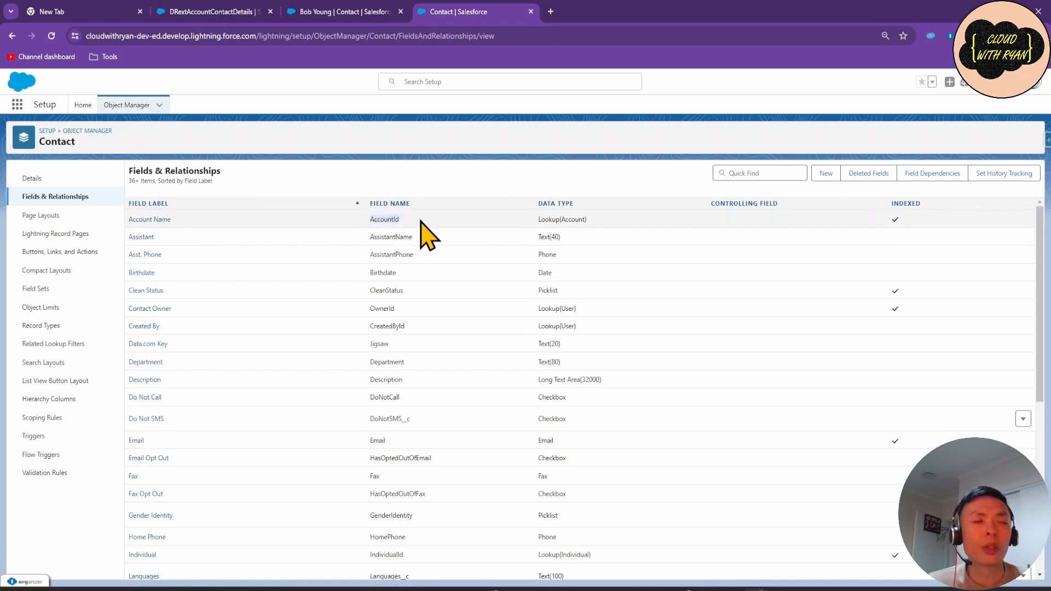
left_click(317, 16)
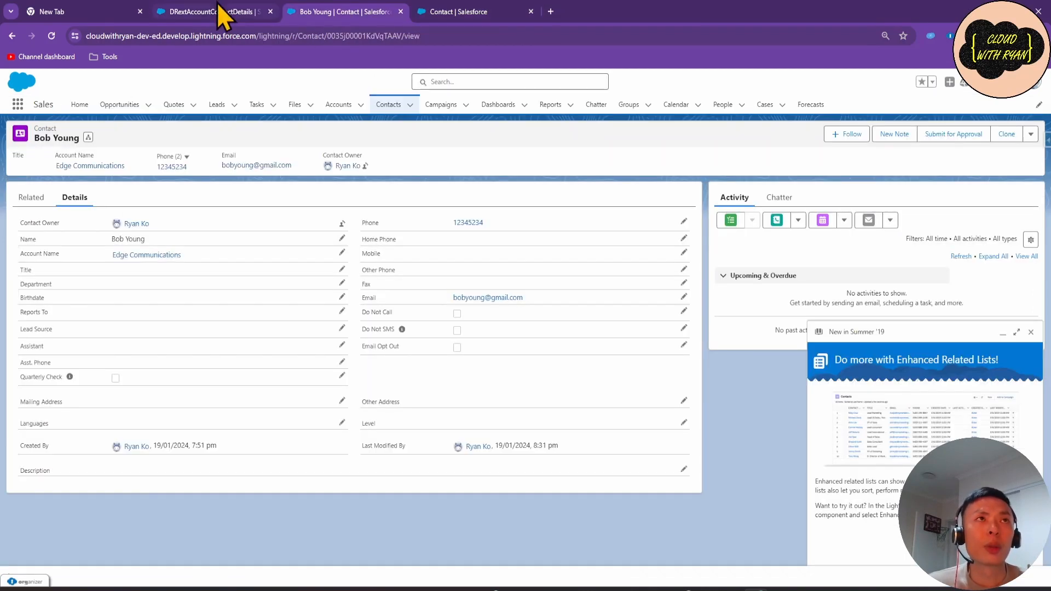
Set the Contact extract step's filter in DRextAccountContactDetails to AccountId = accounts:Id.
left_click(210, 8)
left_click(288, 330)
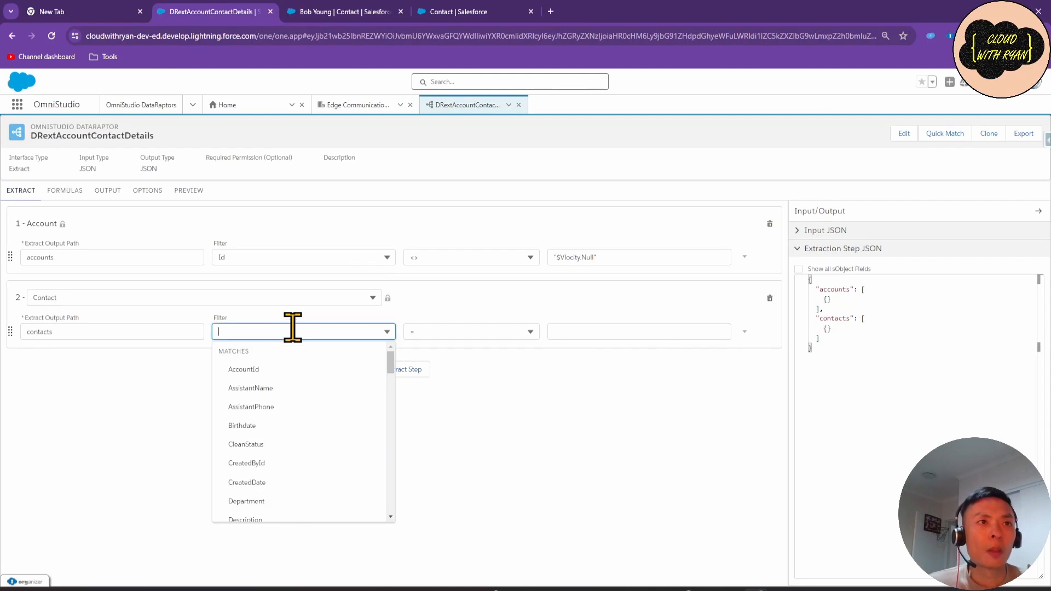
type("AccountId")
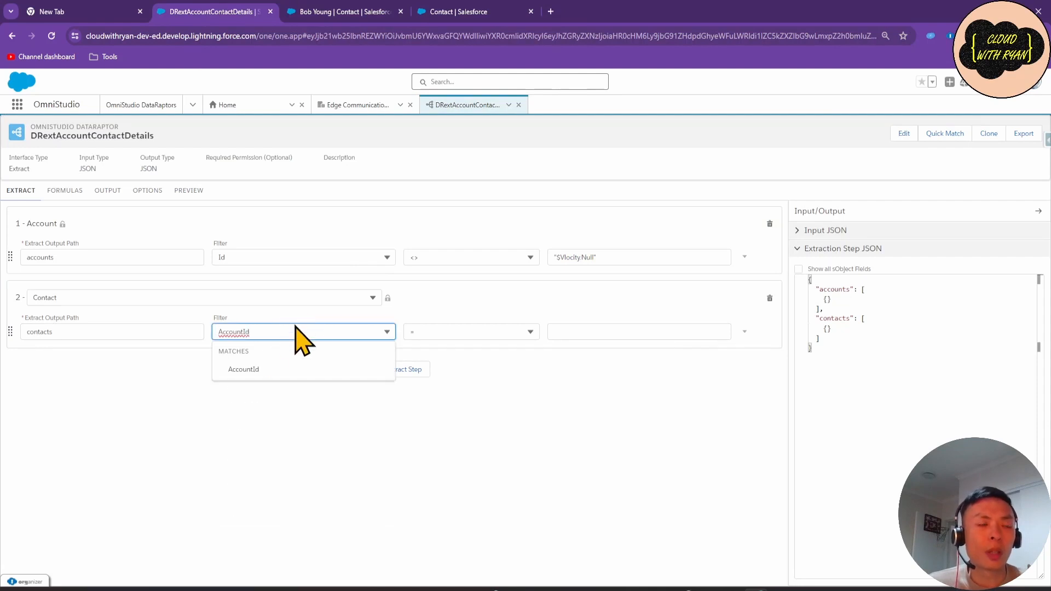
left_click(248, 370)
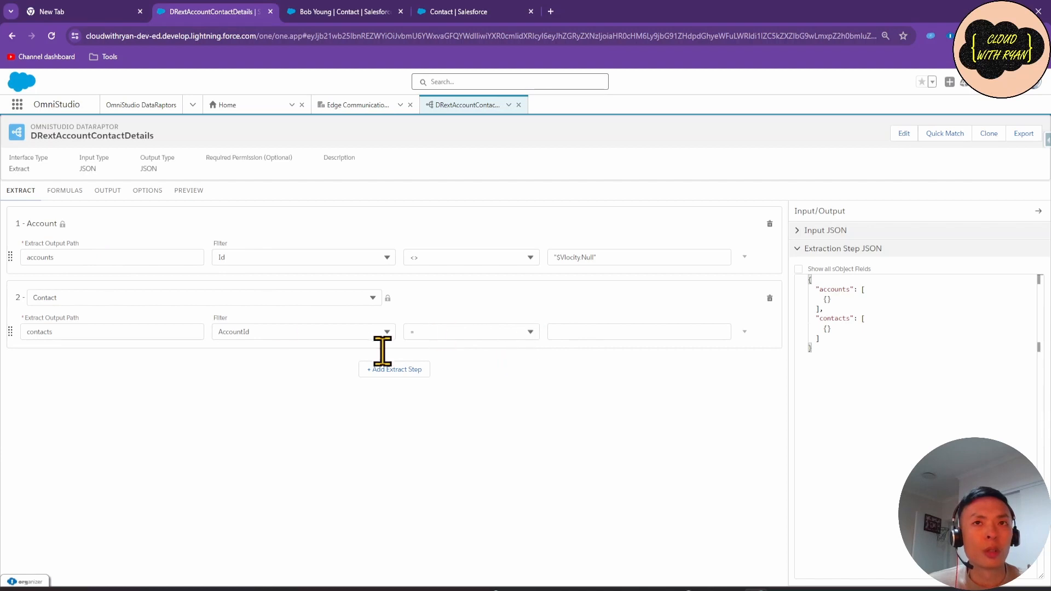
left_click_drag(72, 257, 22, 255)
key("ctrl+c")
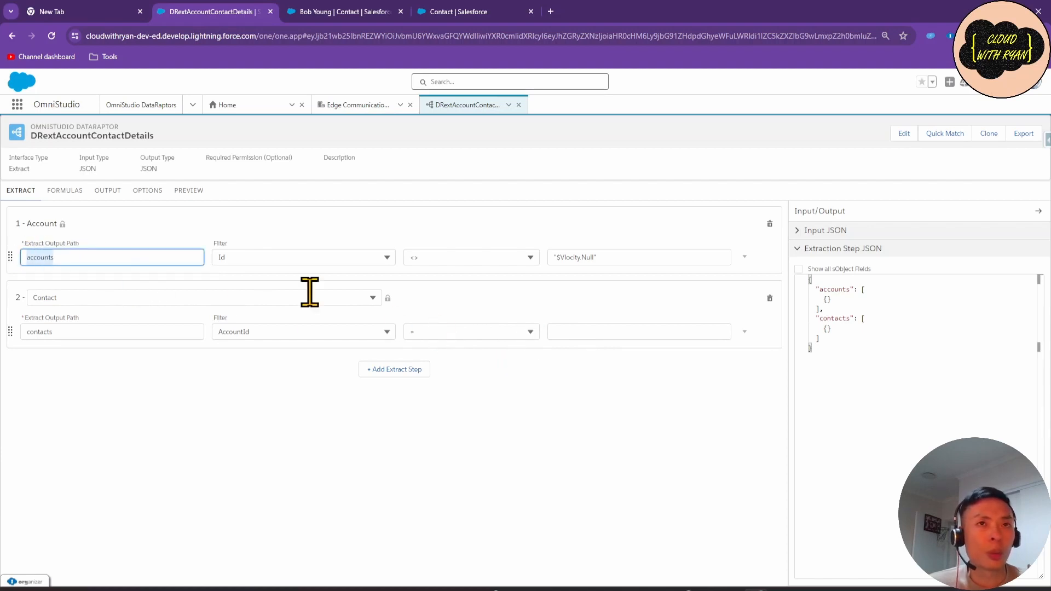
left_click(603, 334)
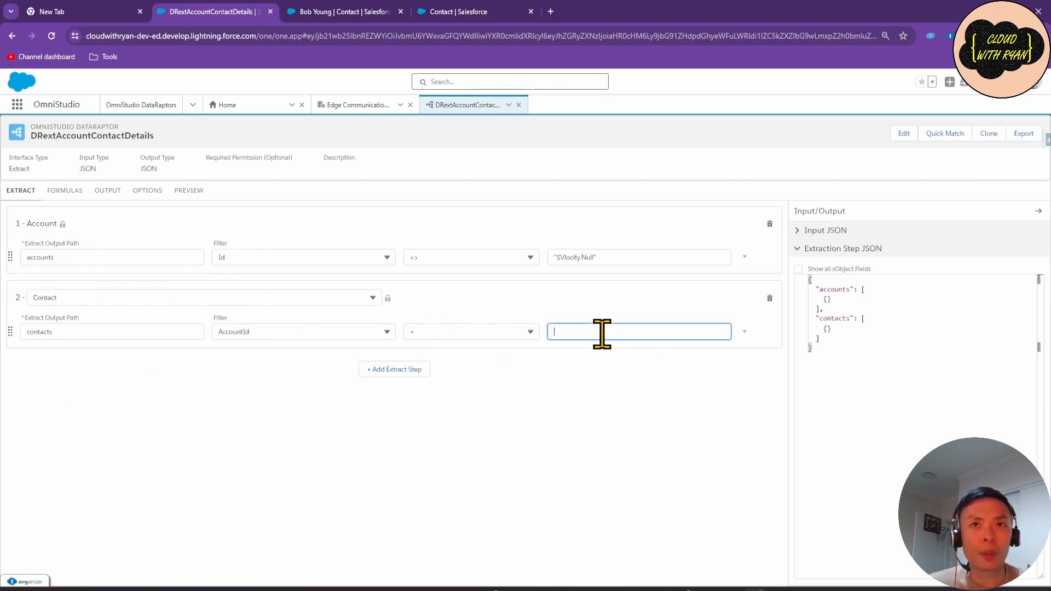
key("ctrl+v")
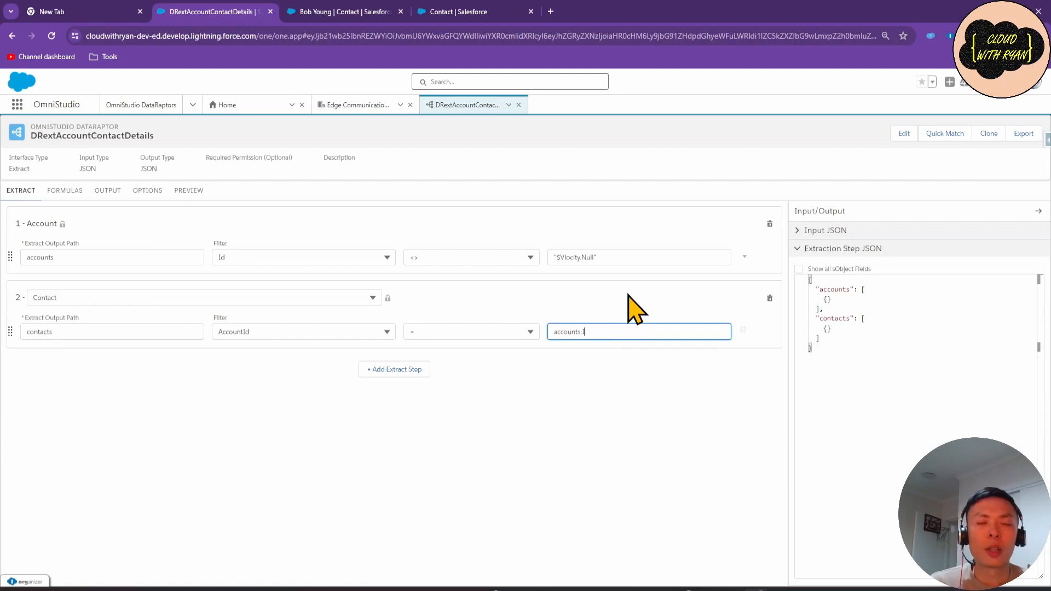
type("d")
left_click(601, 375)
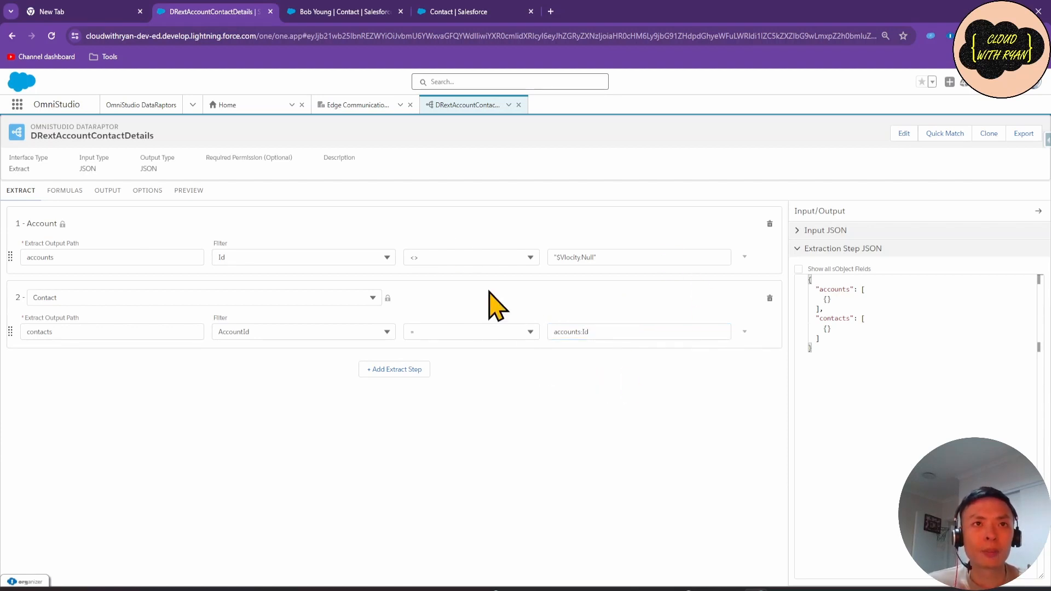
Examine the accounts and contacts nodes in the extraction step JSON.
left_click(929, 357)
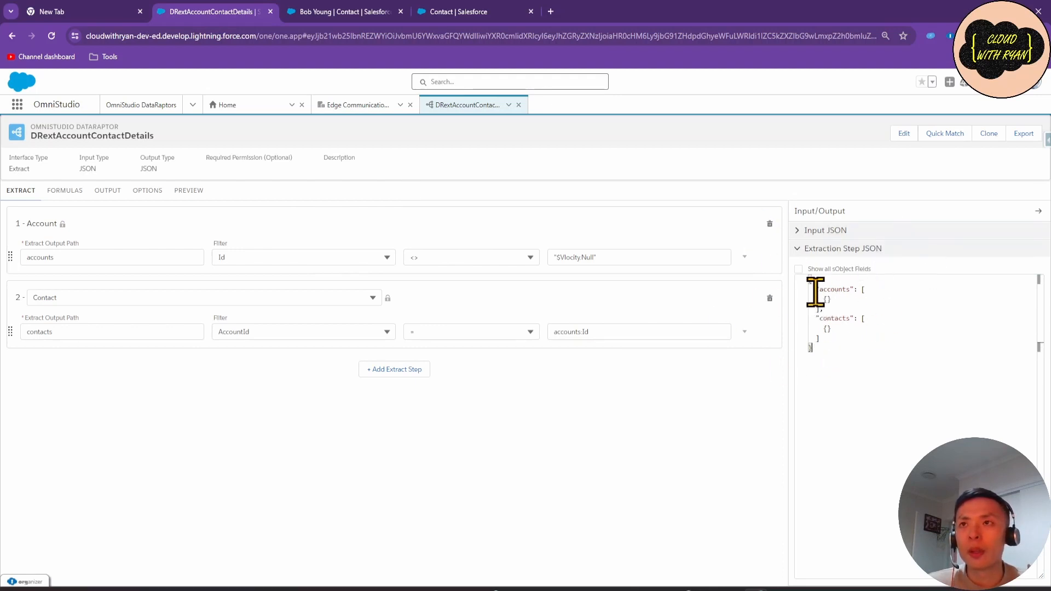
left_click_drag(815, 293, 866, 298)
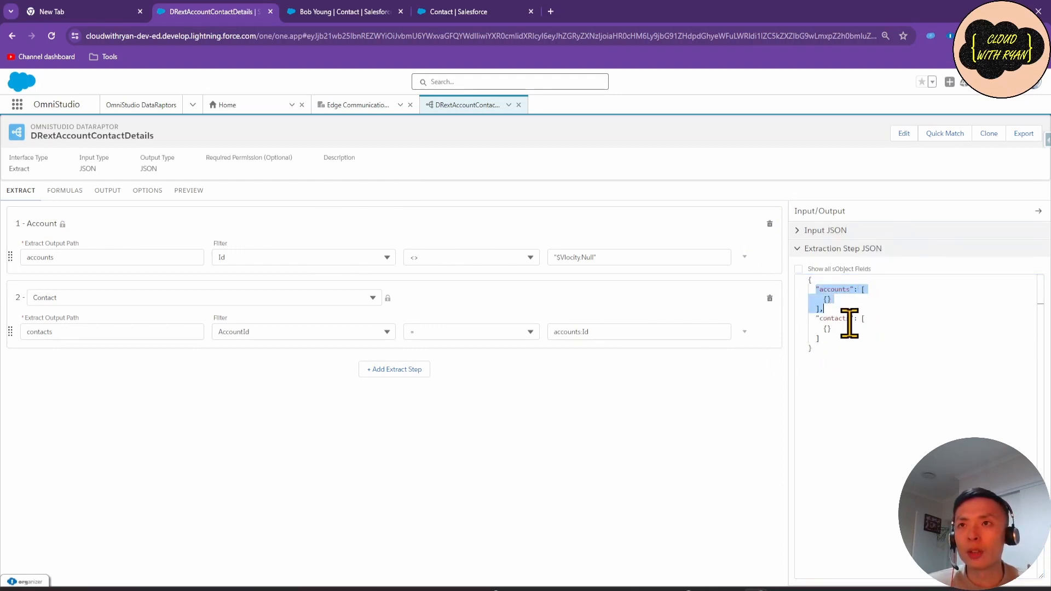
left_click(840, 340)
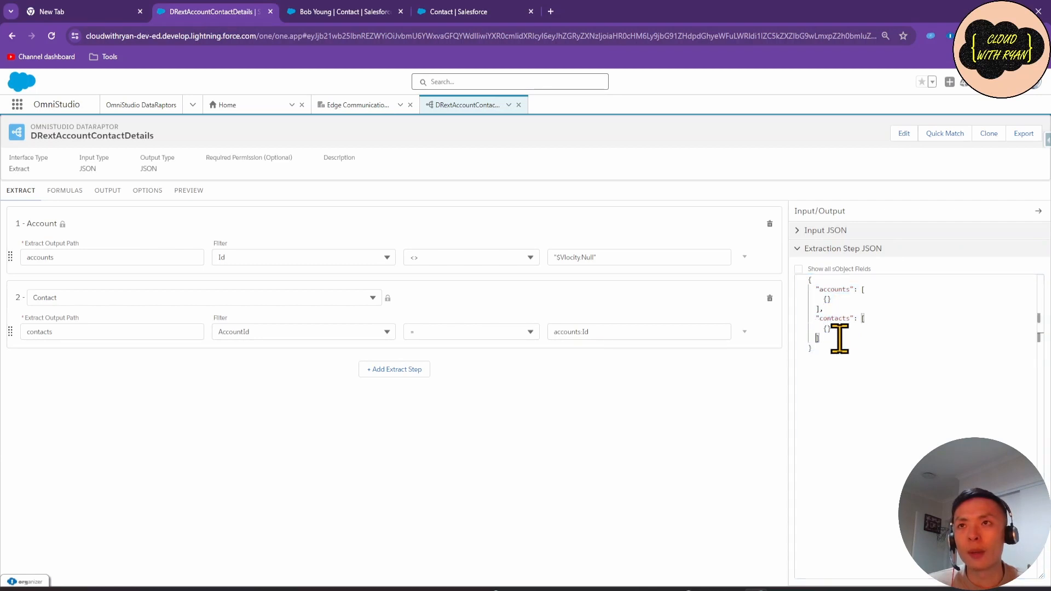
left_click_drag(835, 345, 820, 325)
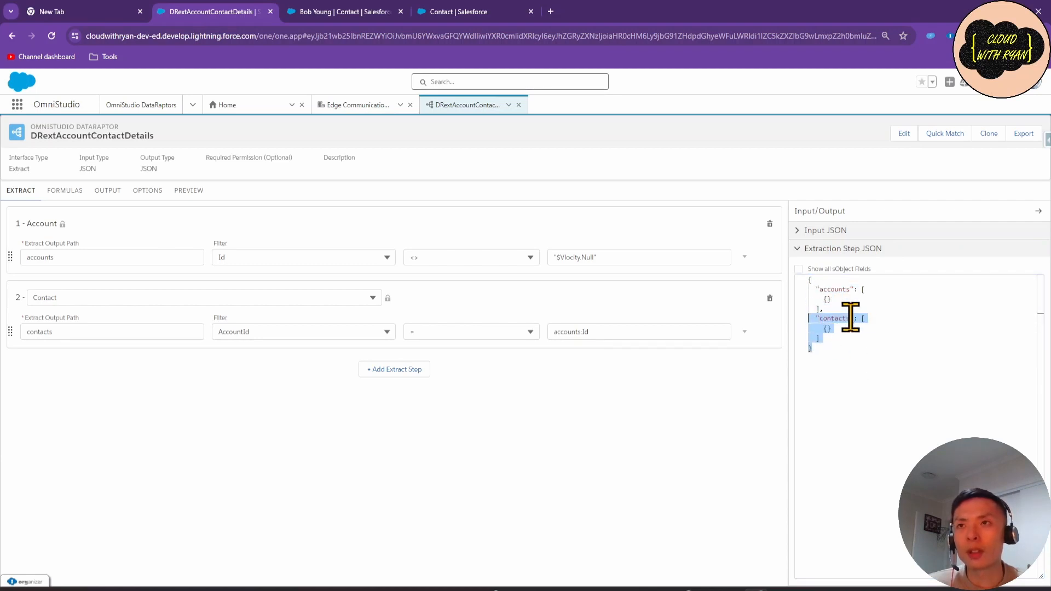
left_click(737, 417)
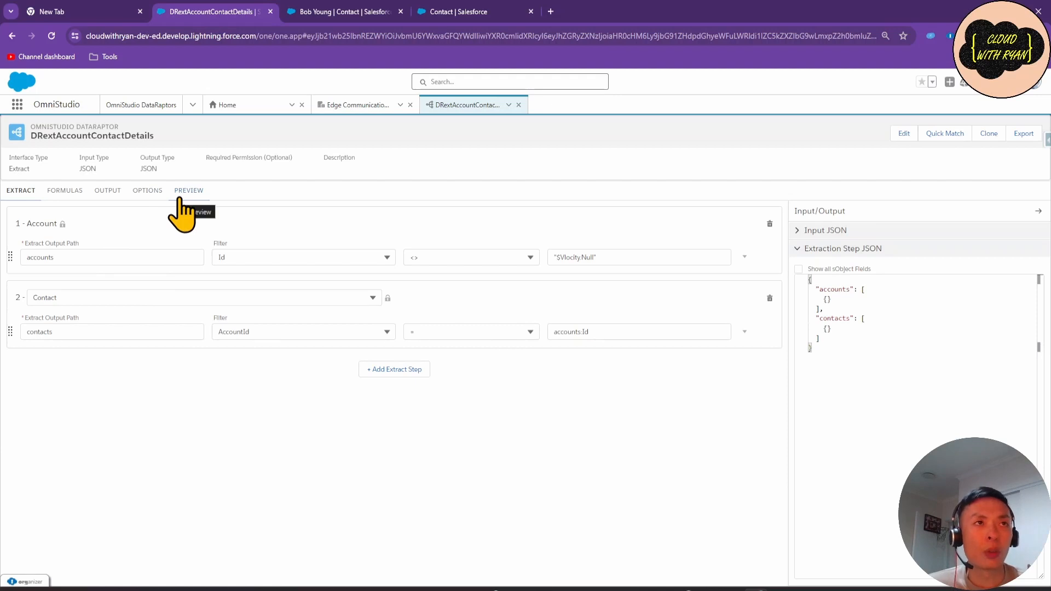
Add an output mapping with contacts:FirstName as its extract JSON path.
left_click(101, 195)
left_click(776, 211)
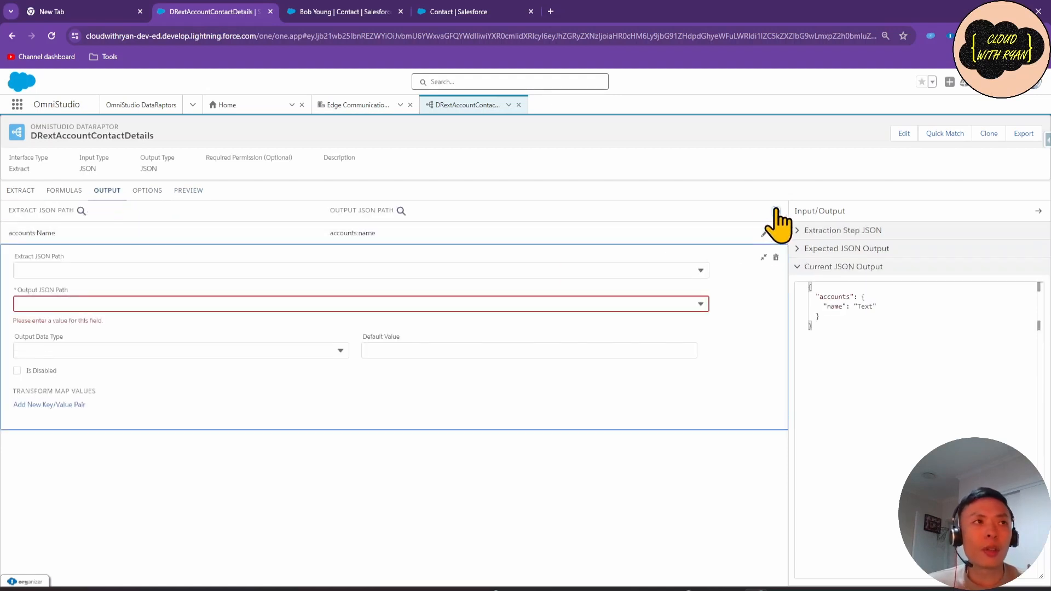
left_click(150, 271)
type("c")
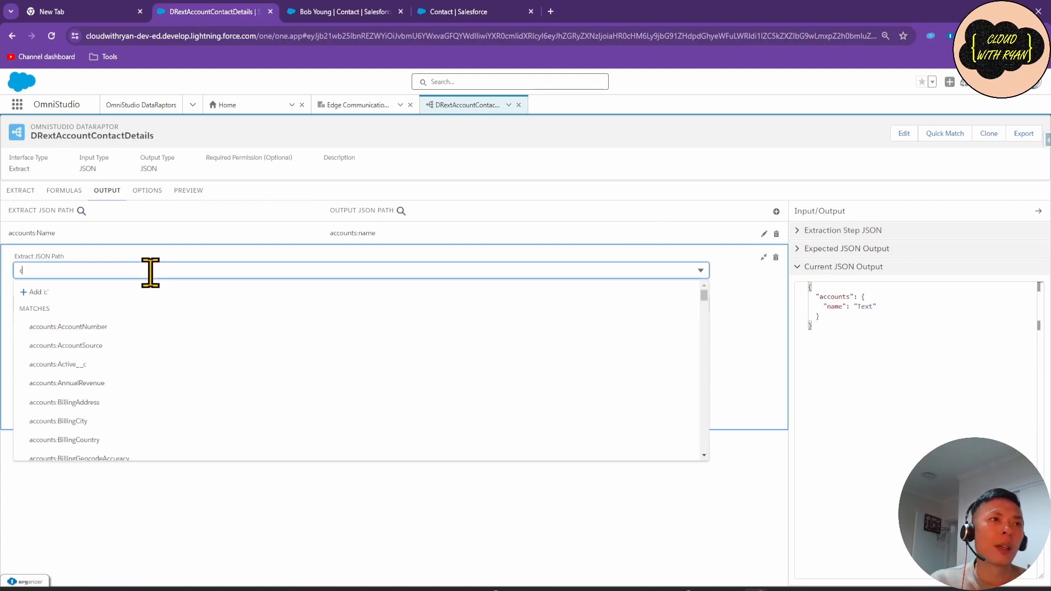
type("ontacts")
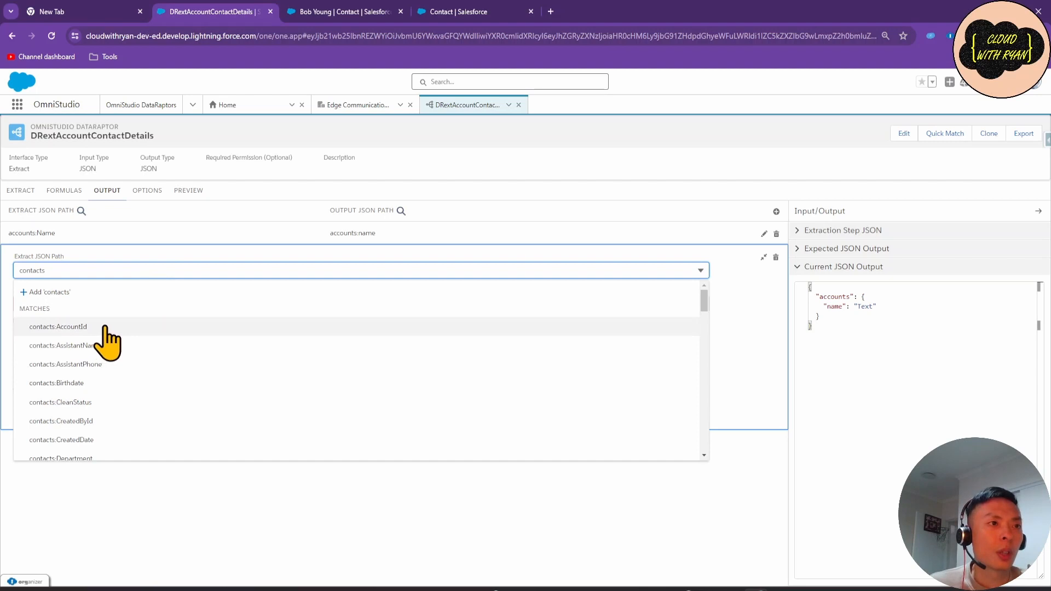
left_click_drag(73, 267, 12, 265)
type("F")
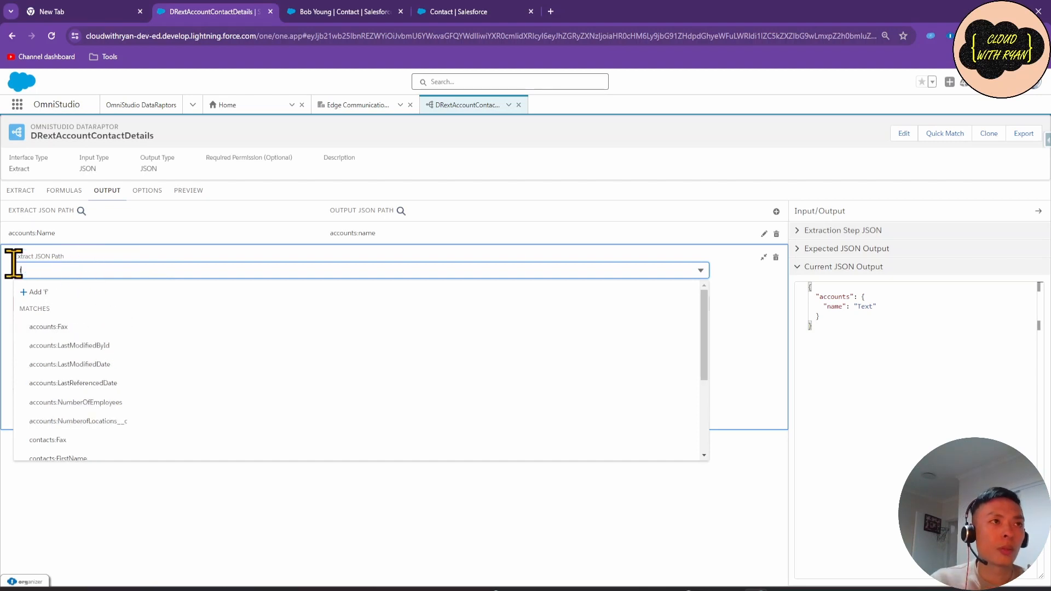
type("irst")
left_click(61, 326)
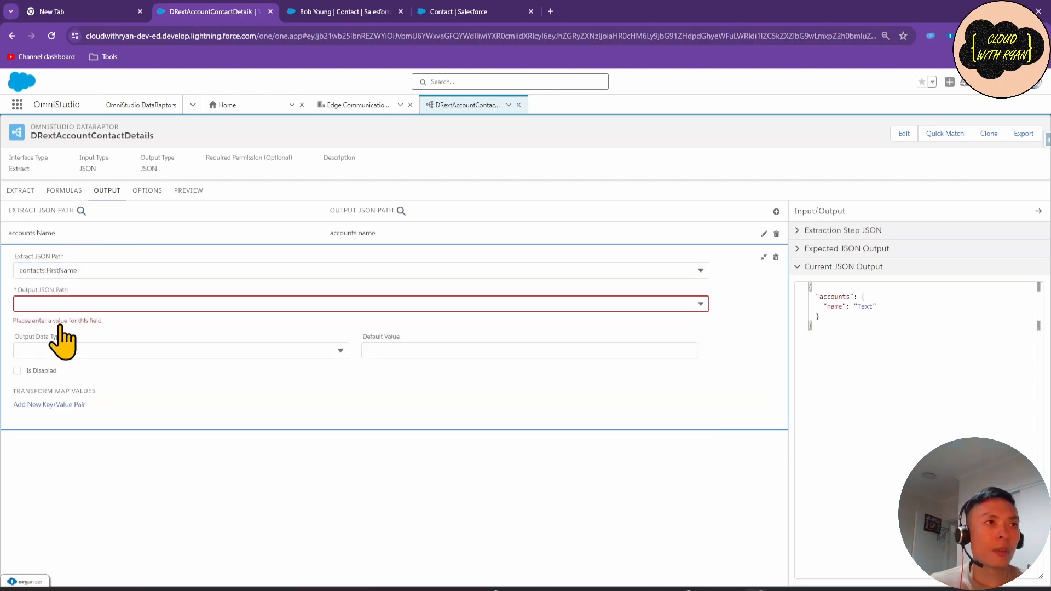
left_click(78, 273)
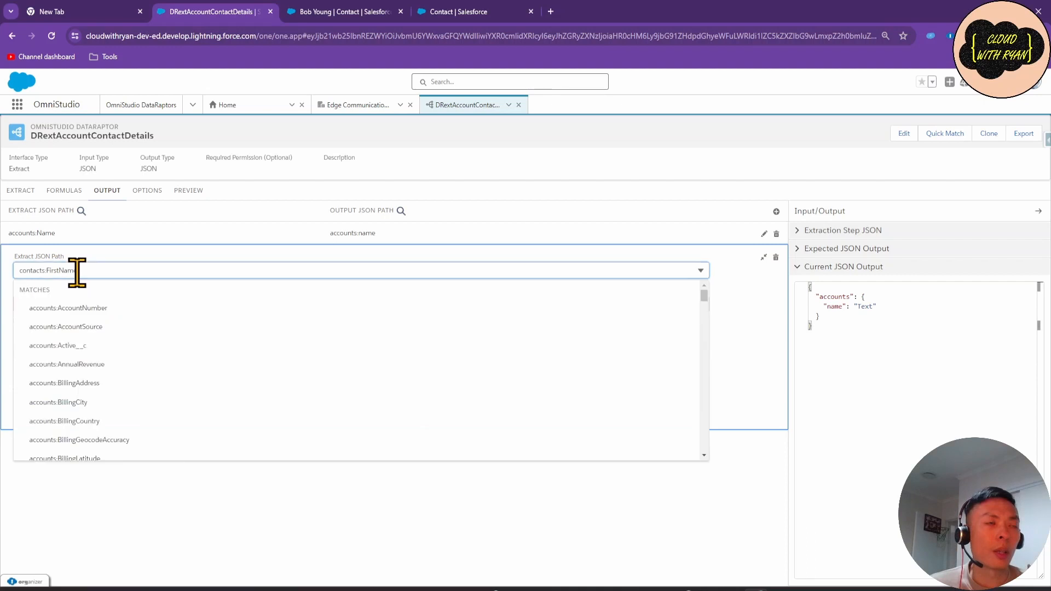
left_click(129, 528)
Set the new mapping's output JSON path to contacts:firstName.
left_click(91, 302)
type("contacts:FirstName")
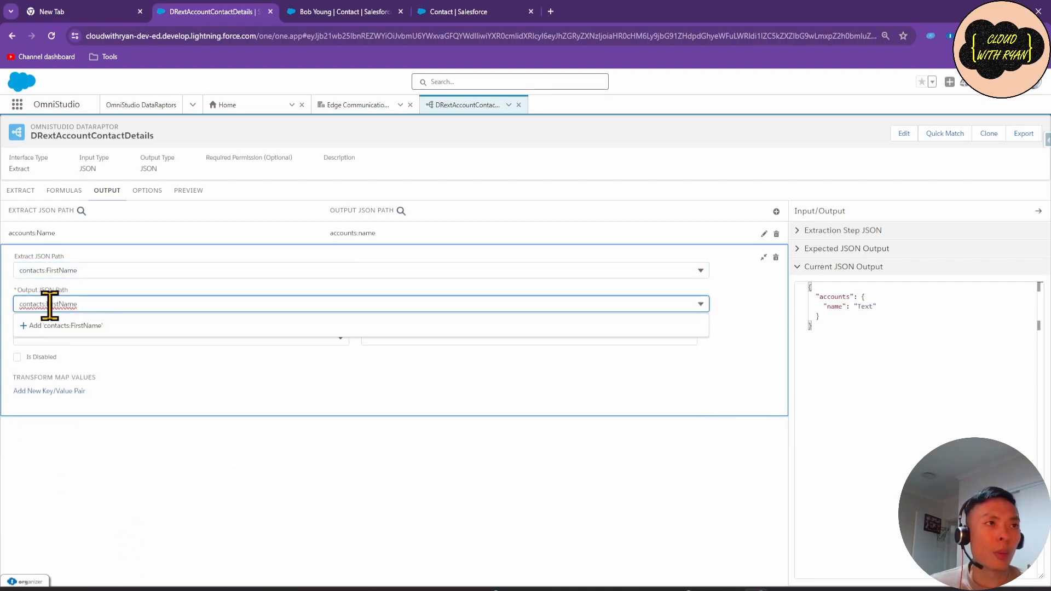
type("f")
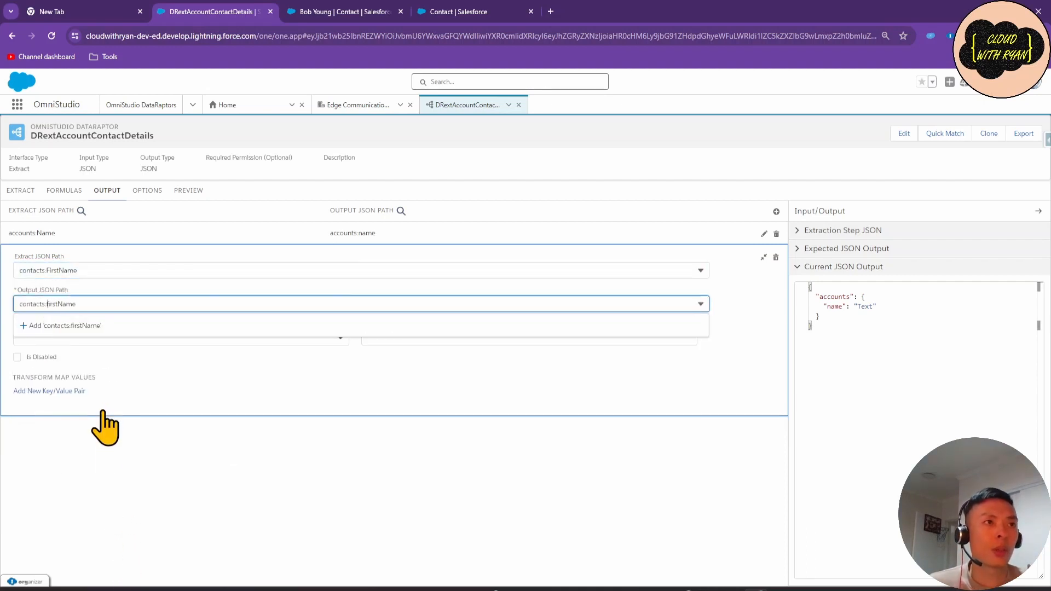
left_click(104, 462)
left_click(109, 303)
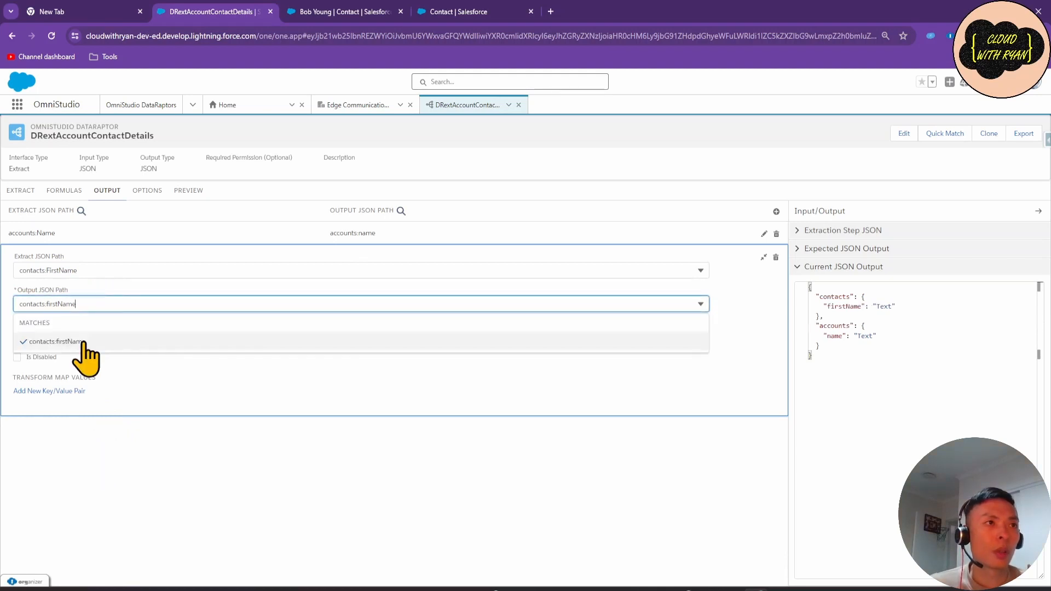
left_click(146, 443)
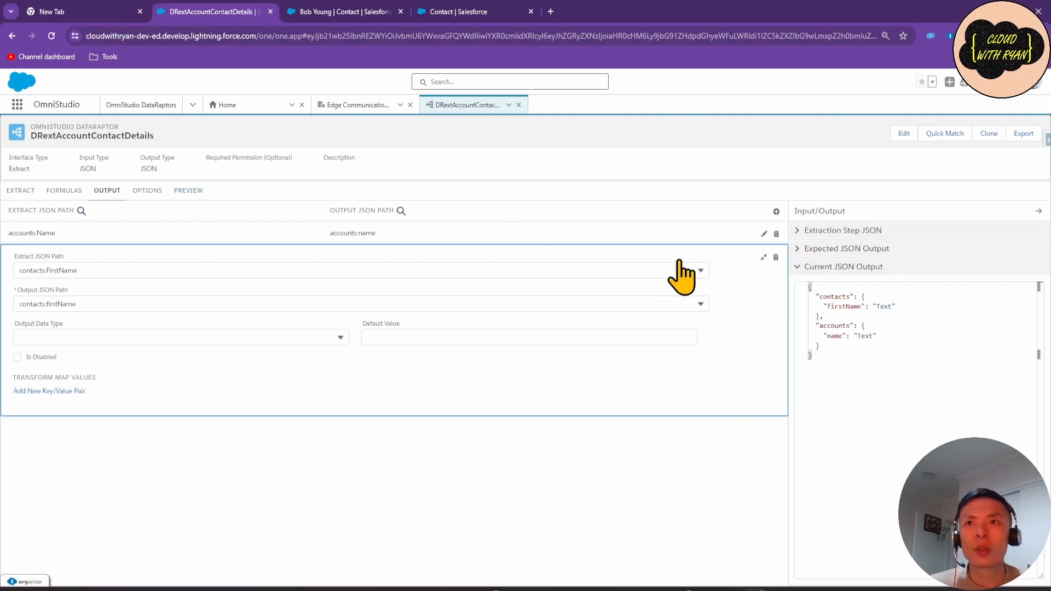
Execute the DataRaptor preview and review the contacts and accounts arrays in the response.
left_click(198, 191)
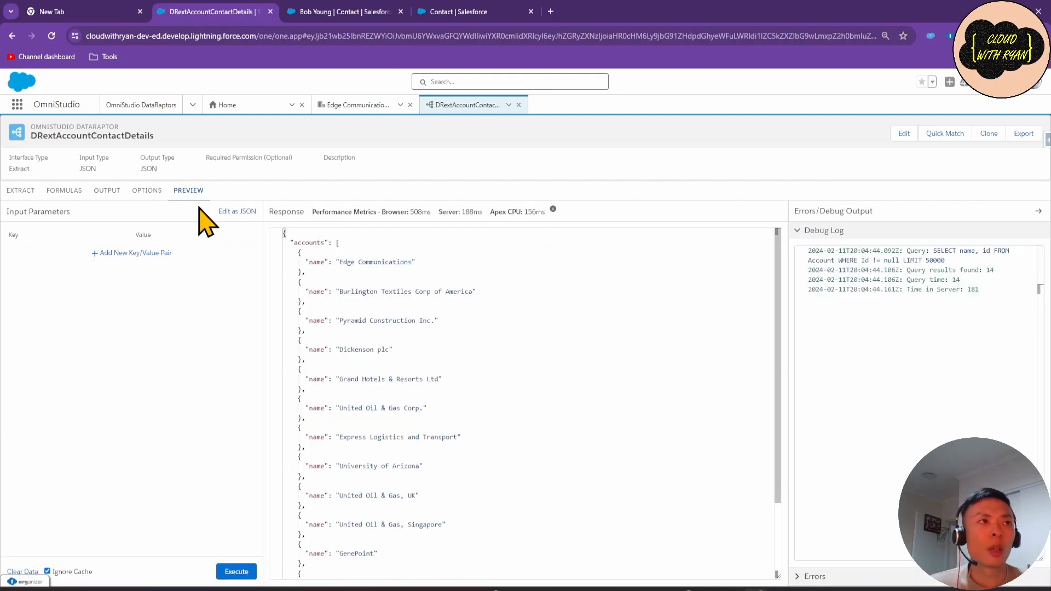
left_click(235, 571)
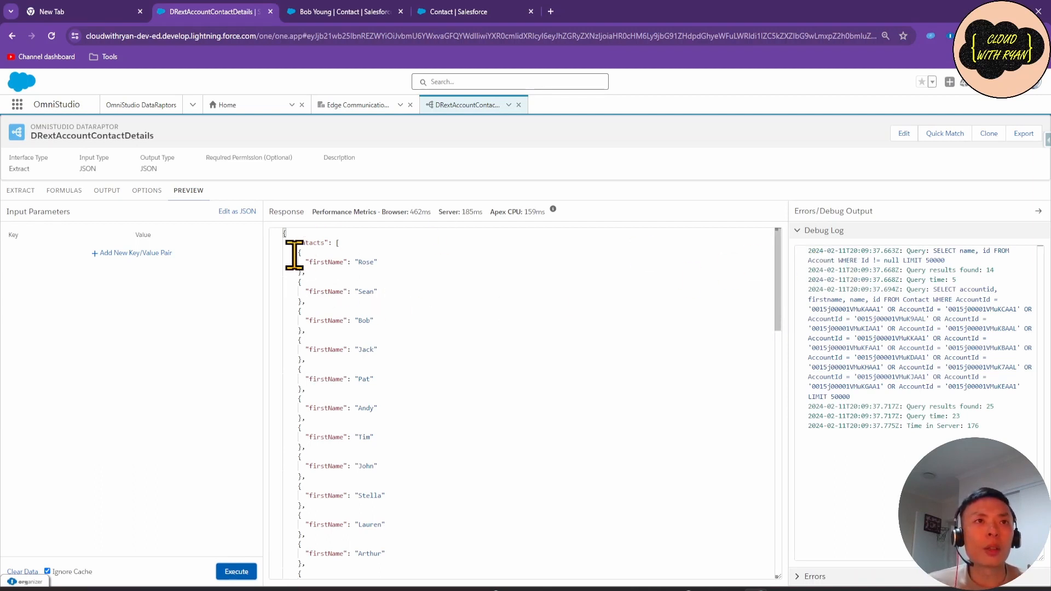
left_click_drag(287, 244, 389, 465)
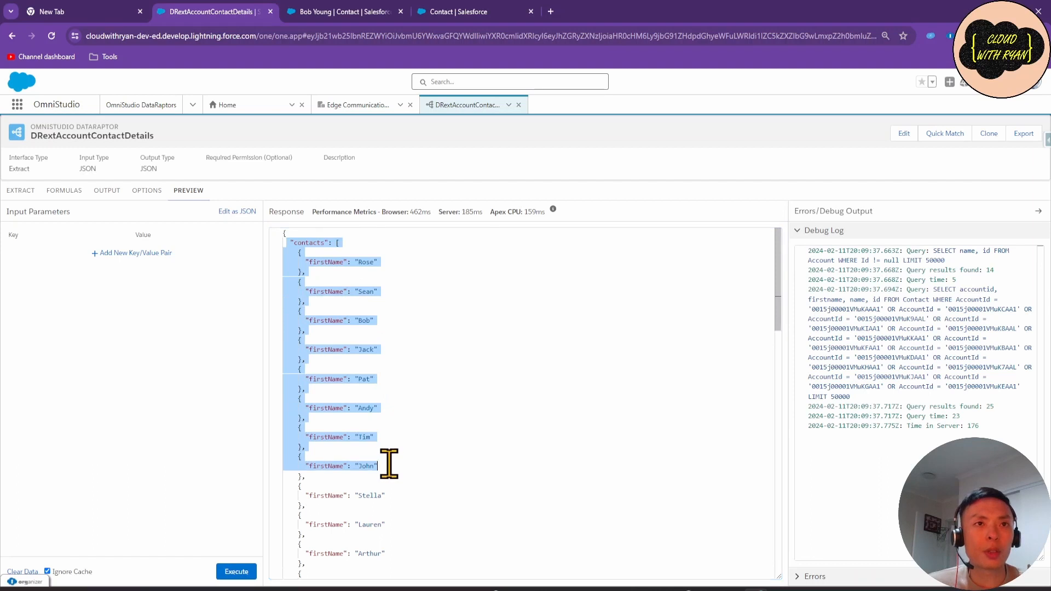
scroll(389, 464, "down", 2)
scroll(390, 465, "down", 8)
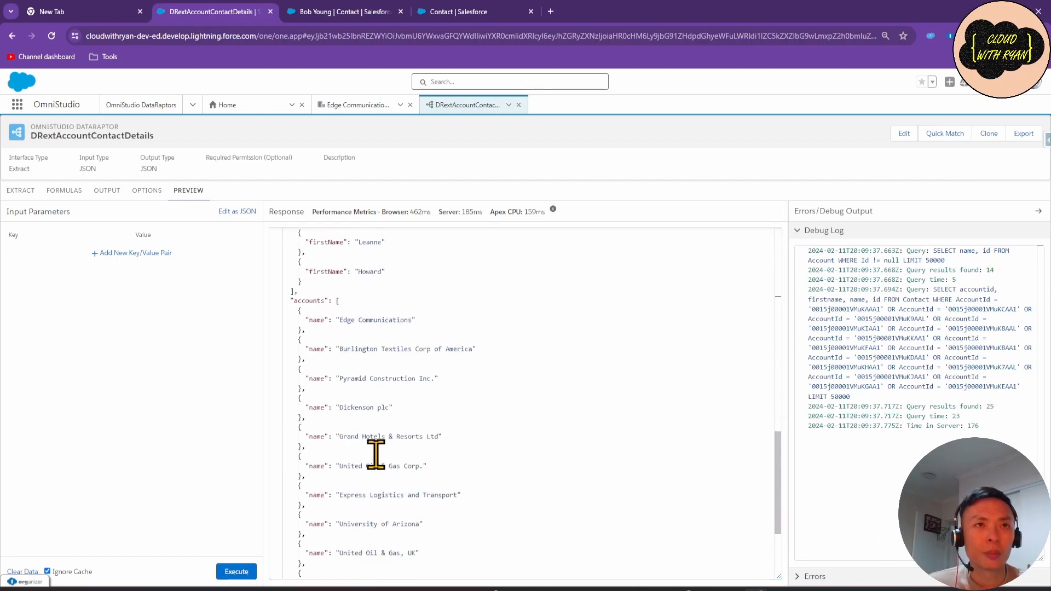
left_click_drag(293, 249, 422, 496)
scroll(418, 487, "down", 2)
left_click(432, 417)
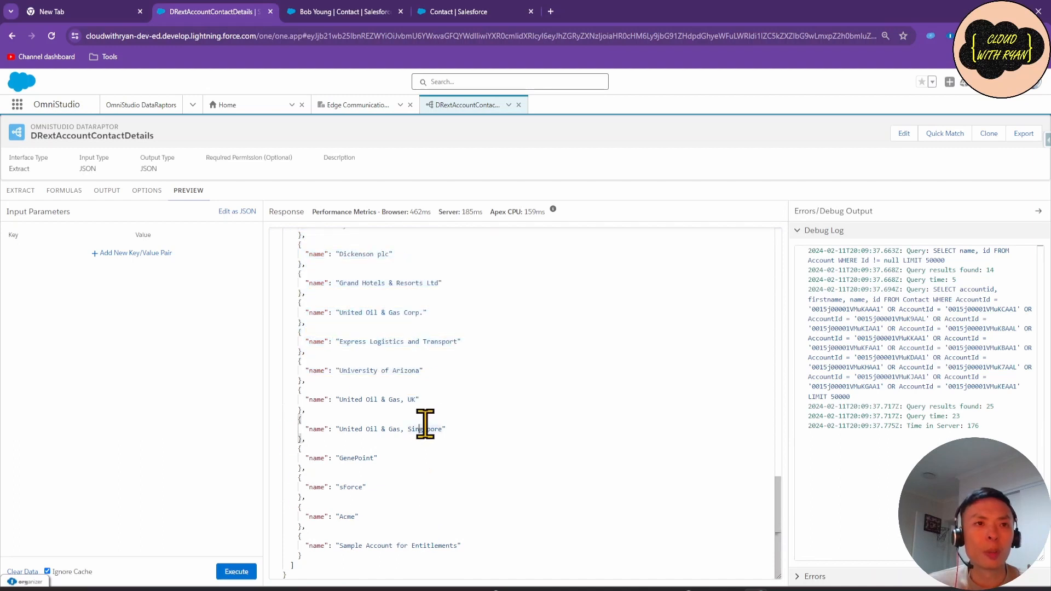
scroll(425, 423, "up", 4)
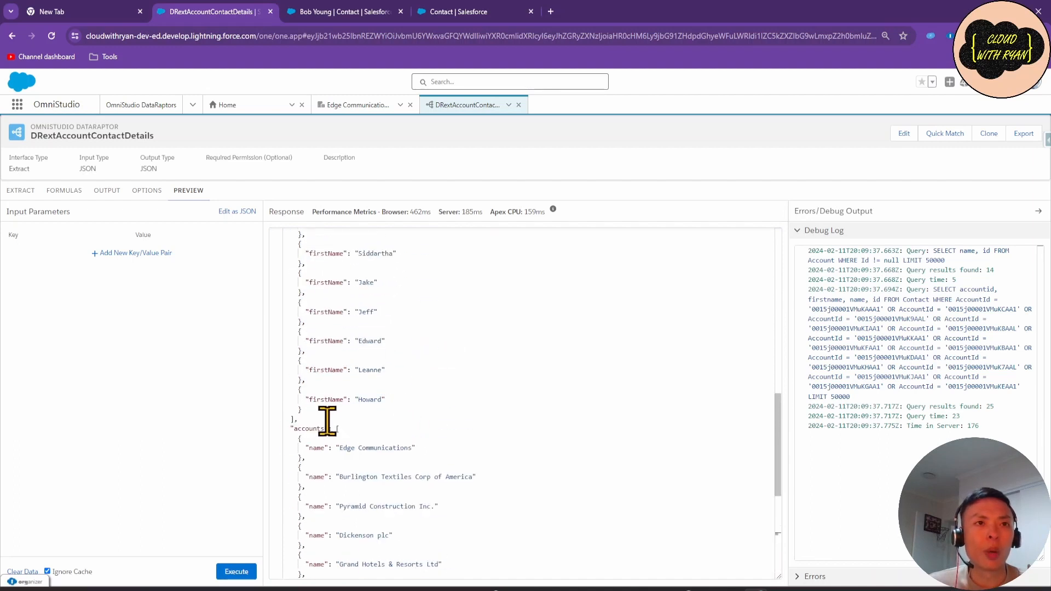
scroll(327, 421, "up", 10)
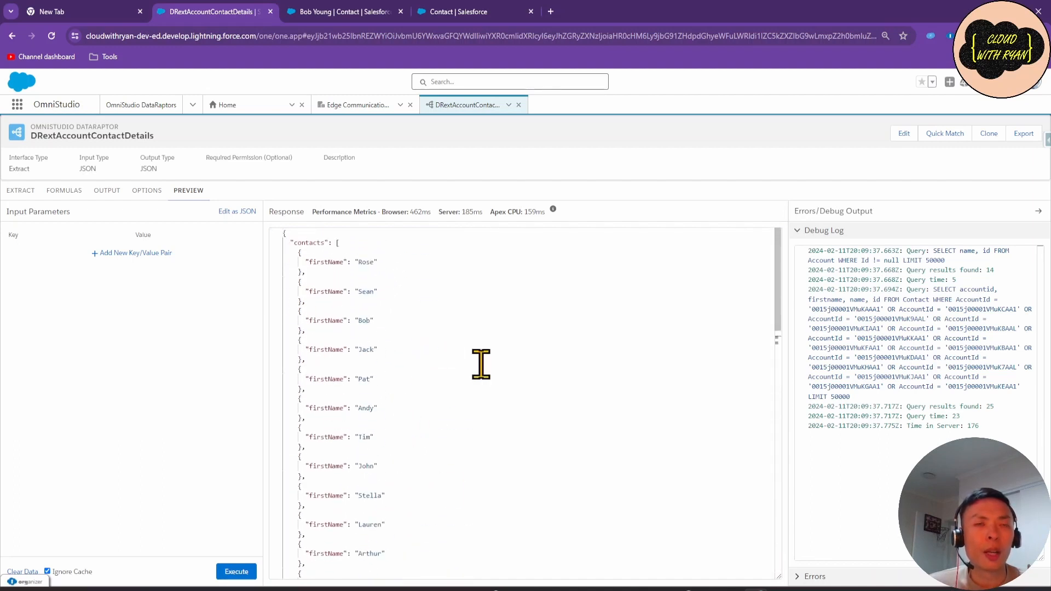
scroll(335, 312, "down", 10)
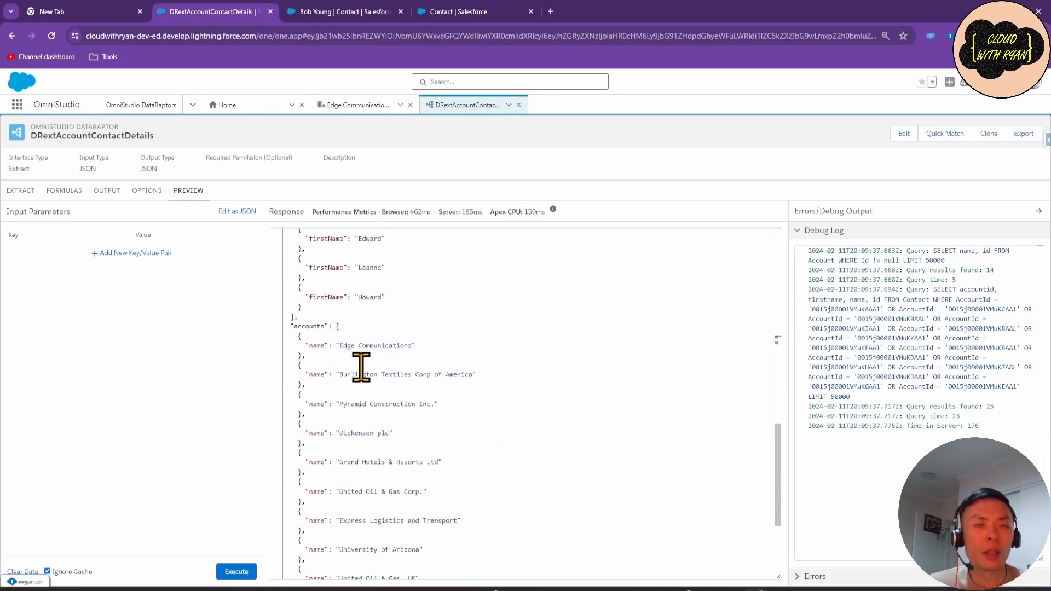
left_click_drag(290, 326, 405, 539)
left_click(459, 464)
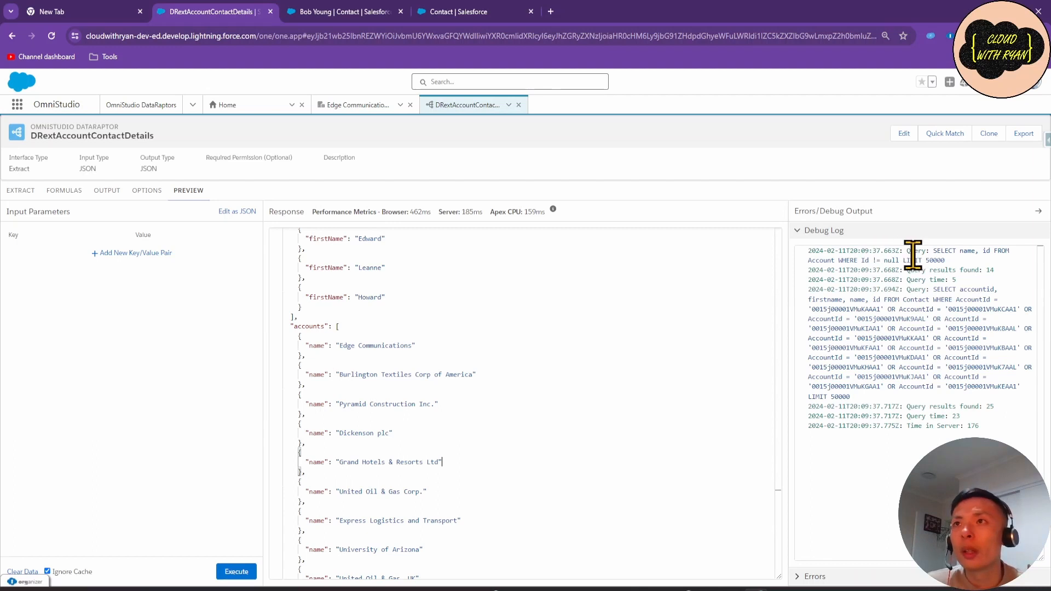
Compare the Account query in the debug log with the filter of the Account extract step.
left_click_drag(906, 254, 934, 256)
left_click_drag(959, 279, 960, 308)
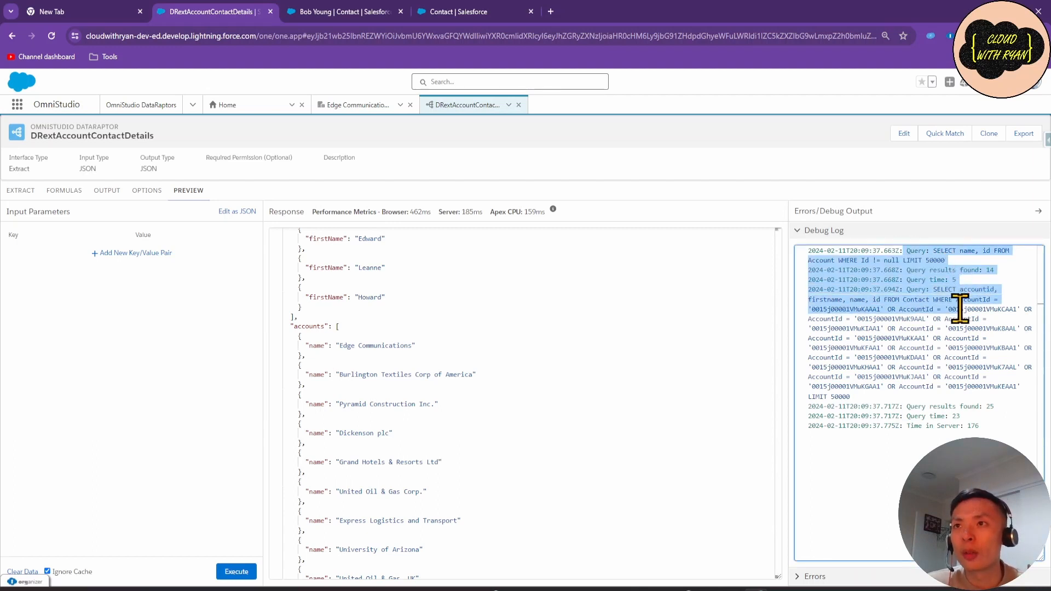
left_click(950, 301)
left_click_drag(906, 250, 952, 255)
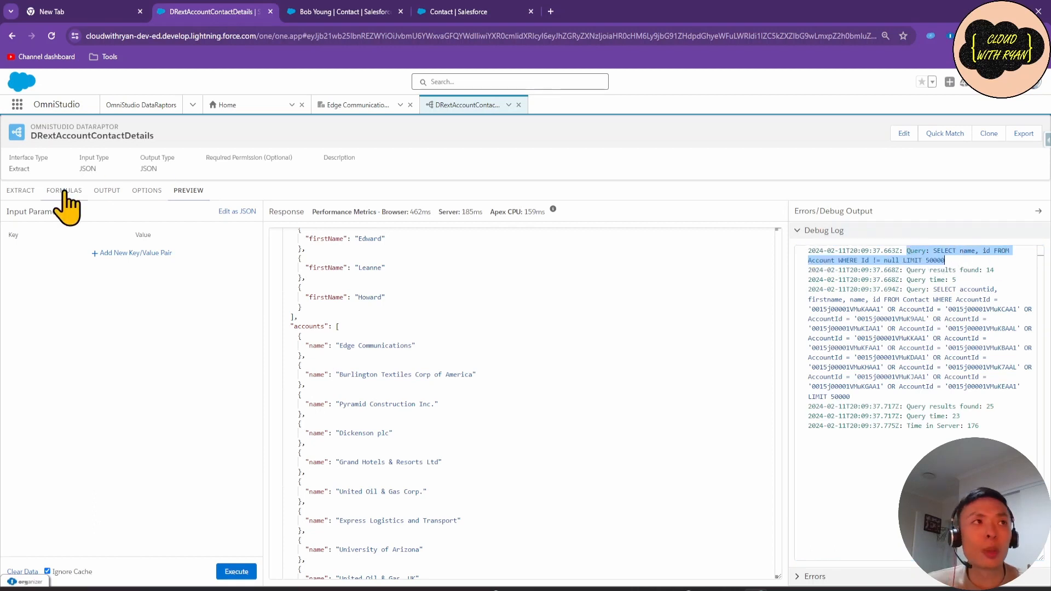
left_click(21, 191)
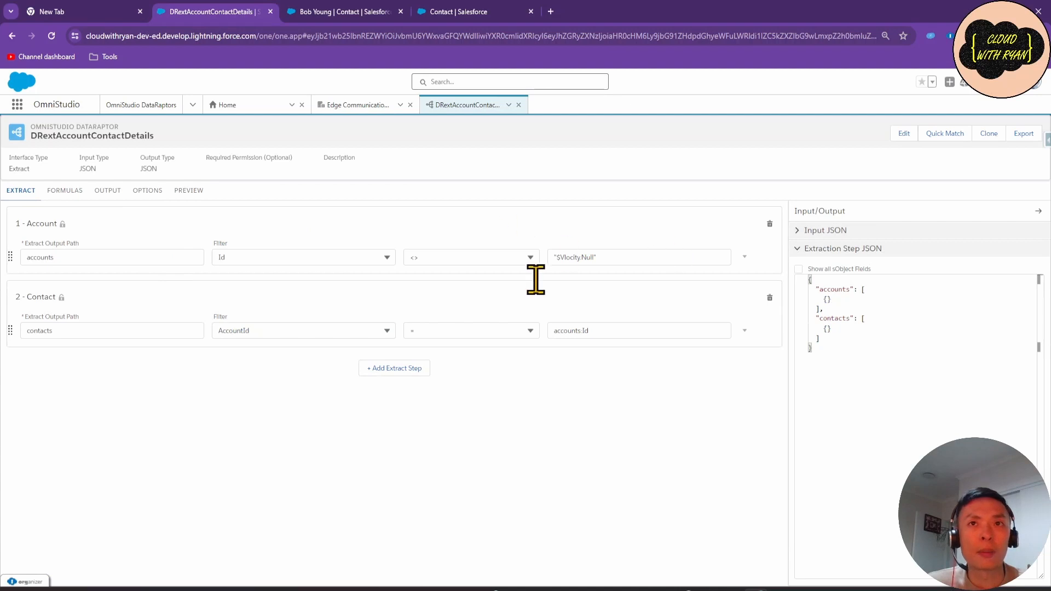
left_click(191, 192)
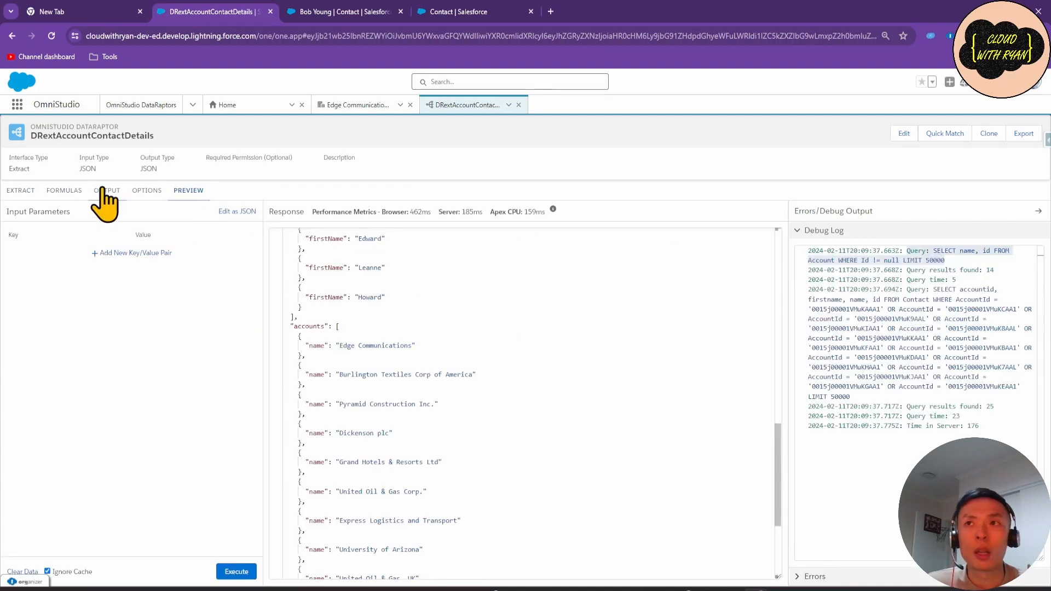
left_click_drag(925, 251, 965, 260)
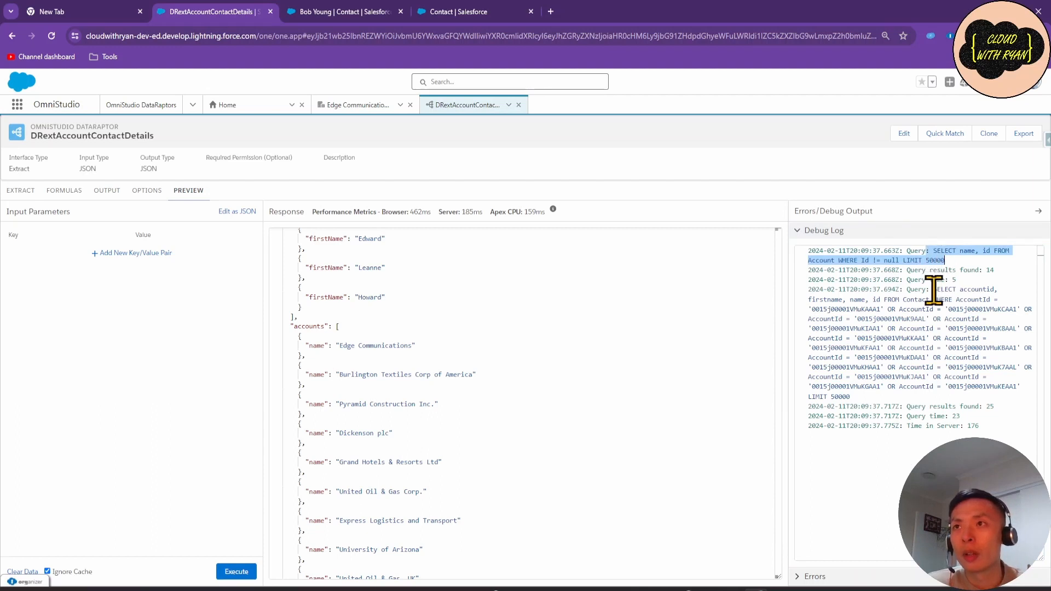
Examine the Contact query in the debug log and relate its AccountId conditions to the accounts in the response.
left_click_drag(933, 290, 1002, 405)
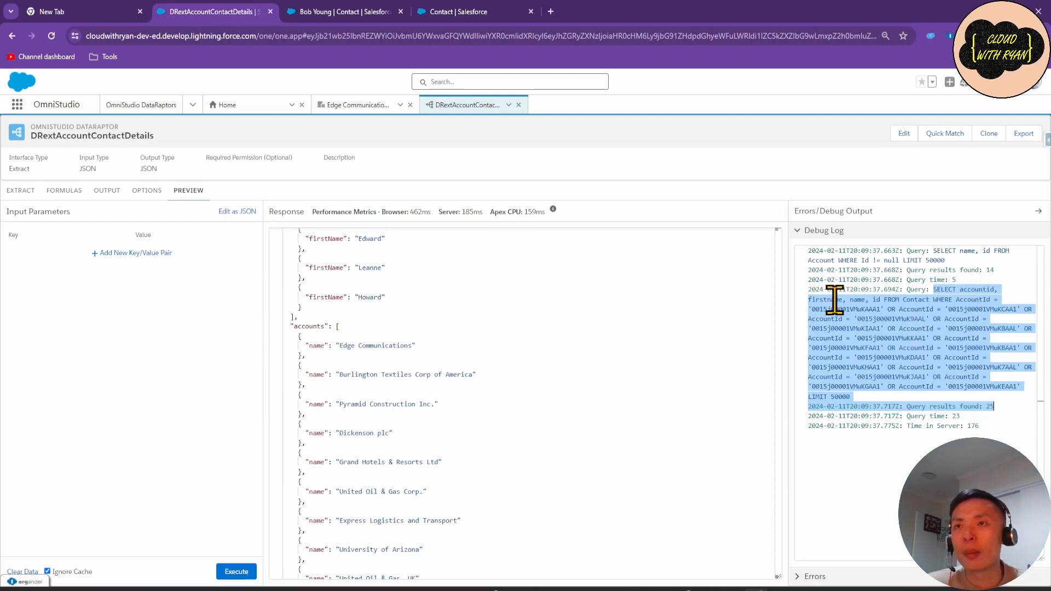
left_click(901, 296)
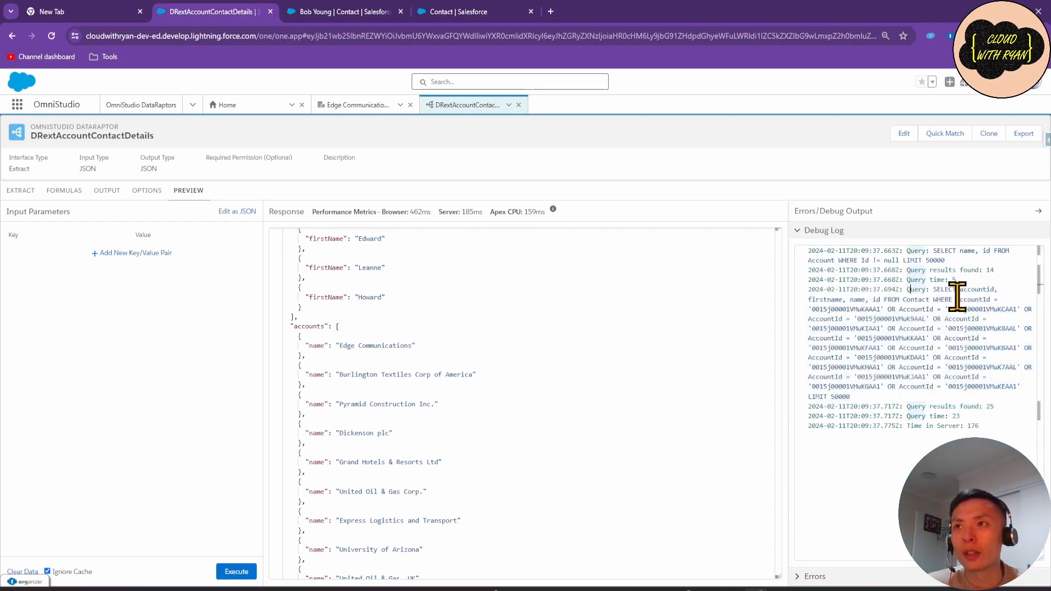
left_click_drag(956, 299, 1002, 300)
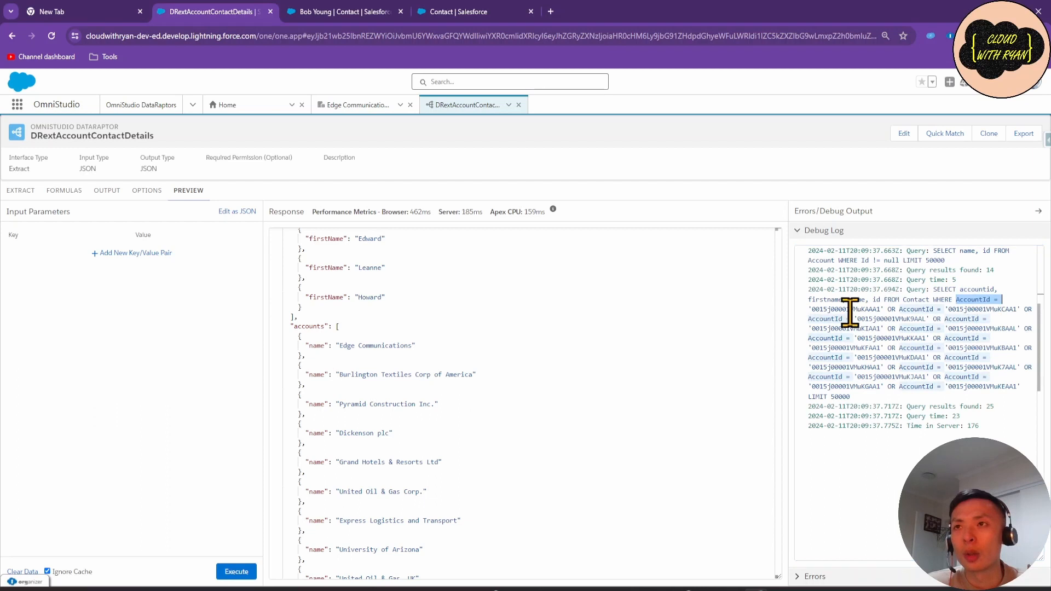
left_click_drag(297, 335, 441, 545)
scroll(416, 476, "up", 5)
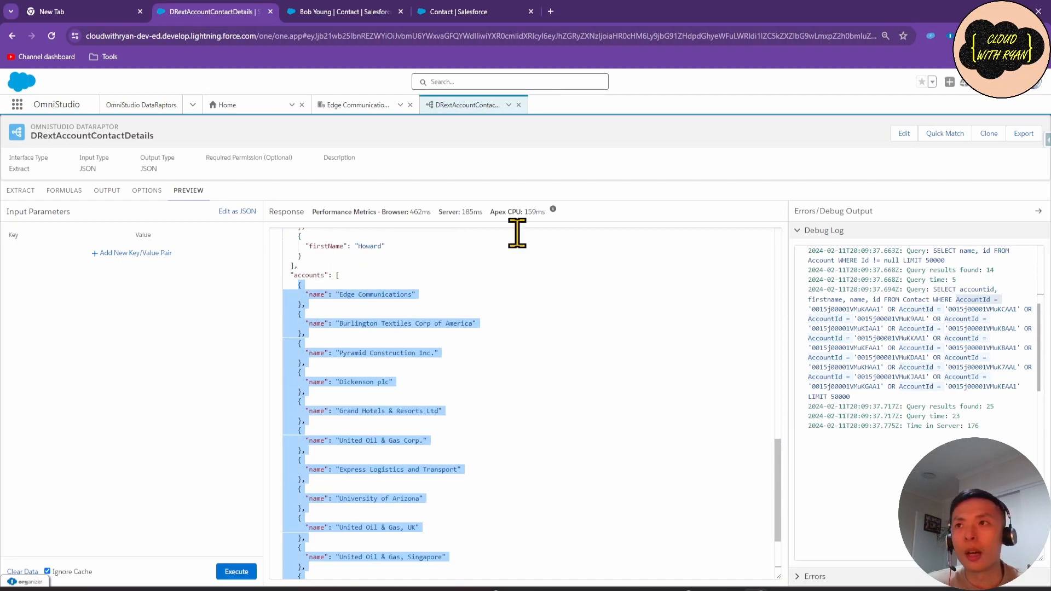
left_click(948, 310)
left_click_drag(810, 309, 1022, 398)
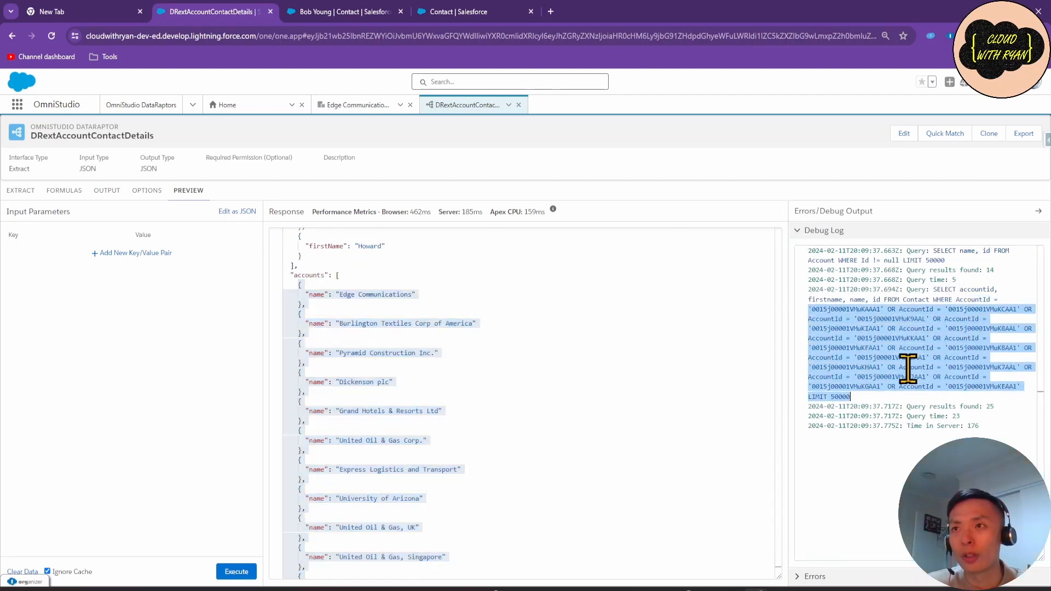
left_click(1023, 310)
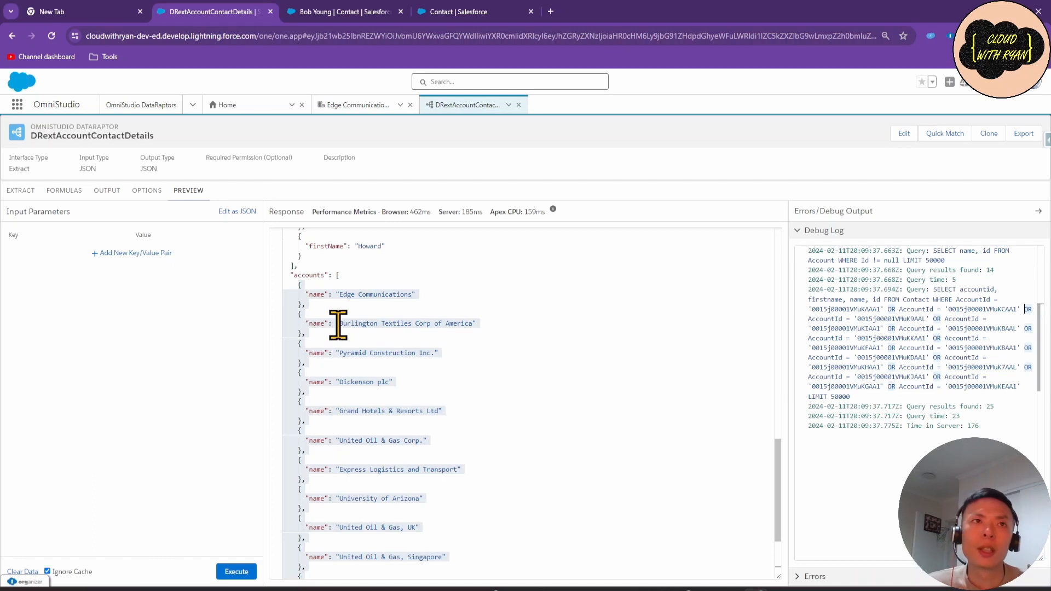
Compare the separate contacts and accounts arrays in the preview response, focusing on the Edge Communications entry.
left_click(335, 308)
left_click_drag(306, 294, 447, 297)
left_click(489, 320)
scroll(441, 458, "up", 10)
scroll(437, 467, "down", 9)
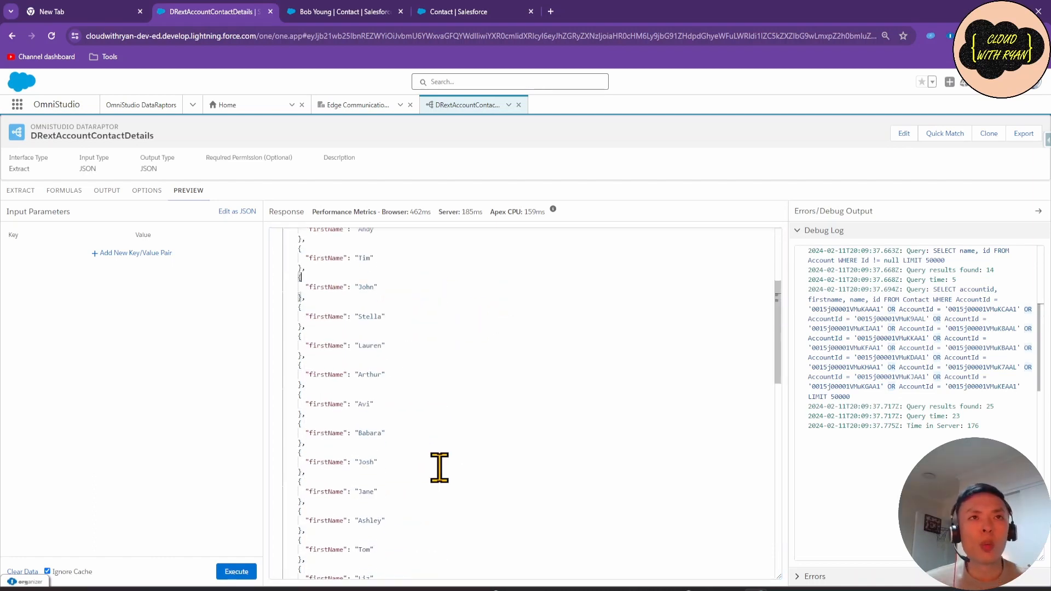
scroll(431, 469, "down", 2)
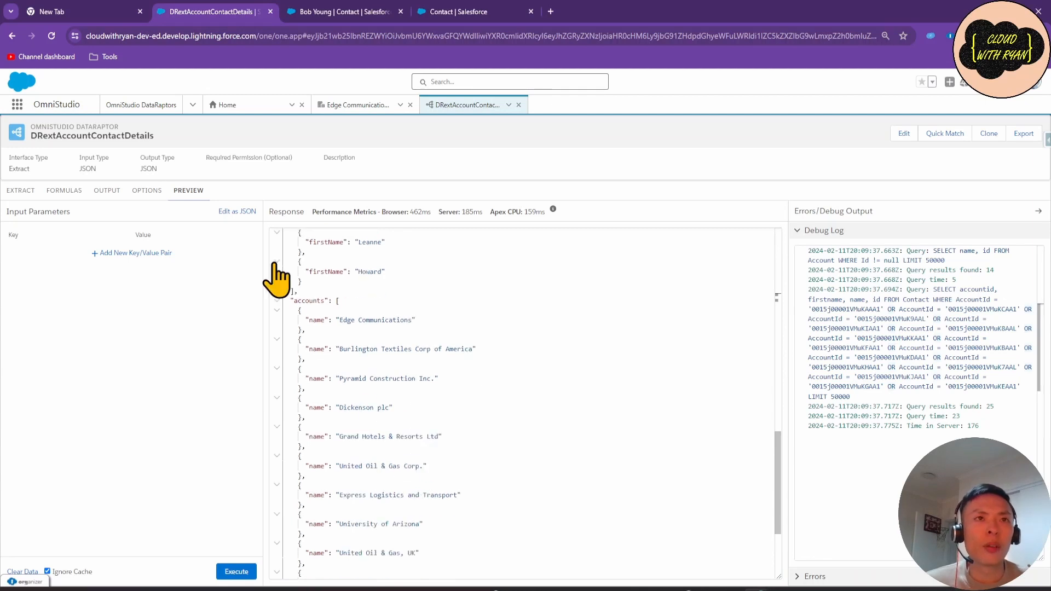
left_click(308, 312)
left_click_drag(307, 312, 310, 328)
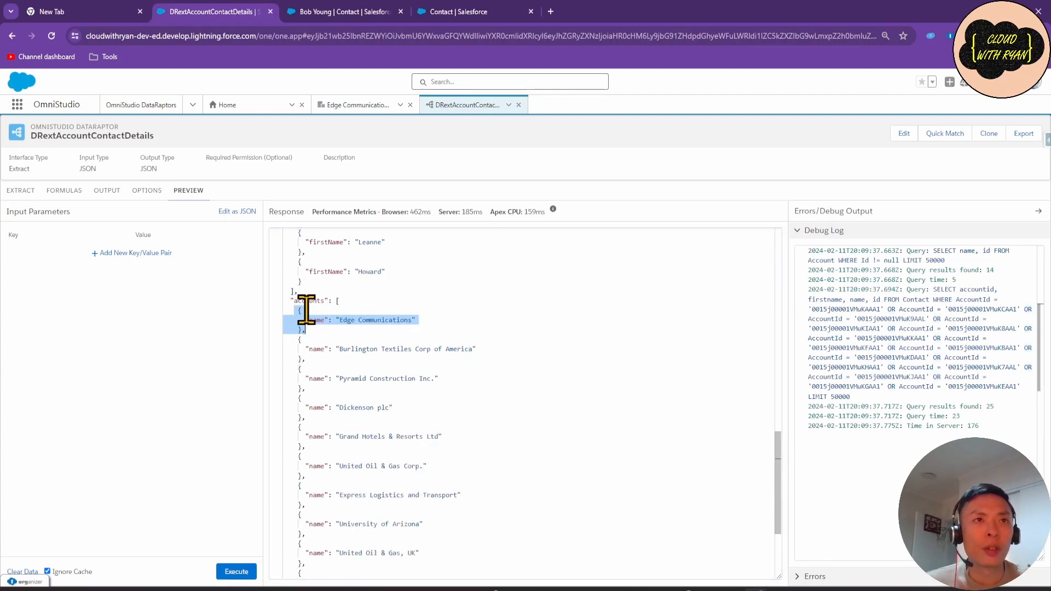
left_click(332, 322)
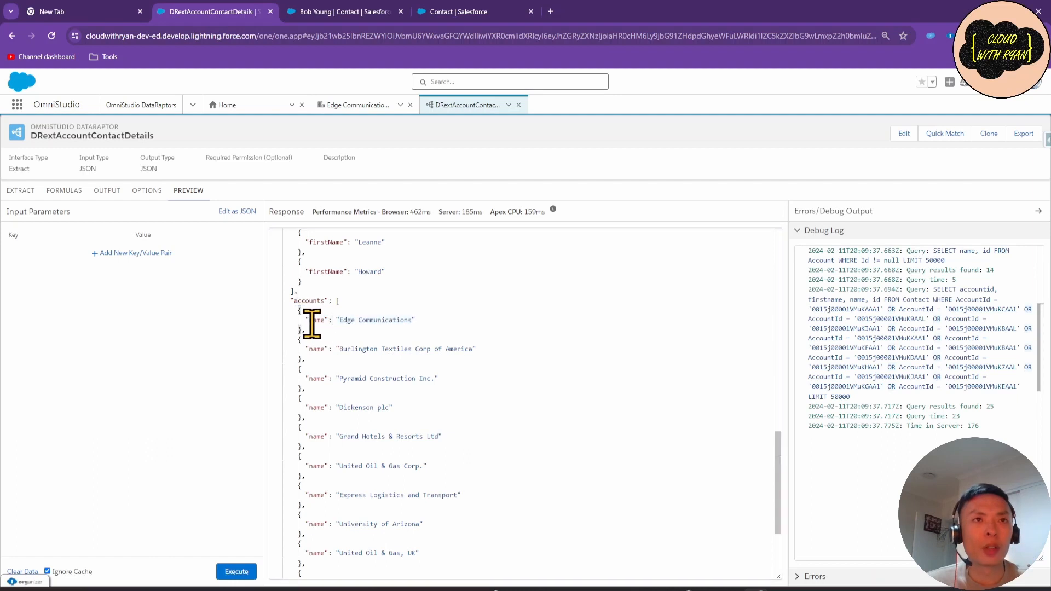
left_click_drag(307, 322, 416, 323)
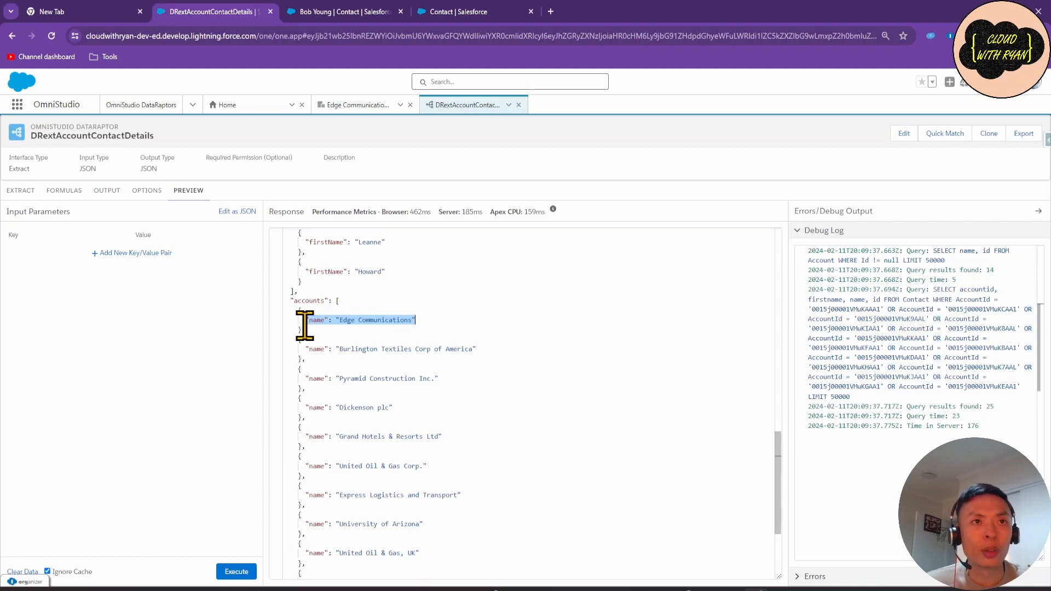
left_click_drag(305, 325, 299, 310)
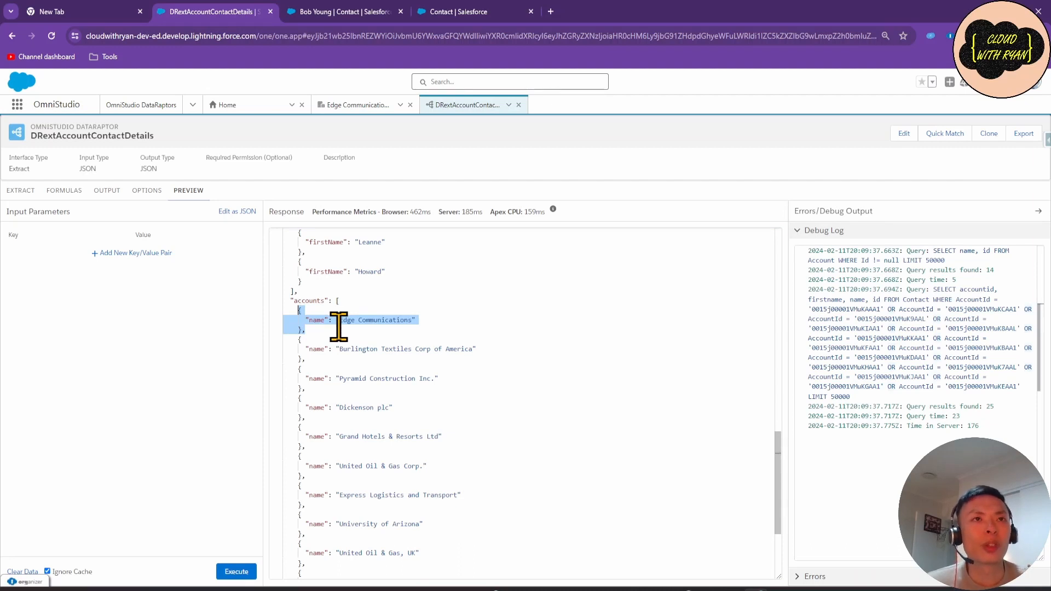
left_click(330, 332)
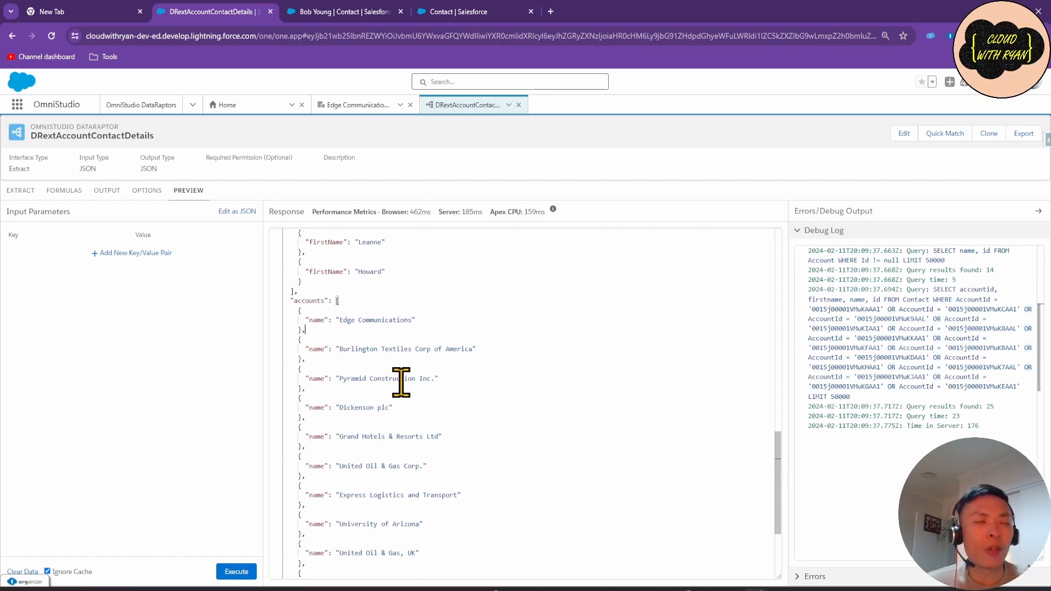
Set the Contact extract step's output path to accounts:contacts and check the nesting in the Extraction Step JSON.
left_click(20, 210)
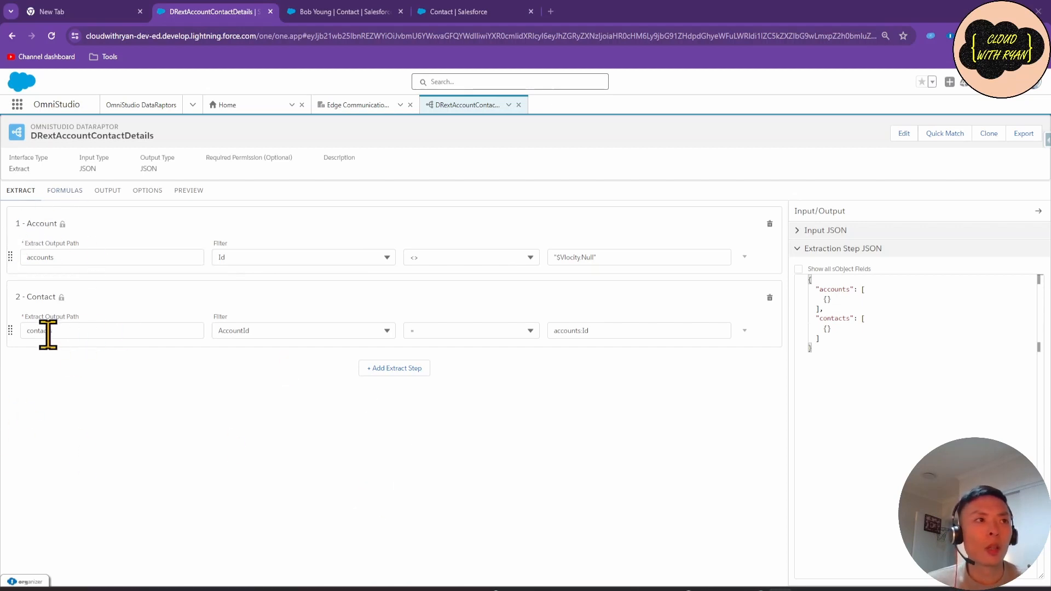
left_click(25, 331)
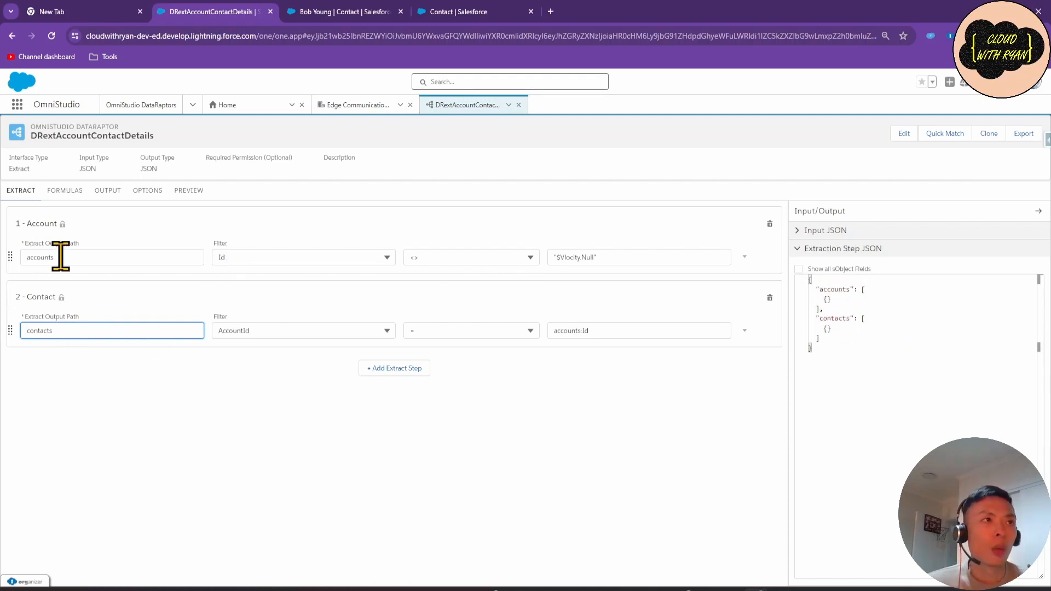
left_click_drag(60, 257, 28, 262)
key("ctrl+c")
left_click(38, 359)
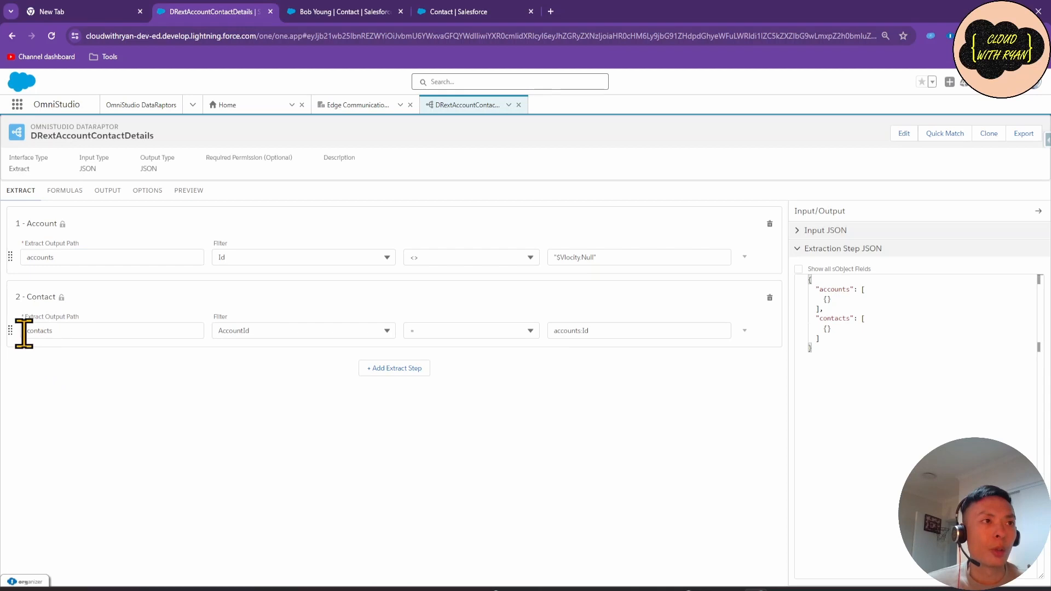
left_click(24, 331)
key("ctrl+v")
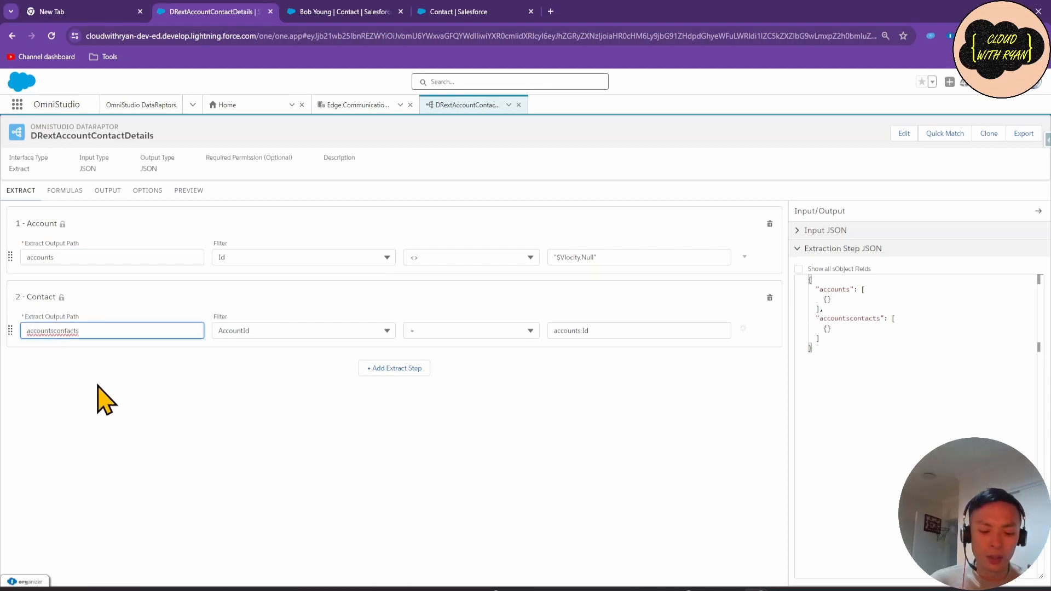
type(".")
left_click(123, 414)
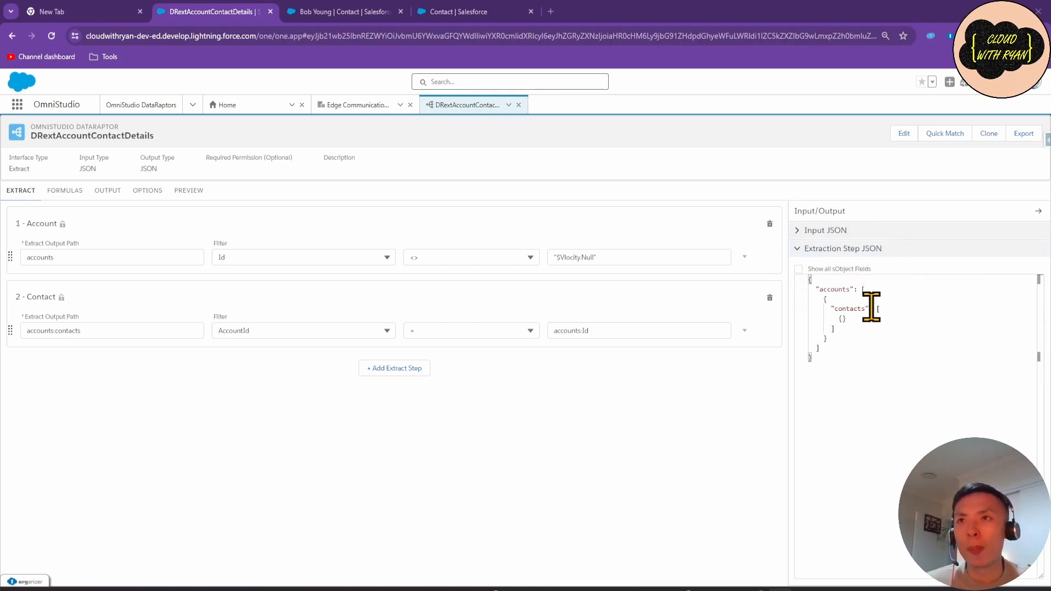
left_click_drag(816, 290, 855, 294)
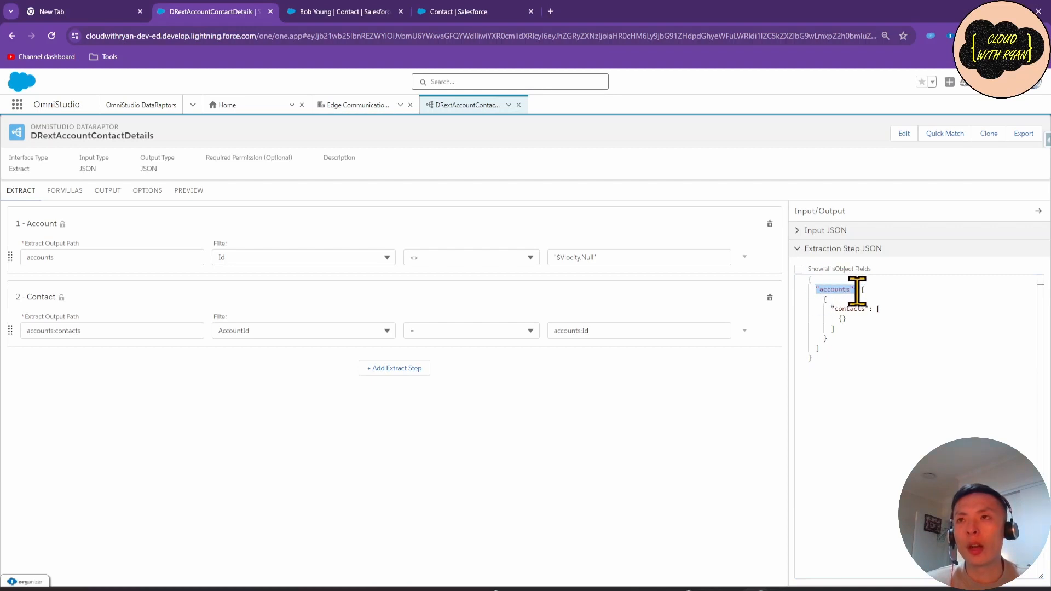
left_click(871, 293)
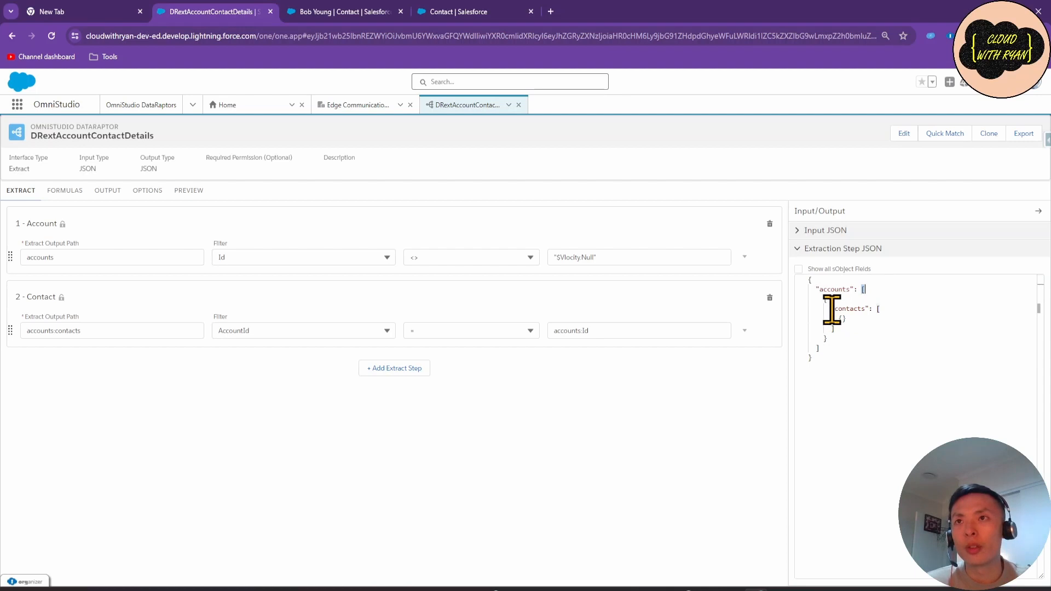
left_click_drag(832, 309, 873, 309)
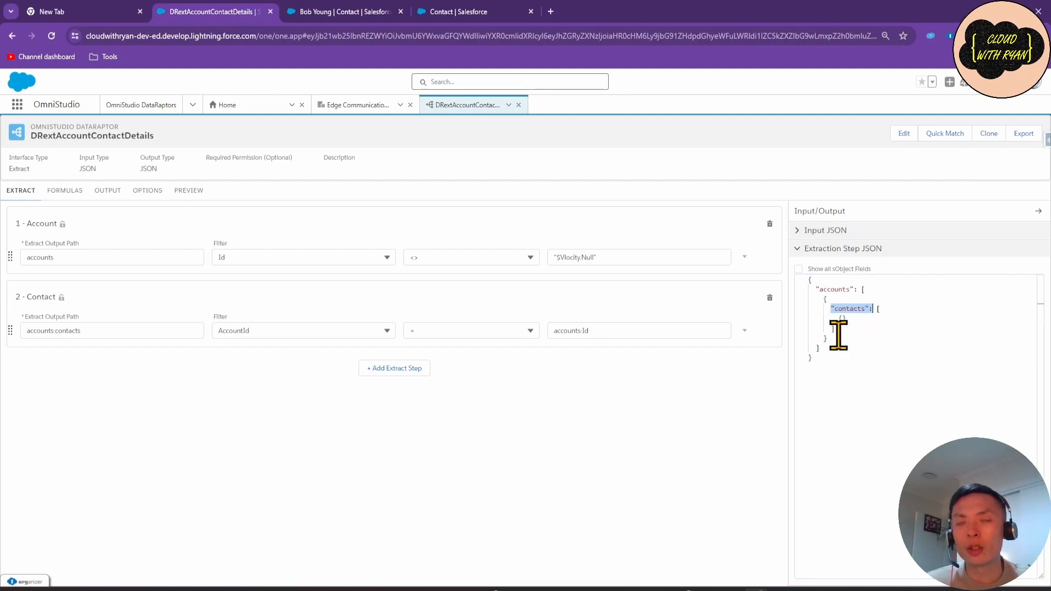
Execute the DataRaptor preview with the nested extract path and review the accounts array in the response for contact data.
left_click(187, 191)
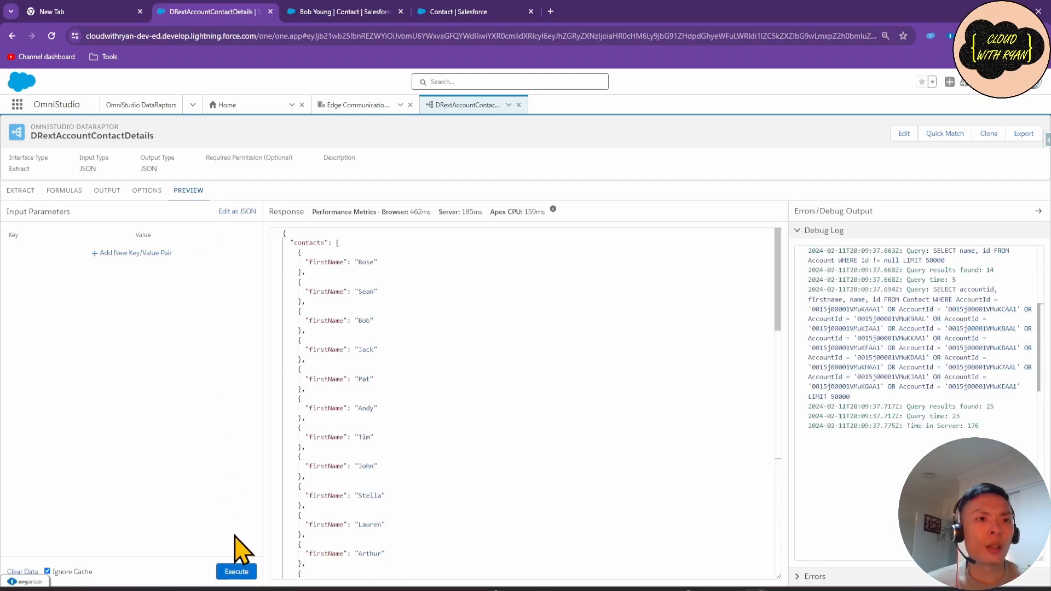
left_click(237, 572)
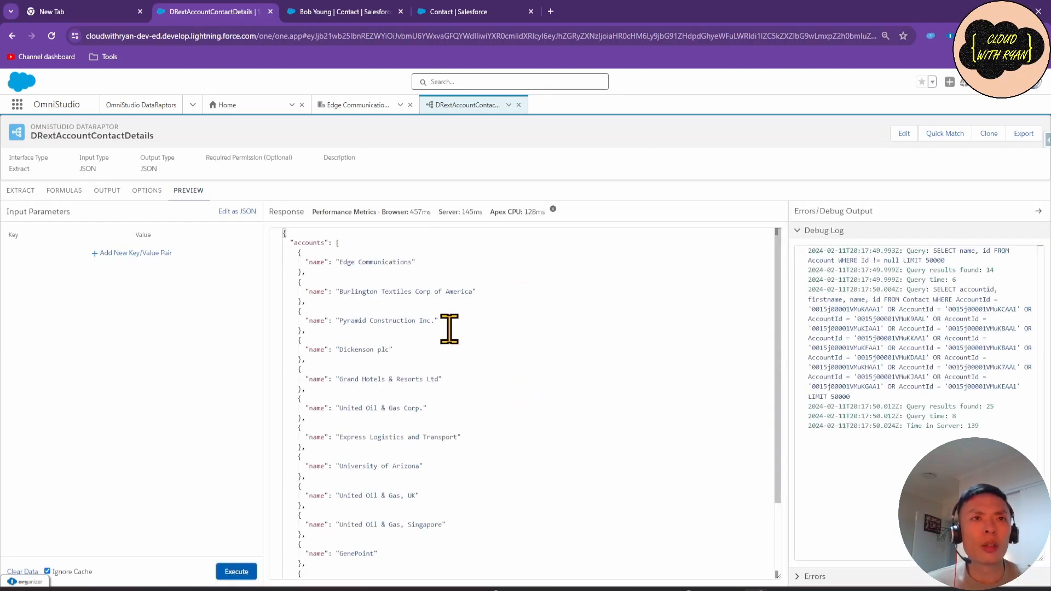
scroll(449, 329, "down", 3)
scroll(438, 345, "up", 4)
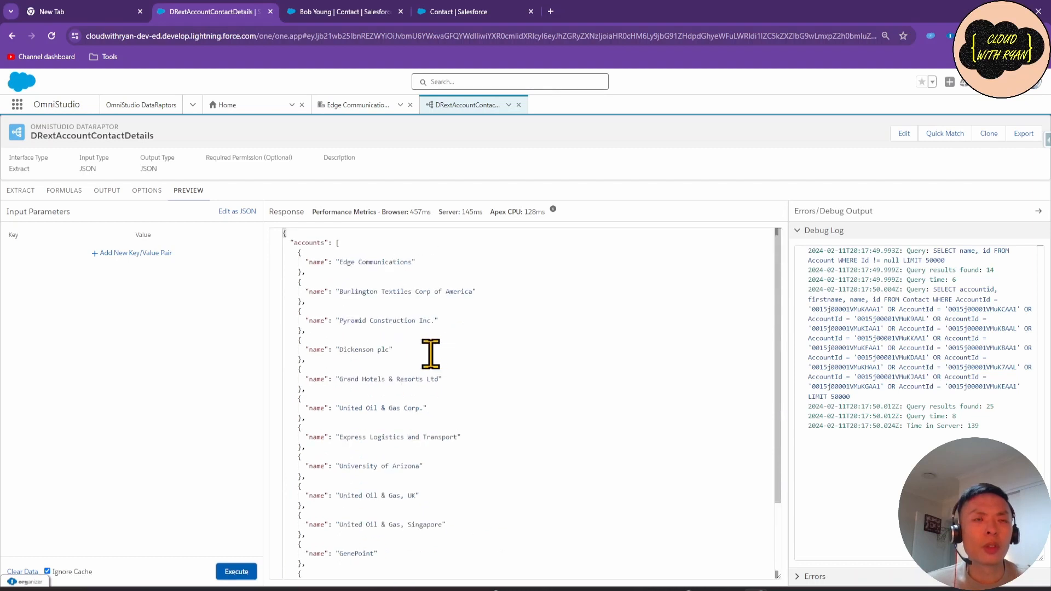
left_click_drag(288, 242, 375, 408)
scroll(375, 405, "down", 3)
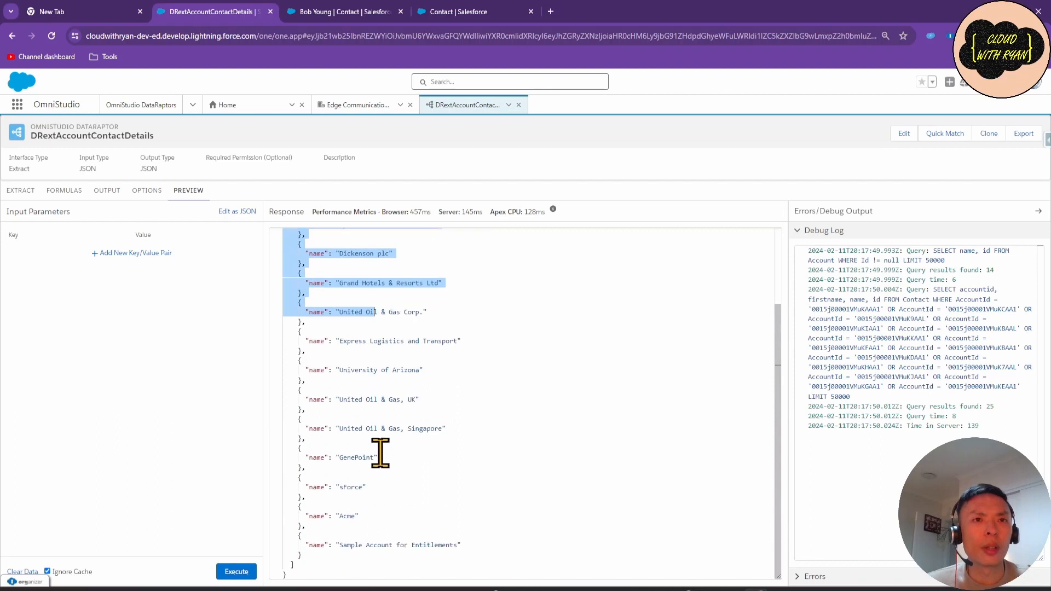
scroll(323, 481, "up", 3)
left_click(385, 321)
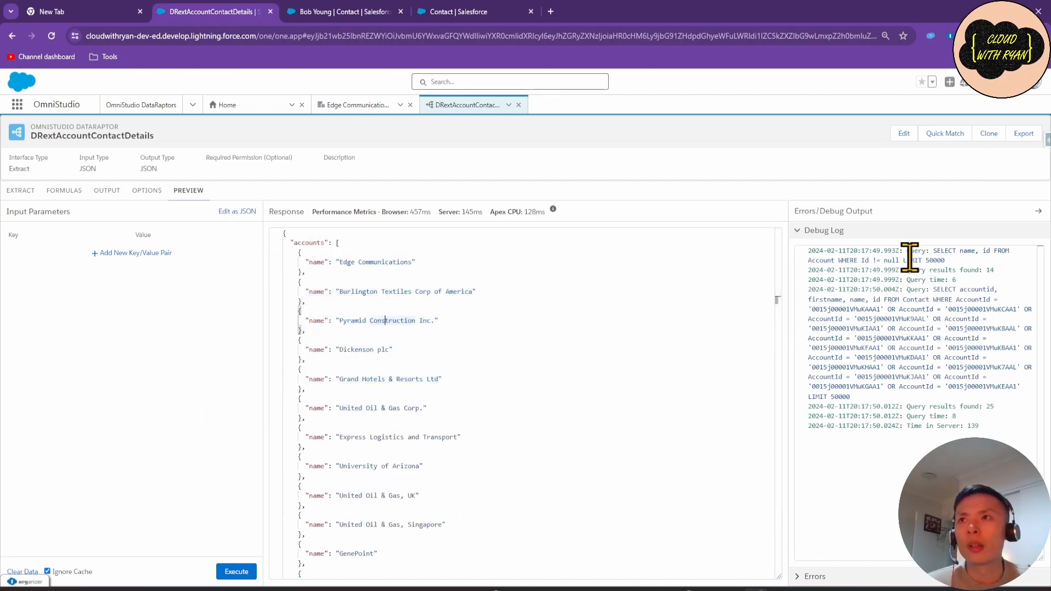
Examine the Account and Contact queries and their result counts in the debug log.
left_click_drag(911, 256, 991, 271)
left_click(955, 257)
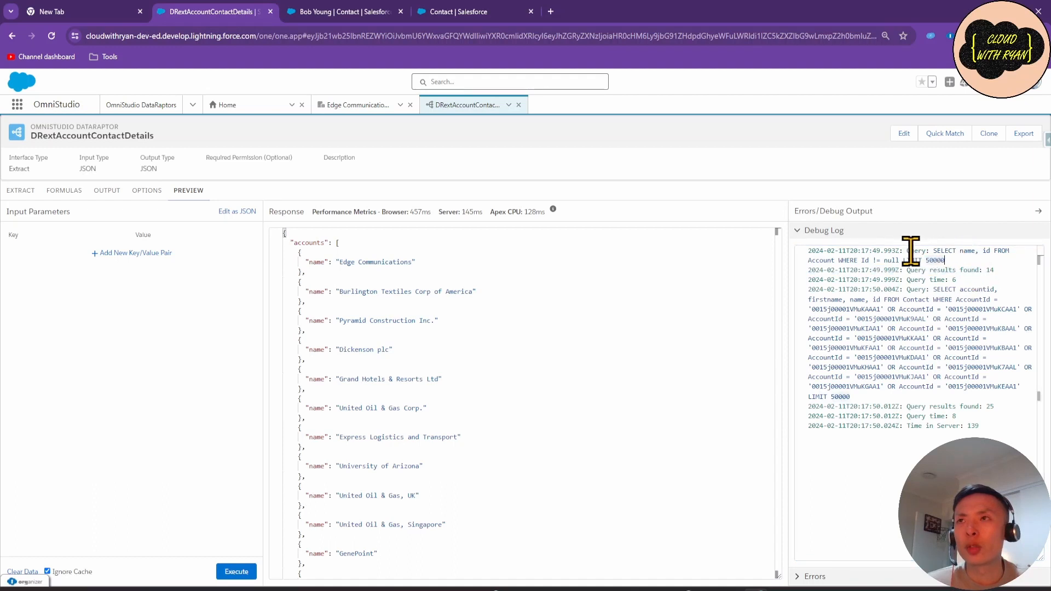
left_click_drag(908, 250, 994, 406)
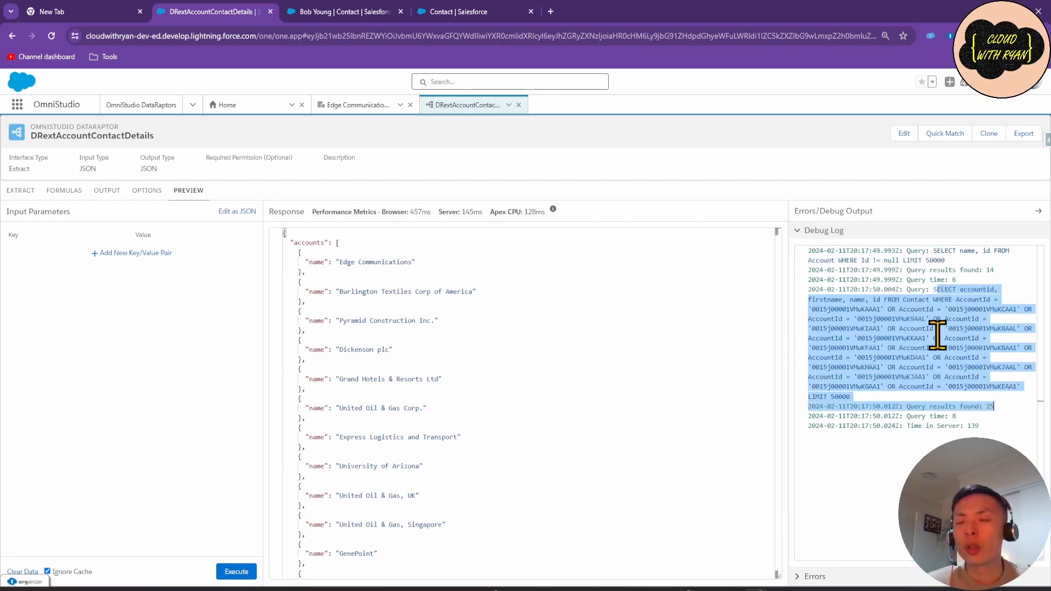
left_click(899, 358)
double_click(899, 358)
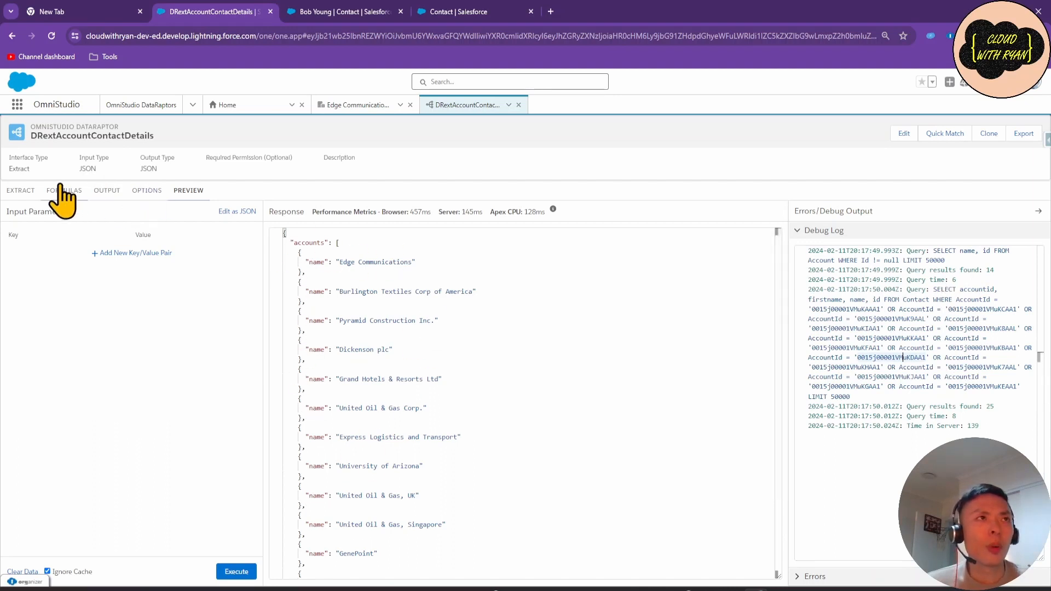
Compare the Contact step's extract output path with the preview response and the contact first name output mapping.
left_click(22, 192)
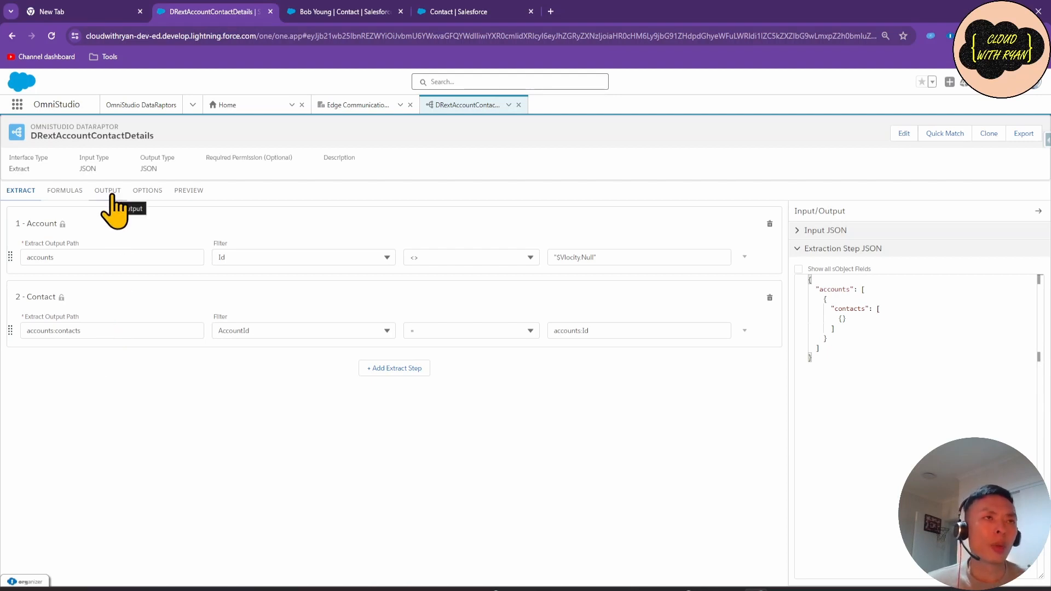
left_click(188, 192)
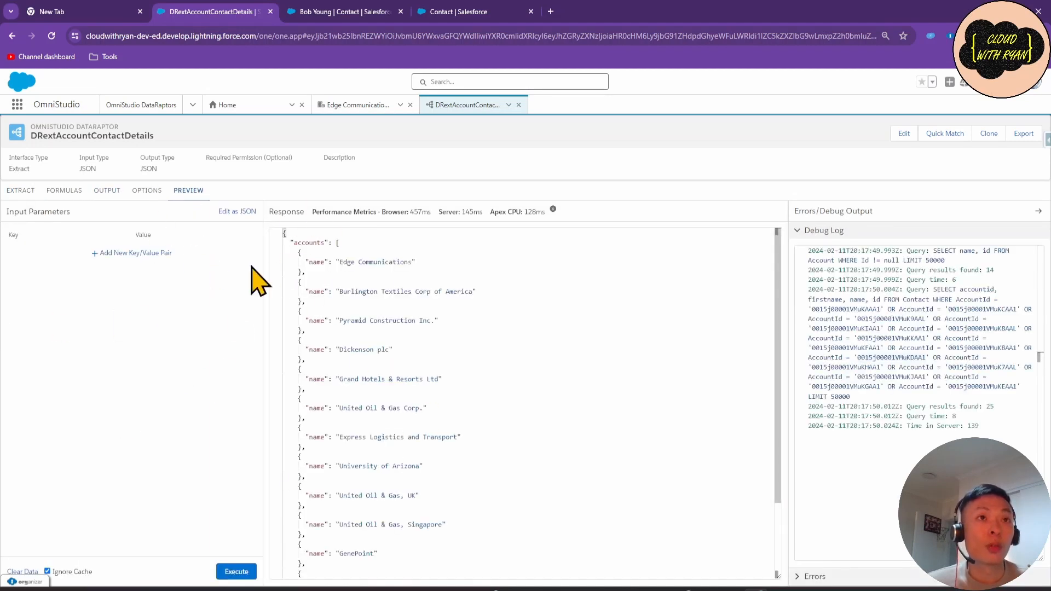
left_click(106, 192)
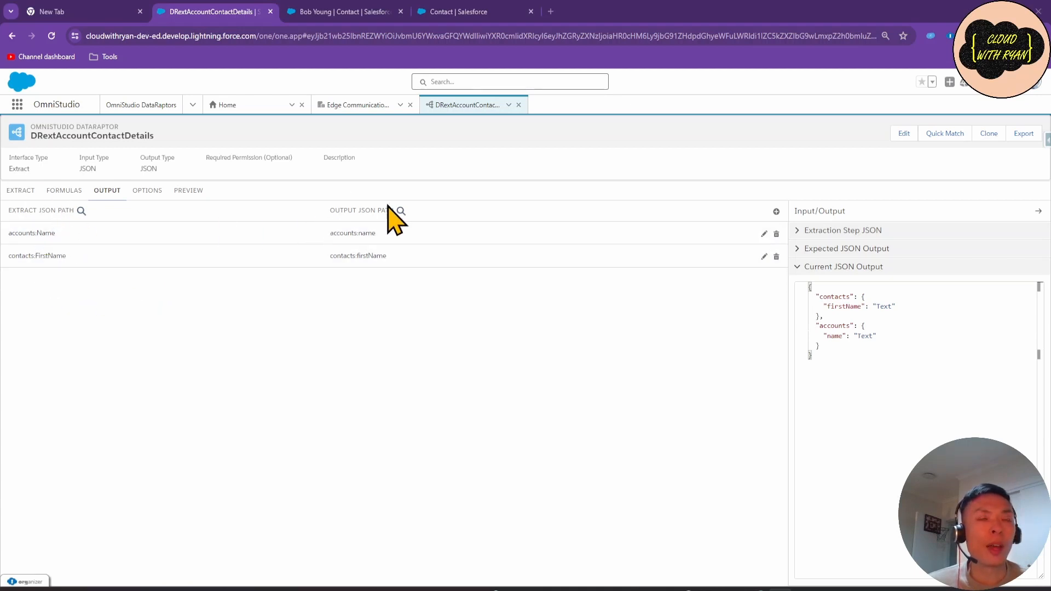
left_click(93, 255)
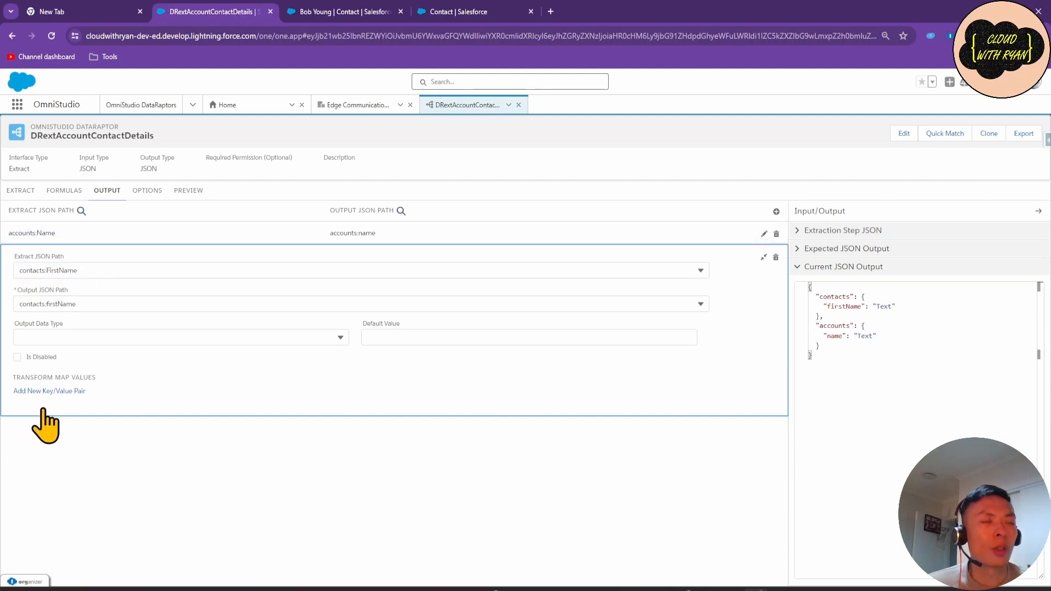
Set the contact first name mapping's extract JSON path to accounts:contacts:FirstName, reusing the Contact step's output path.
left_click(22, 192)
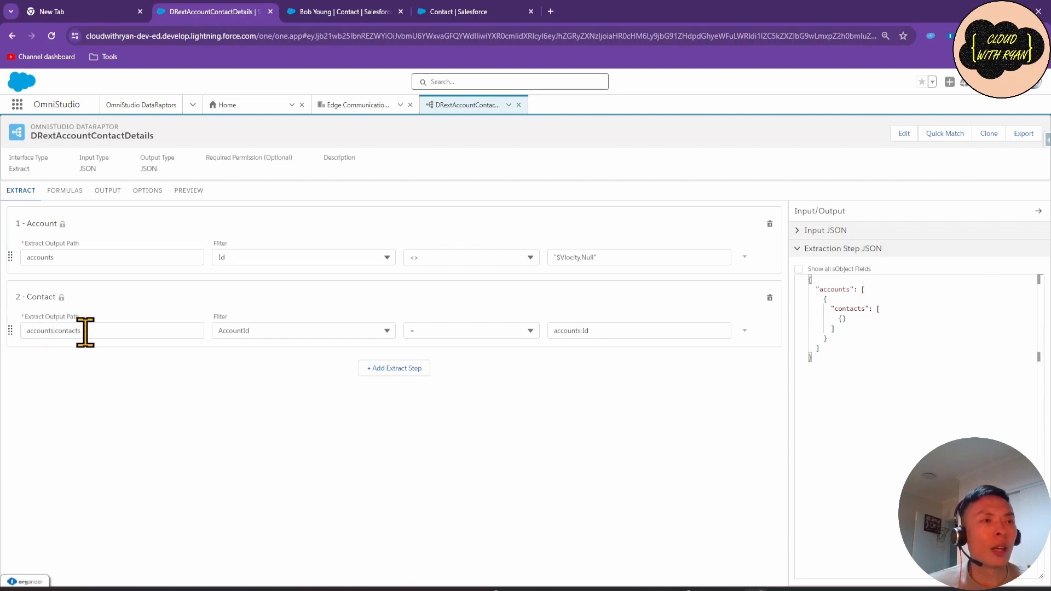
left_click_drag(86, 332, 8, 327)
key("ctrl+c")
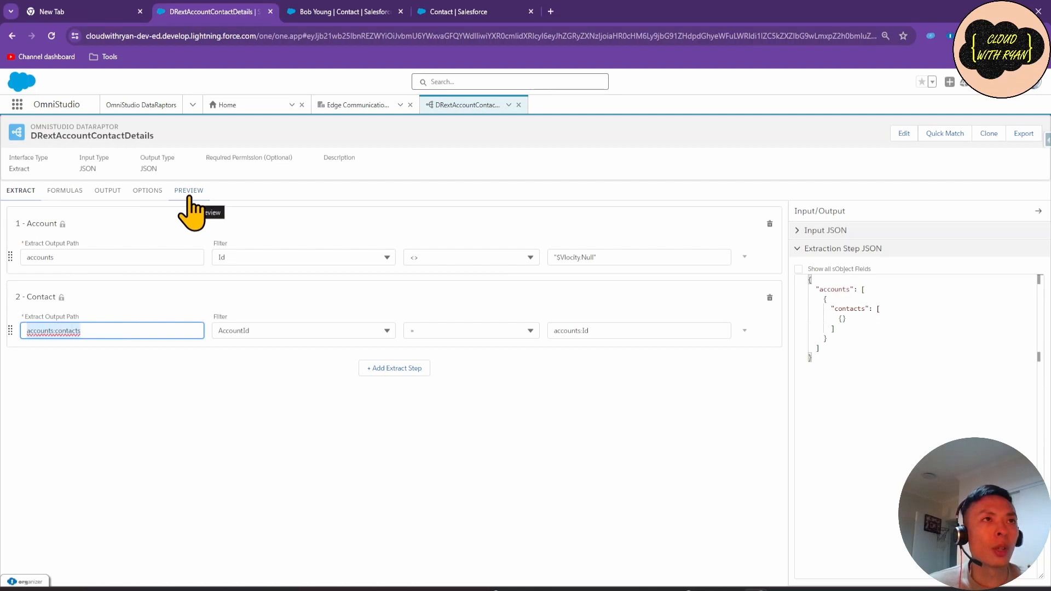
left_click(107, 192)
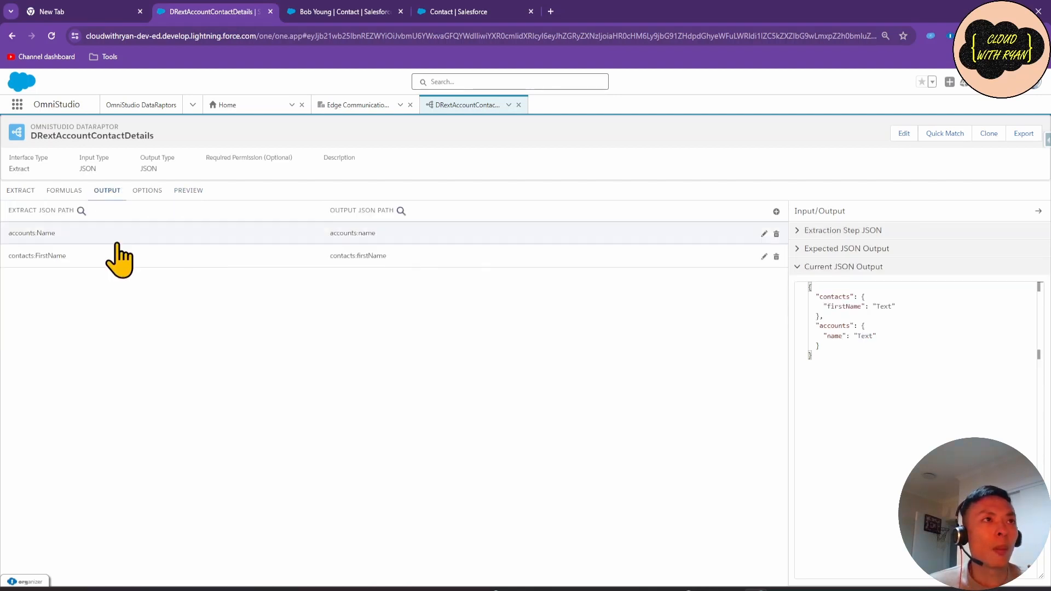
left_click(107, 257)
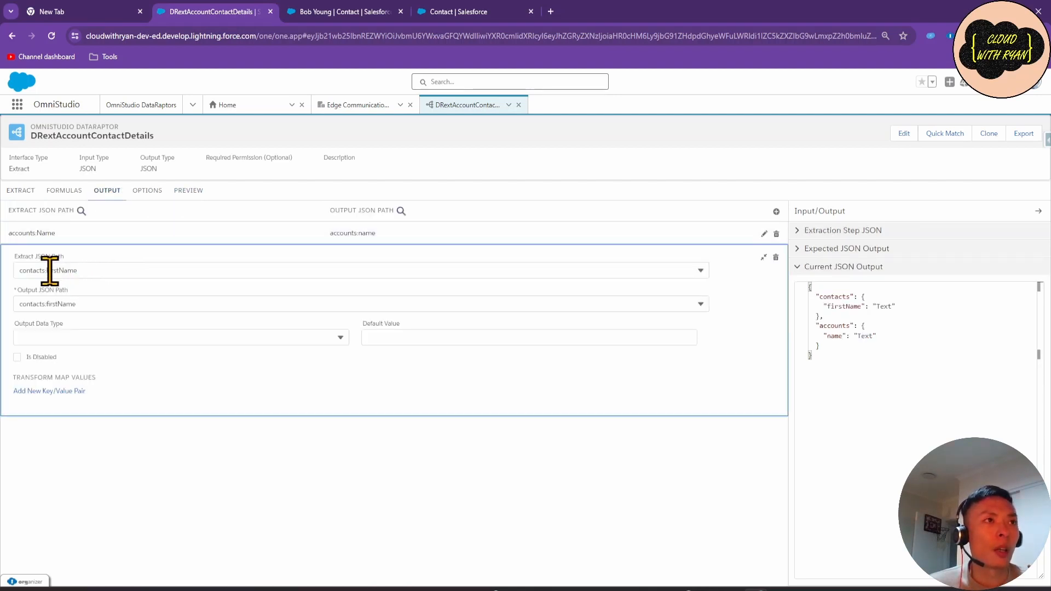
left_click_drag(47, 271, 7, 272)
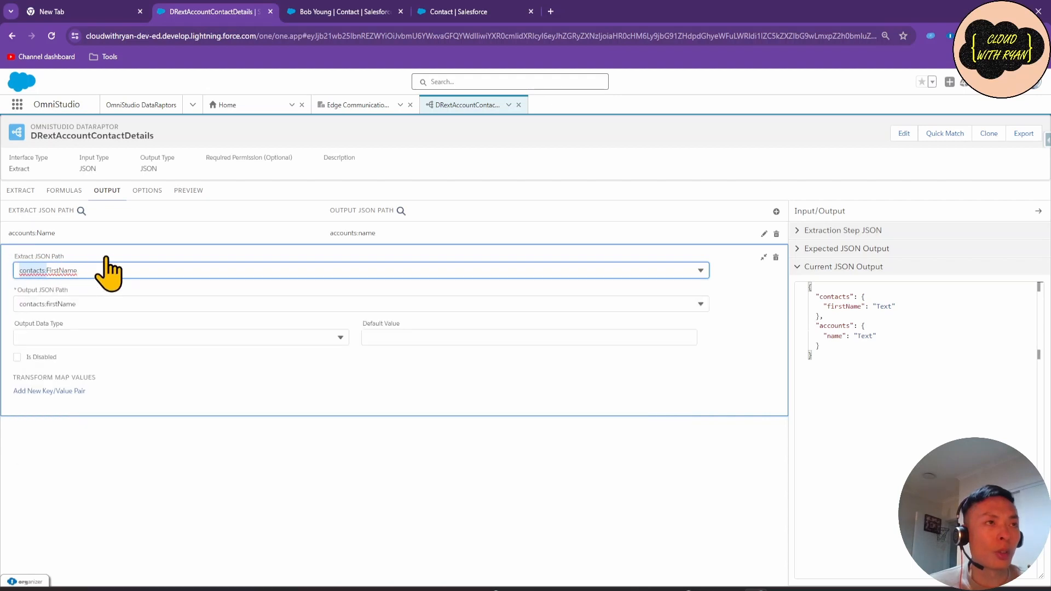
key("ctrl+v")
left_click(72, 292)
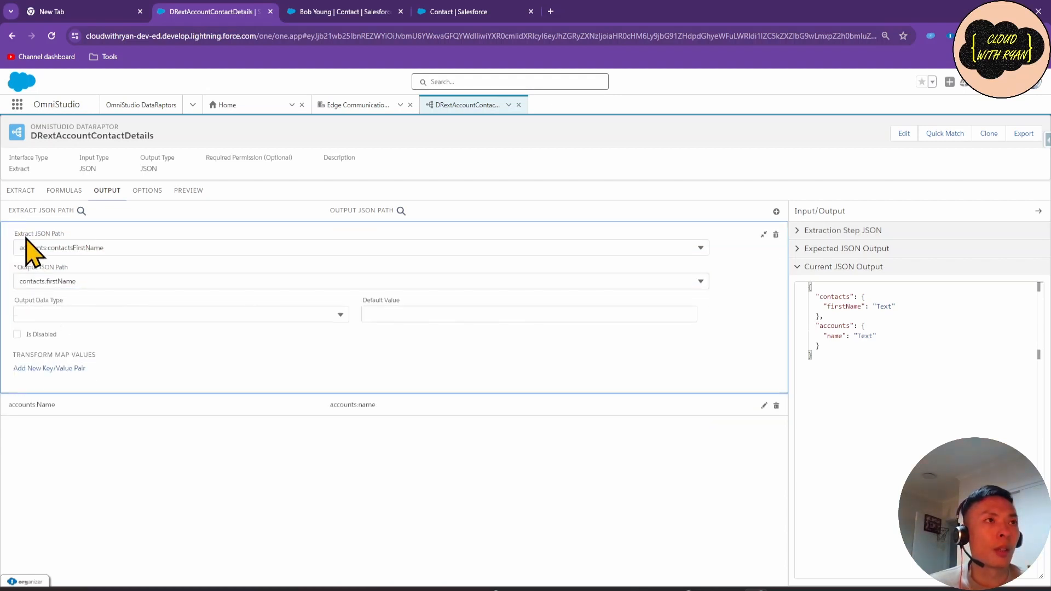
left_click(74, 247)
type(":")
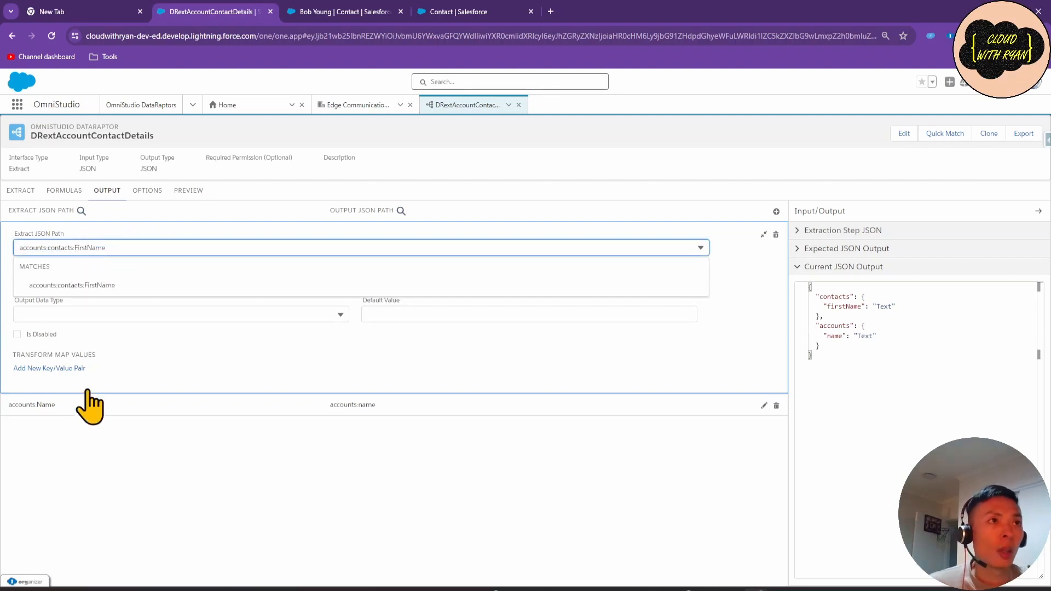
left_click(119, 288)
left_click(117, 279)
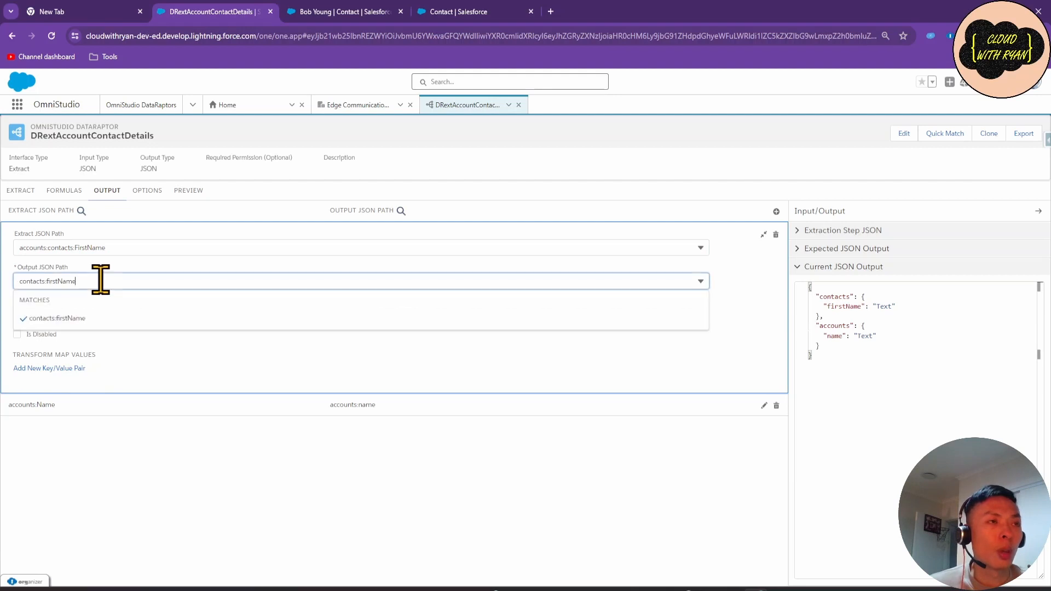
Set the contact first name mapping's output JSON path to accounts:contacts:firstName.
left_click_drag(48, 282, 5, 283)
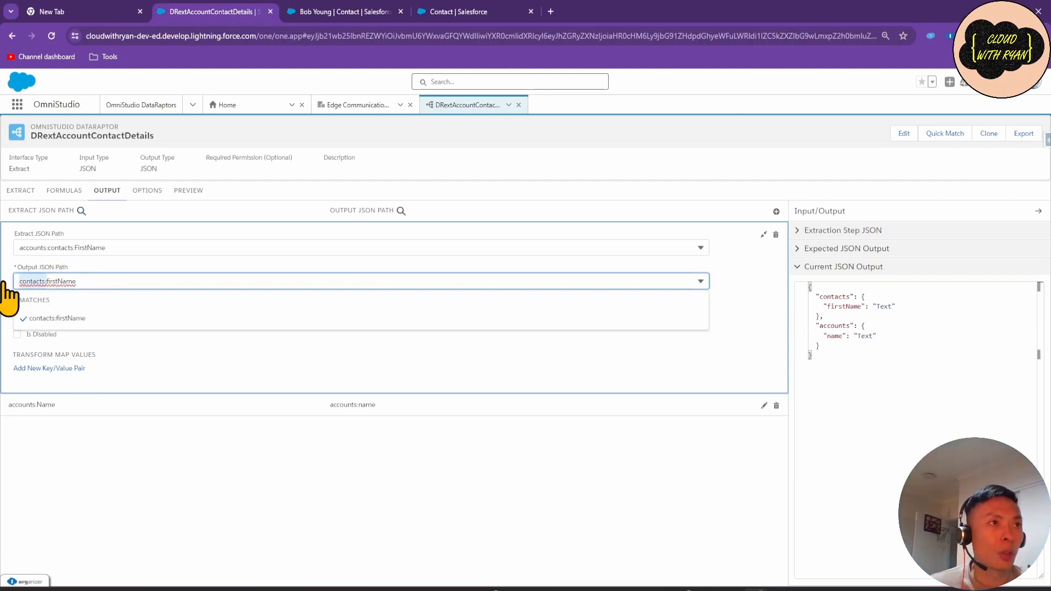
key("ctrl+v")
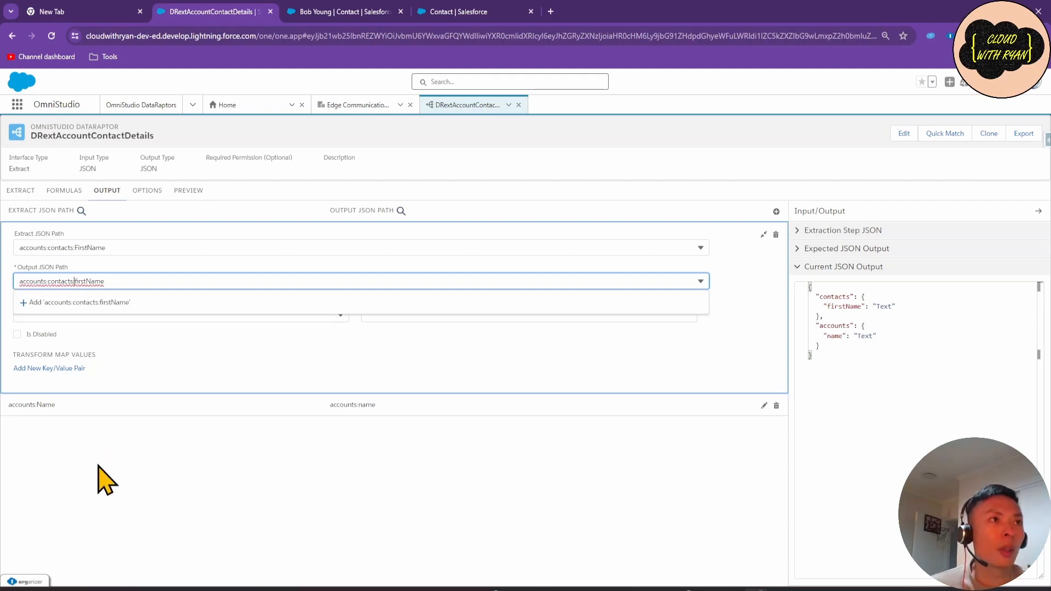
left_click(90, 303)
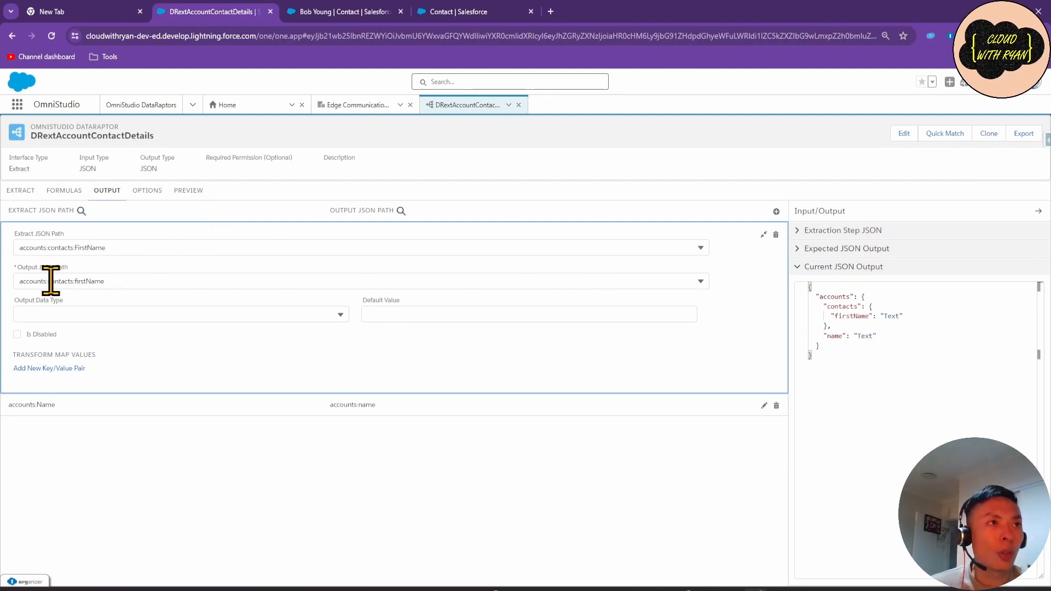
Restore the contact first name mapping's output JSON path to contacts:firstName.
left_click_drag(51, 281, 11, 295)
key("BackSpace")
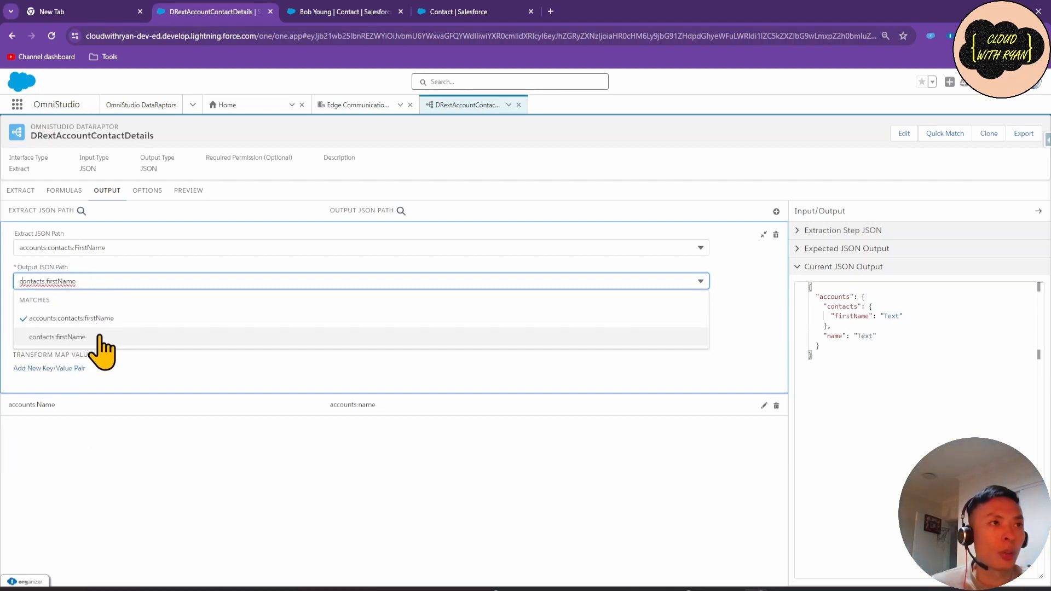
left_click(93, 337)
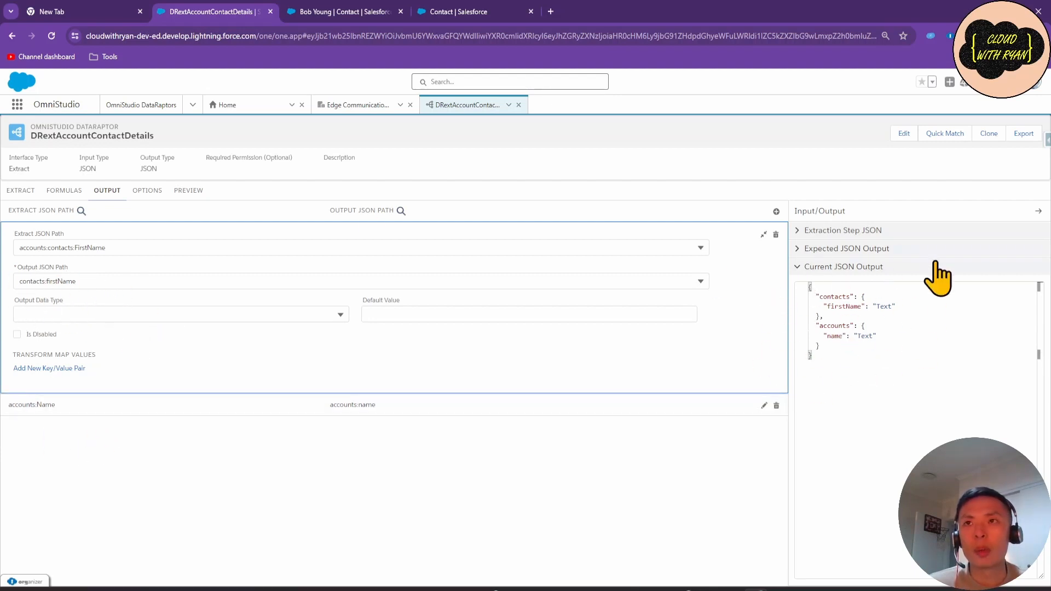
Execute the DataRaptor preview with the contacts:firstName output path and review how contacts and accounts are arranged in the response.
left_click(186, 192)
left_click(241, 575)
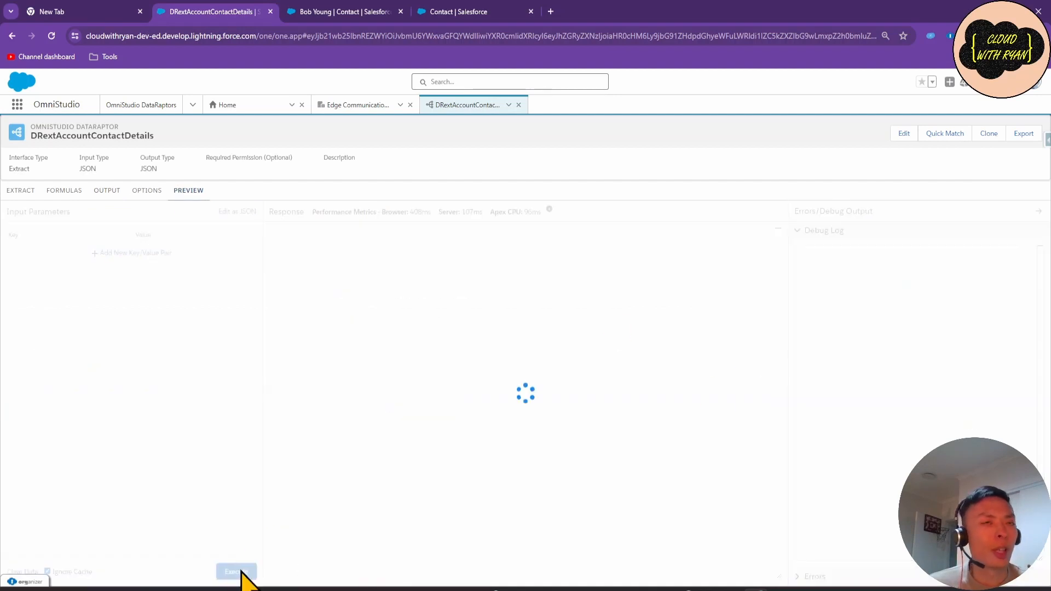
scroll(353, 282, "down", 10)
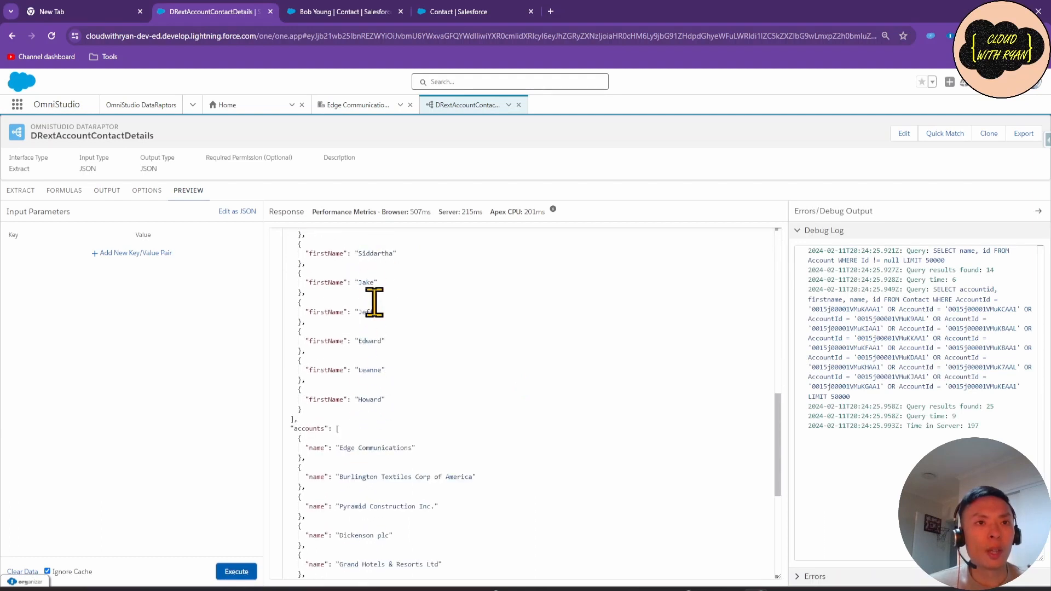
scroll(359, 383, "down", 3)
scroll(372, 375, "up", 8)
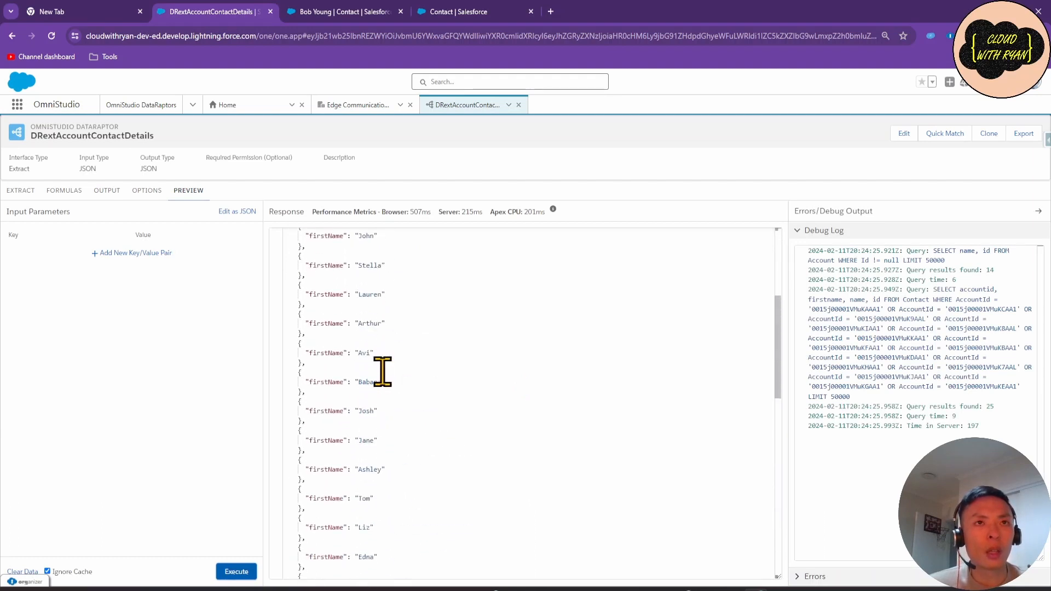
scroll(383, 372, "up", 4)
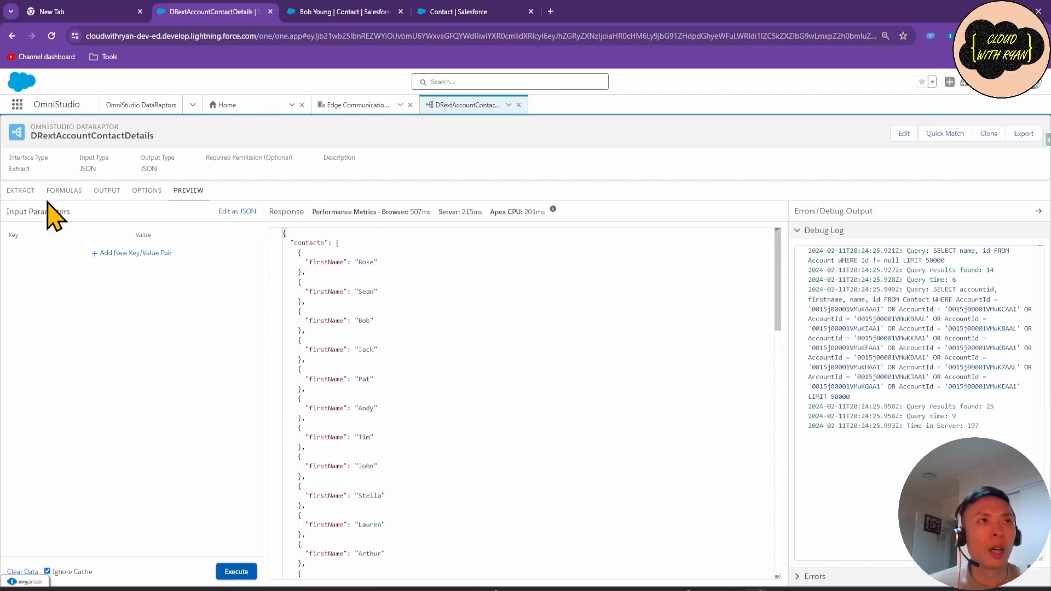
Compare the contact first name output mapping with the Account and Contact extract step paths.
left_click(107, 191)
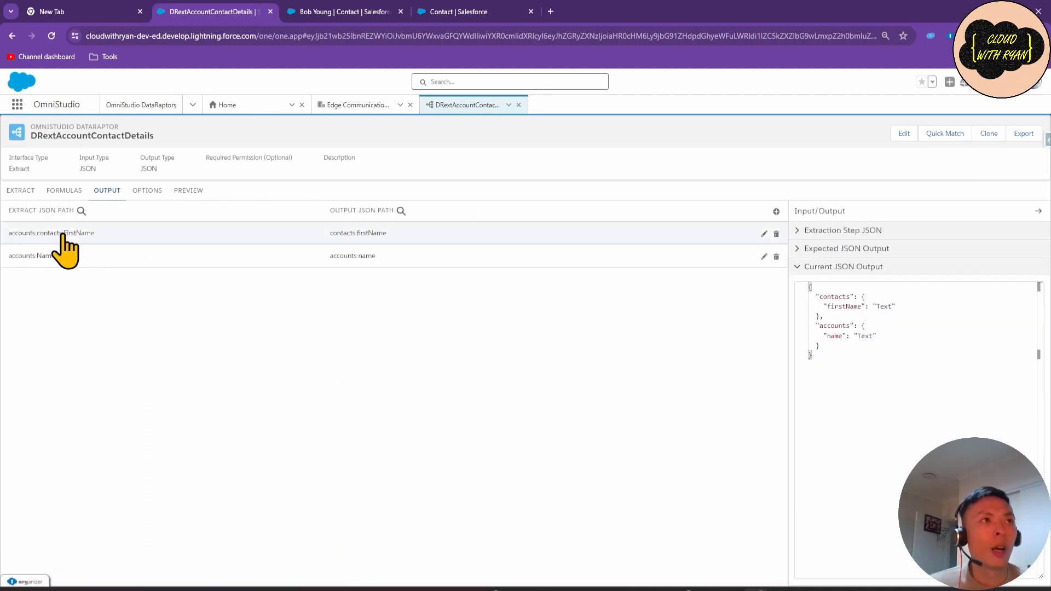
left_click(99, 236)
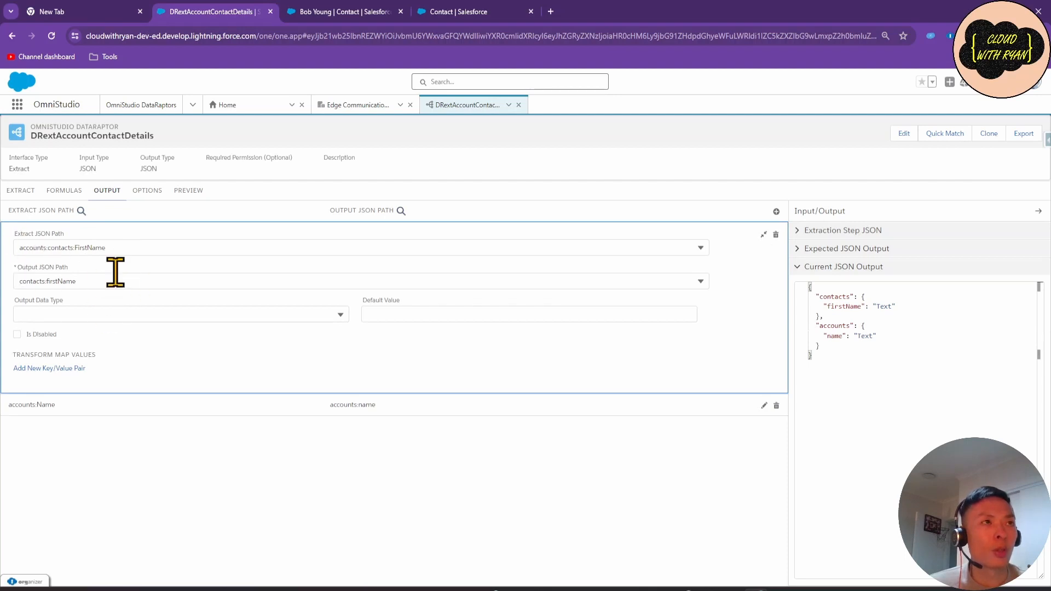
left_click(16, 195)
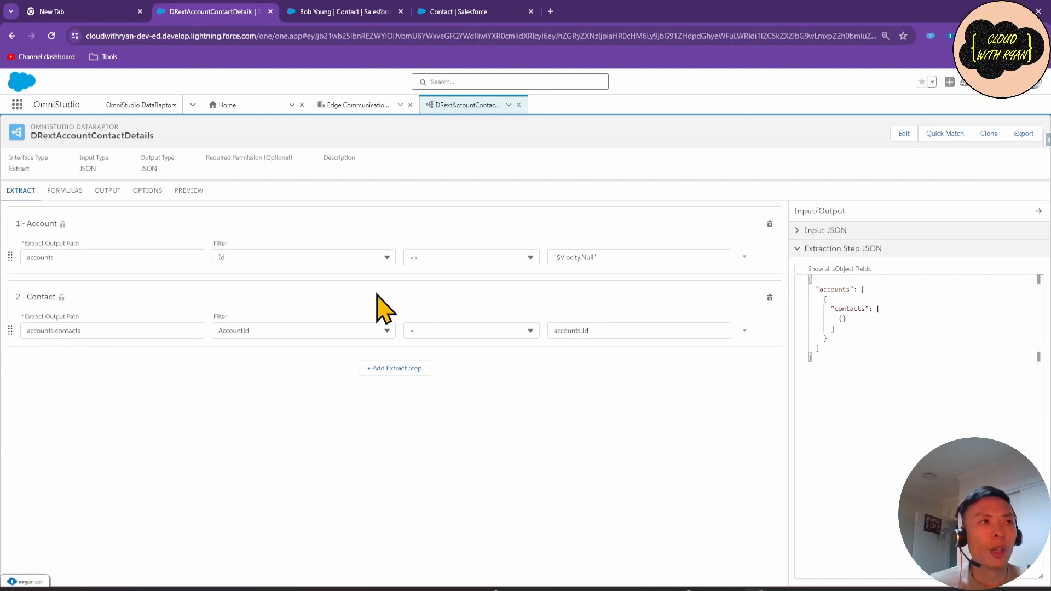
Nest the contact first name under accounts by changing its output JSON path to accounts:contacts:firstName, and check the current JSON output structure.
left_click(107, 192)
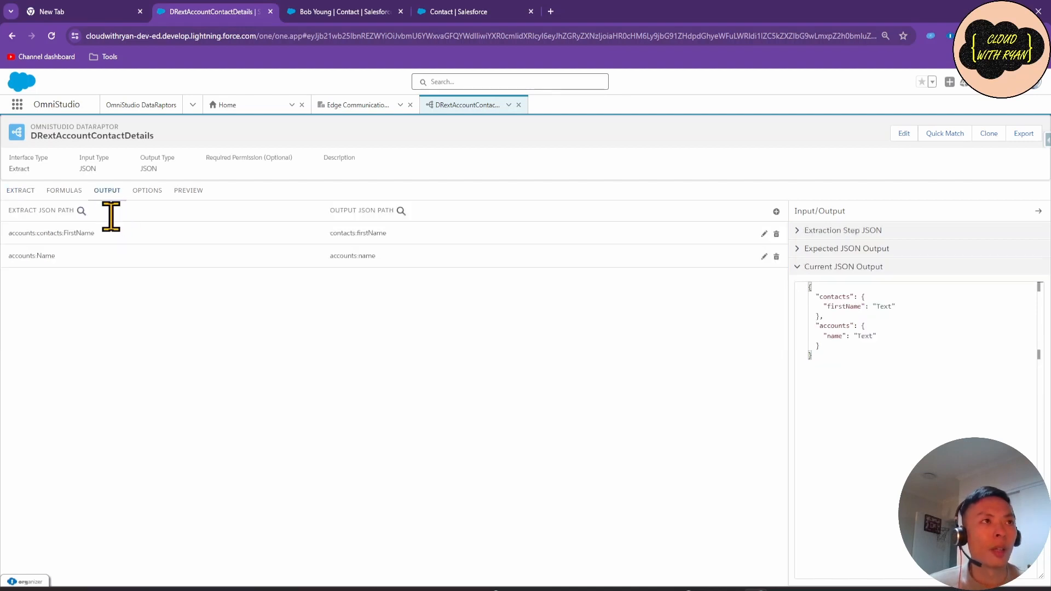
left_click(112, 233)
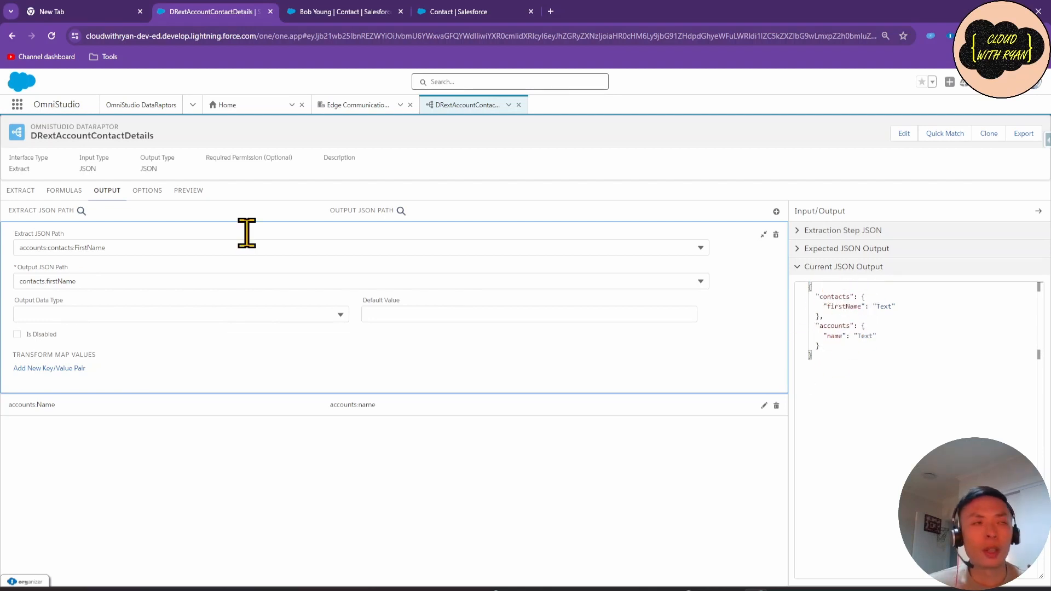
left_click(17, 281)
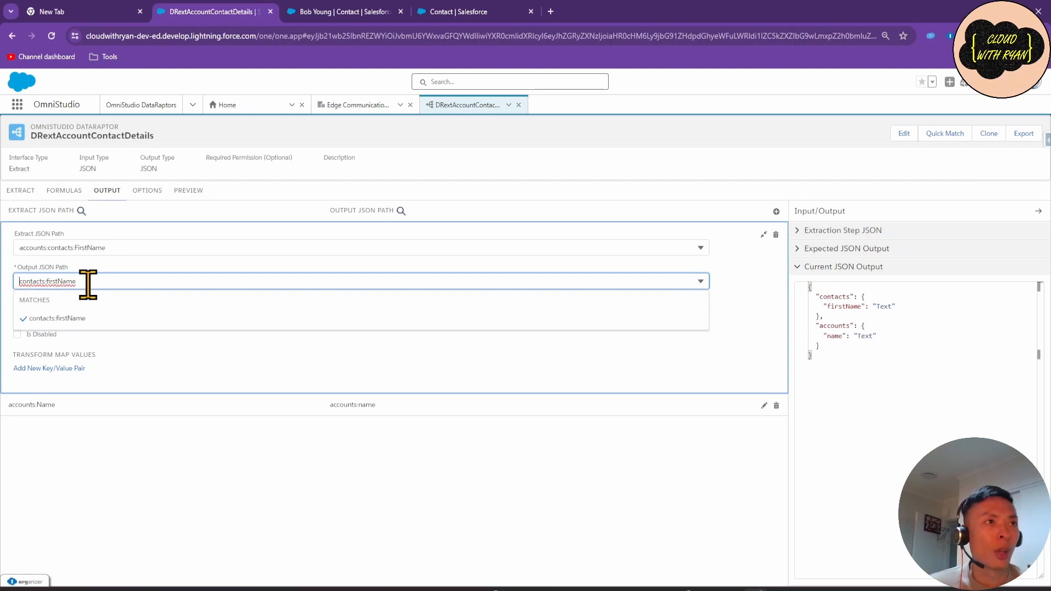
type("accounts")
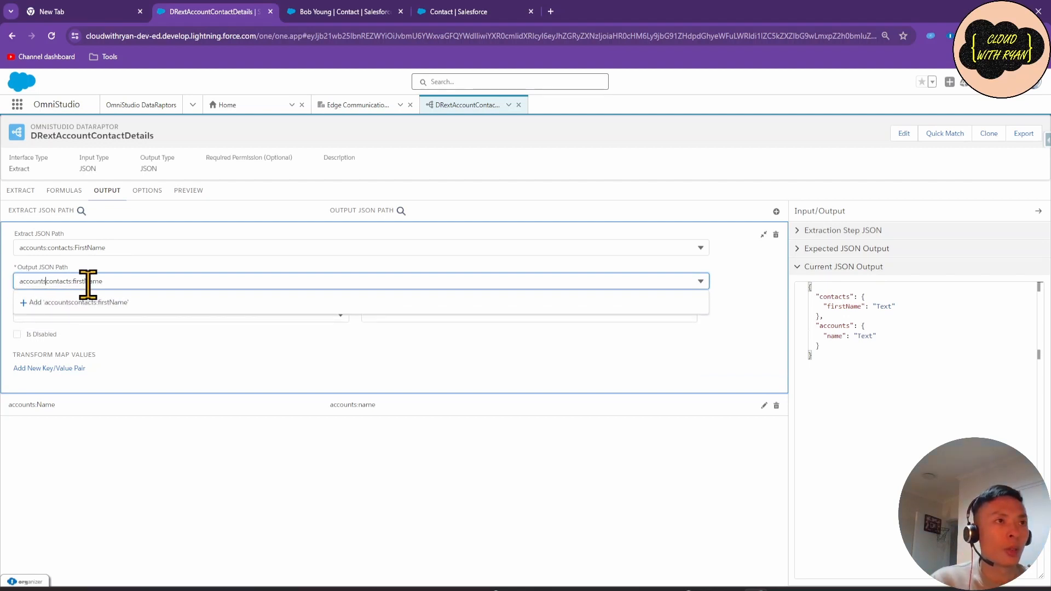
type(":")
left_click(82, 302)
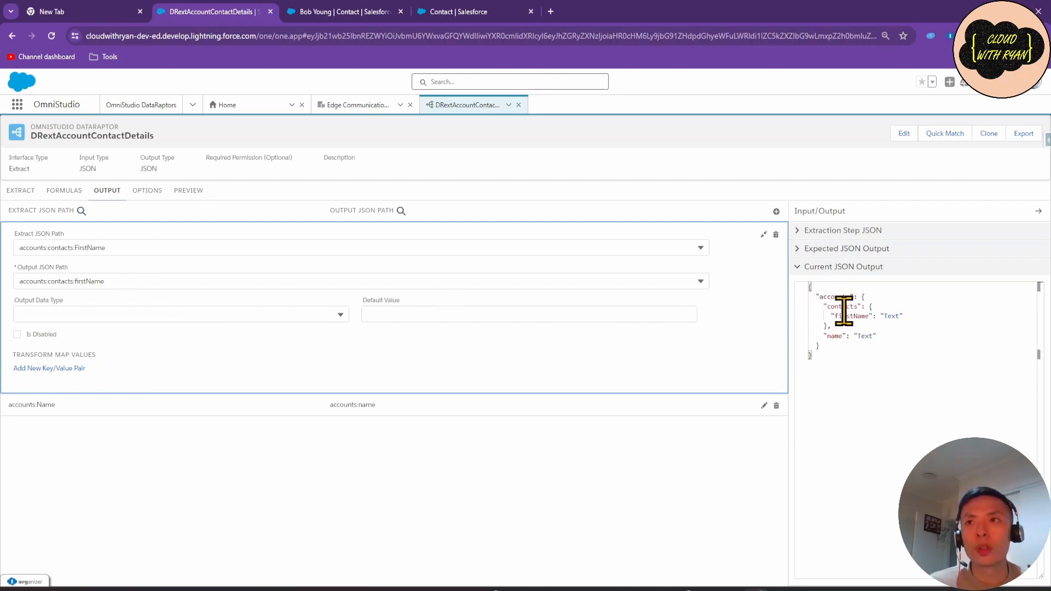
left_click_drag(825, 307, 869, 306)
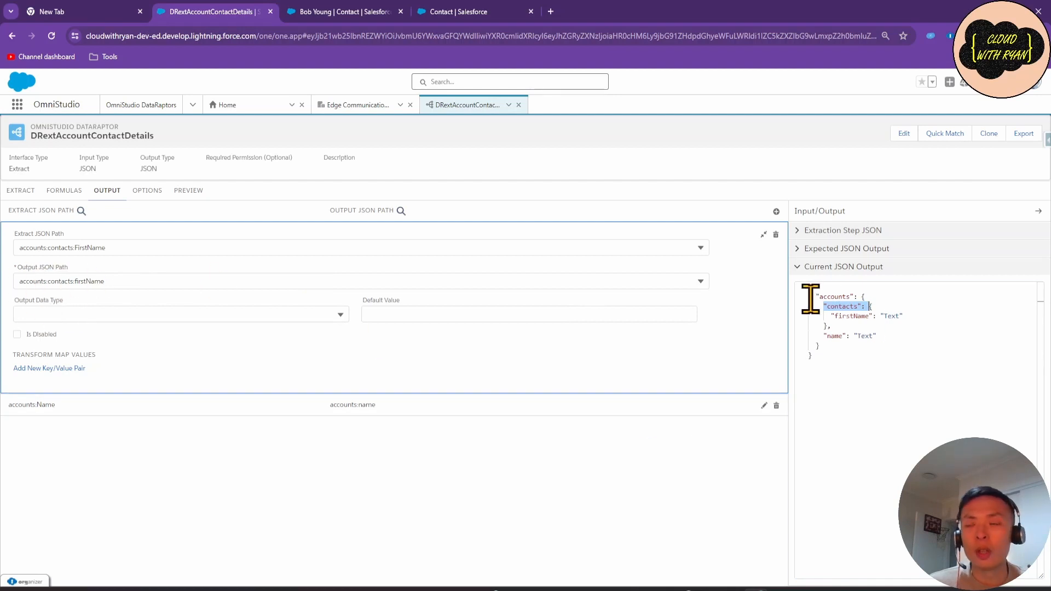
left_click(879, 356)
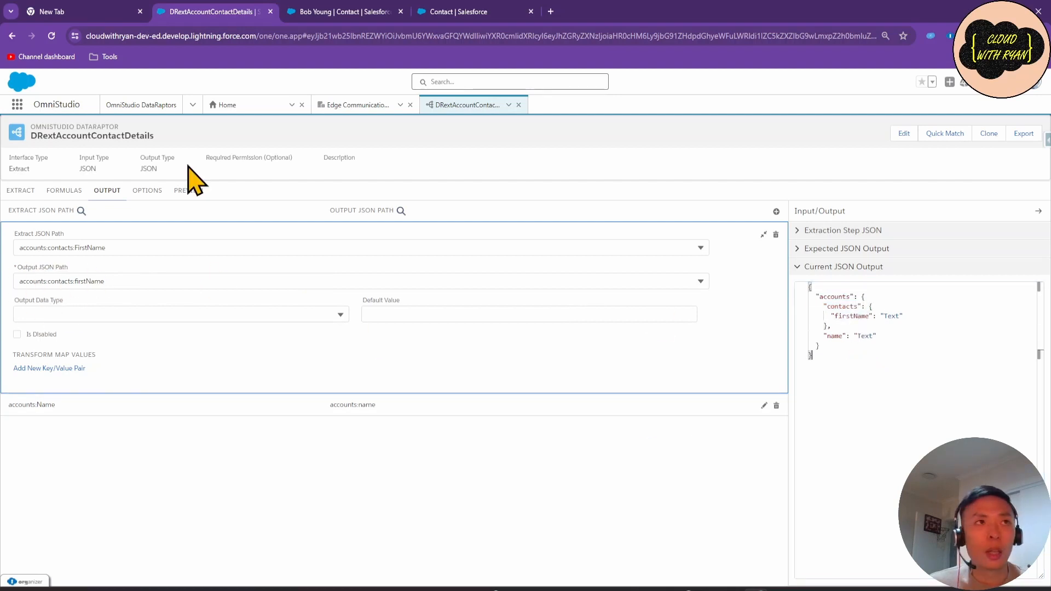
Execute the preview with the nested output path and compare the response with the output mappings.
left_click(185, 193)
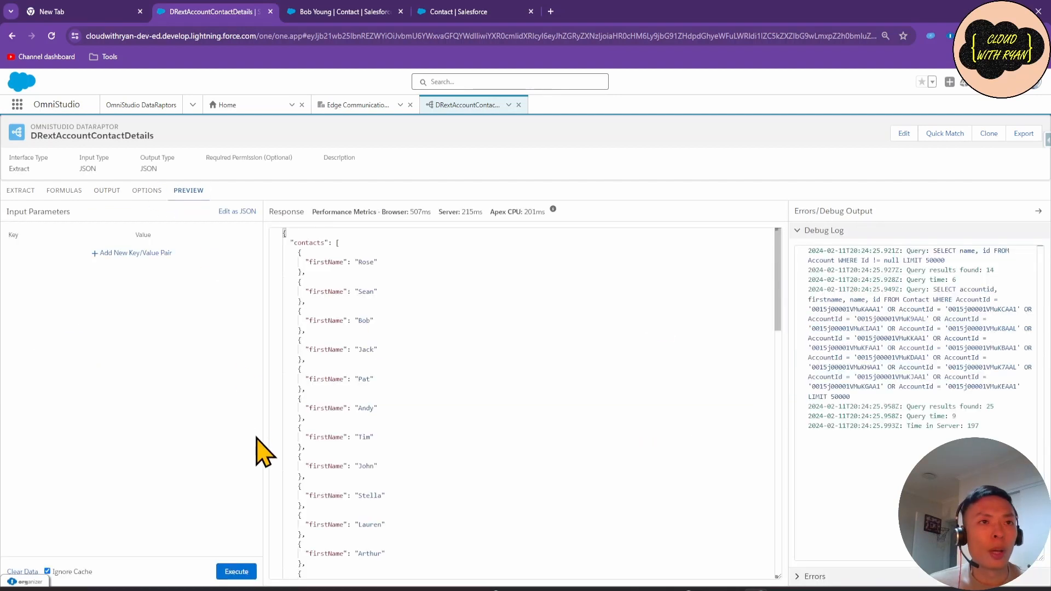
left_click(236, 572)
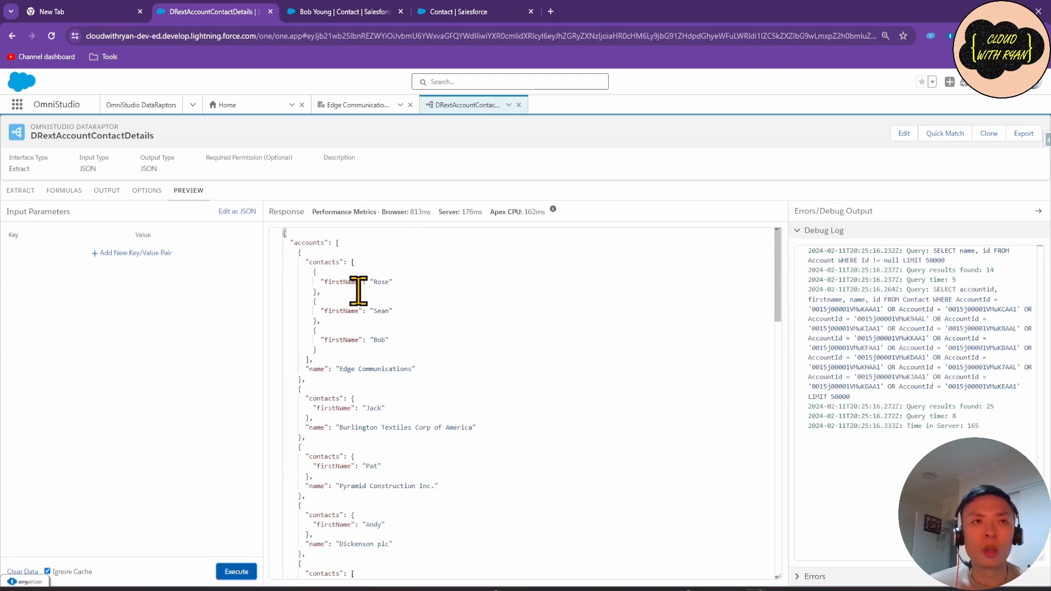
left_click(107, 191)
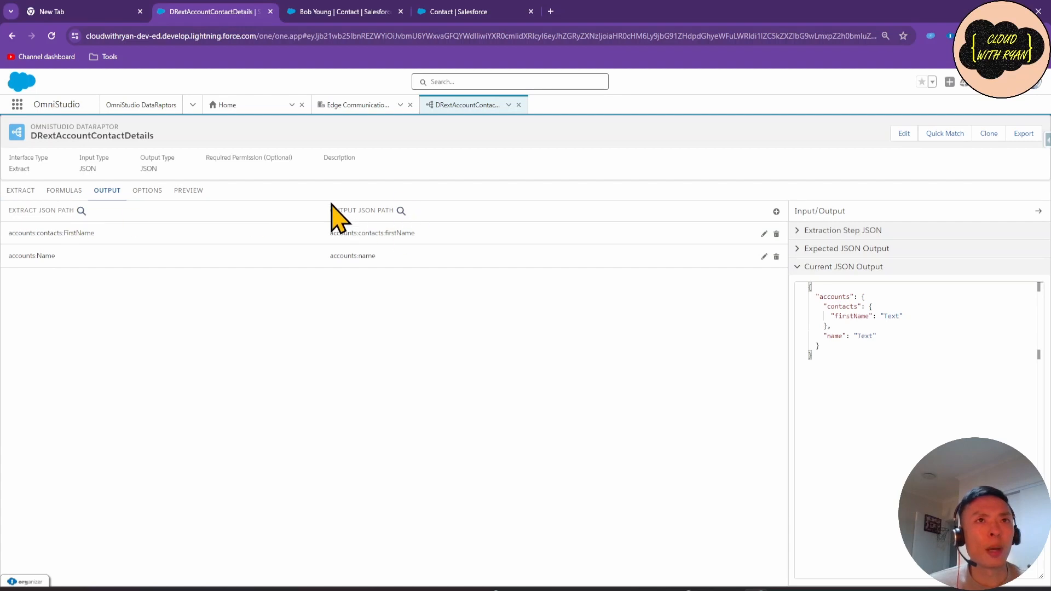
left_click(187, 191)
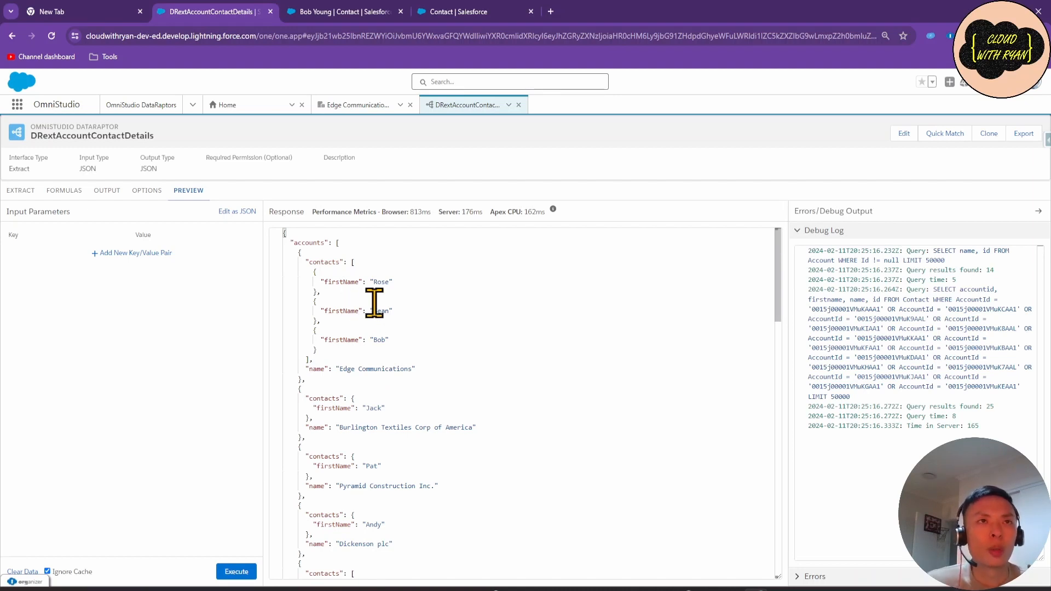
Review the accounts array in the preview response and the contacts listed within each account.
left_click_drag(294, 243, 311, 243)
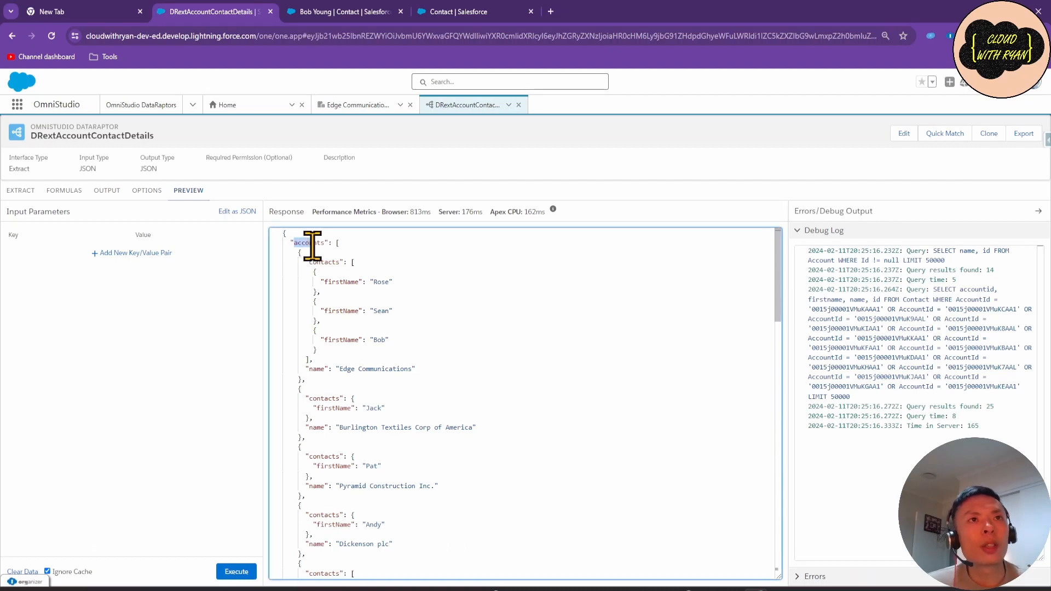
left_click(326, 244)
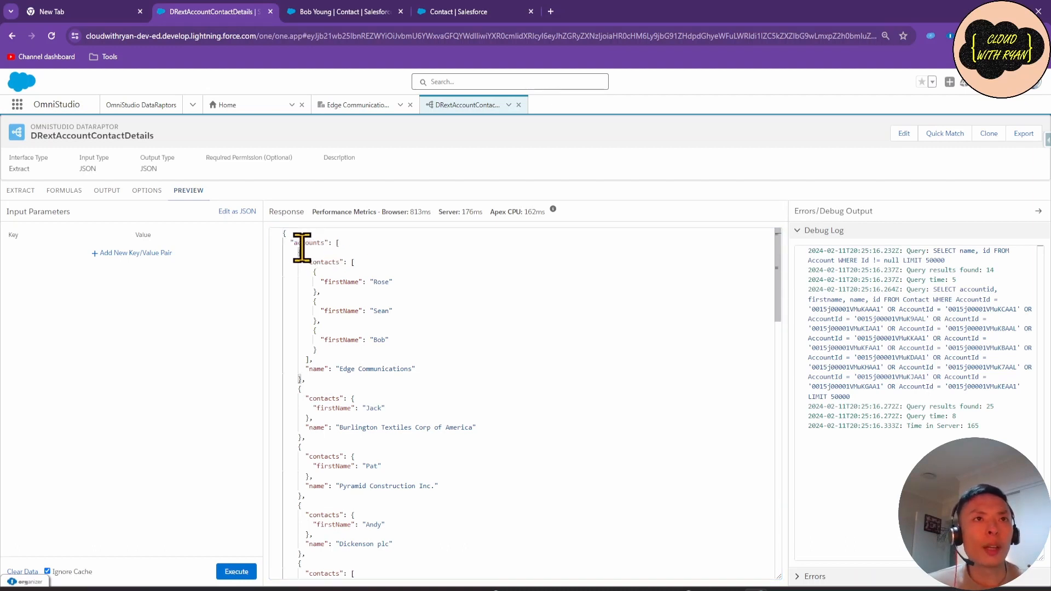
left_click_drag(294, 244, 328, 242)
left_click(339, 244)
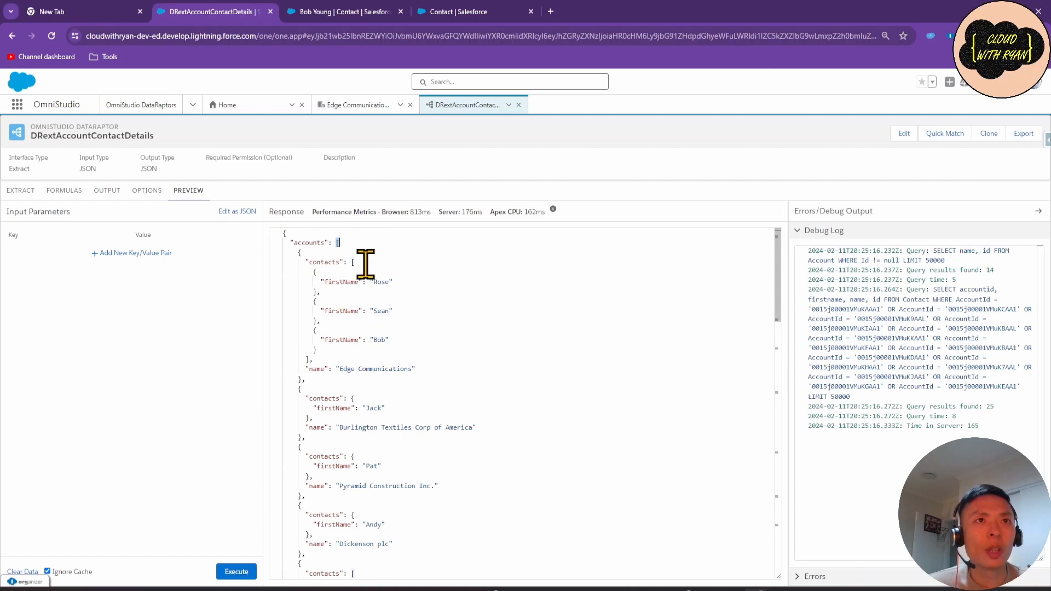
scroll(383, 274, "down", 3)
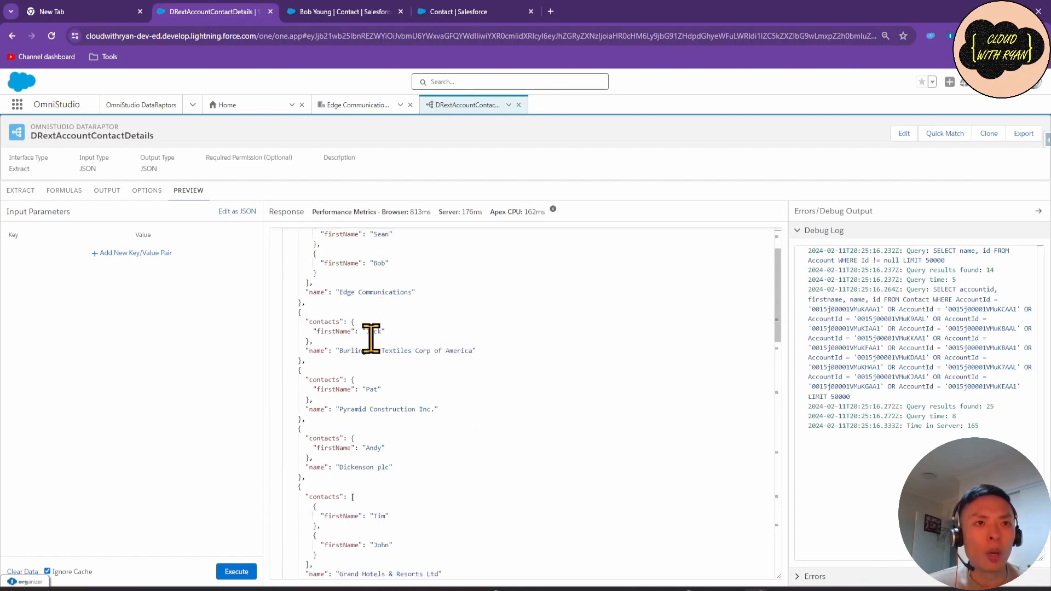
scroll(371, 339, "up", 3)
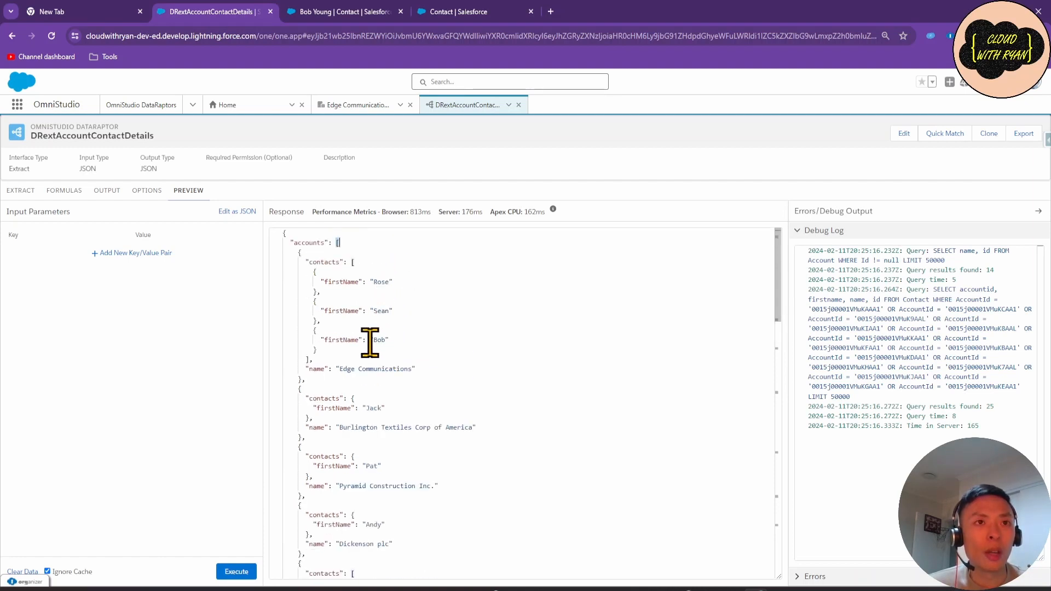
Examine the contacts structure of the Edge Communications and Burlington Textiles entries in the preview response.
left_click_drag(276, 378, 276, 262)
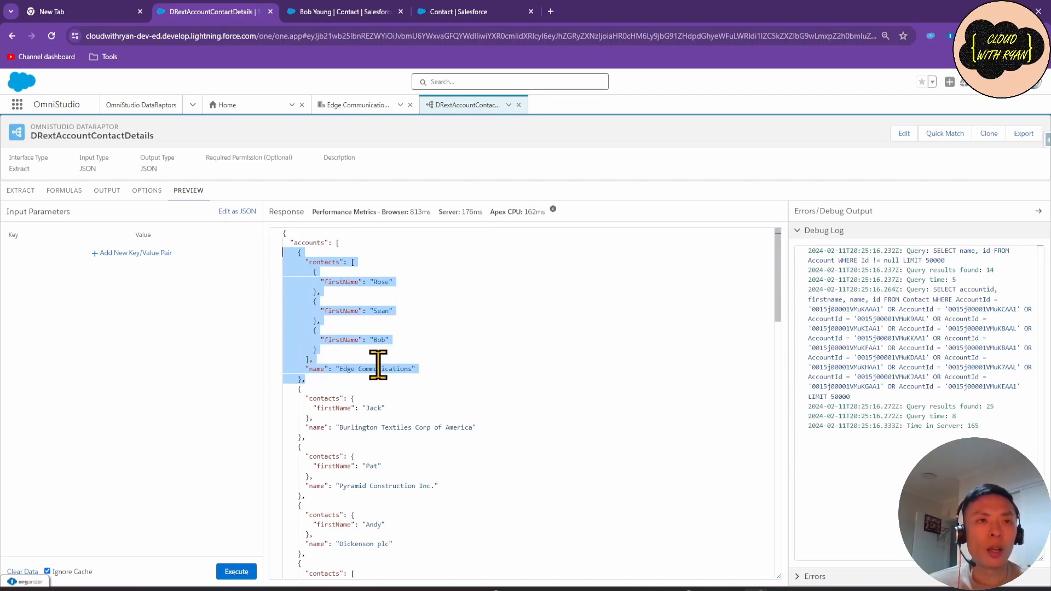
left_click(303, 261)
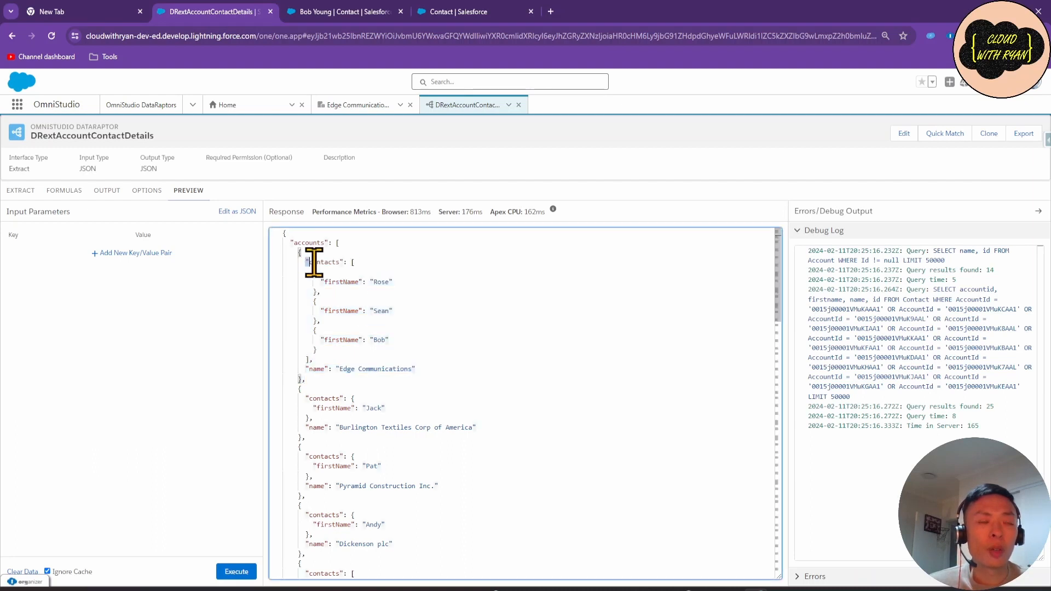
left_click_drag(309, 262, 332, 345)
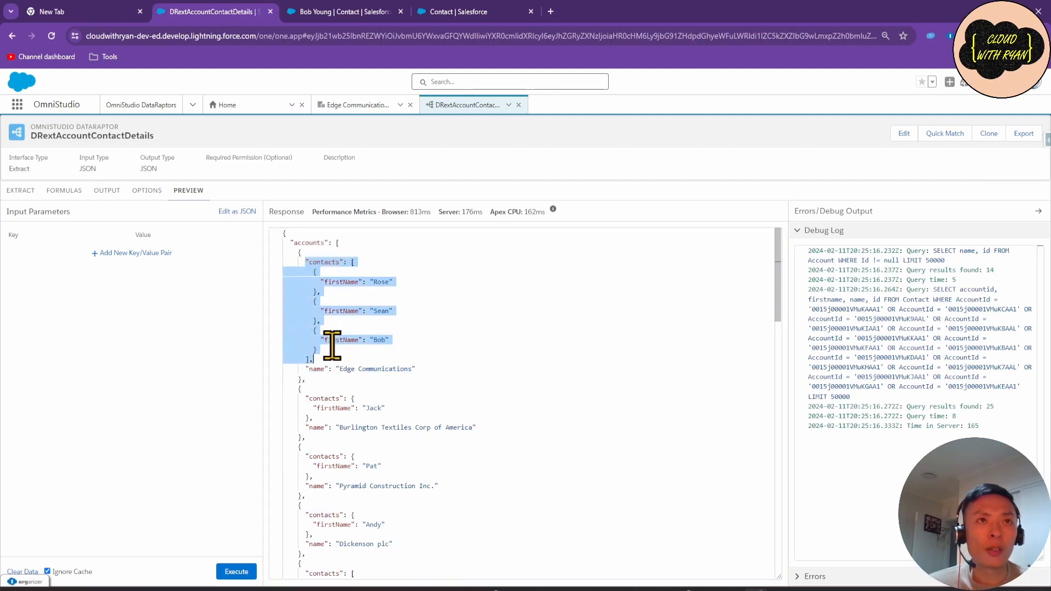
left_click(366, 282)
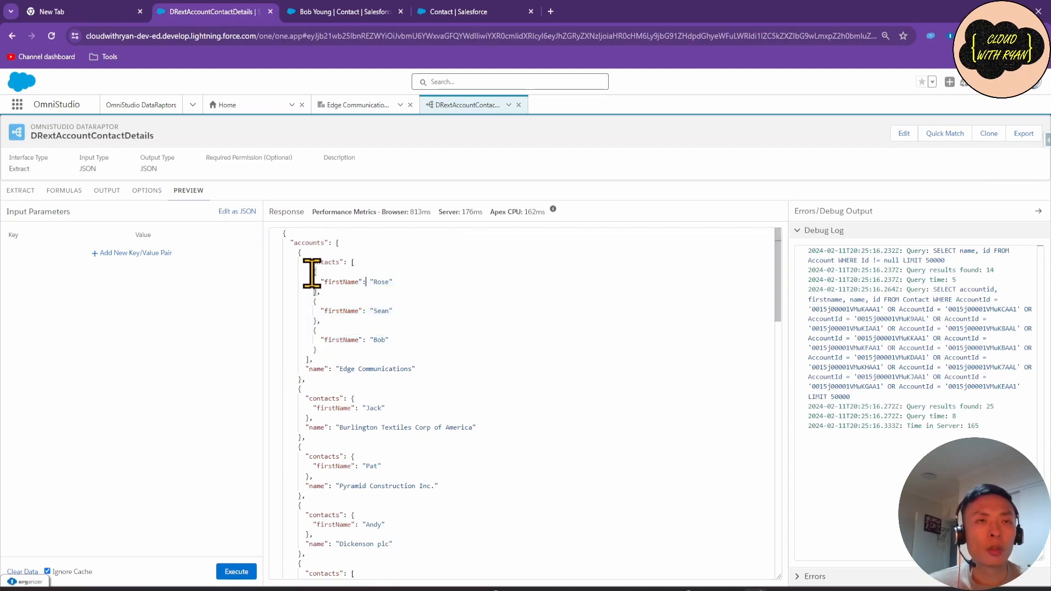
left_click_drag(311, 272, 398, 402)
scroll(336, 353, "down", 1)
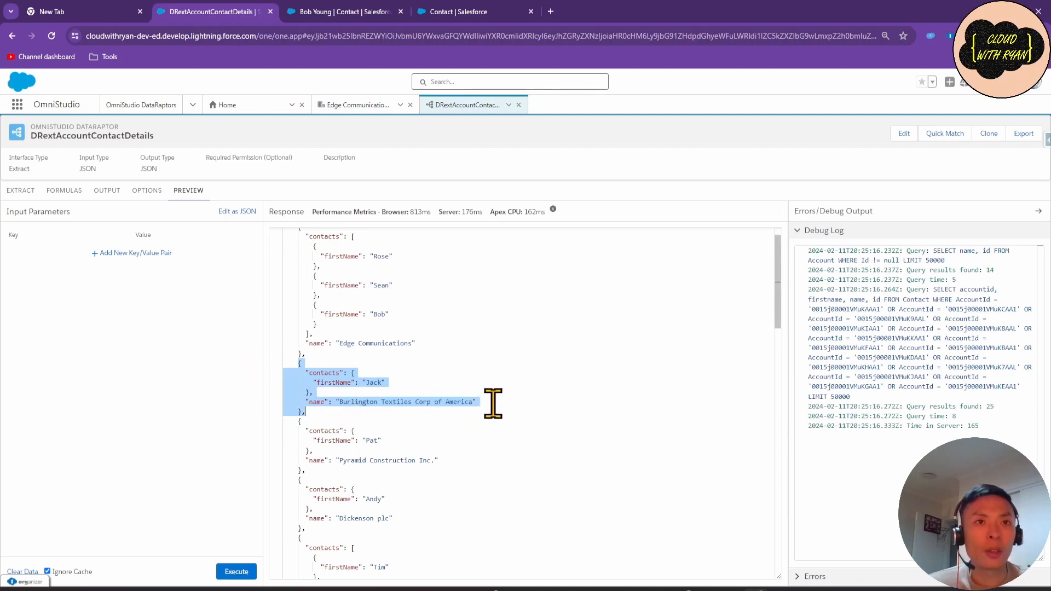
scroll(365, 368, "up", 1)
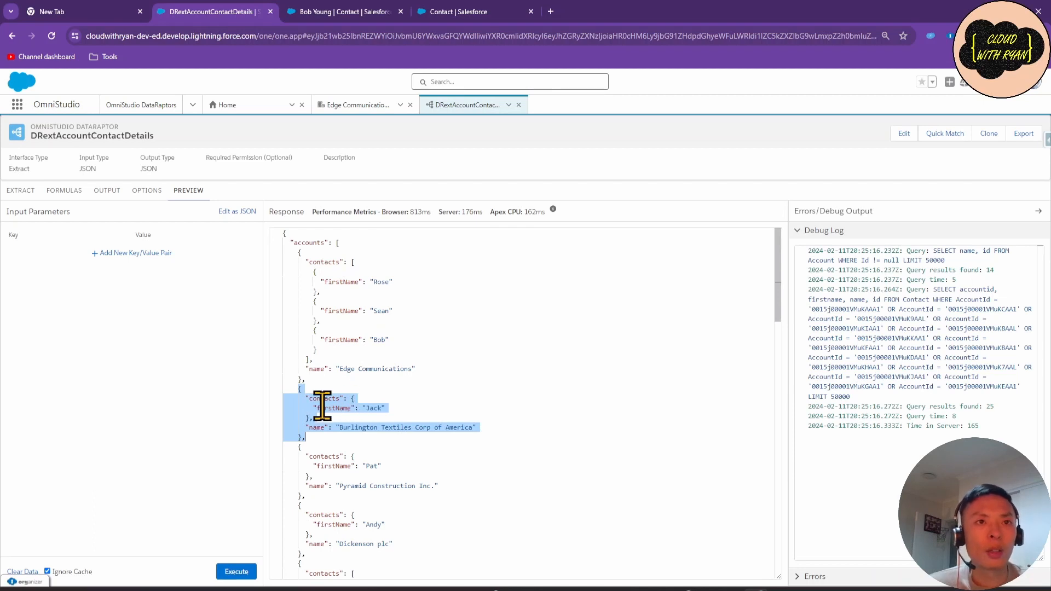
left_click(371, 409)
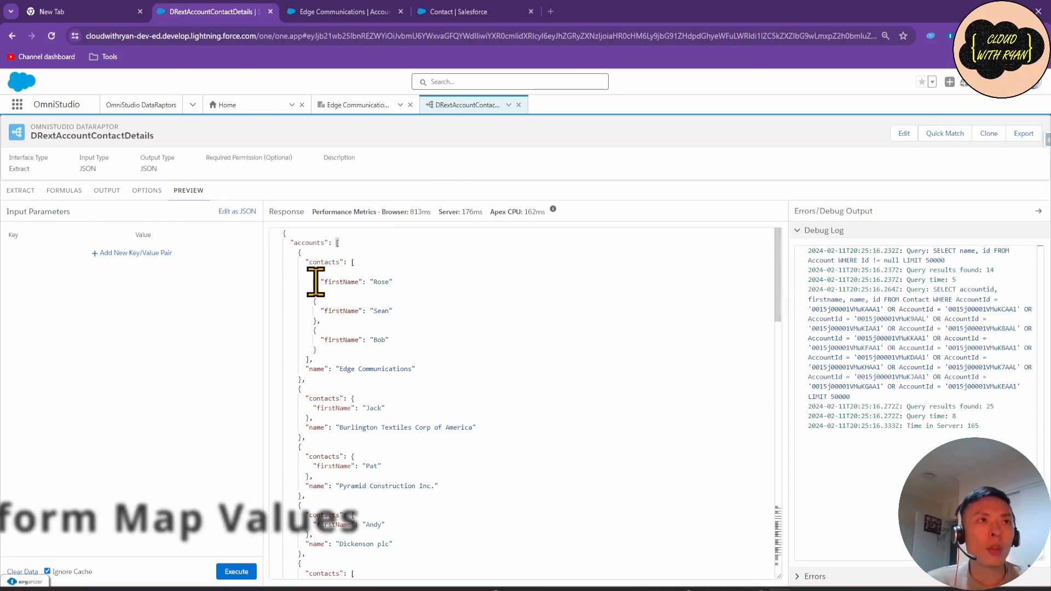
Add an output mapping from the extract JSON path accounts:Rating to the output JSON path accounts:rating.
left_click(108, 191)
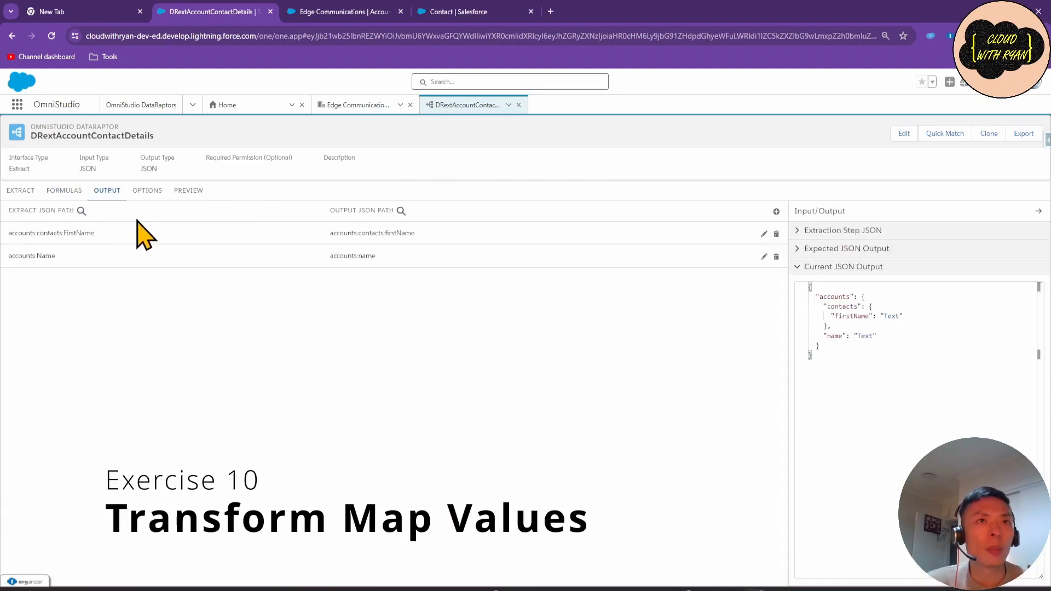
left_click(776, 212)
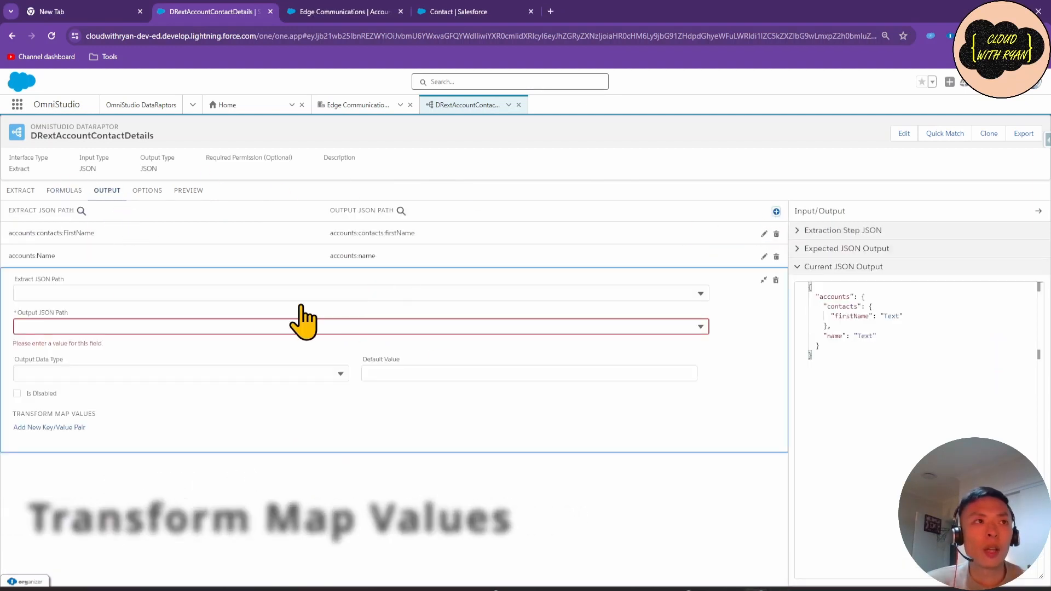
left_click(152, 293)
type("Rating")
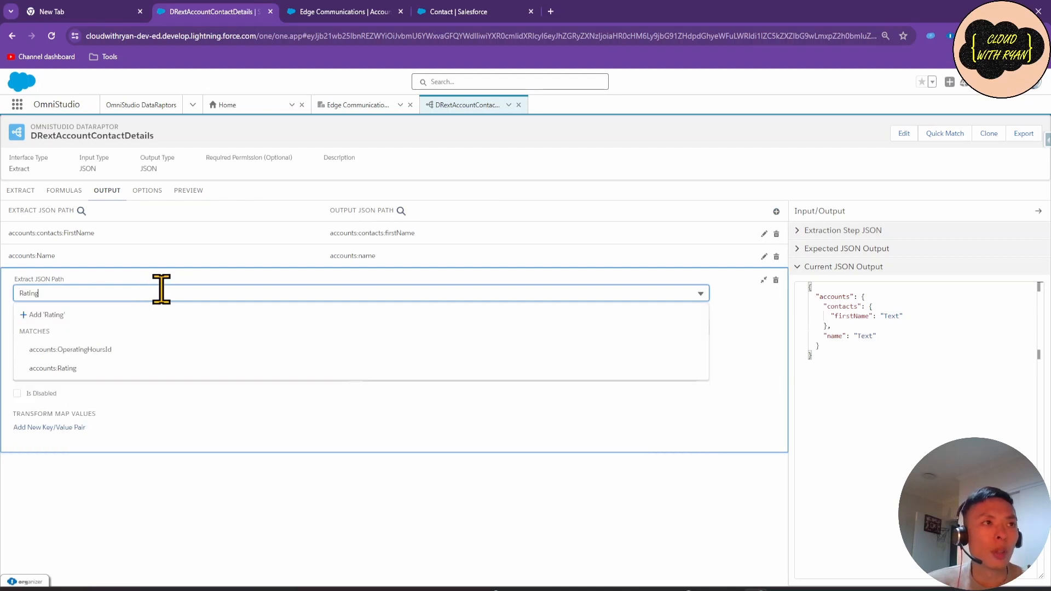
left_click(52, 368)
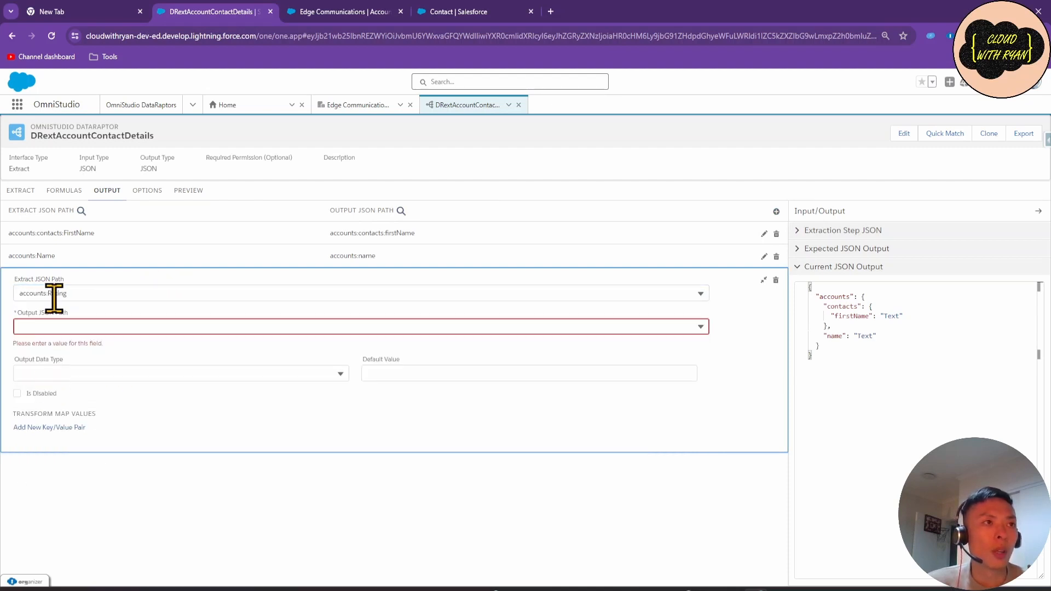
left_click(37, 293)
key("ctrl+c")
left_click(104, 535)
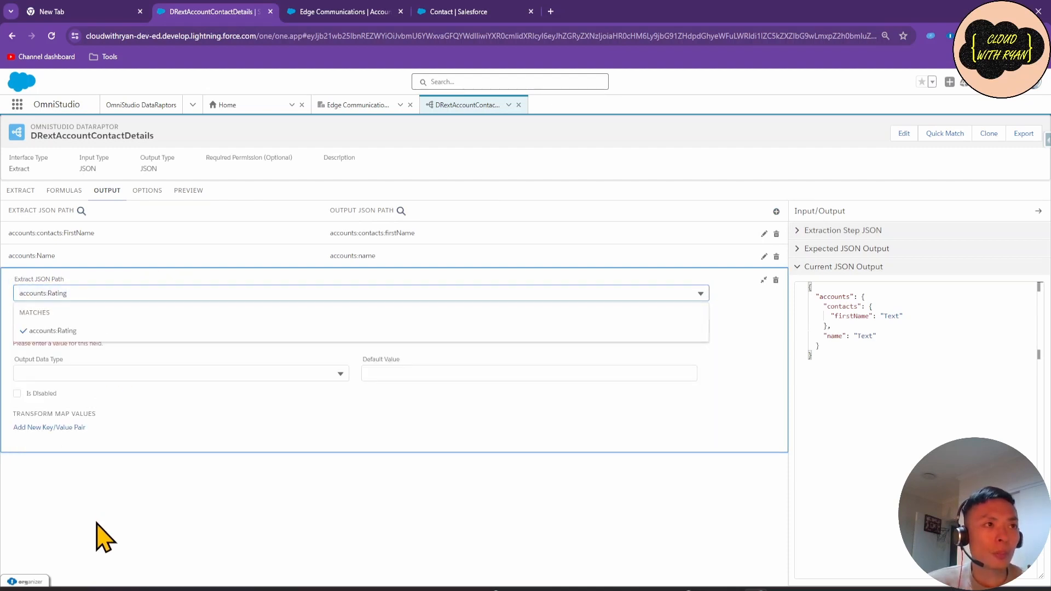
left_click(70, 328)
key("ctrl+v")
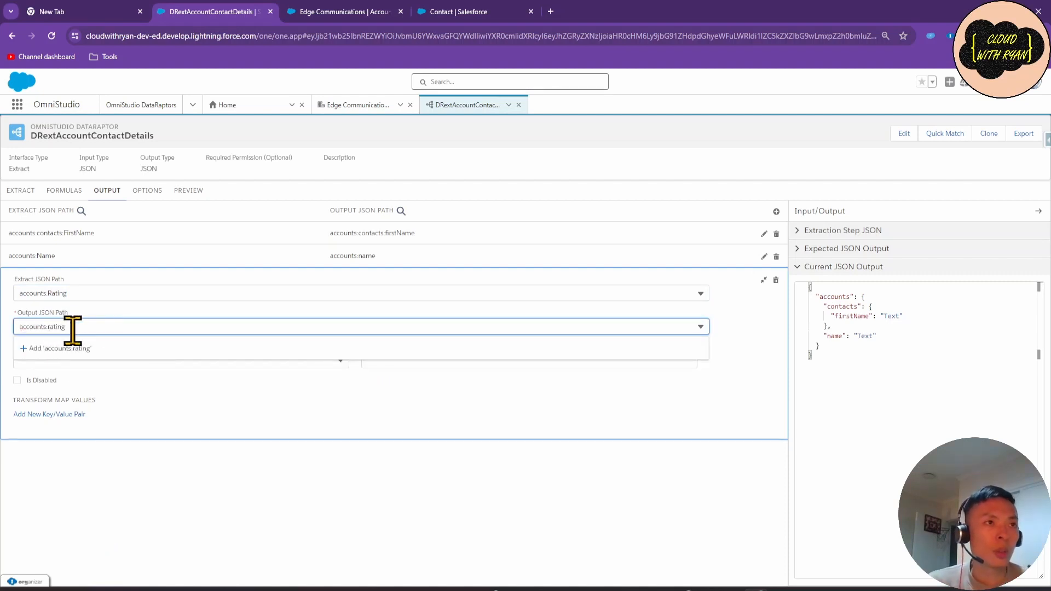
left_click(70, 349)
Execute the preview with the rating mapping included and check the rating of the Edge Communications account in the response.
left_click(189, 191)
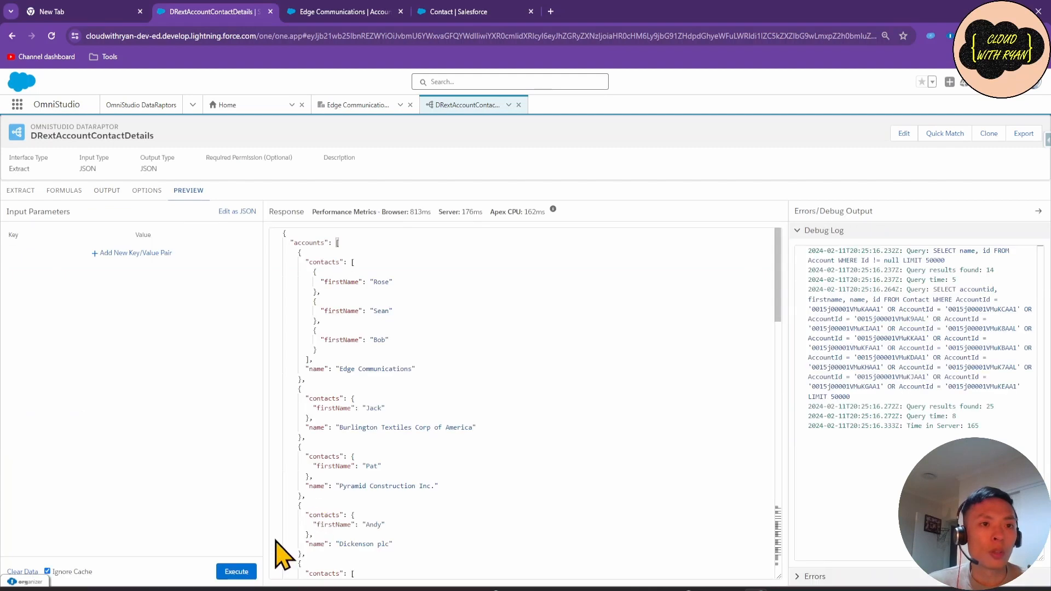
left_click(247, 571)
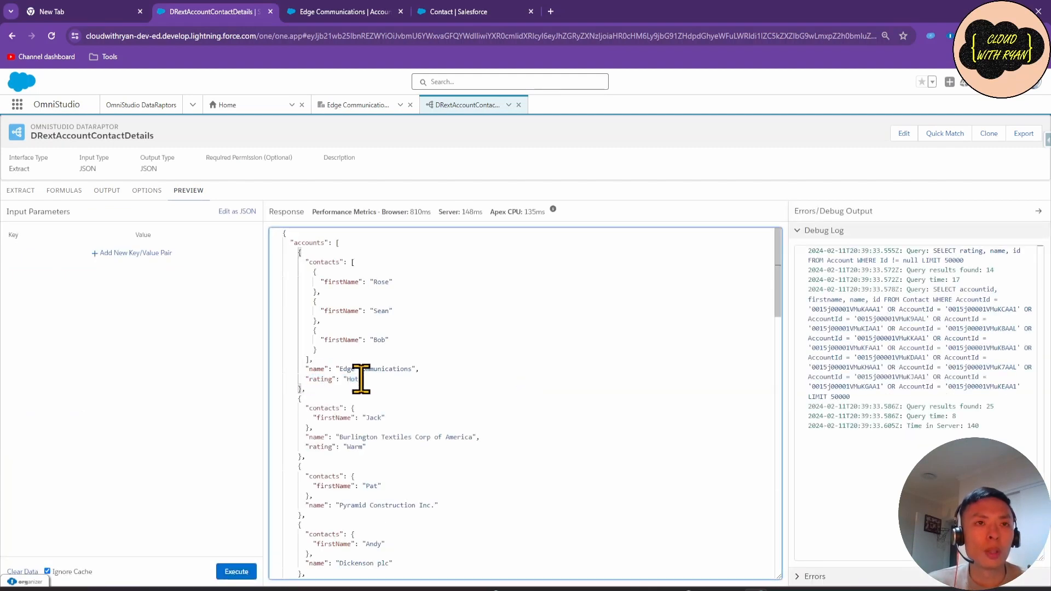
left_click_drag(363, 379, 309, 379)
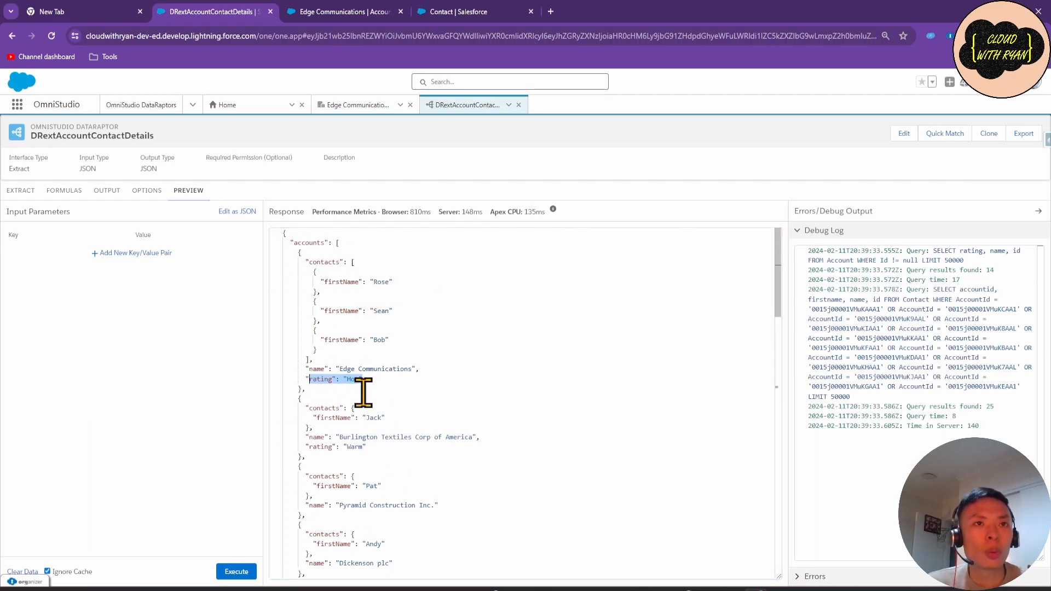
Add a transform map value to the accounts:Rating output mapping with key Hot and value Super Hot.
left_click(106, 191)
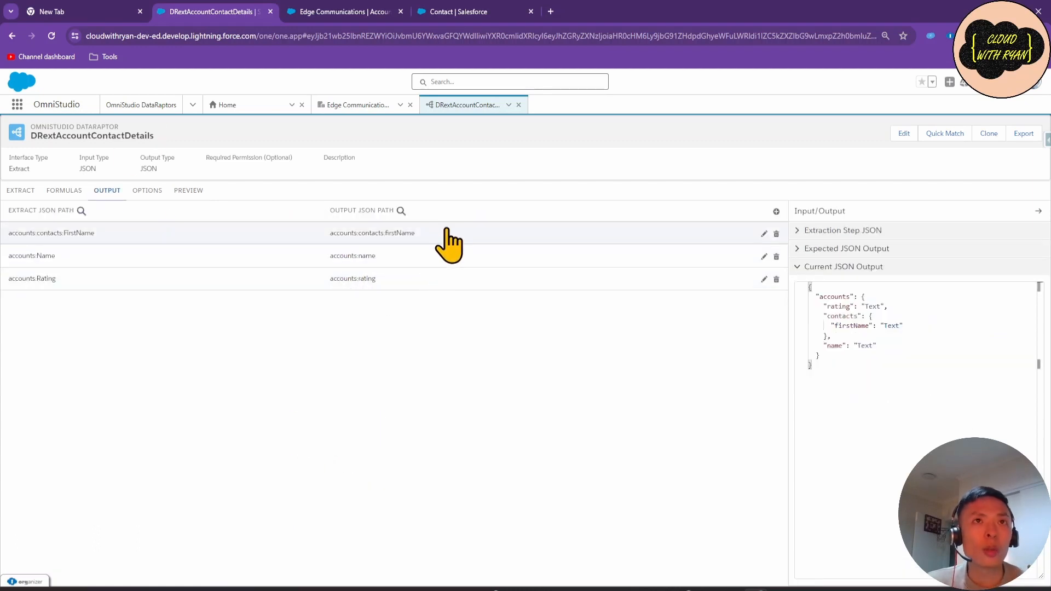
left_click(389, 282)
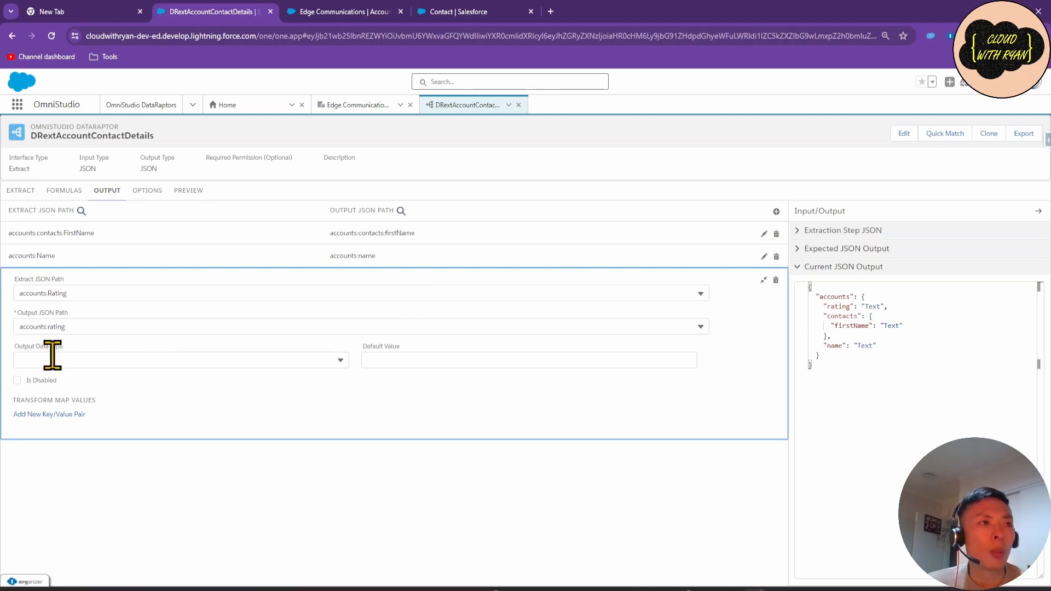
left_click(47, 414)
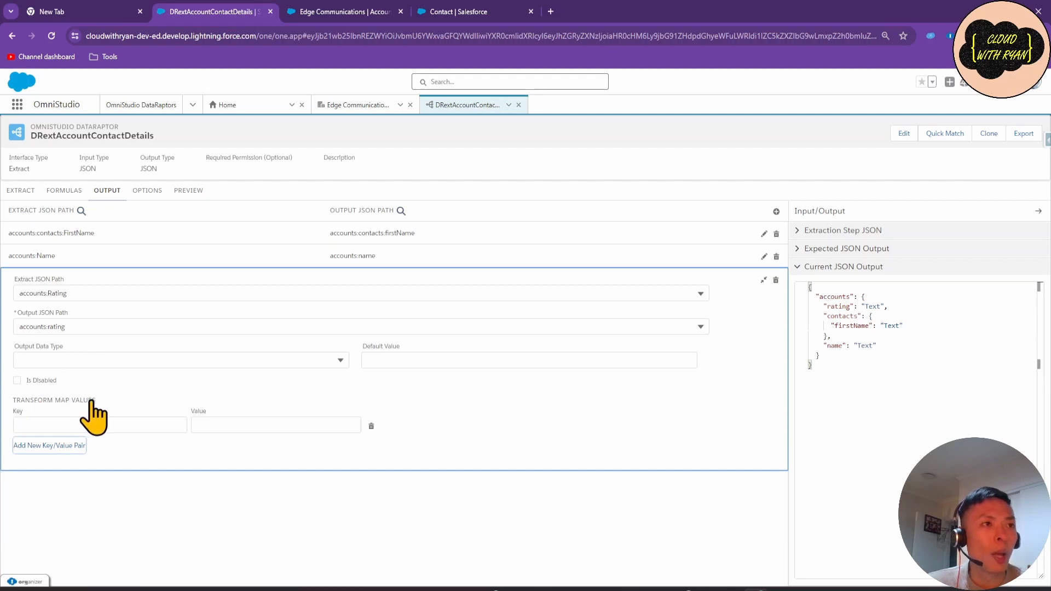
left_click(106, 425)
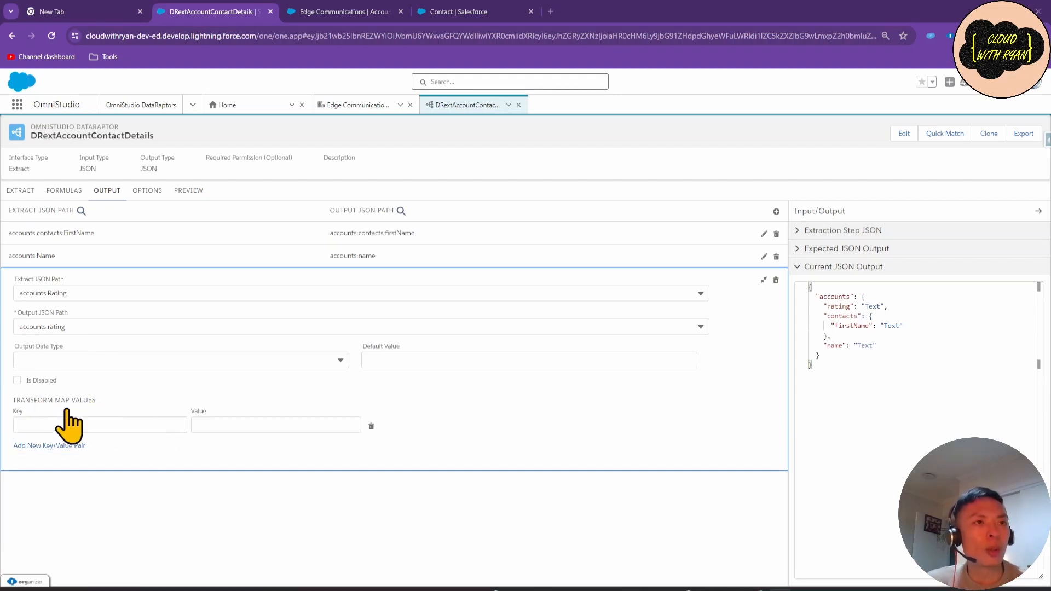
left_click(136, 421)
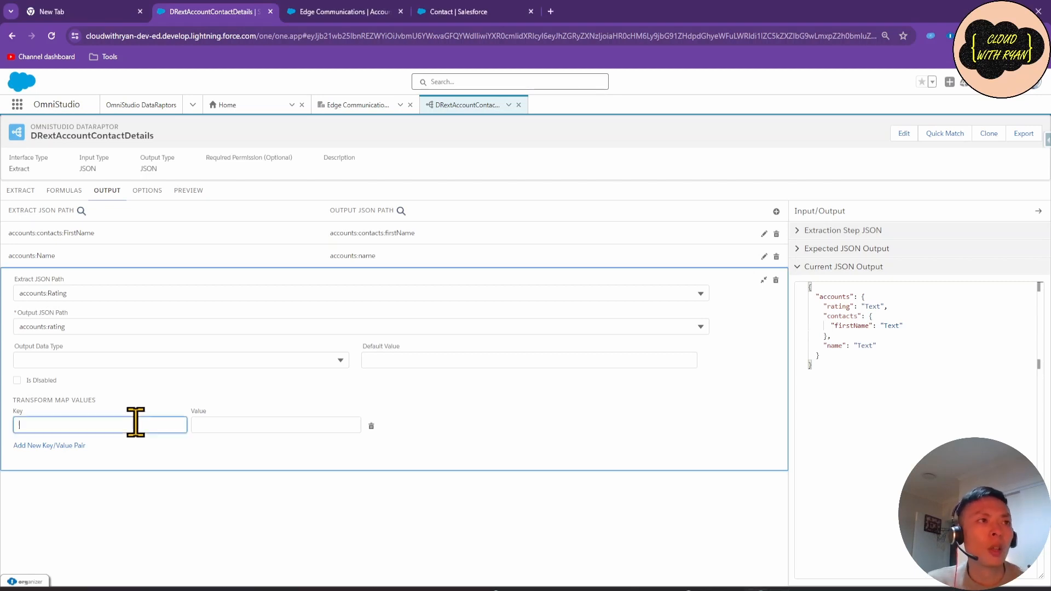
left_click(188, 190)
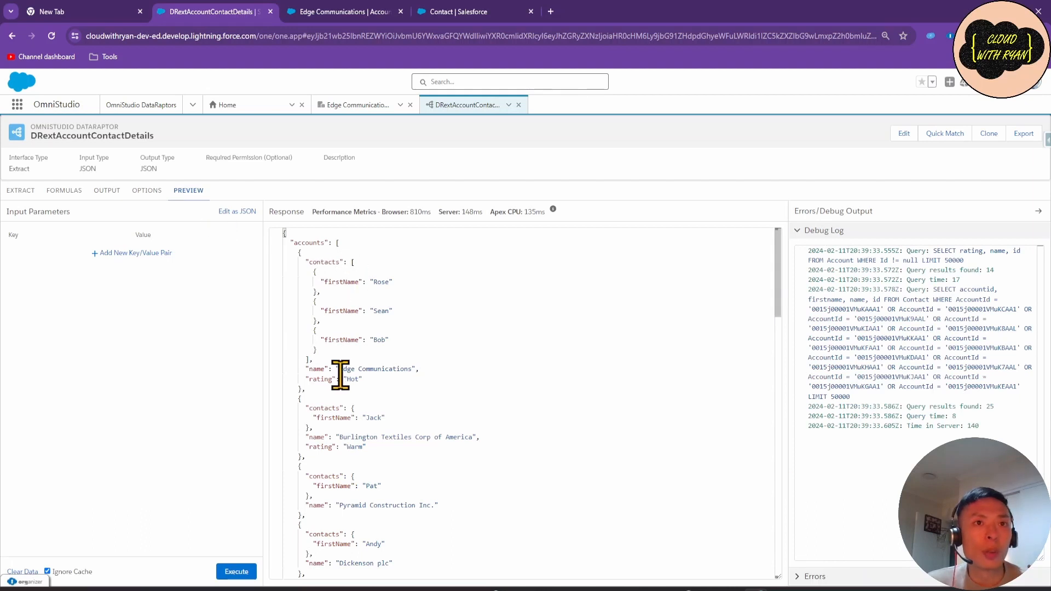
left_click(106, 190)
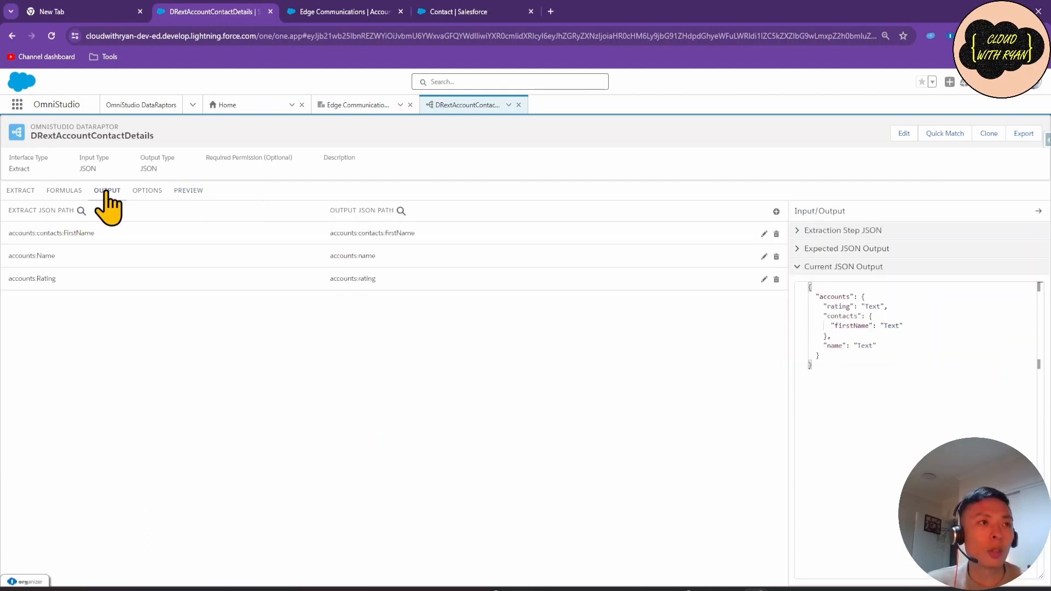
left_click(52, 279)
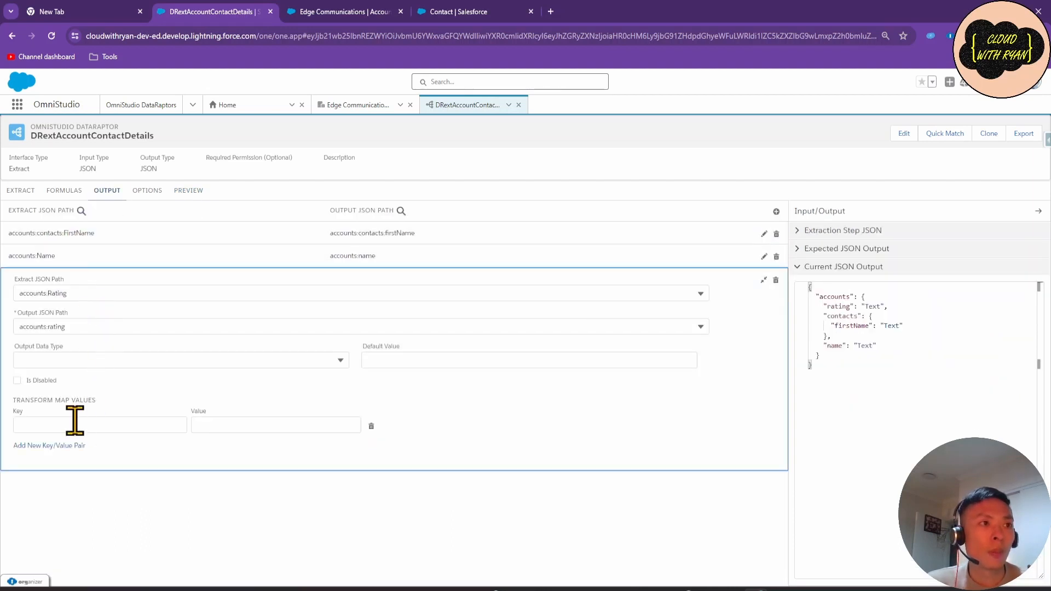
left_click(76, 425)
type("Hot")
left_click(211, 425)
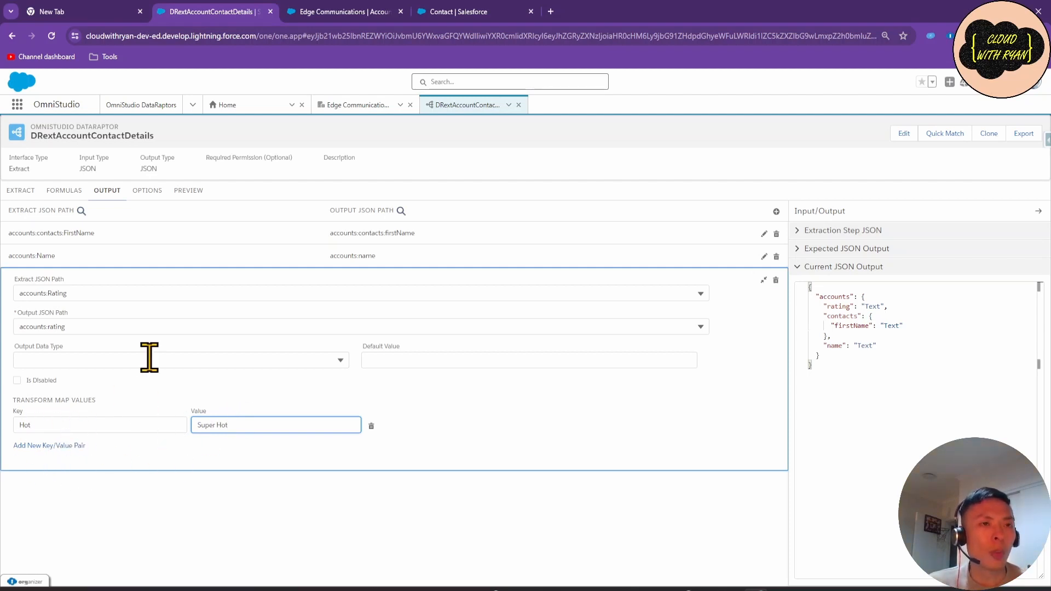
Execute the preview with the Hot transform and compare the ratings of Edge Communications and Burlington Textiles in the response.
left_click(186, 190)
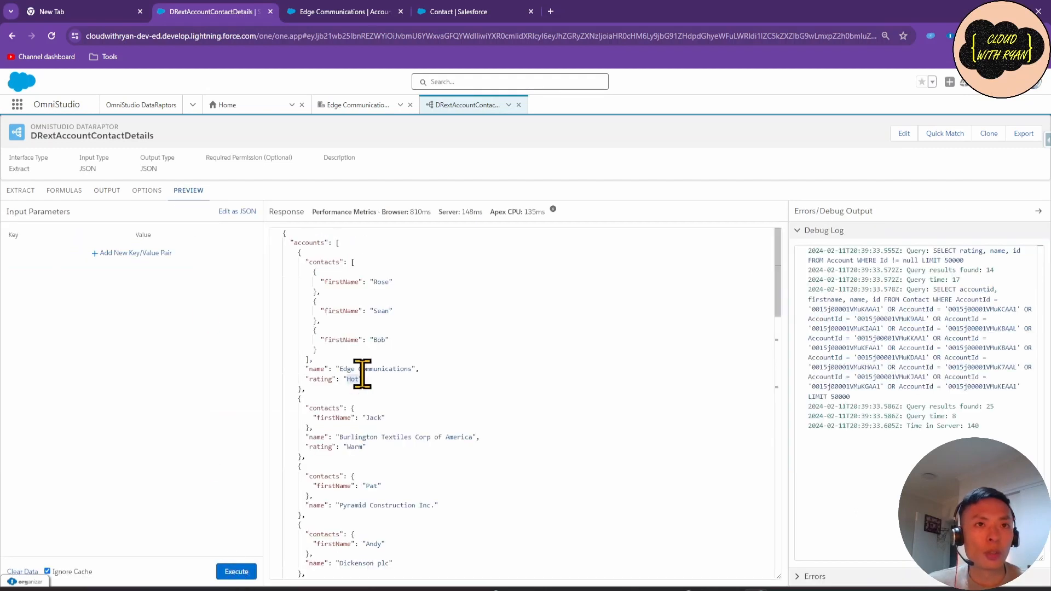
left_click(236, 572)
left_click_drag(341, 379, 392, 379)
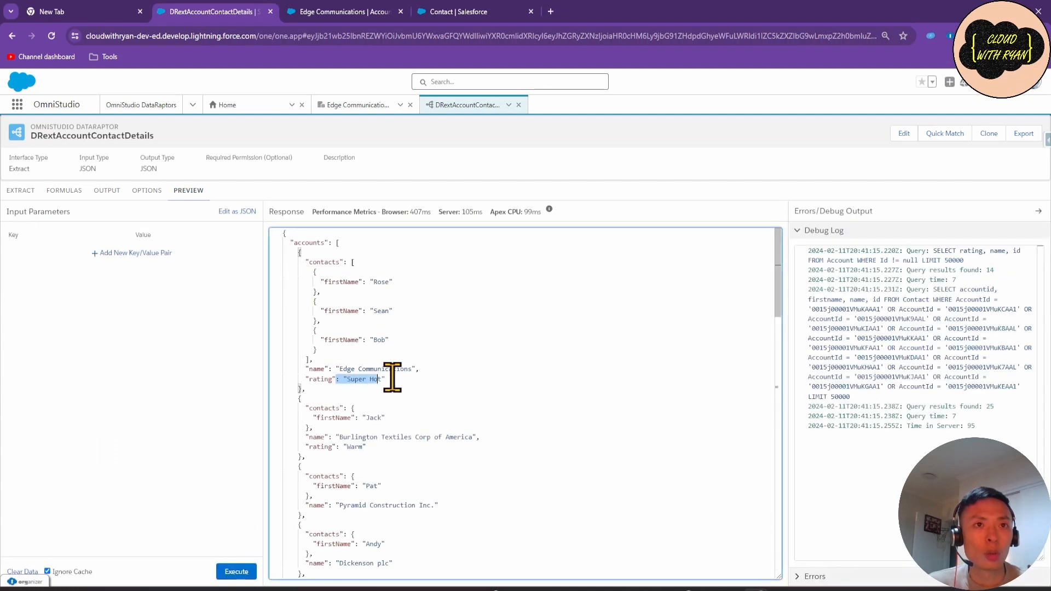
left_click(392, 378)
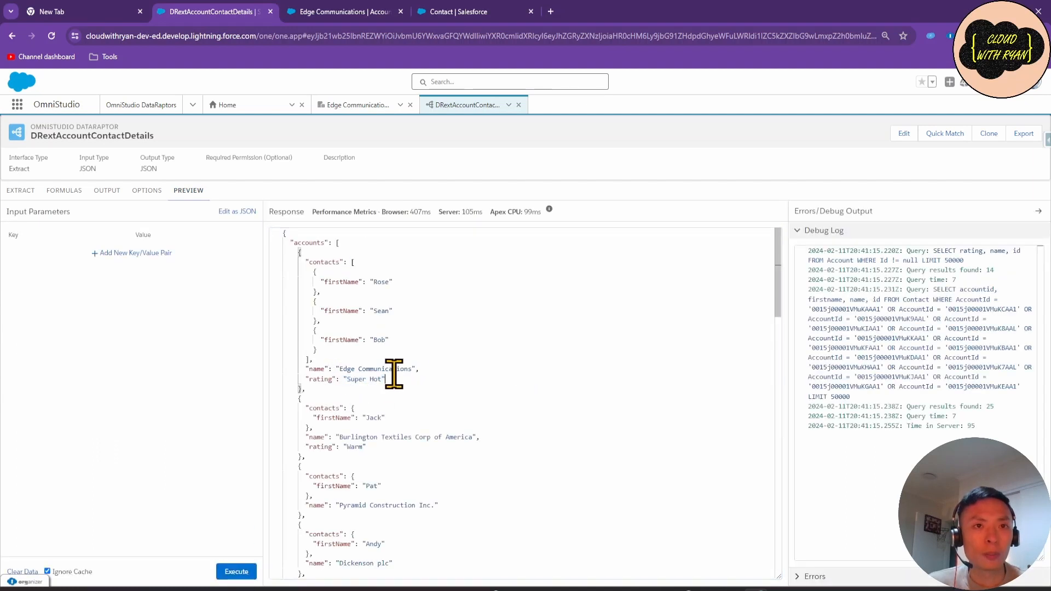
double_click(352, 447)
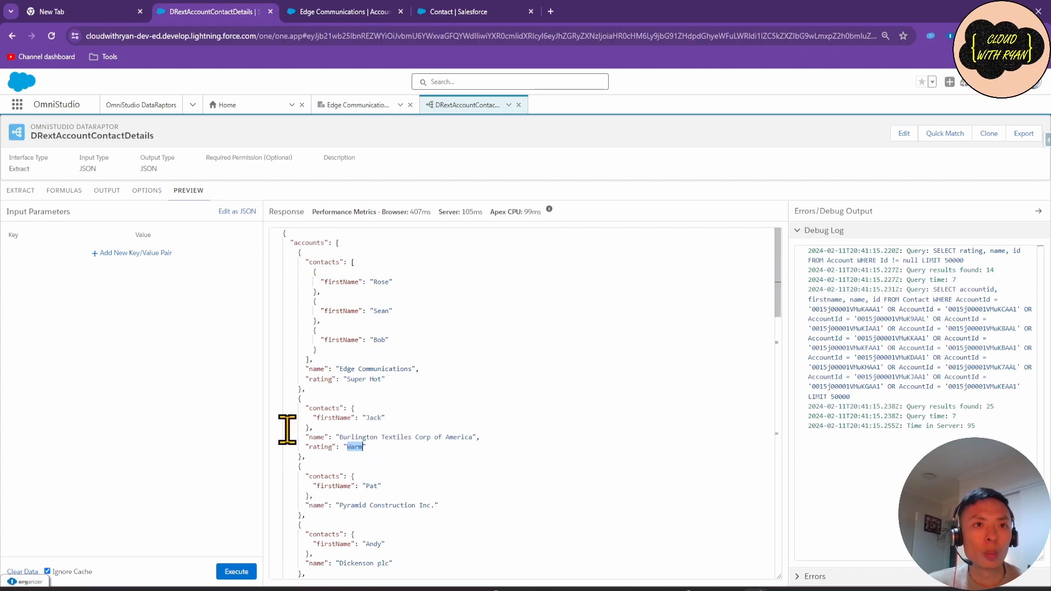
Add a second transform map value to the accounts:Rating mapping with key Warm and value Super Warm.
left_click(109, 191)
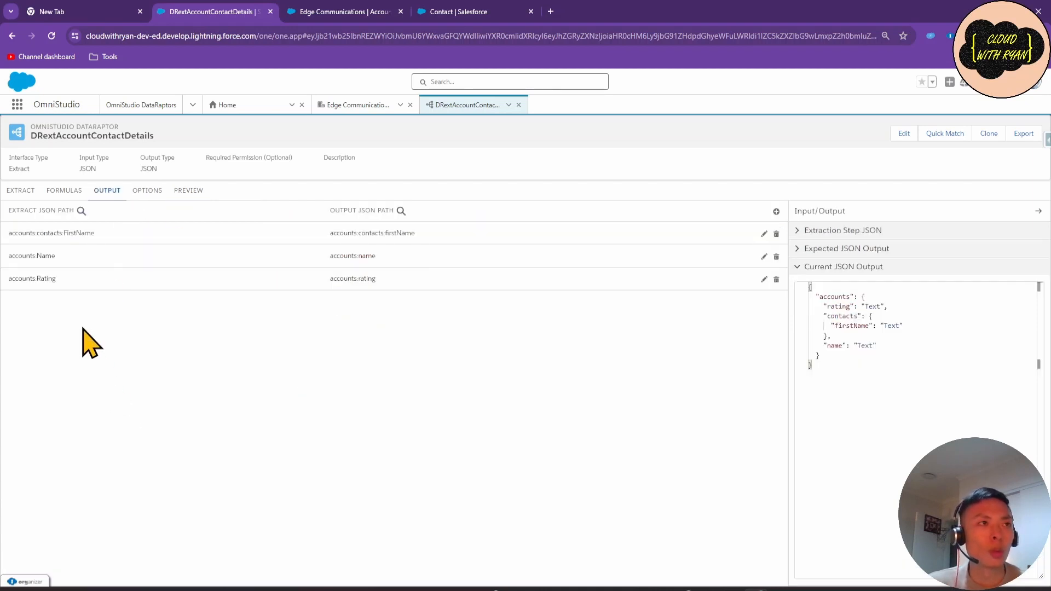
left_click(68, 279)
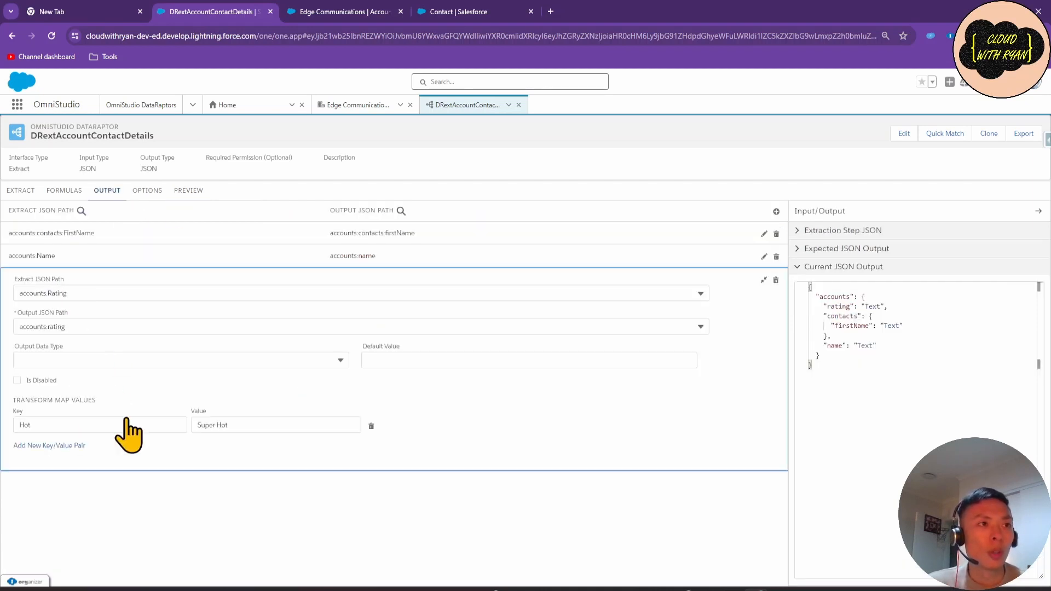
left_click(61, 446)
left_click(104, 444)
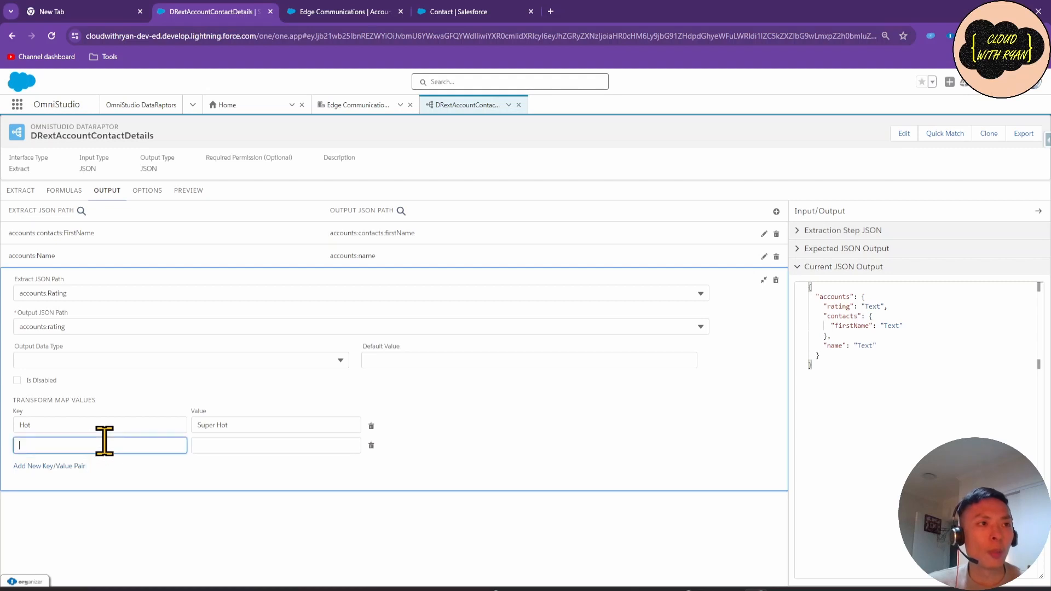
type("Warm")
left_click(215, 442)
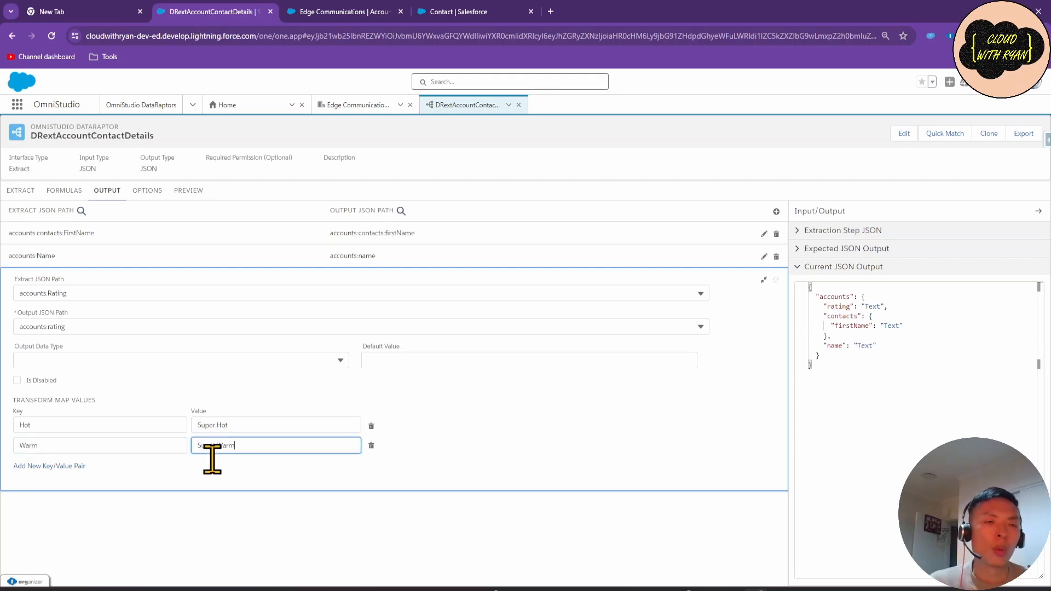
type("Super Warm")
Execute the preview with both rating transforms and check the rating of the Burlington Textiles account in the response.
left_click(184, 192)
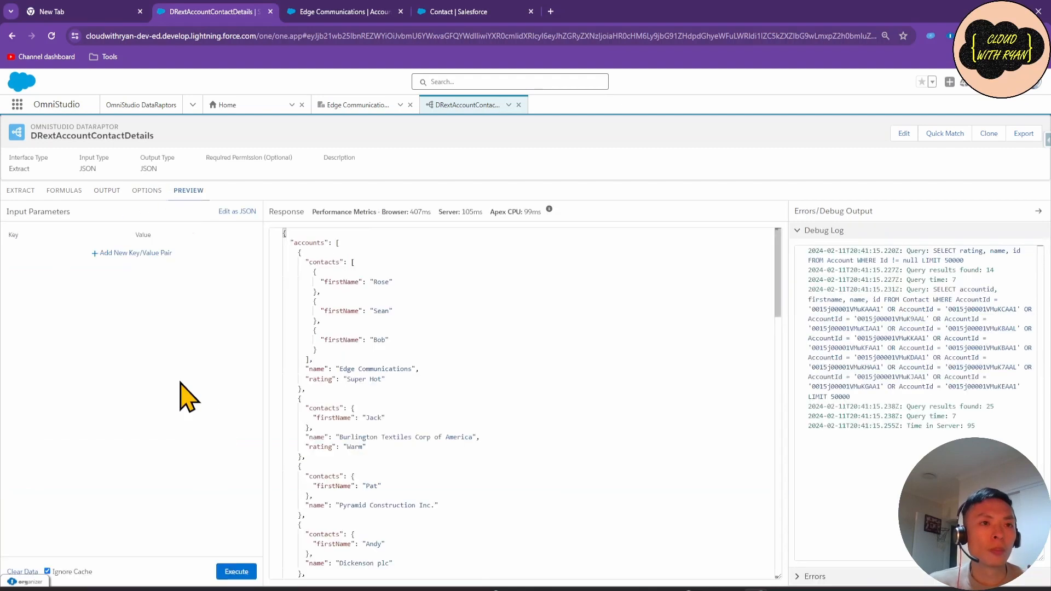
left_click(227, 571)
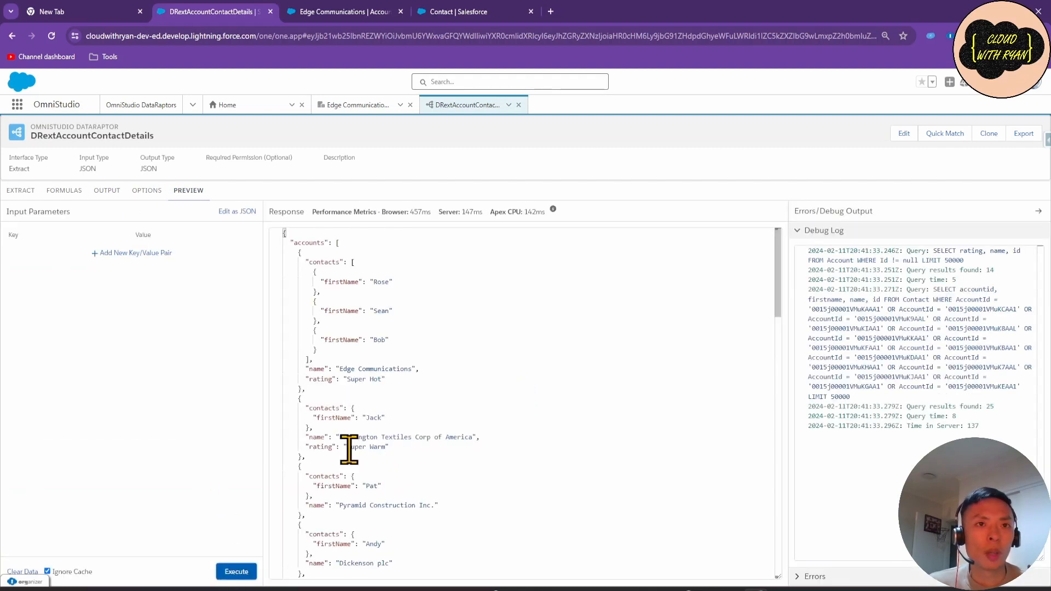
left_click_drag(347, 447, 388, 447)
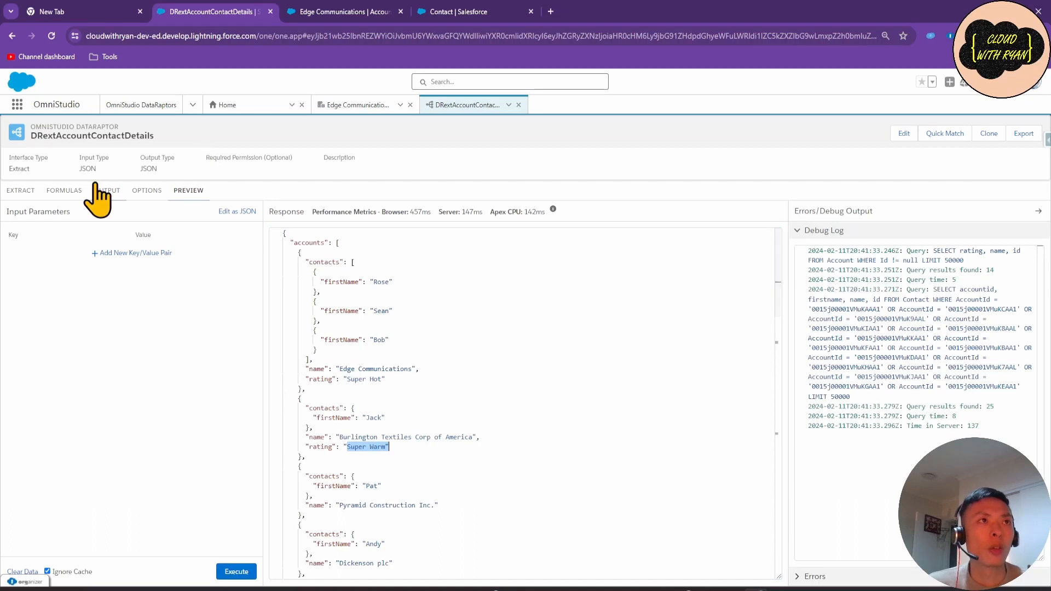
Review the output mappings and current JSON output structure against the accounts array in the preview response.
left_click(104, 190)
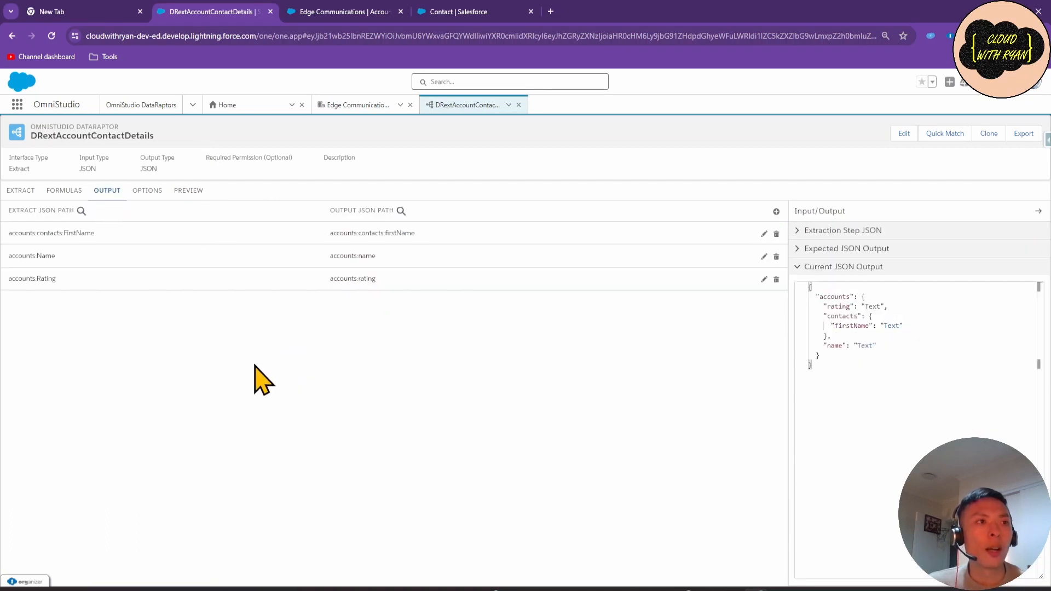
left_click(114, 278)
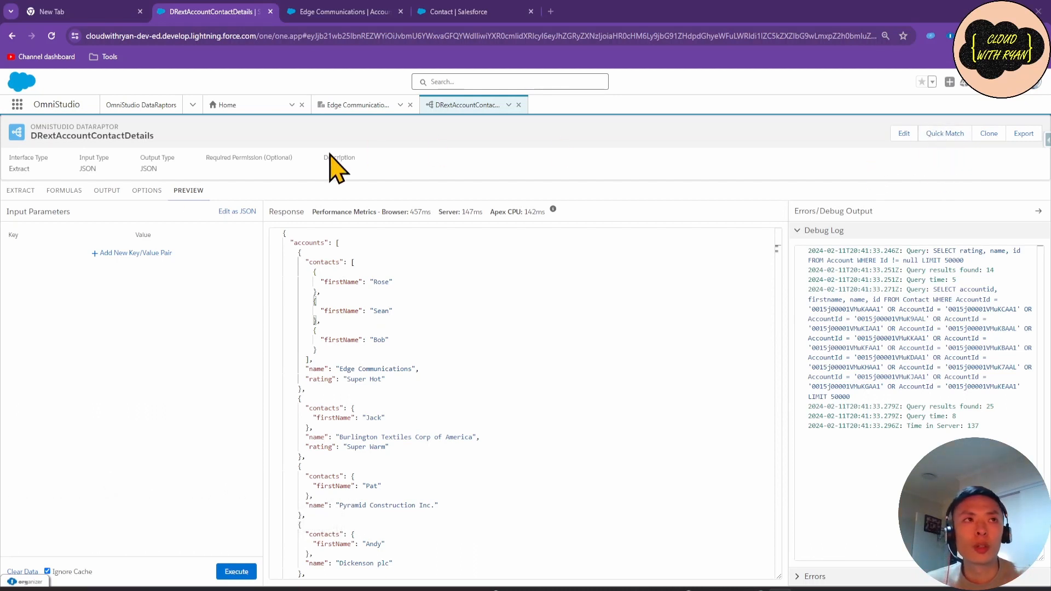
left_click(107, 192)
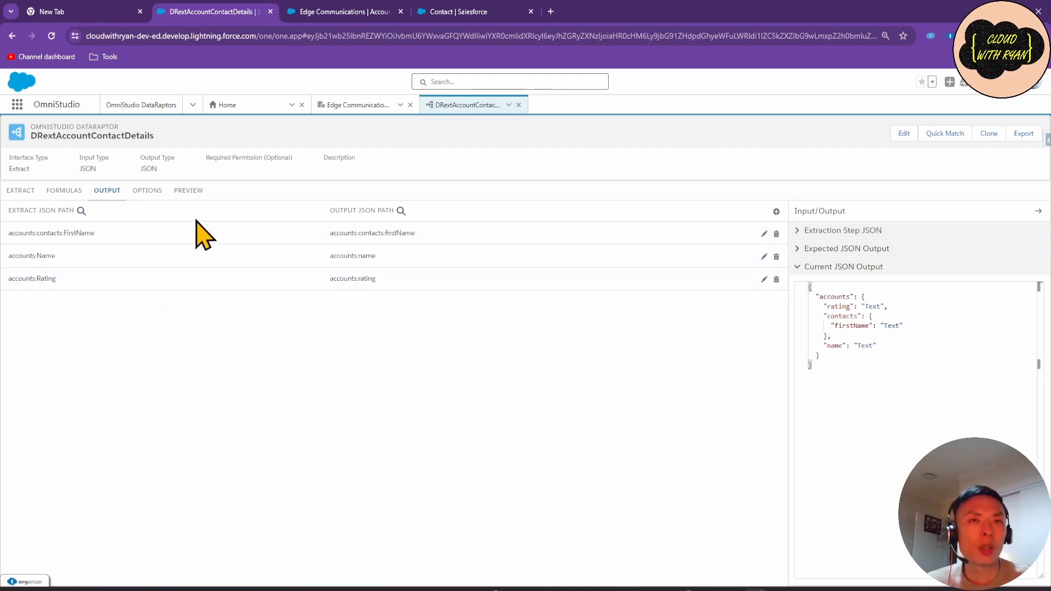
left_click(180, 191)
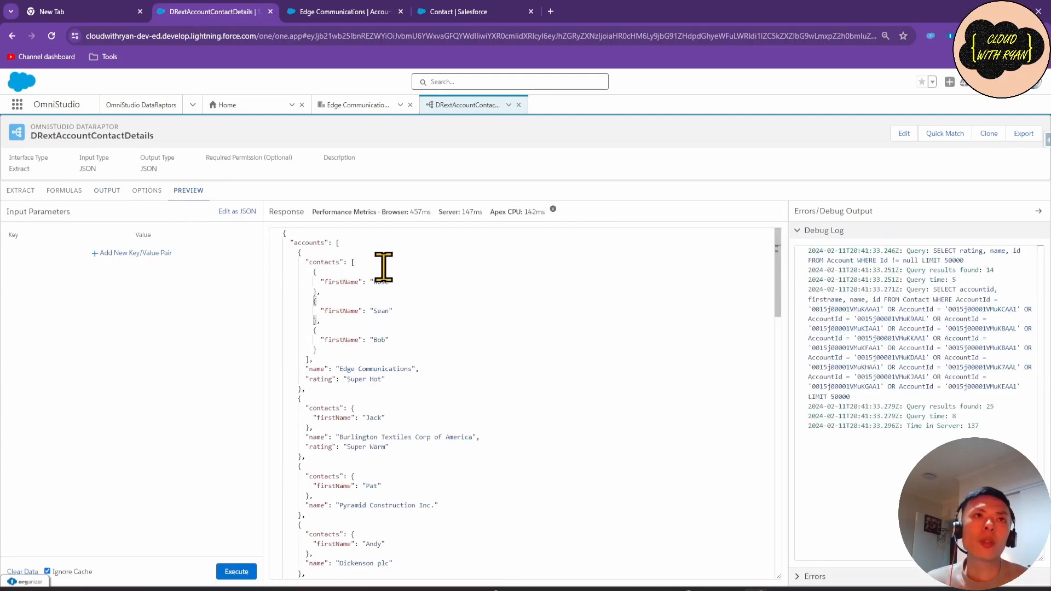
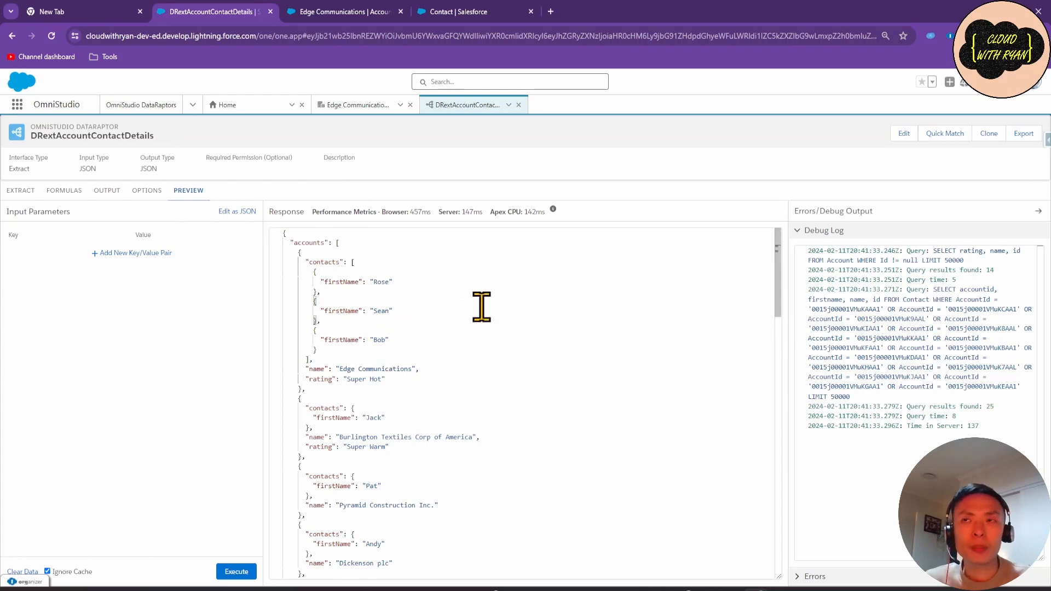
left_click(294, 244)
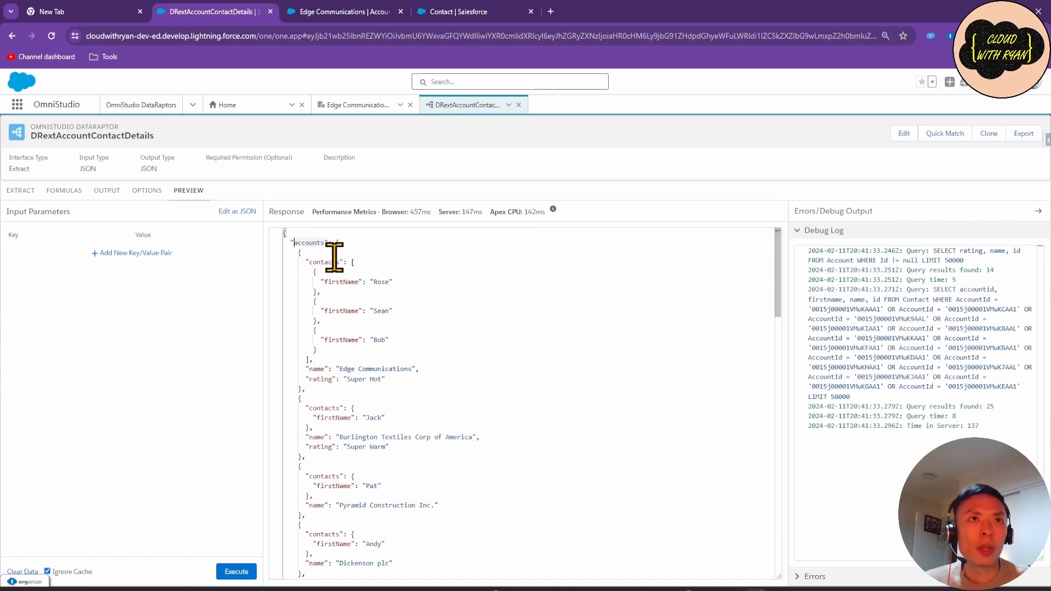
Add a LIMIT of 1 to the Account extract step.
key("ctrl+a")
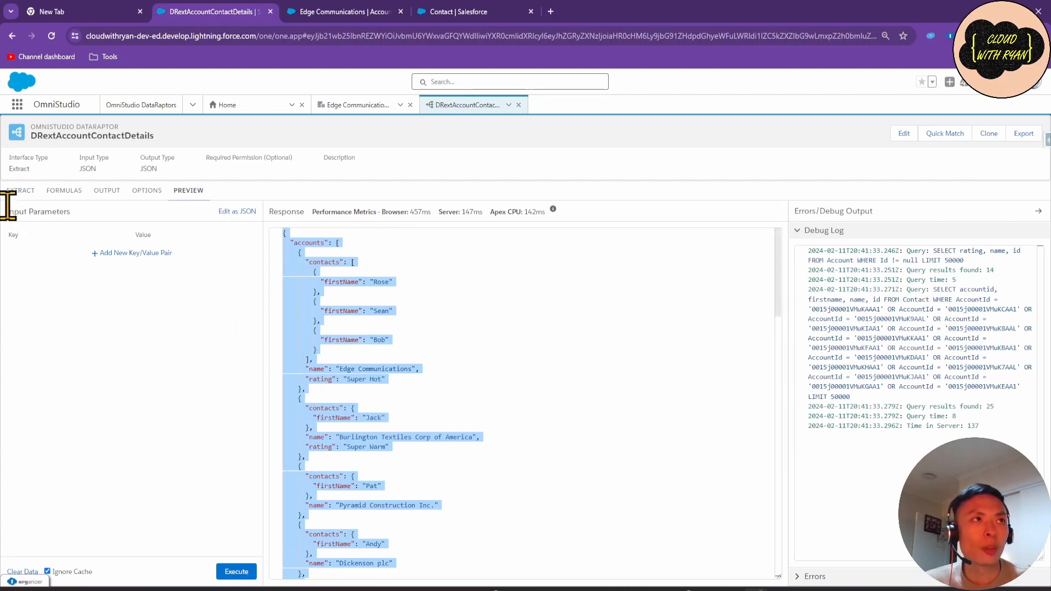
left_click(19, 192)
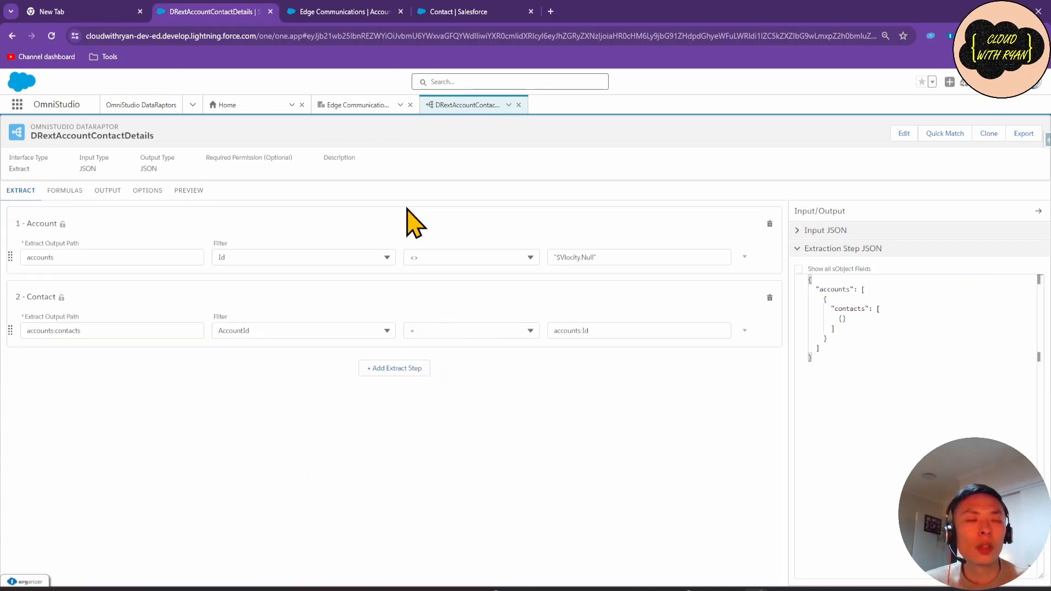
left_click(745, 257)
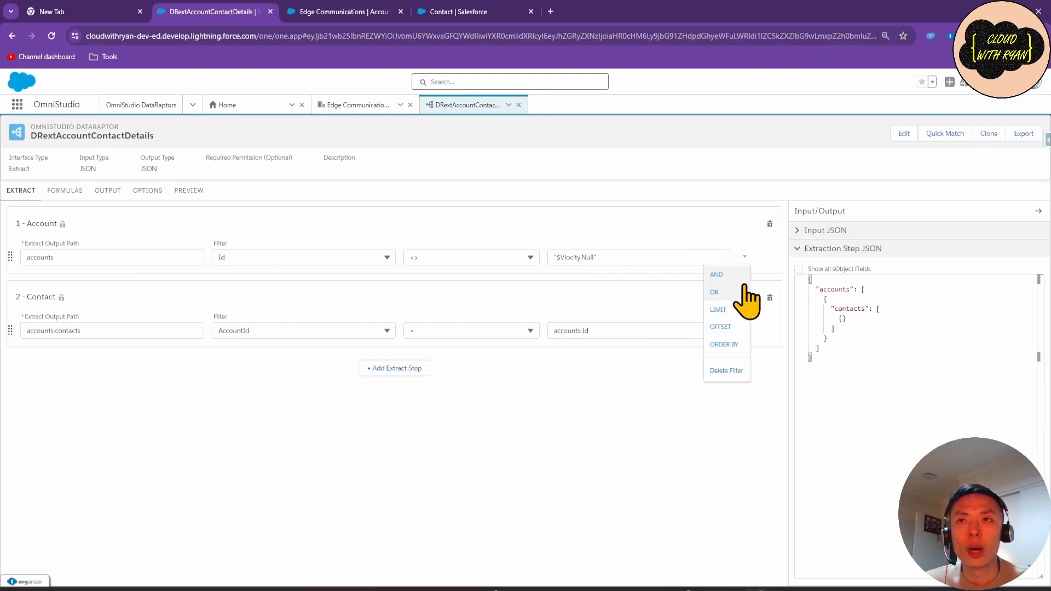
left_click(719, 310)
left_click(547, 284)
type("1")
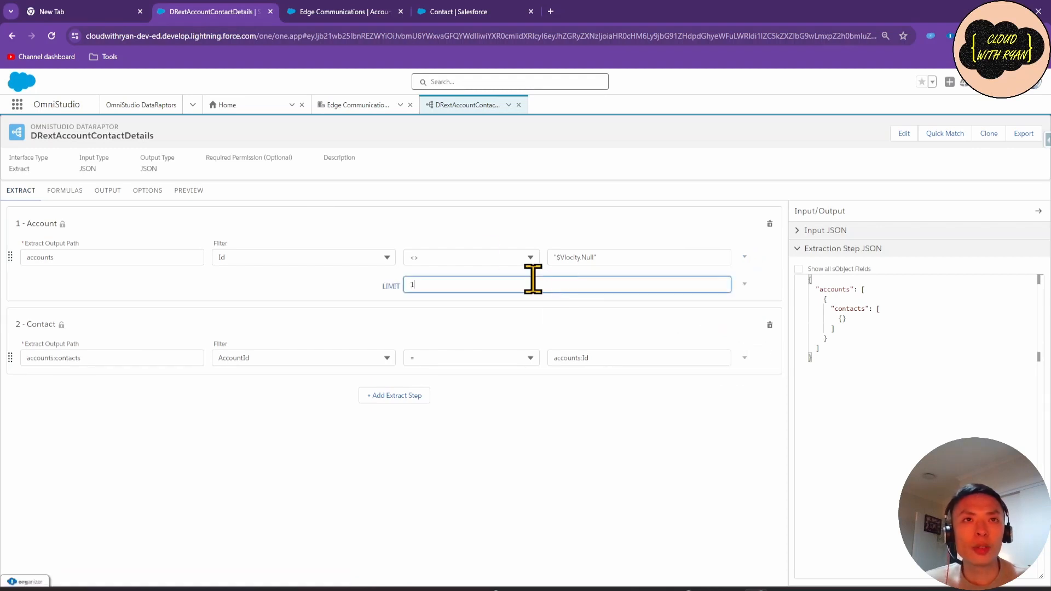
Execute the preview with the account limit applied and examine the JSON response.
left_click(190, 191)
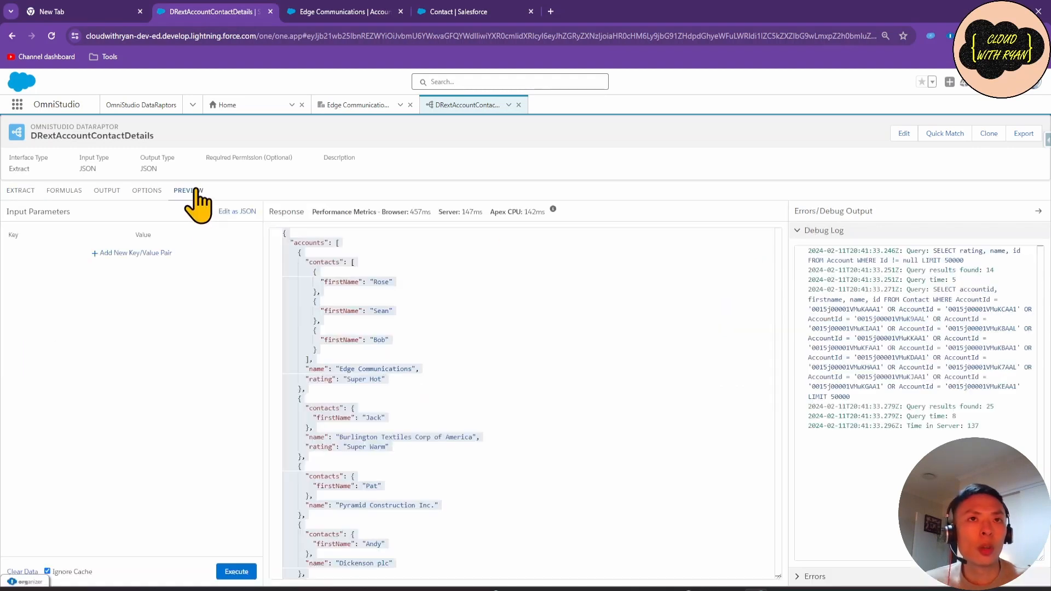
left_click(240, 572)
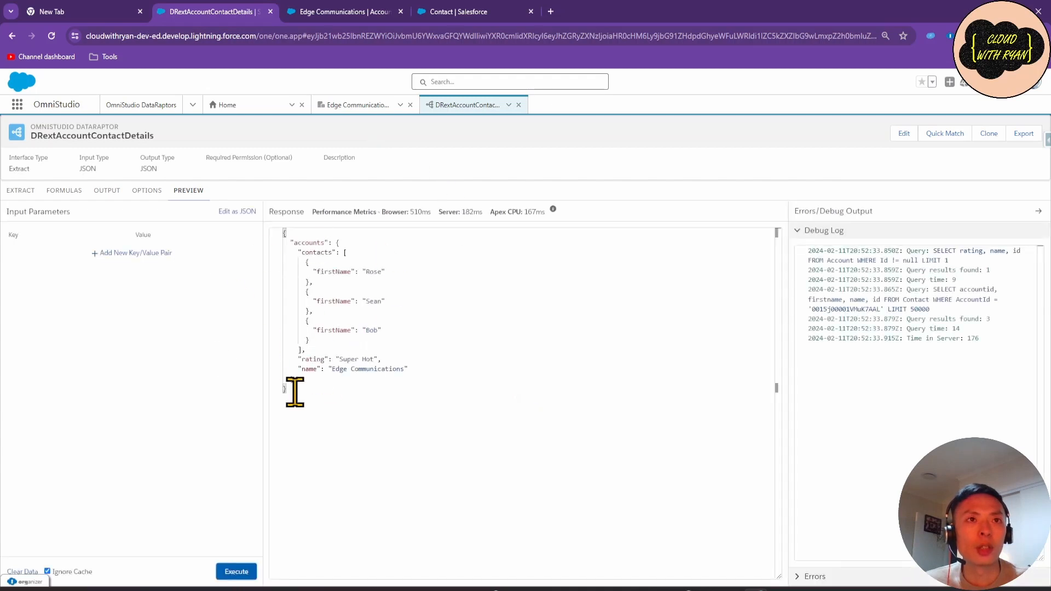
left_click_drag(302, 389, 261, 233)
Delete the accounts:contacts:firstName, accounts:name and accounts:rating output mappings after checking the Expected JSON Output.
left_click(107, 191)
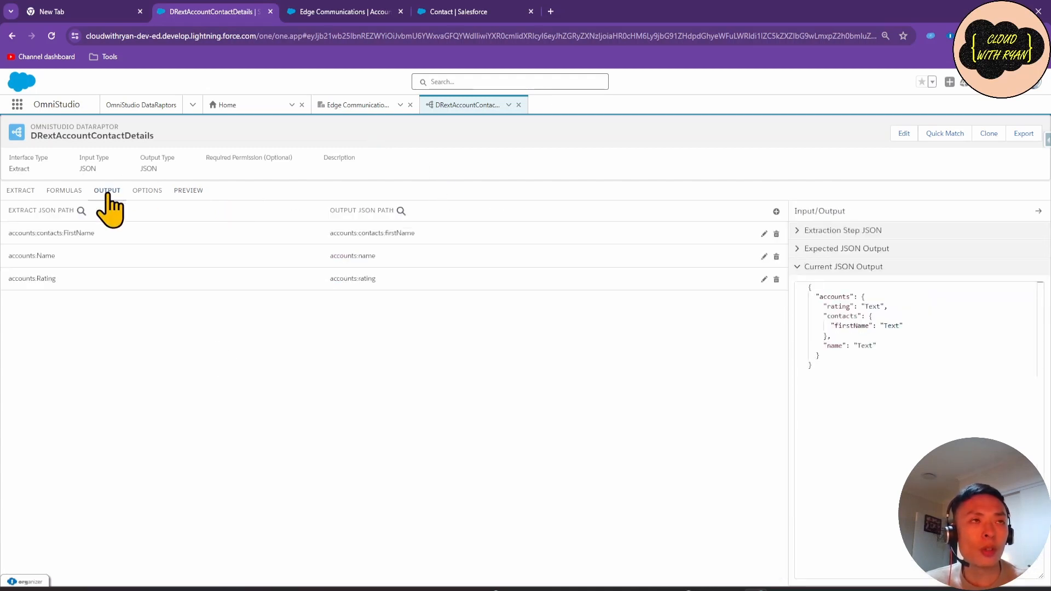
left_click(848, 250)
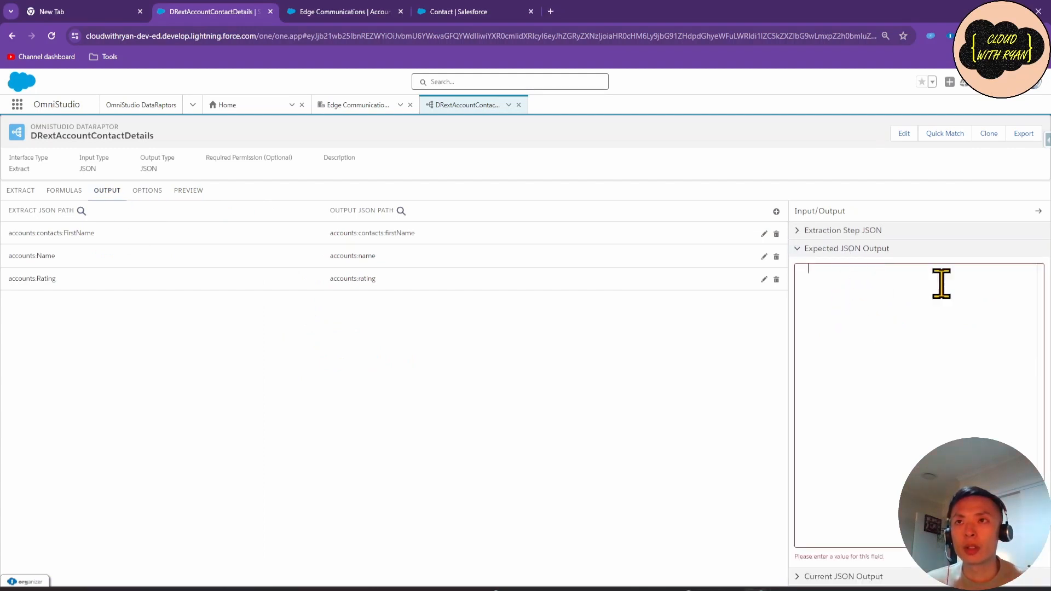
left_click(800, 249)
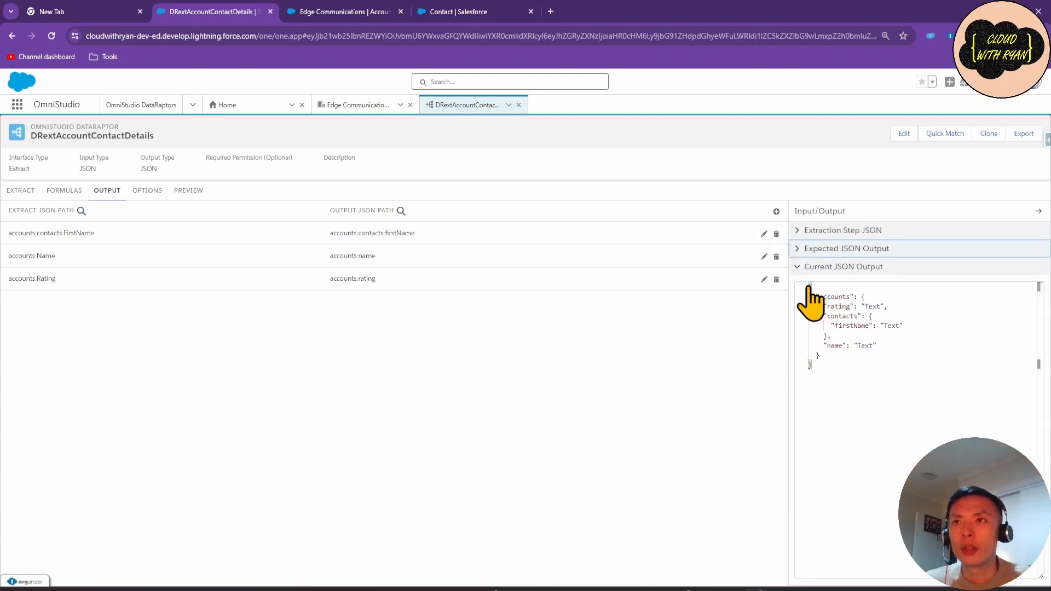
left_click(778, 233)
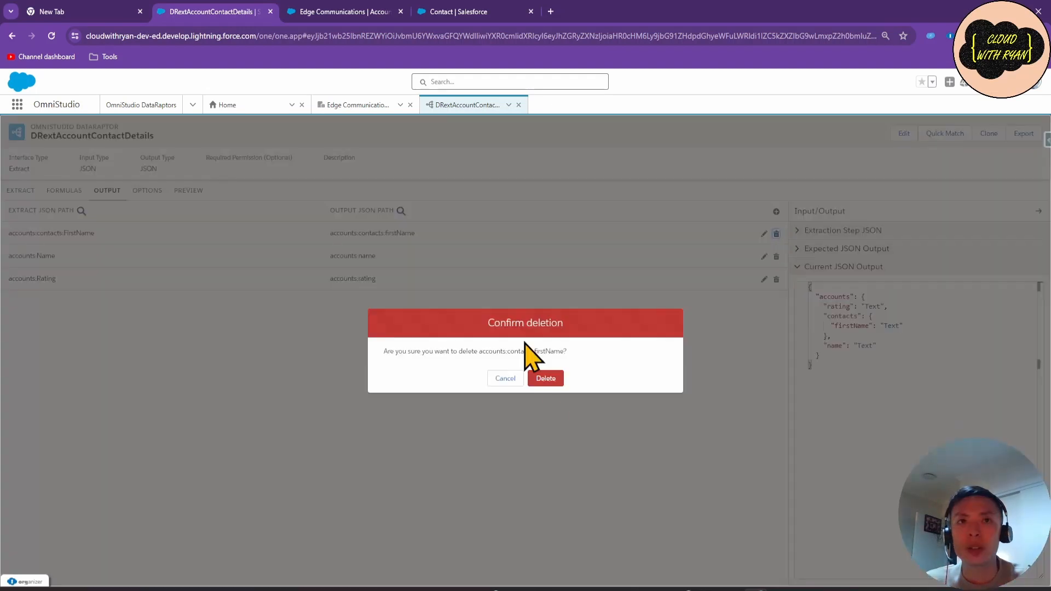
left_click(549, 313)
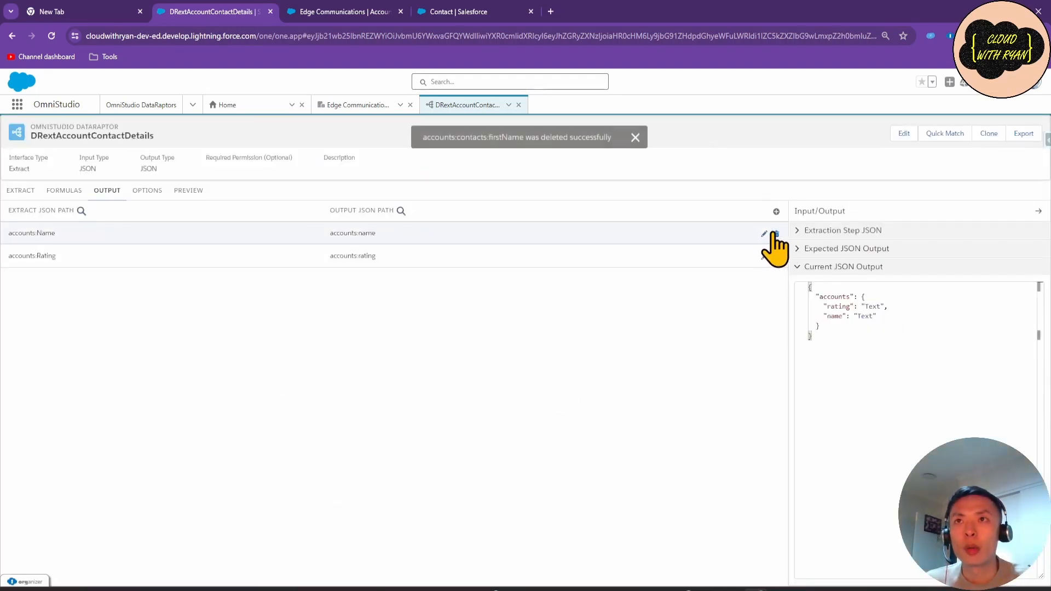
left_click(776, 234)
left_click(546, 377)
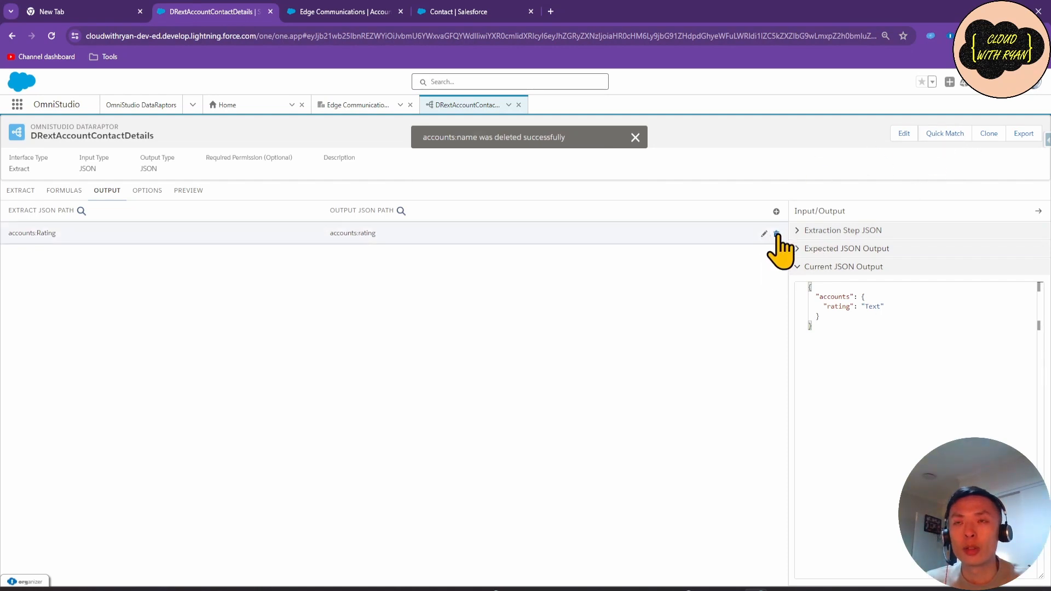
left_click(776, 234)
left_click(546, 377)
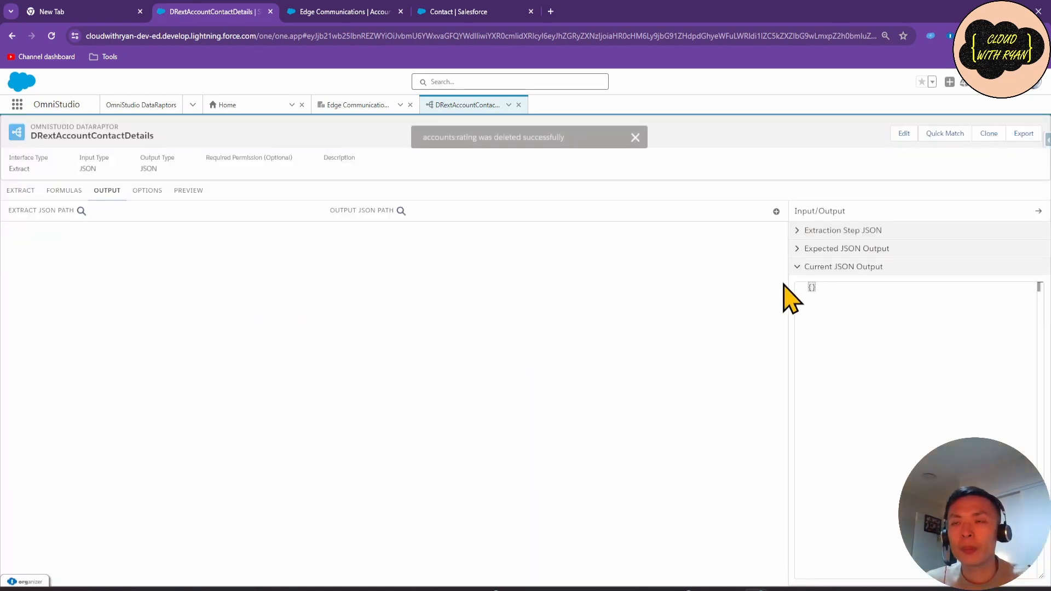
Copy the whole preview response and paste it into the Expected JSON Output of the output mappings.
left_click(838, 251)
left_click(833, 280)
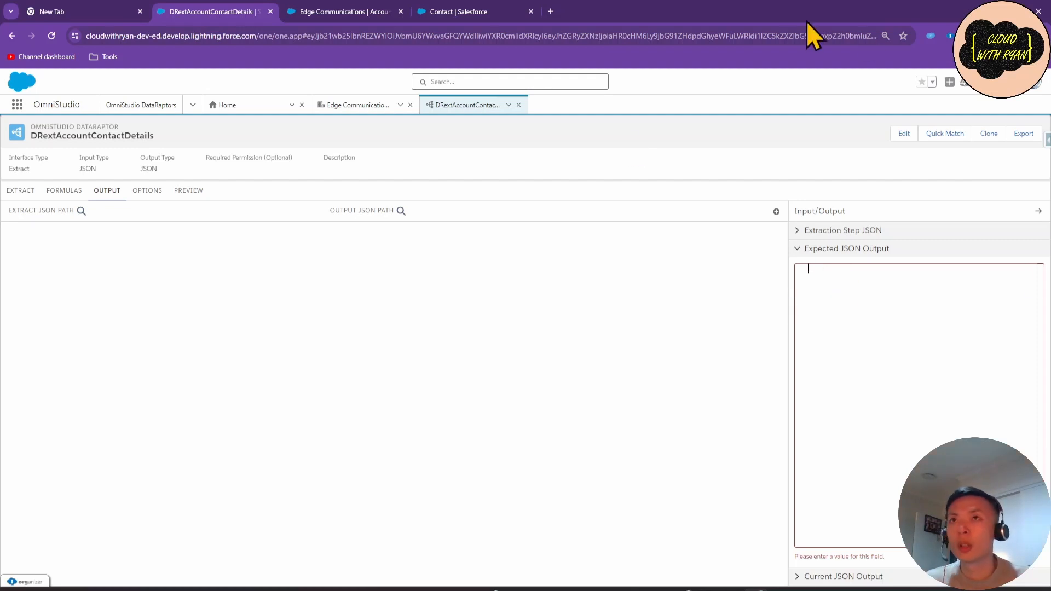
left_click(189, 191)
left_click(345, 301)
key("ctrl+a")
key("ctrl+c")
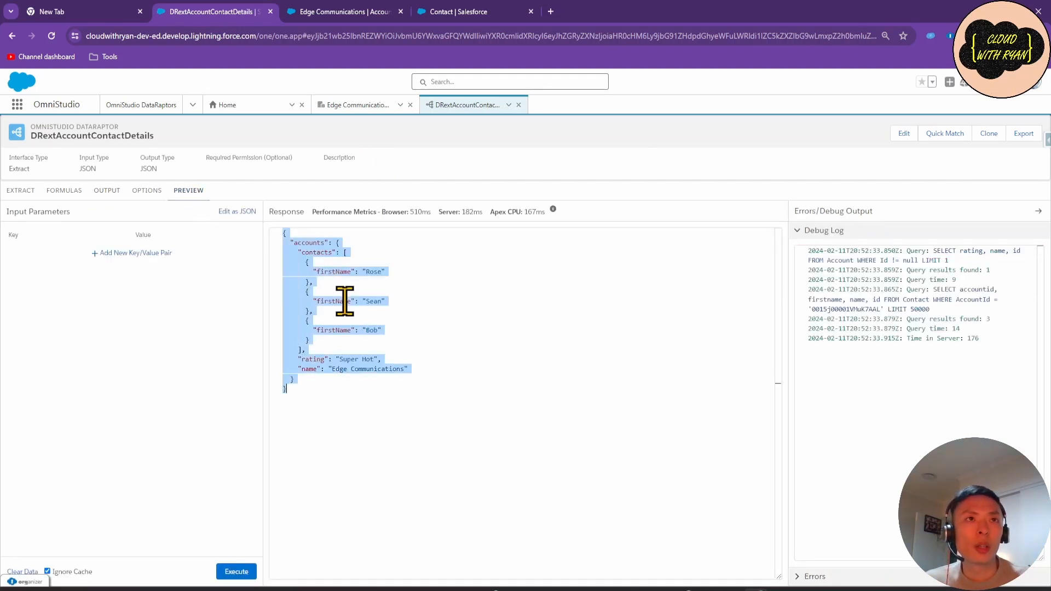
left_click(106, 190)
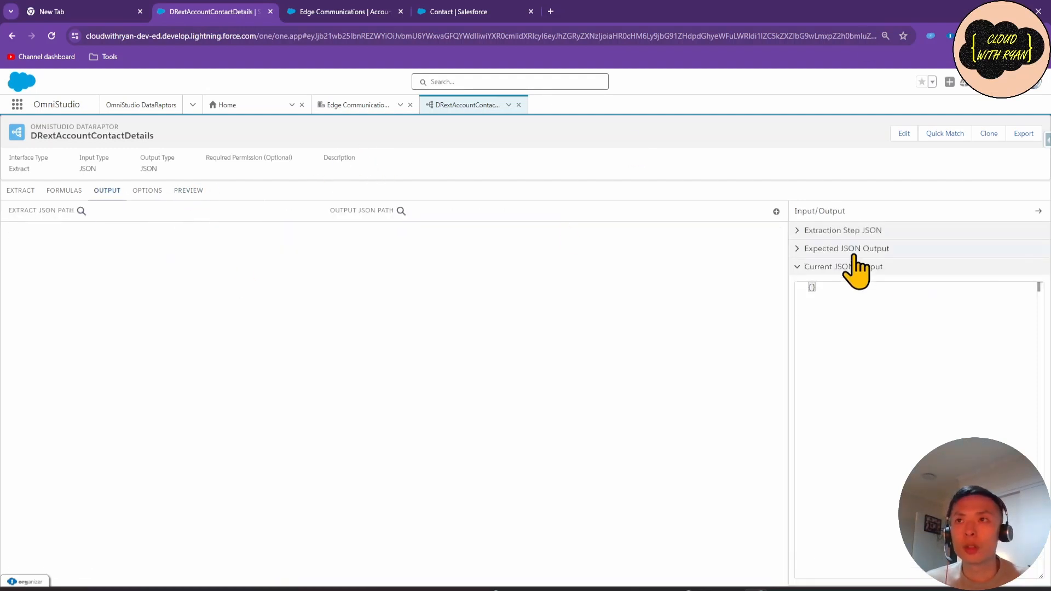
left_click(854, 250)
left_click(896, 303)
key("ctrl+v")
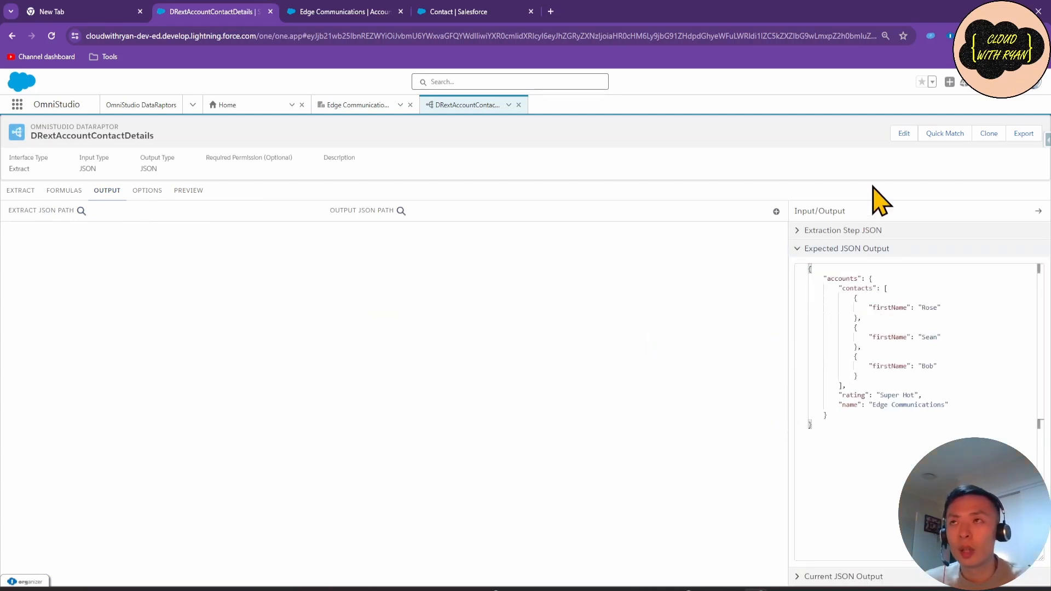
Open Quick Match and compare its output mappings with the accounts, contacts, firstName, name and rating keys of the JSON in Notepad.
left_click(798, 251)
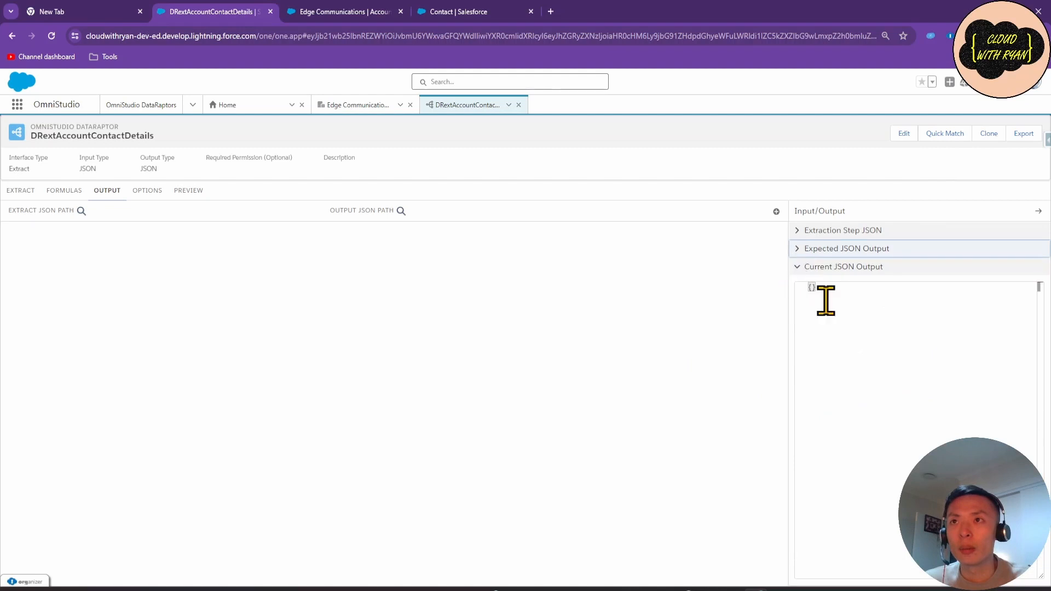
left_click(846, 248)
left_click(943, 135)
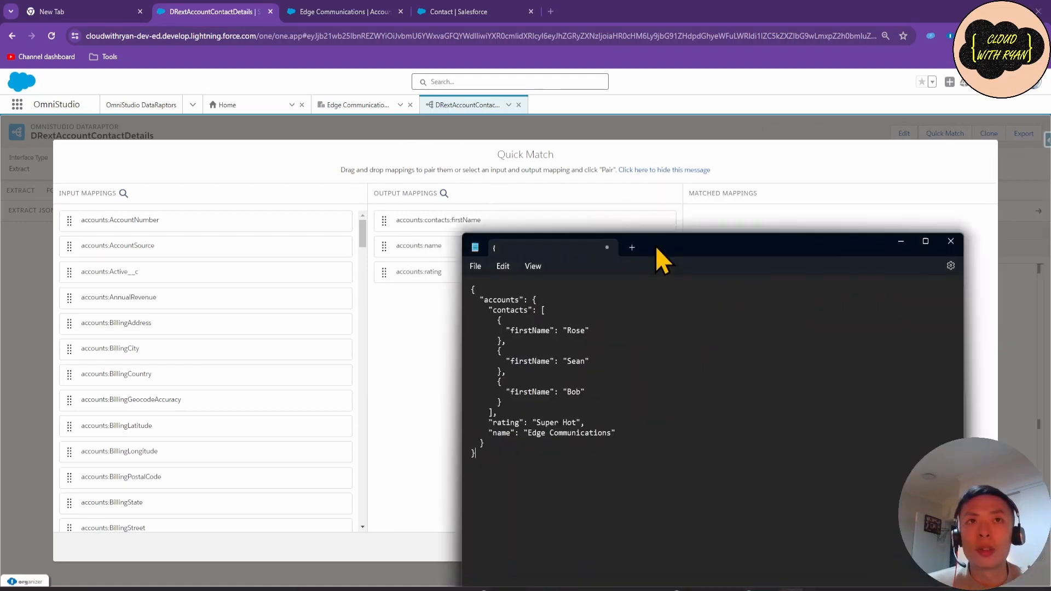
left_click_drag(656, 247, 566, 310)
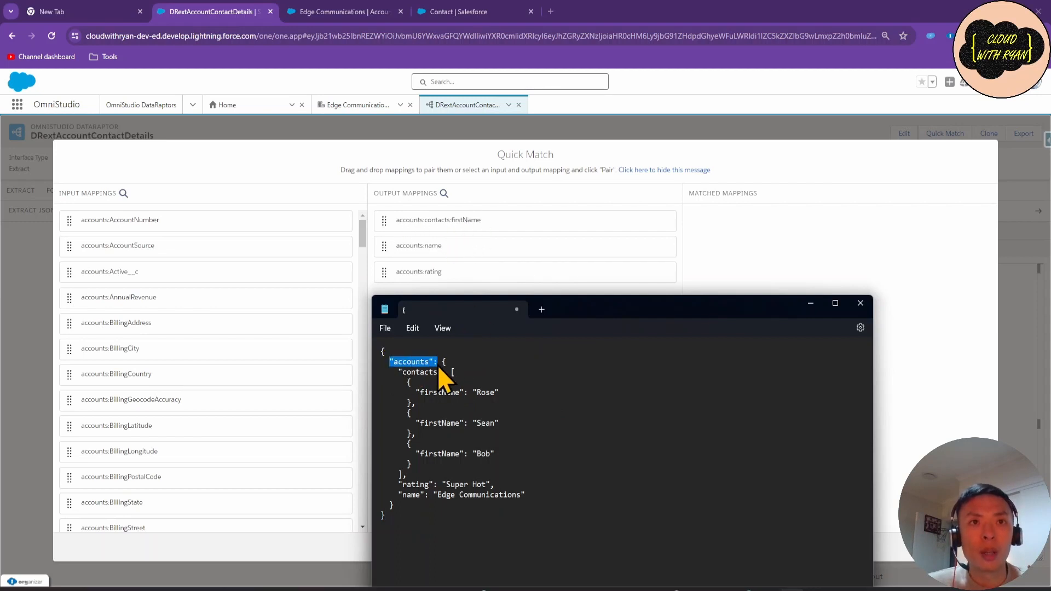
left_click_drag(394, 373, 421, 377)
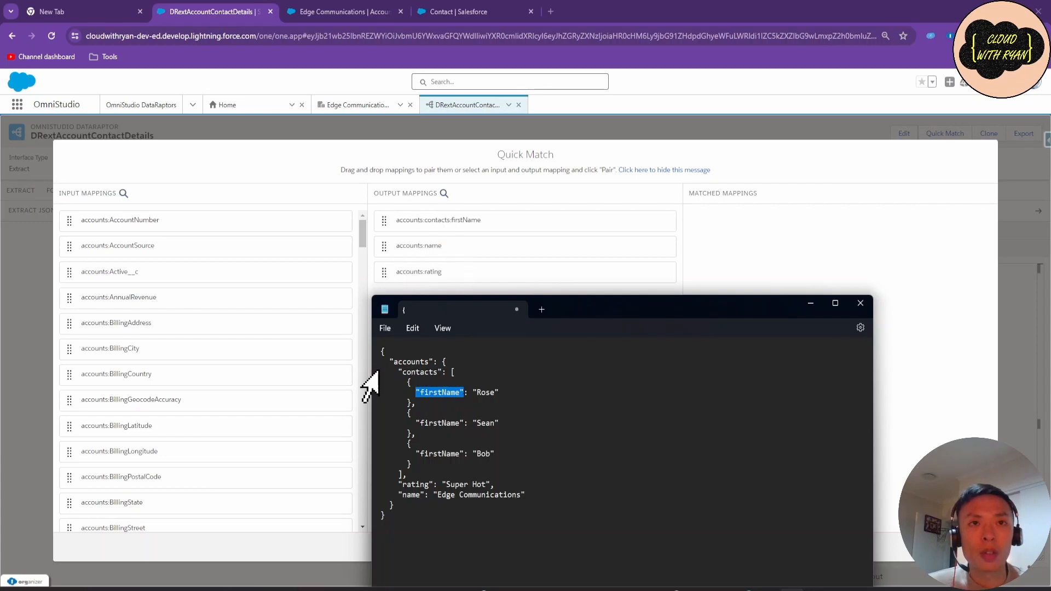
left_click(391, 364)
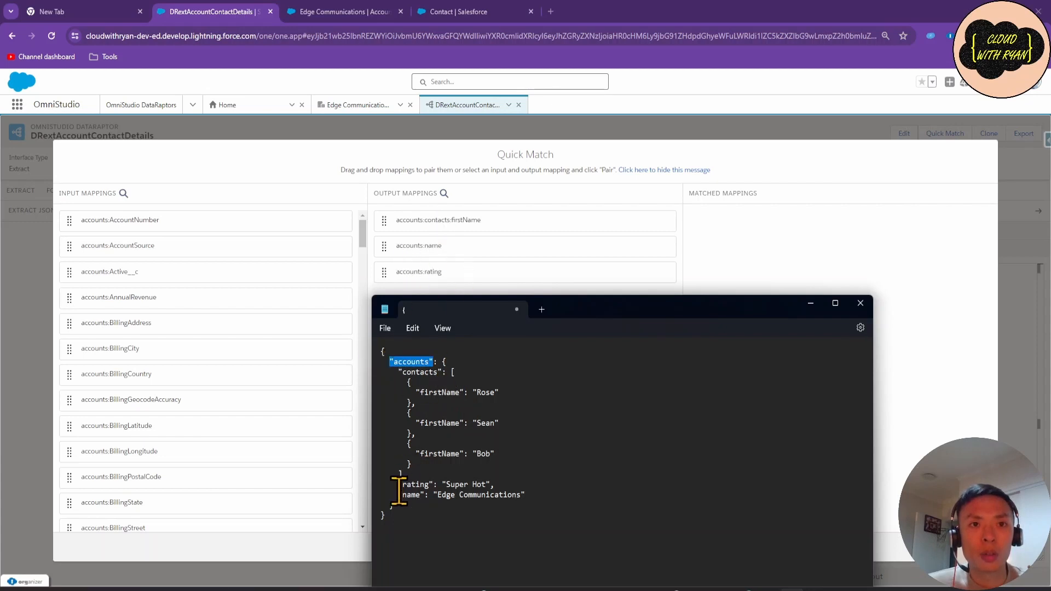
left_click_drag(398, 494, 430, 495)
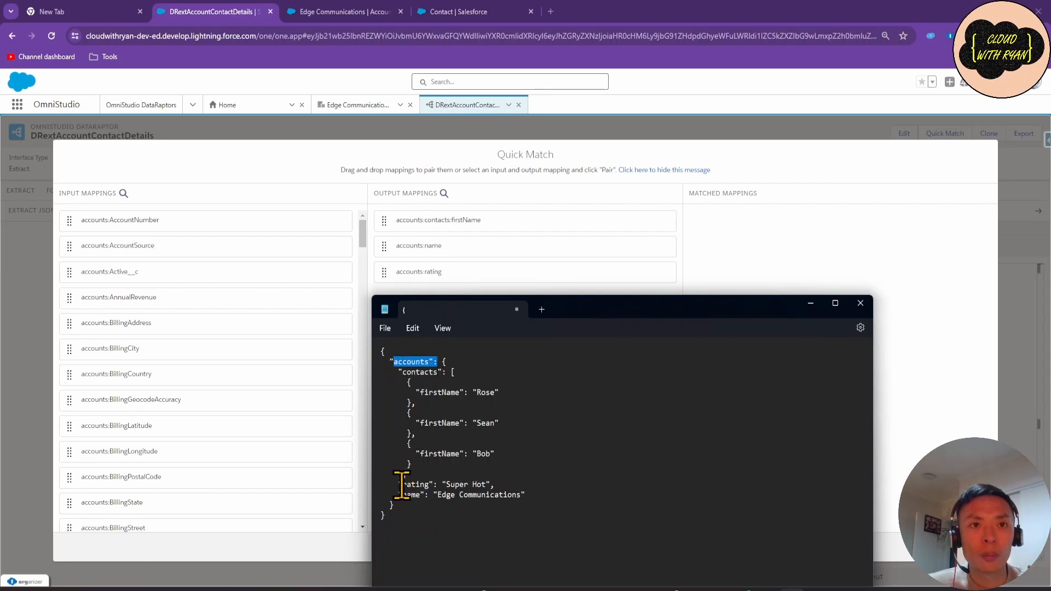
left_click_drag(401, 485, 436, 489)
left_click(817, 306)
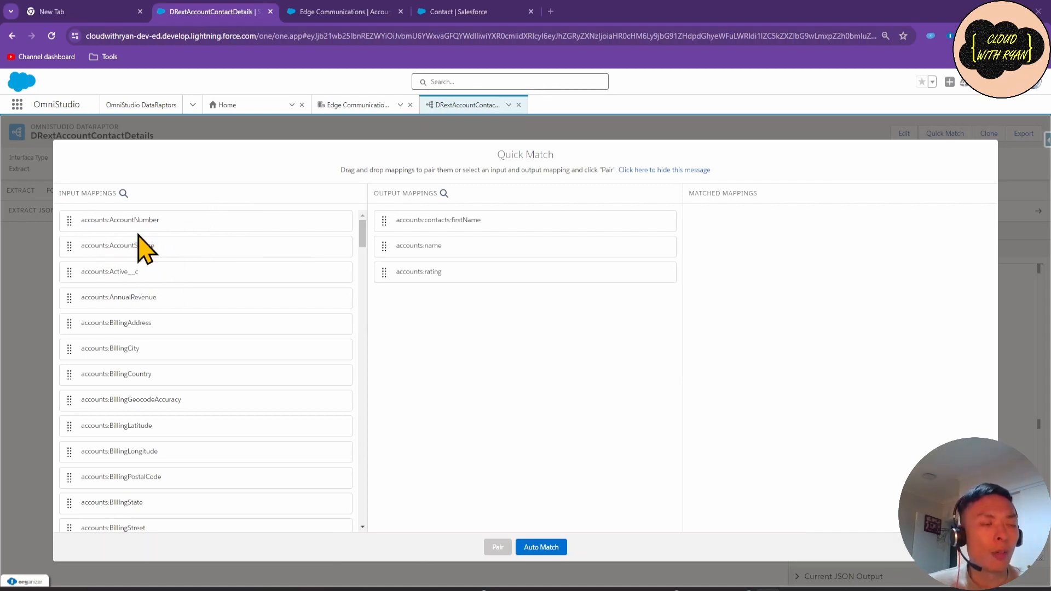
Compare the Quick Match input mappings with the Extract JSON Path options of a new output mapping.
scroll(145, 274, "down", 10)
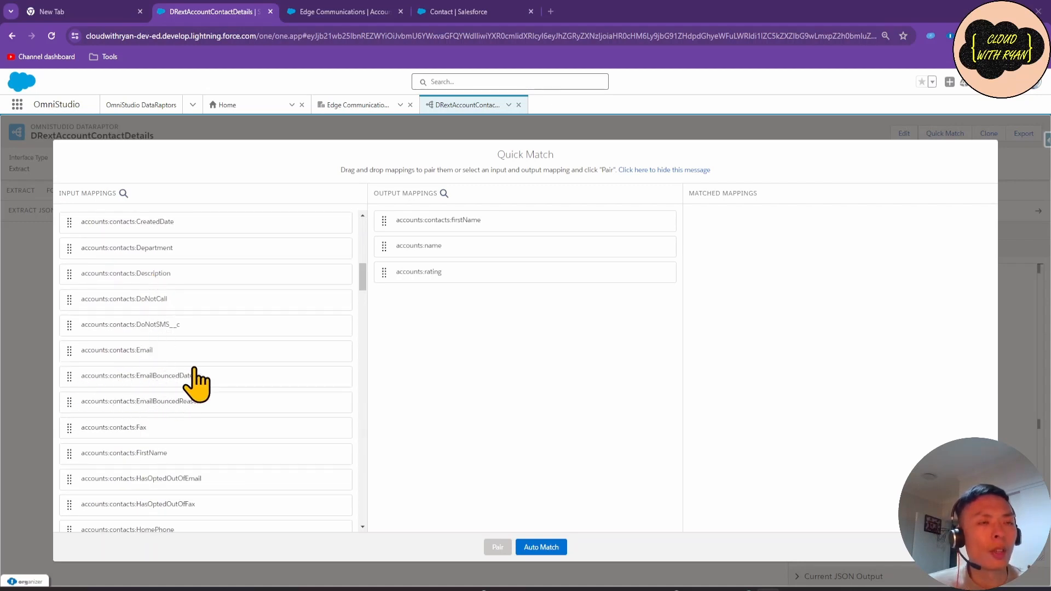
scroll(180, 390, "up", 5)
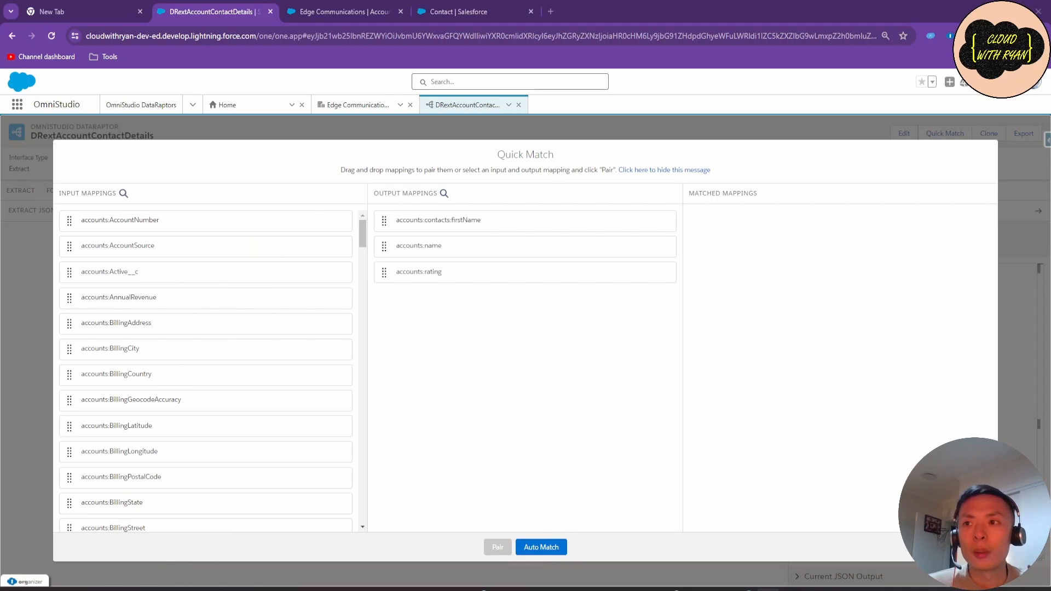
key("Escape")
left_click(777, 211)
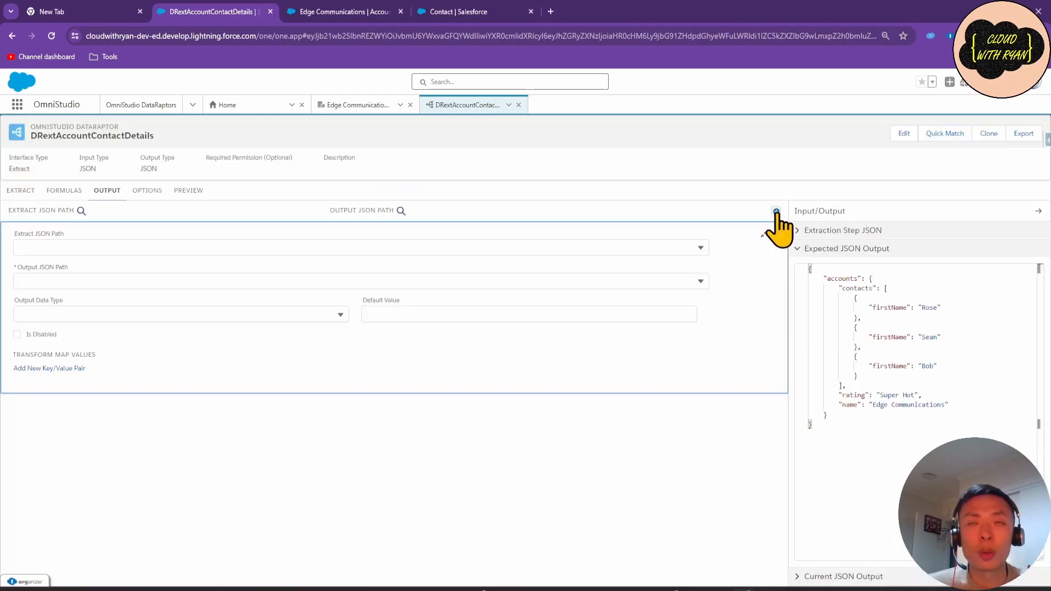
left_click(178, 252)
scroll(134, 355, "down", 5)
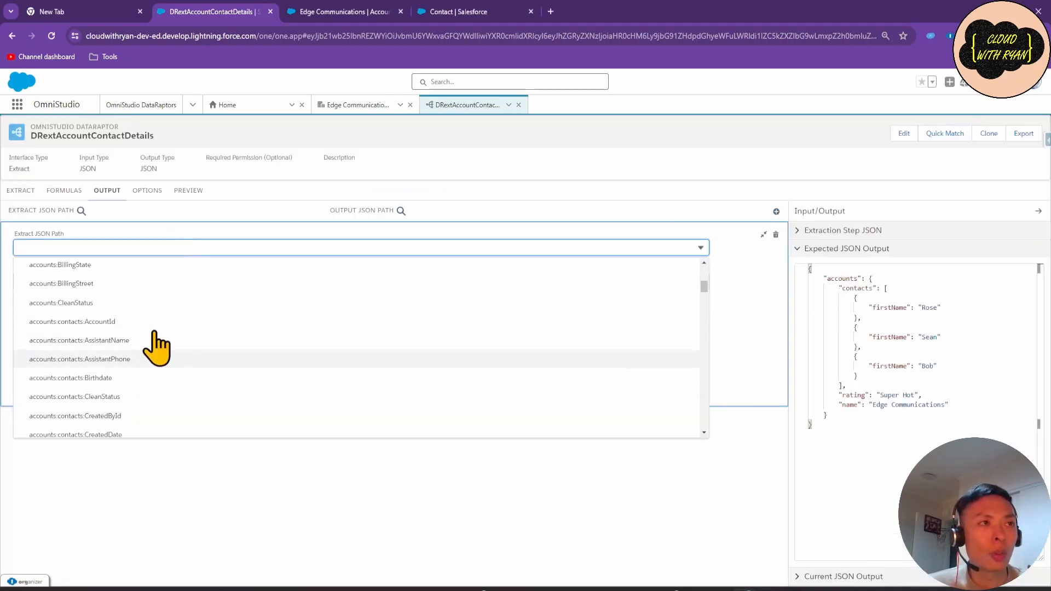
key("Escape")
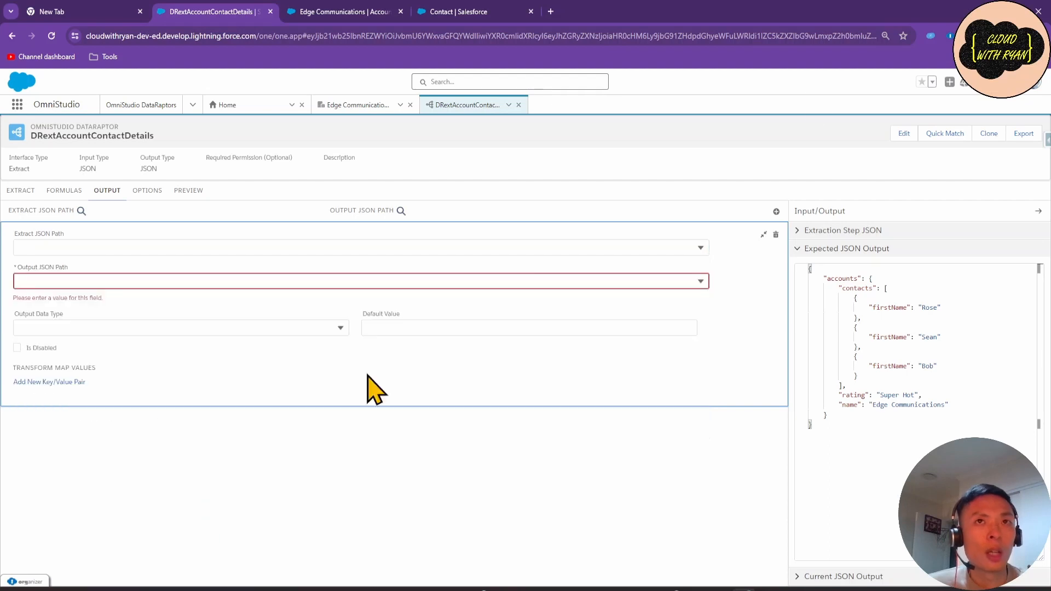
Compare the Quick Match output mappings with the Output JSON Path options of the blank output mapping.
left_click(941, 134)
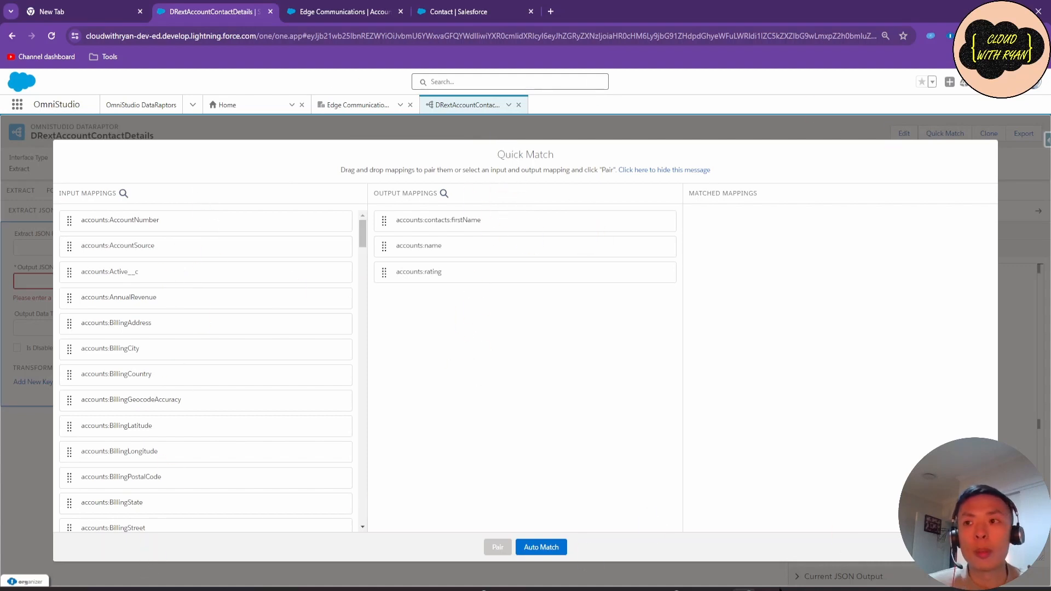
key("Escape")
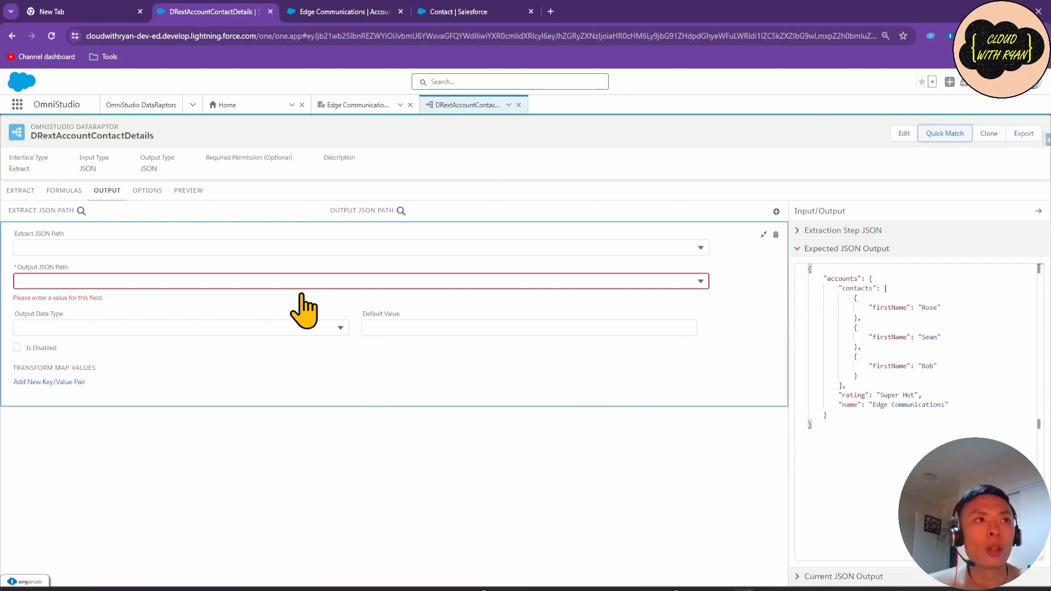
left_click(104, 281)
left_click(153, 469)
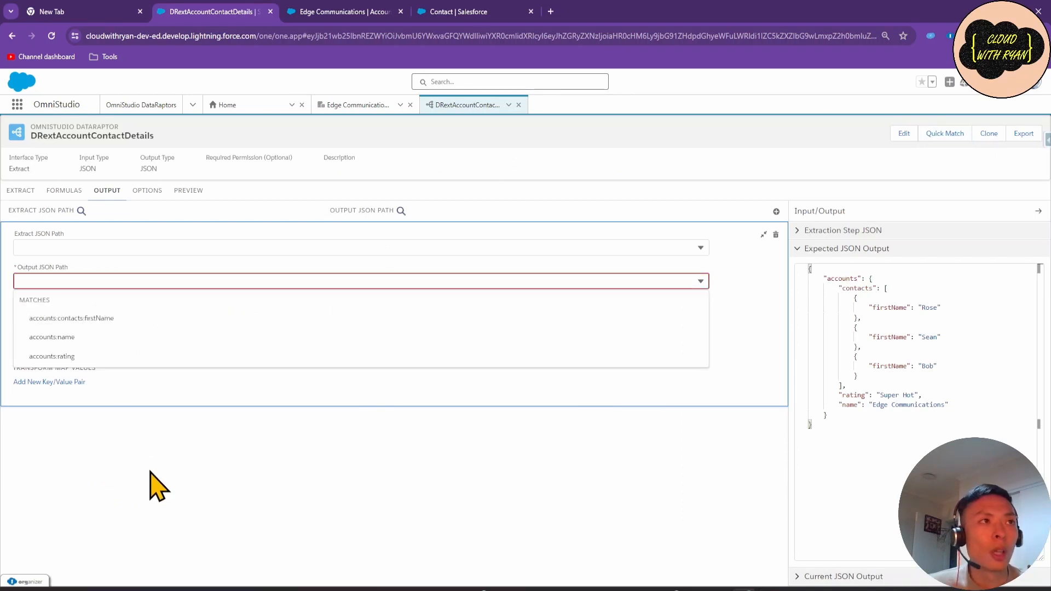
Auto-match the input and output mappings in Quick Match, and bring up the JSON in Notepad for comparison.
left_click(947, 135)
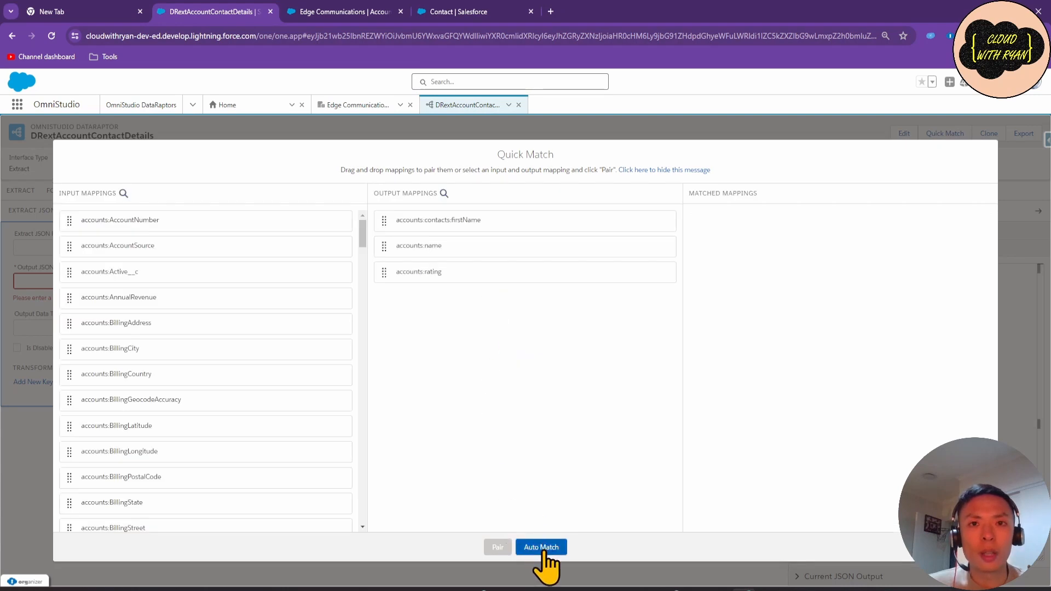
left_click(541, 548)
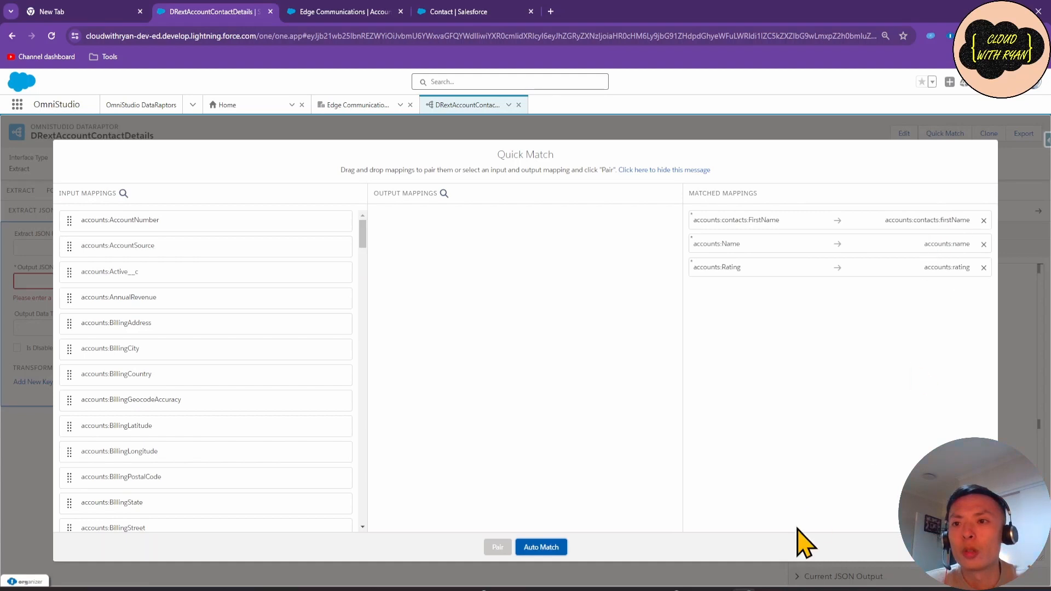
key("alt+Tab")
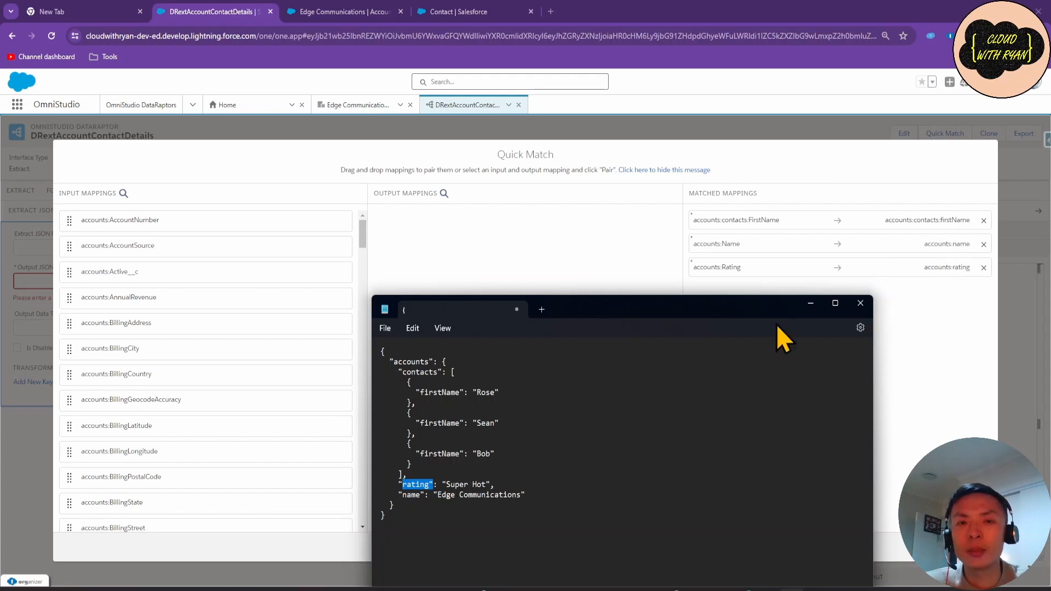
Close Notepad and leave Quick Match with the matched pairs in place, and delete the blank output mapping.
left_click(860, 303)
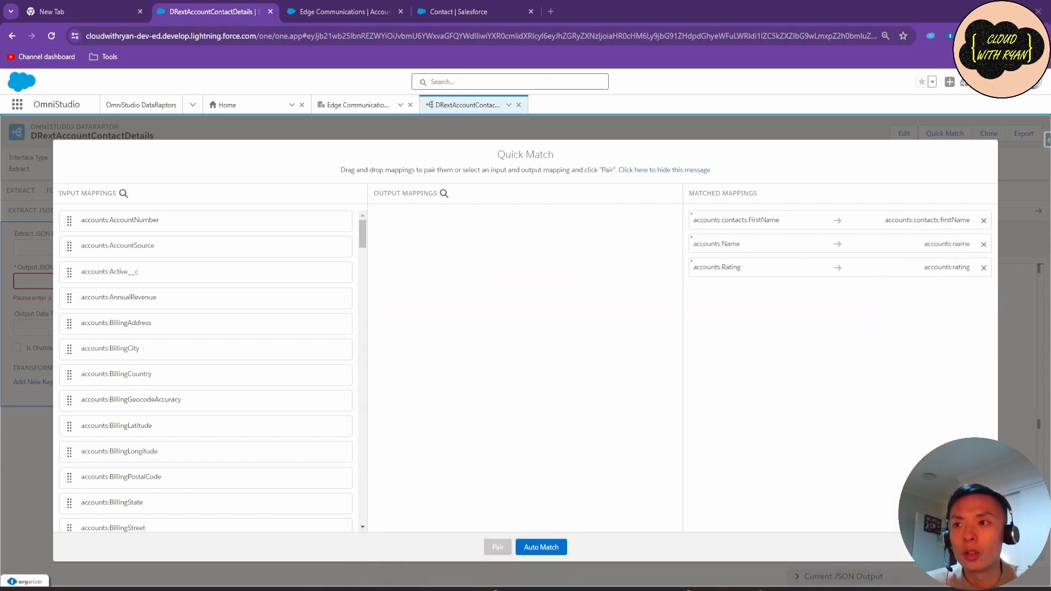
left_click(541, 547)
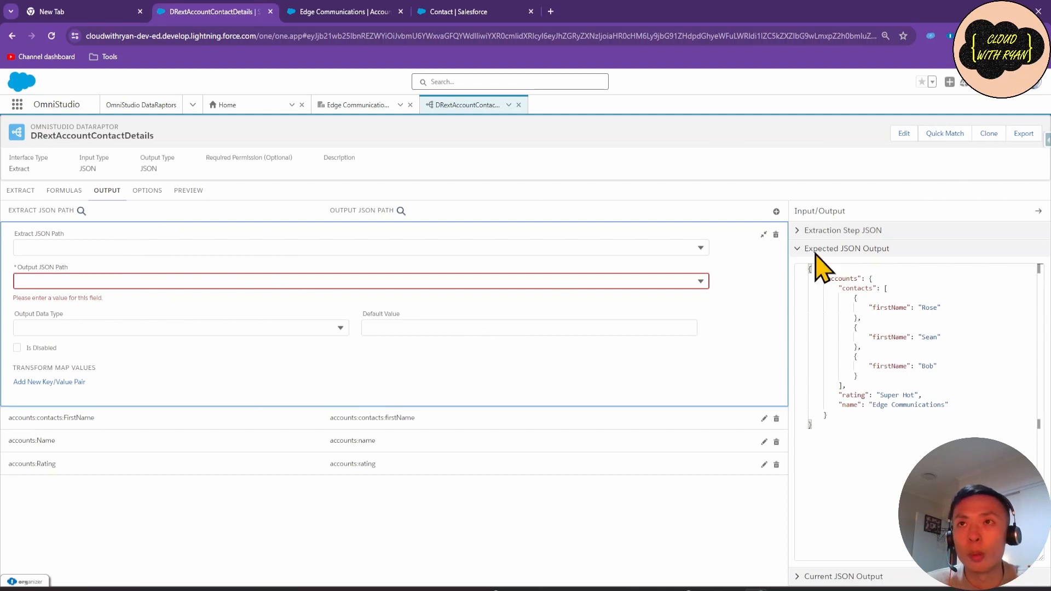
left_click(776, 234)
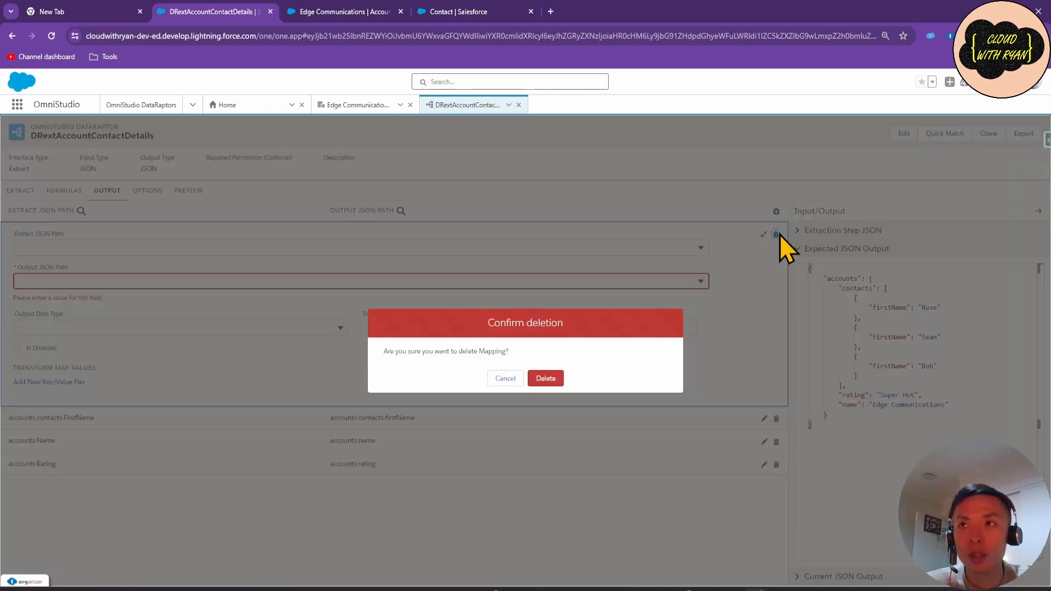
left_click(542, 379)
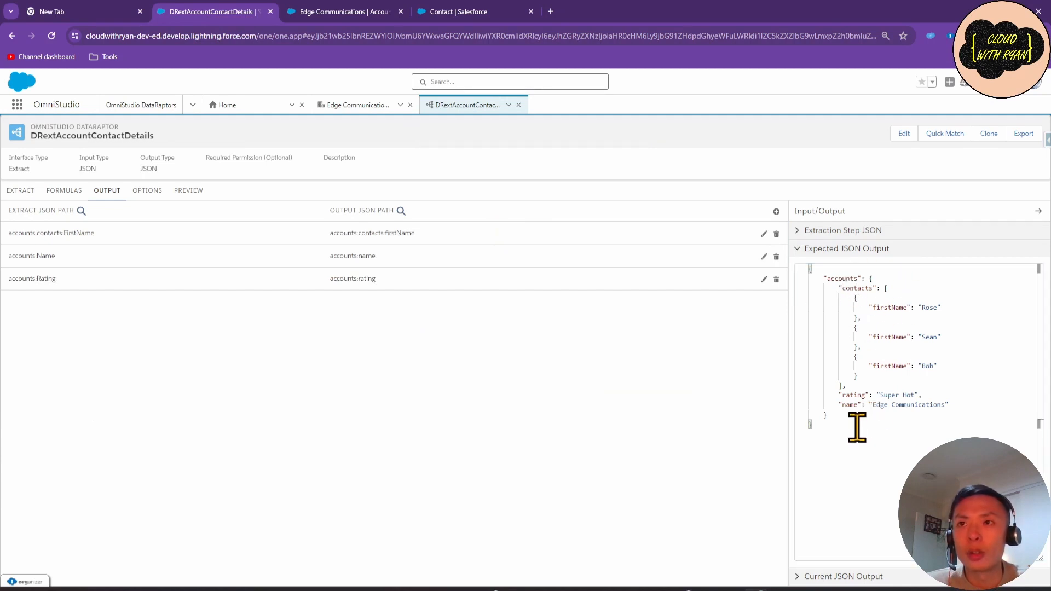
Compare the Expected JSON Output with the Current JSON Output of the mappings, and execute the extract in Preview.
left_click_drag(857, 427, 814, 275)
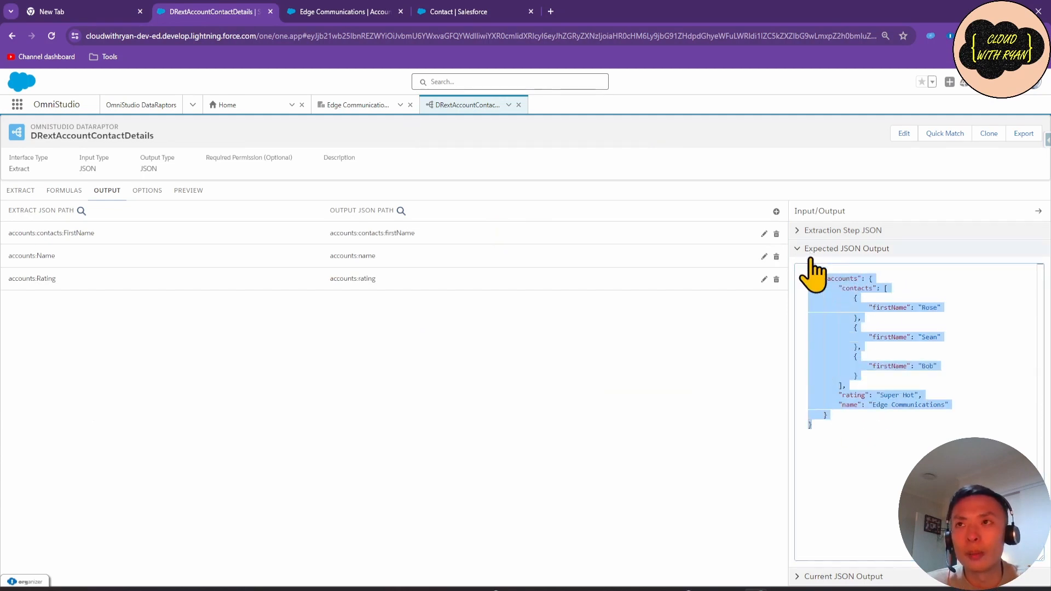
left_click(890, 307)
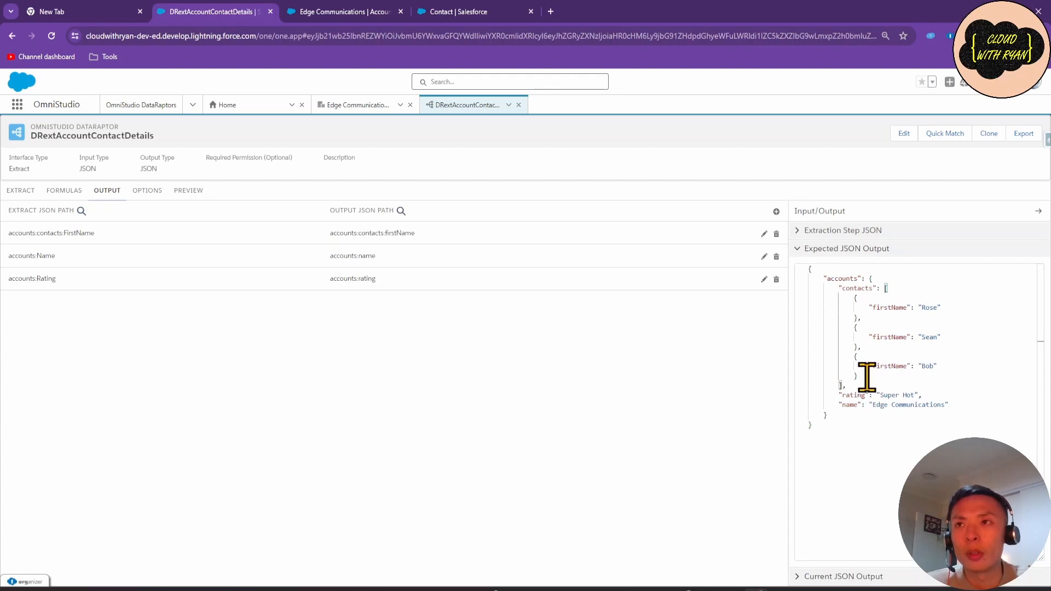
left_click(803, 580)
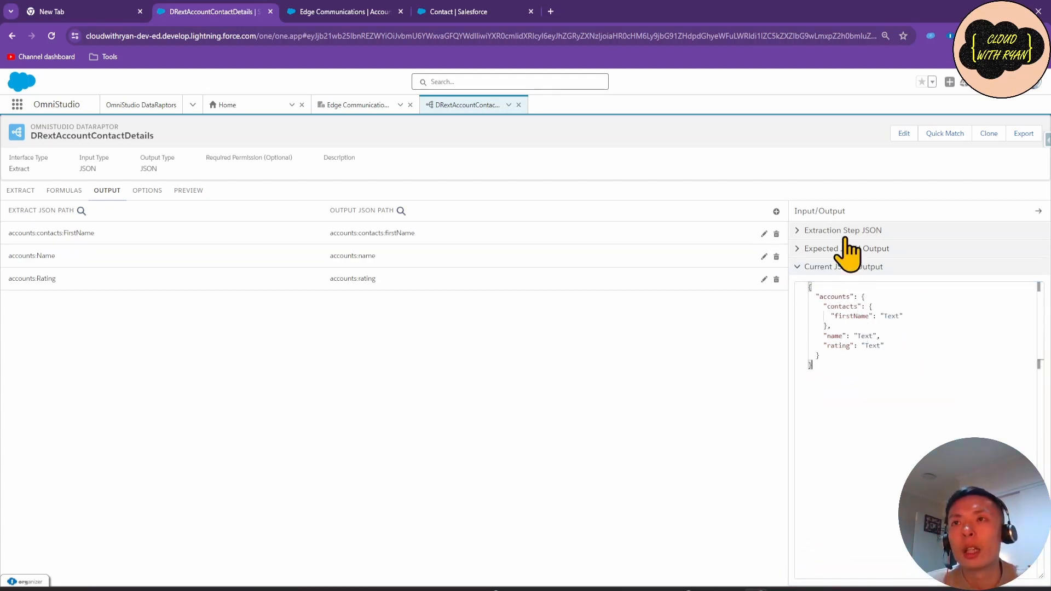
left_click_drag(843, 369, 804, 290)
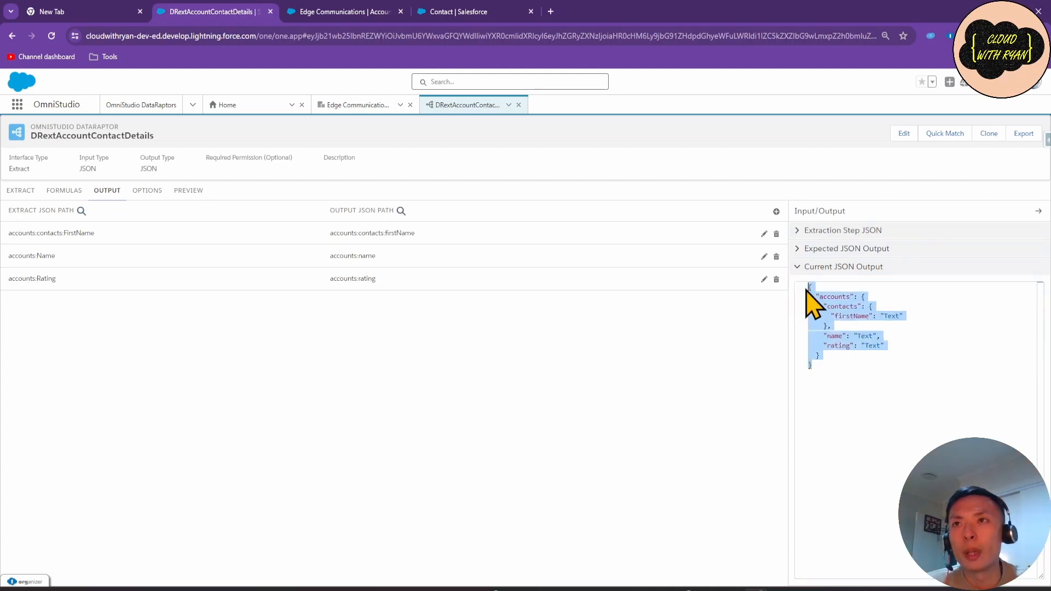
left_click(832, 353)
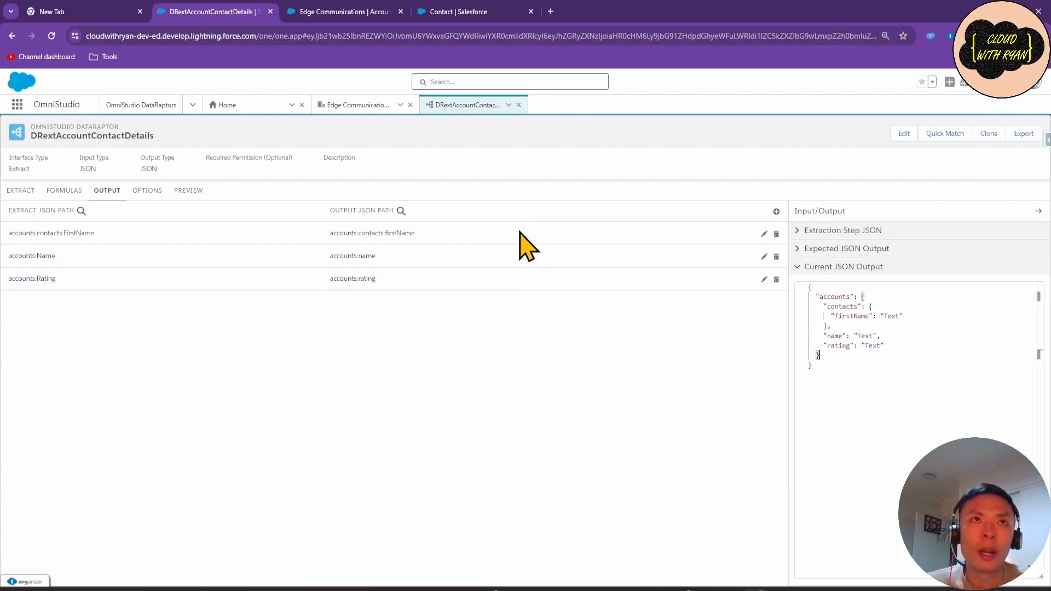
left_click(187, 191)
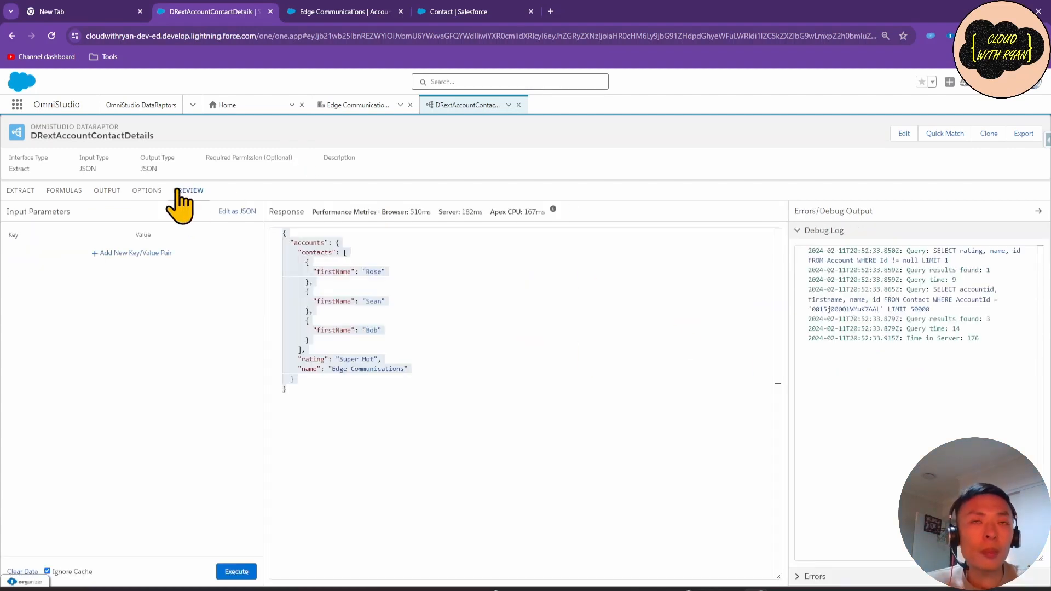
left_click(236, 572)
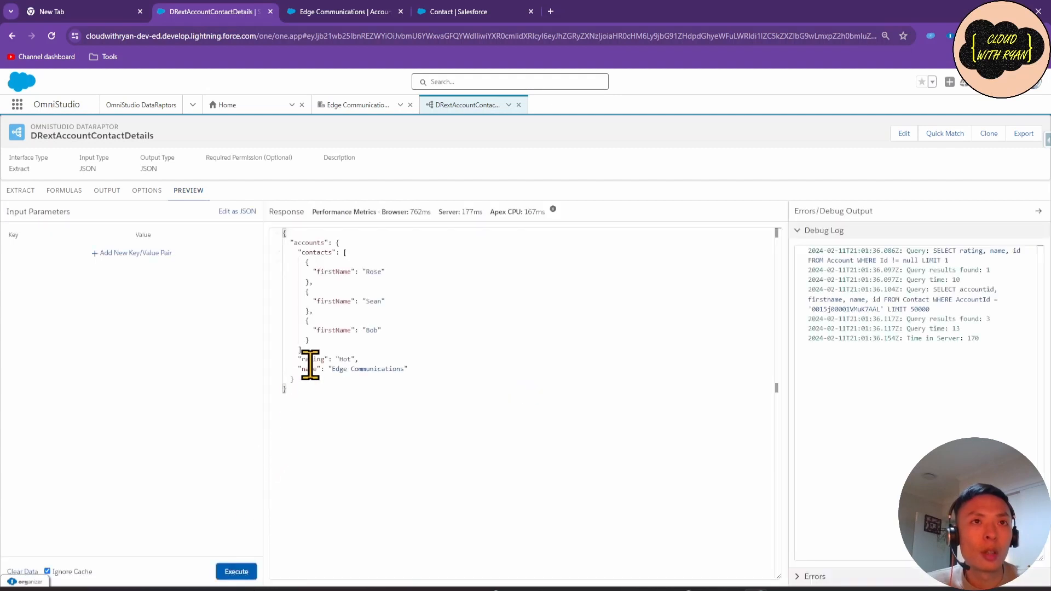
Clear the LIMIT value of the Account extract step.
left_click(19, 191)
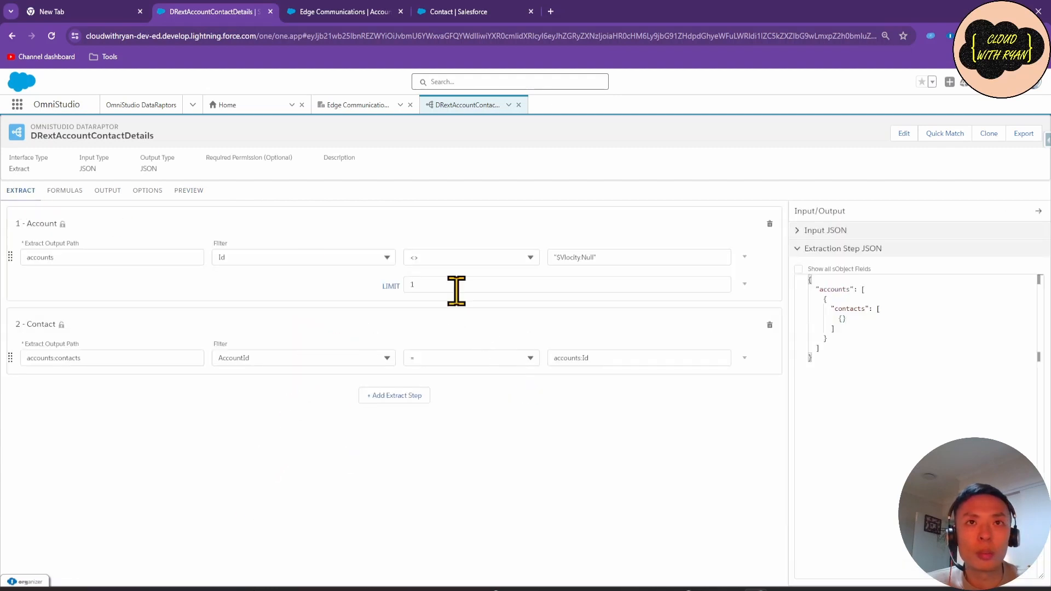
left_click(745, 285)
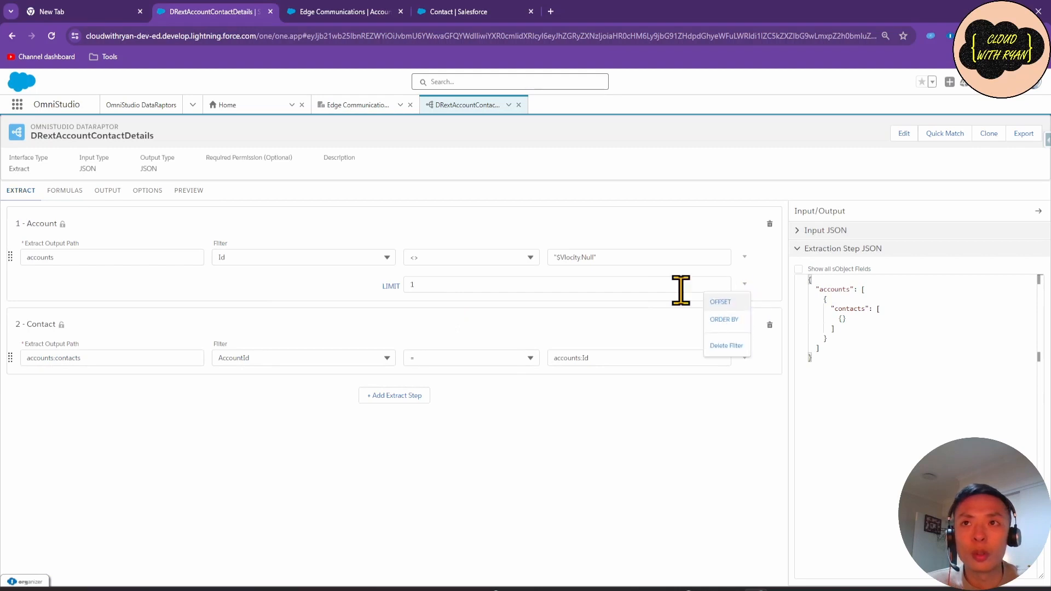
left_click(537, 283)
key("BackSpace")
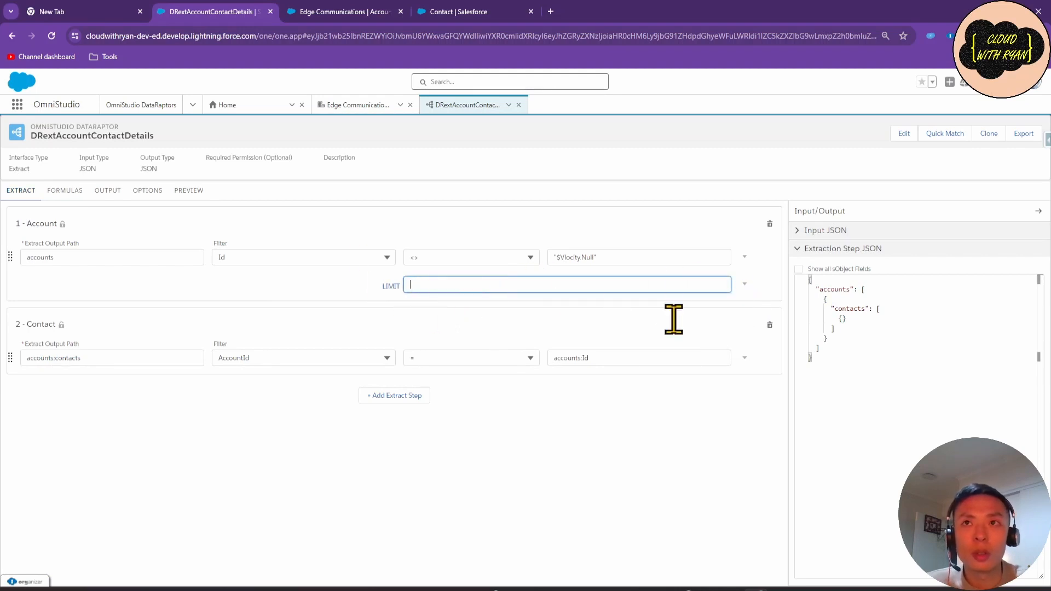
left_click(601, 449)
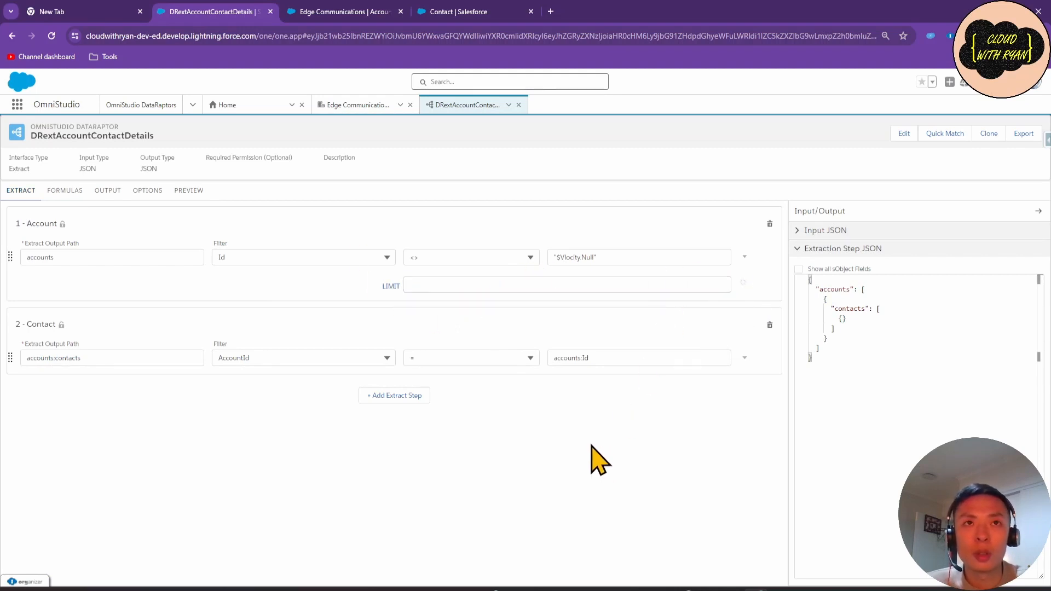
Execute the extract in Preview and examine the accounts and their nested contacts in the response.
left_click(188, 190)
left_click(236, 571)
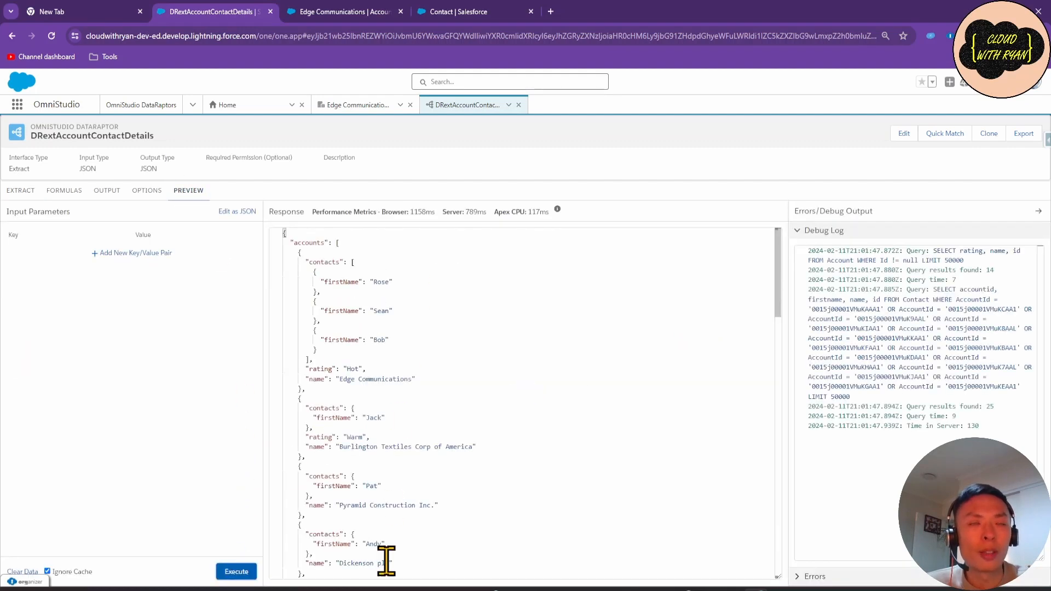
left_click_drag(305, 262, 385, 366)
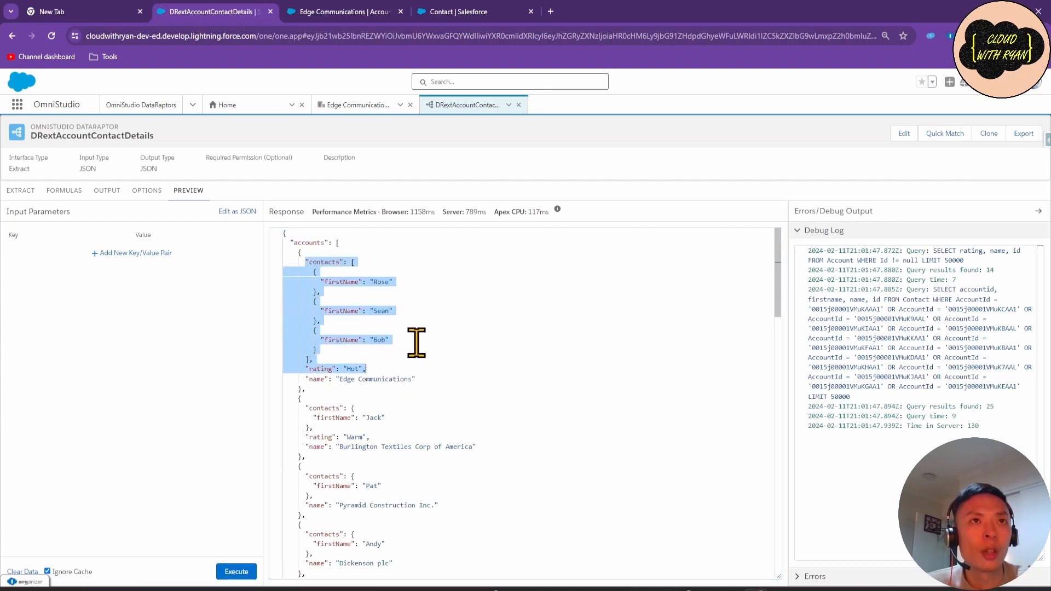
left_click(283, 234)
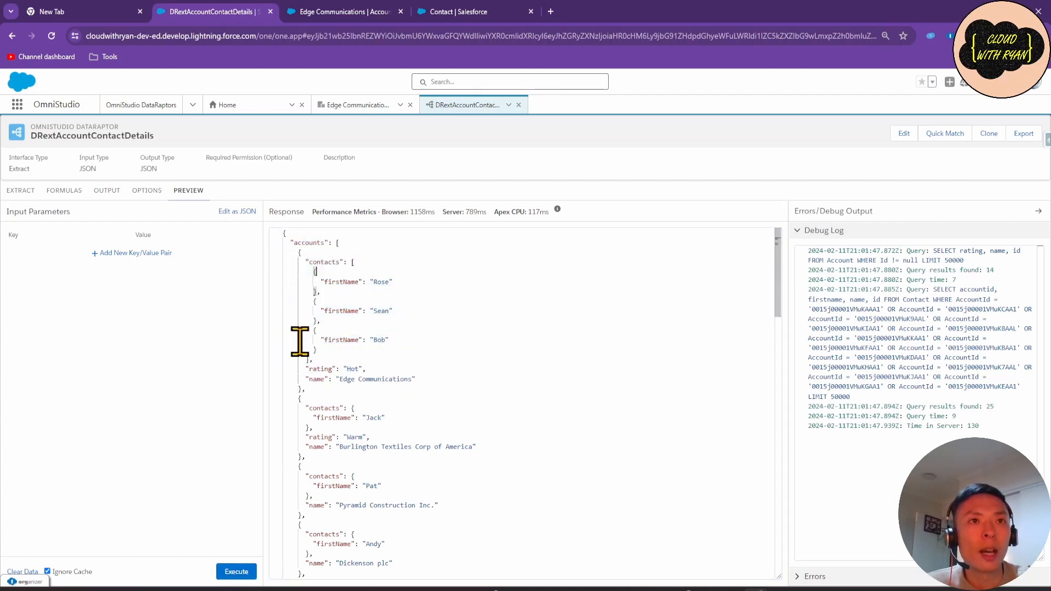
Review the output mappings and examine the Extraction Step JSON built from the Account and Contact extract steps.
left_click(112, 207)
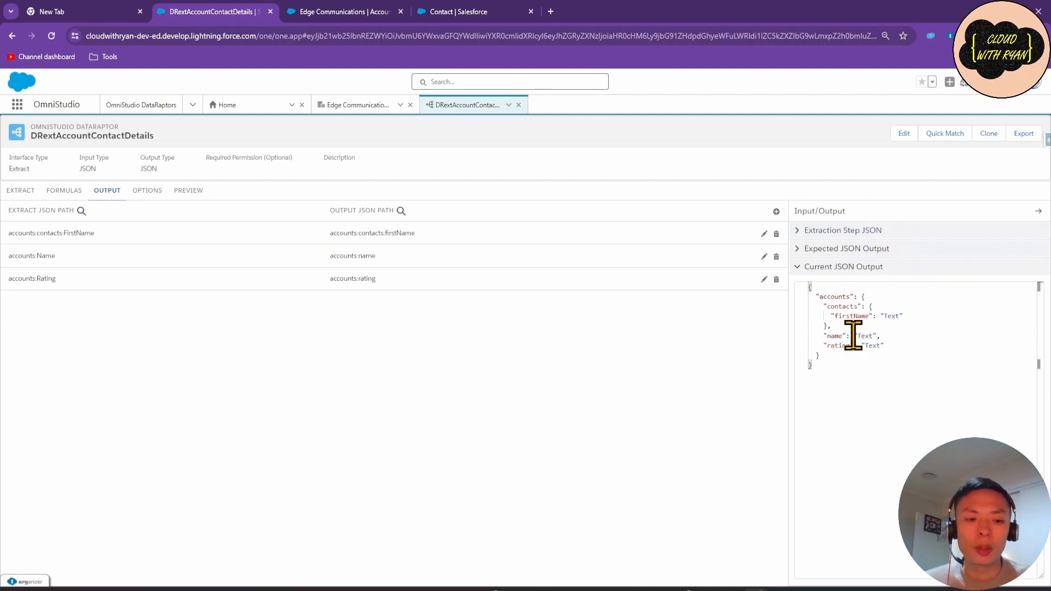
left_click(840, 231)
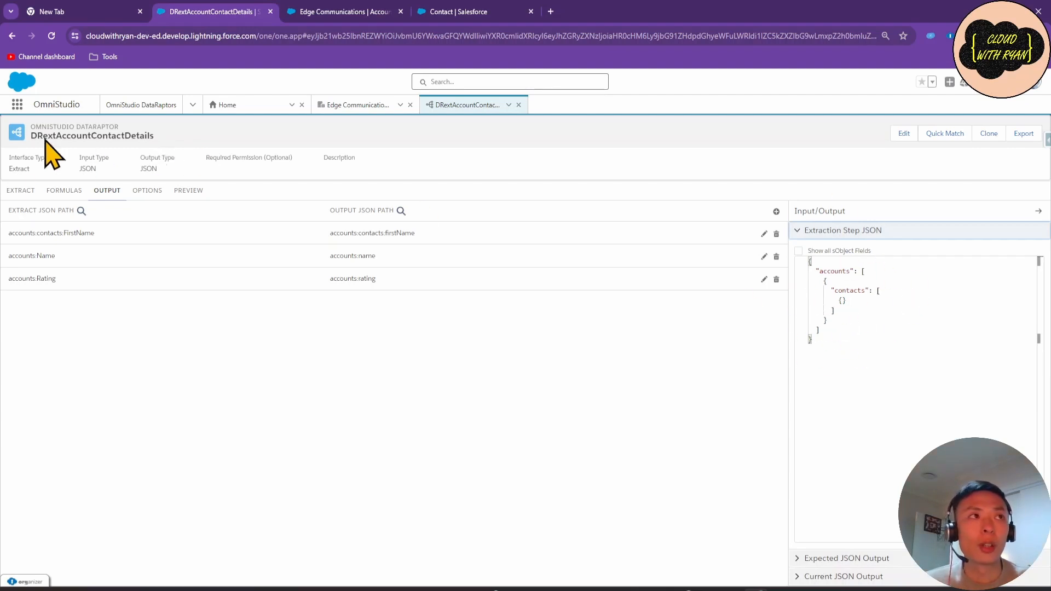
left_click(21, 192)
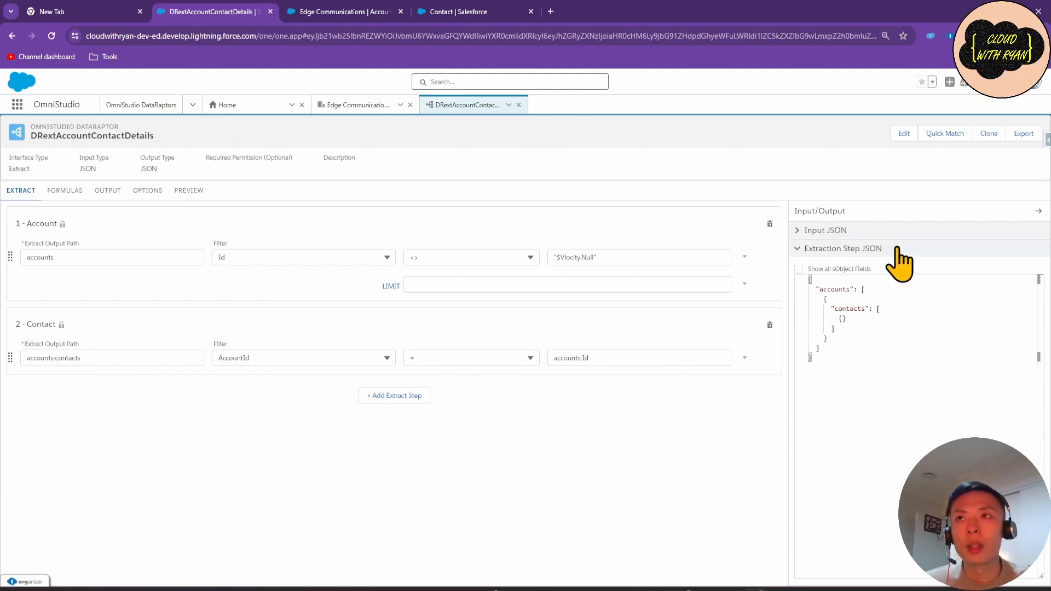
left_click_drag(830, 375, 823, 277)
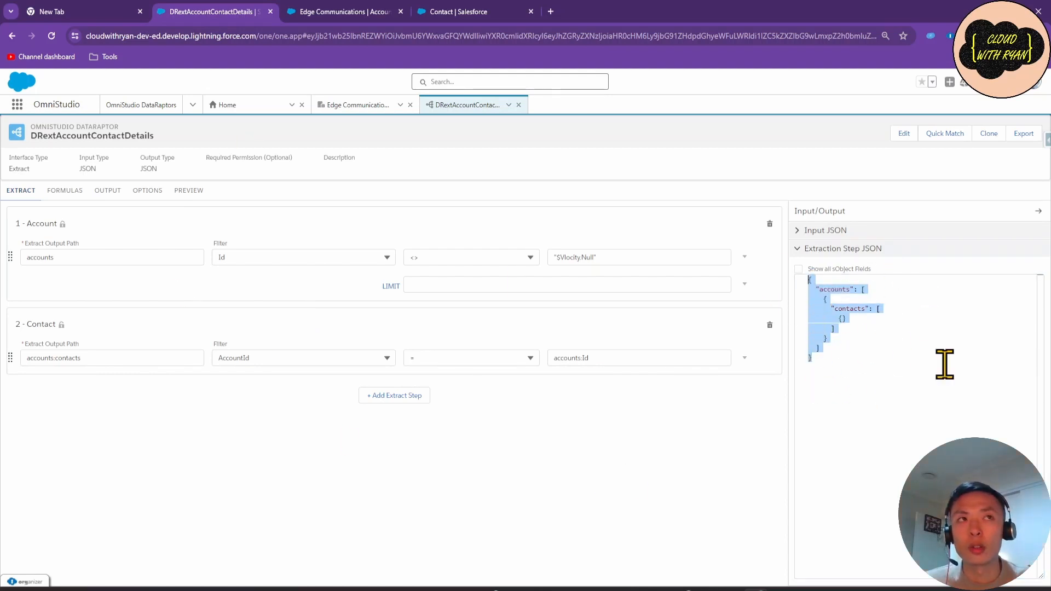
Switch between the Expected JSON Output and Current JSON Output of the output mappings to compare their structures.
left_click(108, 192)
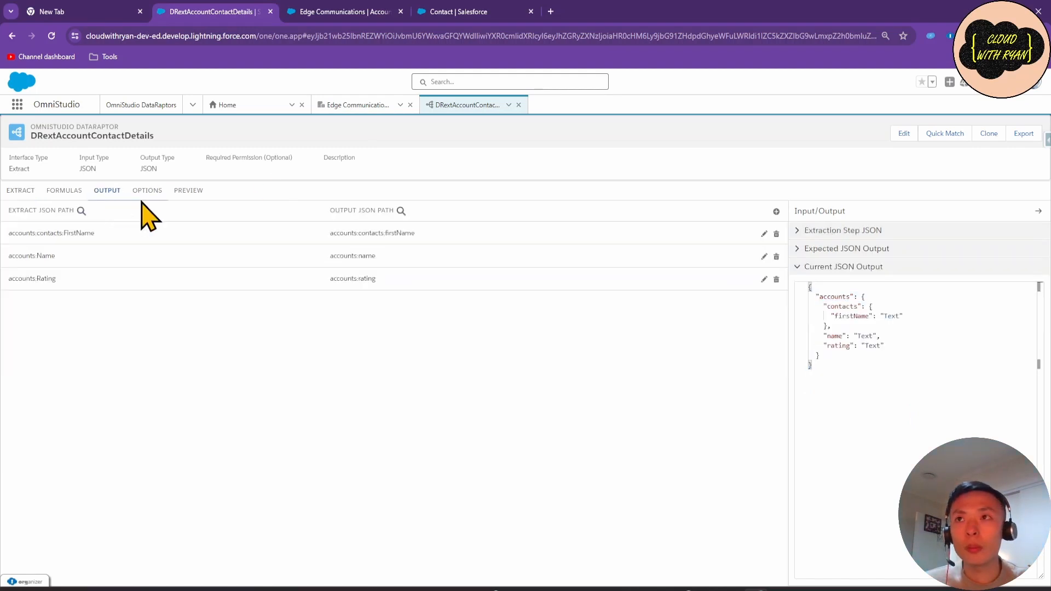
left_click(856, 251)
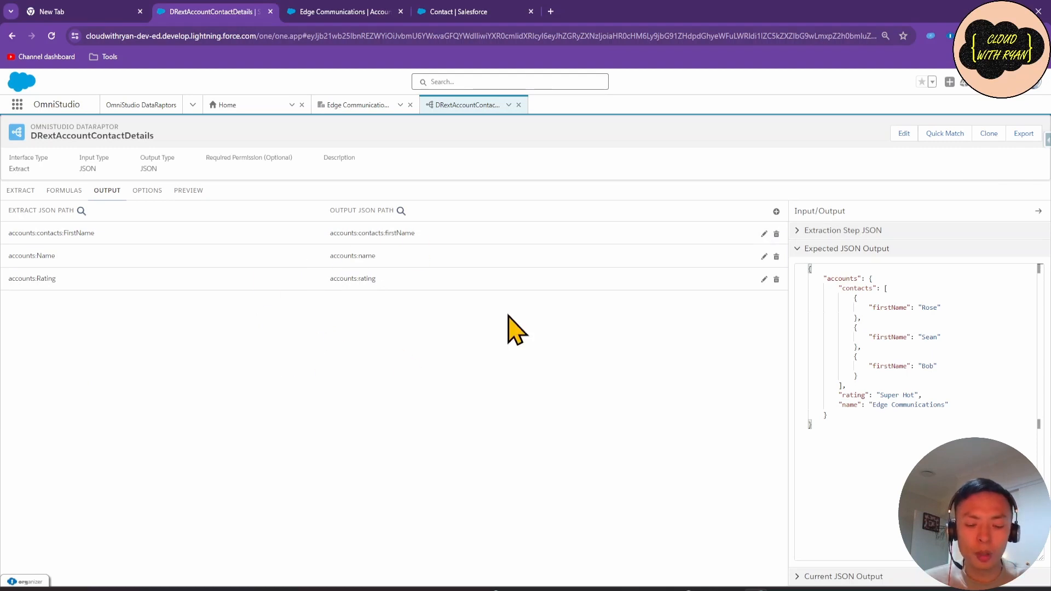
left_click(825, 576)
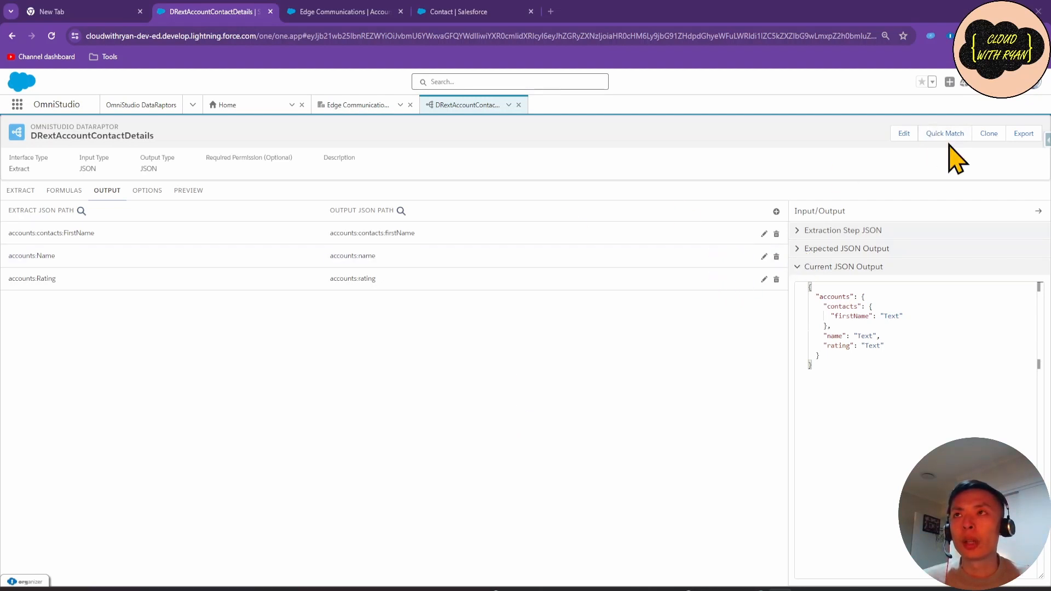
left_click(850, 249)
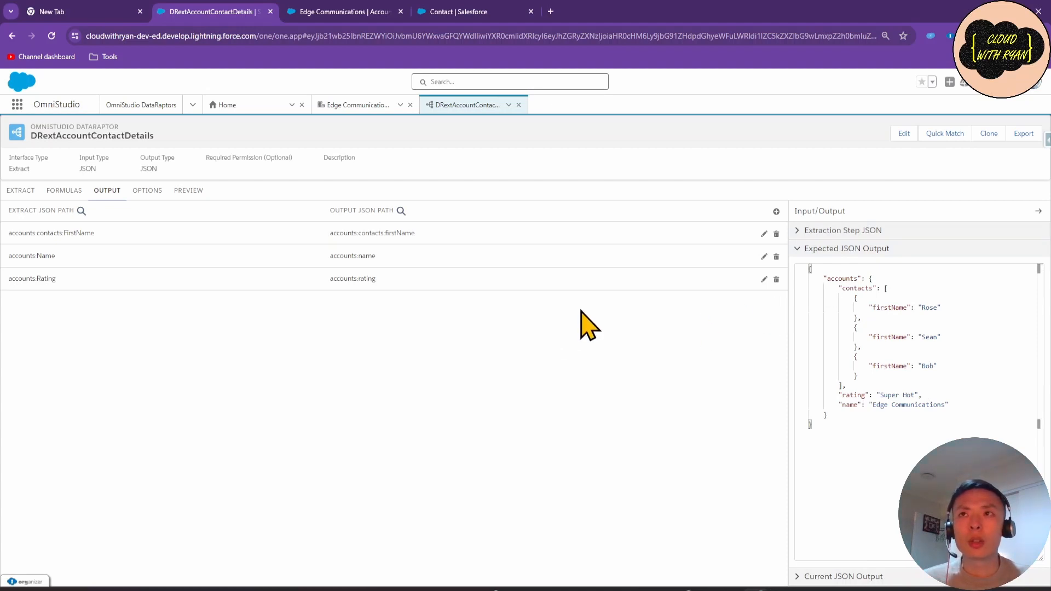
Delete the accounts:contacts:firstName, accounts:rating and accounts:name output mappings, and check the Current JSON Output.
left_click(777, 235)
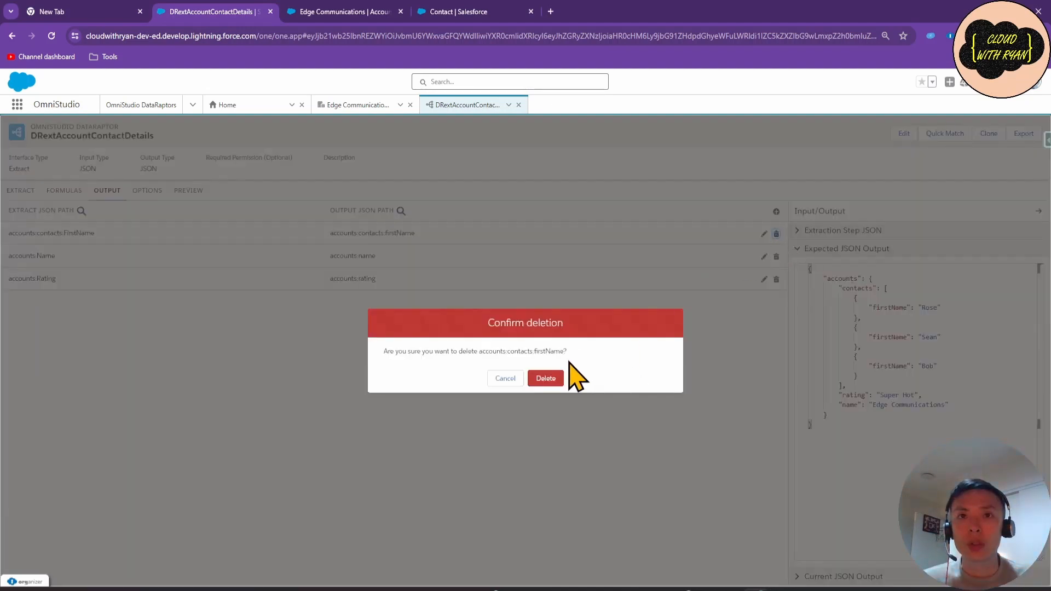
left_click(547, 378)
left_click(777, 257)
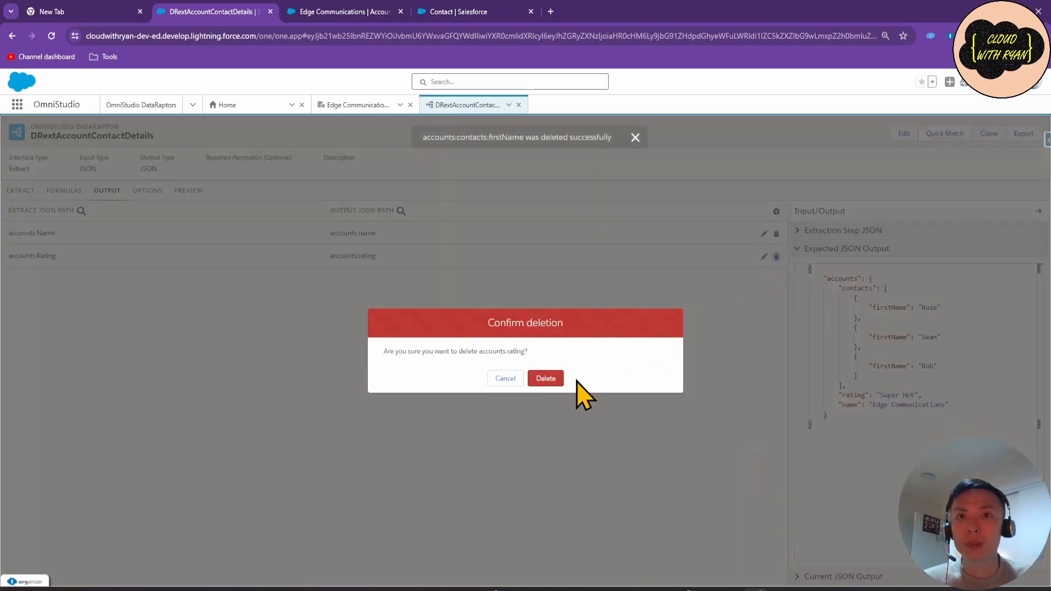
left_click(546, 378)
left_click(777, 235)
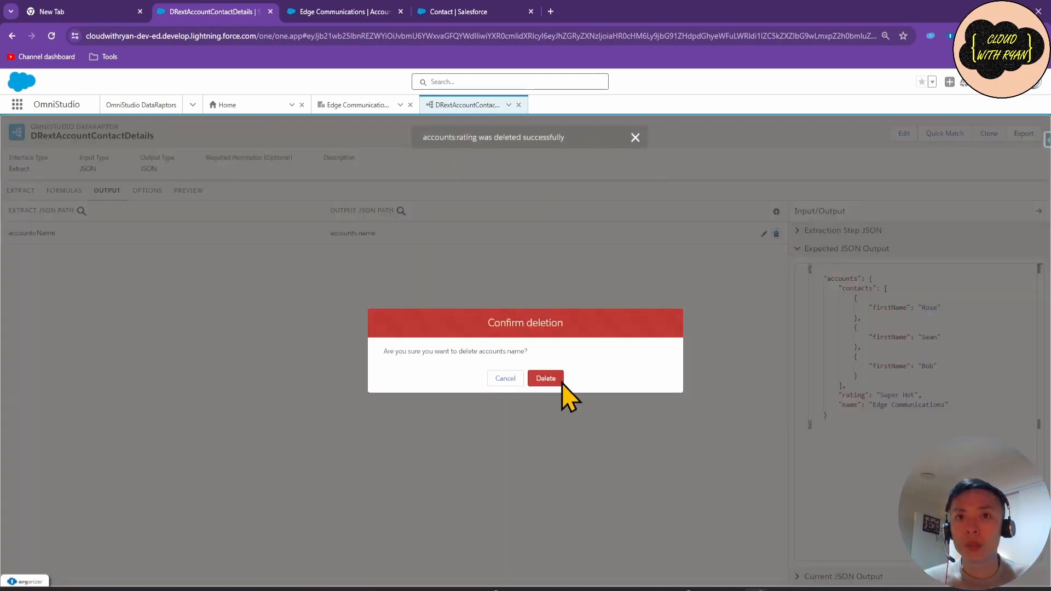
left_click(562, 382)
left_click(871, 249)
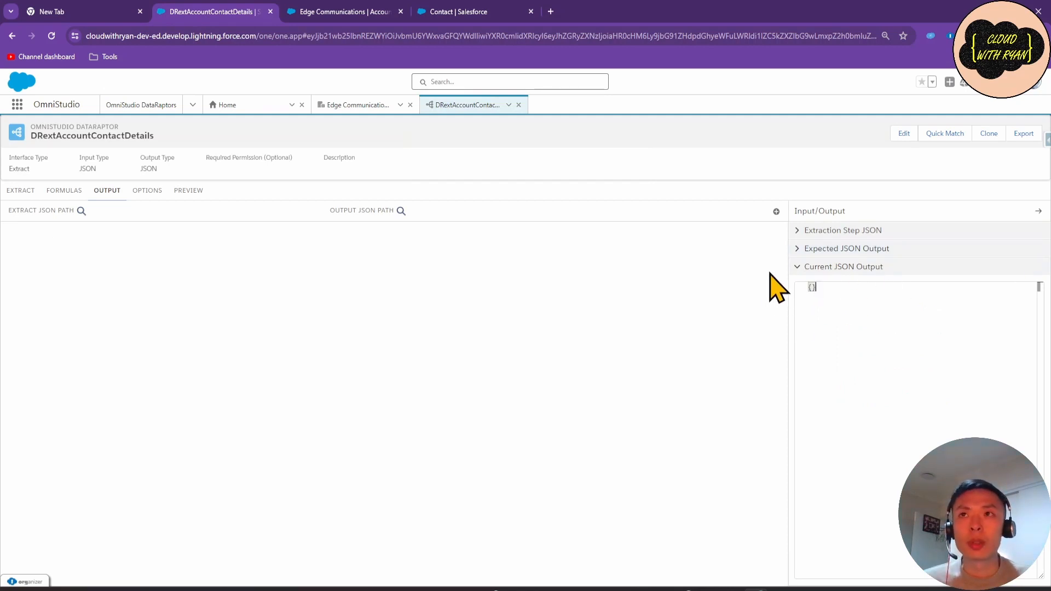
Add an output mapping from accounts:Rating to accounts:rating, using the Expected JSON Output as reference.
left_click(776, 212)
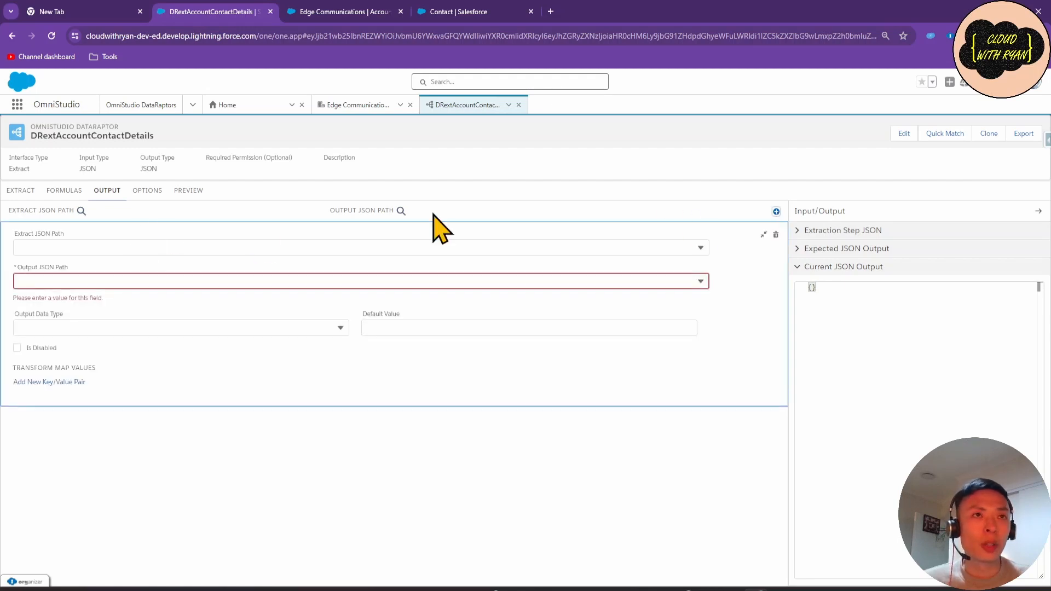
left_click(854, 250)
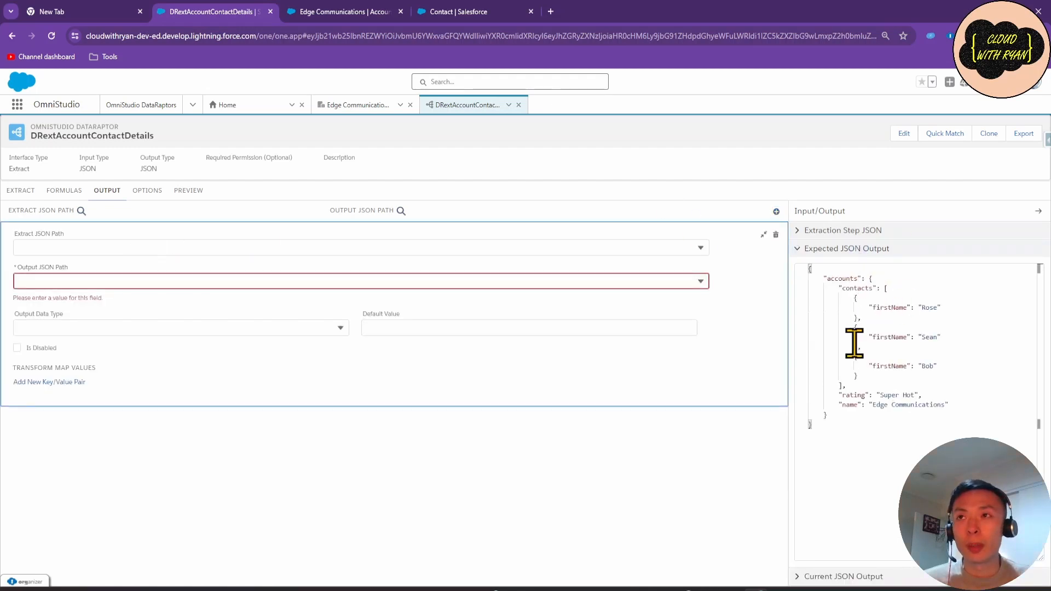
left_click(547, 247)
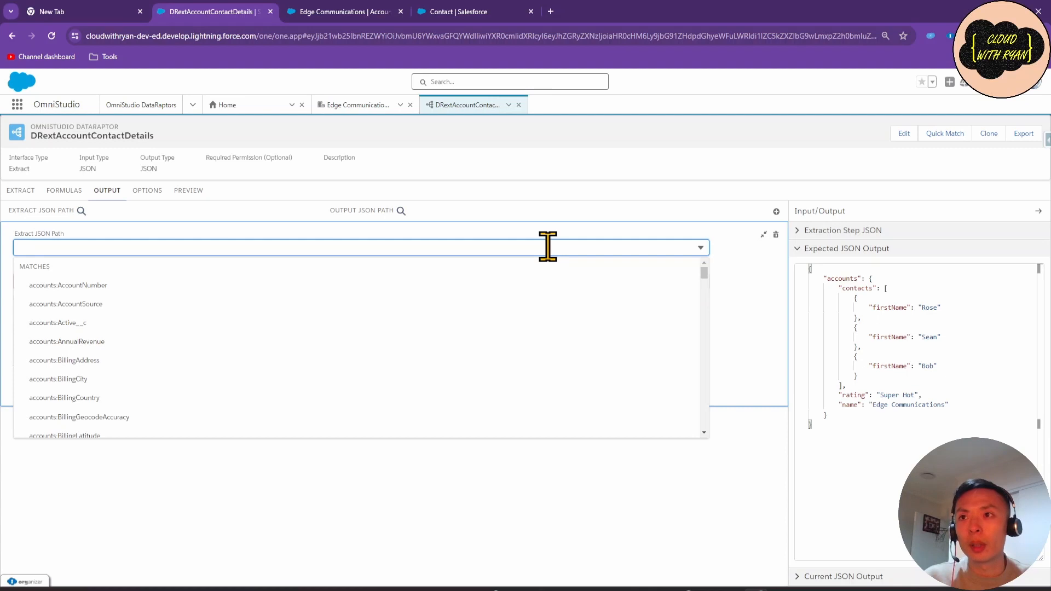
type("rating")
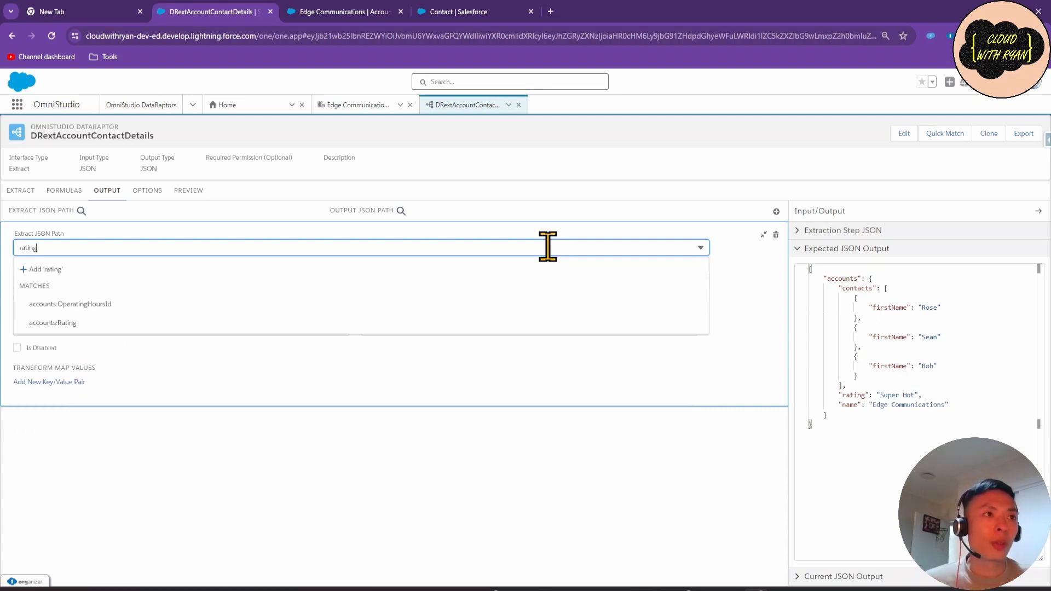
left_click(164, 323)
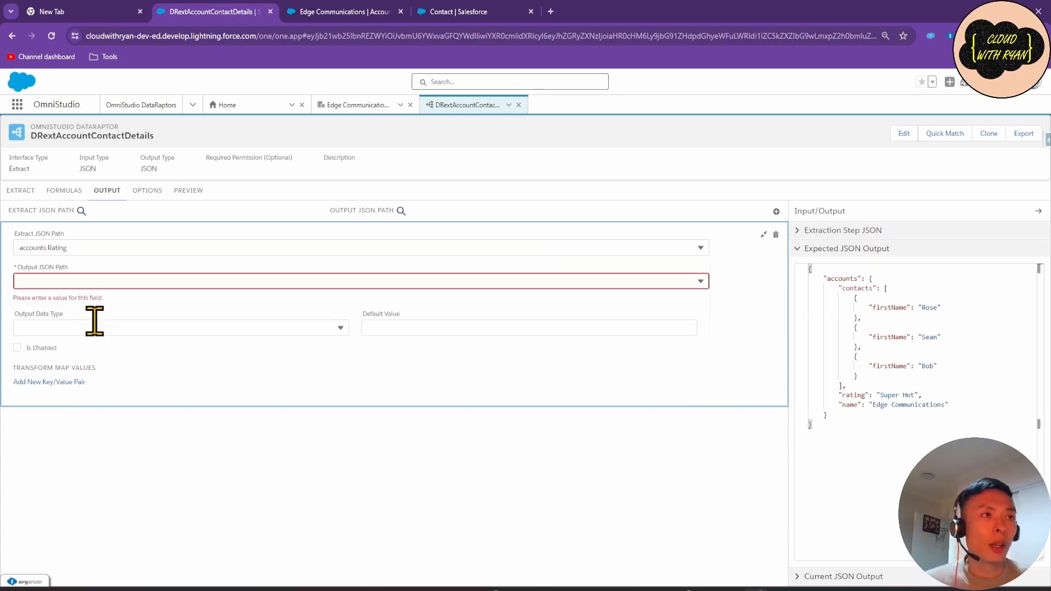
left_click(73, 281)
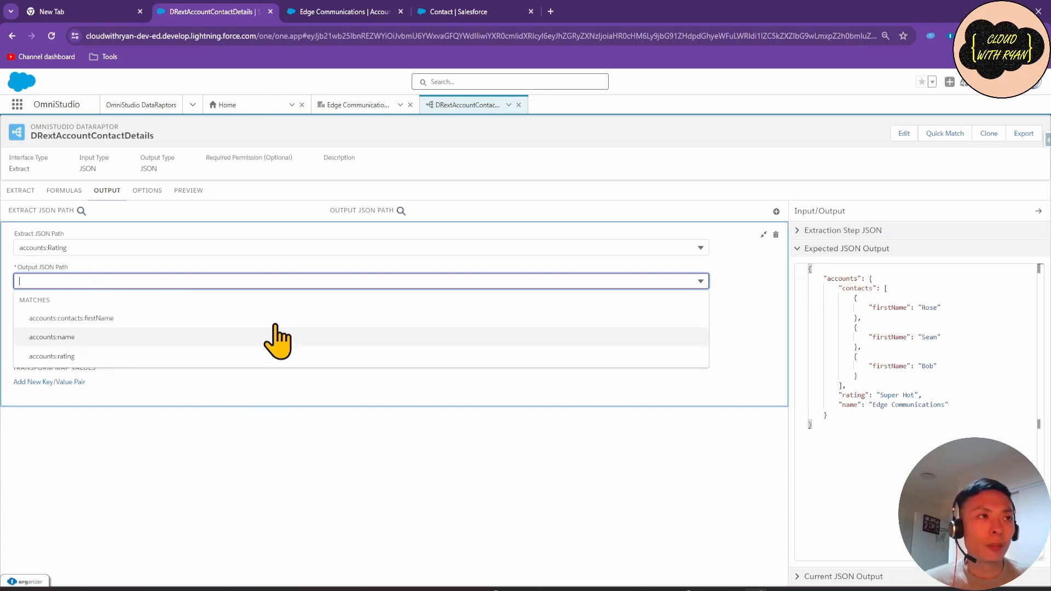
left_click(95, 355)
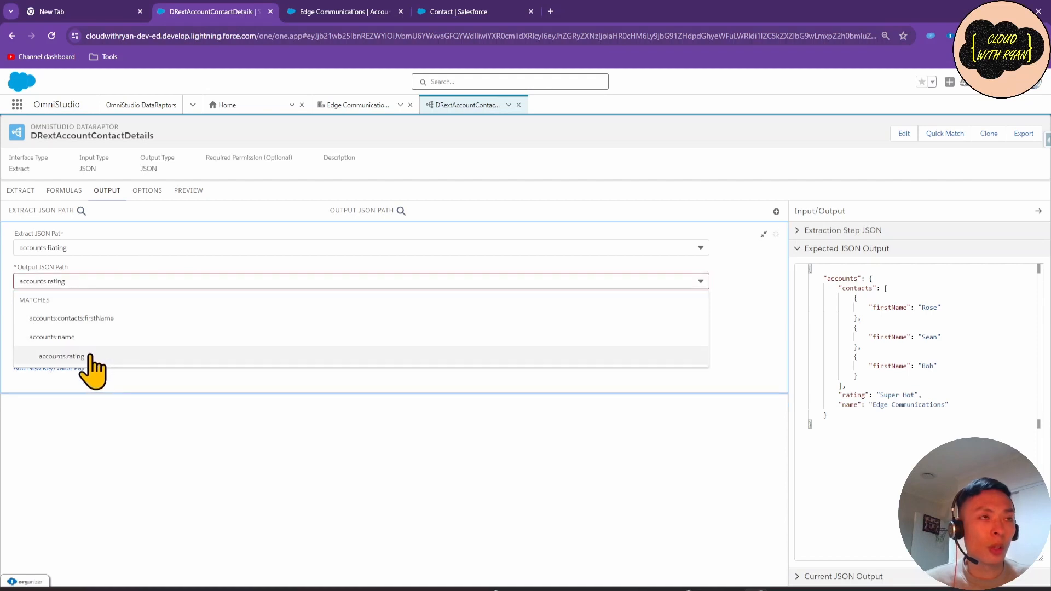
Add an output mapping from accounts:Name to accounts:name.
left_click(777, 212)
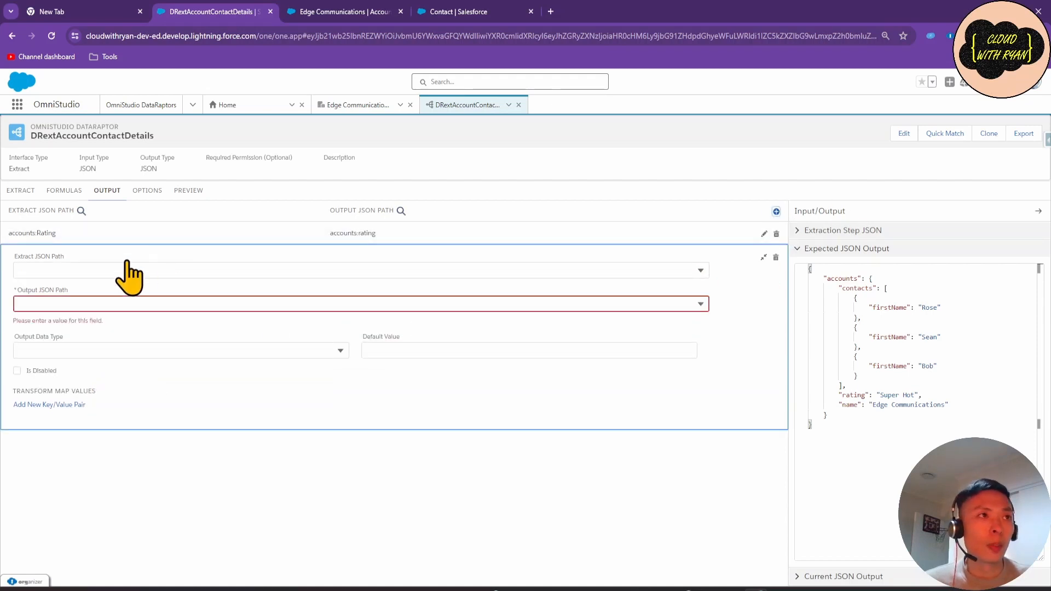
left_click(117, 269)
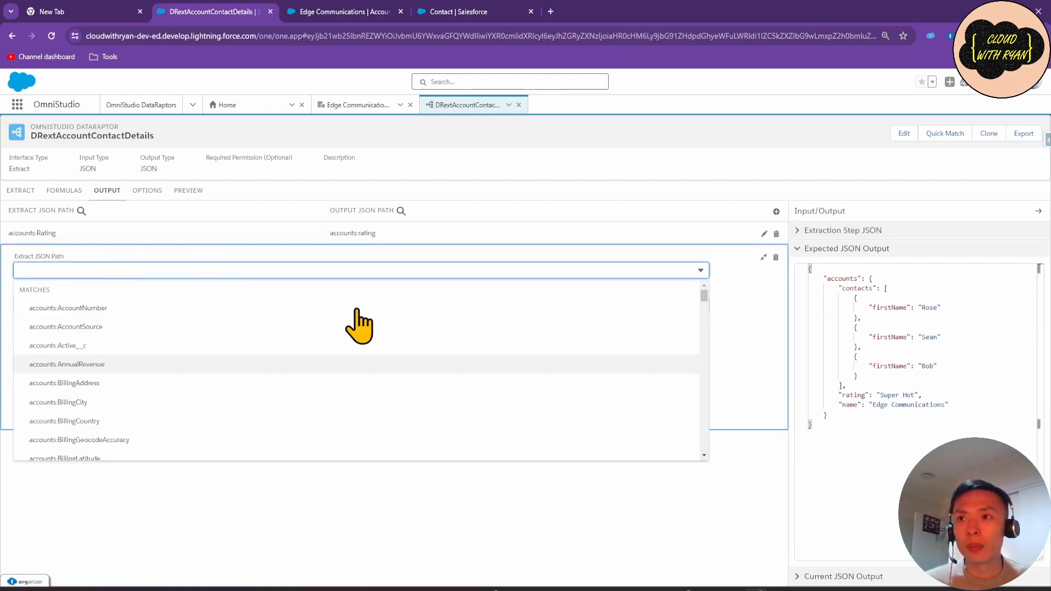
type("name")
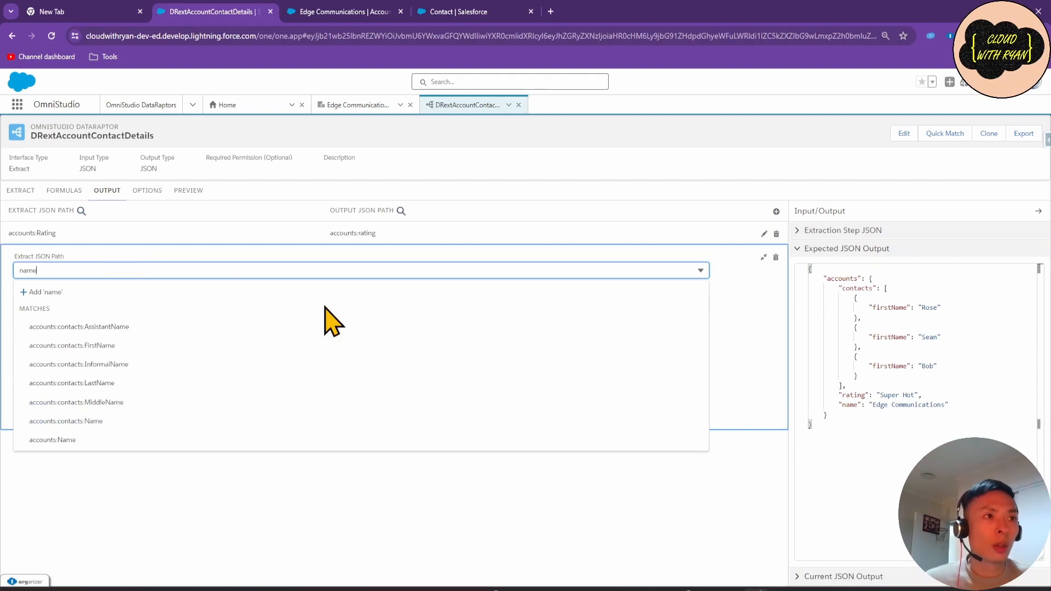
left_click(133, 440)
left_click(84, 281)
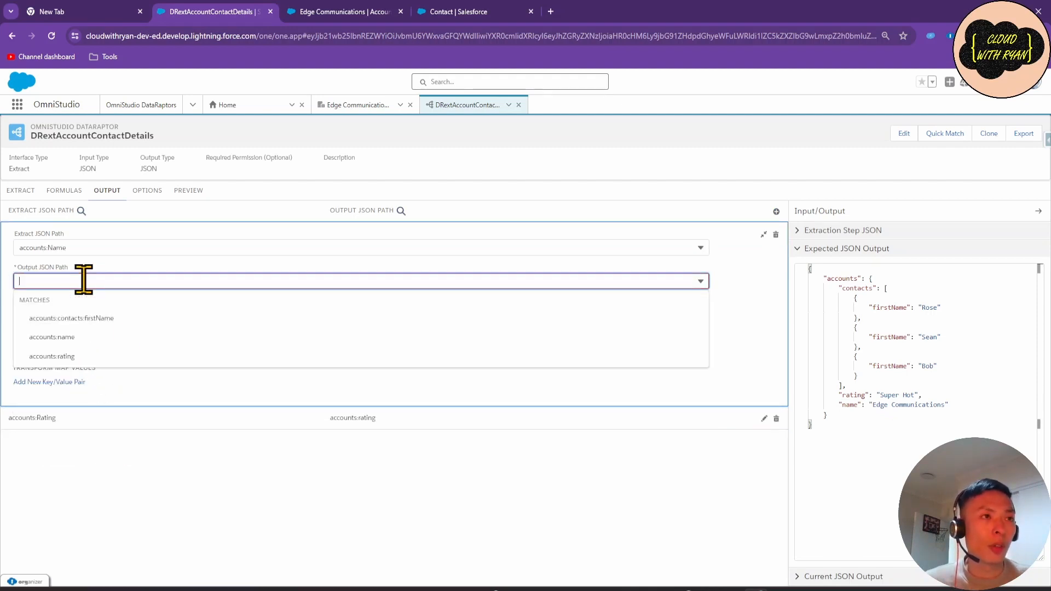
left_click(70, 338)
Add an output mapping from accounts:contacts:FirstName to accounts:contacts:firstName.
left_click(776, 212)
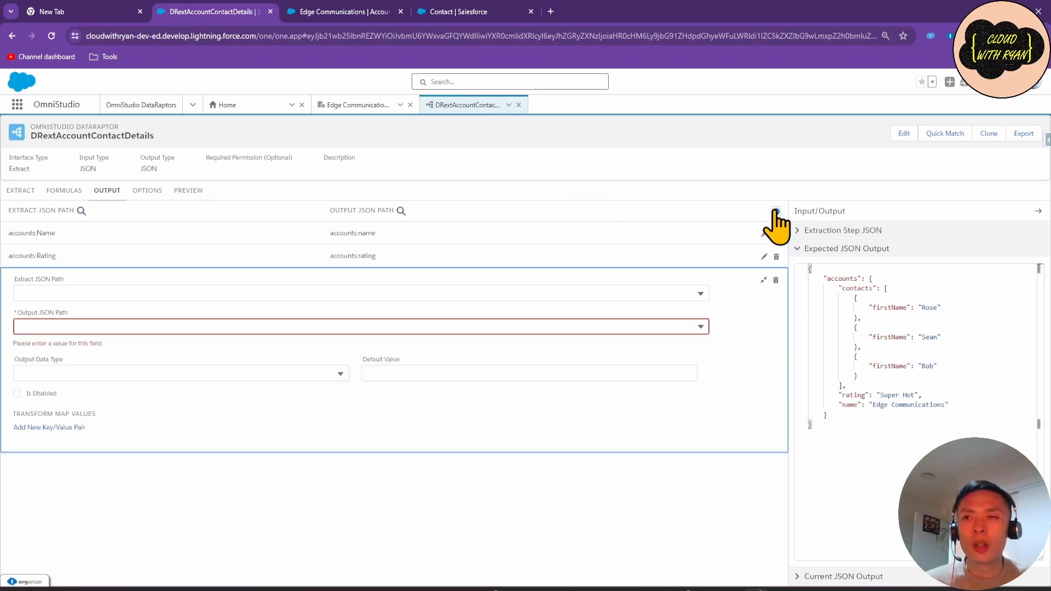
left_click(107, 294)
type("first")
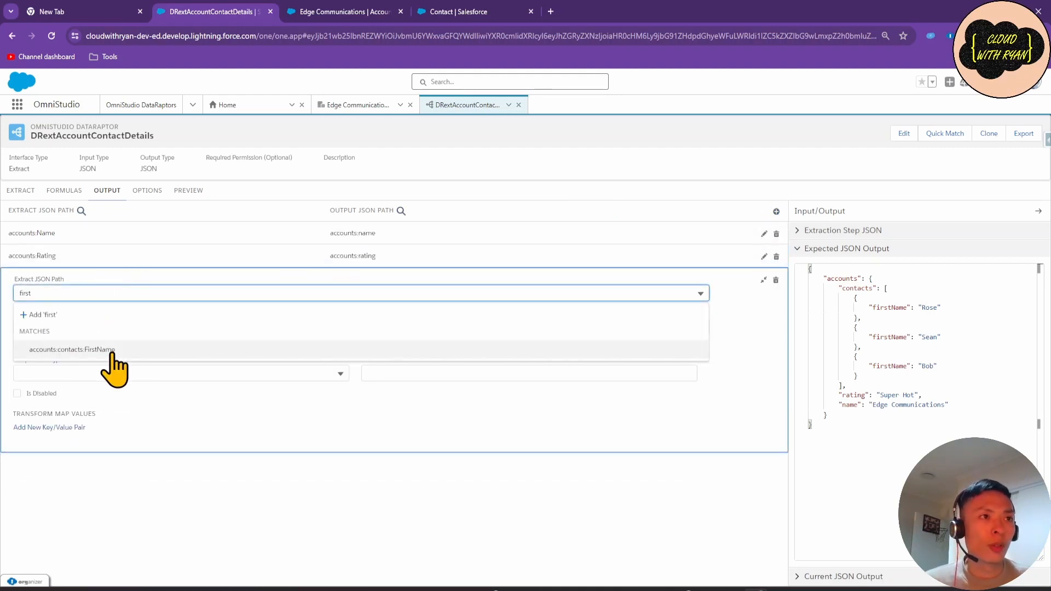
left_click(108, 350)
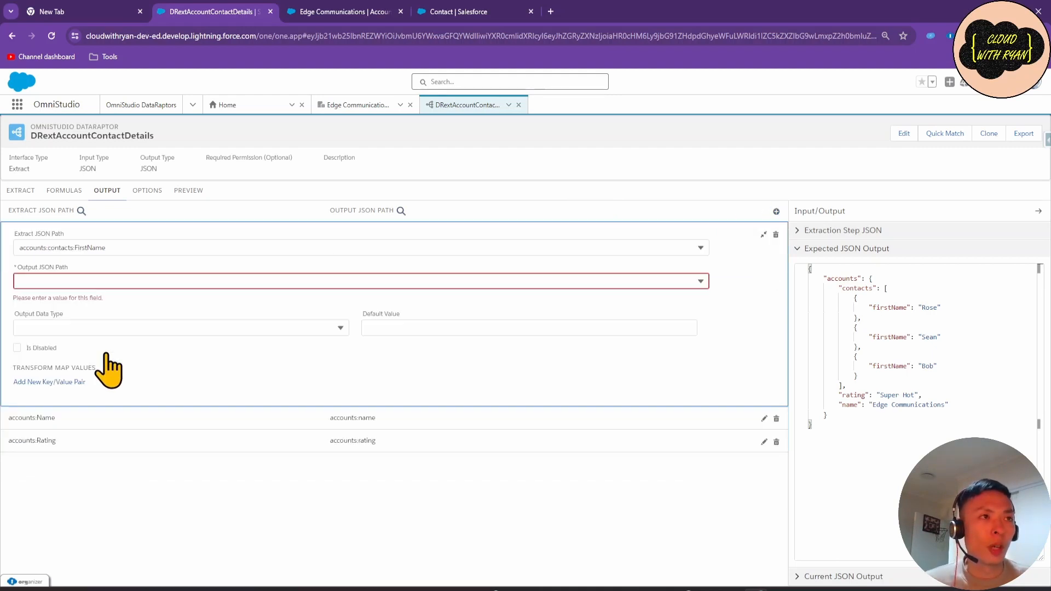
left_click(84, 281)
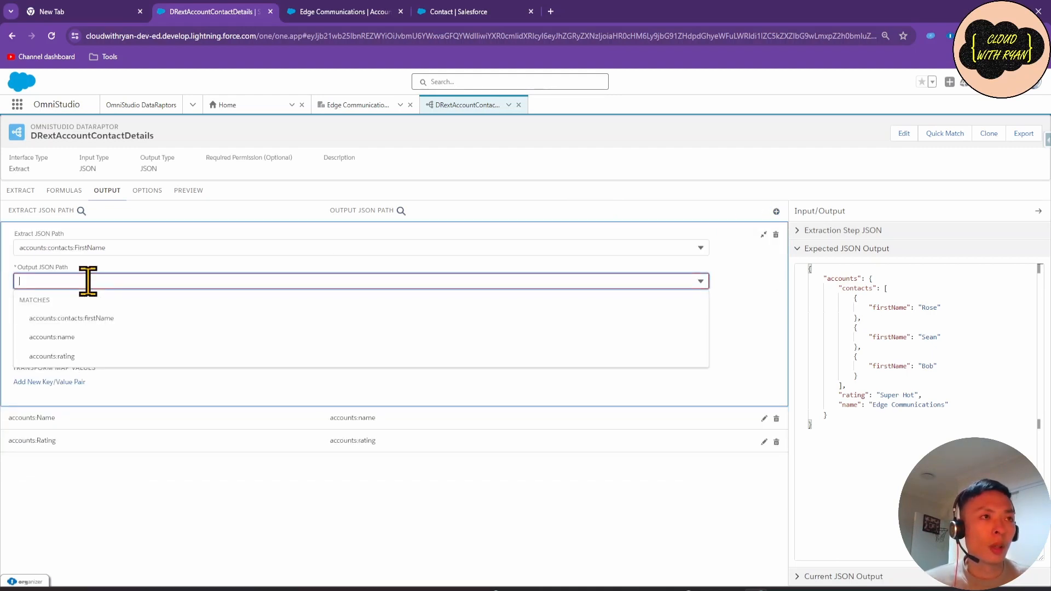
left_click(44, 319)
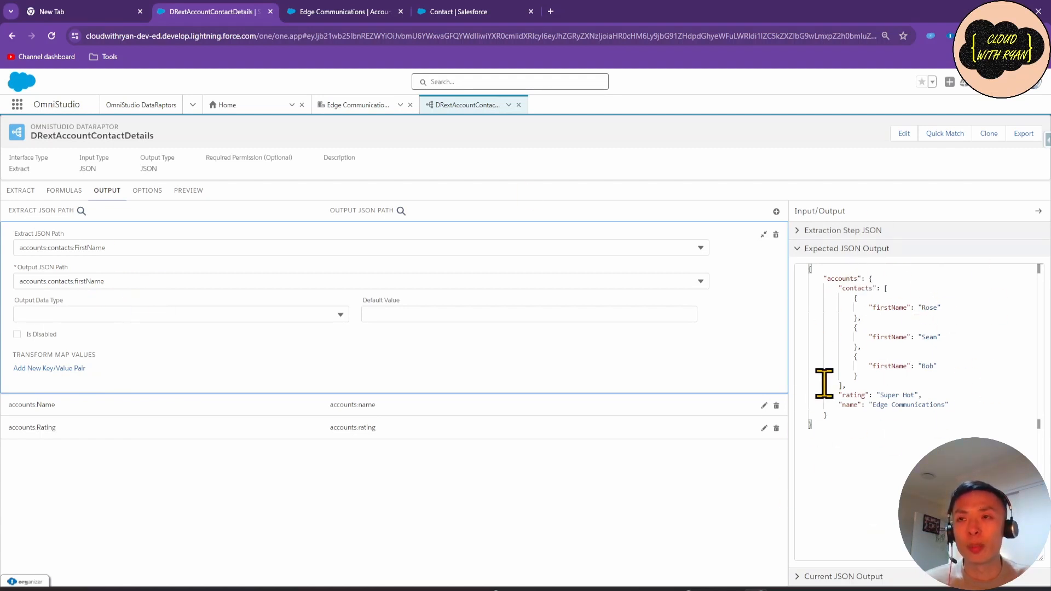
Check the Current JSON Output of the manual mappings and execute the extract in Preview to examine the response.
left_click(805, 578)
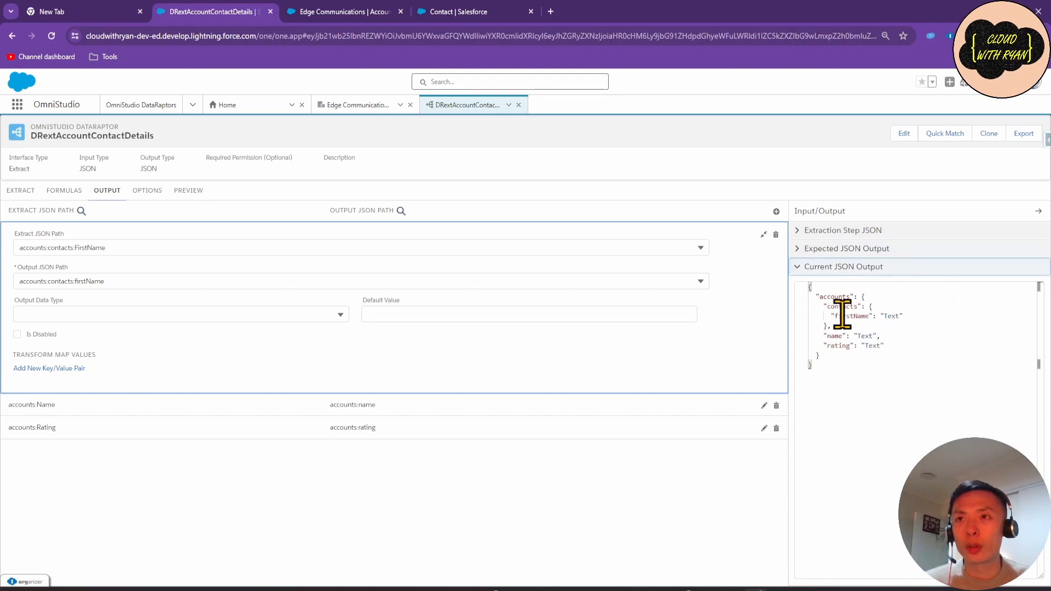
left_click(184, 190)
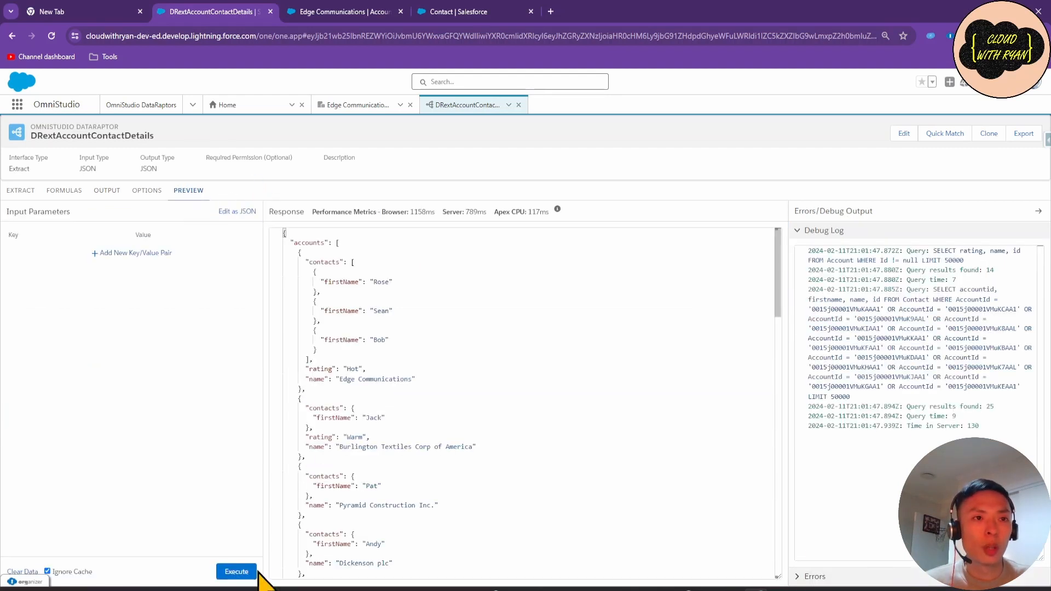
left_click(237, 571)
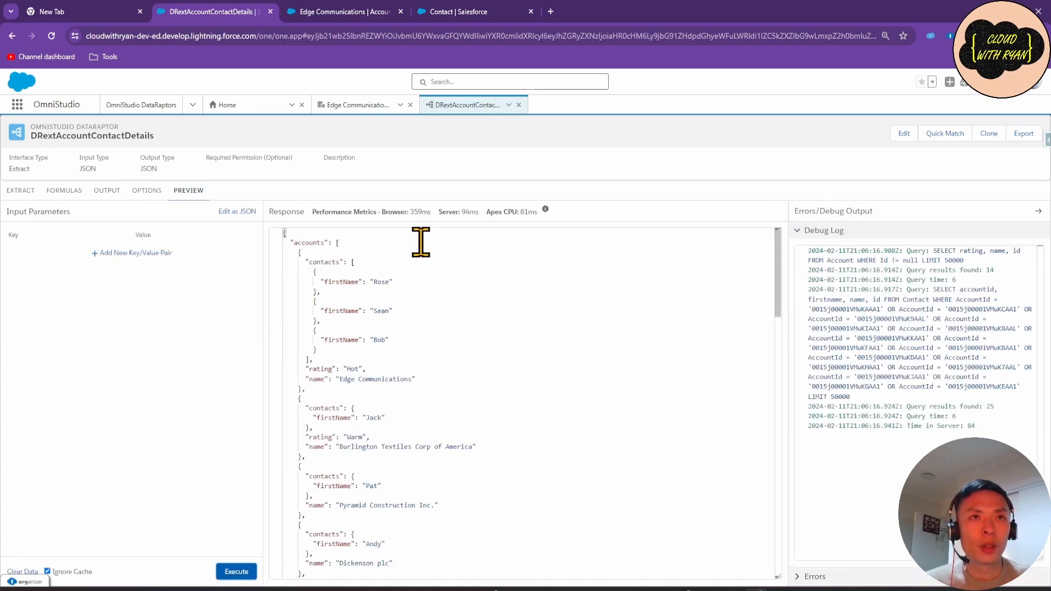
Switch to Notepad and rename the rating key in the expected JSON to customerRating.
key("alt+Tab")
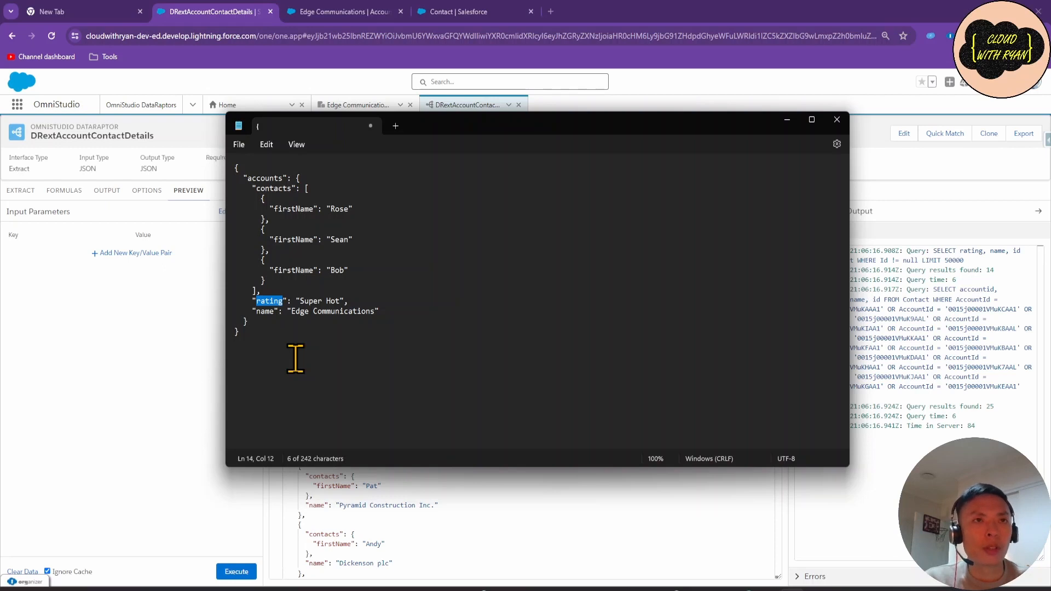
type("customerRa")
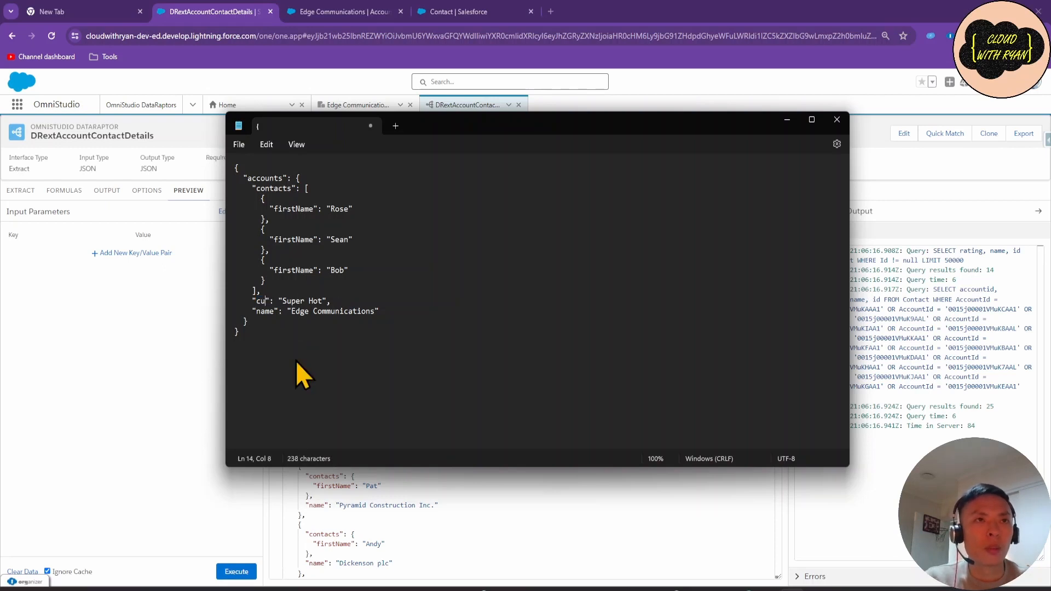
type("ting")
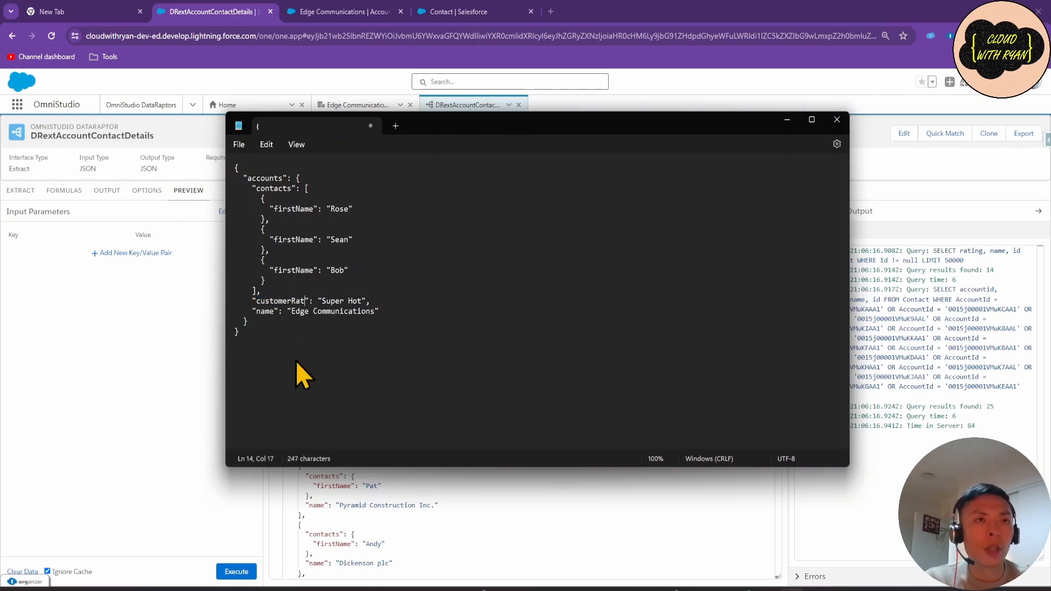
left_click(346, 352)
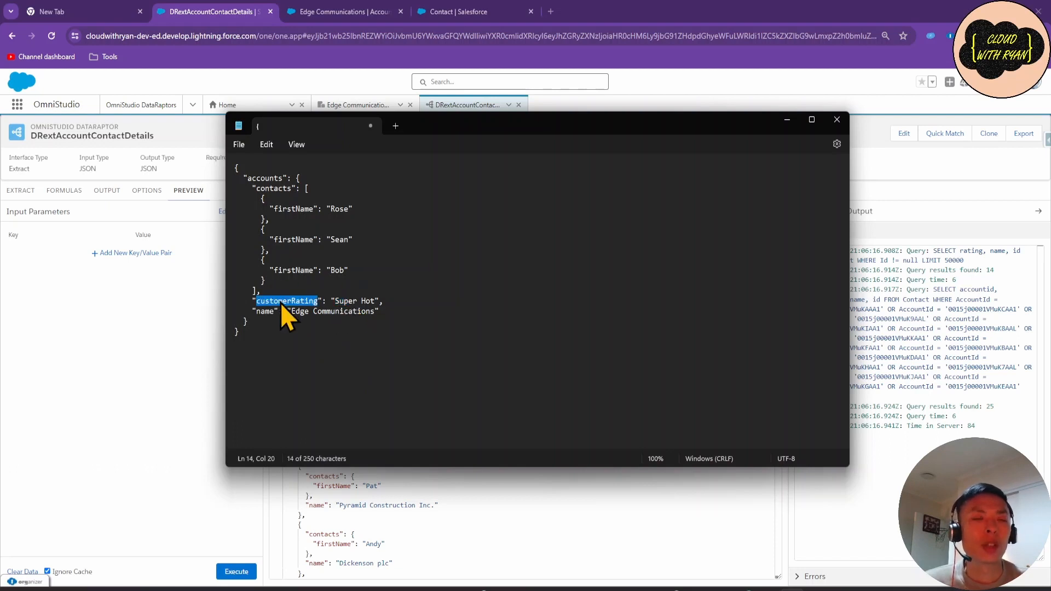
left_click(286, 350)
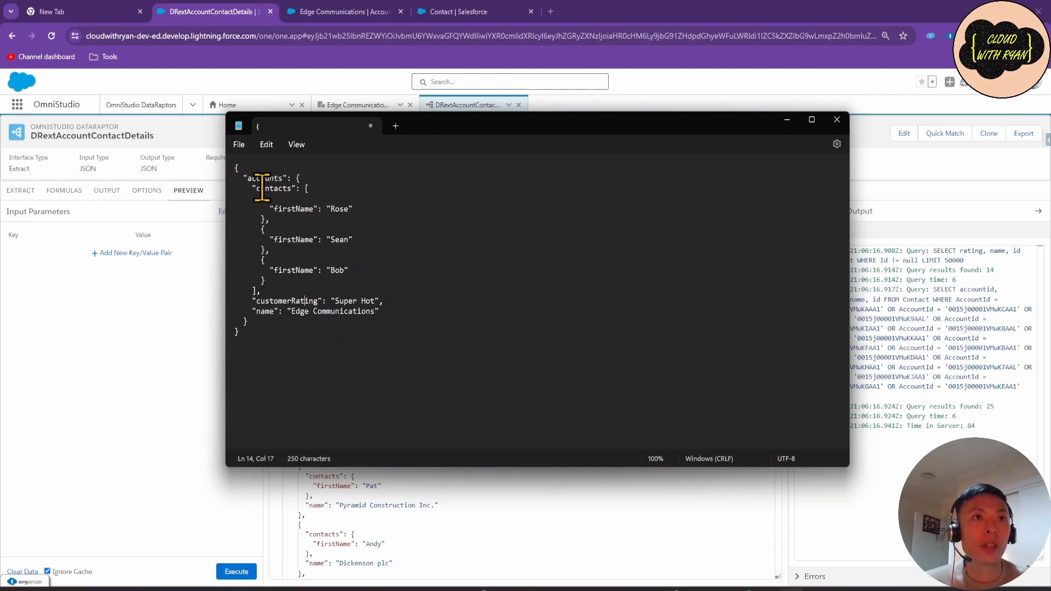
Copy the whole edited JSON from Notepad and replace the DataRaptor's Expected JSON Output with it.
left_click_drag(268, 334, 219, 158)
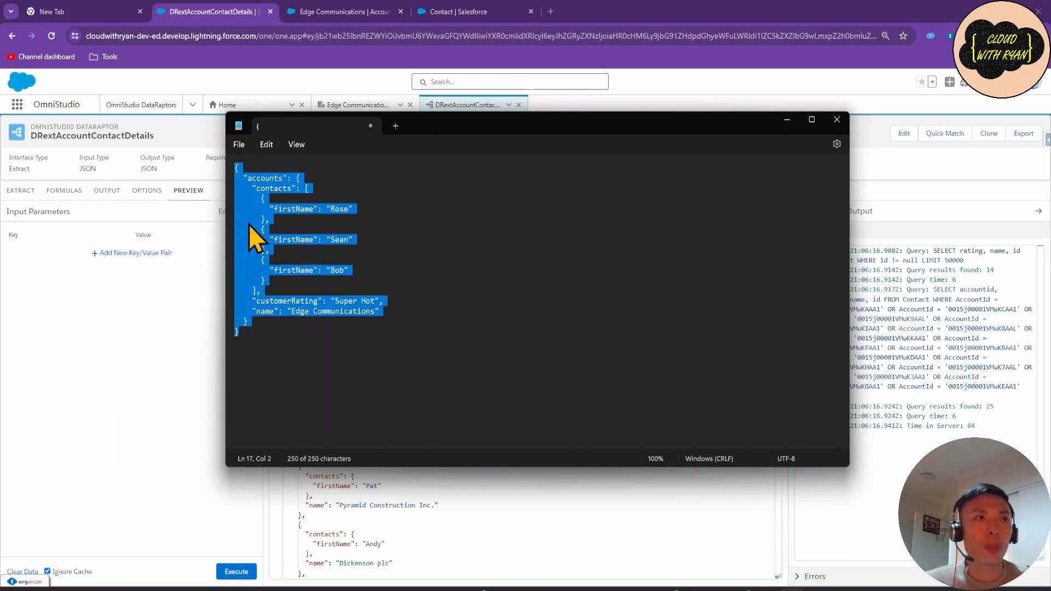
left_click(109, 192)
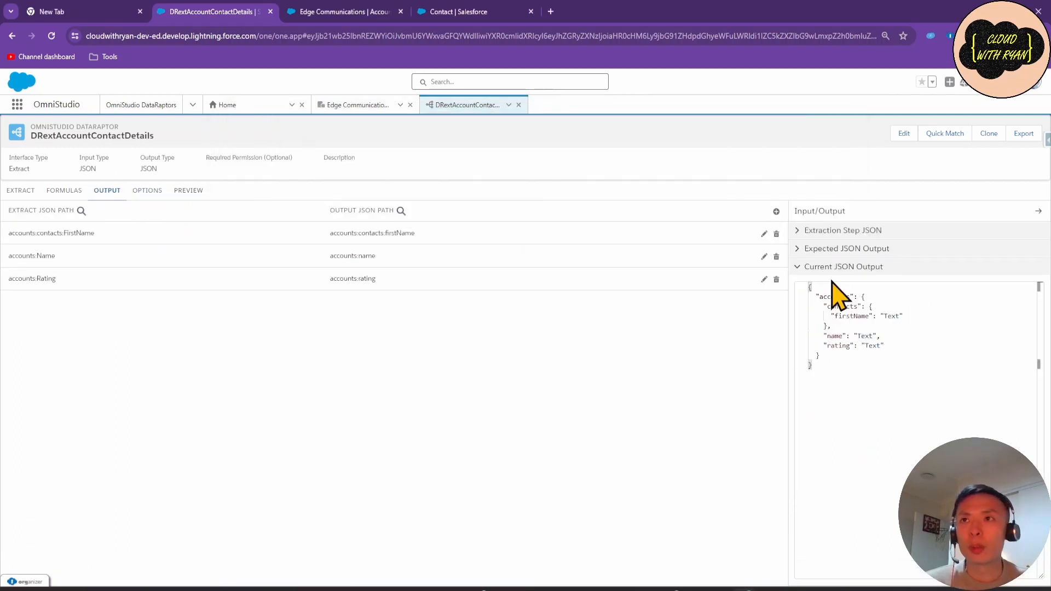
left_click(837, 249)
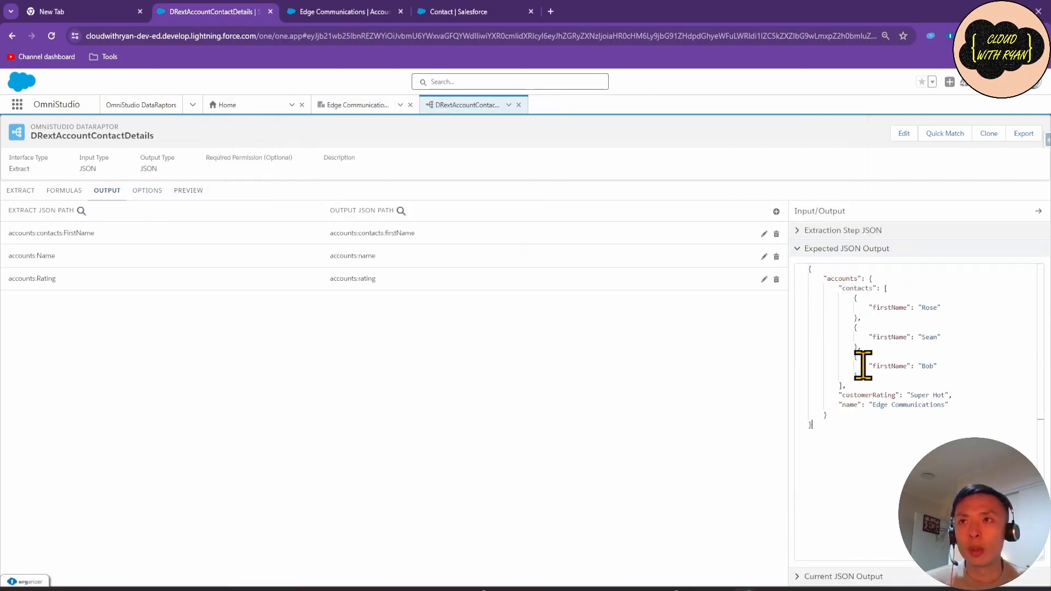
Delete the accounts:rating, accounts:name and accounts:contacts:firstName output mappings, and check the Current JSON Output.
left_click(776, 279)
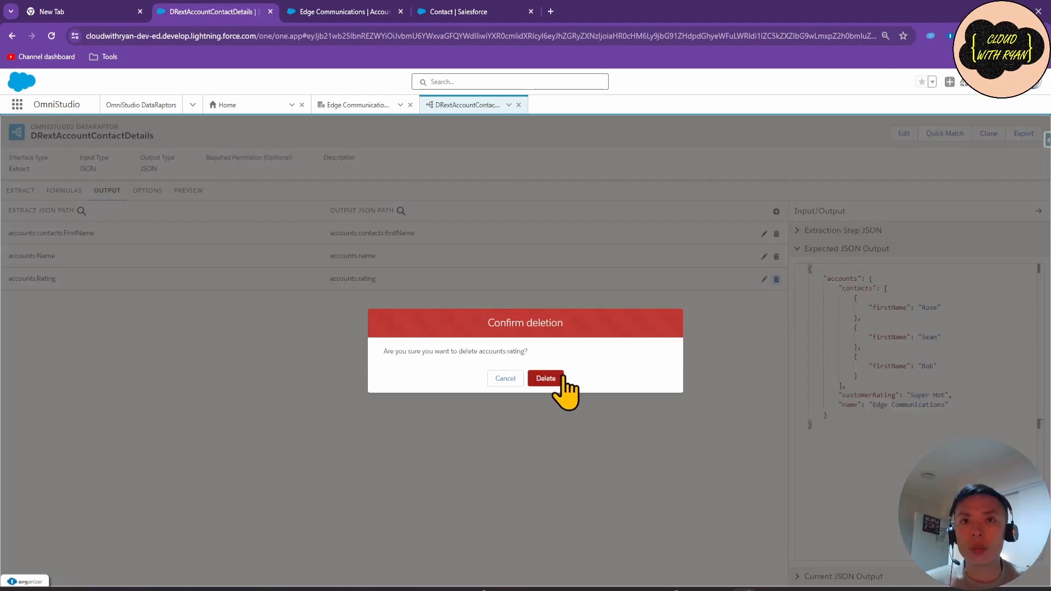
left_click(546, 379)
left_click(776, 256)
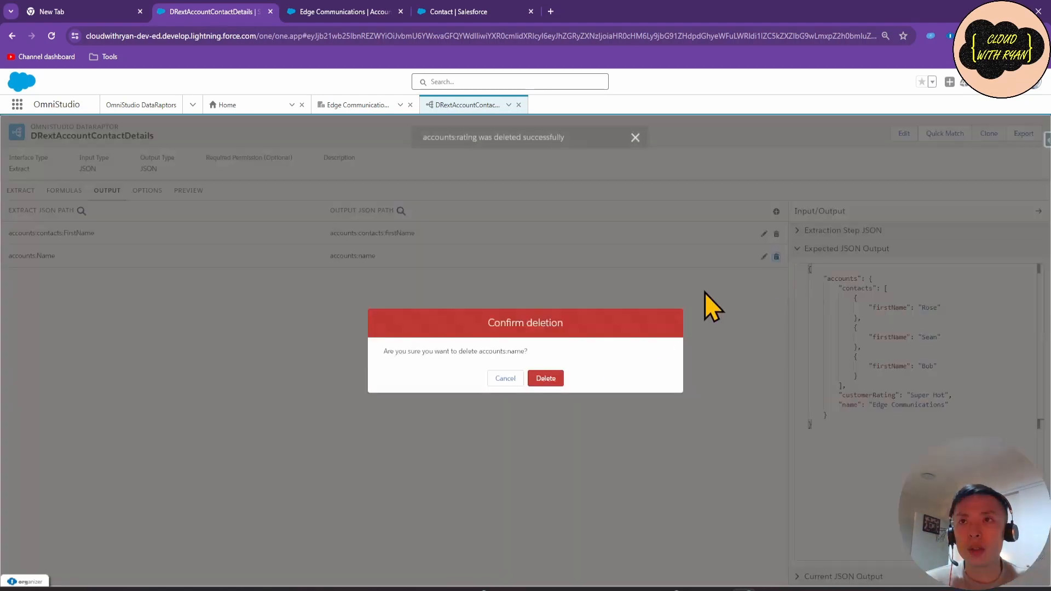
left_click(546, 378)
left_click(776, 234)
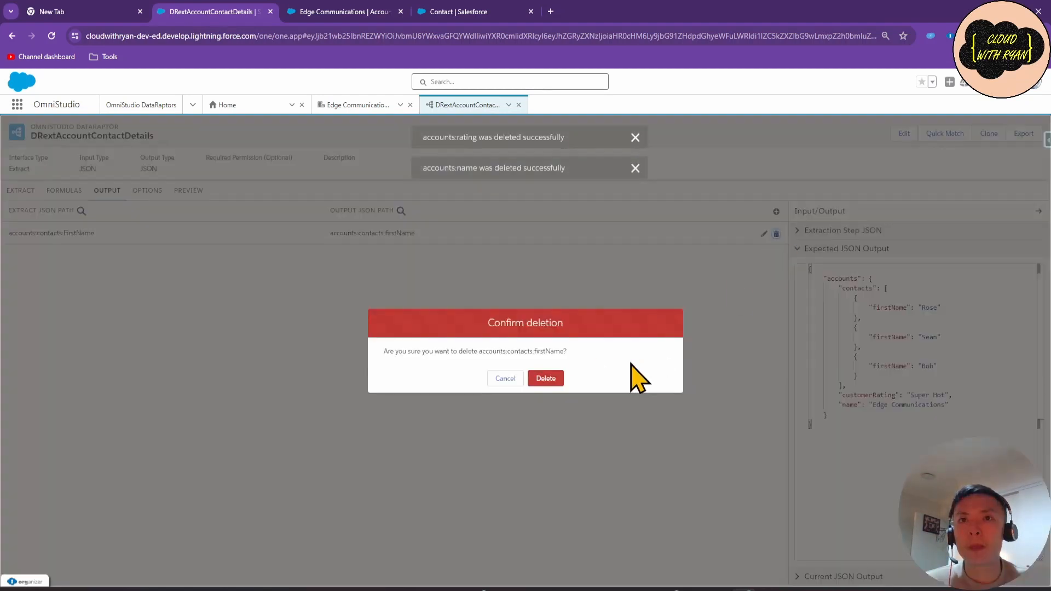
left_click(546, 378)
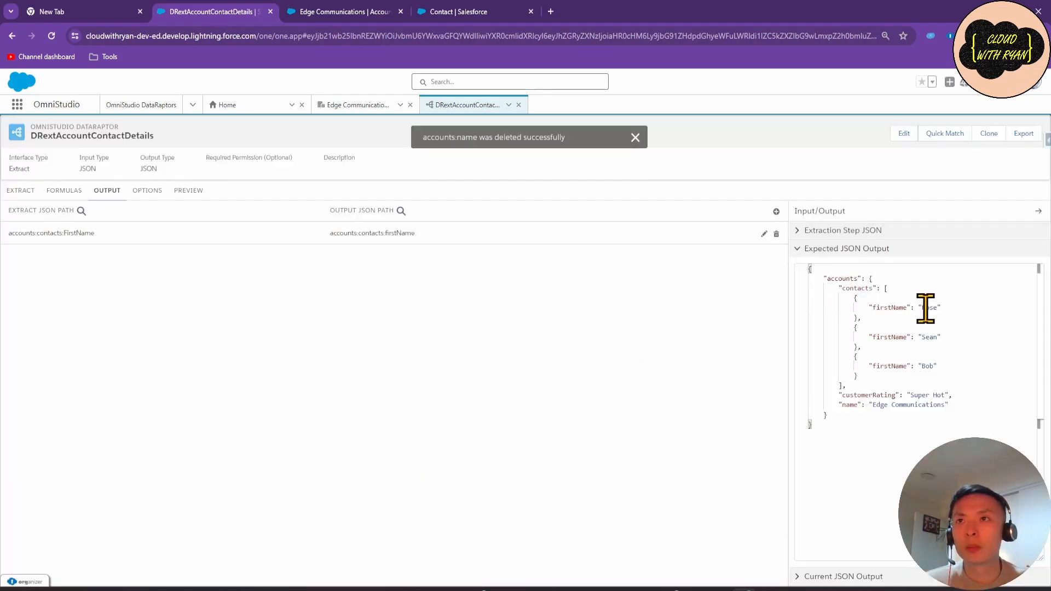
left_click(833, 576)
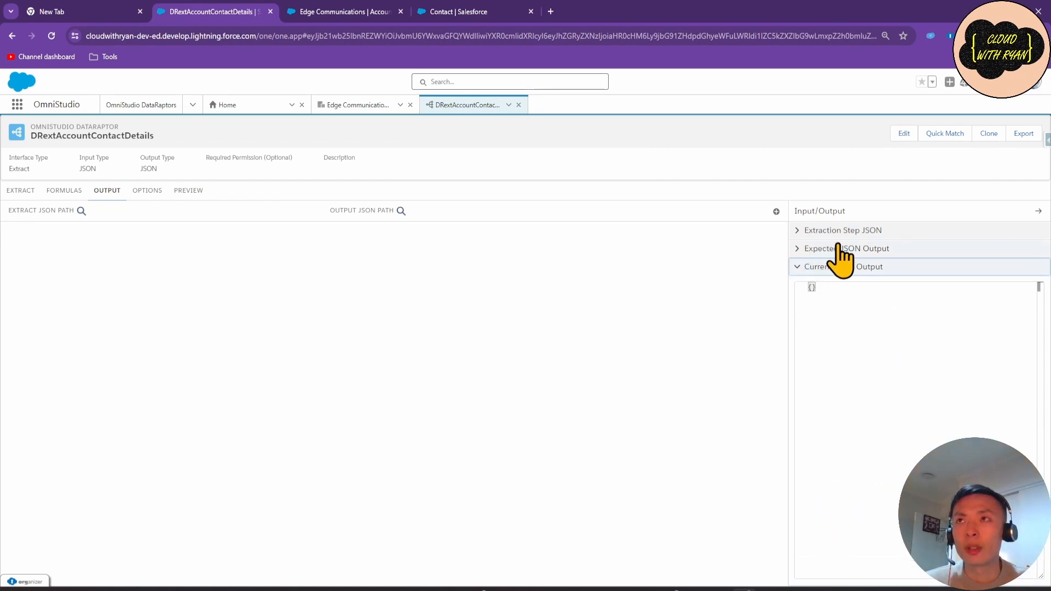
Open Quick Match and automatically match the input mappings to the output mappings.
left_click(945, 134)
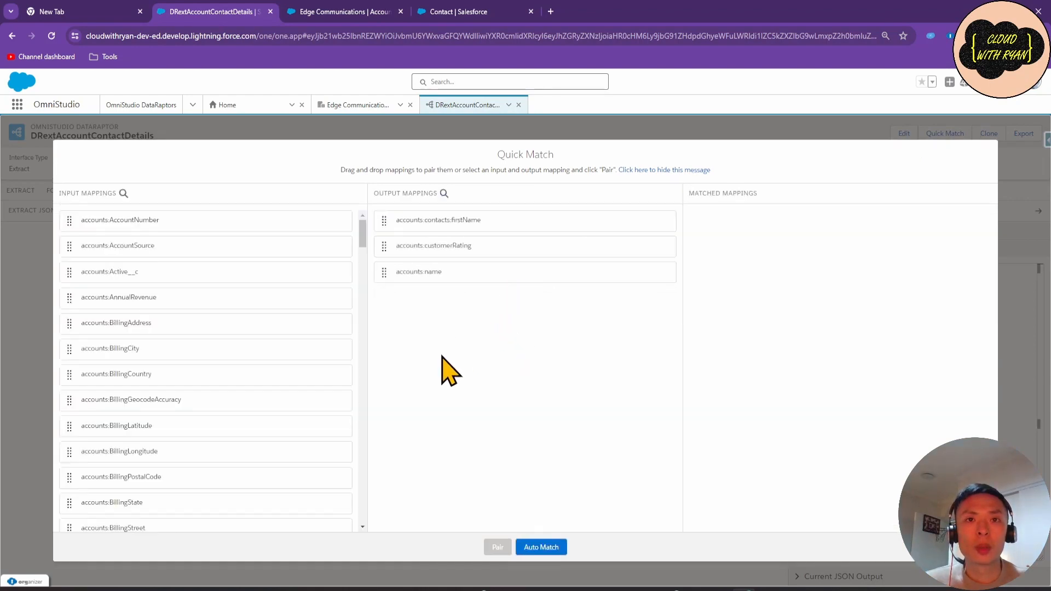
left_click(540, 547)
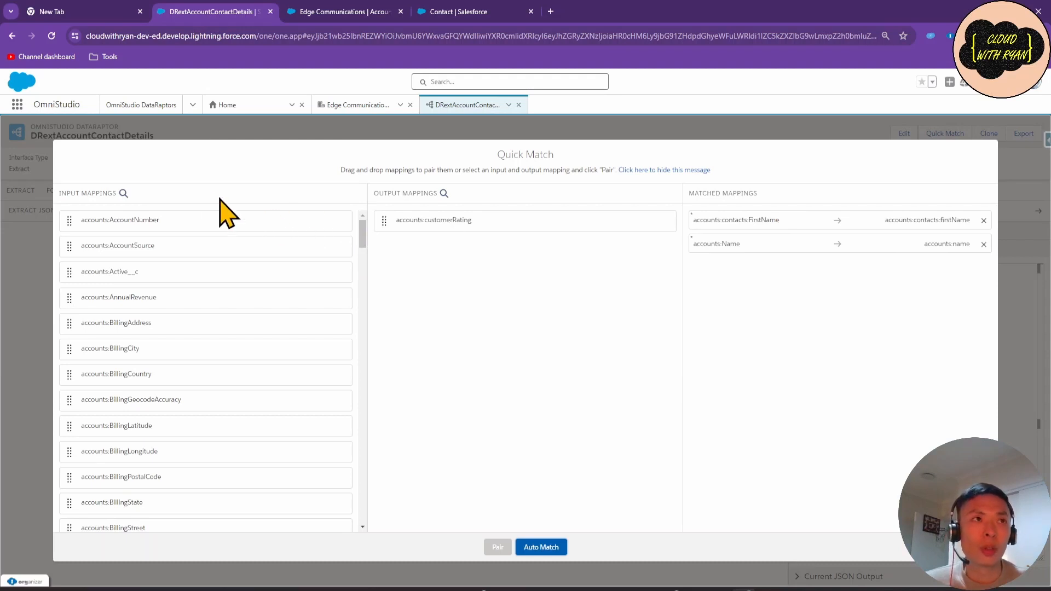
Find the rating input mapping in Quick Match, pair accounts:Rating with accounts:customerRating, and save the matched mappings.
left_click(123, 192)
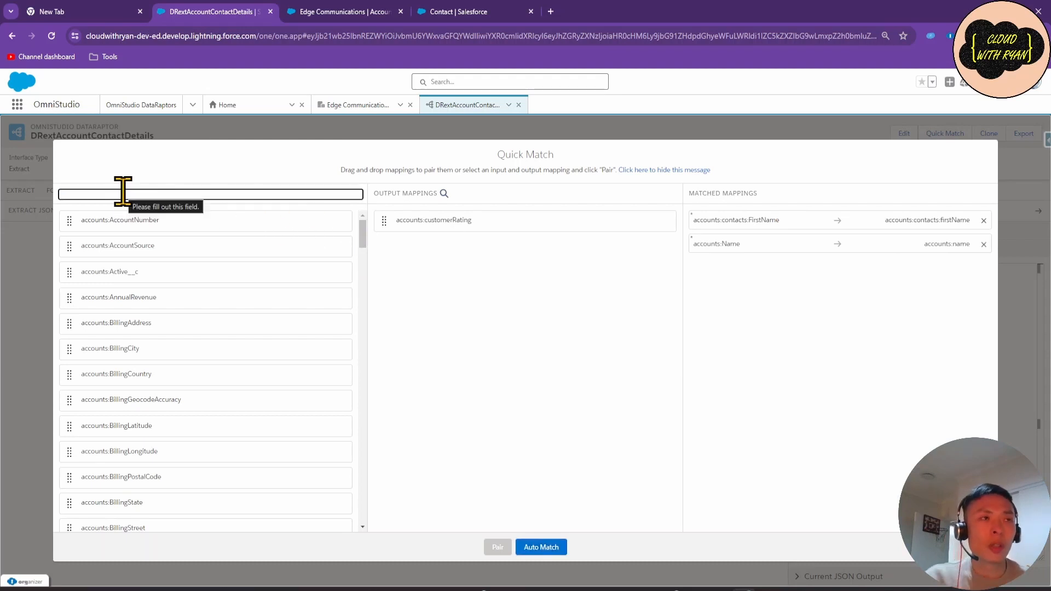
type("rating")
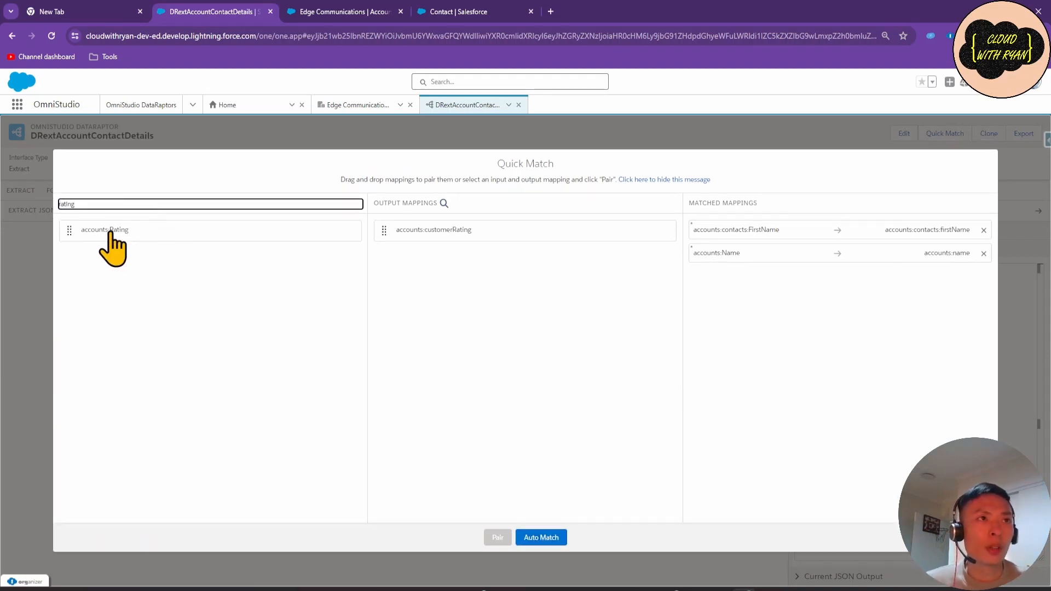
left_click_drag(110, 232, 452, 235)
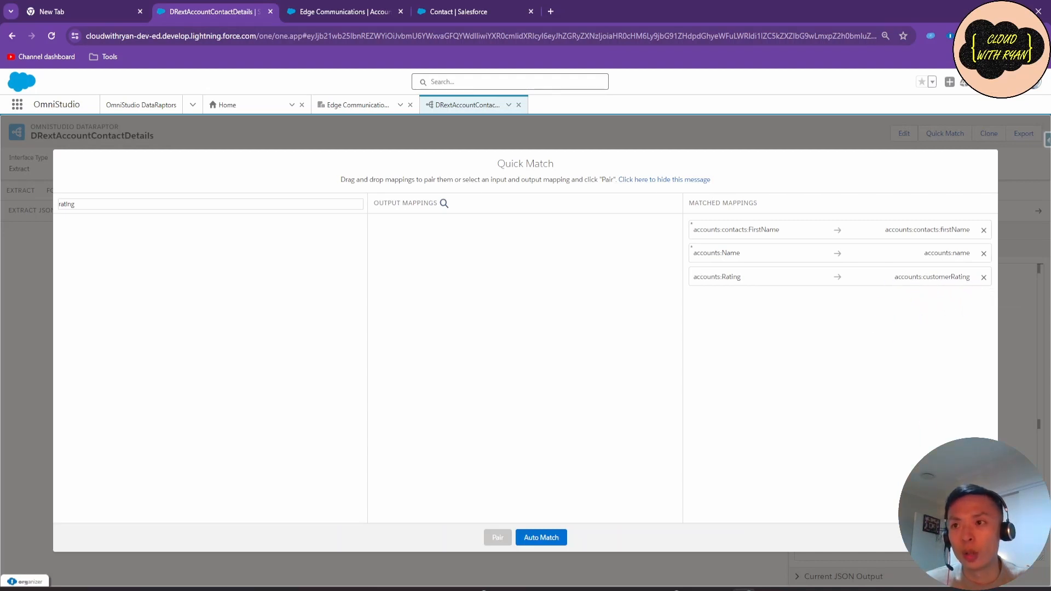
left_click(964, 537)
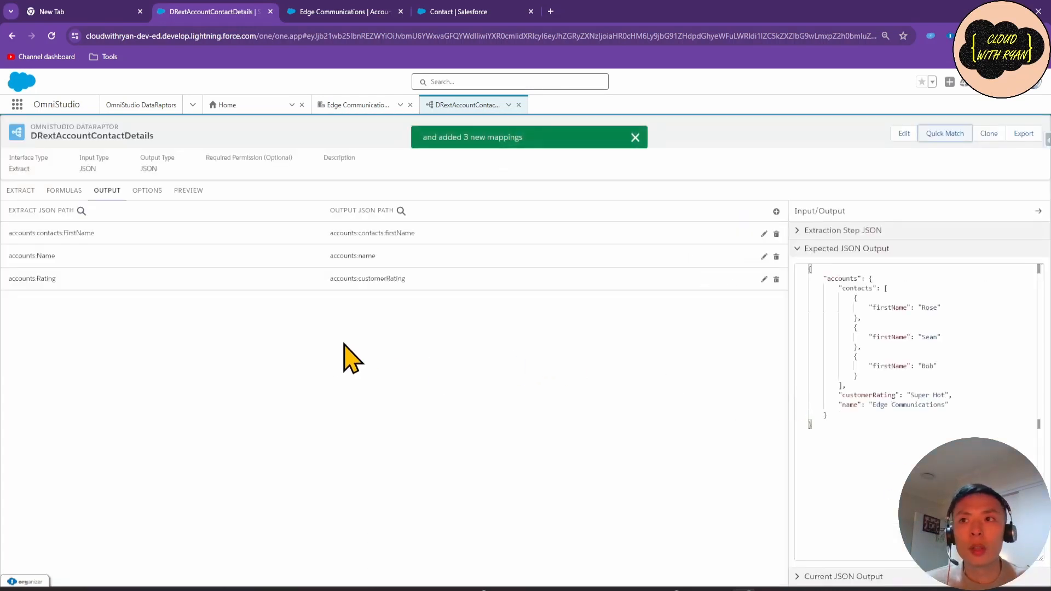
Compare the Expected JSON Output and the JSON in Notepad with the Current JSON Output of the DataRaptor.
left_click_drag(820, 279, 882, 429)
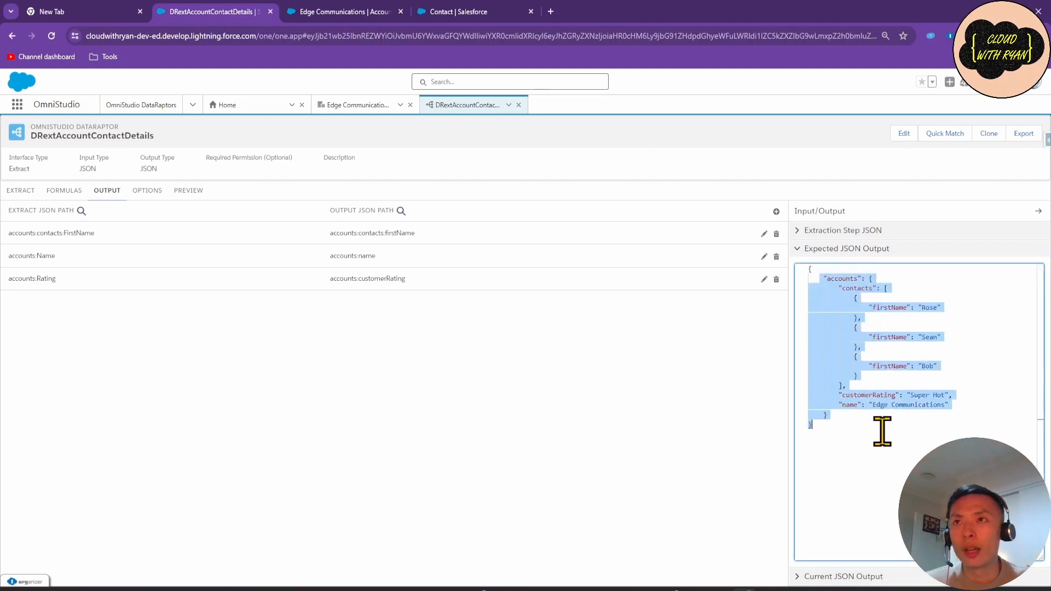
left_click(850, 575)
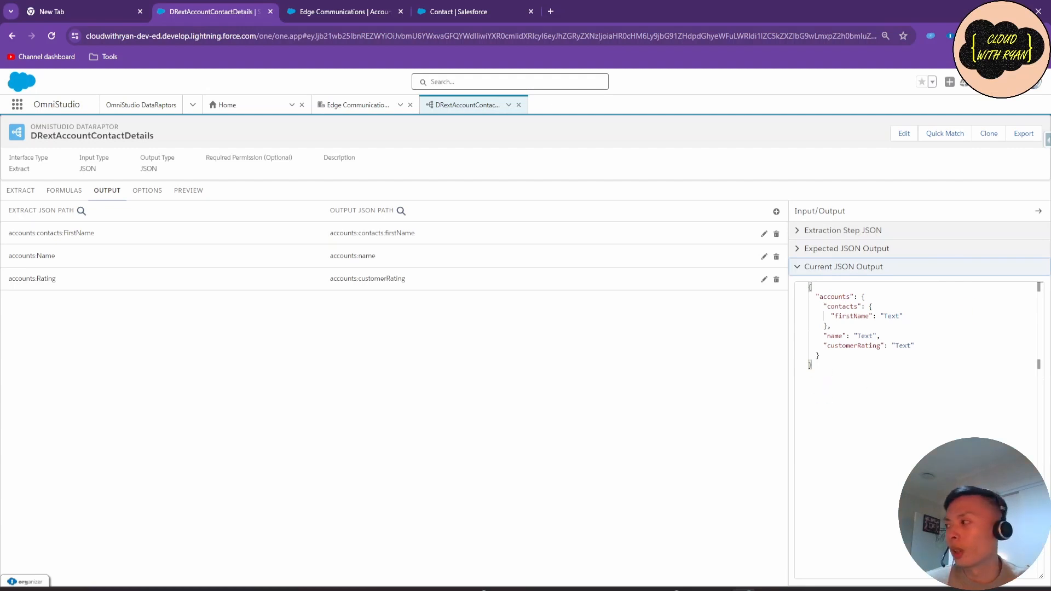
key("alt+Tab")
left_click_drag(378, 356, 255, 209)
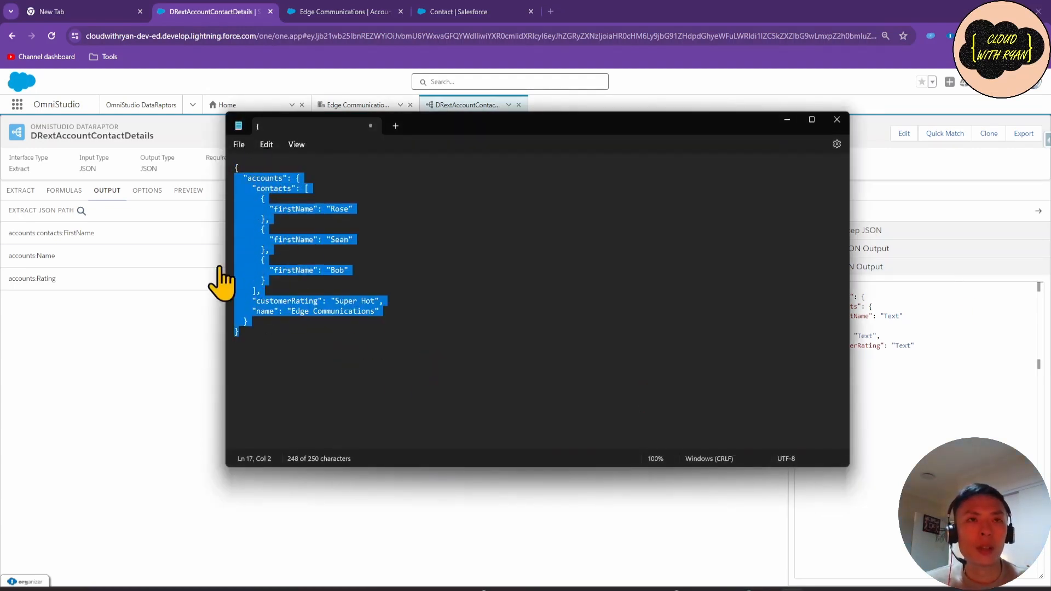
left_click(134, 345)
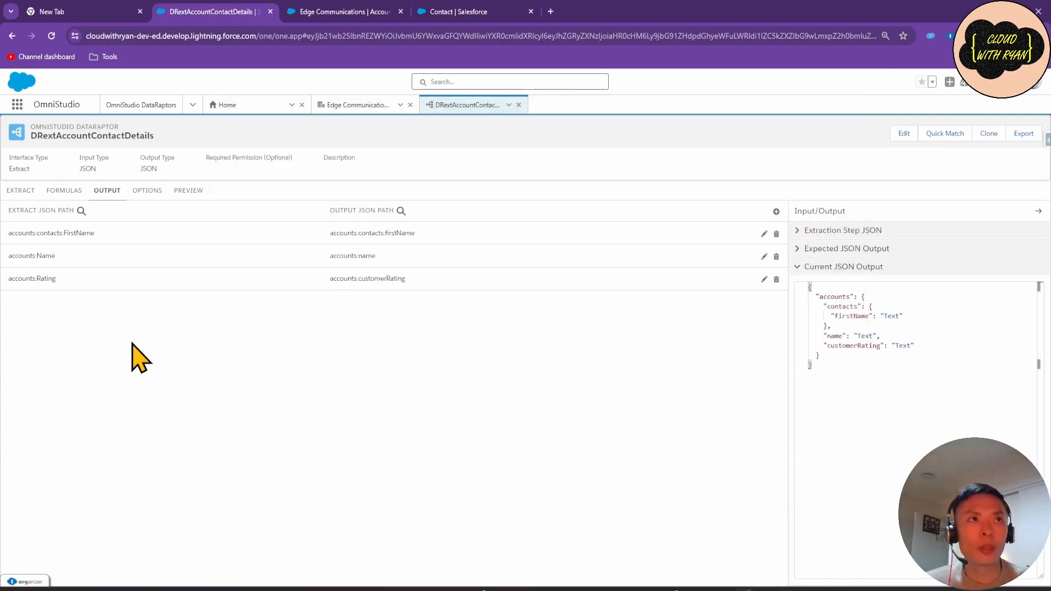
Execute the DataRaptor preview and check the customerRating key in the response.
left_click(186, 191)
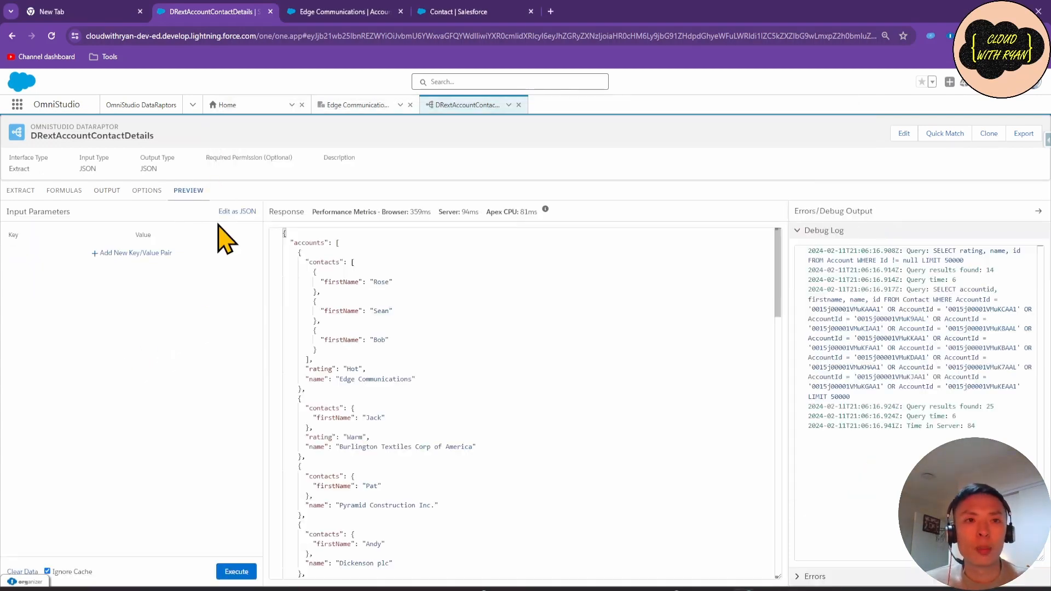
left_click(238, 572)
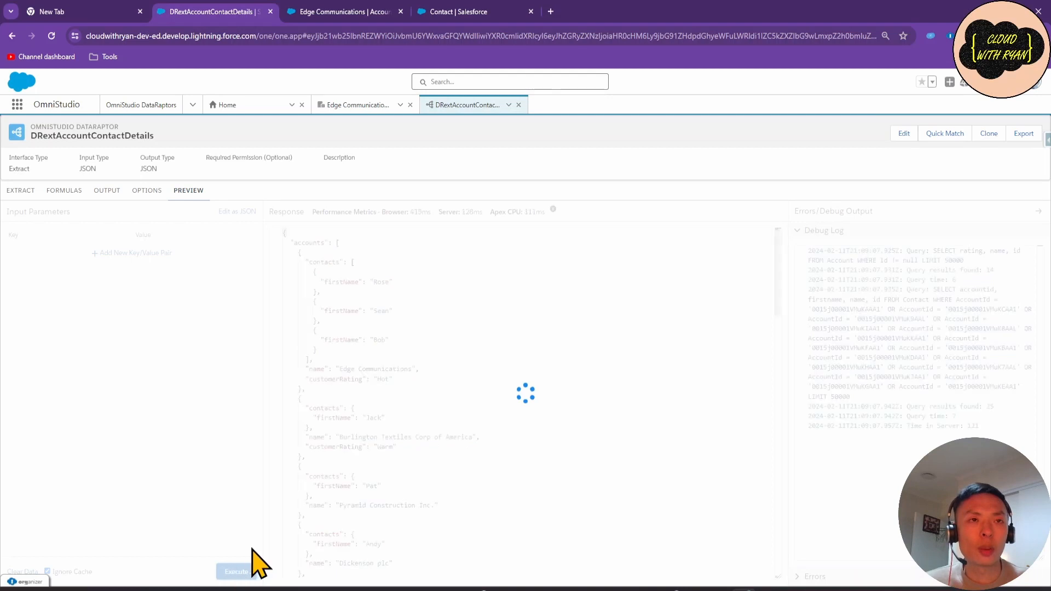
left_click_drag(306, 380, 365, 379)
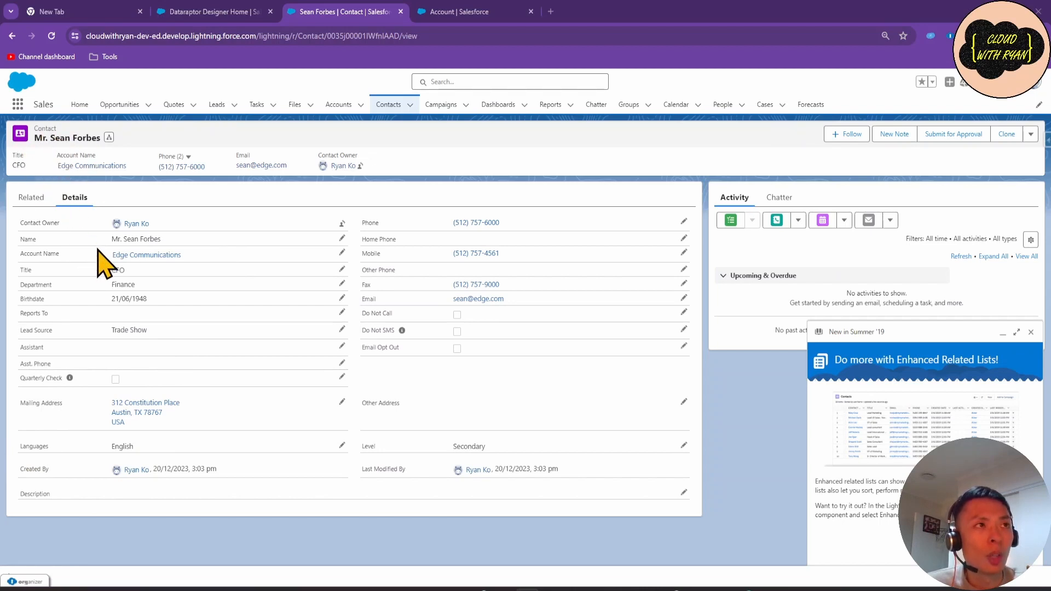
Examine the details of the contact's Edge Communications account and the Department field on the contact record.
mouse_move(137, 256)
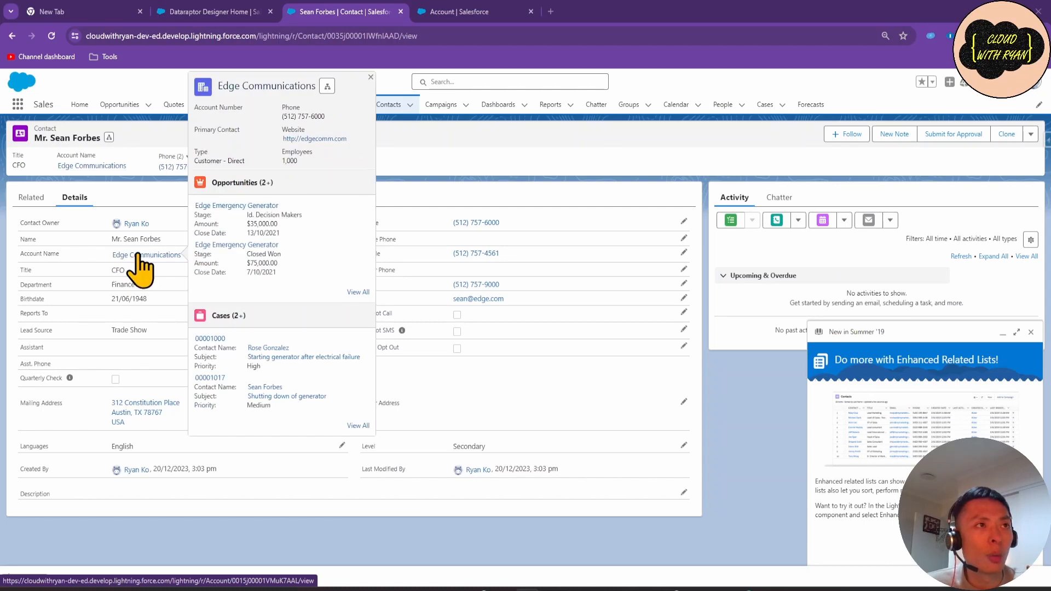
left_click(138, 255)
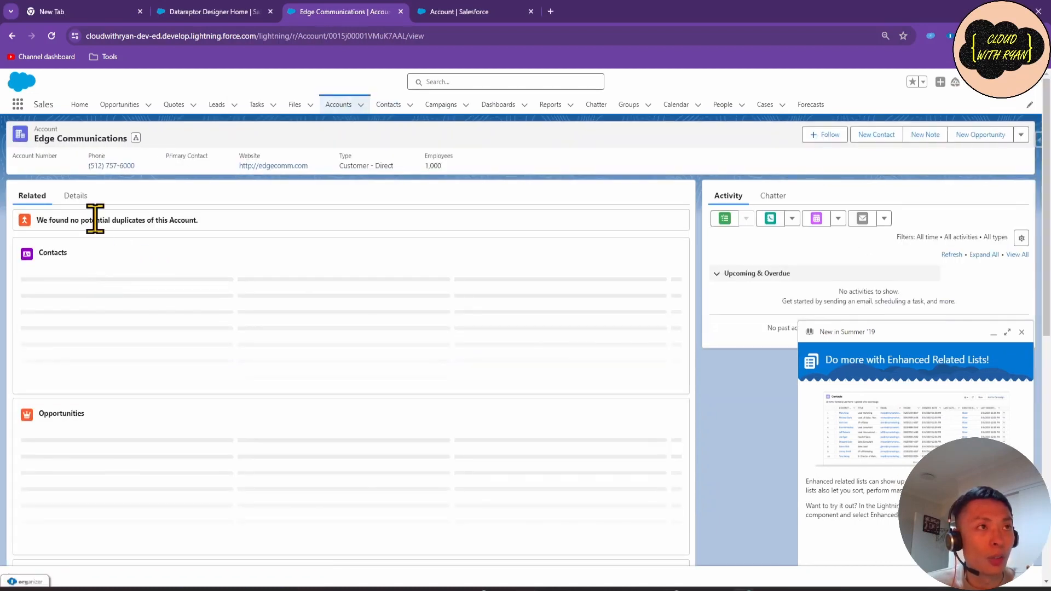
left_click(75, 198)
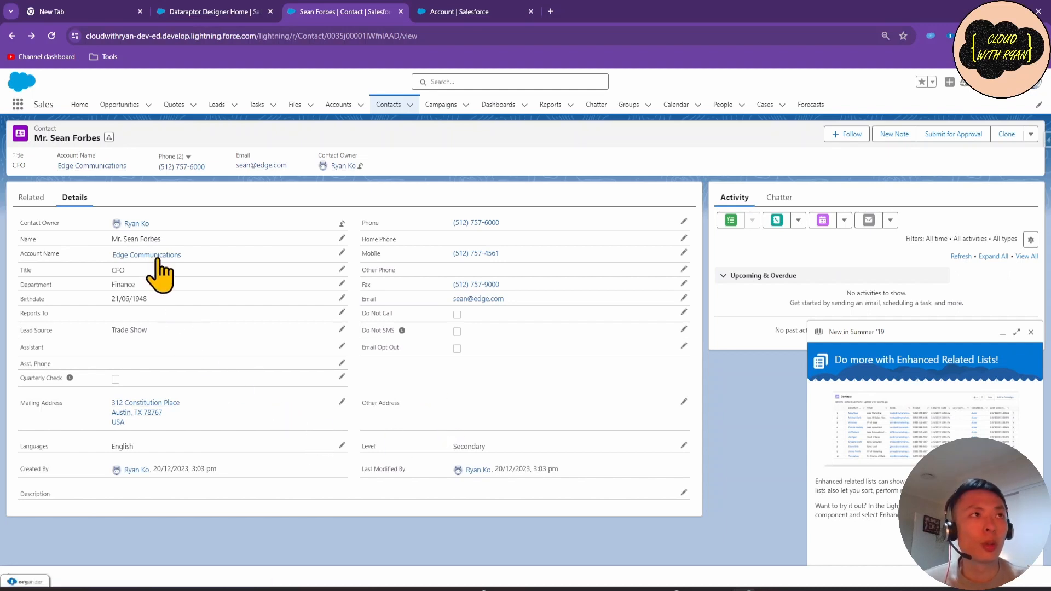
mouse_move(158, 259)
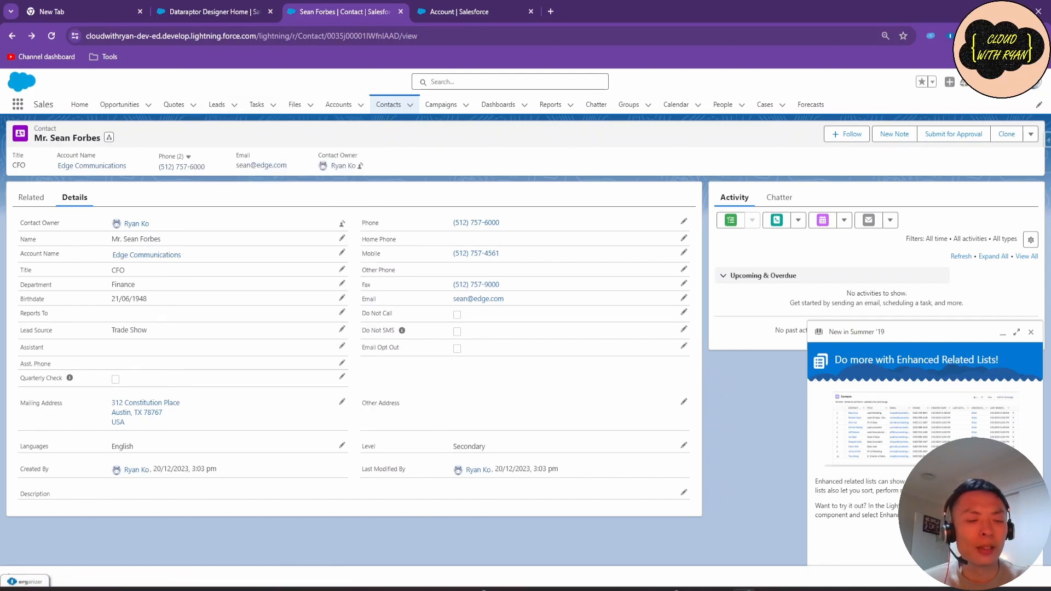
left_click_drag(111, 284, 173, 282)
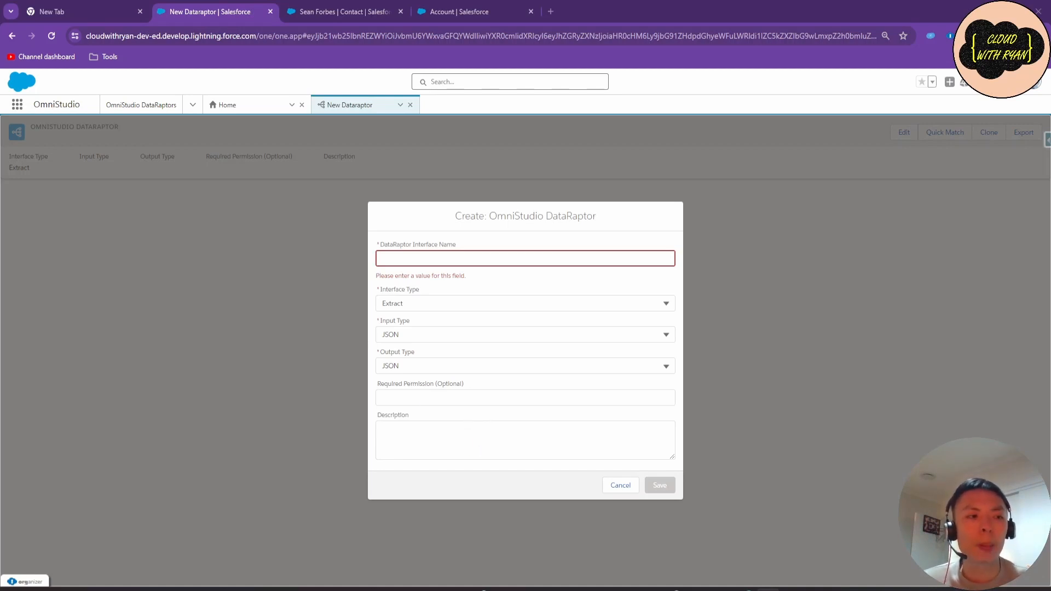
Name the new JSON-to-JSON Extract DataRaptor DRextContactDetailsMultiStep and save it.
left_click(444, 258)
type("DRextContactDetailsMultiStep")
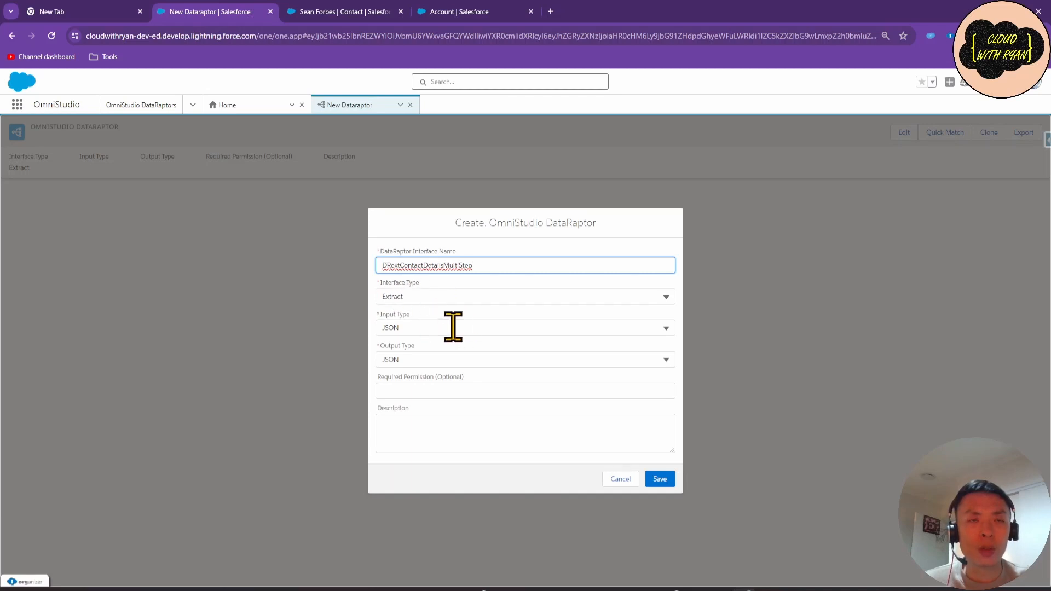
left_click(665, 482)
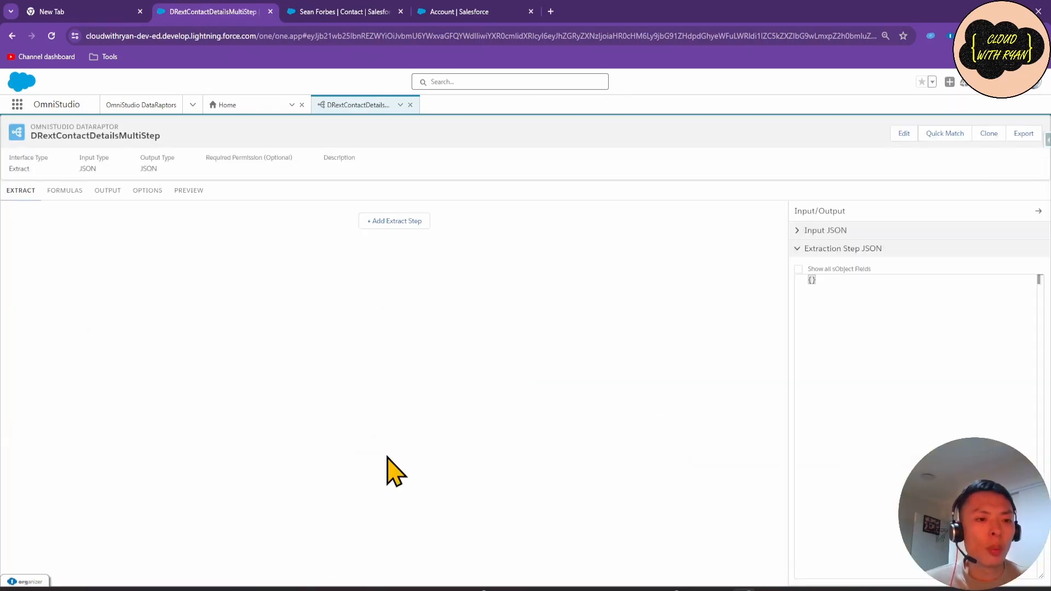
Add an extract step on the Contact object with contacts as its extract output path.
left_click(390, 221)
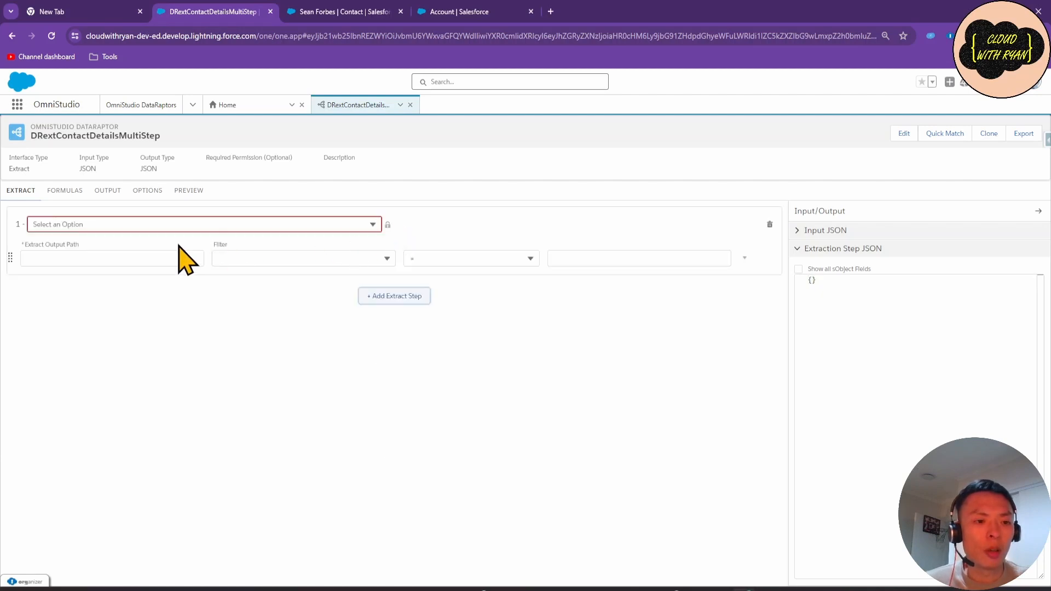
left_click(154, 224)
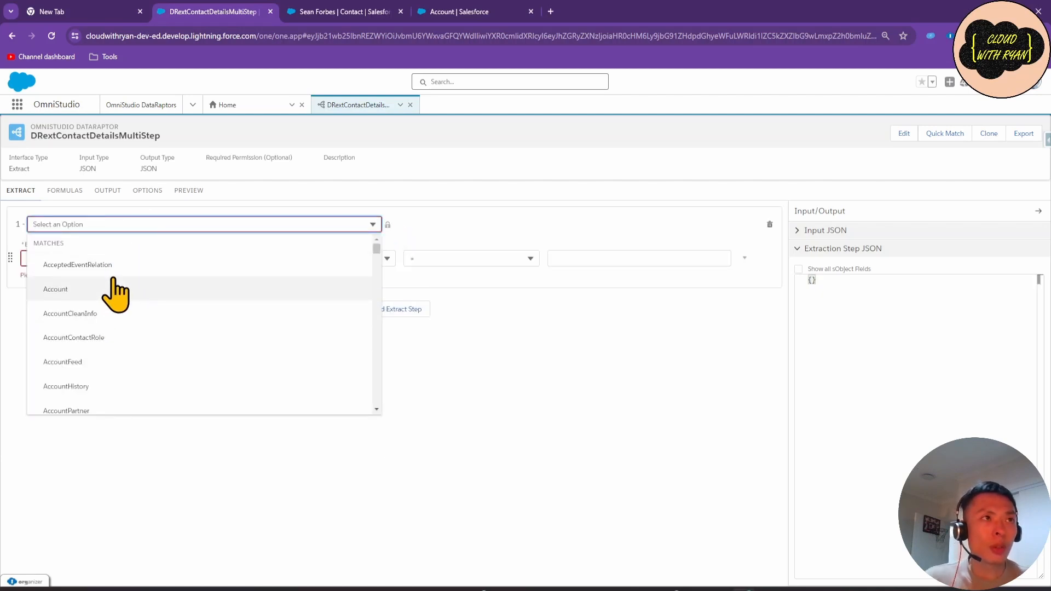
type("contact")
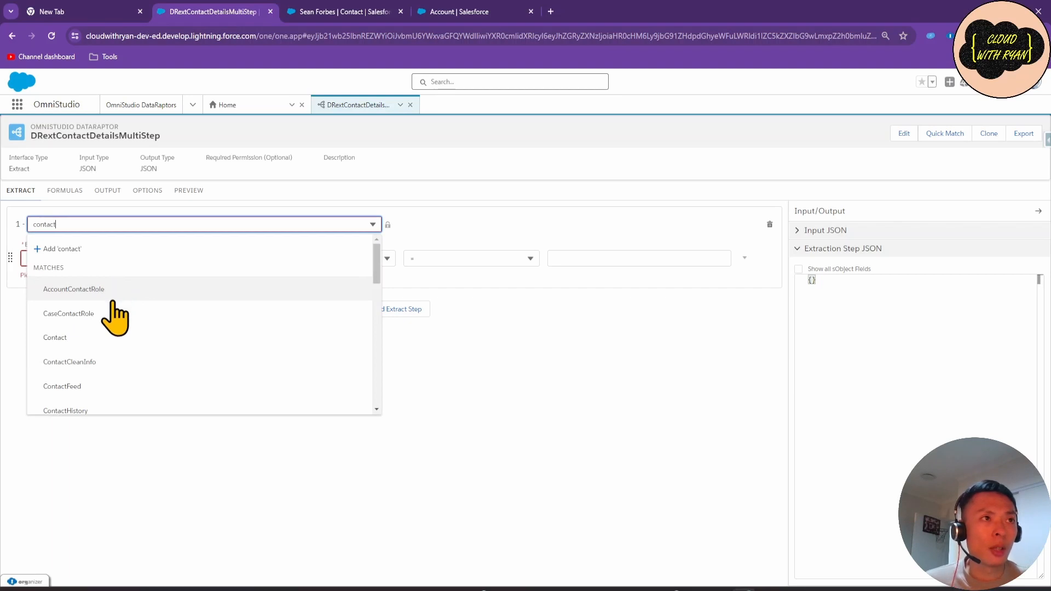
left_click(83, 339)
left_click(96, 257)
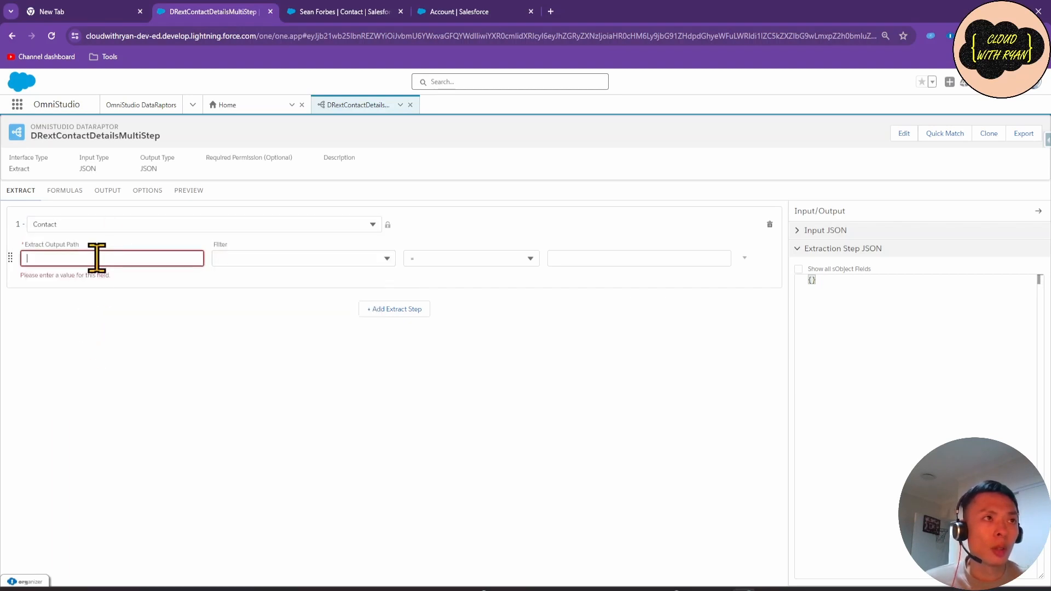
type("con")
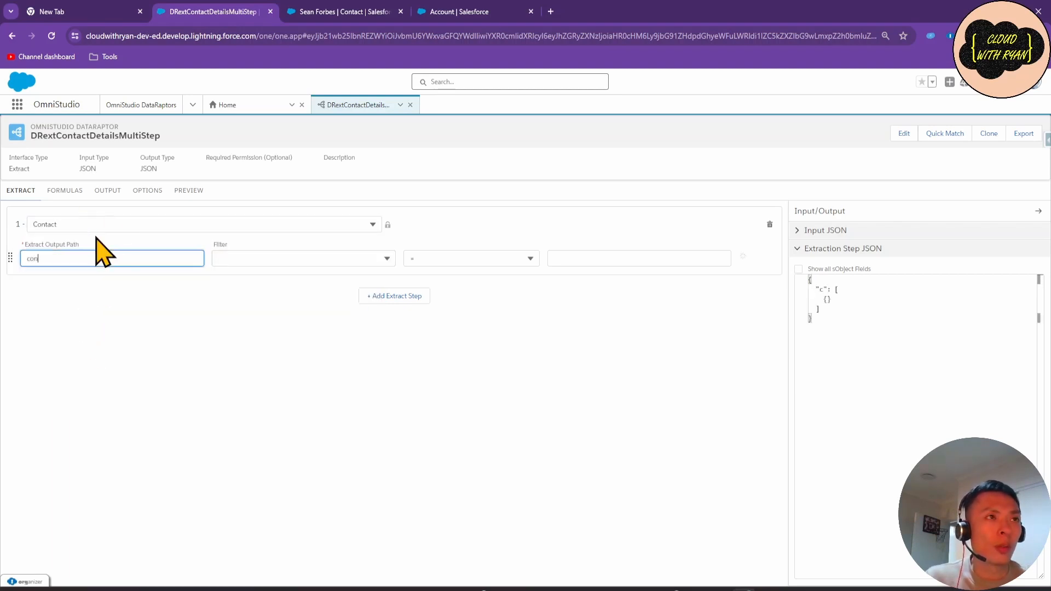
type("tacts")
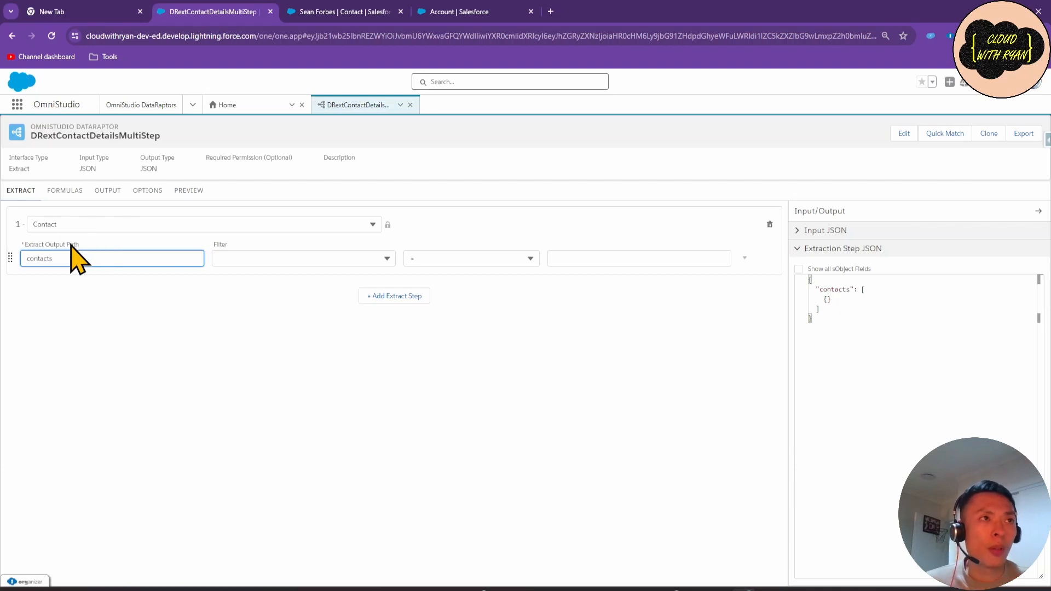
Filter the Contact extract step to records whose Id <> "$Vlocity.Null".
left_click(269, 259)
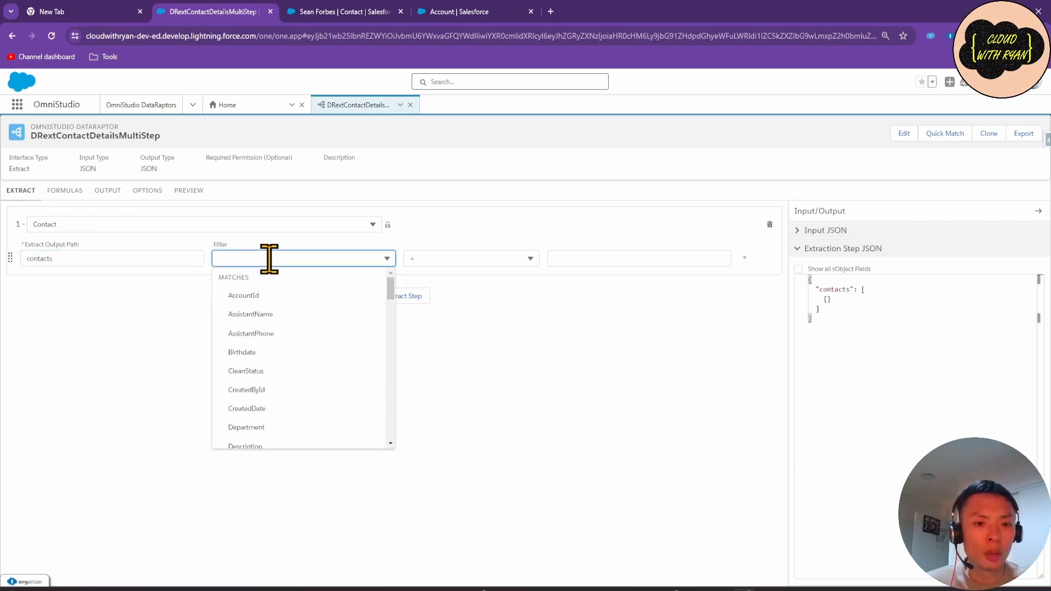
type("Id")
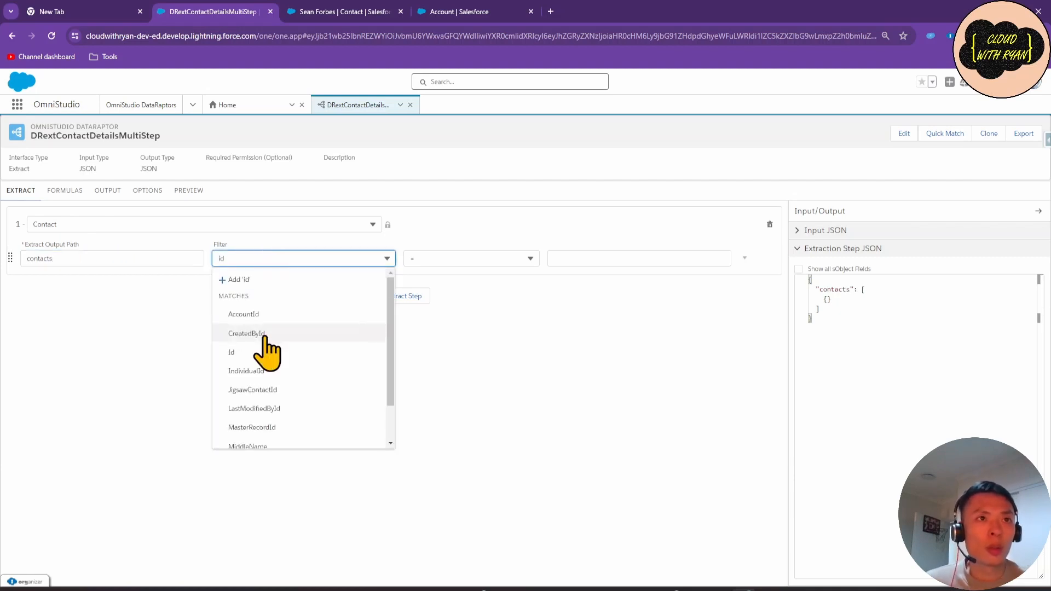
left_click(255, 355)
left_click(498, 255)
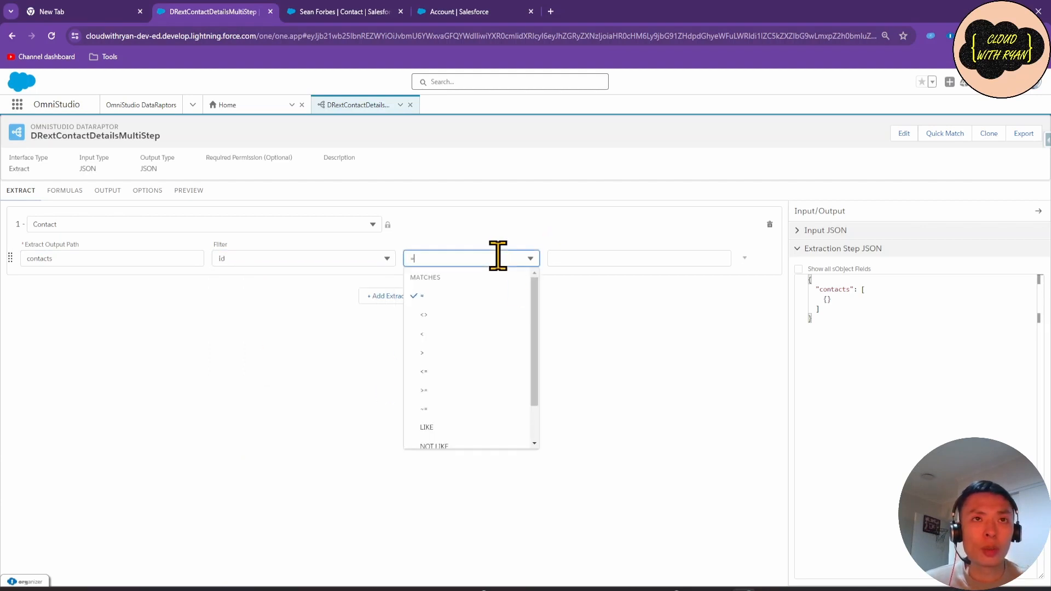
left_click(462, 327)
left_click(583, 259)
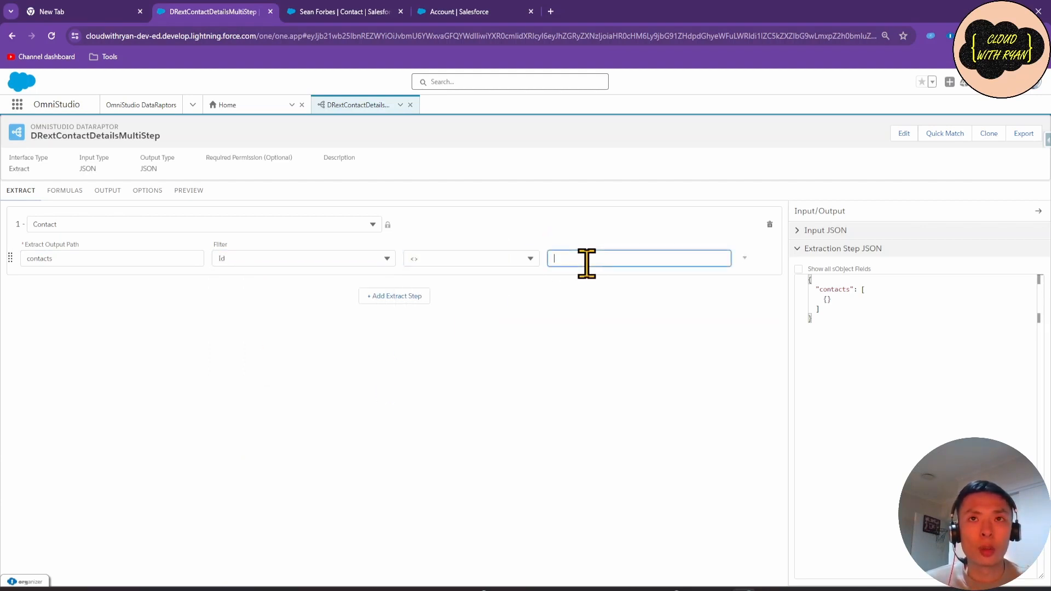
type("\"$Vlocity.Null\"")
left_click(586, 299)
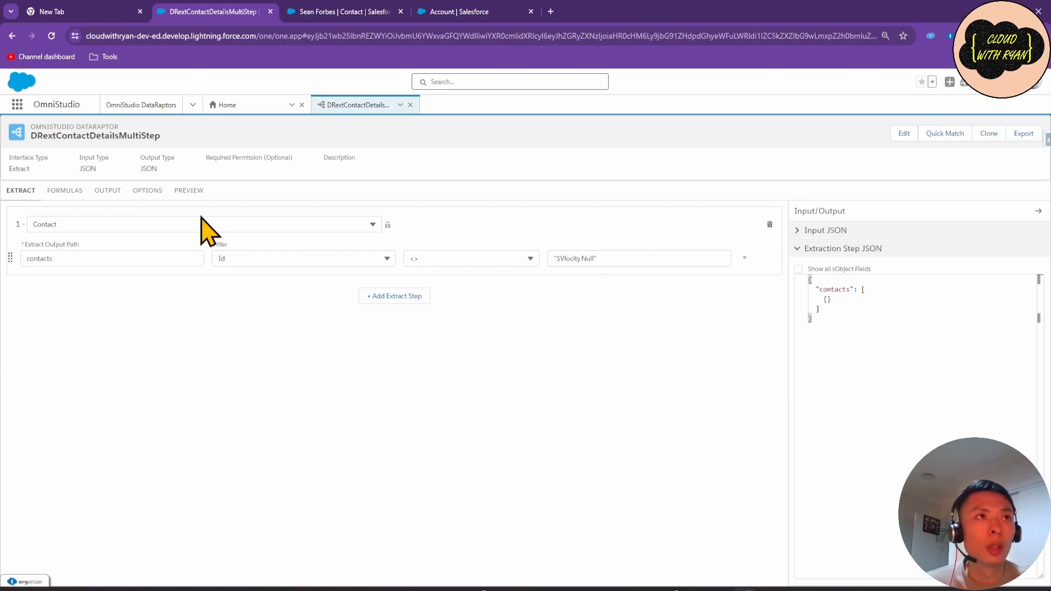
Add an output mapping from the extract path contacts:FirstName to the output path contacts:firstName.
left_click(110, 195)
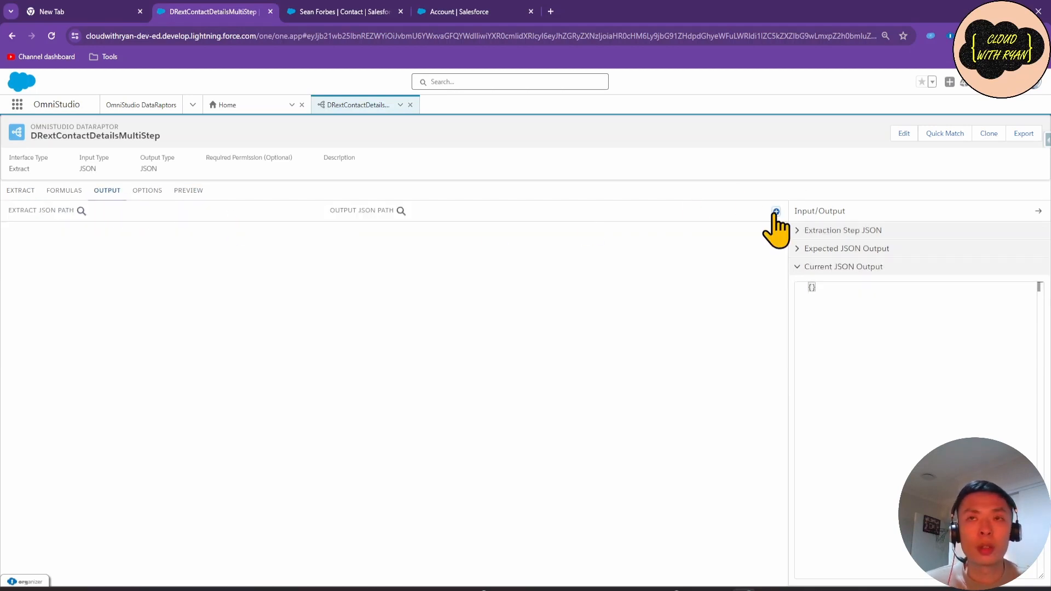
left_click(776, 211)
left_click(176, 245)
type("fir")
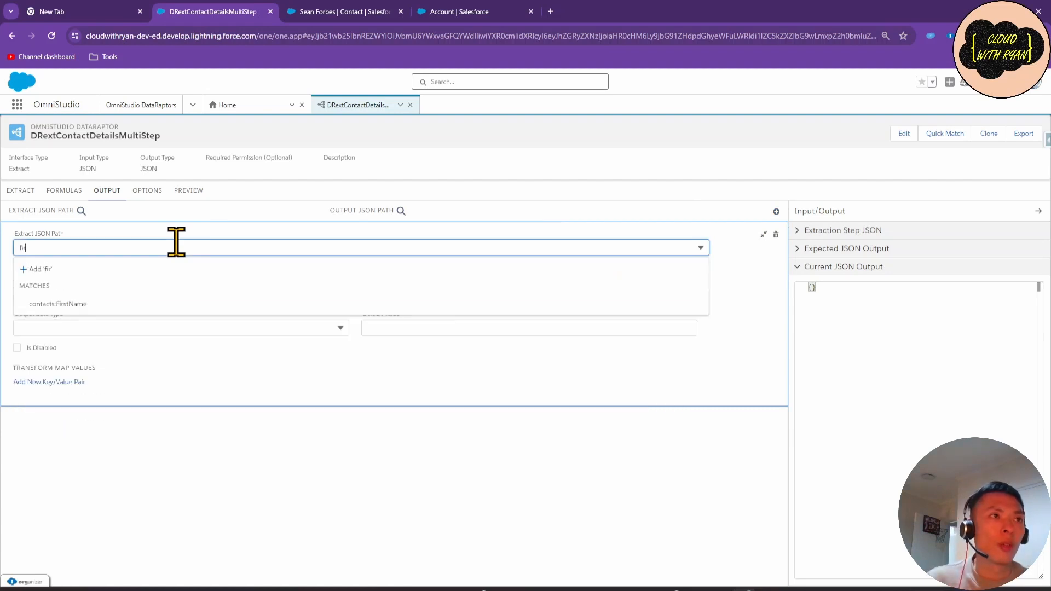
type("st")
left_click(94, 305)
left_click(96, 248)
key("ctrl+c")
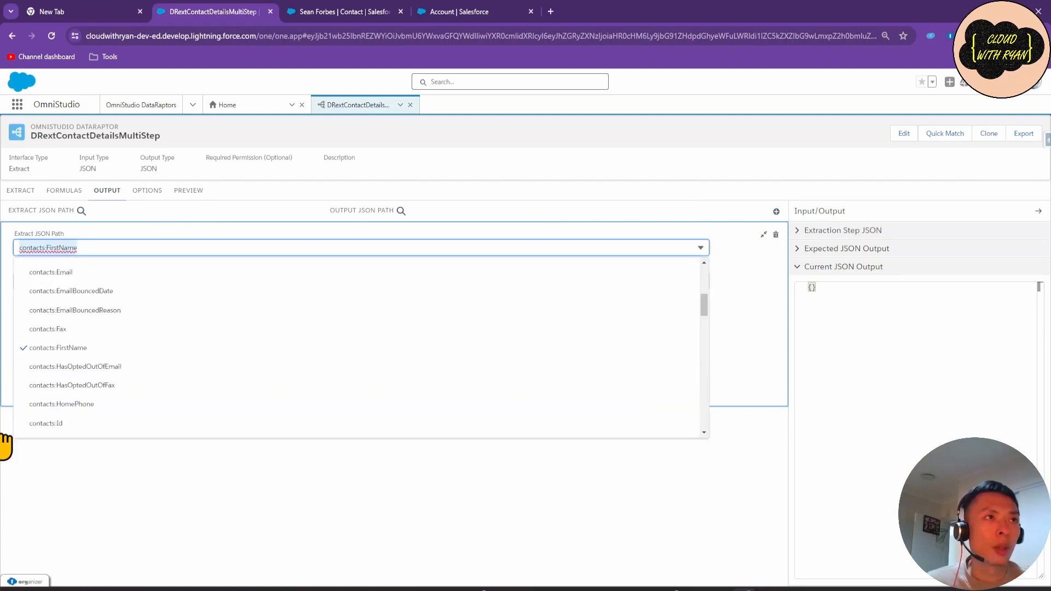
left_click(91, 503)
left_click(64, 282)
key("ctrl+v")
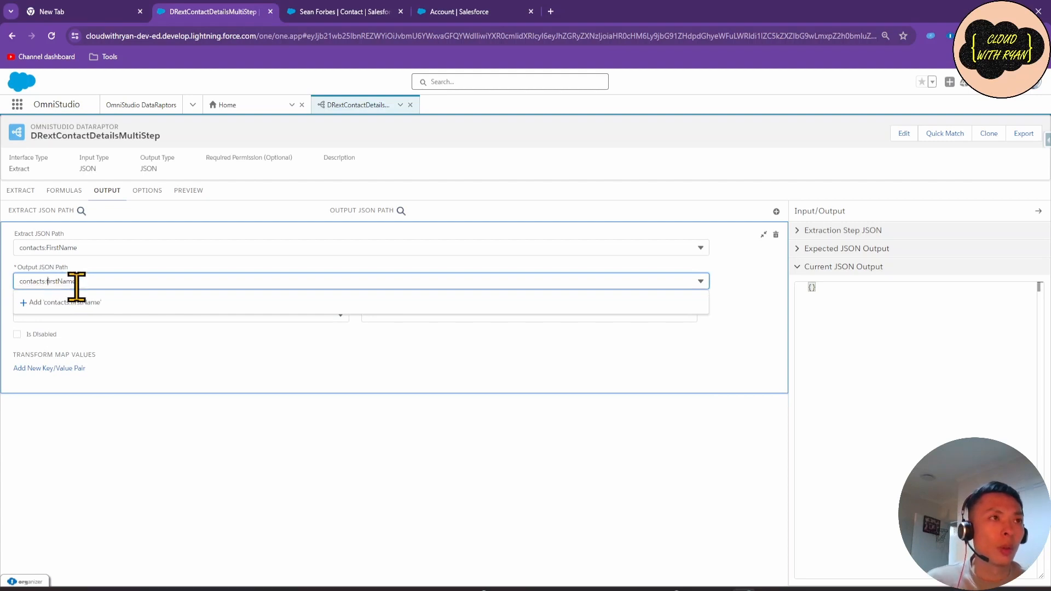
left_click(87, 302)
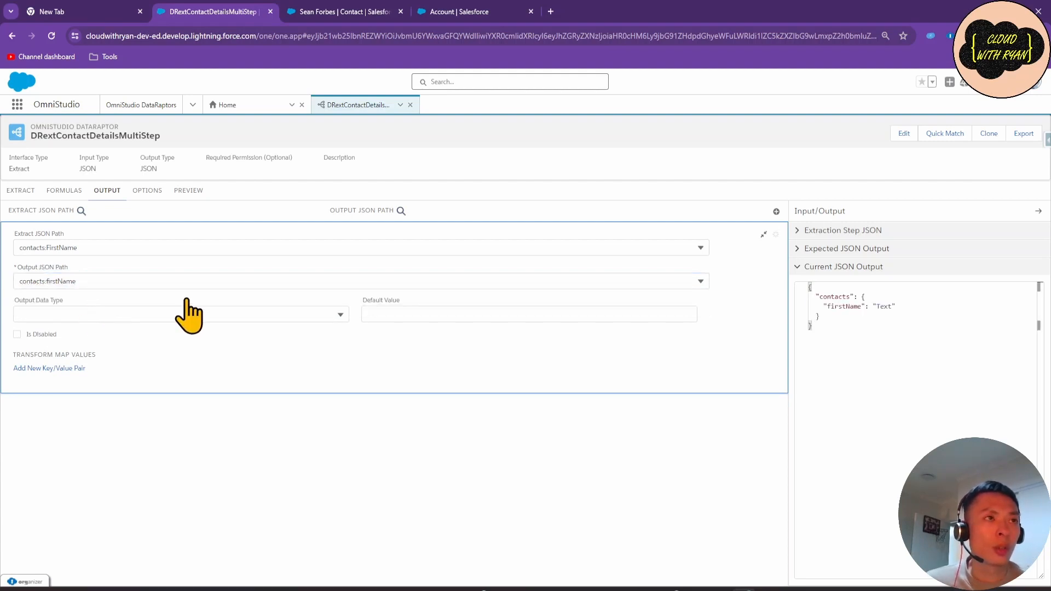
Add an output mapping from the extract path contacts:LastName to the output path contacts:lastName.
left_click(776, 211)
left_click(127, 270)
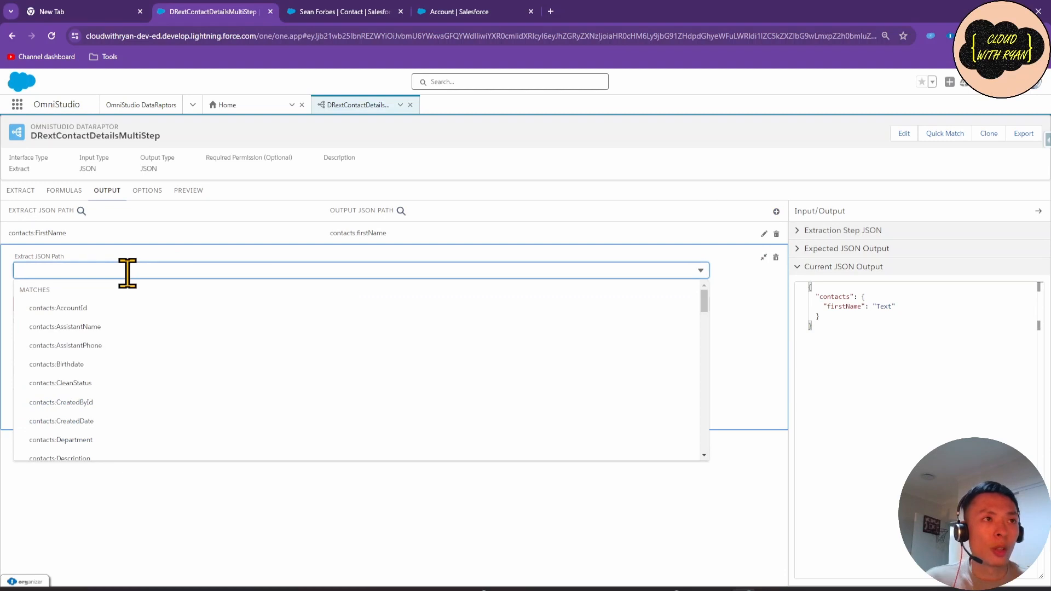
type("lastname")
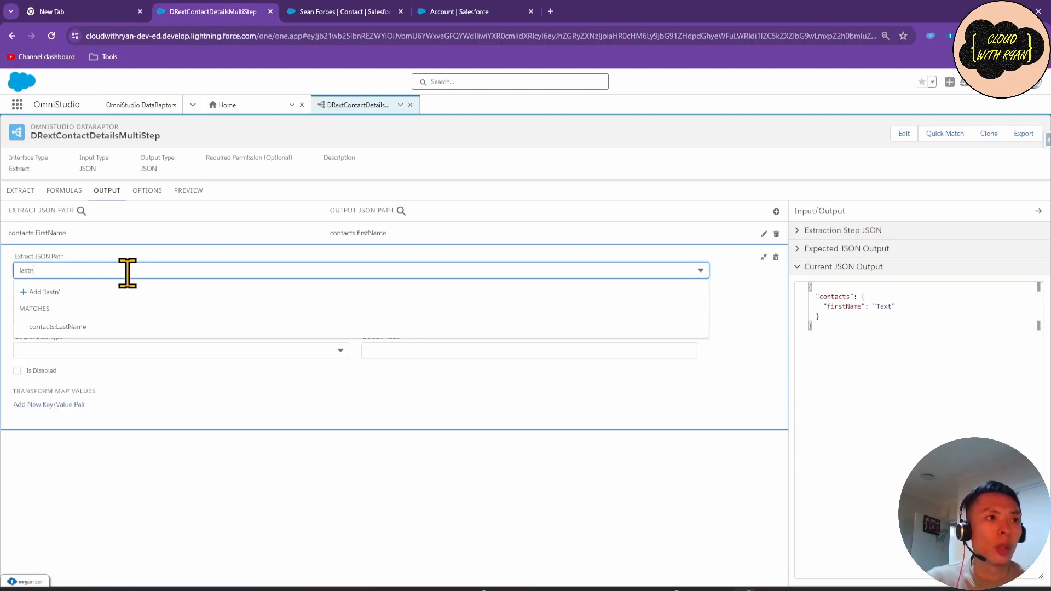
left_click(113, 325)
left_click_drag(95, 271, 20, 270)
key("ctrl+c")
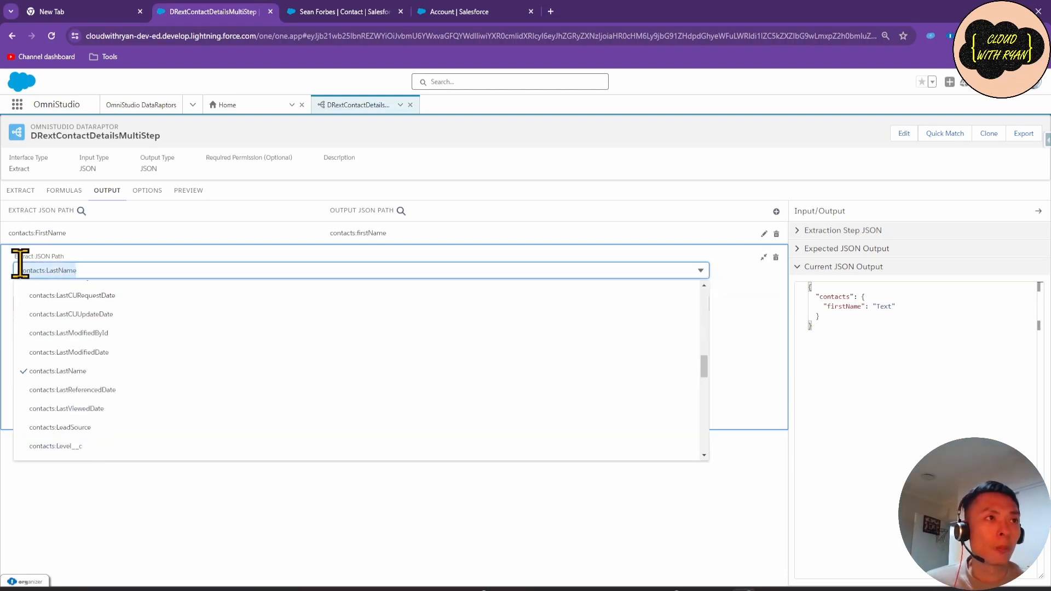
left_click(73, 304)
key("ctrl+v")
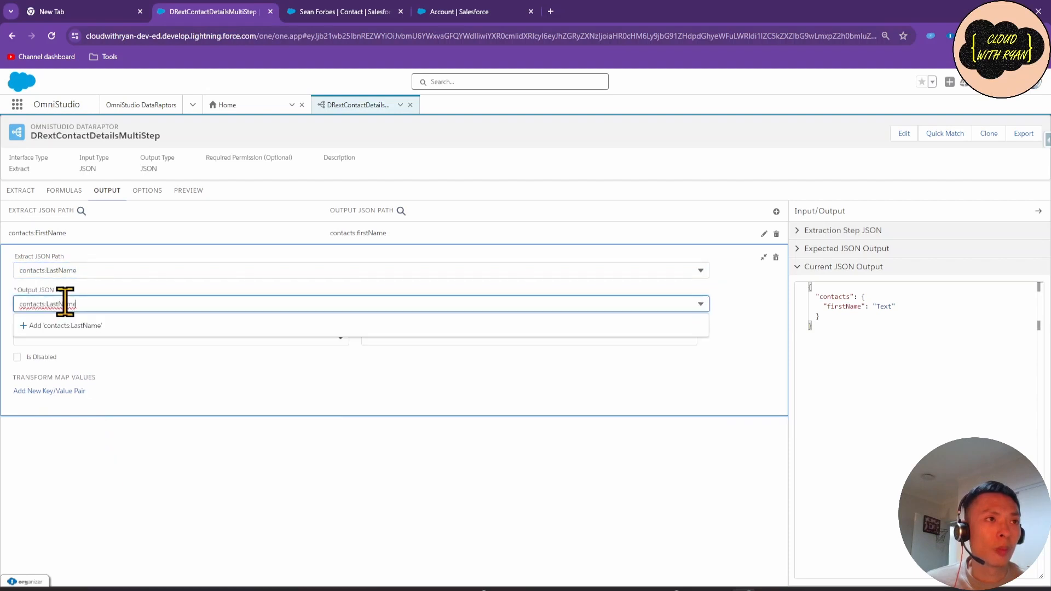
left_click(90, 327)
Execute the DataRaptor preview without input parameters and return to the extract steps.
left_click(183, 191)
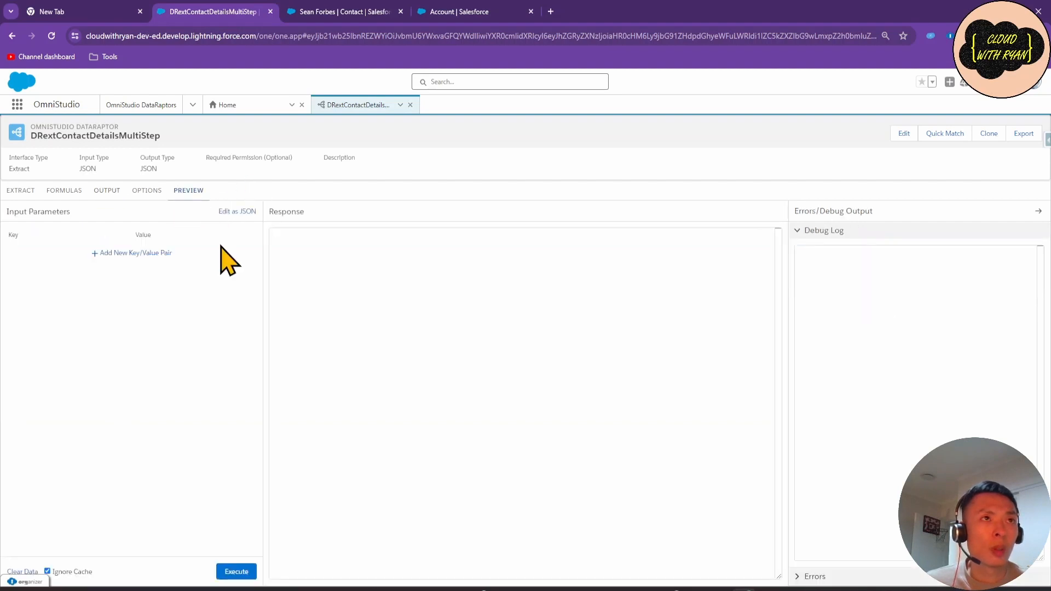
left_click(249, 571)
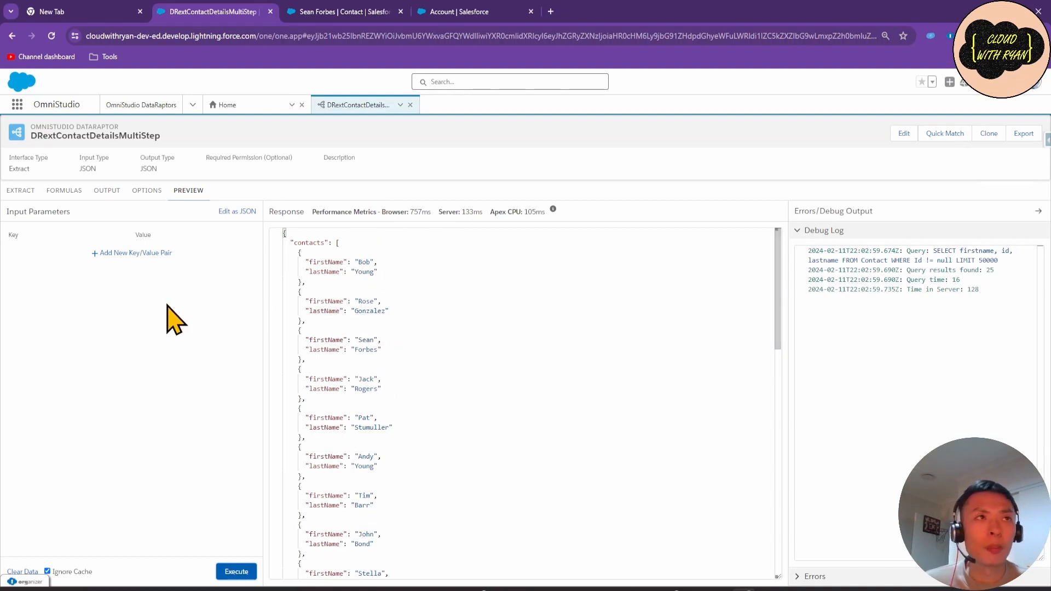
left_click(104, 190)
left_click(21, 192)
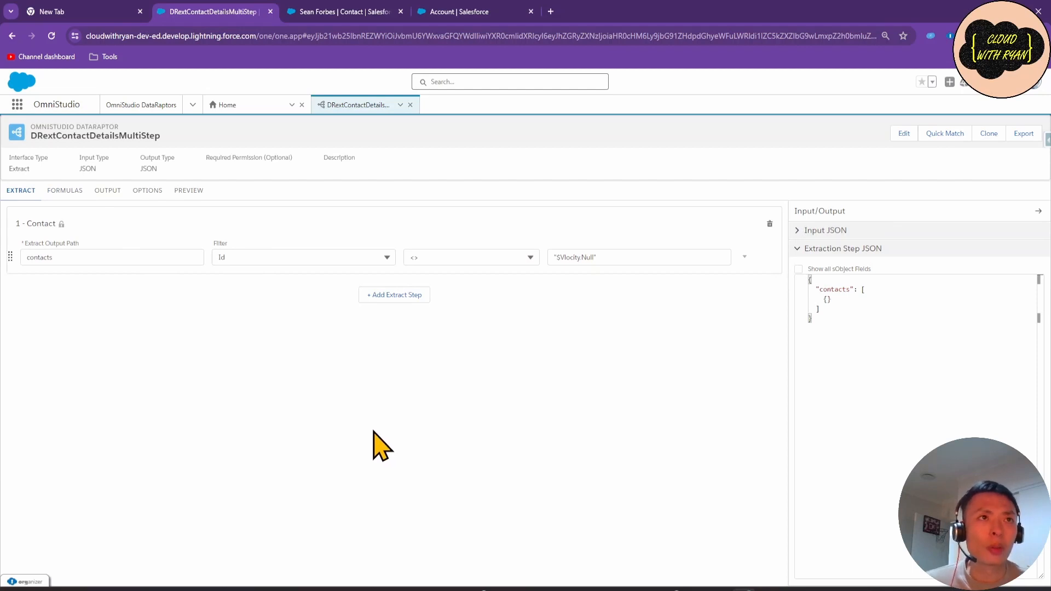
Check the Account Name field on the open contact record, then go back to the DataRaptor.
left_click(332, 12)
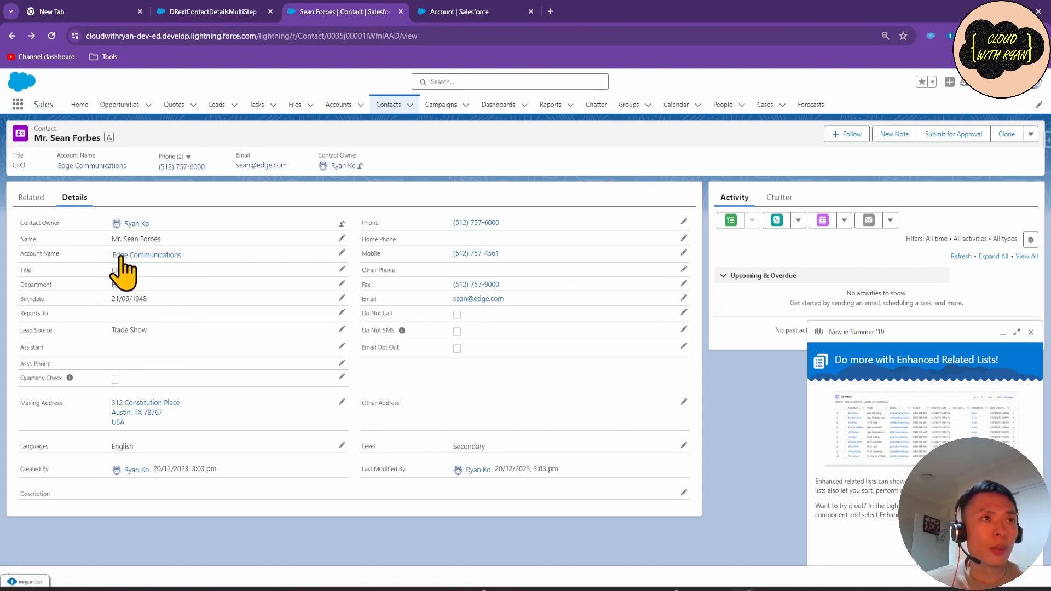
mouse_move(112, 255)
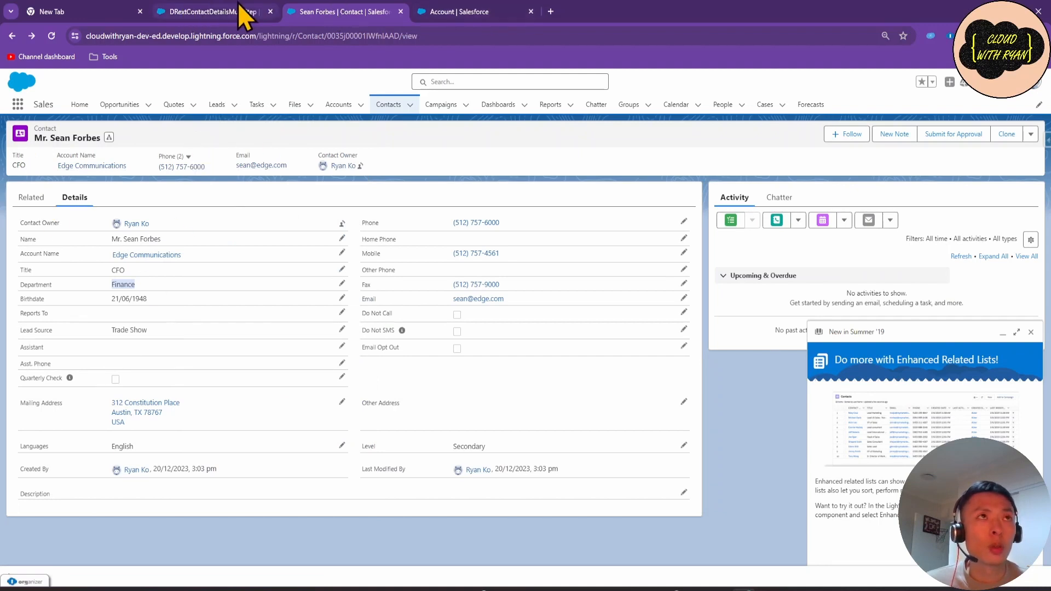
left_click(193, 6)
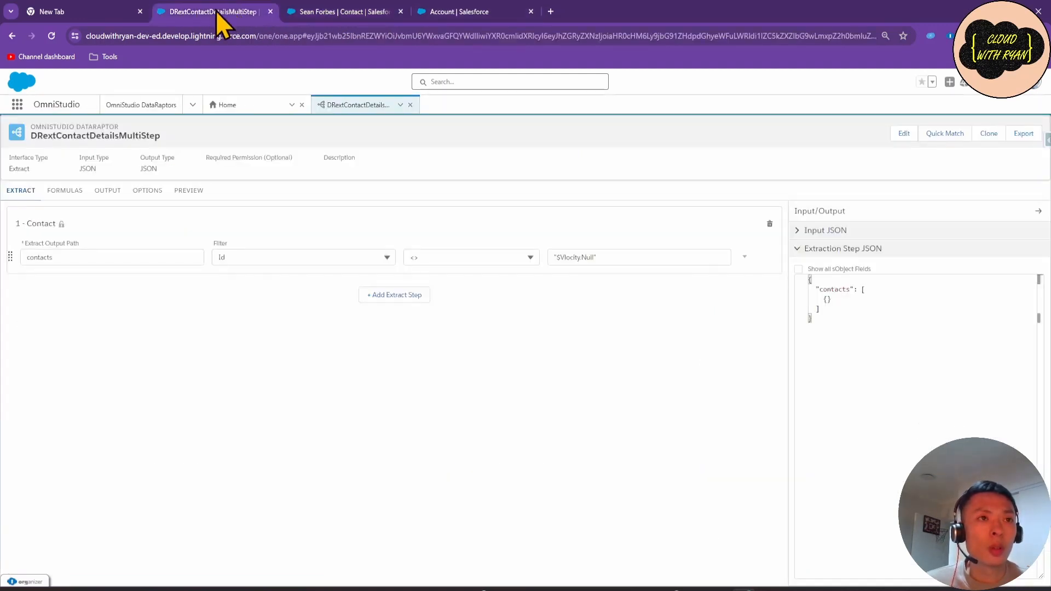
Add a second extract step on the Account object with accounts as its extract output path and Id as its filter field.
left_click(384, 294)
left_click(96, 297)
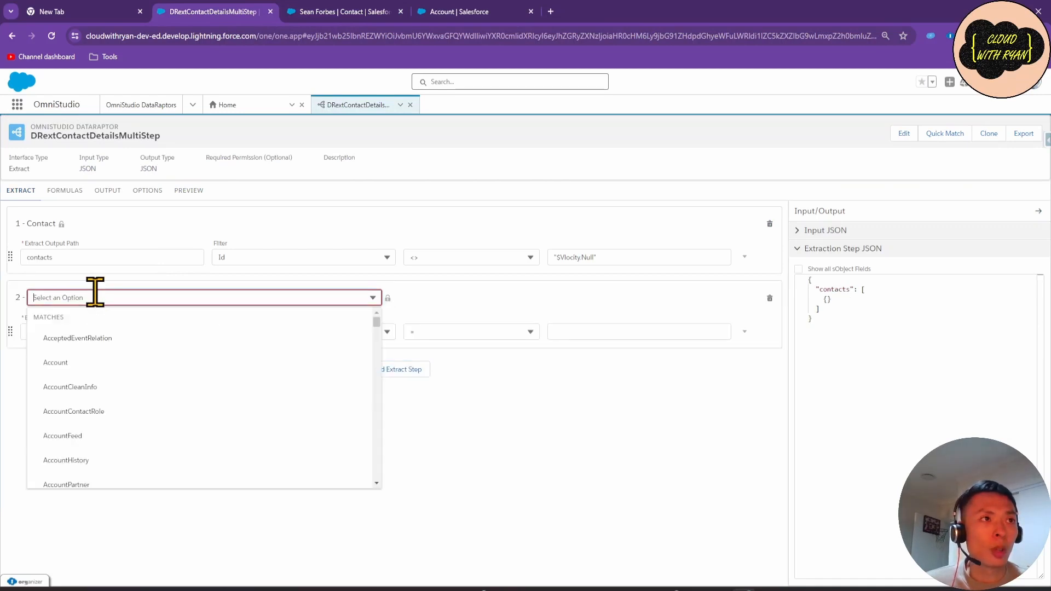
left_click(75, 365)
left_click(43, 330)
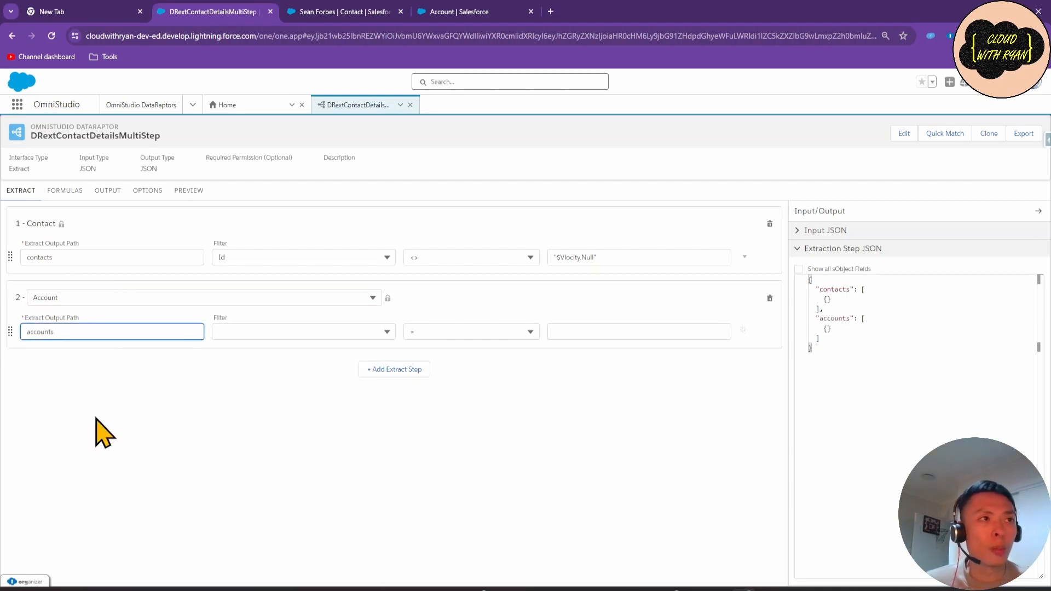
left_click(261, 332)
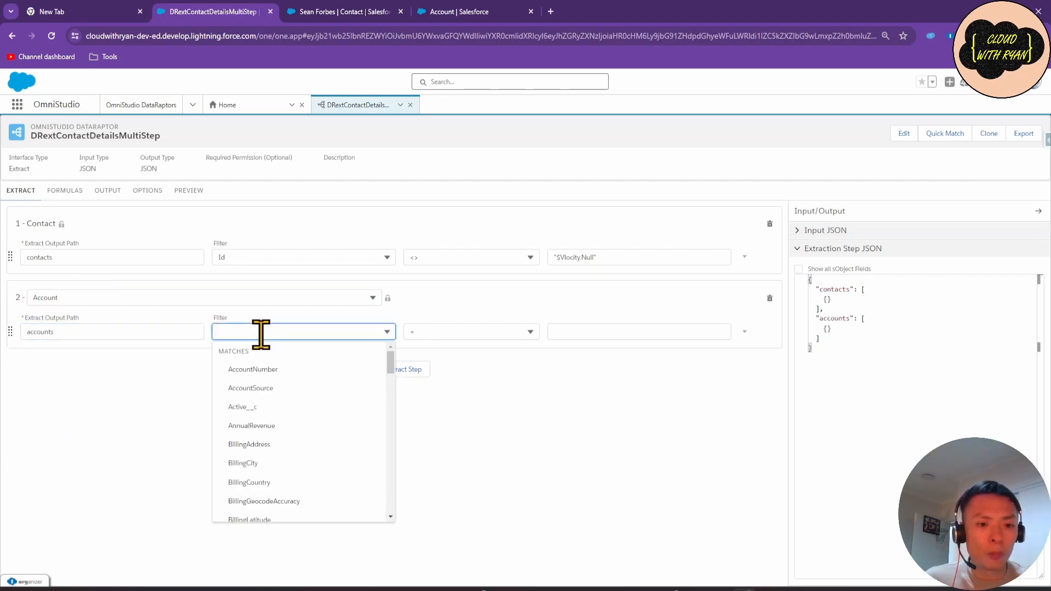
type("Id")
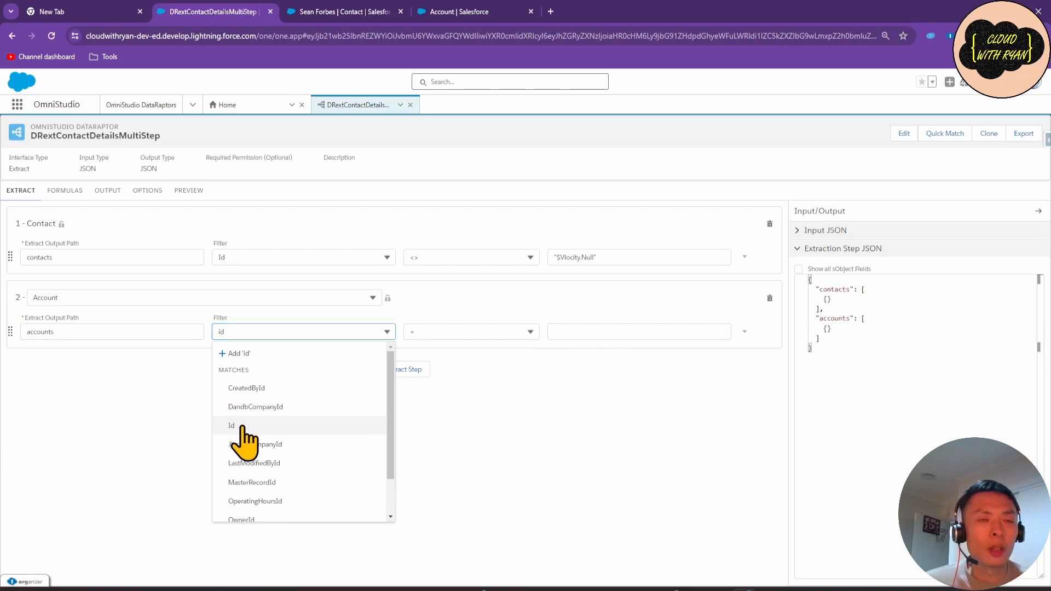
left_click(245, 425)
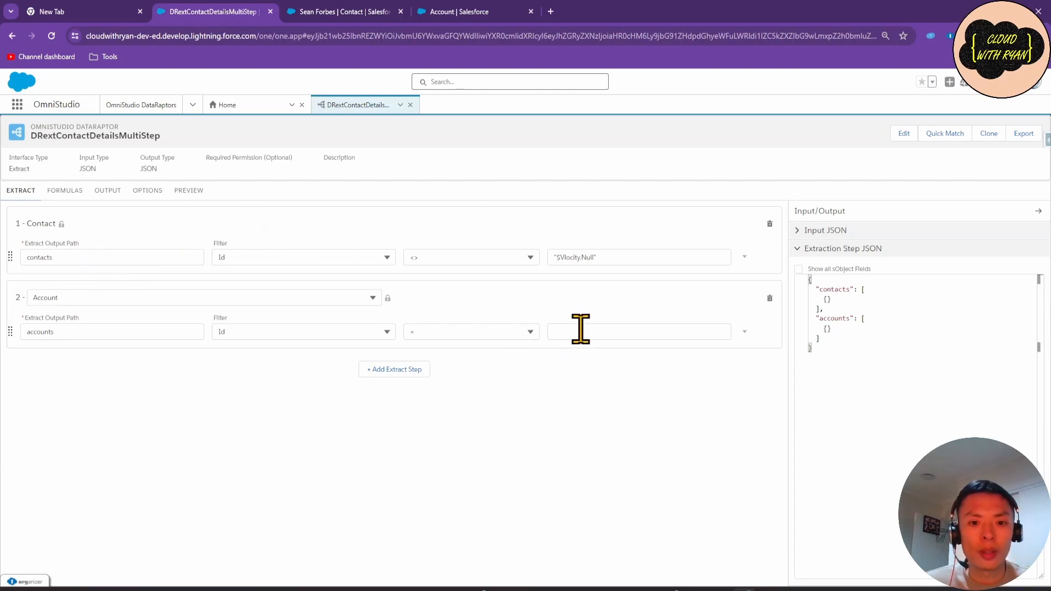
Find the Contact object in Object Manager and view its fields and relationships.
left_click(356, 12)
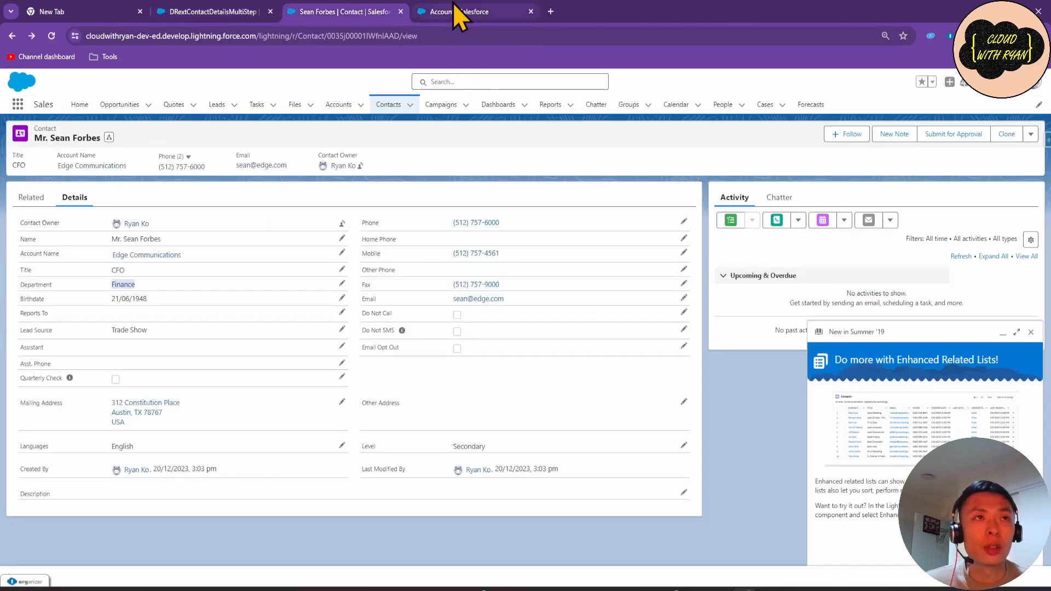
left_click(433, 12)
left_click(122, 105)
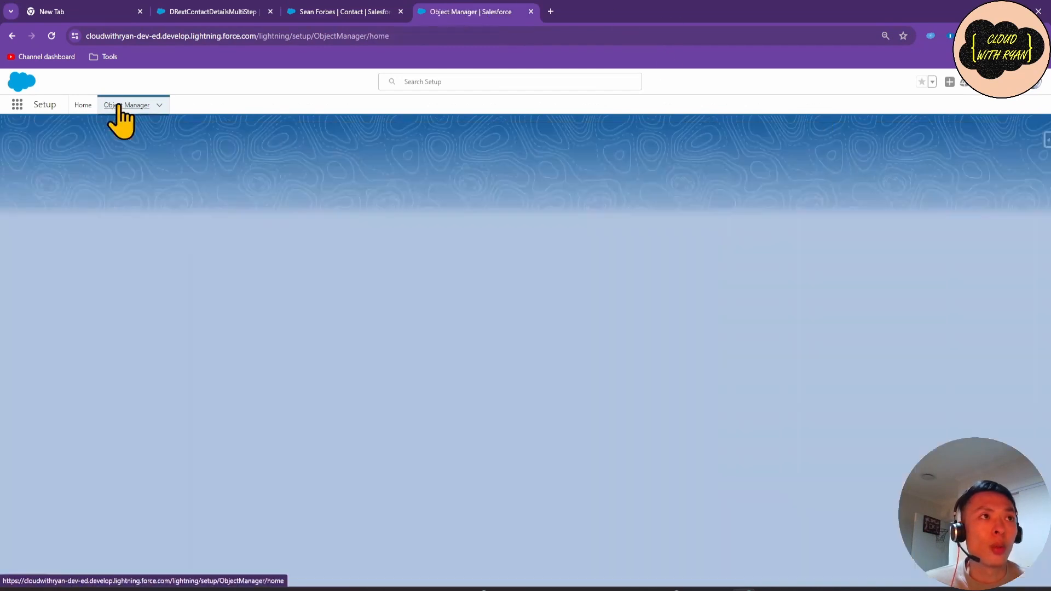
left_click(874, 135)
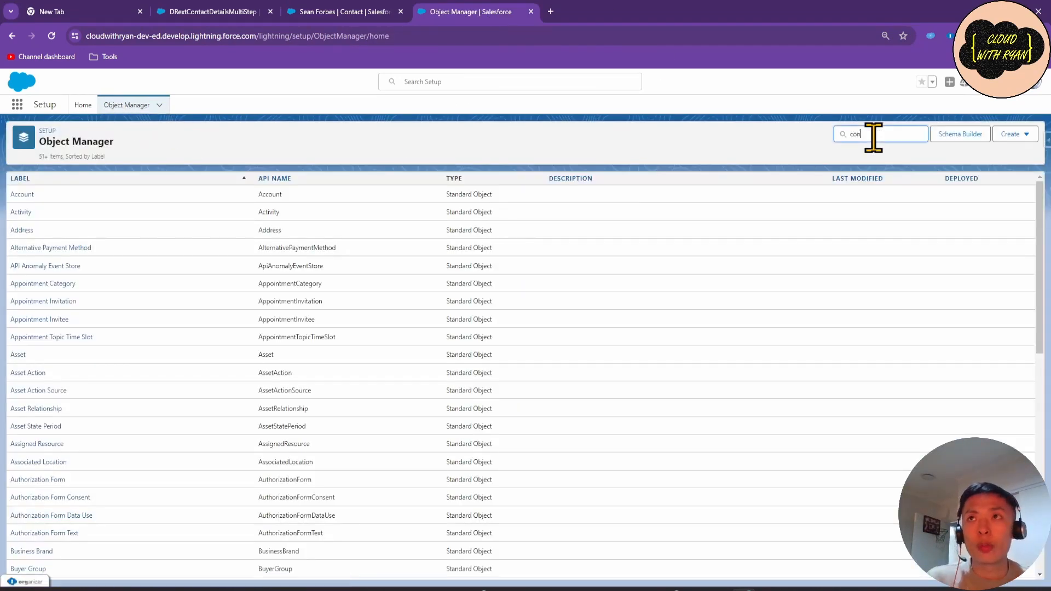
type("contact")
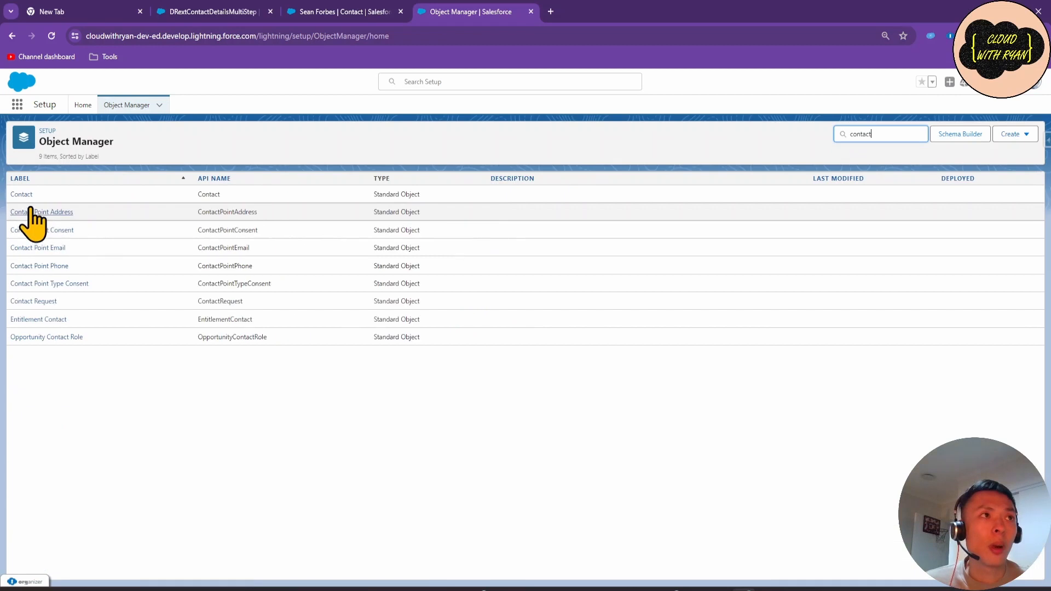
left_click(31, 197)
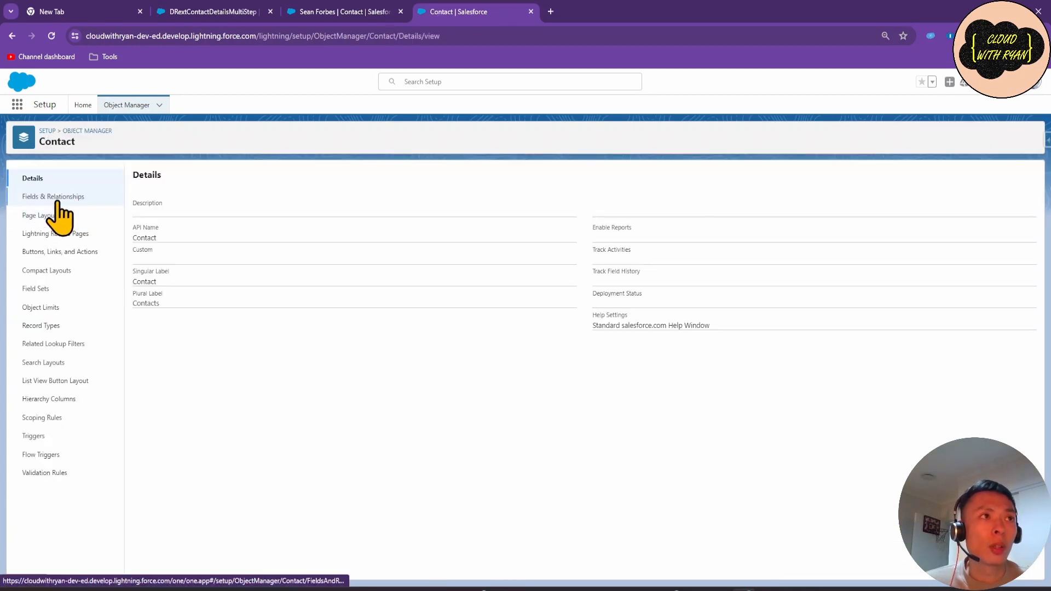
left_click(58, 200)
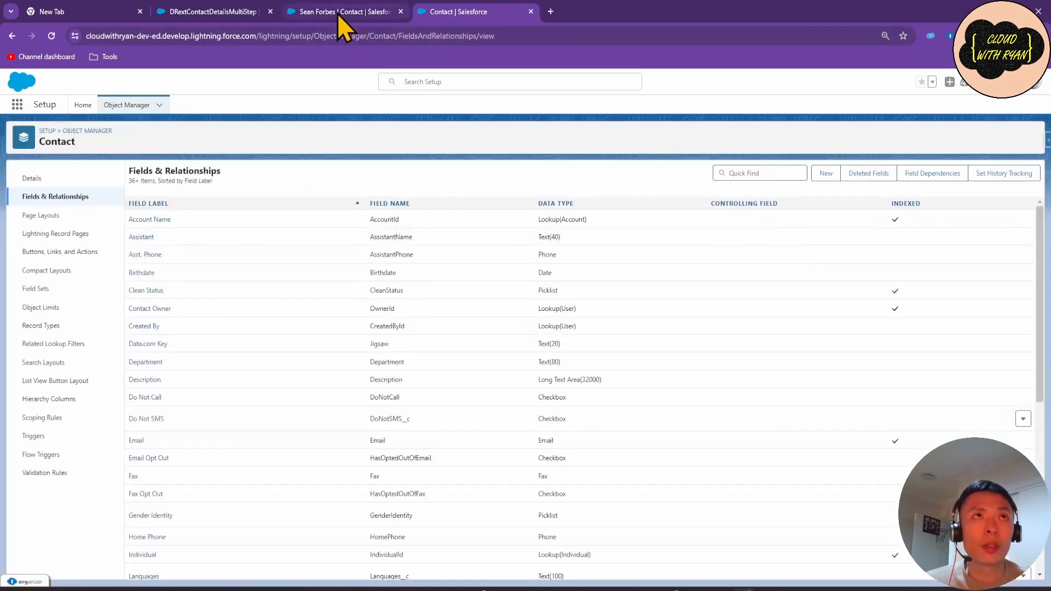
Compare the contact record's Account Name with the field name of that lookup on the Contact object, then return to the DataRaptor.
left_click(337, 13)
left_click_drag(111, 255, 180, 255)
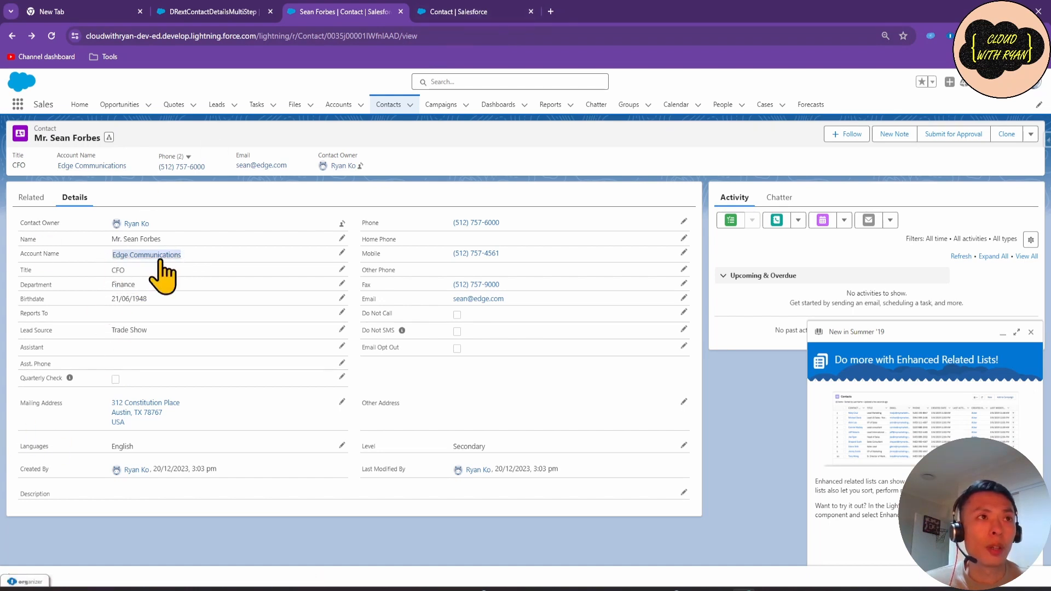
left_click(493, 12)
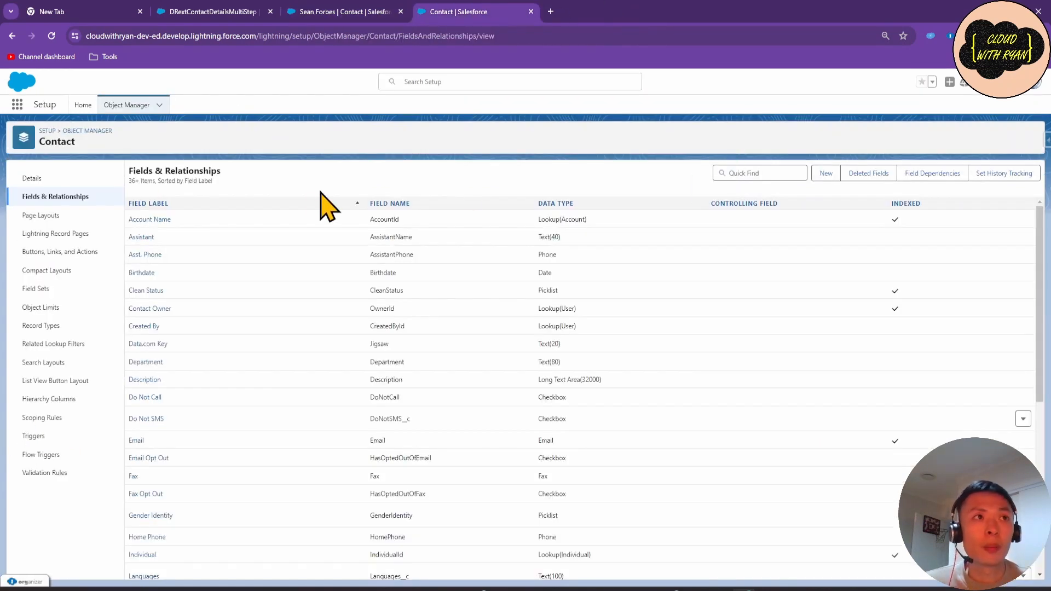
double_click(397, 219)
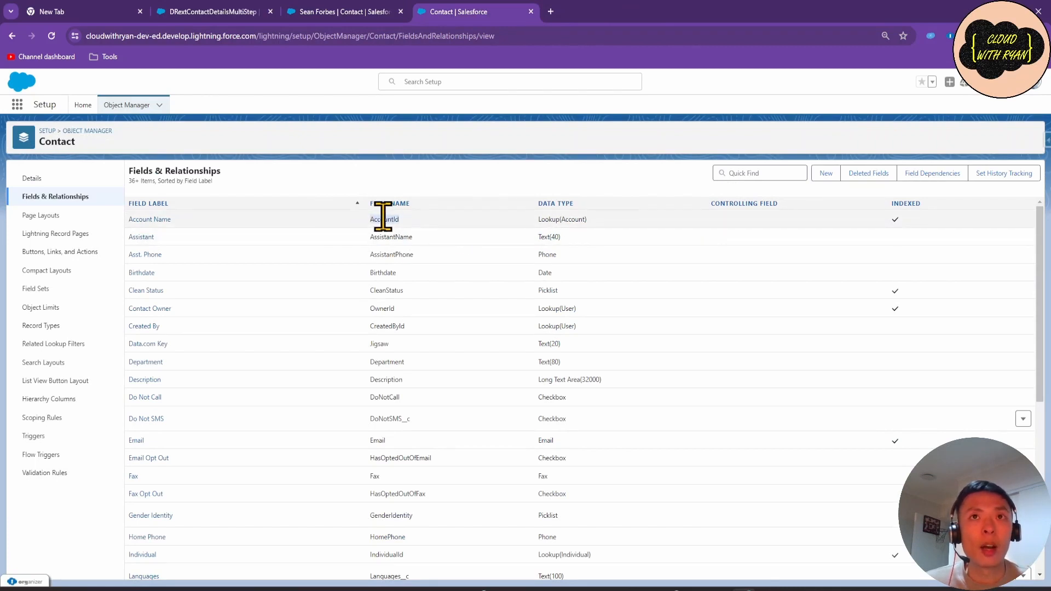
left_click(260, 12)
left_click(115, 9)
left_click(247, 11)
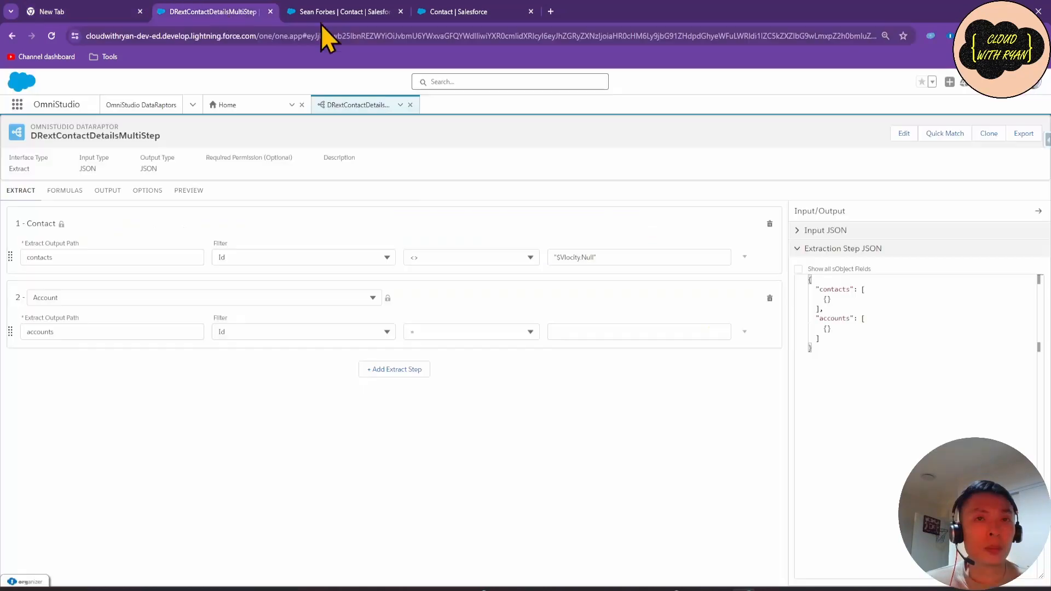
Set the Account extract step's Id filter value to contacts:AccountId and review the contacts node in the extraction step JSON.
left_click(581, 331)
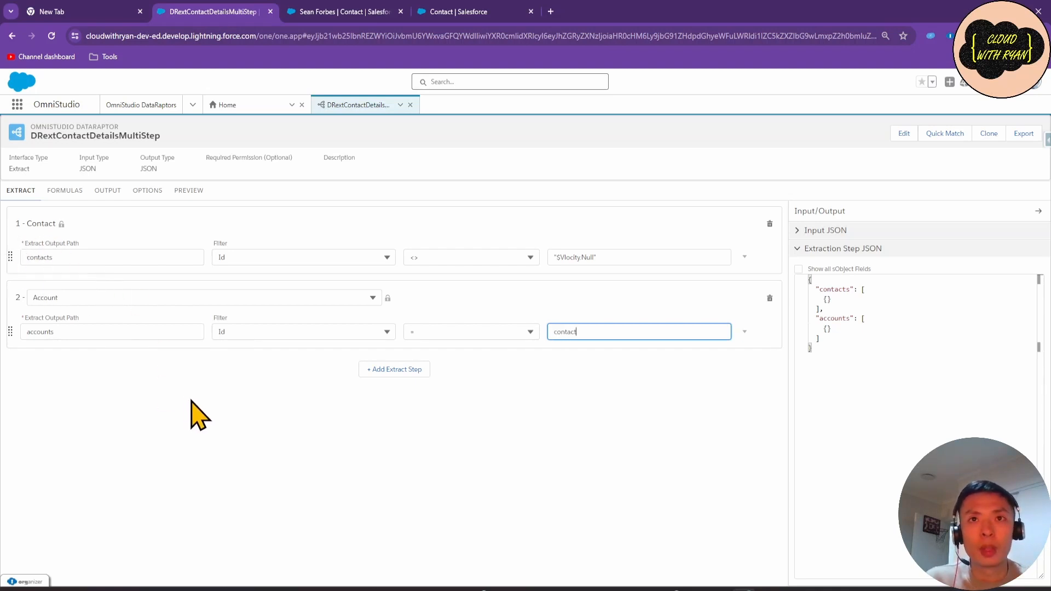
type(":AccountId")
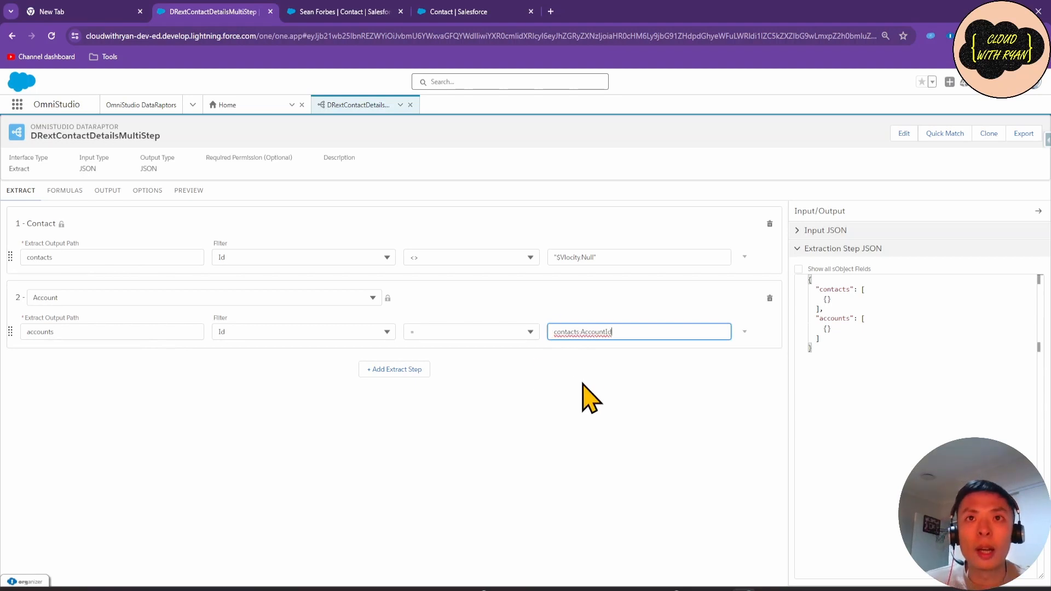
left_click(588, 392)
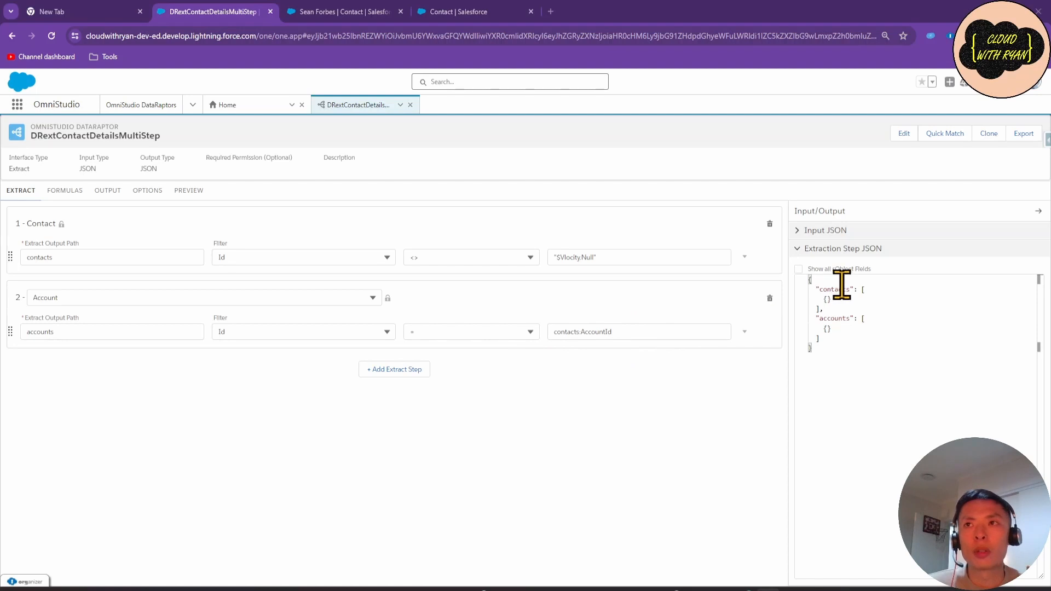
left_click_drag(822, 291, 858, 290)
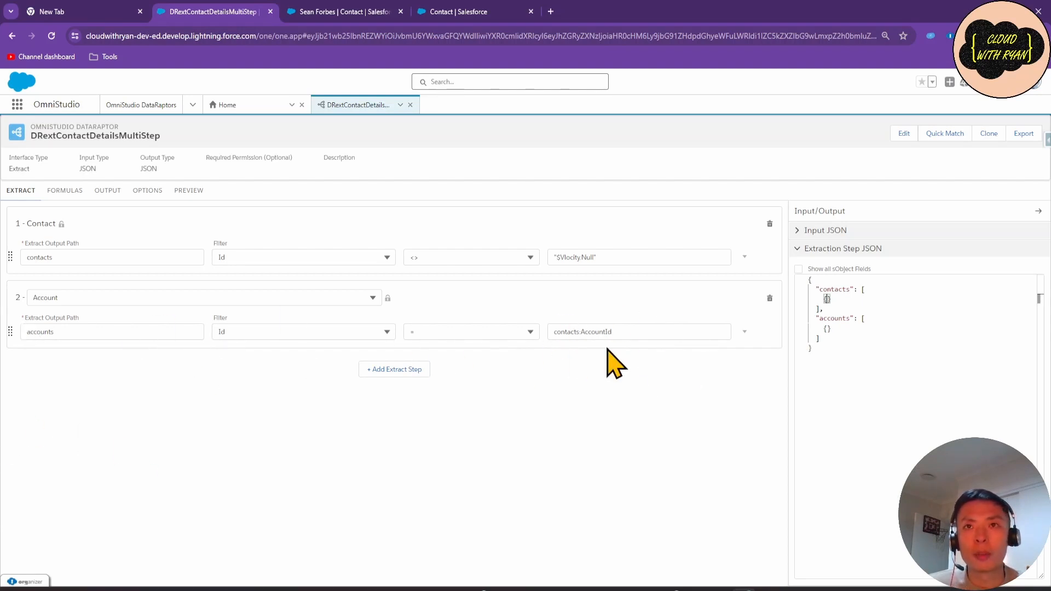
left_click(829, 300)
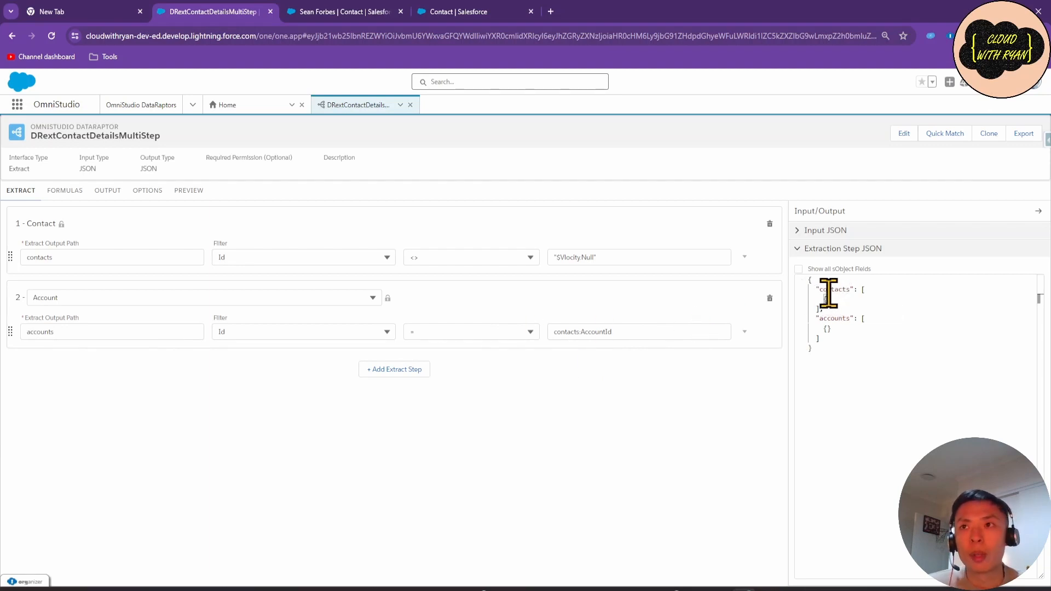
left_click_drag(820, 290, 855, 290)
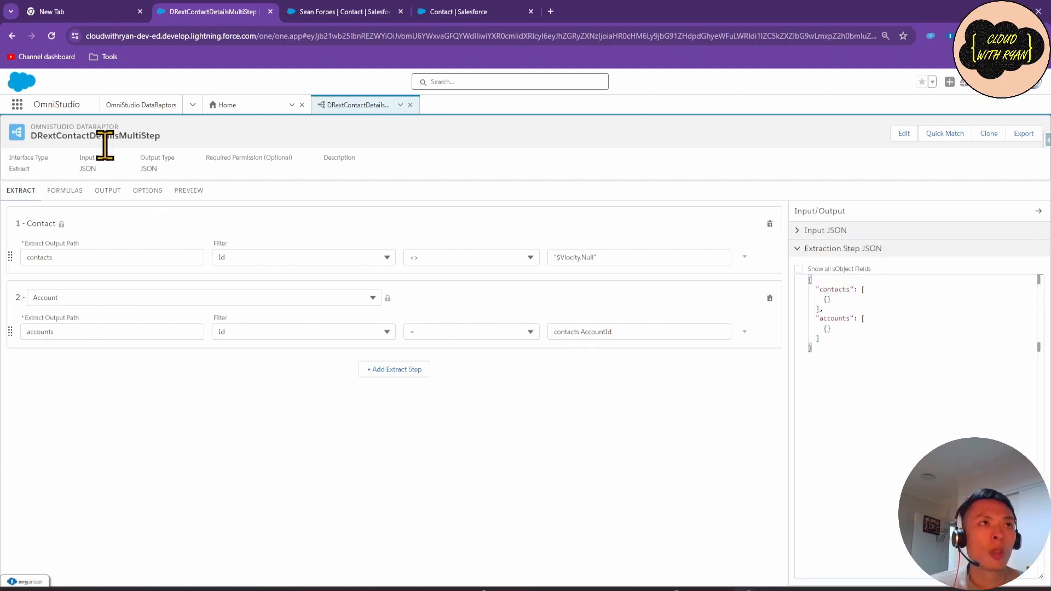
Add an output mapping from accounts:AccountNumber to the output JSON path accounts:accountNumber.
left_click(108, 192)
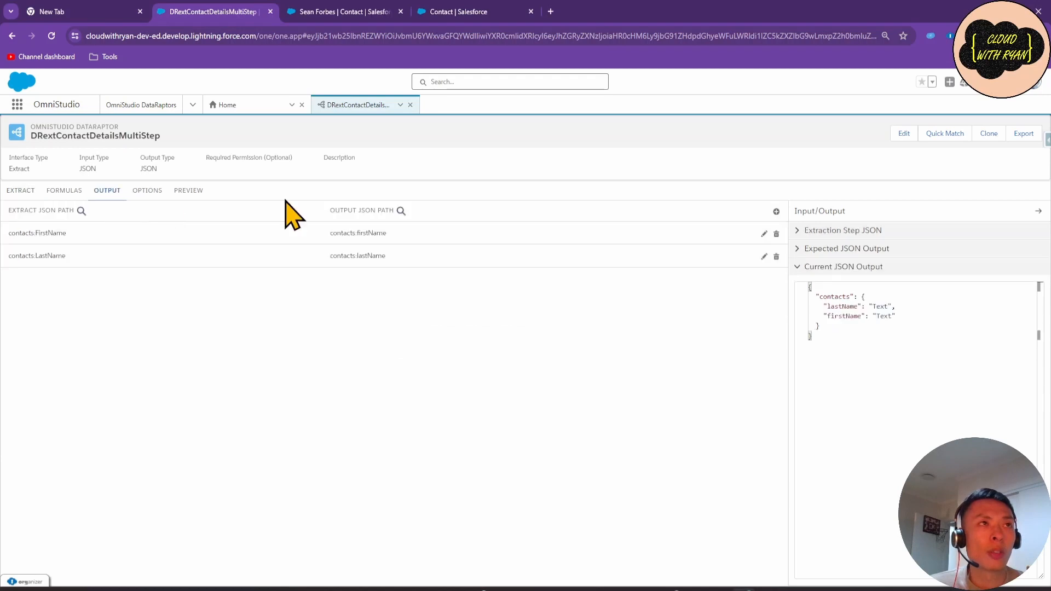
left_click(776, 211)
left_click(104, 294)
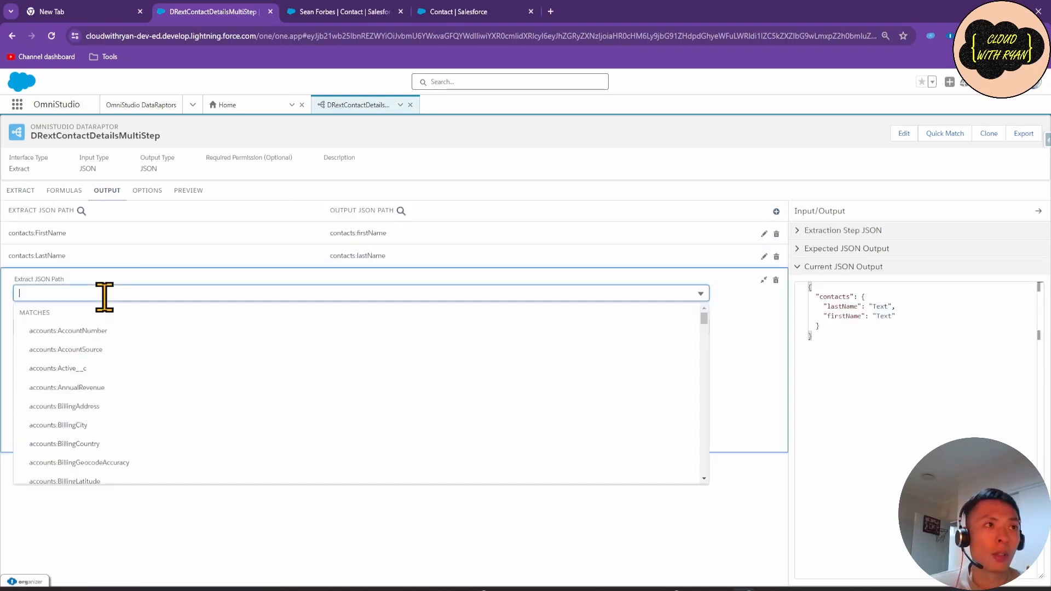
type("account")
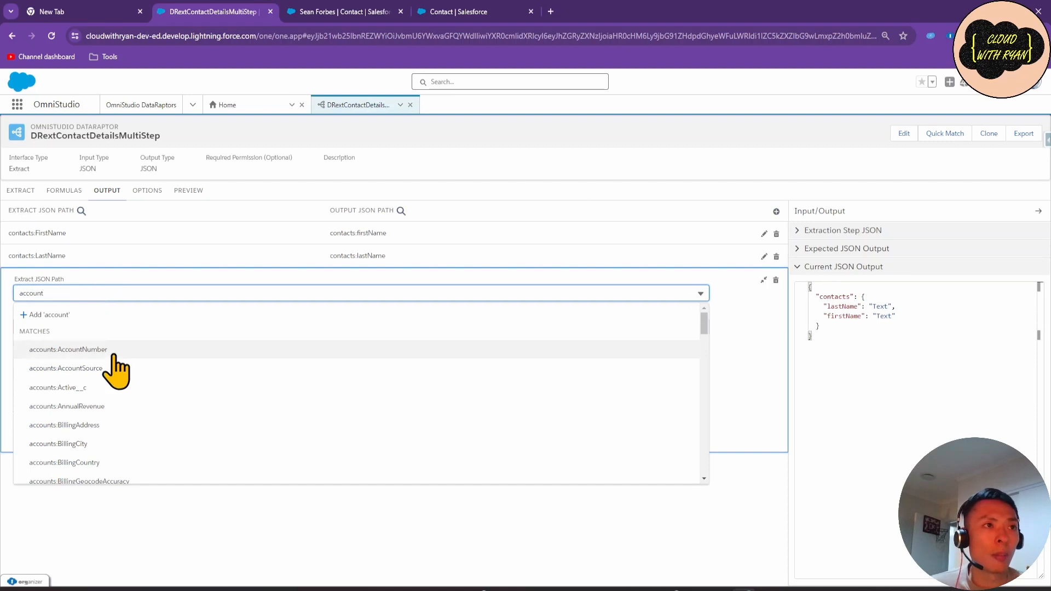
left_click(104, 350)
left_click(99, 249)
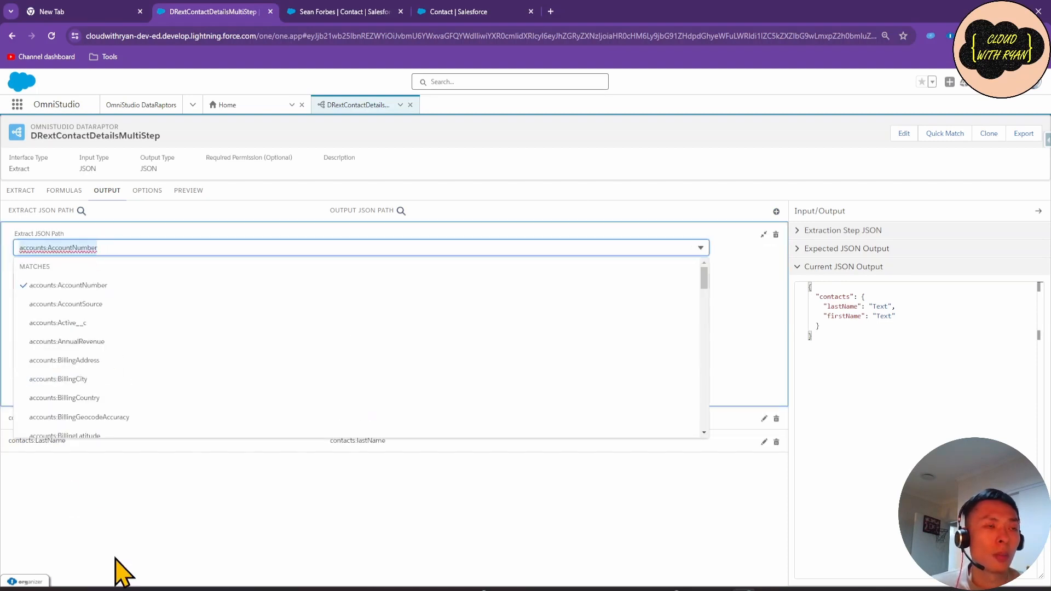
key("ctrl+c")
left_click(75, 281)
key("ctrl+v")
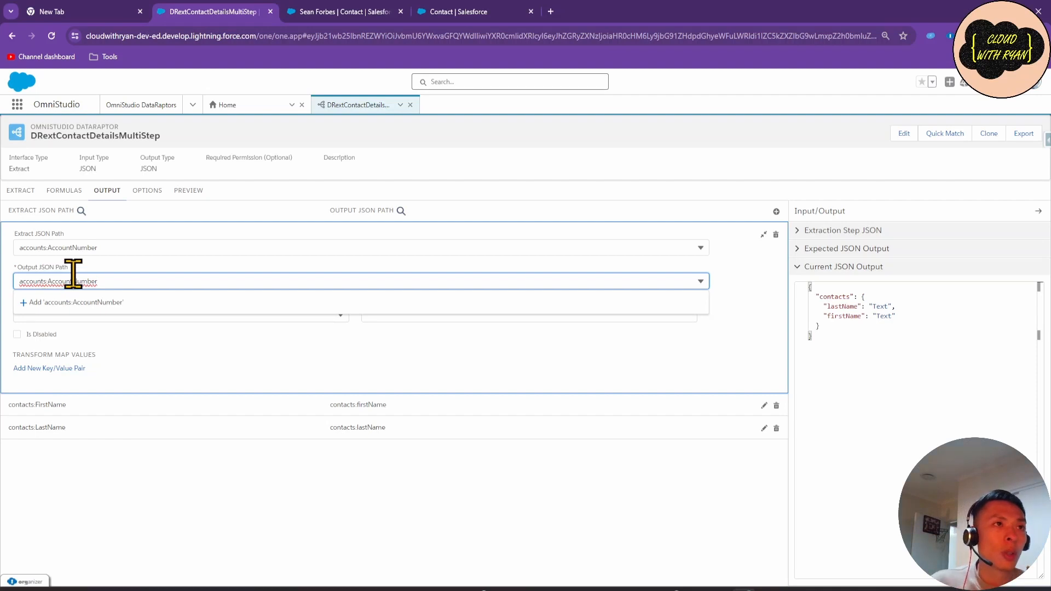
left_click(77, 304)
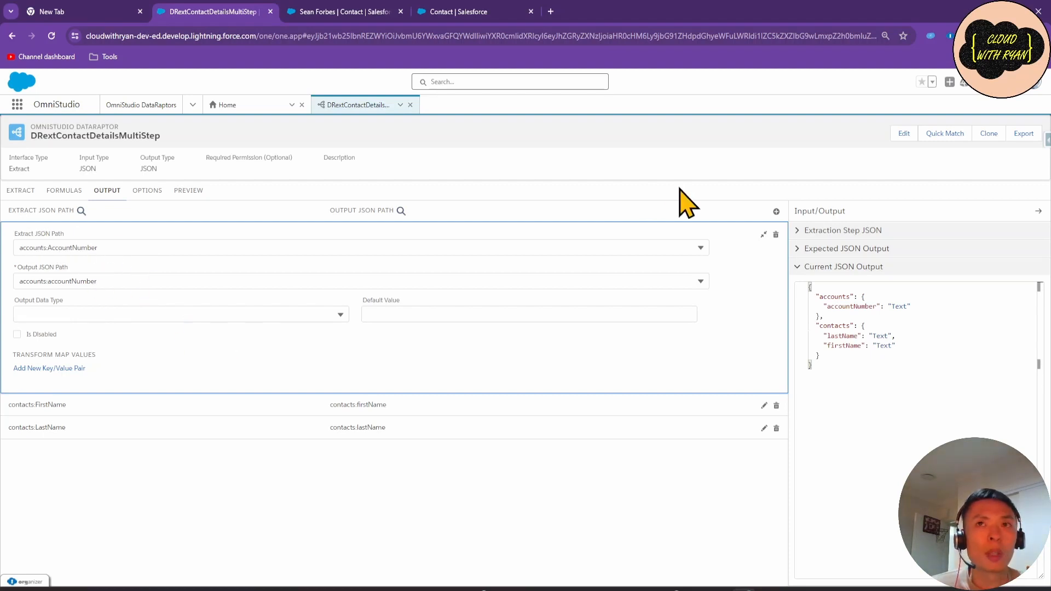
Add an output mapping from accounts:Name to the output JSON path accounts:name.
left_click(776, 212)
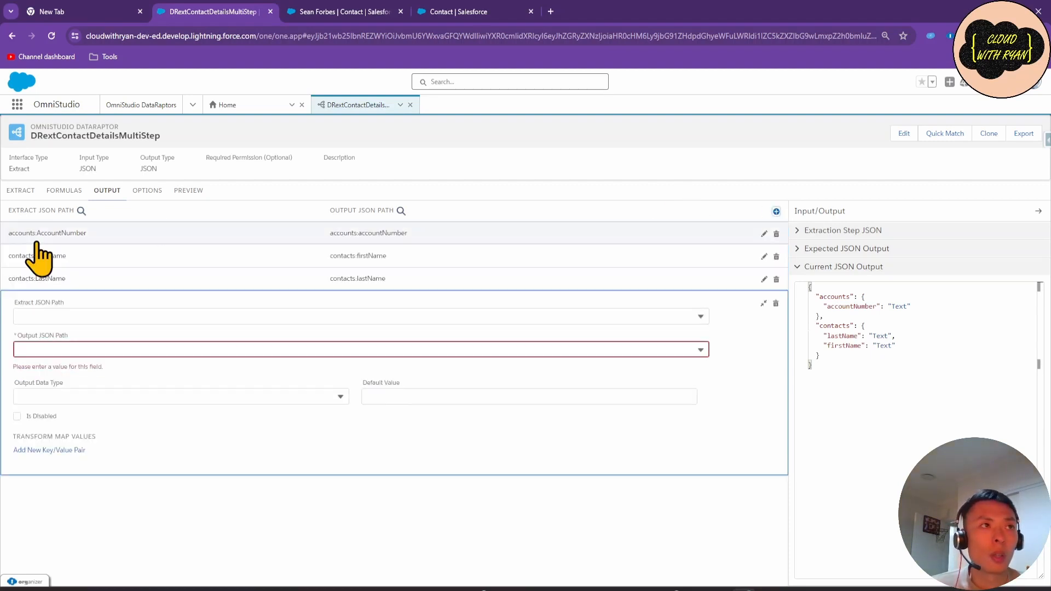
left_click(77, 317)
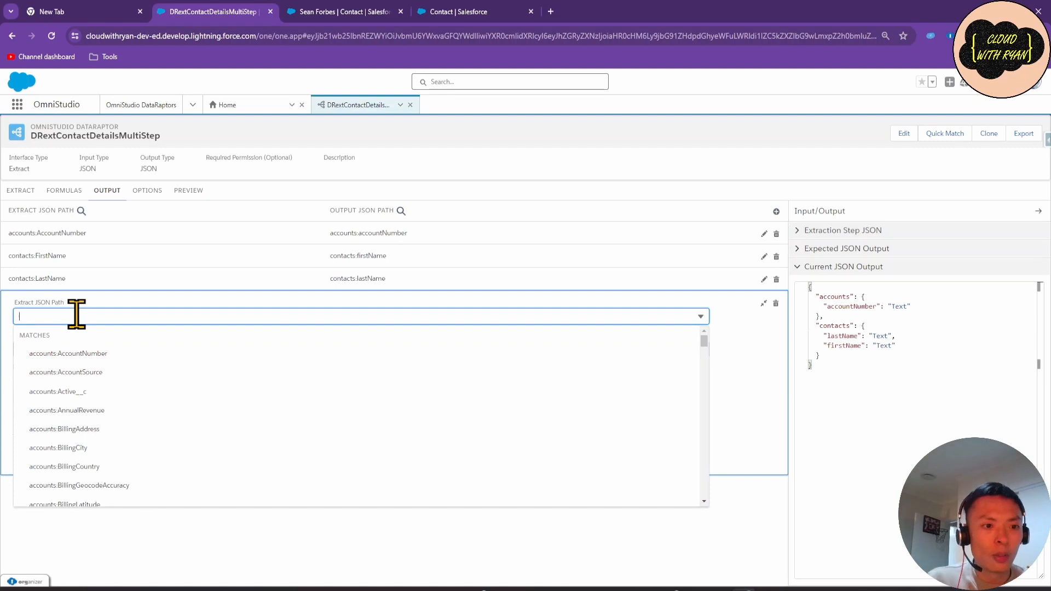
type("name")
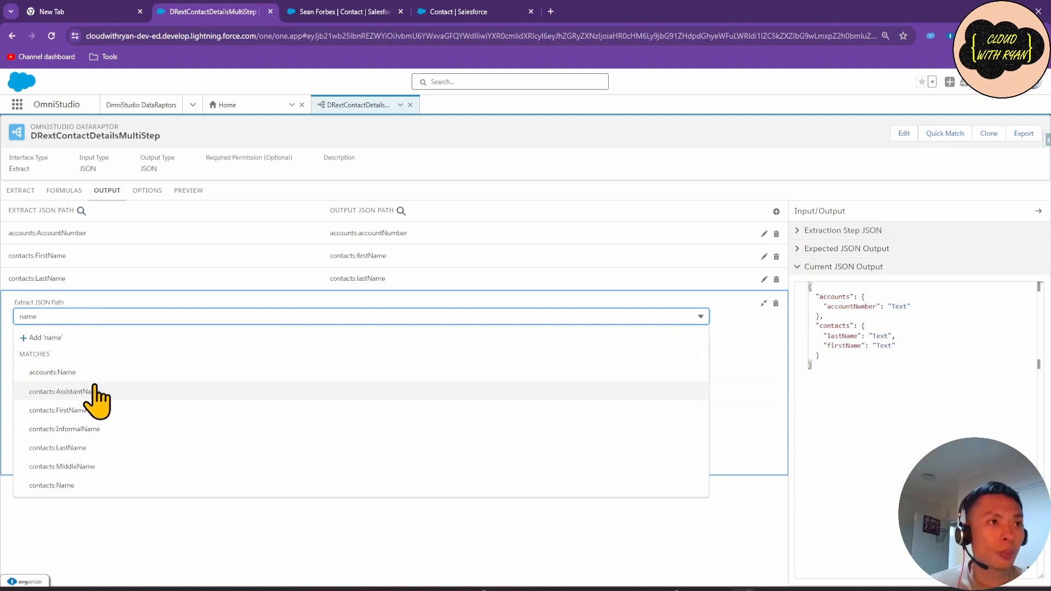
left_click(79, 372)
left_click(77, 302)
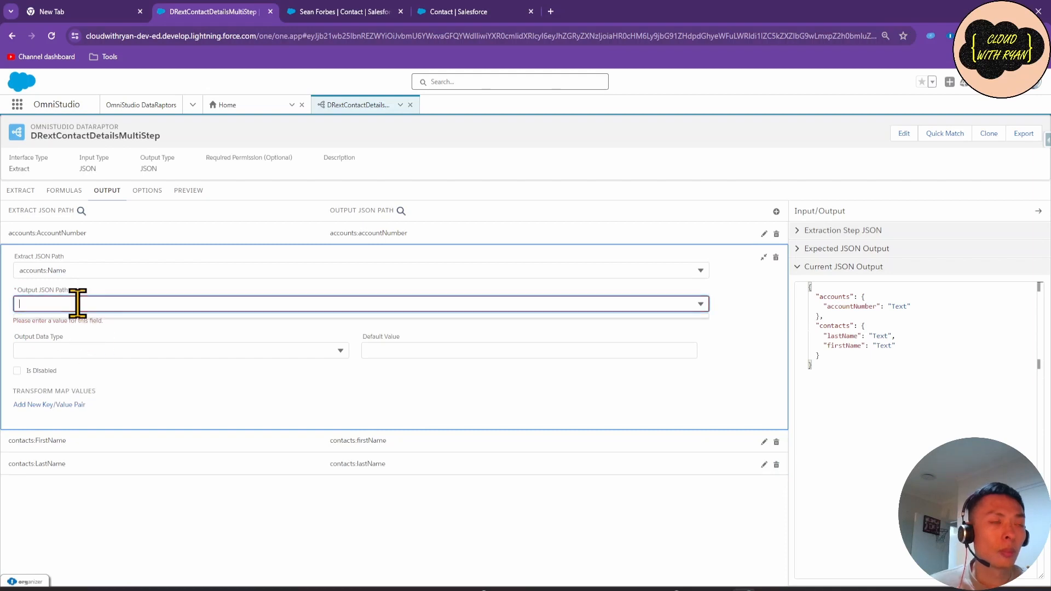
left_click_drag(78, 271, 26, 279)
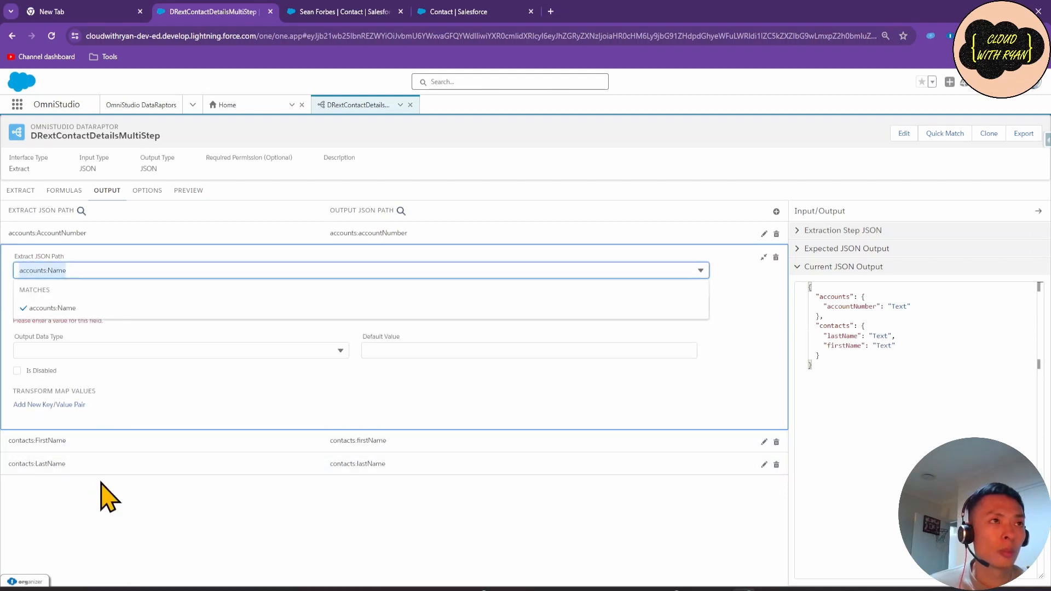
left_click(96, 503)
left_click(80, 308)
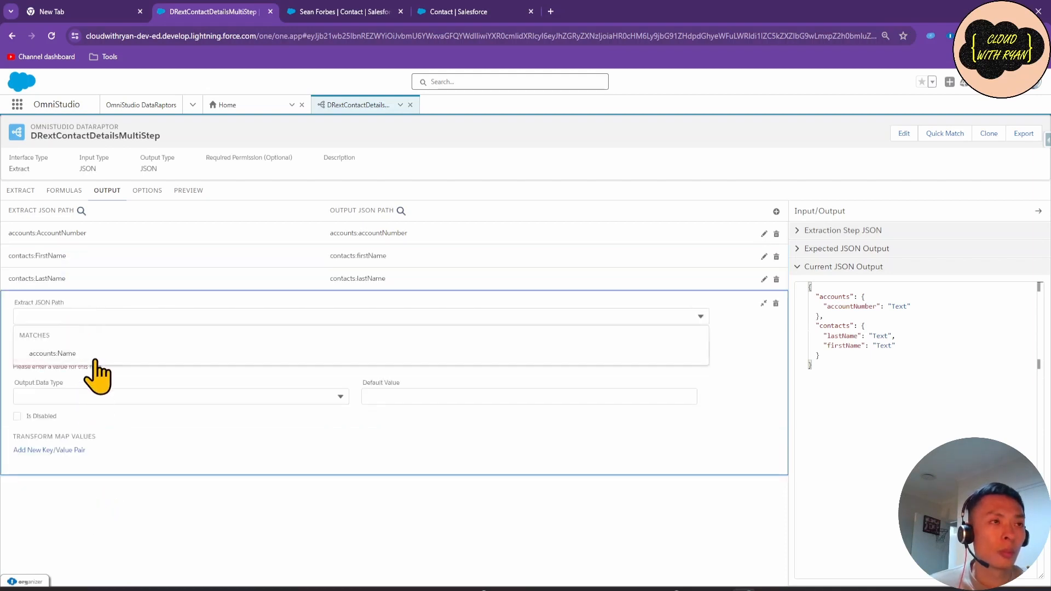
left_click(72, 355)
left_click(75, 303)
key("ctrl+v")
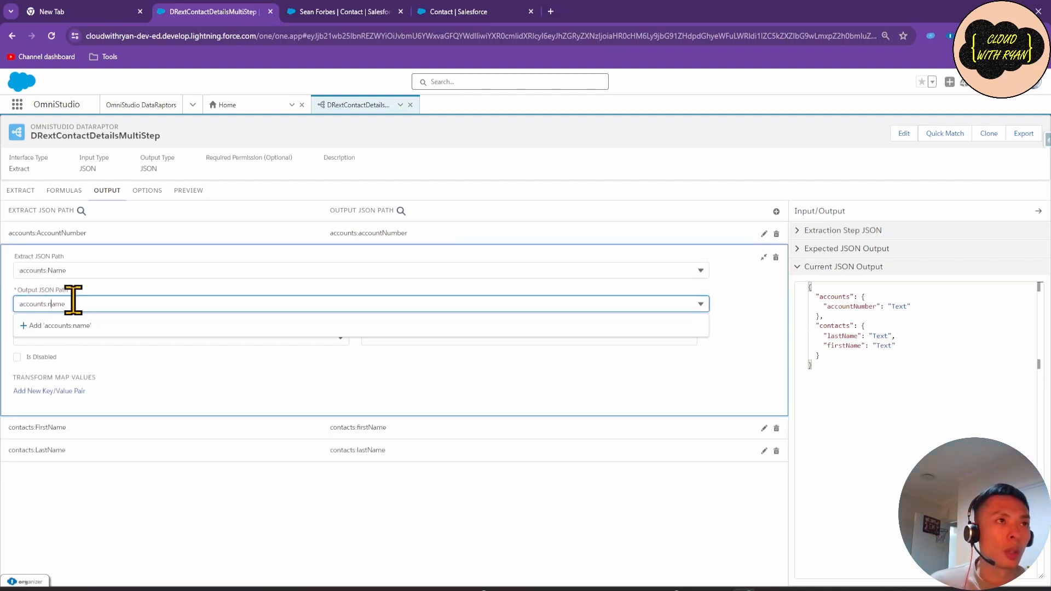
left_click(72, 327)
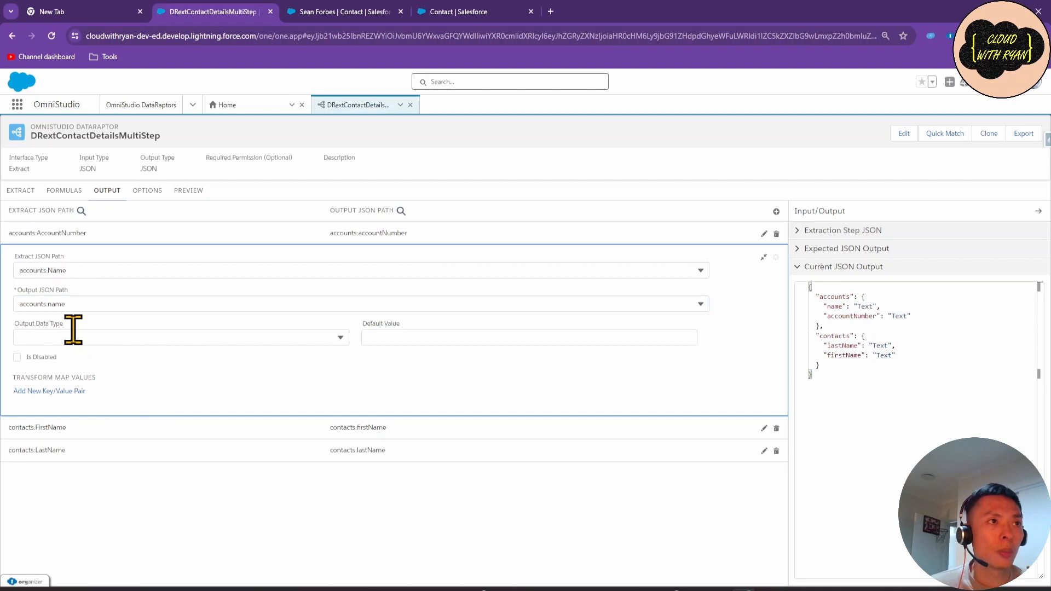
Execute the DataRaptor preview and examine the contacts and accounts lists in the response.
left_click(186, 191)
left_click(236, 571)
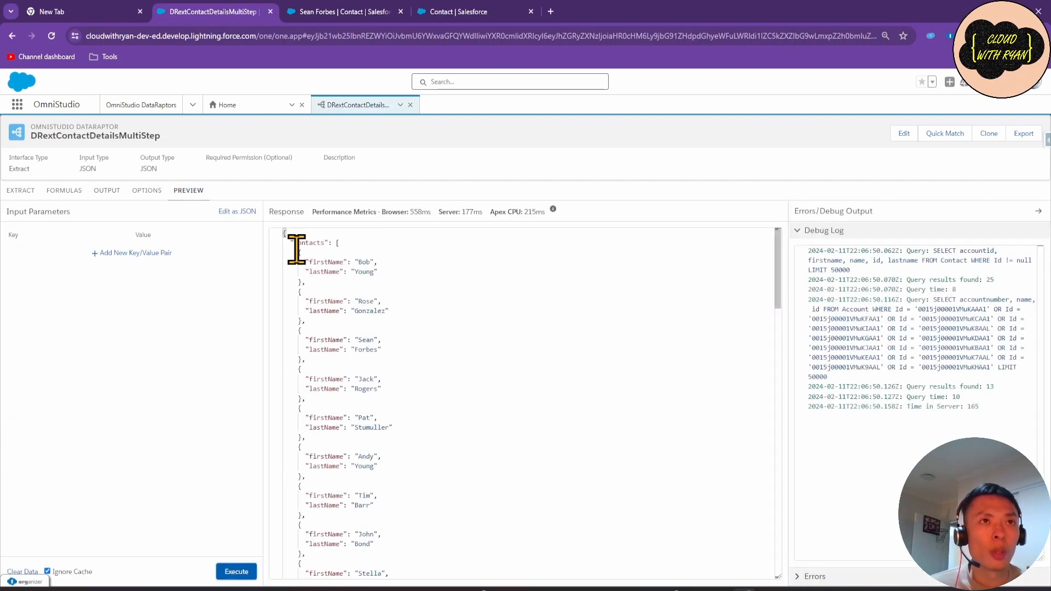
left_click_drag(296, 250, 400, 504)
scroll(393, 500, "down", 3)
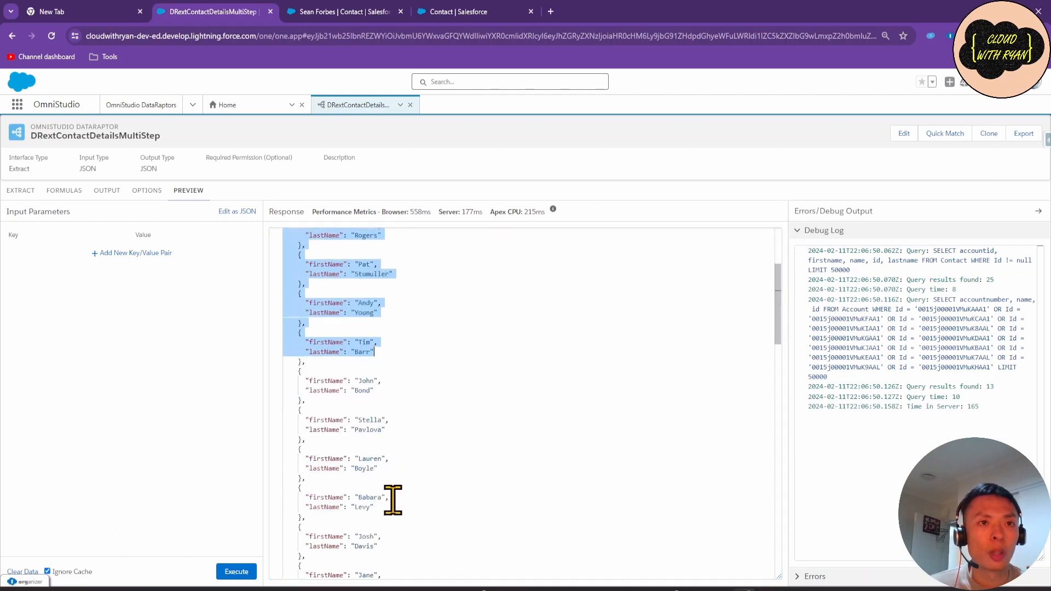
scroll(393, 499, "down", 10)
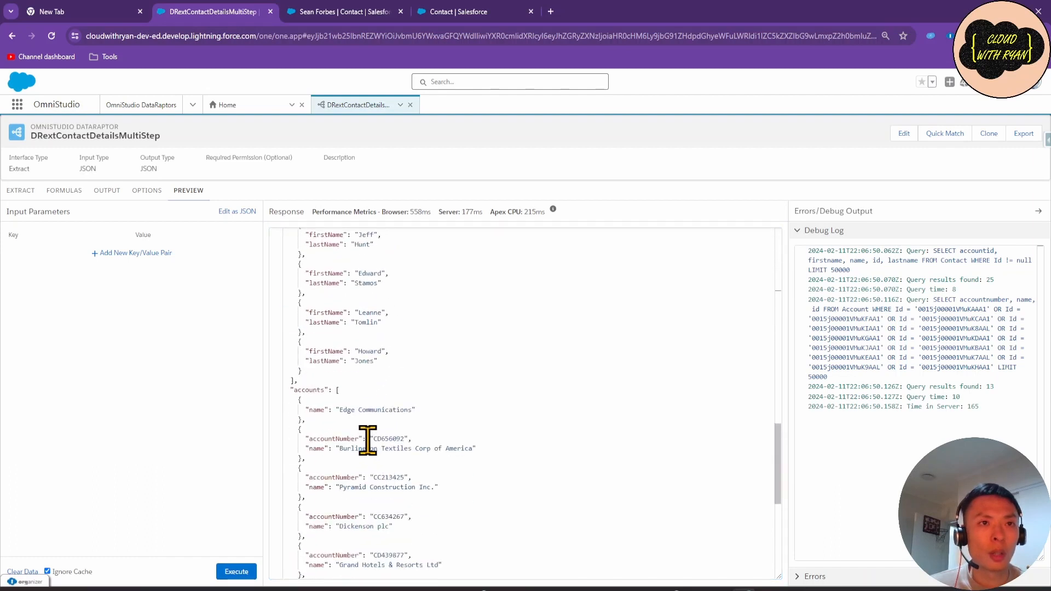
scroll(367, 440, "down", 2)
left_click_drag(293, 283, 465, 528)
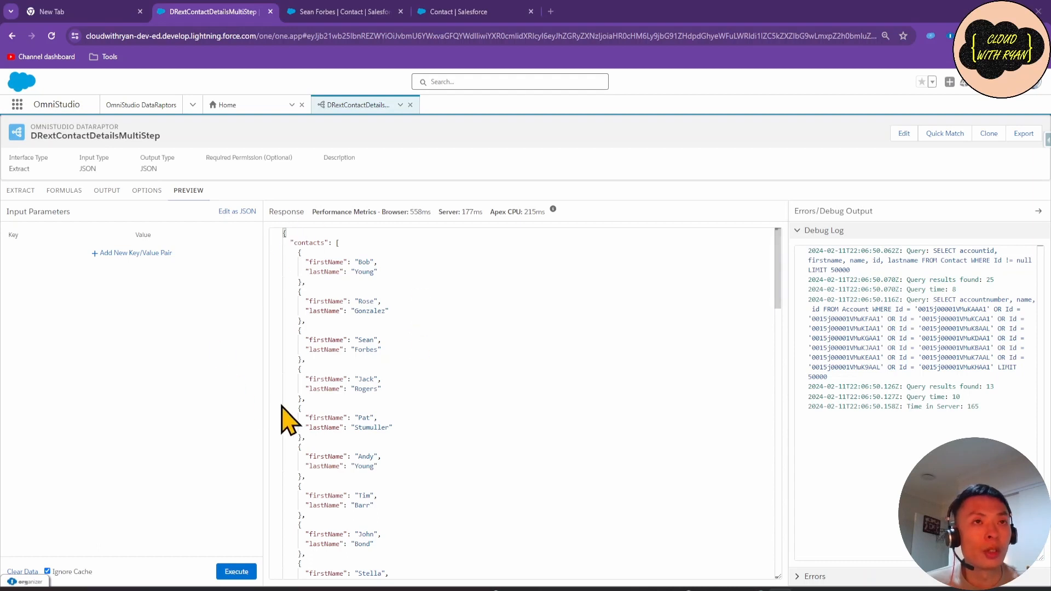
Review the output mappings and compare them with how contacts and accounts are grouped in the preview response.
left_click(107, 195)
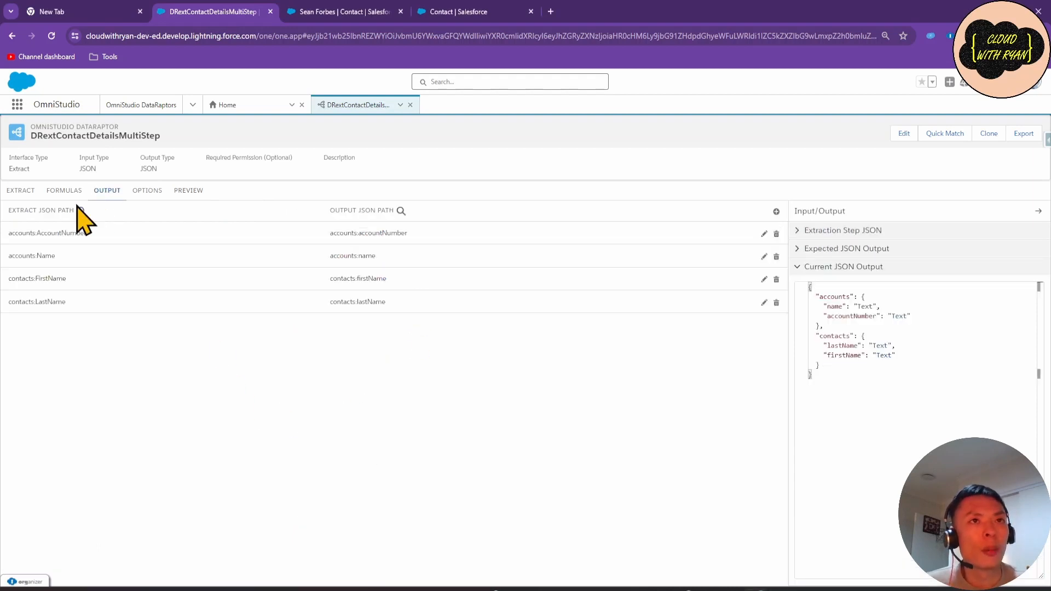
left_click(188, 192)
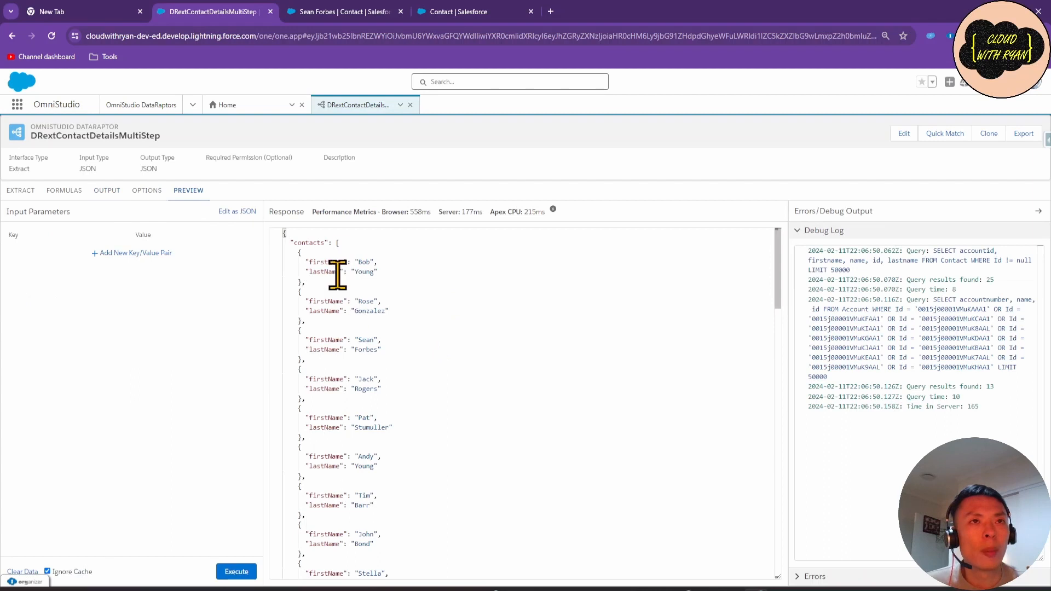
scroll(323, 340, "down", 20)
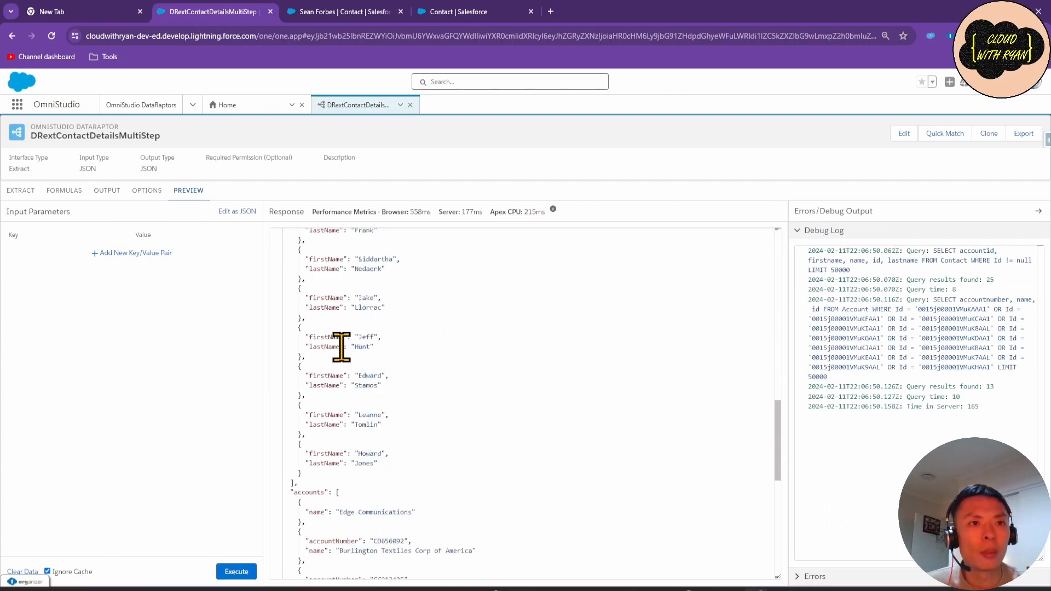
scroll(339, 342, "up", 1)
left_click_drag(316, 468, 368, 476)
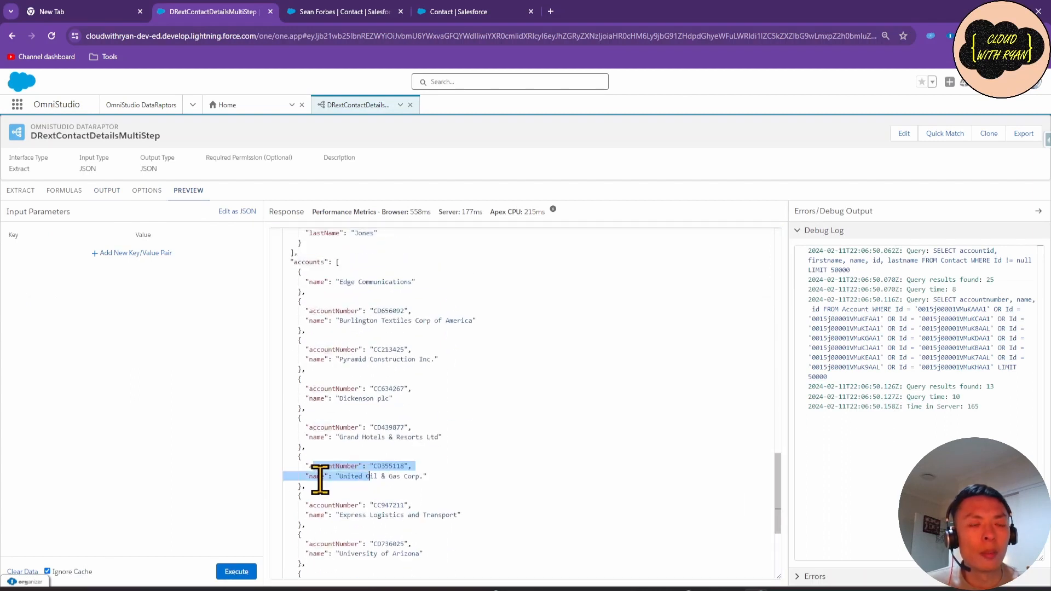
left_click(313, 479)
scroll(352, 390, "up", 3)
scroll(351, 390, "up", 15)
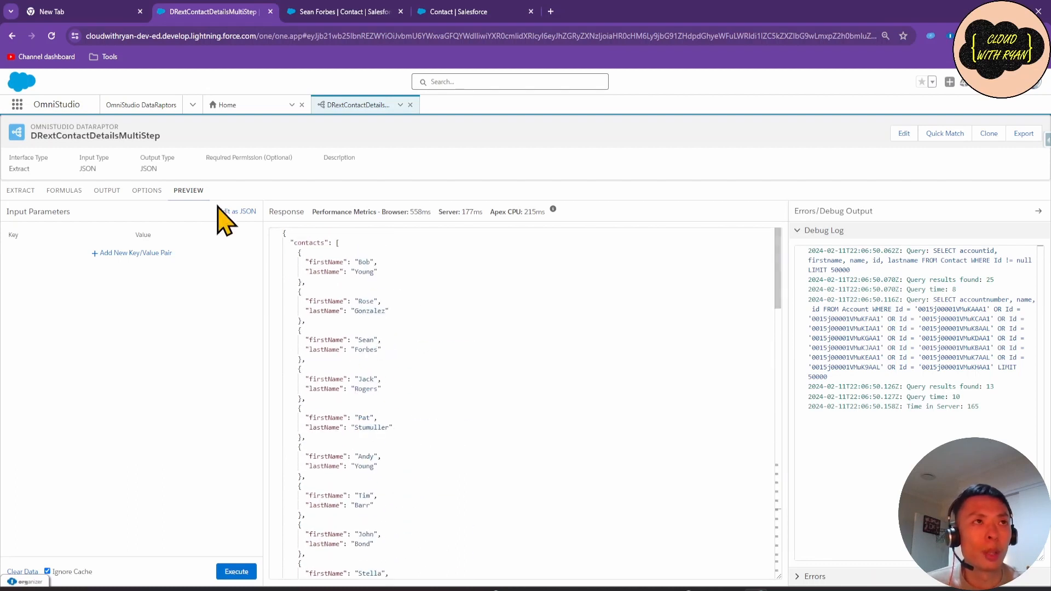
Change the output JSON paths of the accounts:AccountNumber and accounts:Name mappings to person:accountNumber and person:name.
left_click(106, 190)
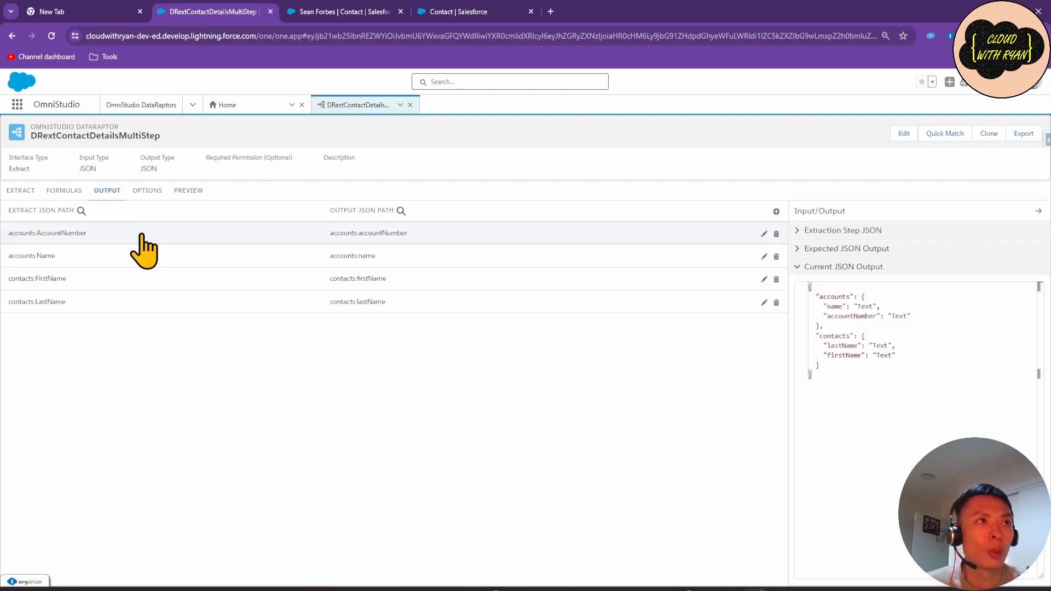
left_click(189, 234)
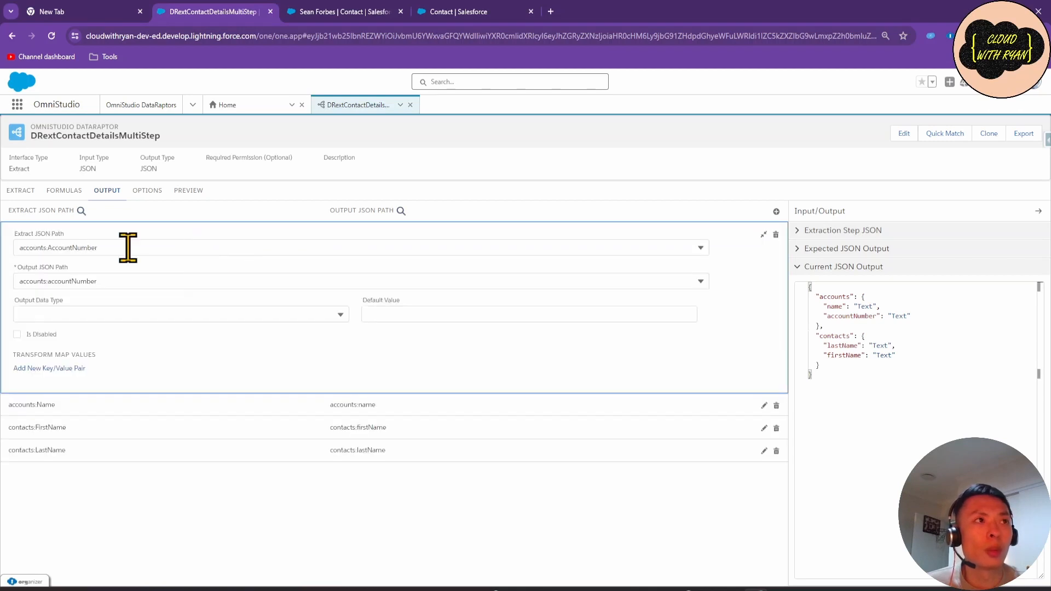
left_click(31, 283)
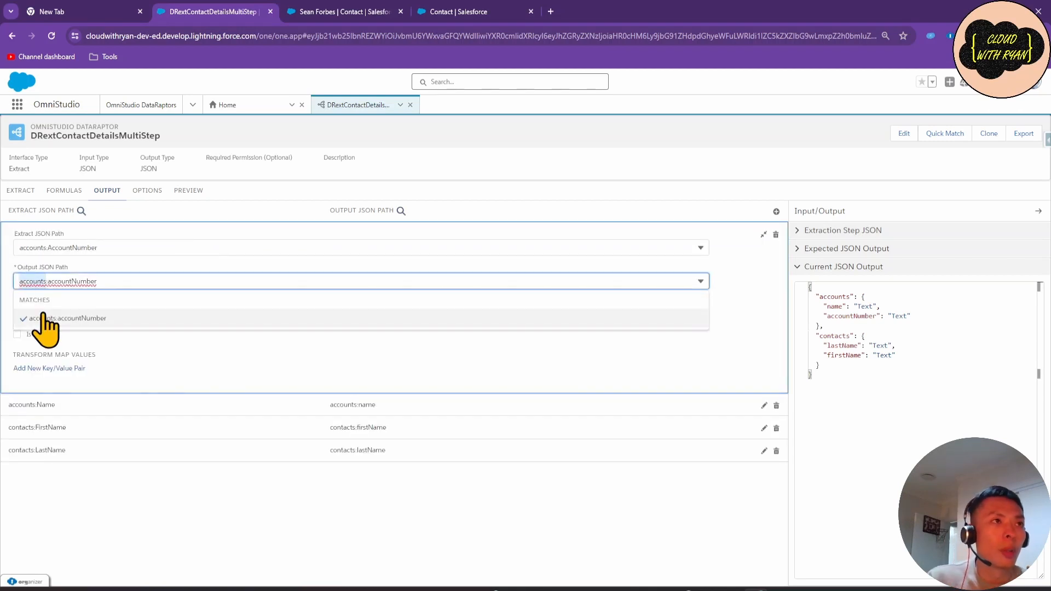
type("person")
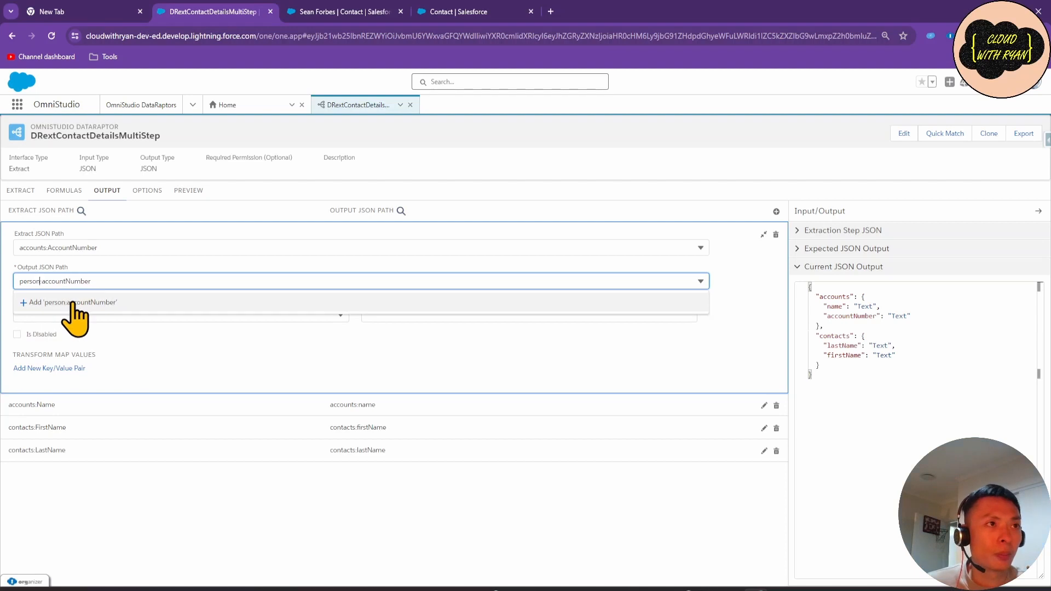
left_click(66, 302)
left_click(57, 406)
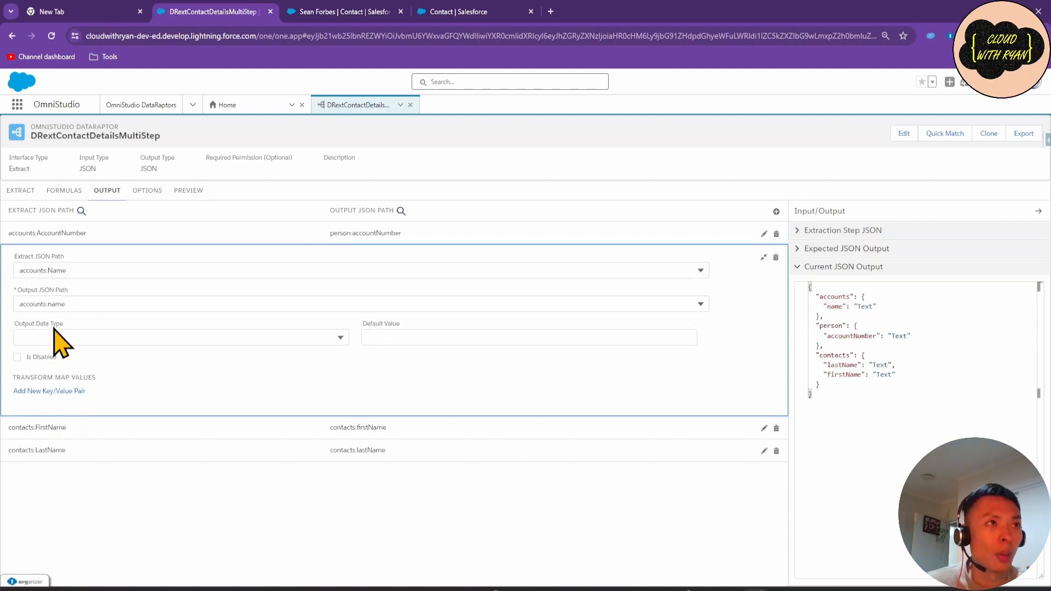
double_click(29, 304)
type("pers")
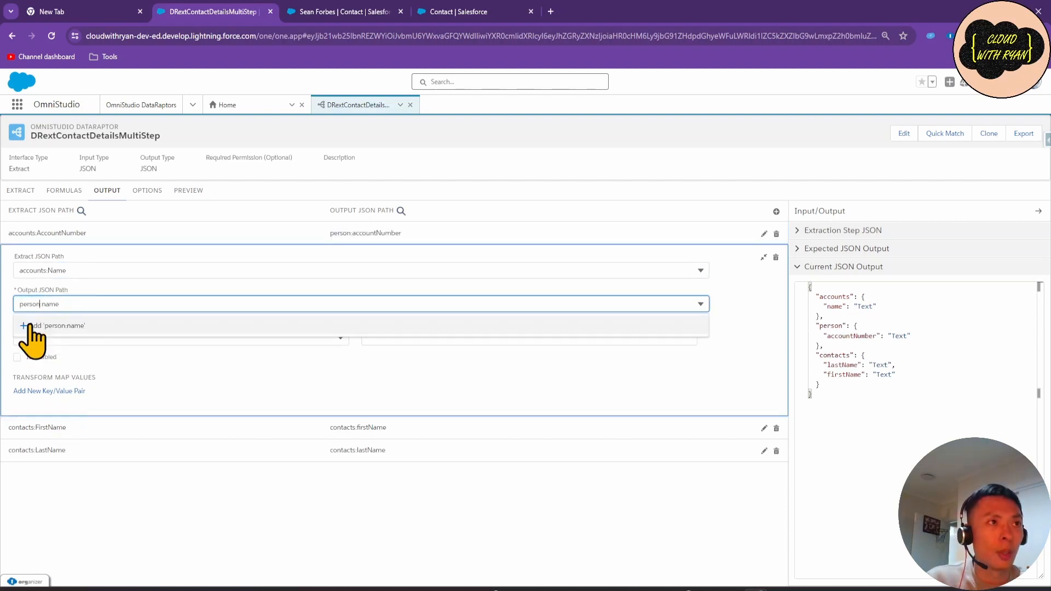
left_click(31, 326)
Set the output JSON path of the contacts:FirstName mapping to person:firstName.
left_click(71, 429)
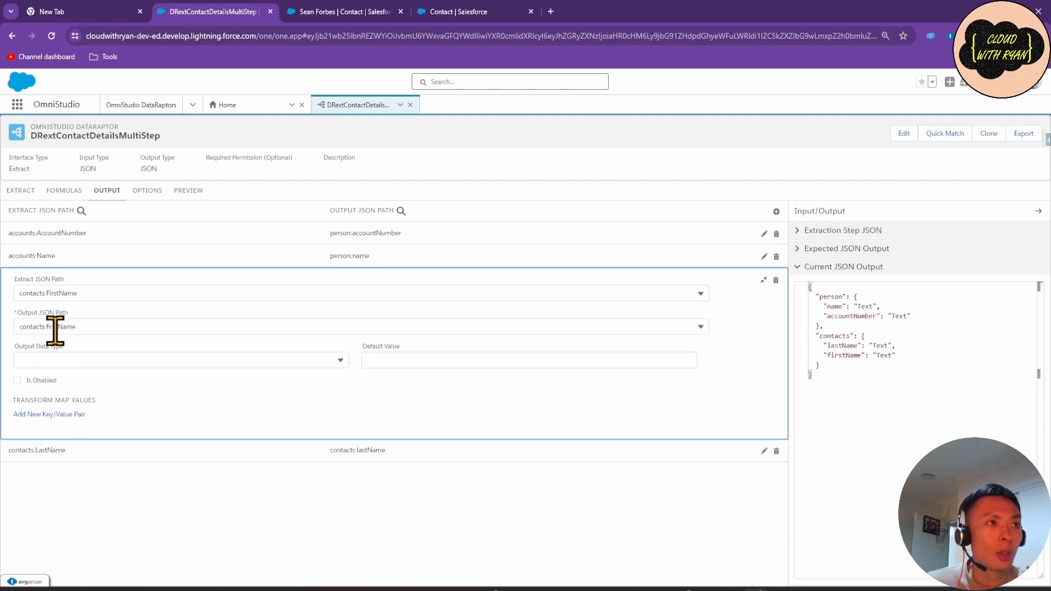
left_click(34, 326)
double_click(34, 327)
type("perso")
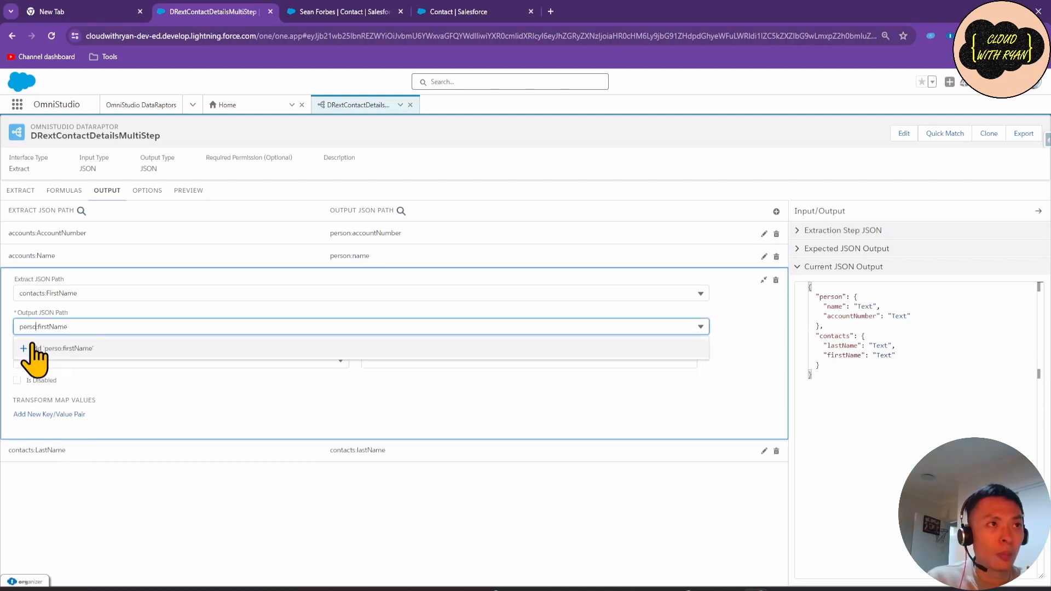
left_click(44, 349)
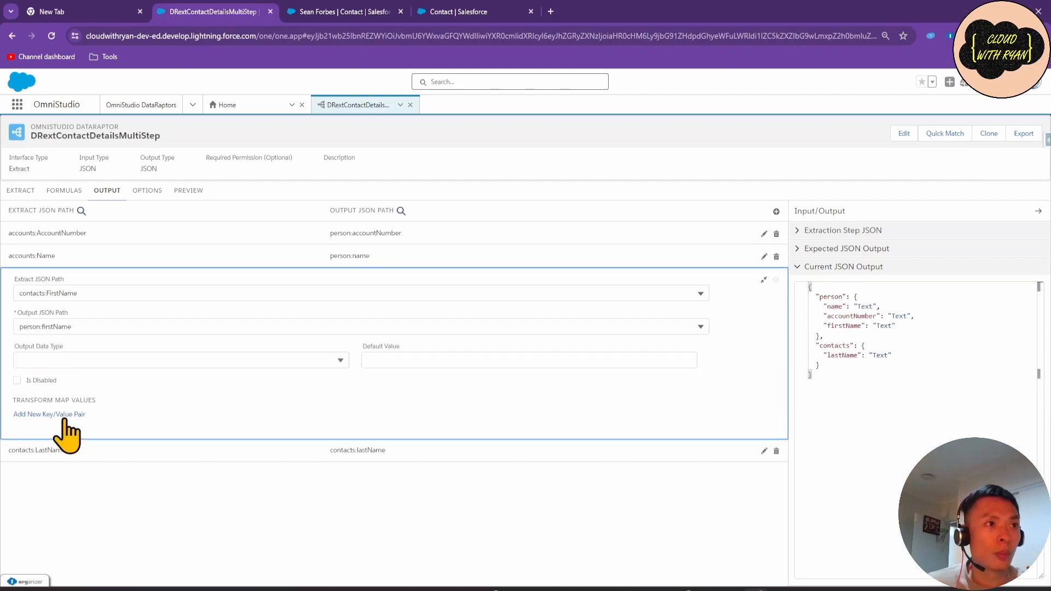
Open the output JSON path of the contacts:LastName mapping for editing.
left_click(61, 453)
left_click(29, 350)
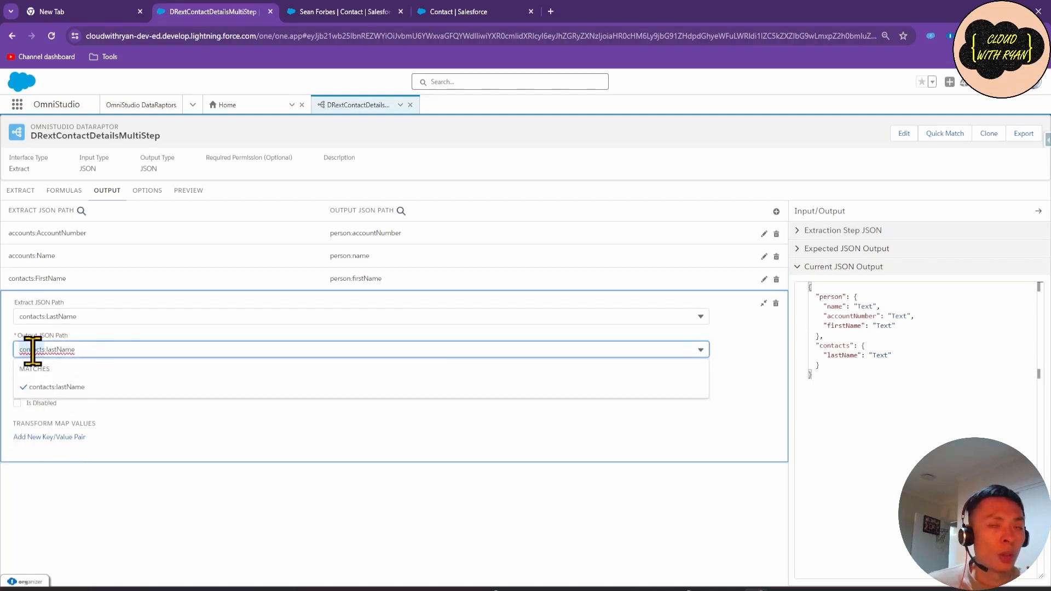
Change the output path of the contacts:LastName mapping to person:lastName and review the person node in the current JSON output.
double_click(33, 351)
type("pers")
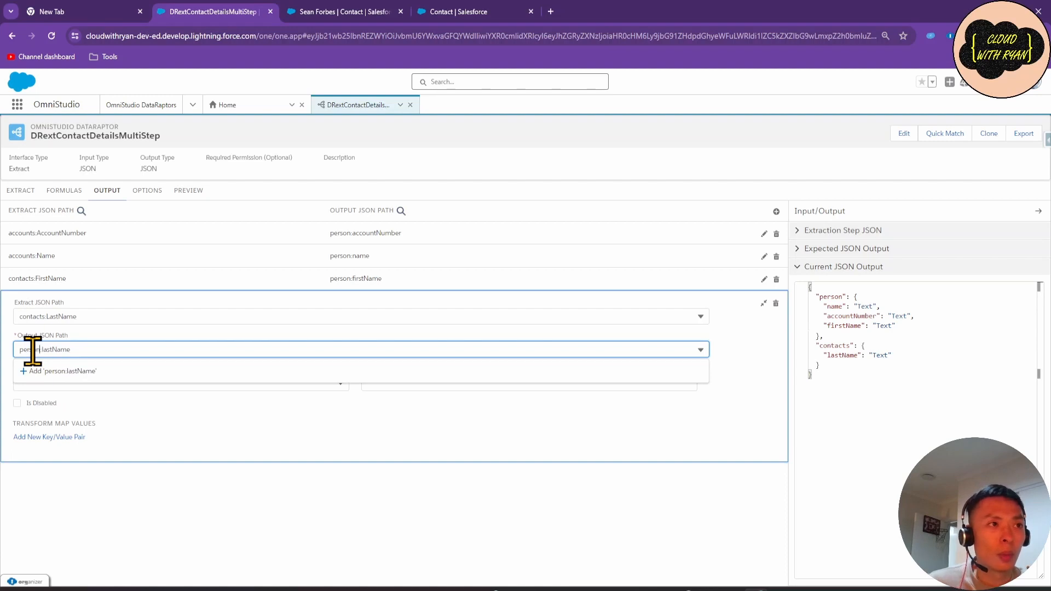
type("on")
left_click(93, 372)
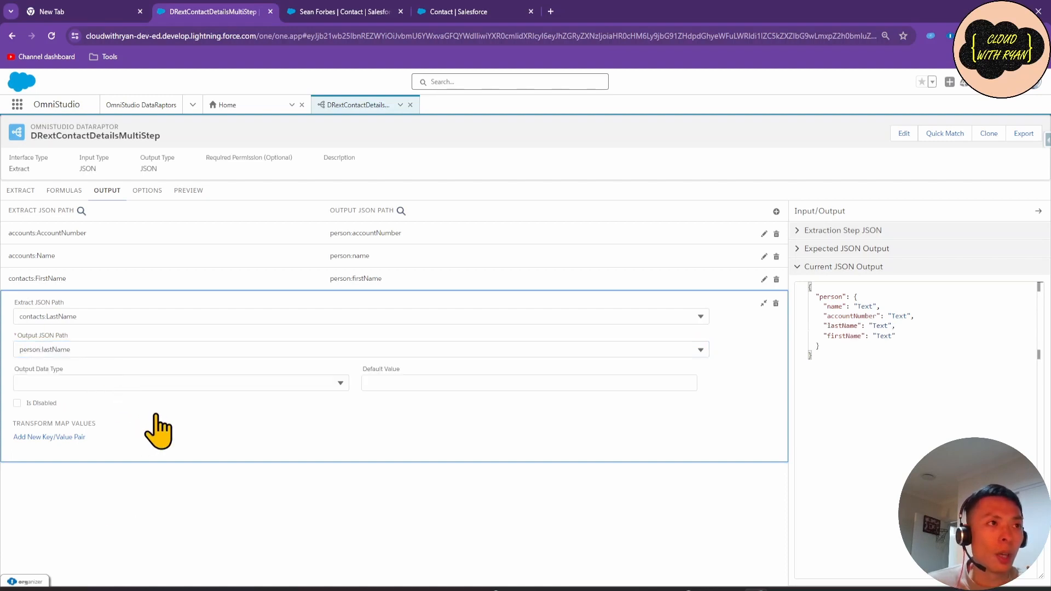
left_click_drag(829, 310, 861, 342)
left_click(853, 351)
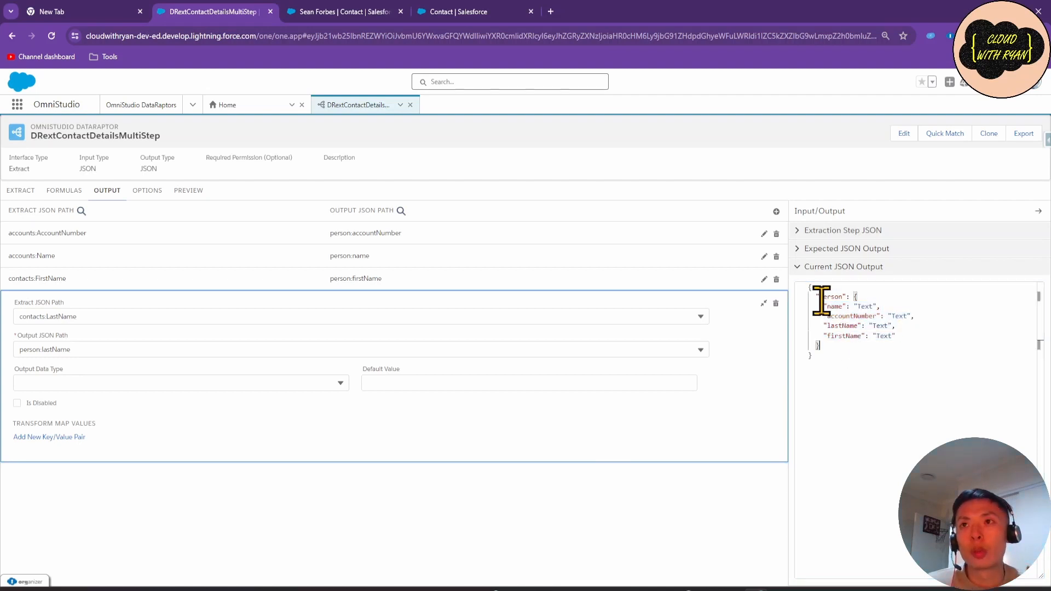
left_click_drag(810, 287, 840, 352)
left_click(841, 350)
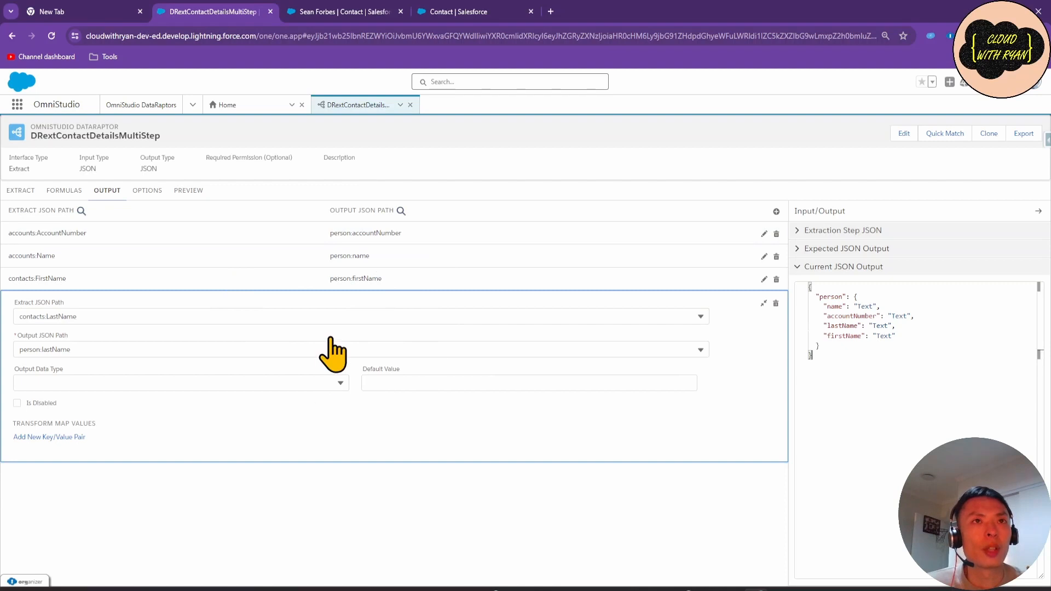
Execute the DataRaptor preview and compare the name, account number and account name fields across the person records in the response.
left_click(188, 191)
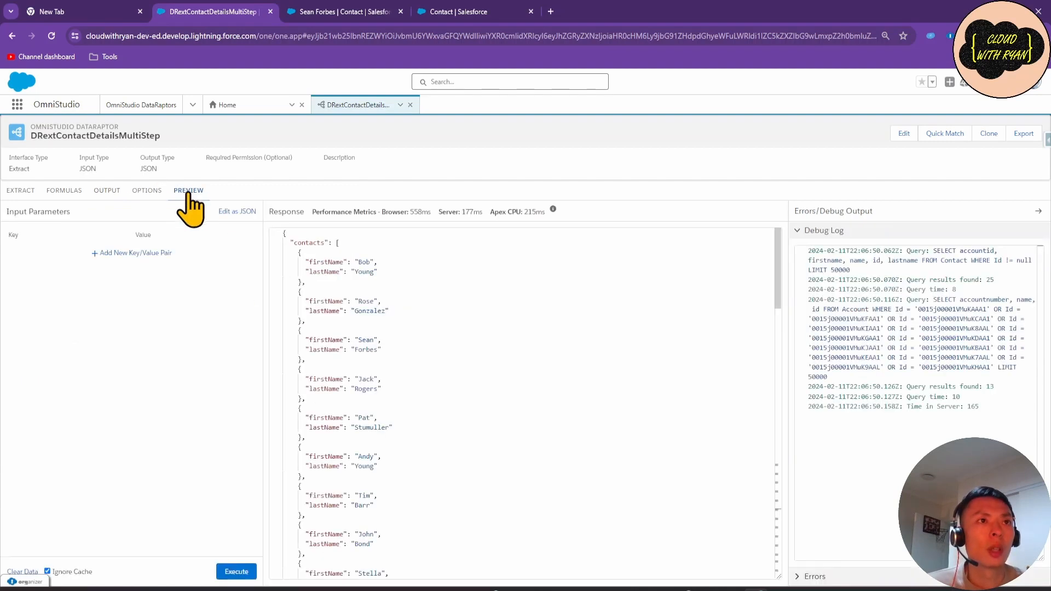
left_click(236, 572)
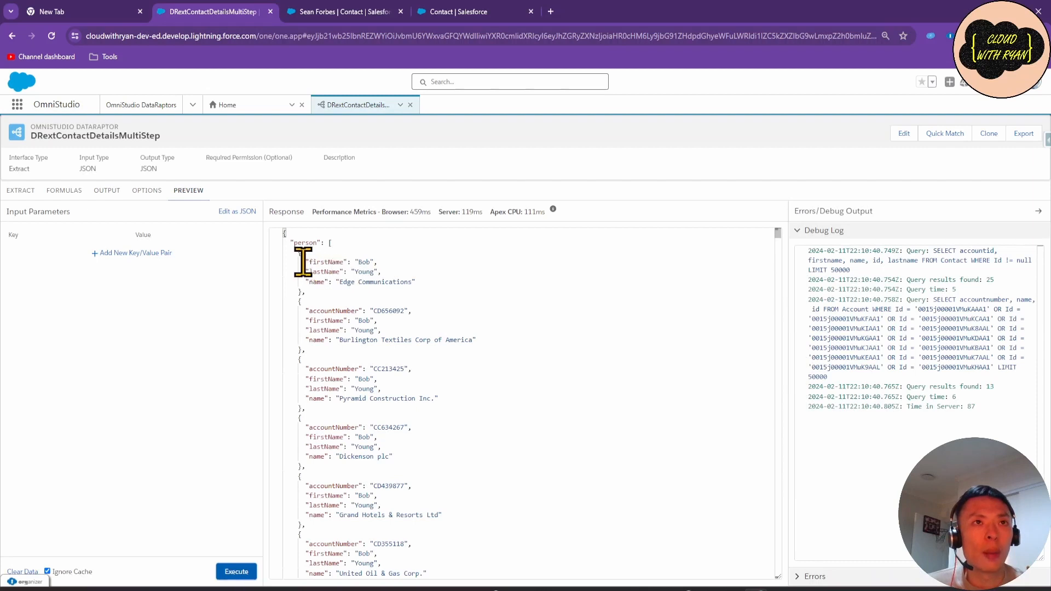
left_click_drag(306, 263, 415, 282)
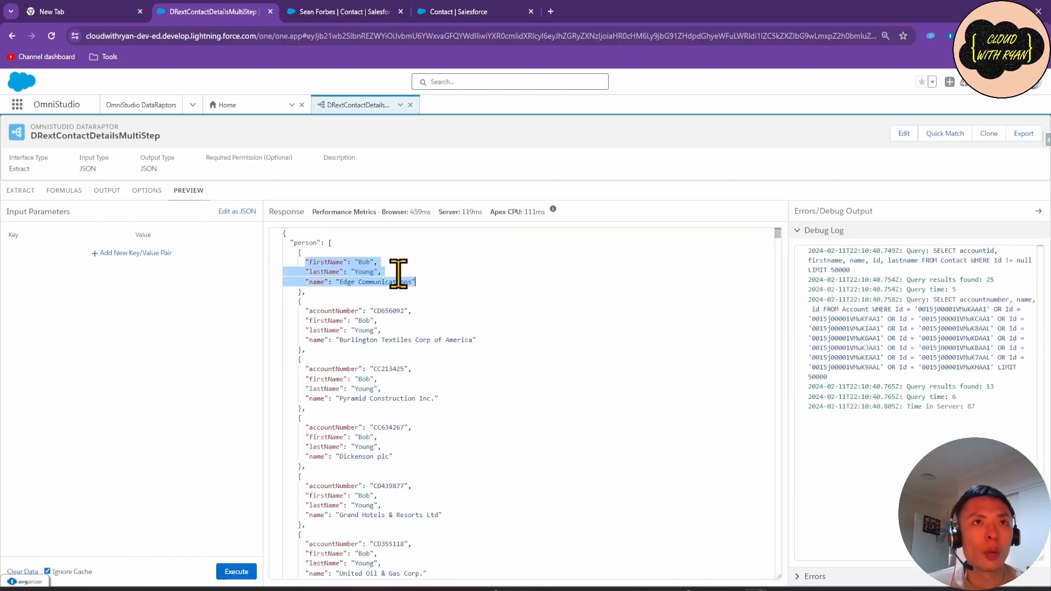
left_click_drag(310, 281, 418, 286)
left_click(403, 331)
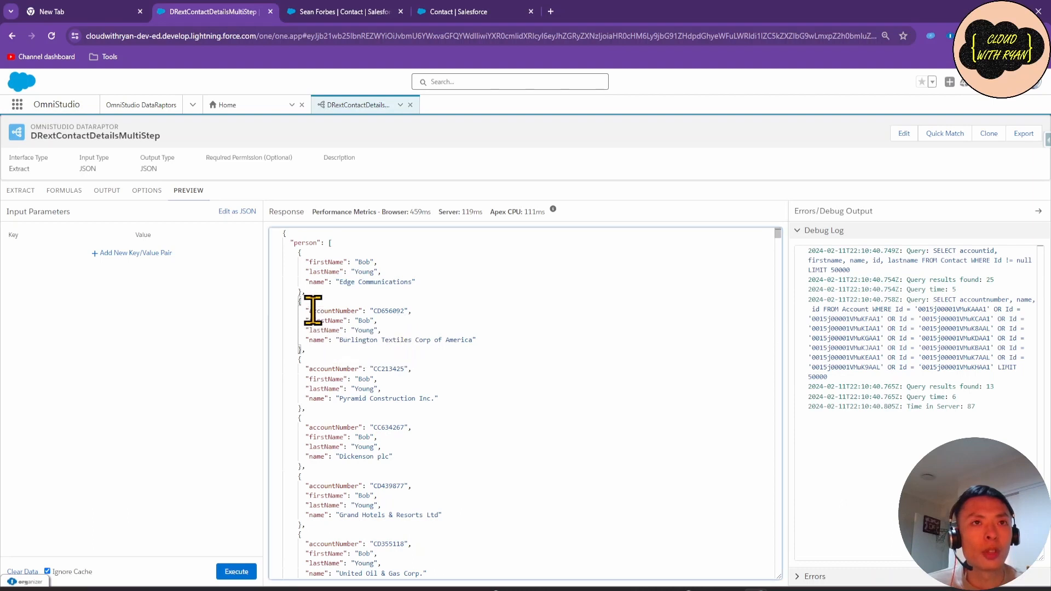
left_click_drag(307, 311, 425, 310)
left_click(370, 311)
left_click_drag(309, 262, 425, 284)
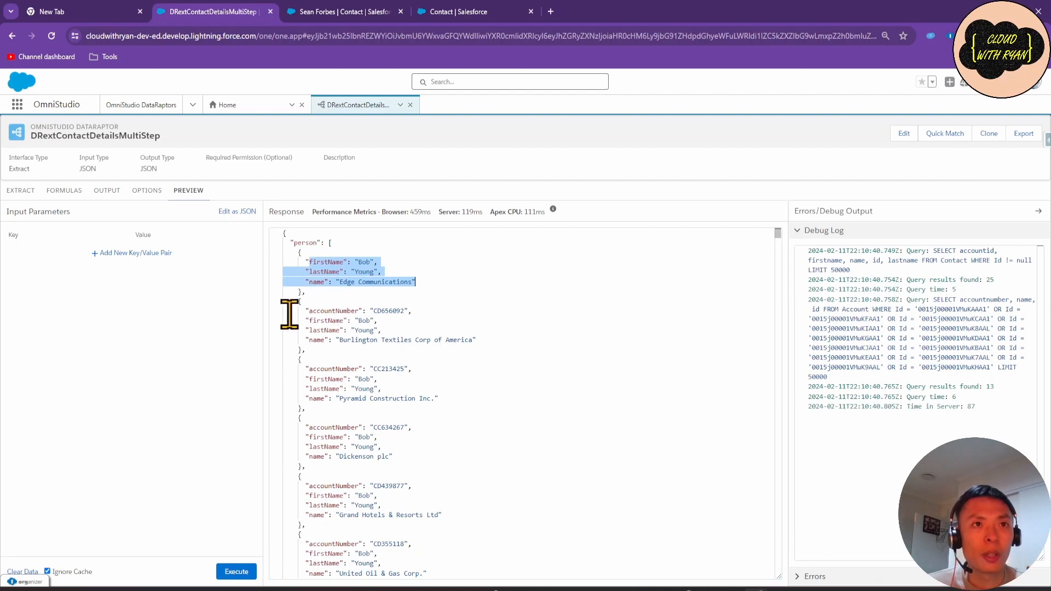
left_click_drag(333, 339, 394, 335)
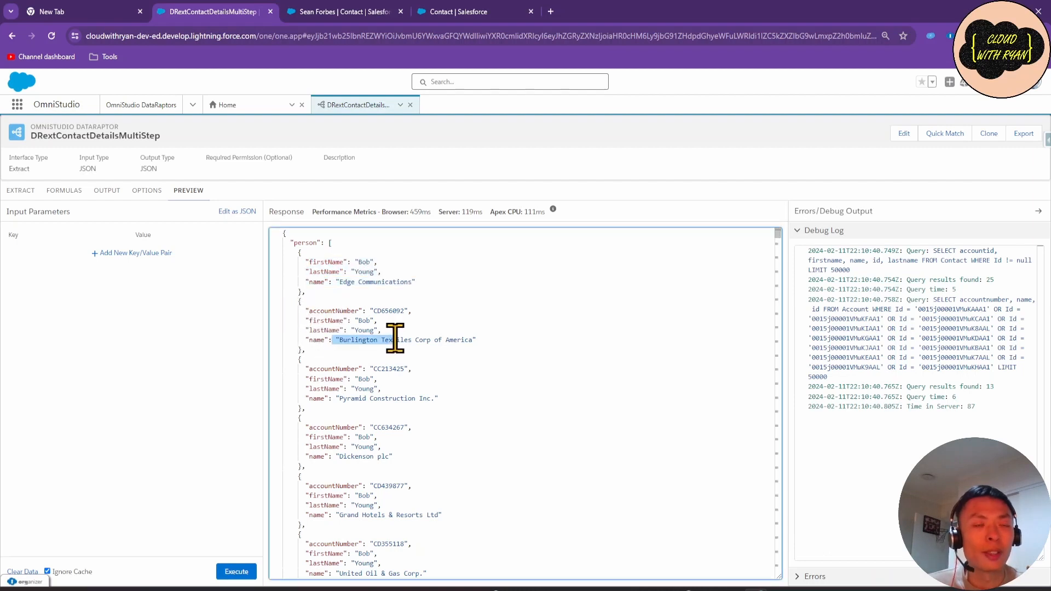
left_click_drag(320, 311, 403, 310)
left_click(380, 316)
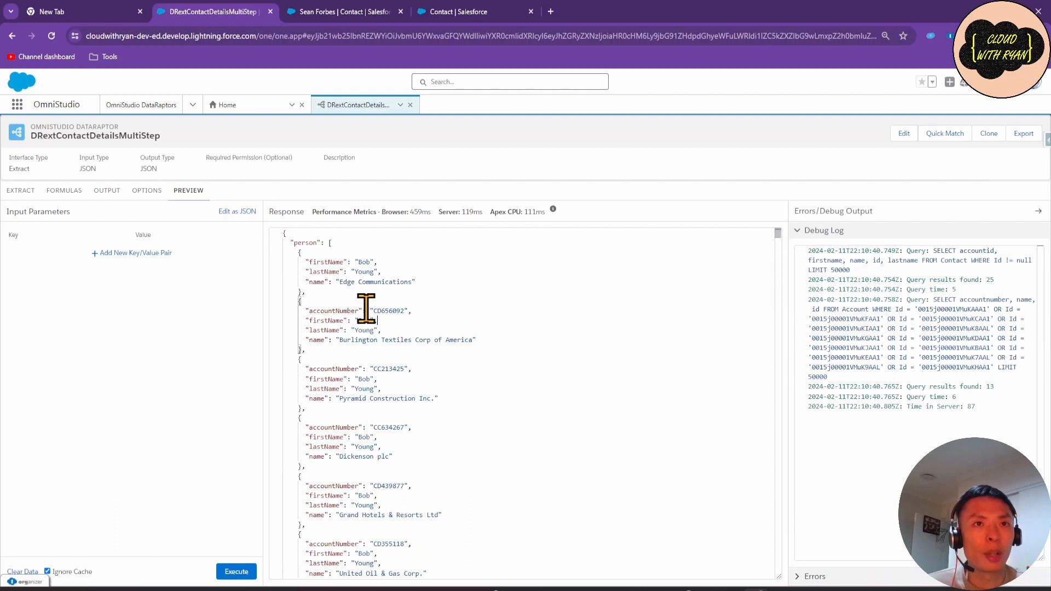
scroll(373, 325, "down", 3)
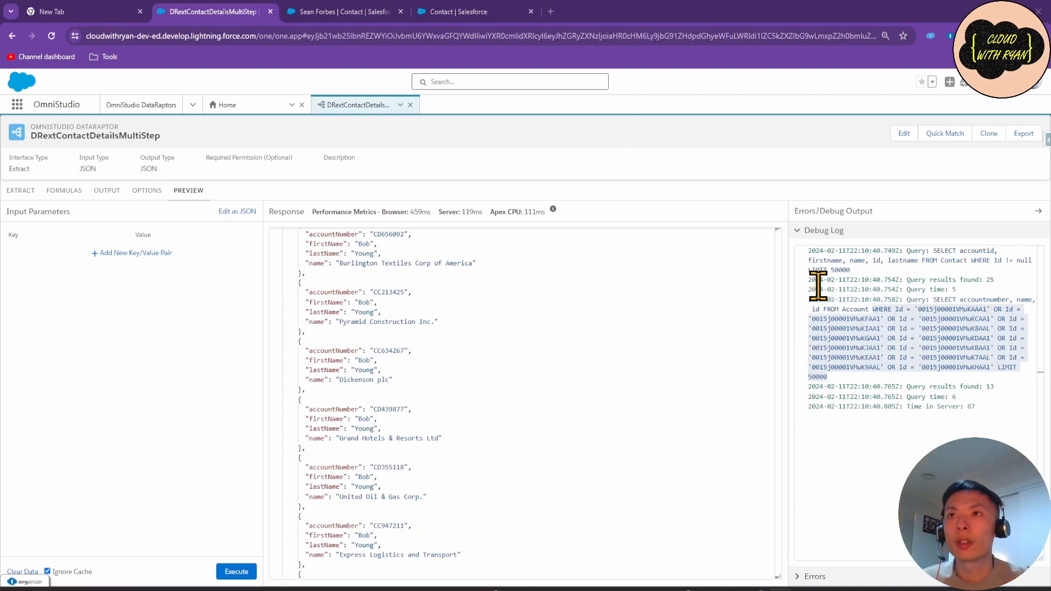
Examine the Contact query in the preview's debug log and compare it with the first extract step.
left_click(827, 289)
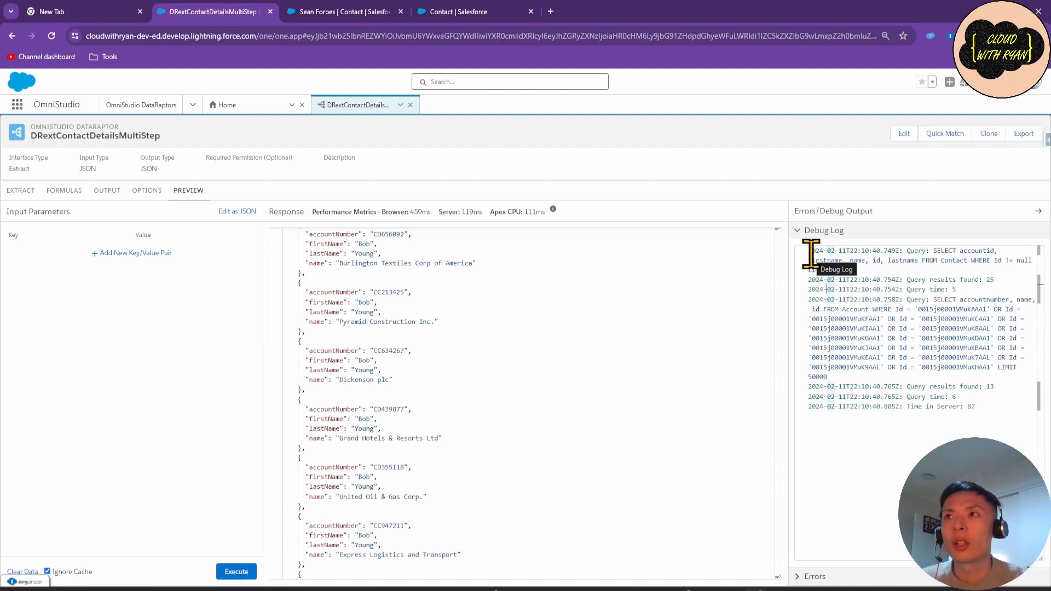
left_click_drag(809, 251, 873, 270)
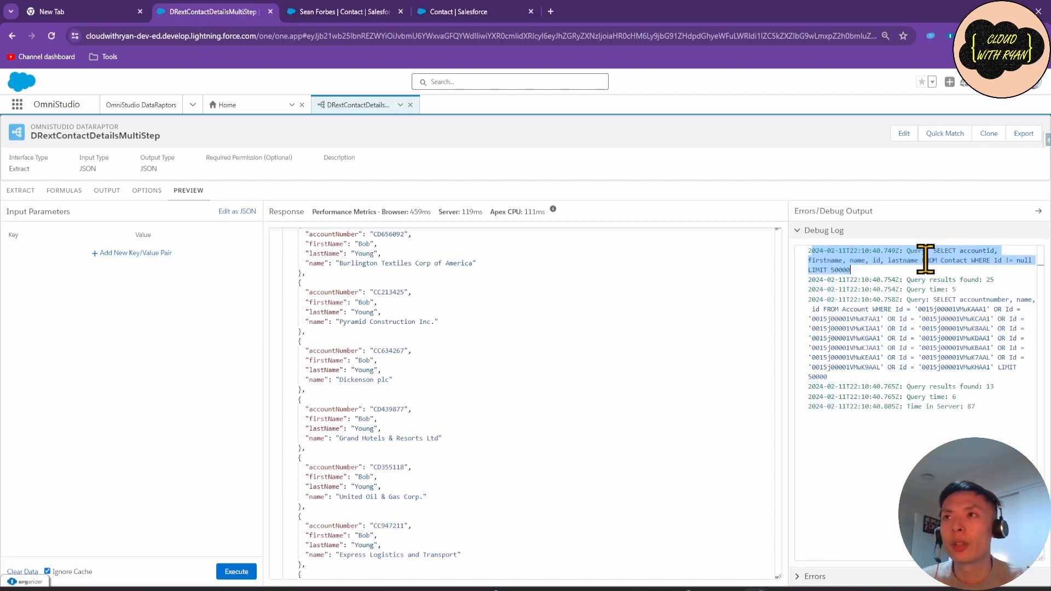
double_click(953, 261)
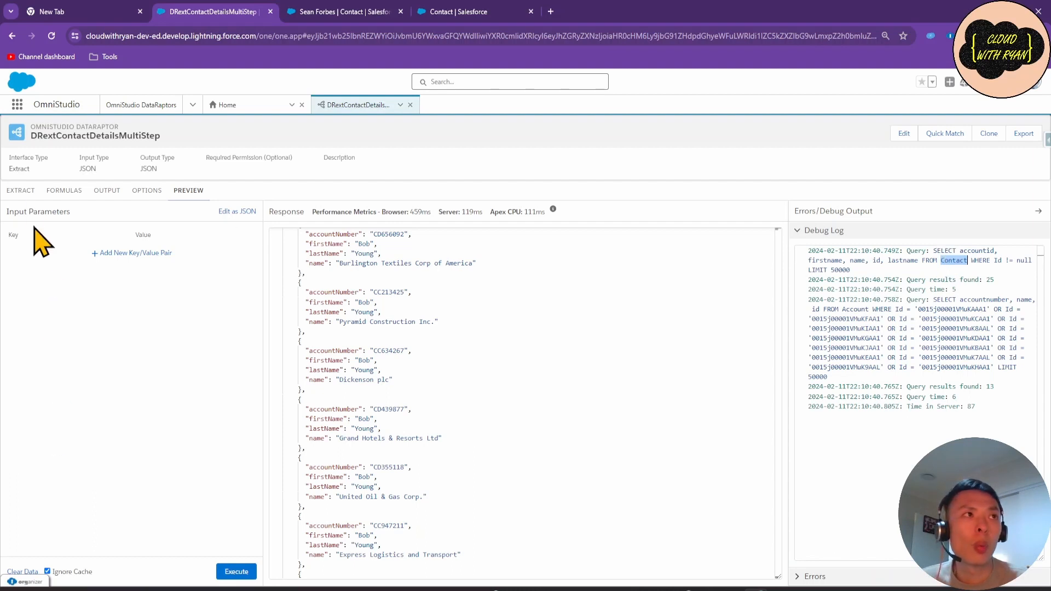
left_click(22, 191)
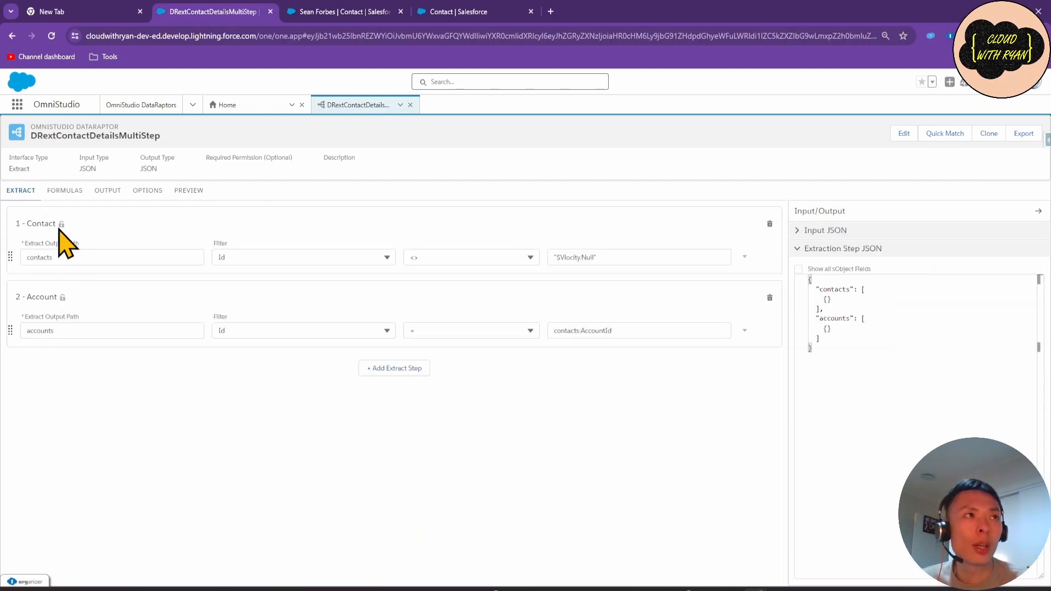
Examine the Account query in the debug log and compare it with the second extract step.
left_click(176, 193)
left_click_drag(941, 315, 993, 386)
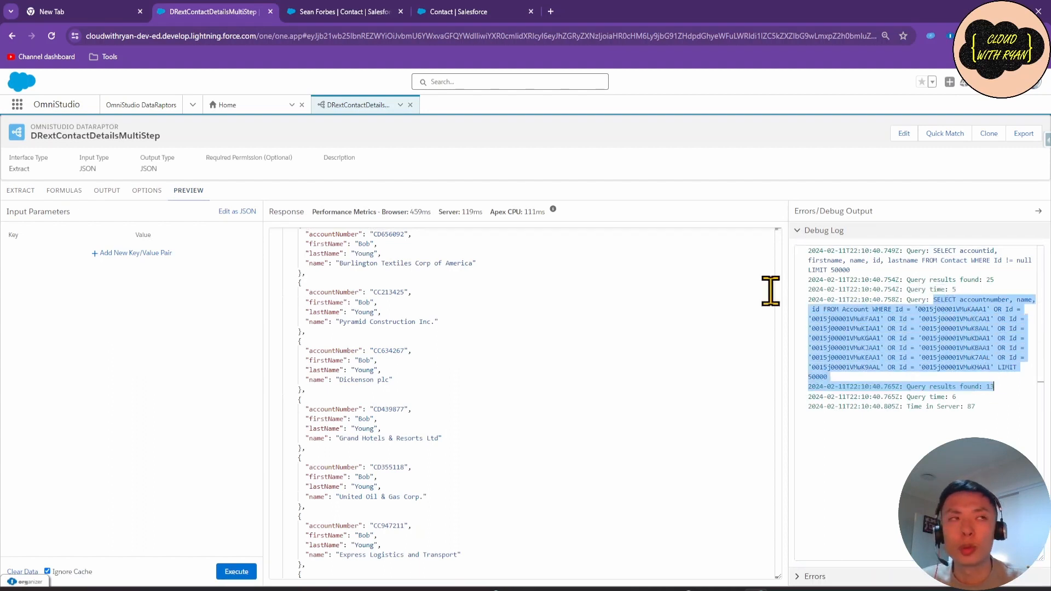
left_click(21, 191)
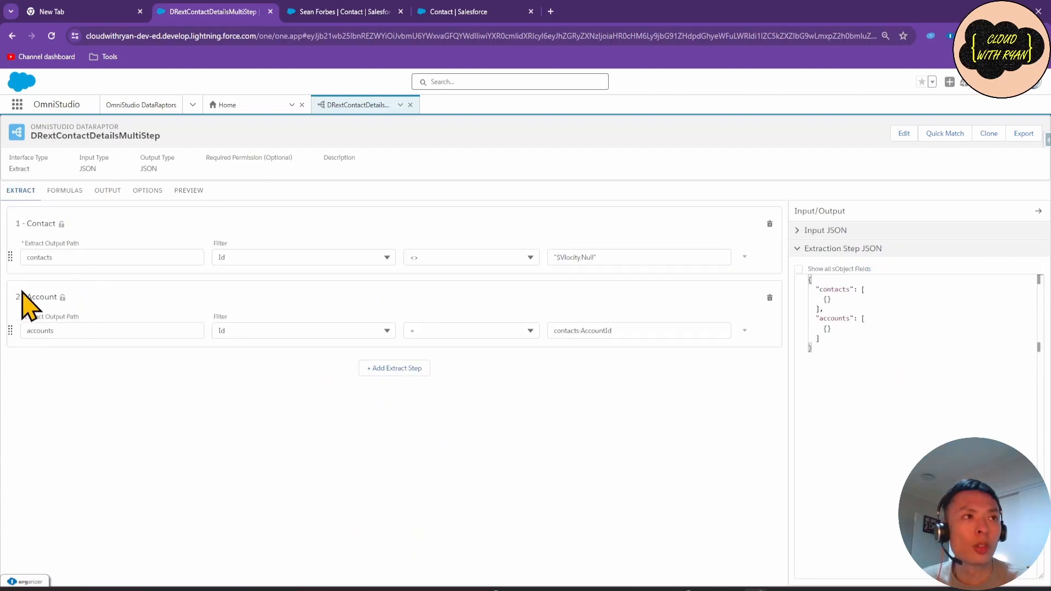
Compare the accountid field in the logged Contact query with the contacts:AccountId filter value of the Account extract step.
left_click(183, 196)
left_click(980, 269)
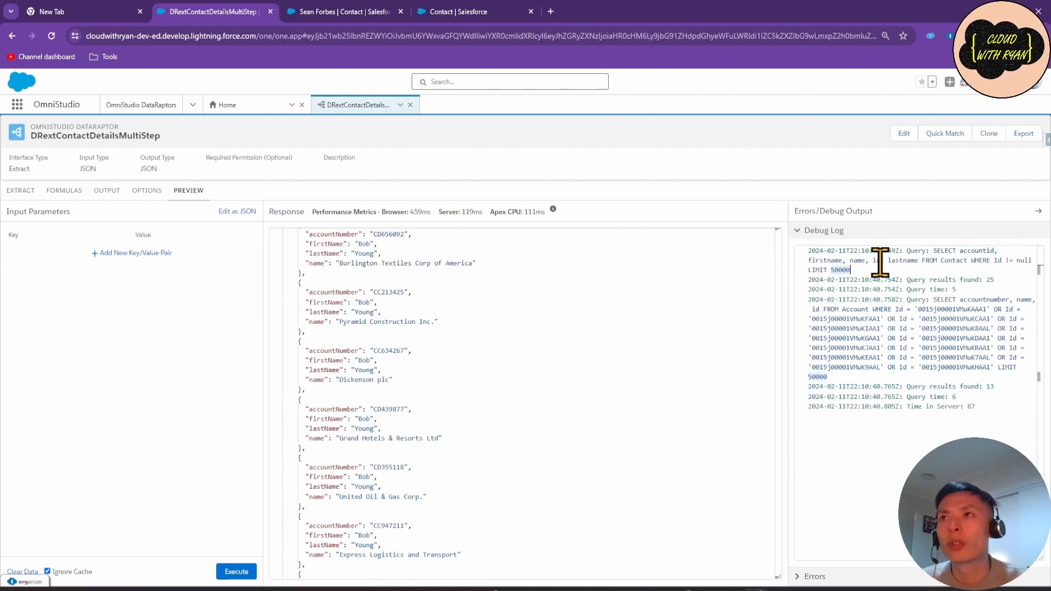
double_click(979, 250)
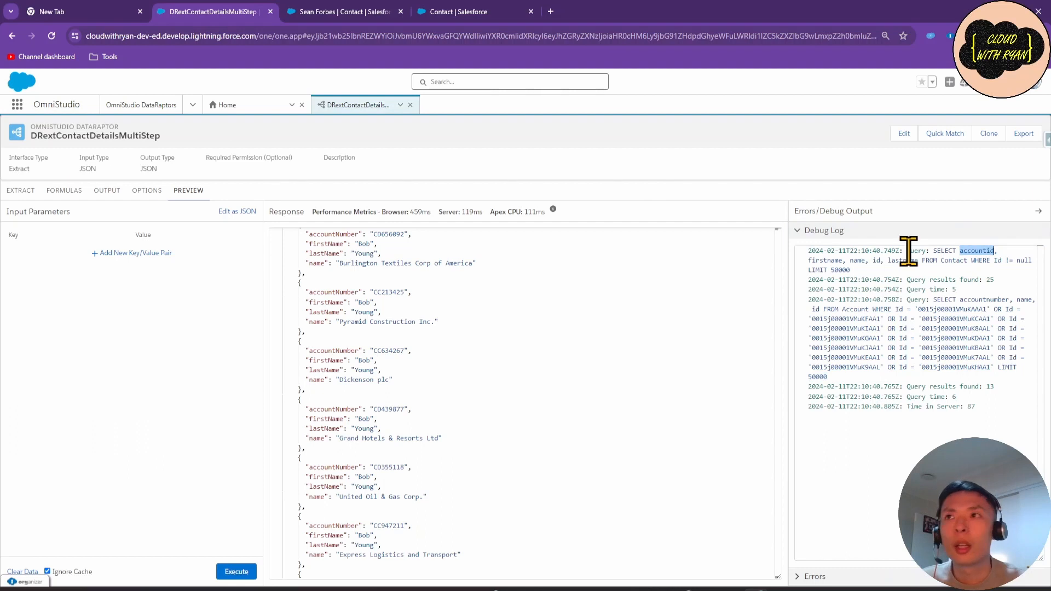
left_click(20, 190)
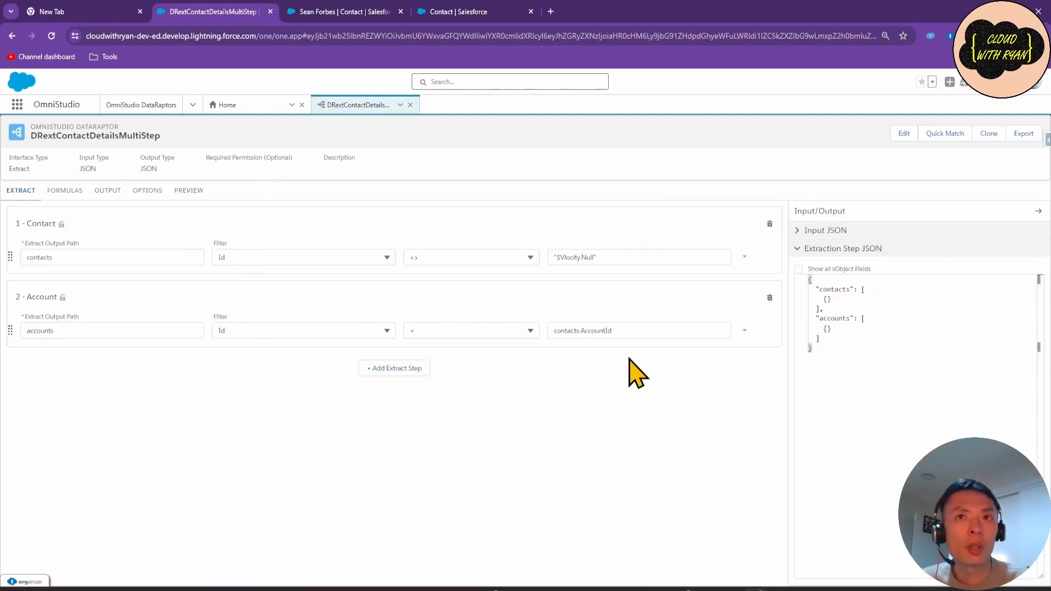
double_click(565, 331)
left_click(600, 332)
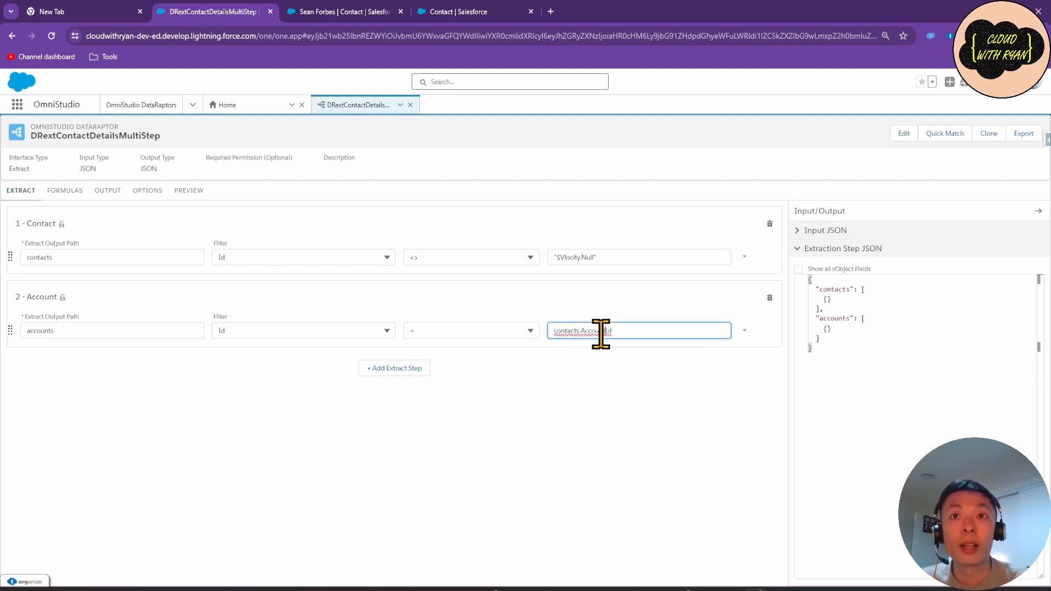
Compare the firstname and lastname fields in the logged Contact query with the contact output mappings.
left_click(188, 191)
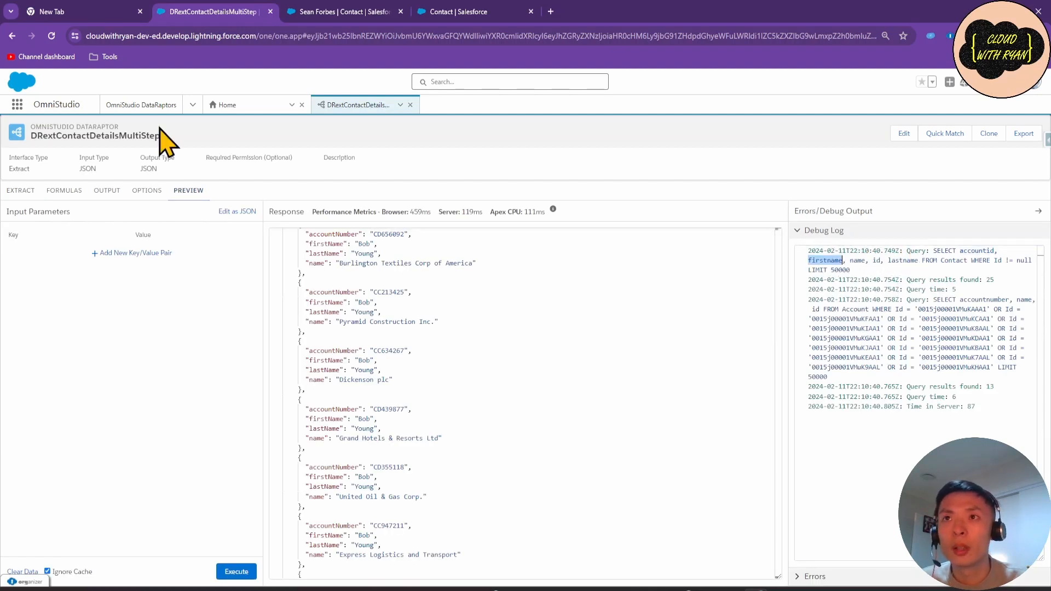
left_click(99, 191)
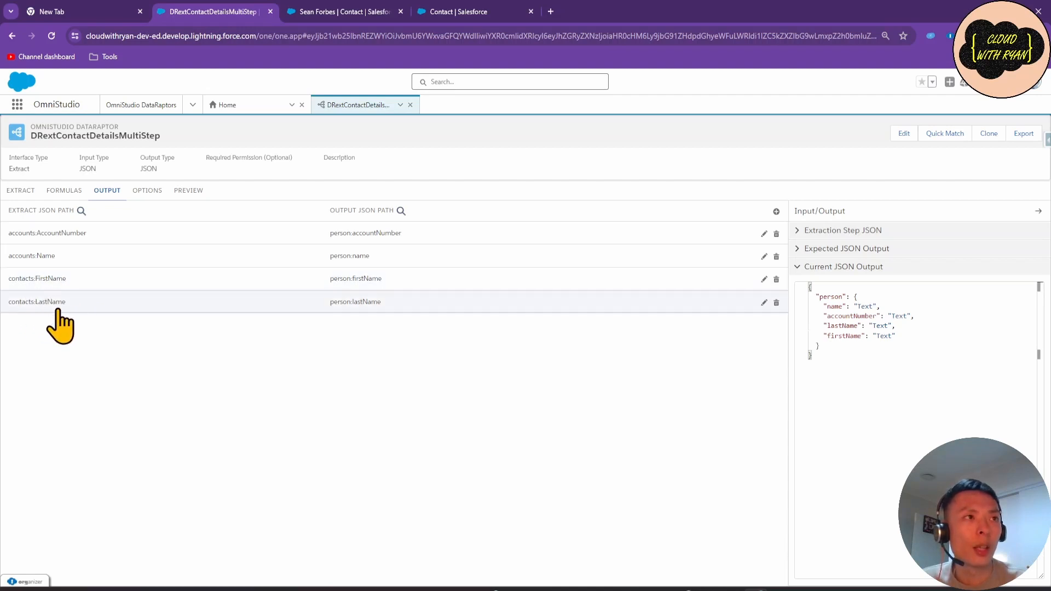
left_click(191, 193)
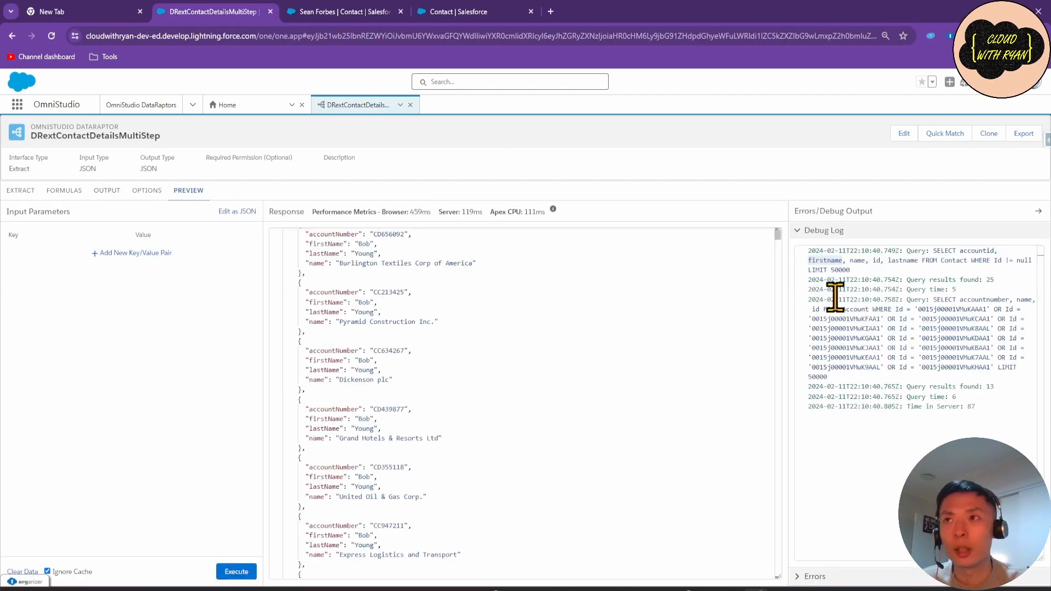
triple_click(906, 261)
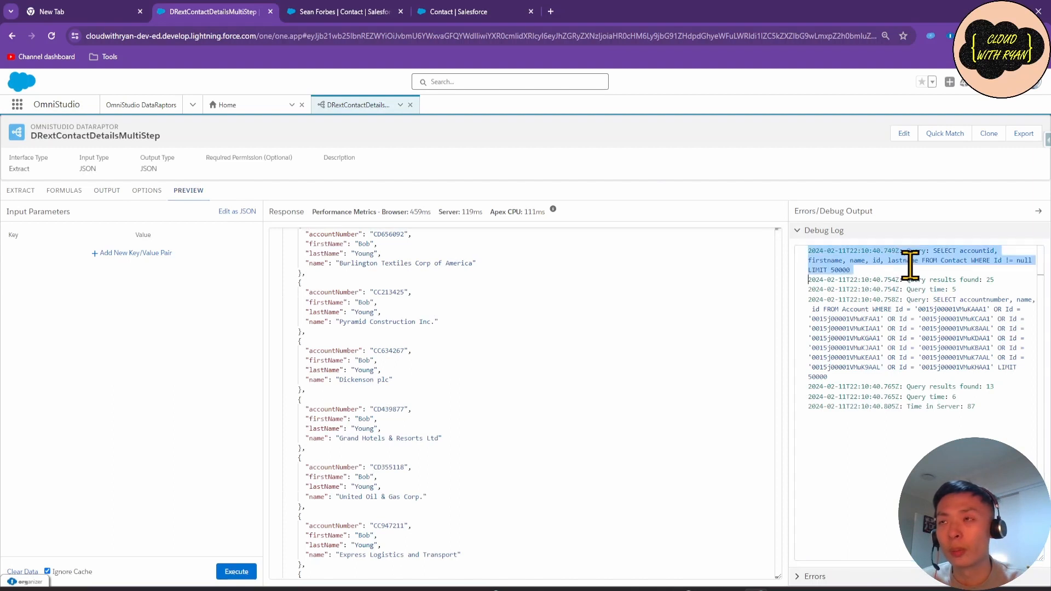
left_click(915, 261)
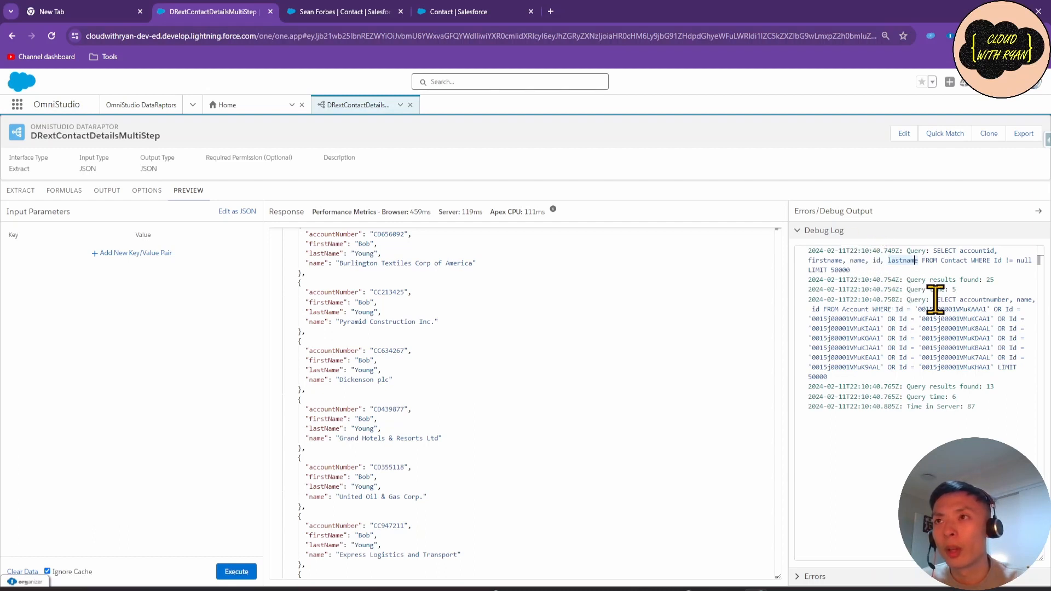
Compare the accountnumber and name fields in the logged Account query with the account output mappings.
left_click_drag(934, 300, 972, 367)
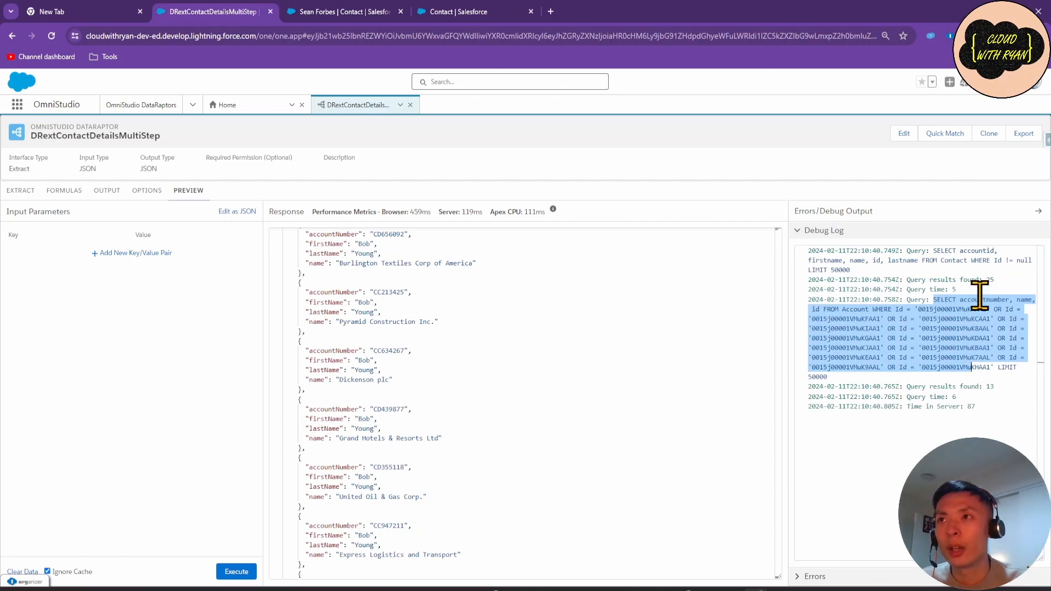
left_click(104, 191)
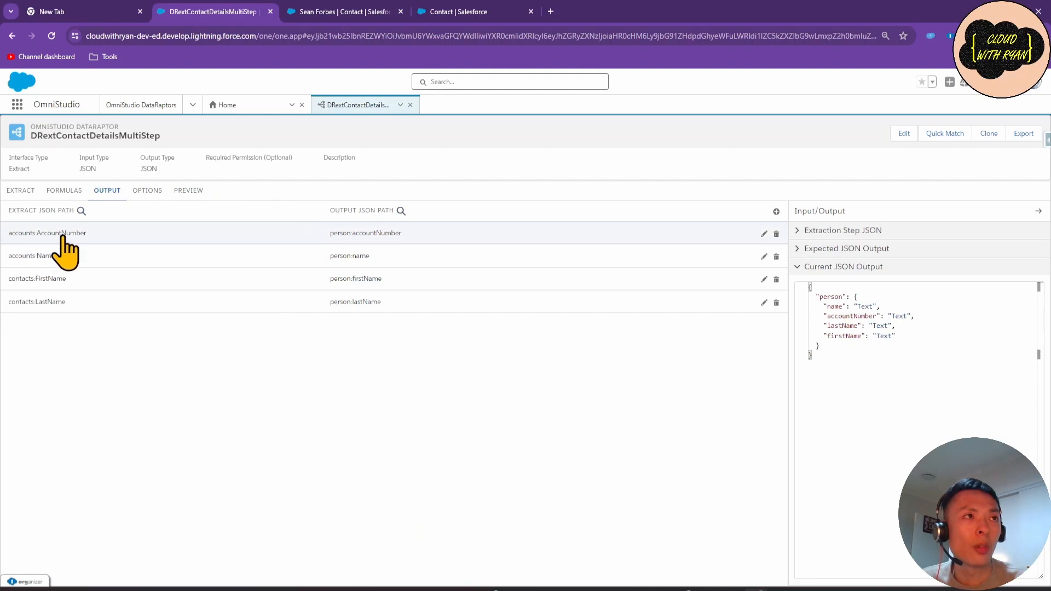
left_click(189, 191)
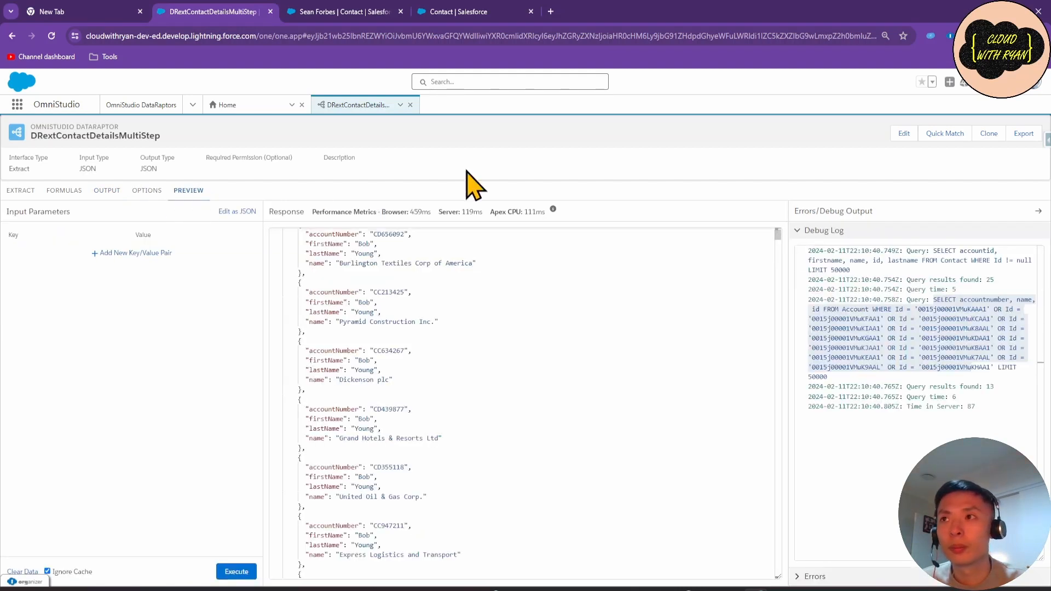
double_click(1021, 300)
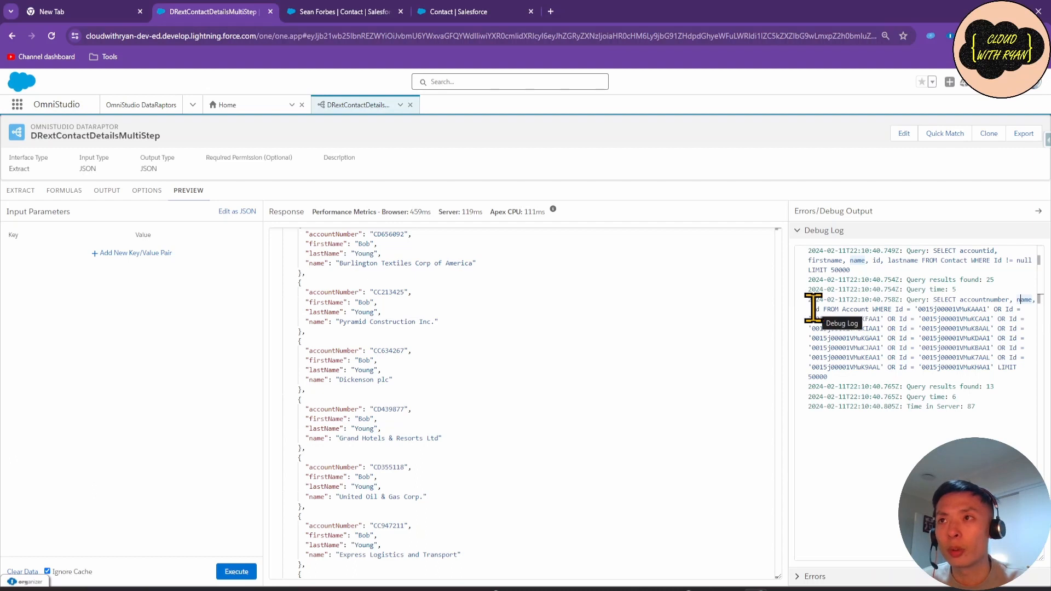
Examine the WHERE clause with the account Ids in the logged Account query.
left_click_drag(874, 309, 903, 380)
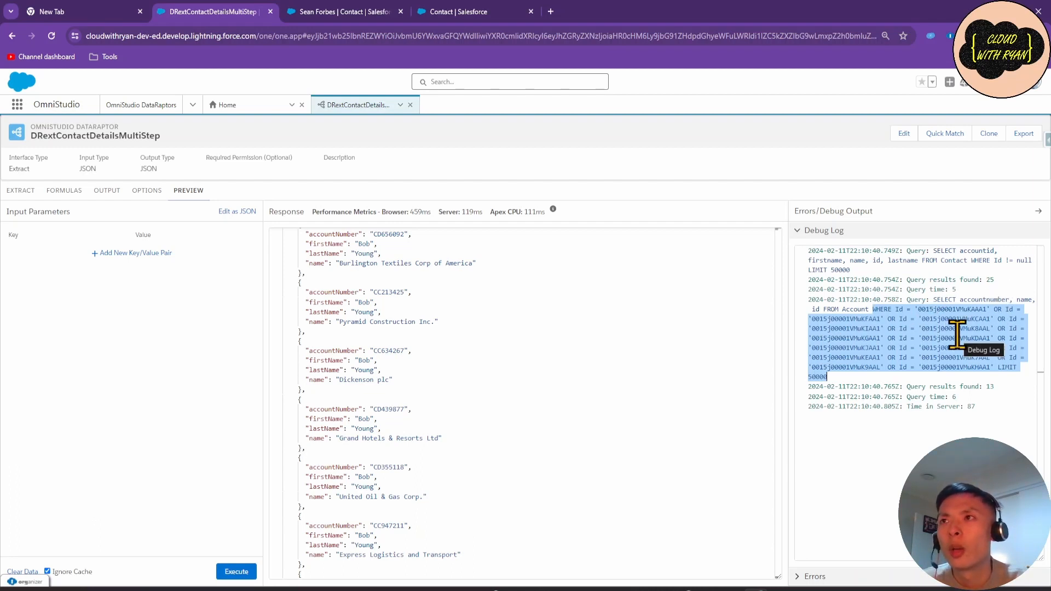
left_click(855, 306)
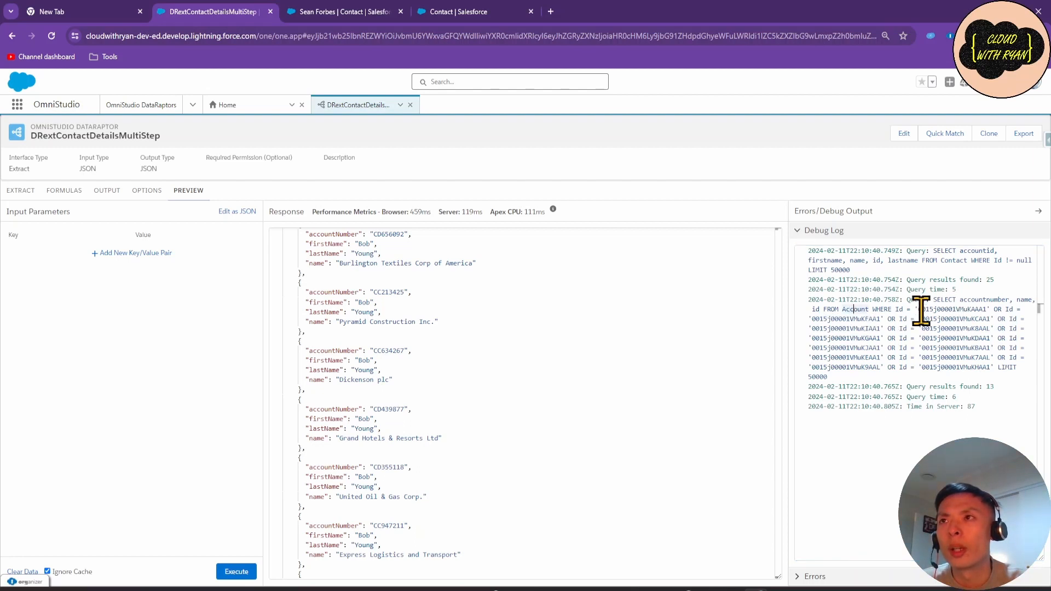
left_click_drag(907, 309, 948, 378)
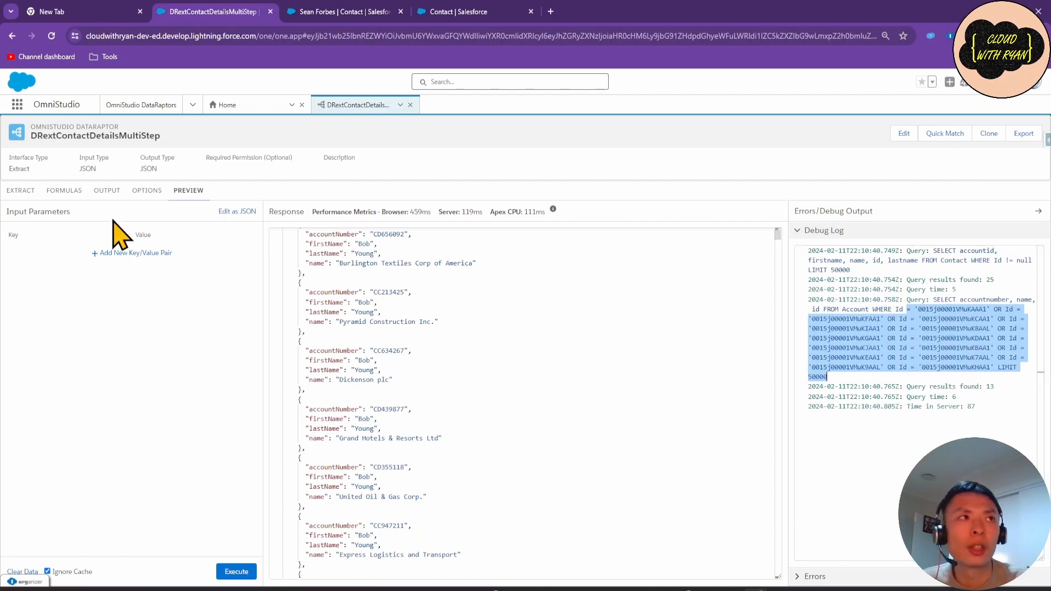
Check the contact record and its linked account, then return to the DataRaptor.
left_click(327, 16)
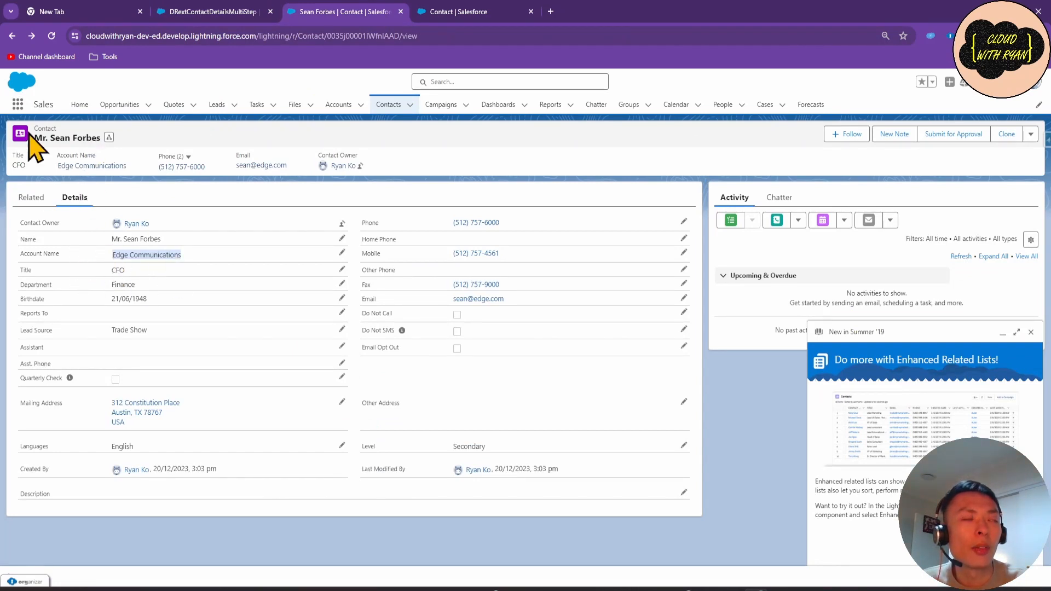
left_click(169, 9)
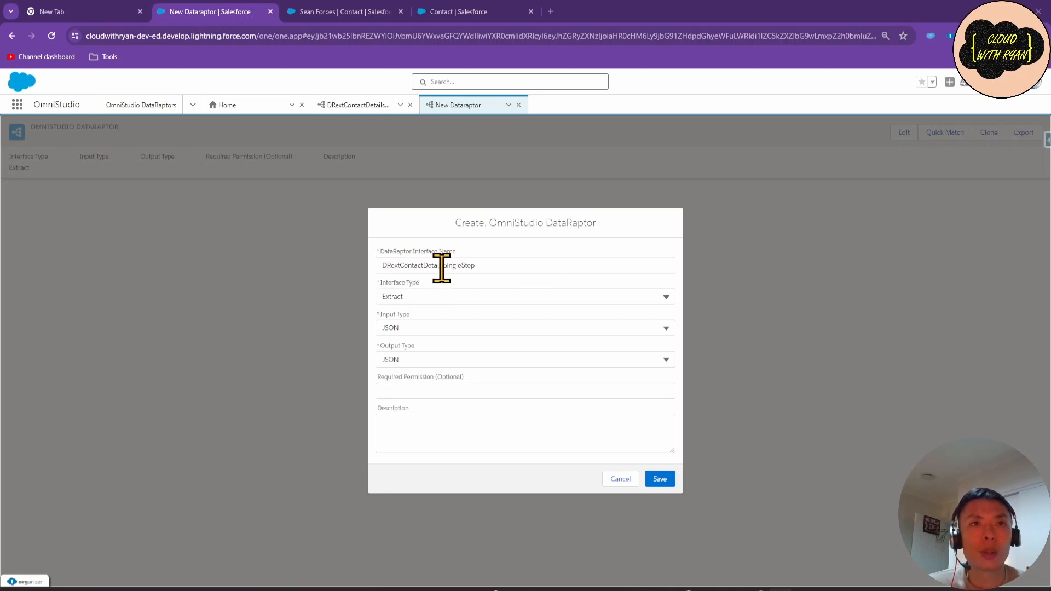
Create an Extract DataRaptor named DRextContactDetailsSingleStep with JSON input and JSON output.
left_click_drag(502, 265, 376, 264)
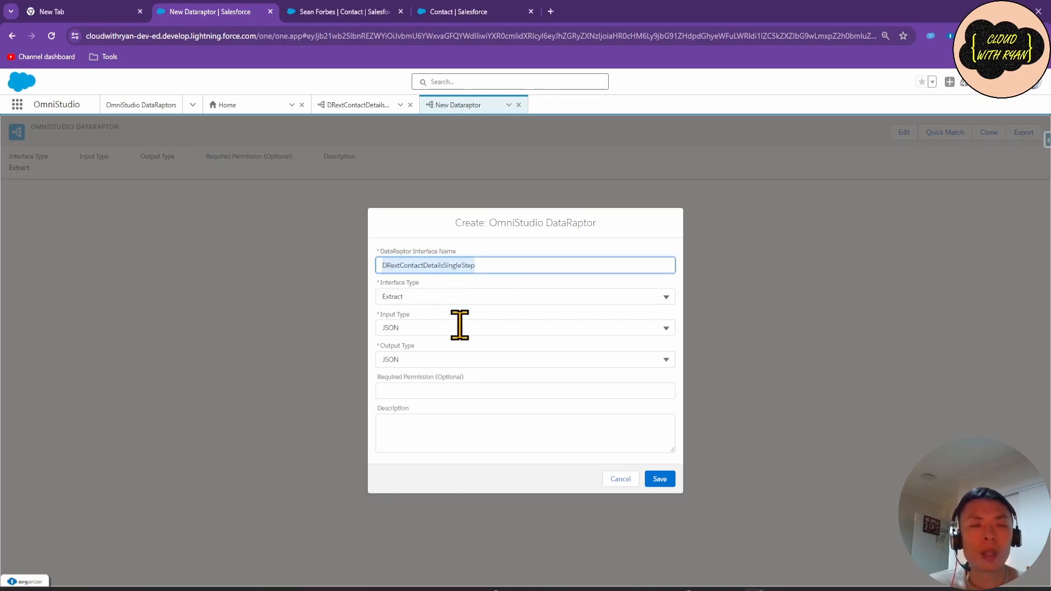
left_click(667, 480)
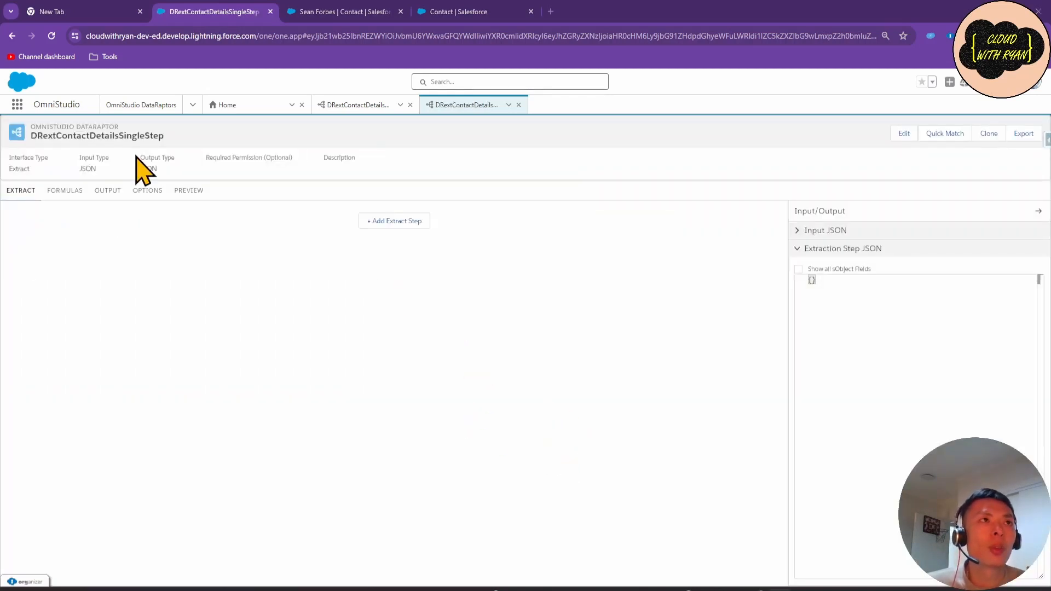
Add an extract step on the Contact object with the output path contacts.
left_click(404, 222)
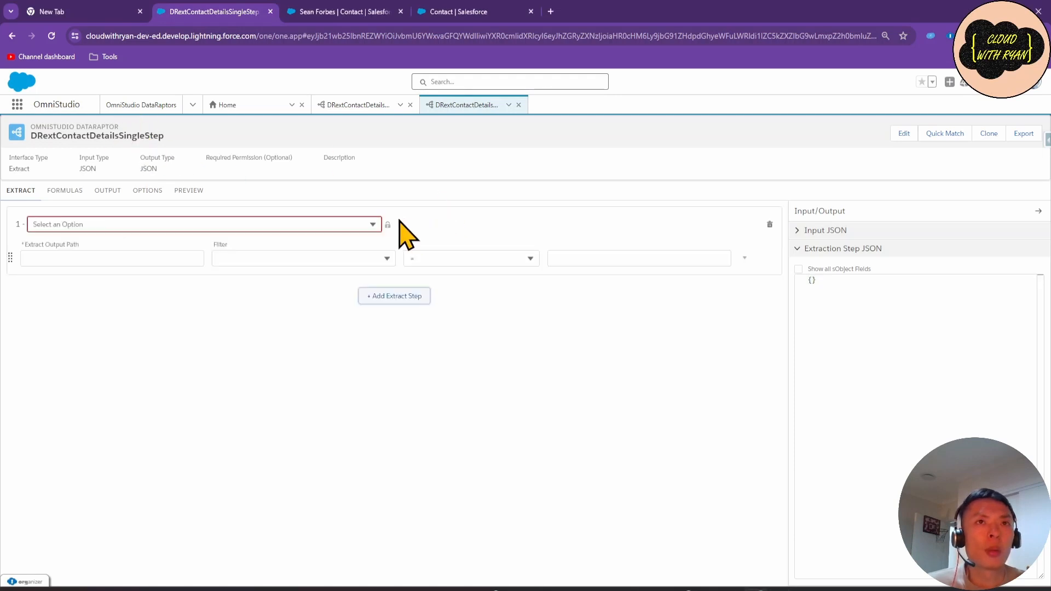
left_click(194, 222)
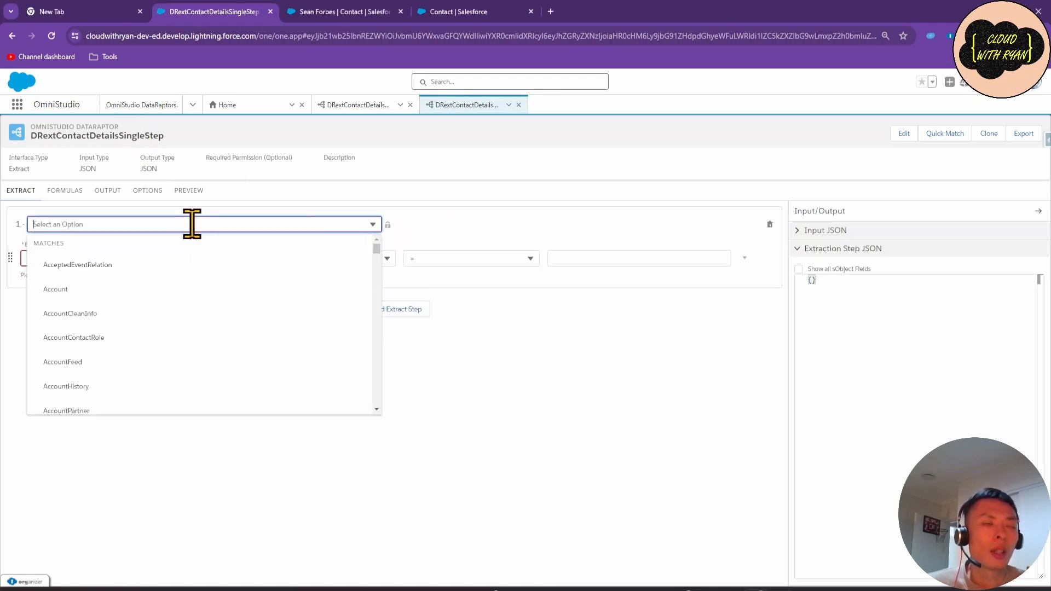
type("contact")
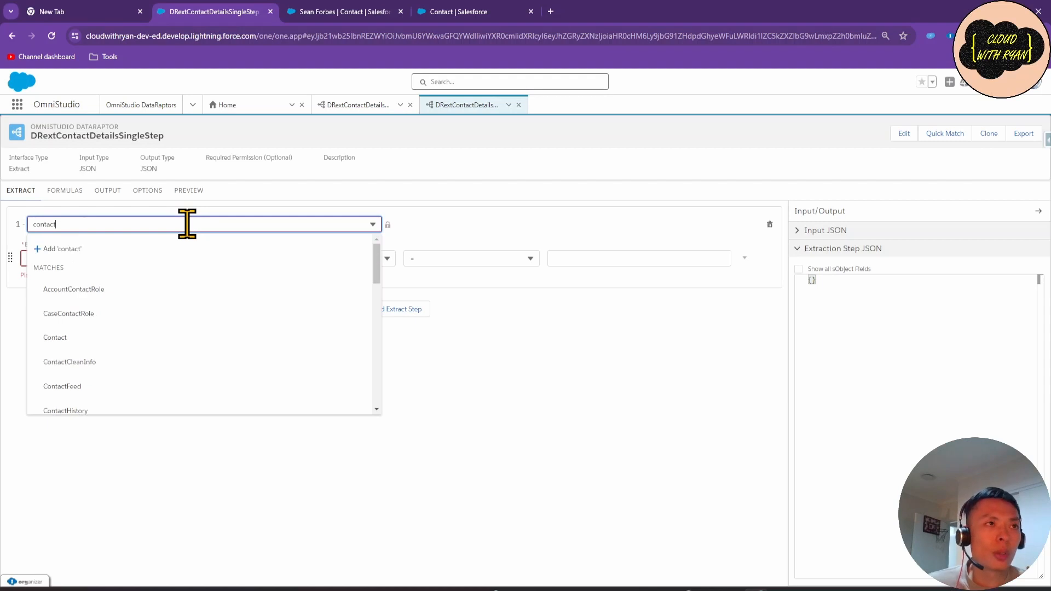
left_click(74, 336)
left_click(152, 258)
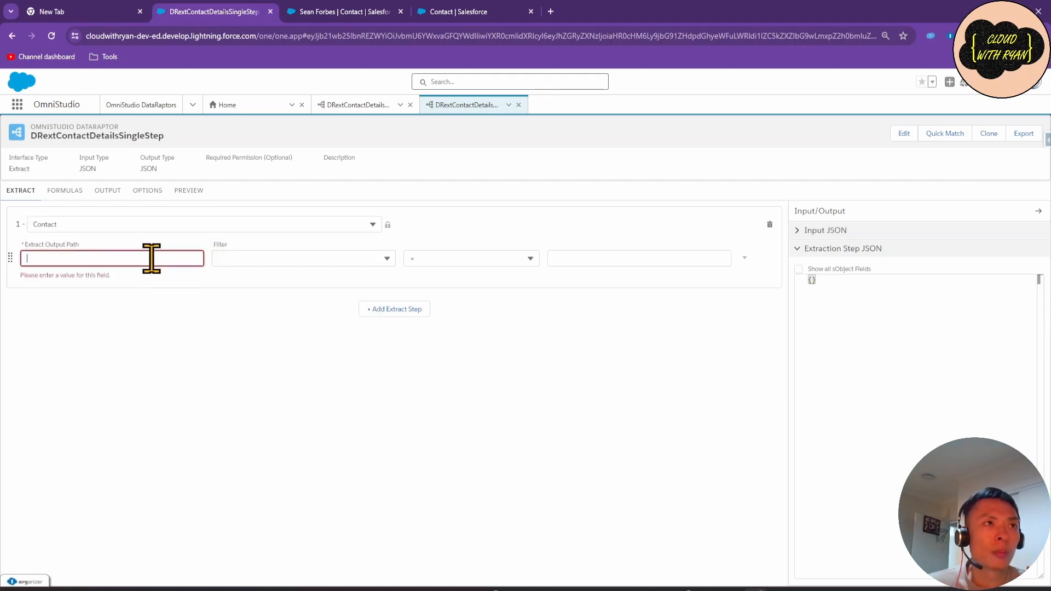
type("contacts")
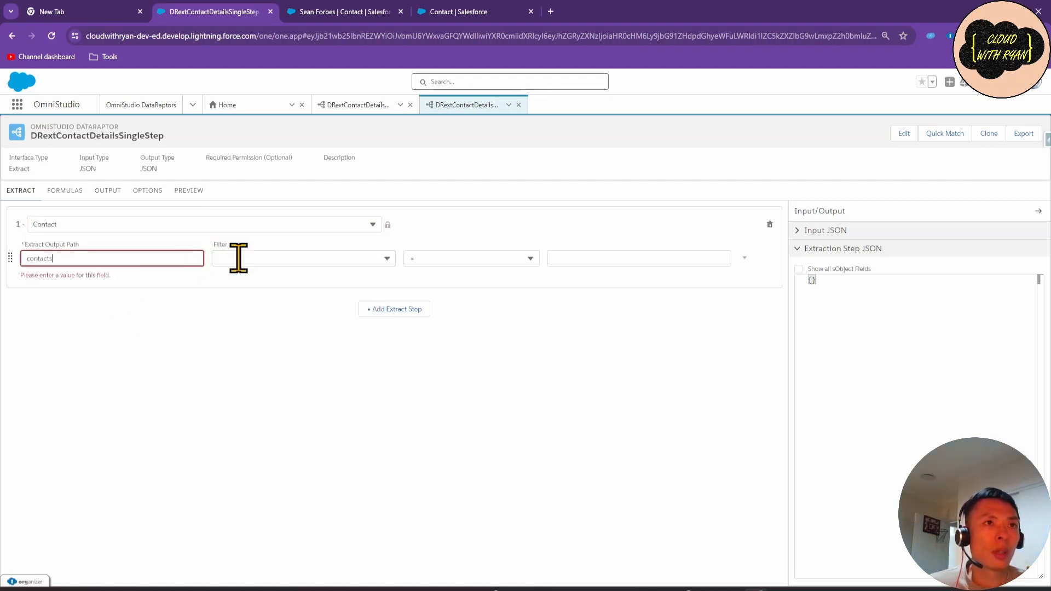
Filter the Contact extract step to records whose Id <> "$Vlocity.Null".
left_click(284, 259)
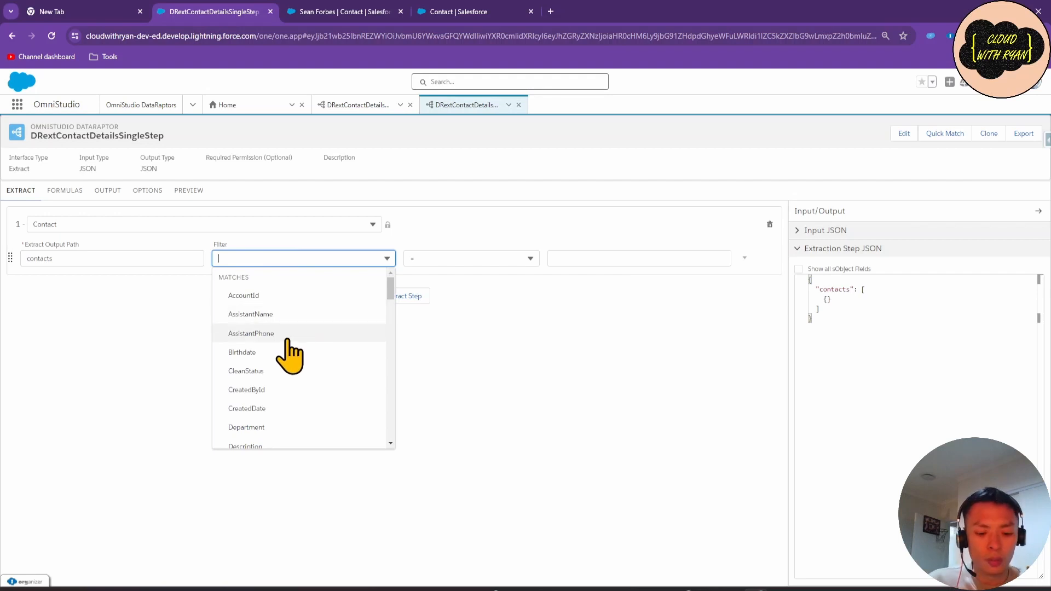
type("id")
left_click(288, 355)
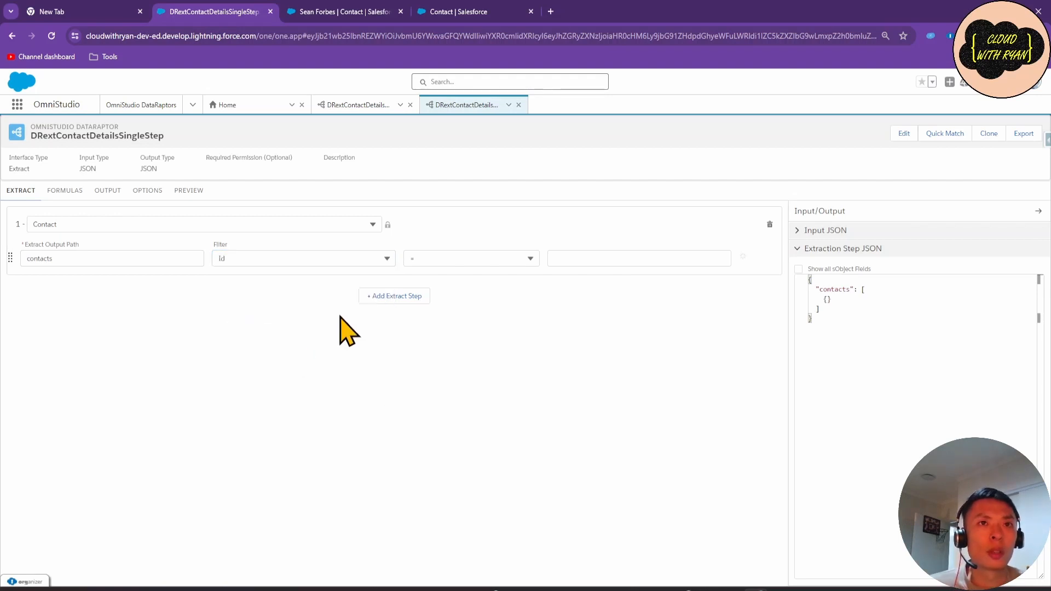
left_click(501, 259)
left_click(485, 321)
left_click(597, 258)
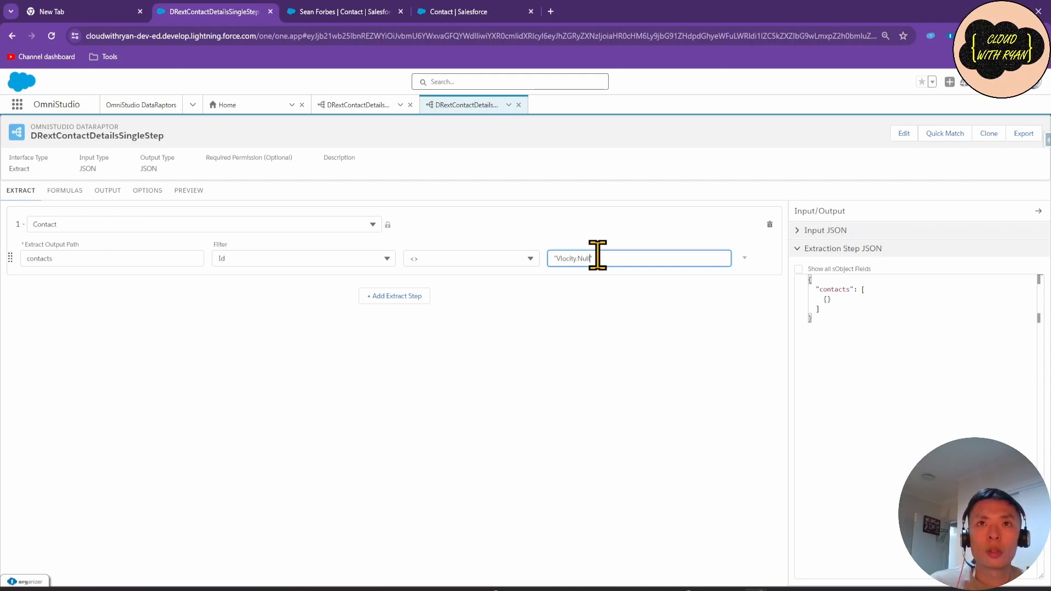
type("\"Vlocity.Null\"")
left_click(556, 259)
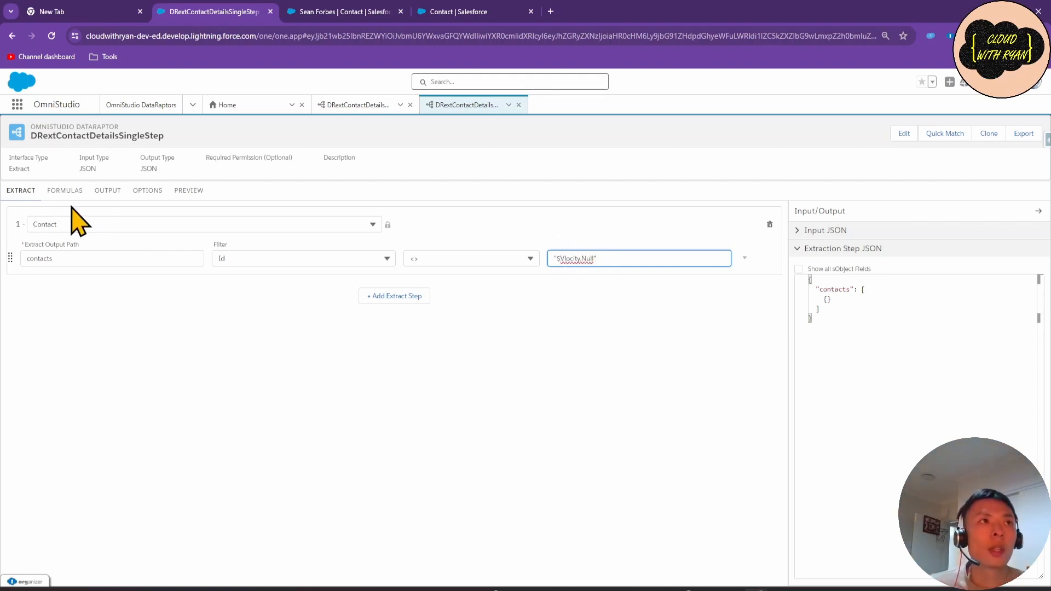
Add an output mapping from contacts:FirstName to person:firstName.
left_click(105, 191)
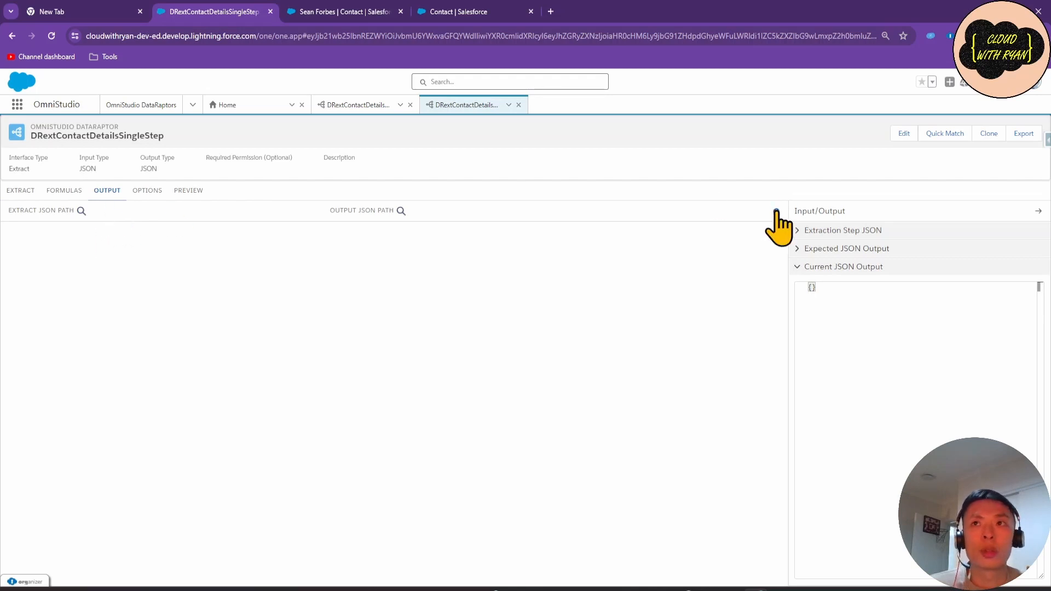
left_click(776, 212)
left_click(305, 248)
type("first")
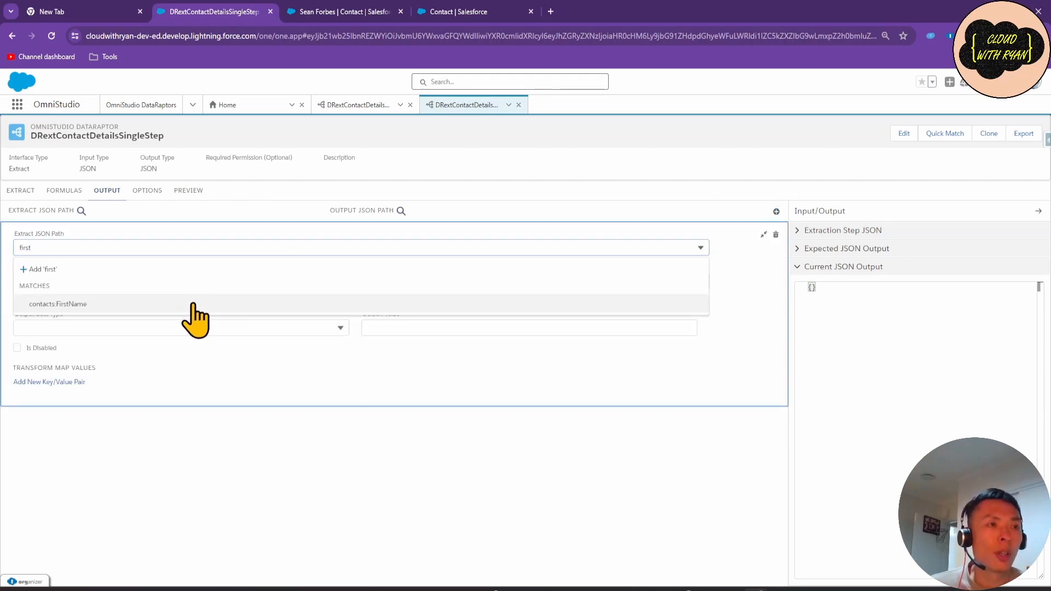
left_click(192, 304)
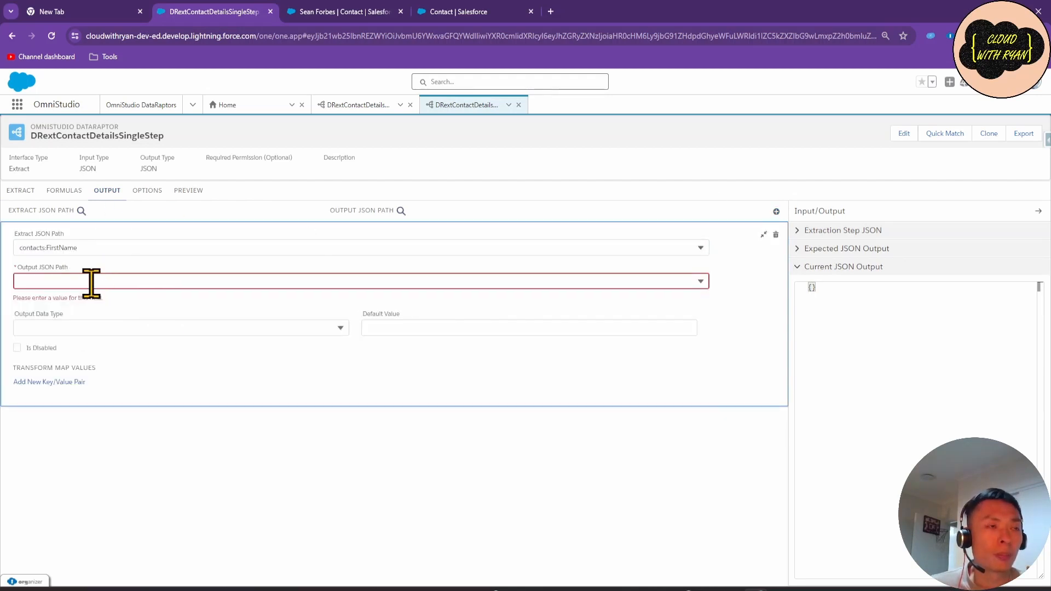
left_click(77, 279)
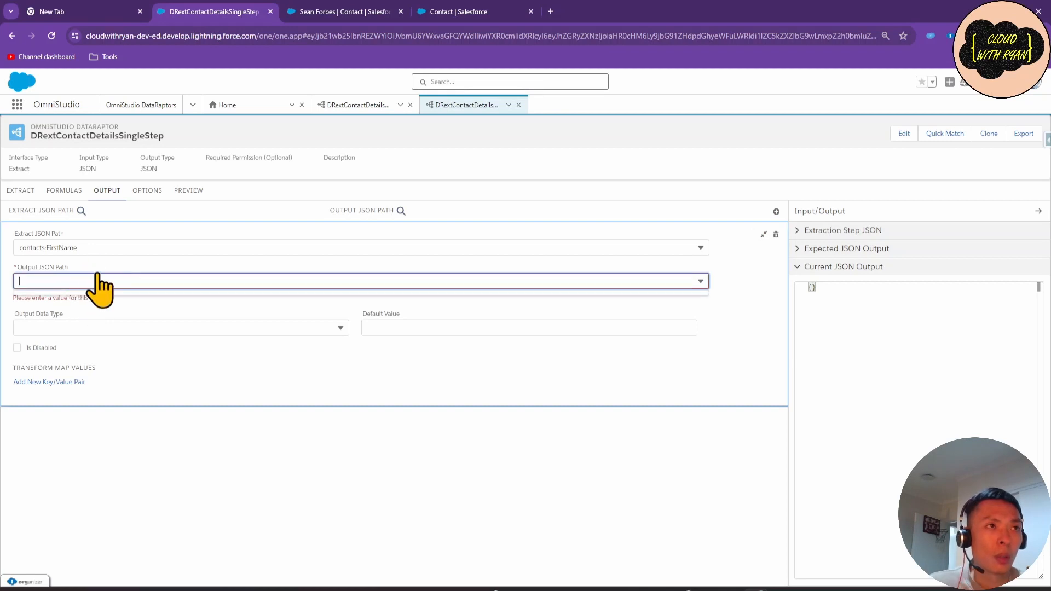
type("person:firstName")
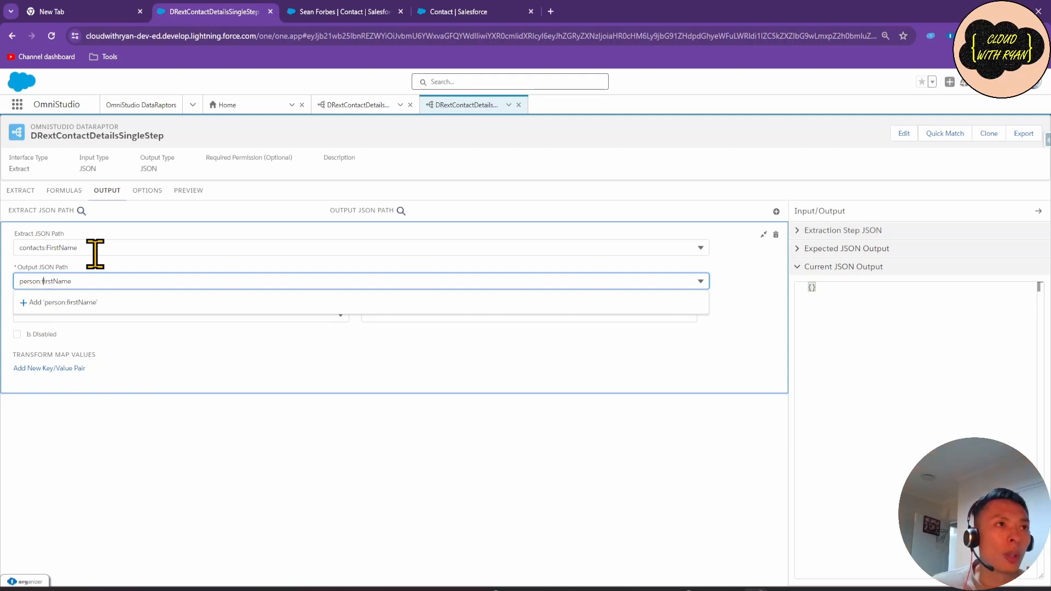
left_click(82, 305)
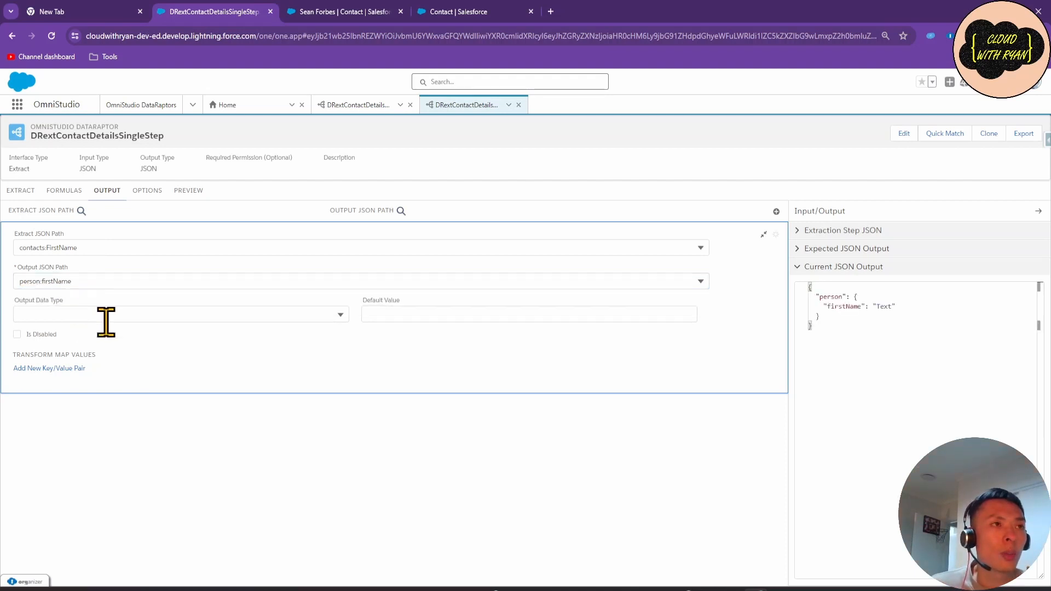
Add an output mapping from contacts:LastName to person:lastName.
left_click(777, 212)
left_click(88, 271)
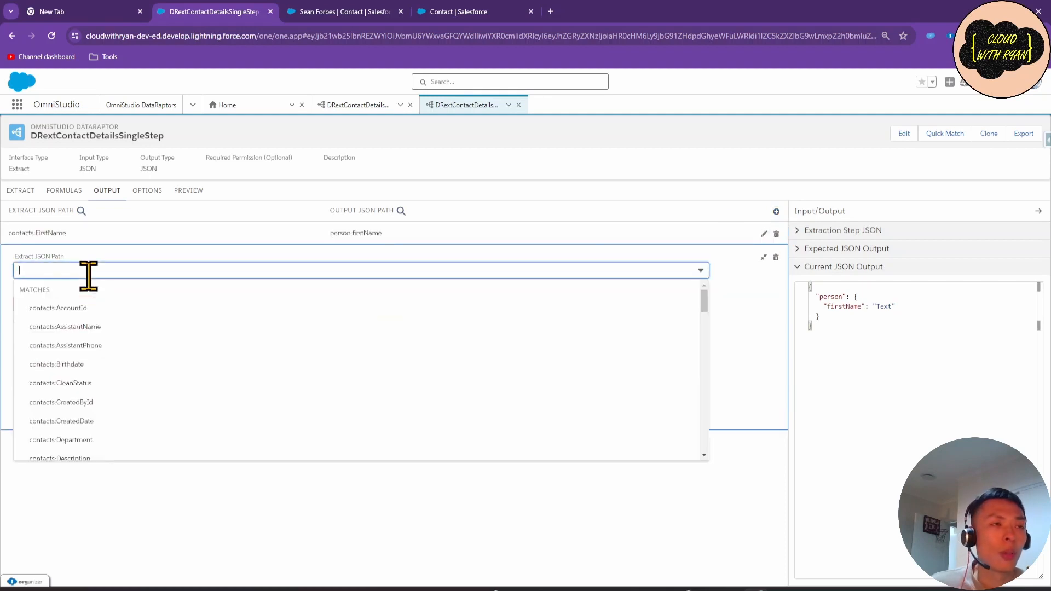
type("last")
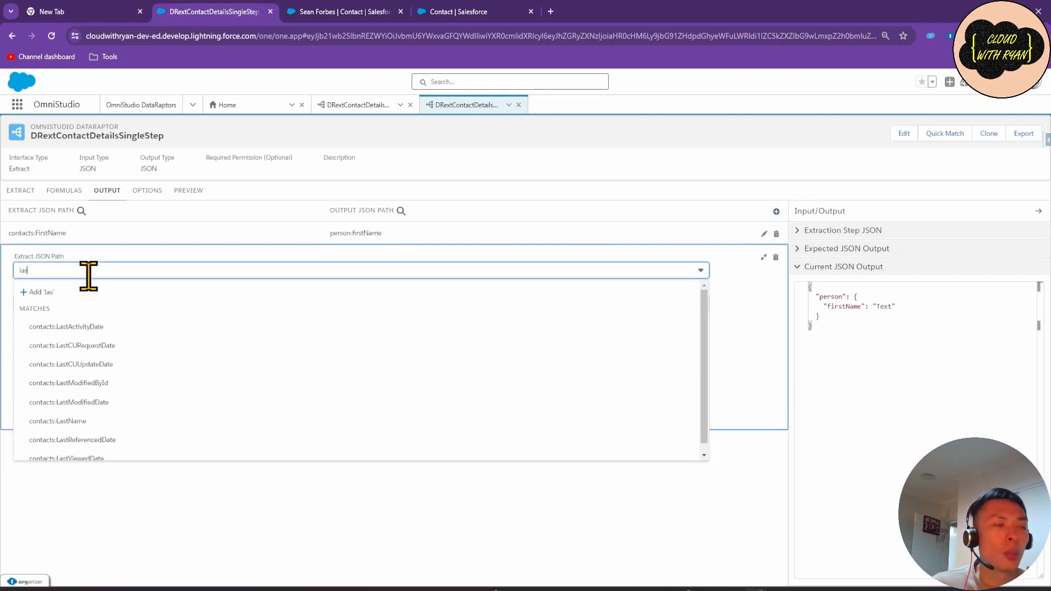
left_click(71, 421)
left_click(67, 304)
type("person:lastNa")
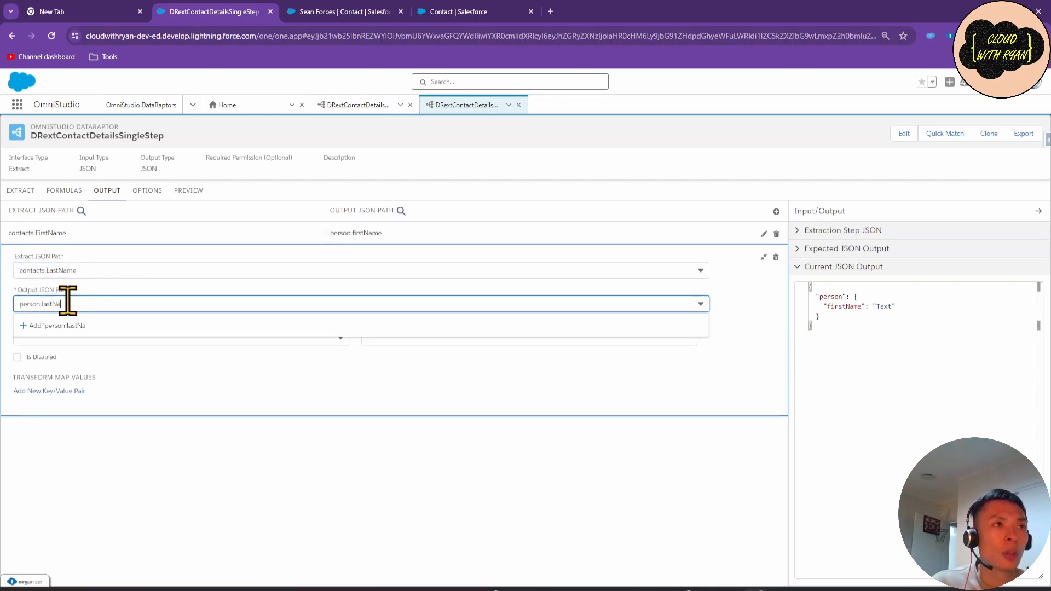
type("me")
left_click(211, 461)
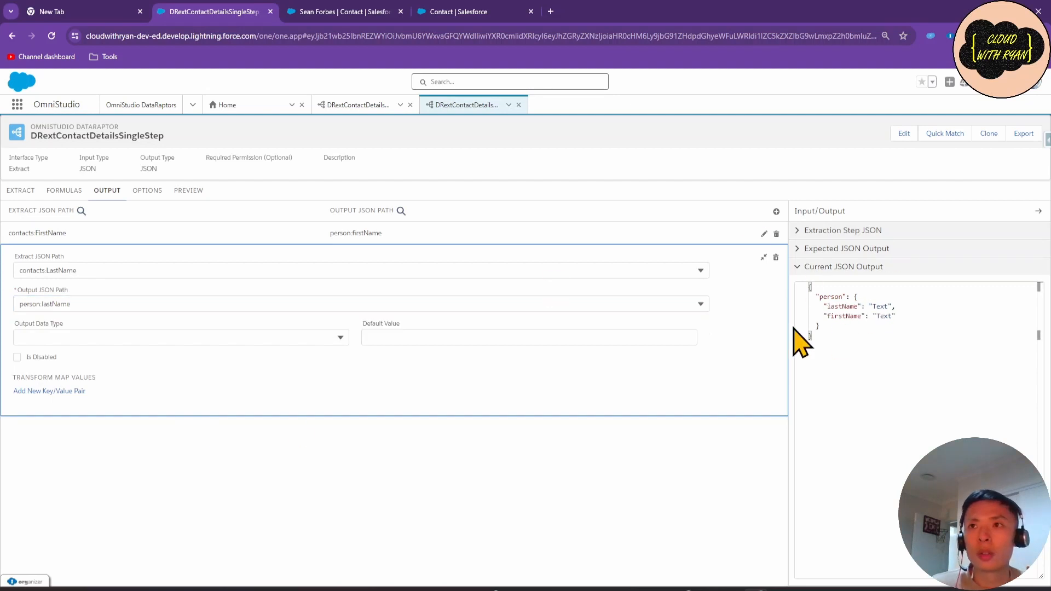
Execute the DRextContactDetailsSingleStep preview without input parameters to check the person output and debug log.
left_click(189, 190)
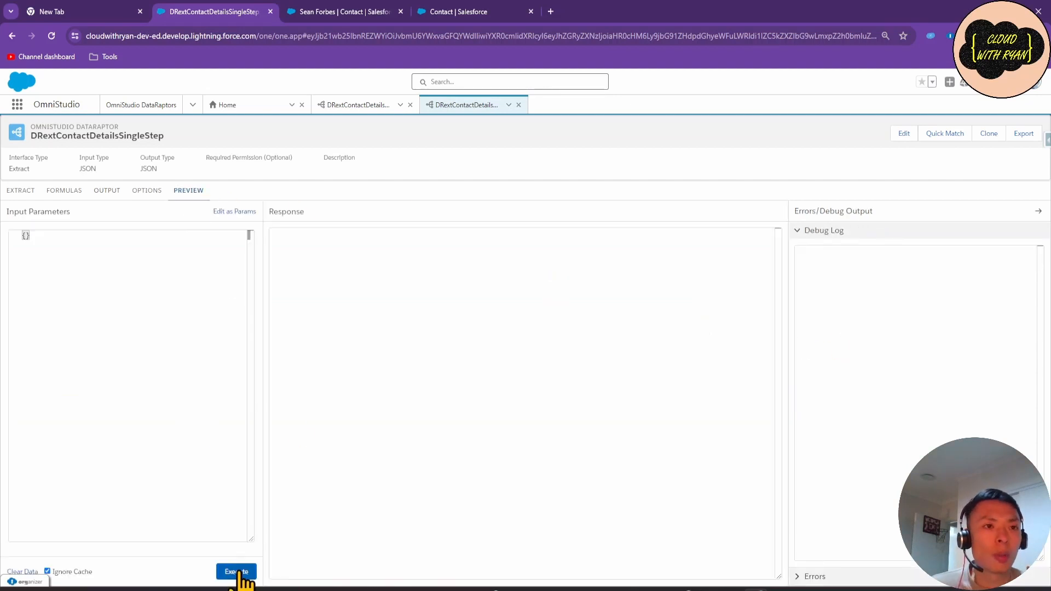
left_click(236, 572)
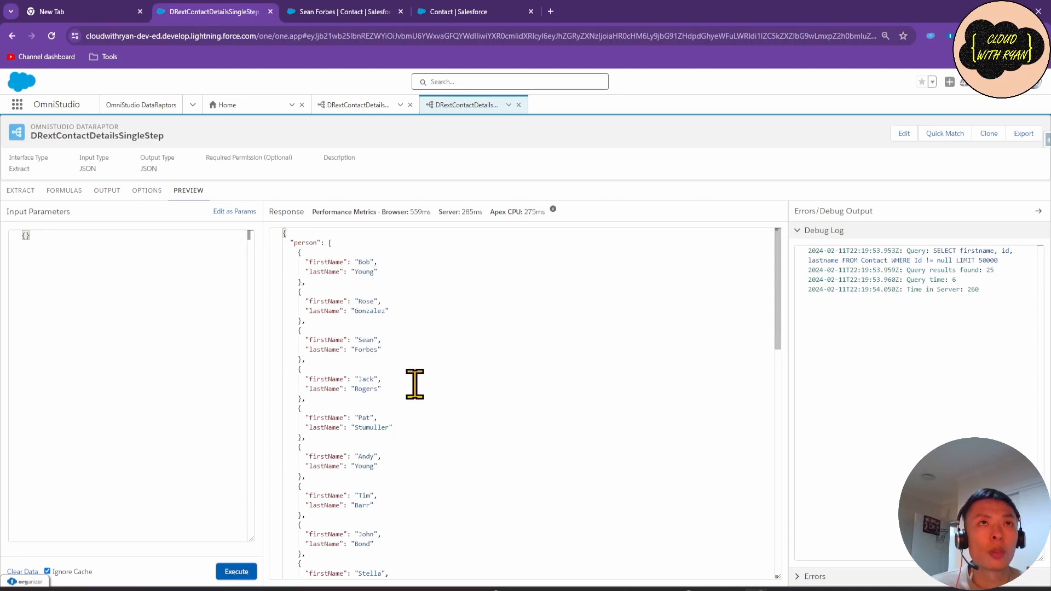
Review the account and contact output mappings of DRextContactDetailsMultiStep, then return to DRextContactDetailsSingleStep.
left_click(359, 104)
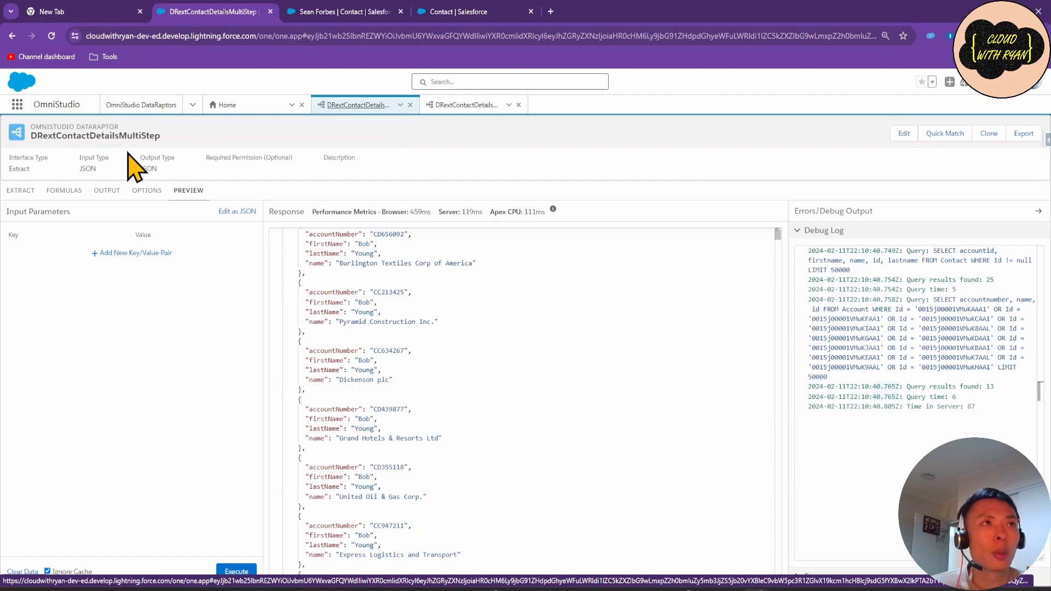
left_click(106, 190)
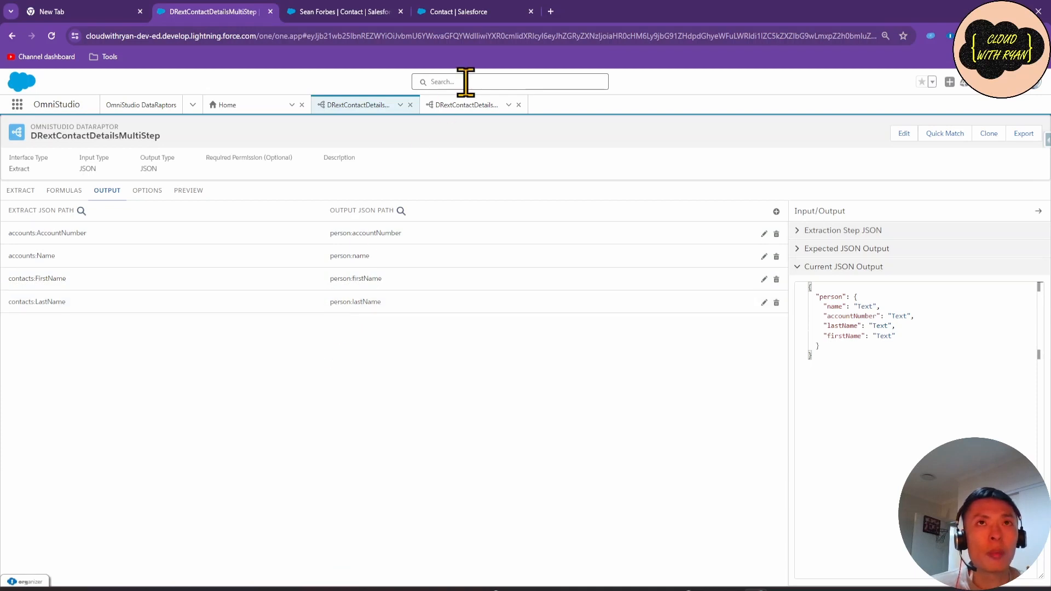
left_click(467, 114)
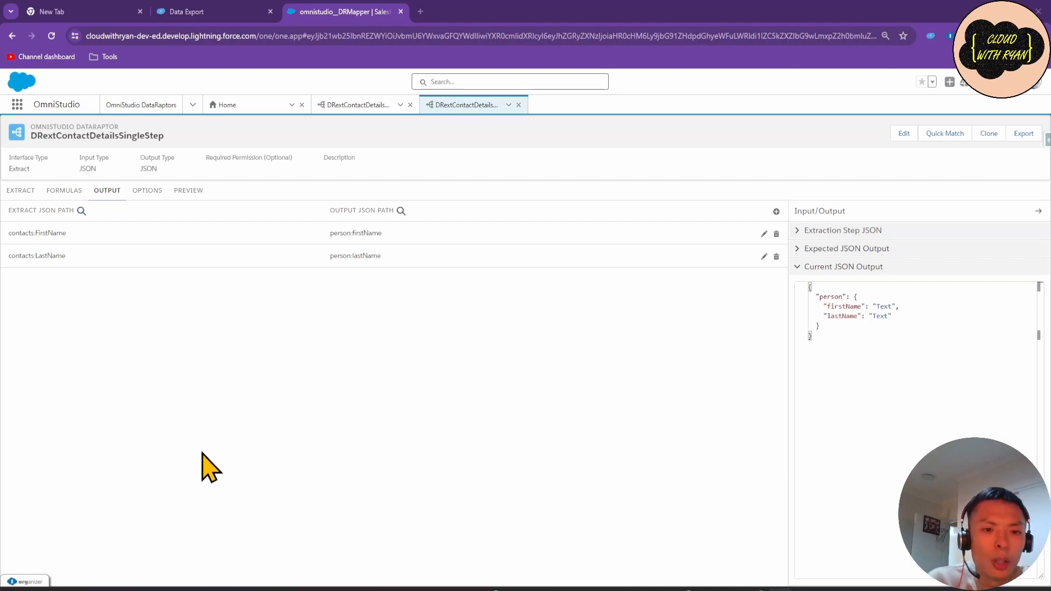
Switch to Salesforce Inspector's Data Export and examine the Contact object queried in the SOQL statement.
left_click(200, 9)
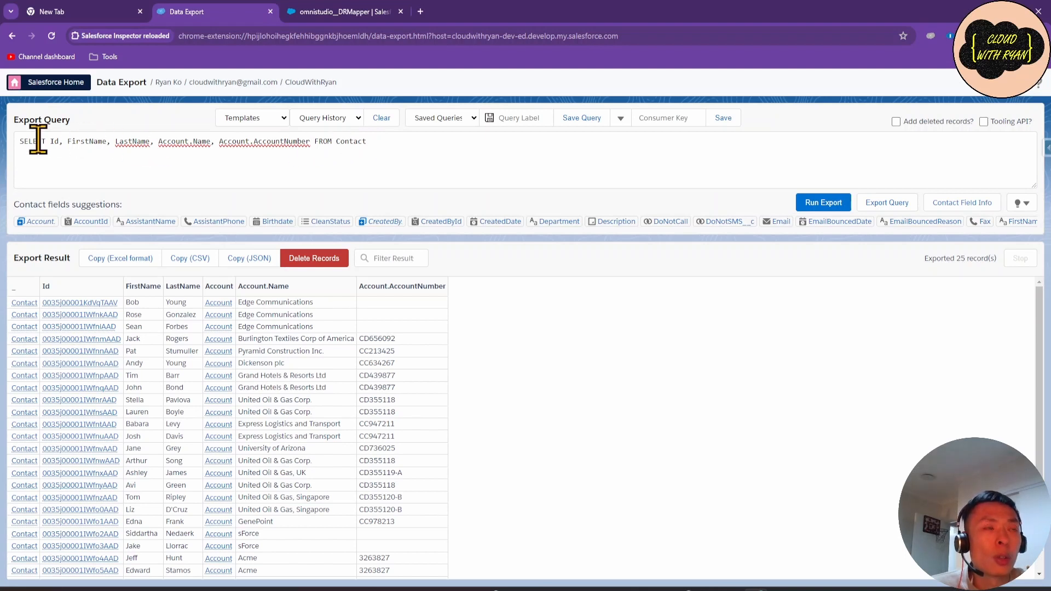
double_click(351, 142)
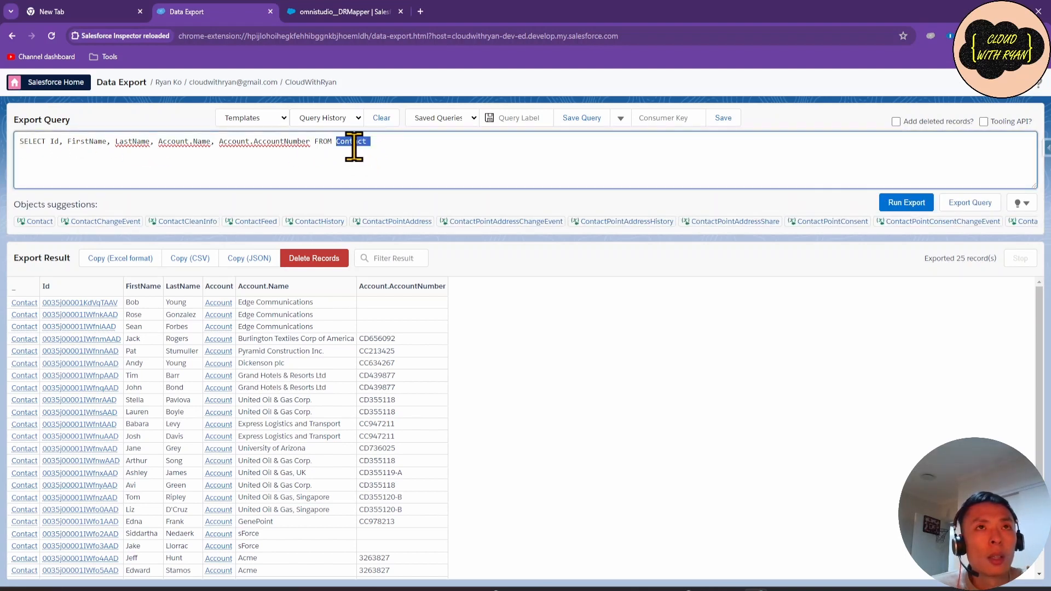
left_click(361, 166)
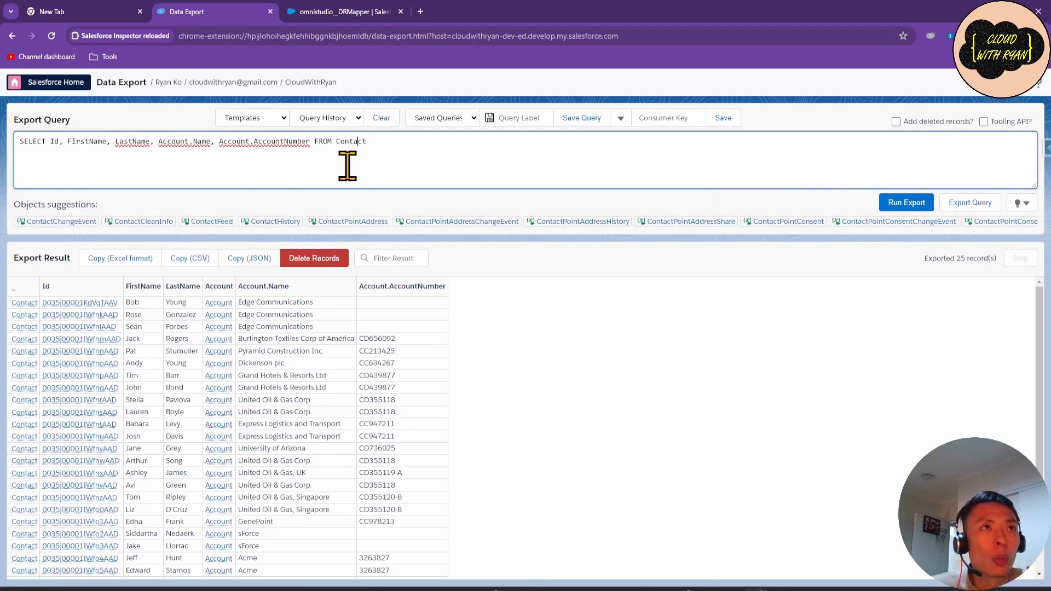
Examine the Account.Name and Account.AccountNumber relationship fields in the Contact query and run the export.
left_click(203, 141)
double_click(173, 141)
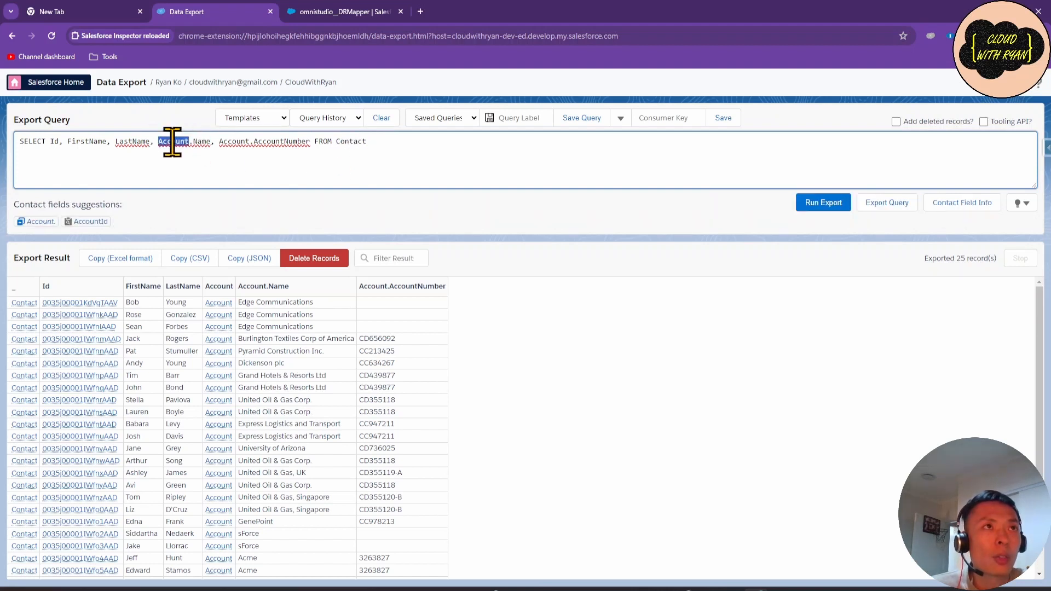
double_click(285, 141)
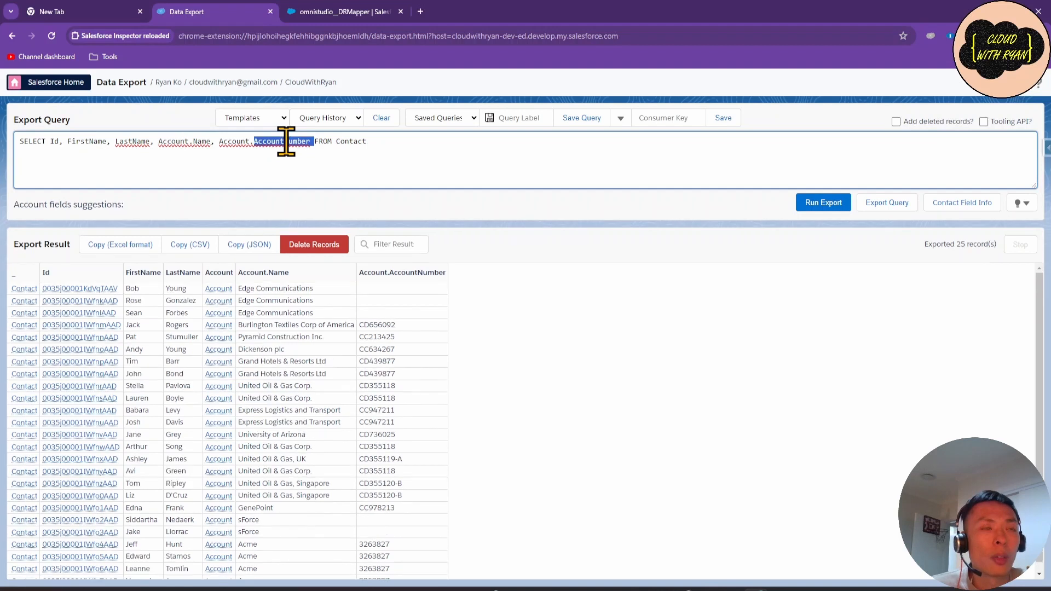
left_click(232, 141)
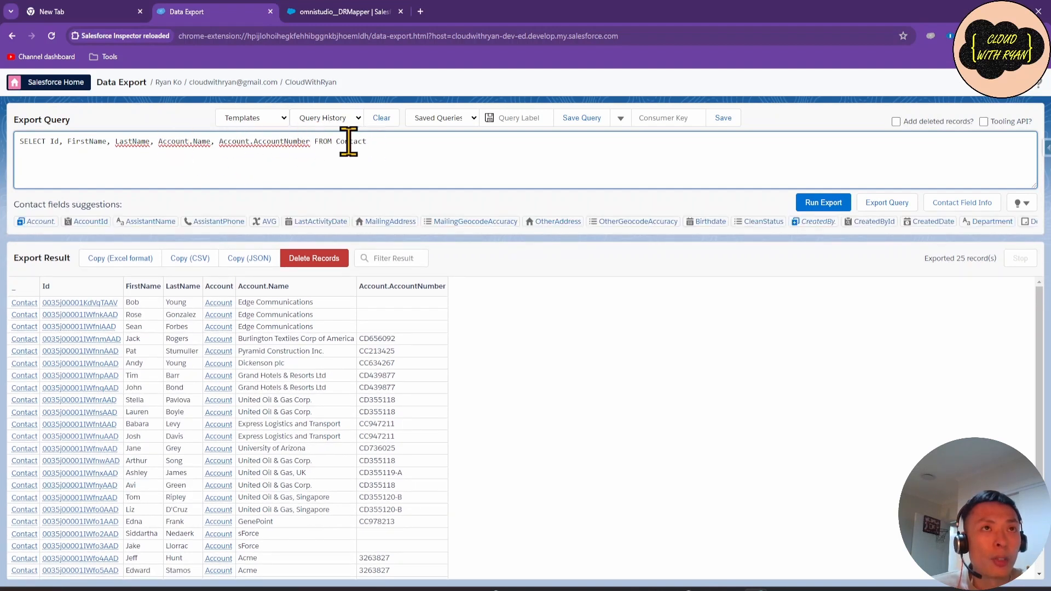
left_click(277, 144)
left_click(802, 207)
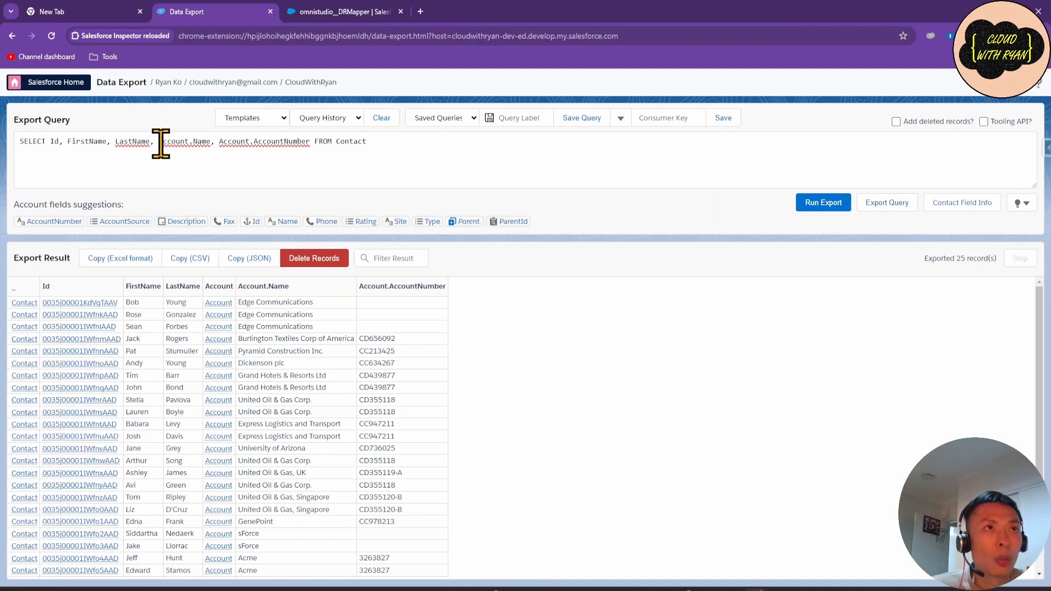
Examine how the Account.Name reference in the Contact query combines the relationship name and the field name.
left_click(175, 141)
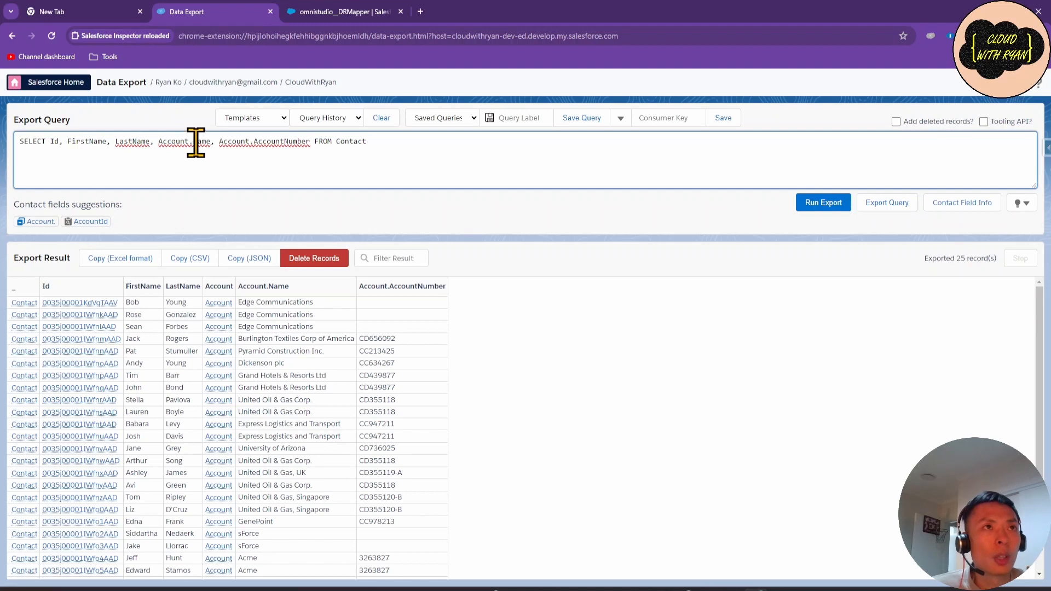
left_click(195, 141)
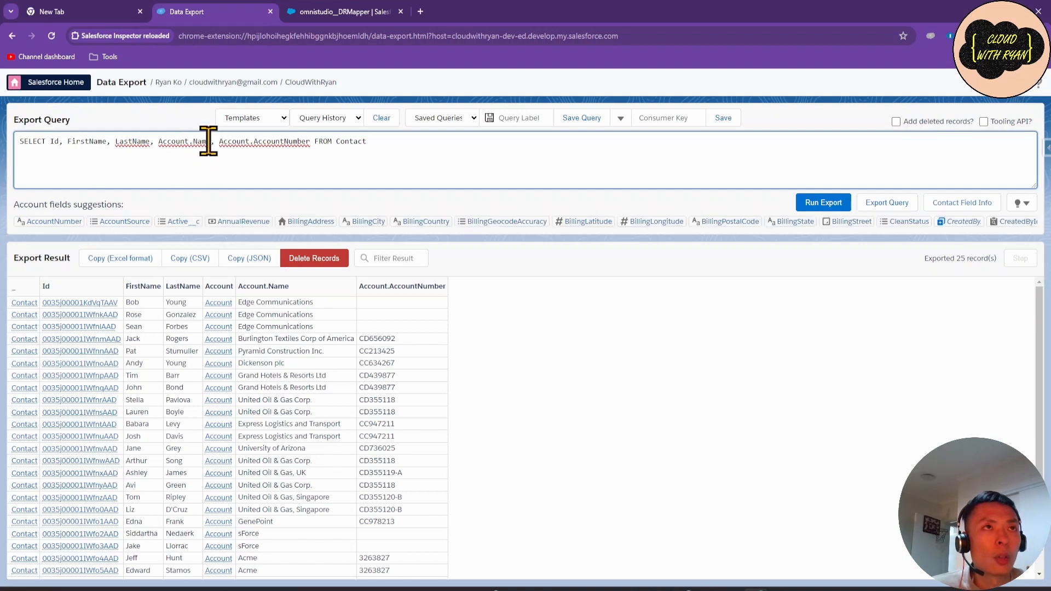
left_click_drag(209, 141, 192, 144)
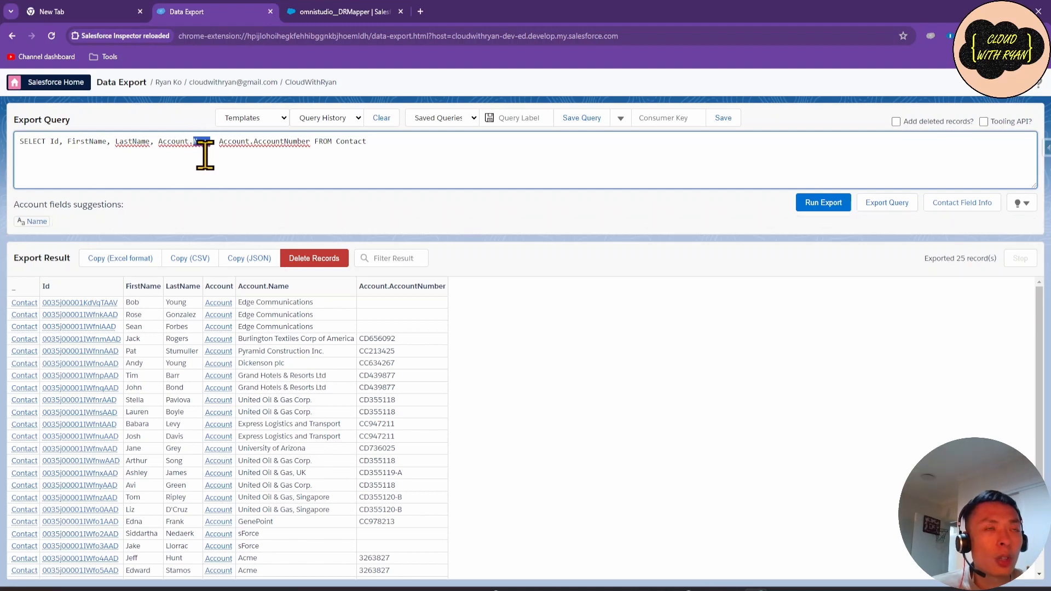
left_click(201, 141)
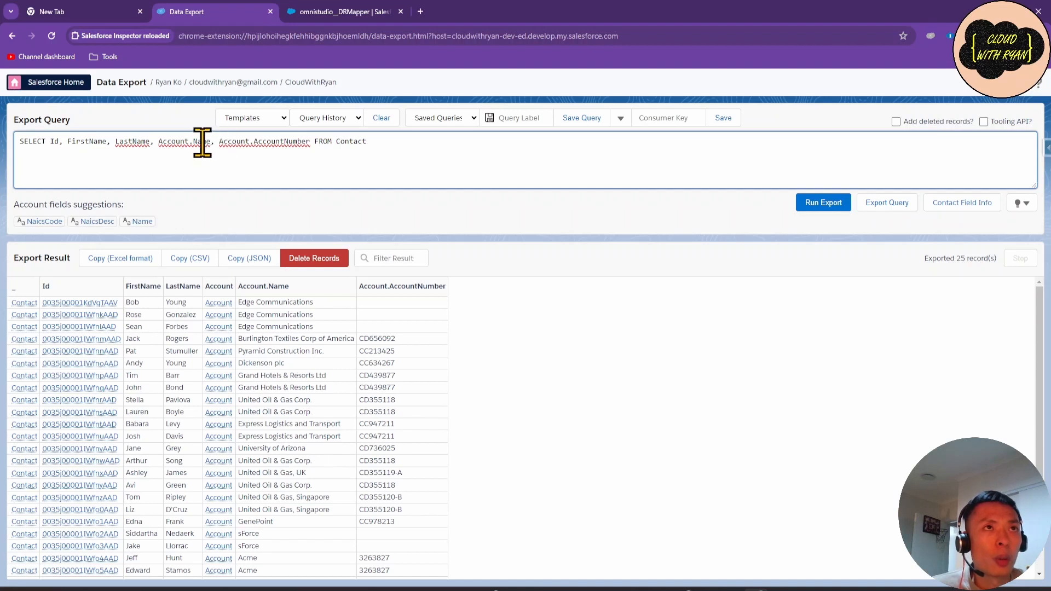
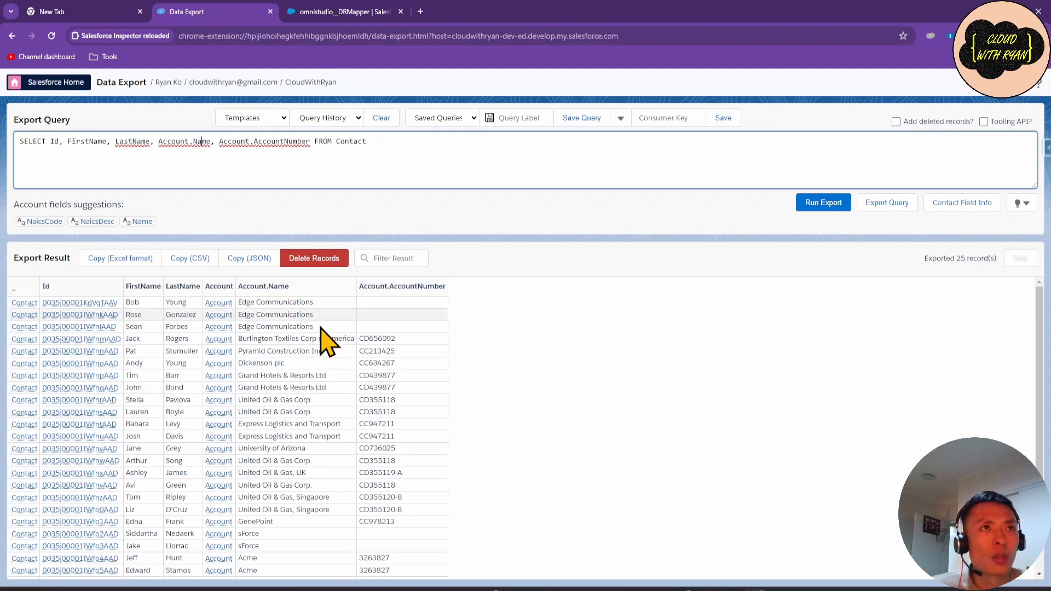
left_click(225, 235)
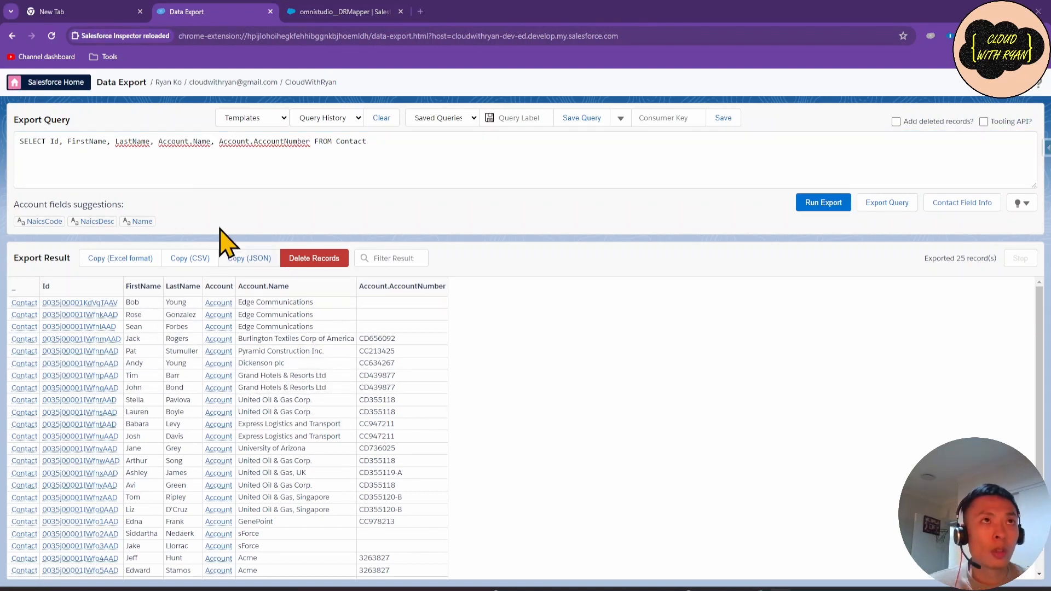
Switch to OmniStudio and add an output mapping with the extract path contacts:Account.Name, reusing the field reference from the Data Export query.
left_click(334, 9)
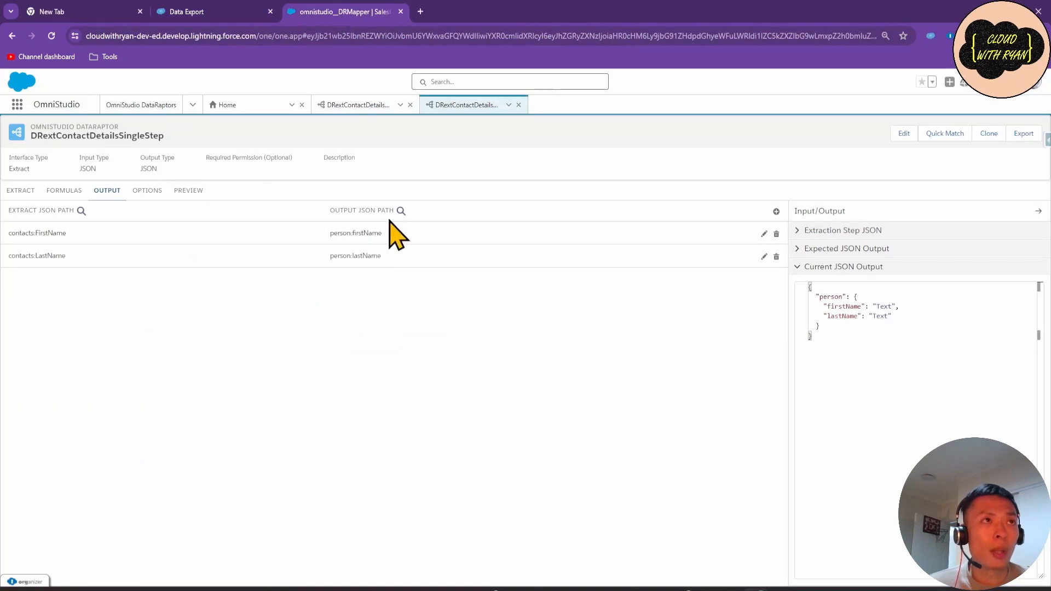
left_click(777, 211)
left_click(97, 295)
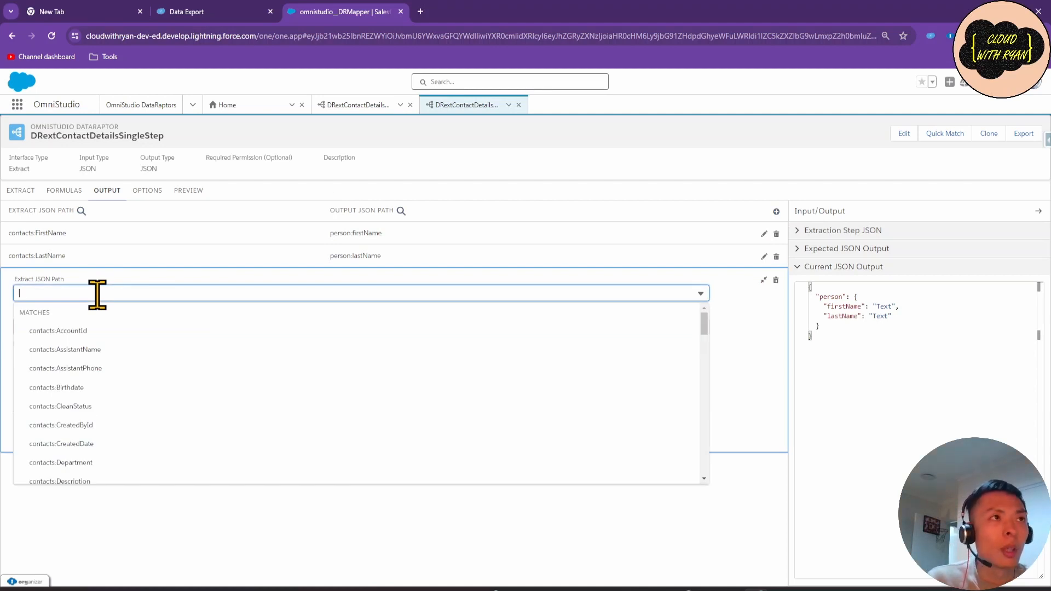
type("contacts:")
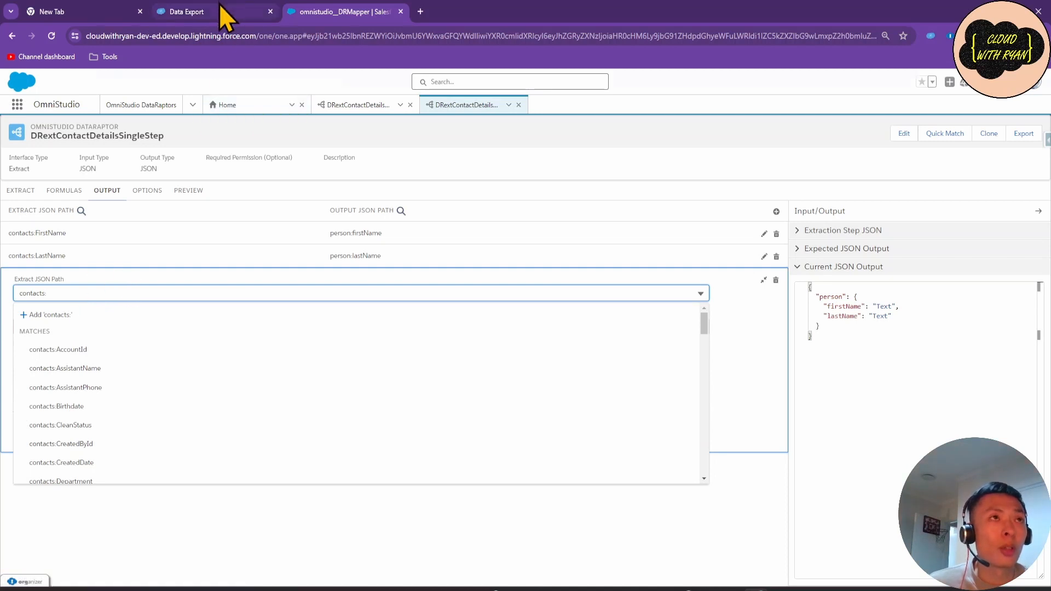
left_click(186, 11)
left_click_drag(160, 141, 211, 142)
key("ctrl+c")
left_click(328, 16)
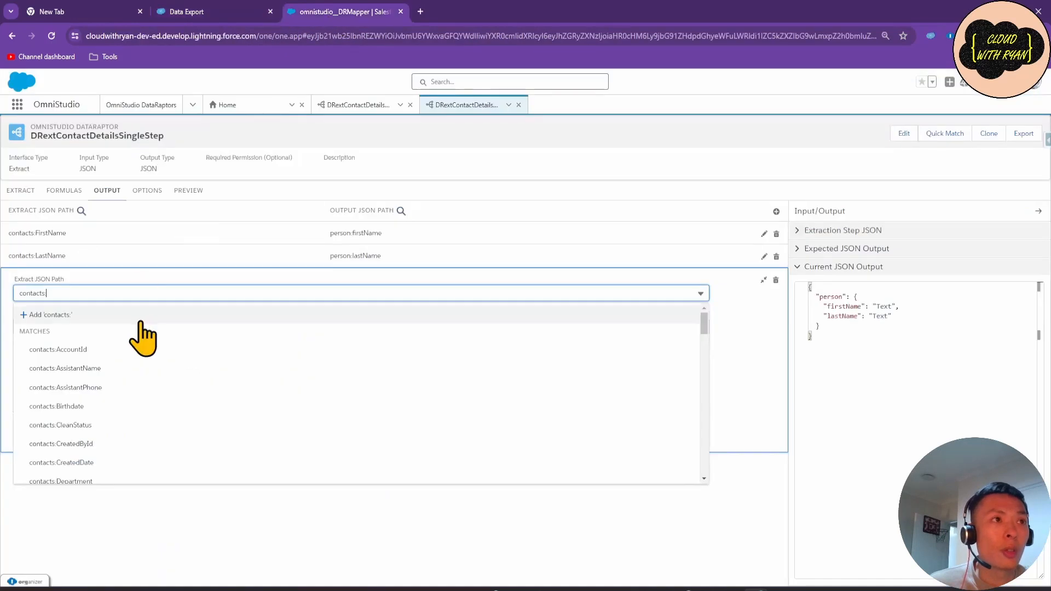
key("ctrl+v")
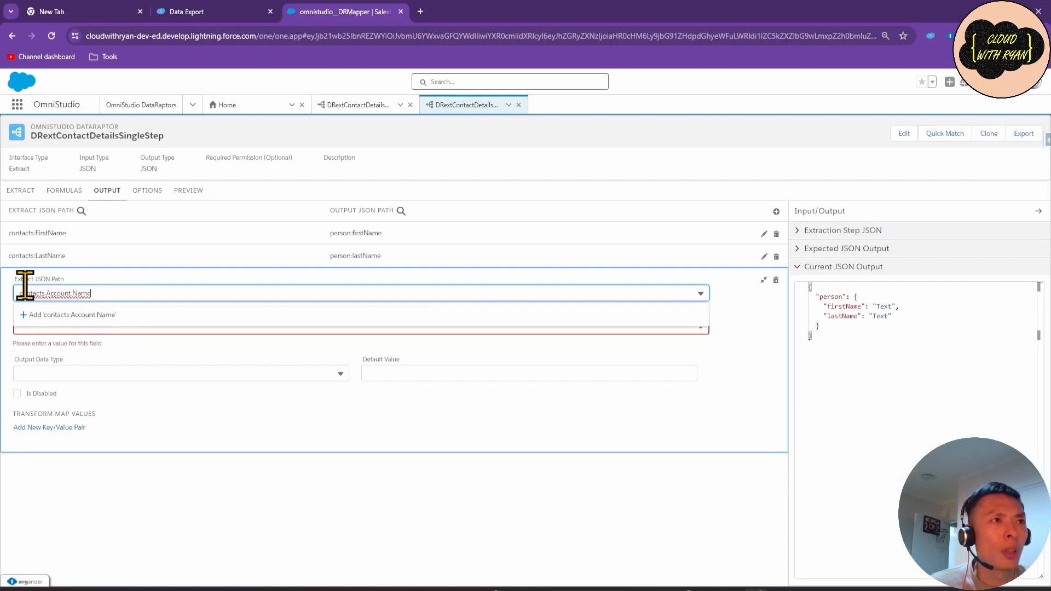
left_click(73, 319)
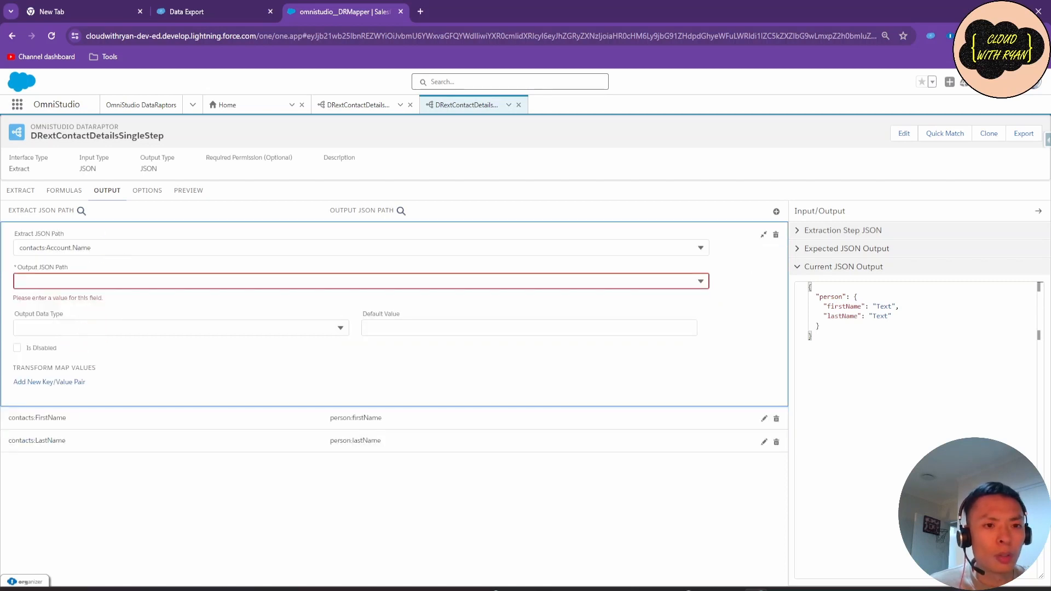
Recheck the new mapping's extract path and choose contacts:Account.Name from the suggested matches.
left_click(102, 248)
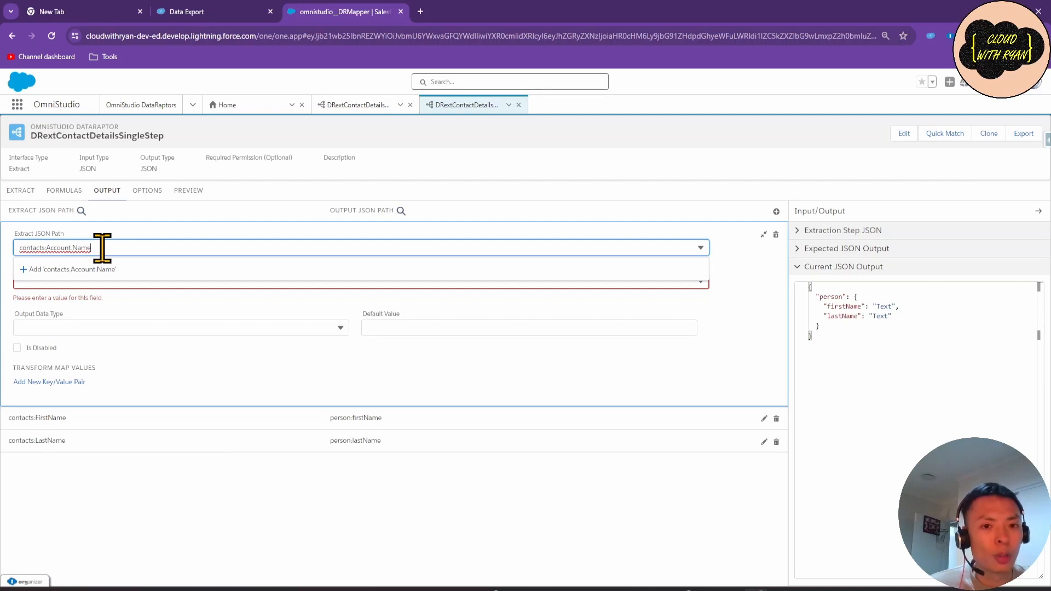
left_click(108, 281)
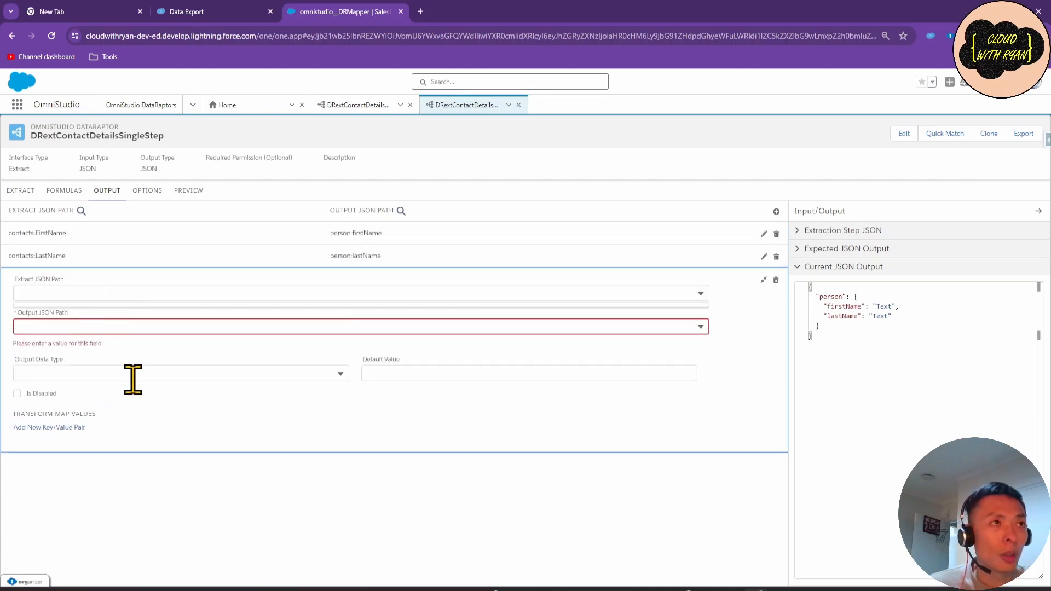
left_click(106, 294)
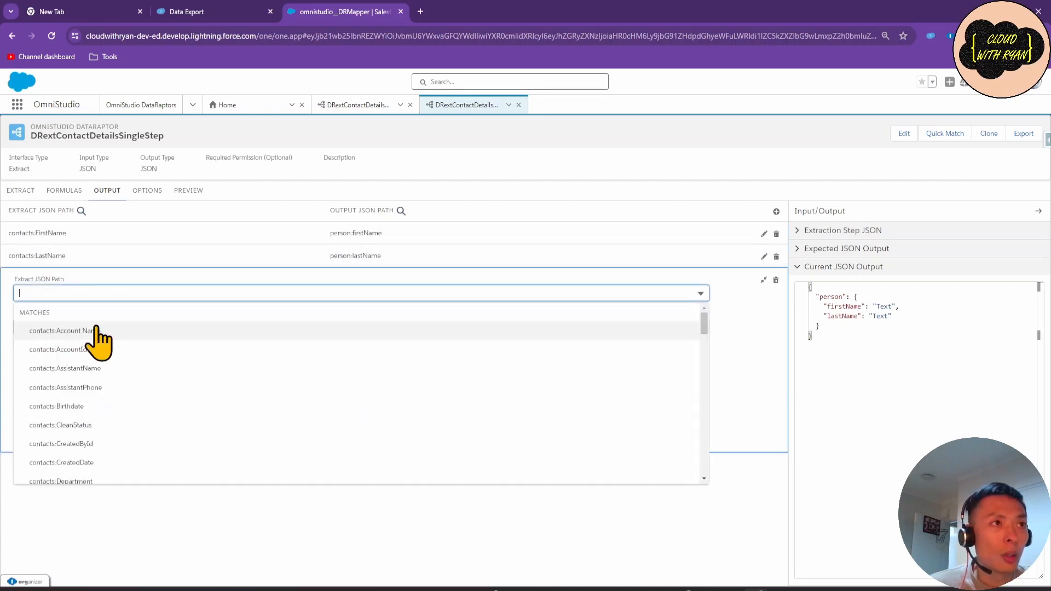
left_click(187, 554)
left_click(86, 248)
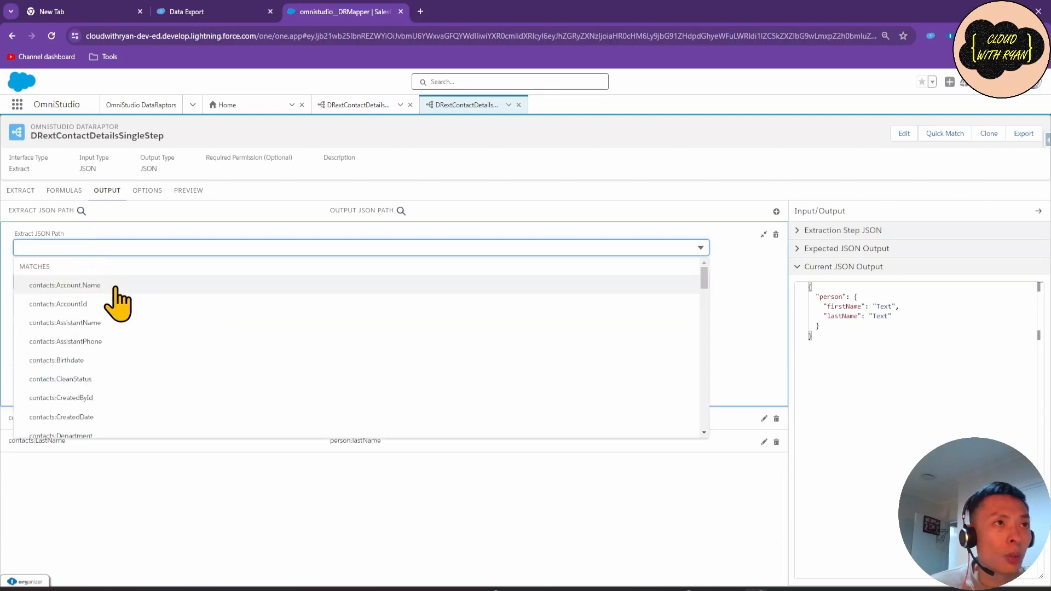
left_click(65, 285)
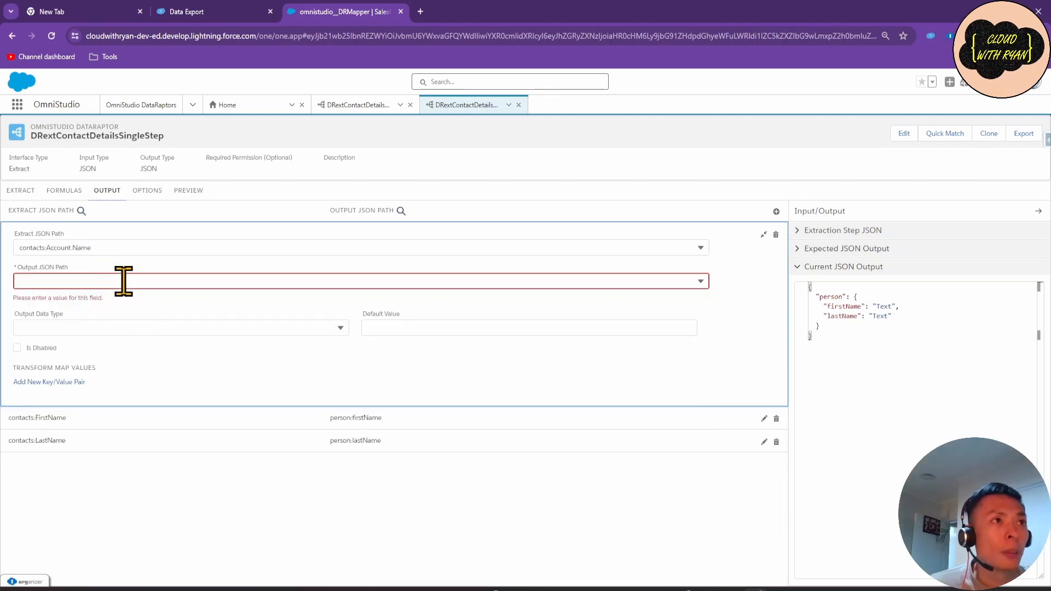
Set the output path of the contacts:Account.Name mapping to person:accountName.
left_click(122, 281)
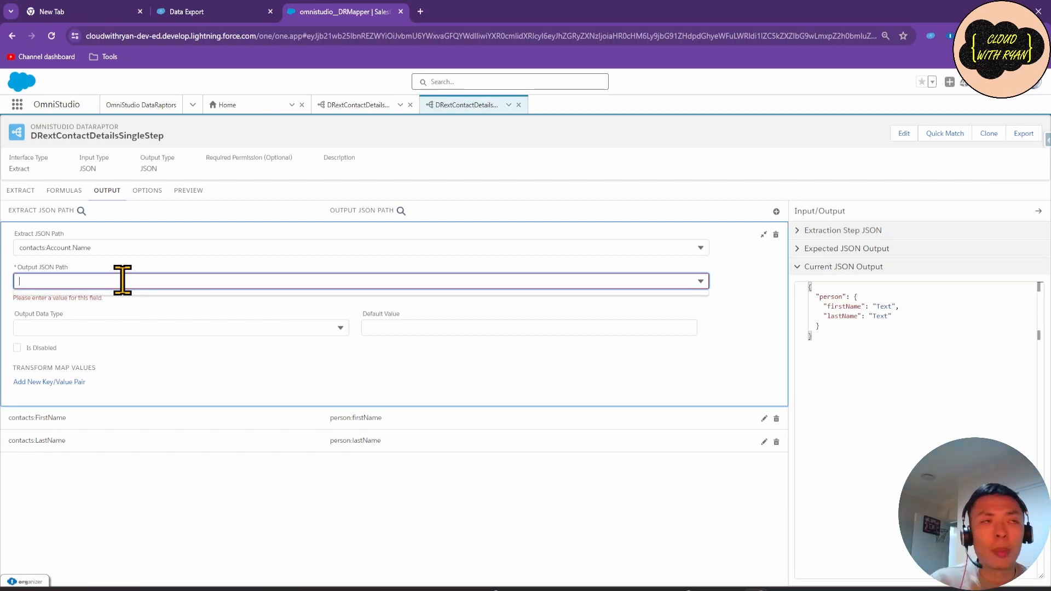
type("PER")
key("BackSpace")
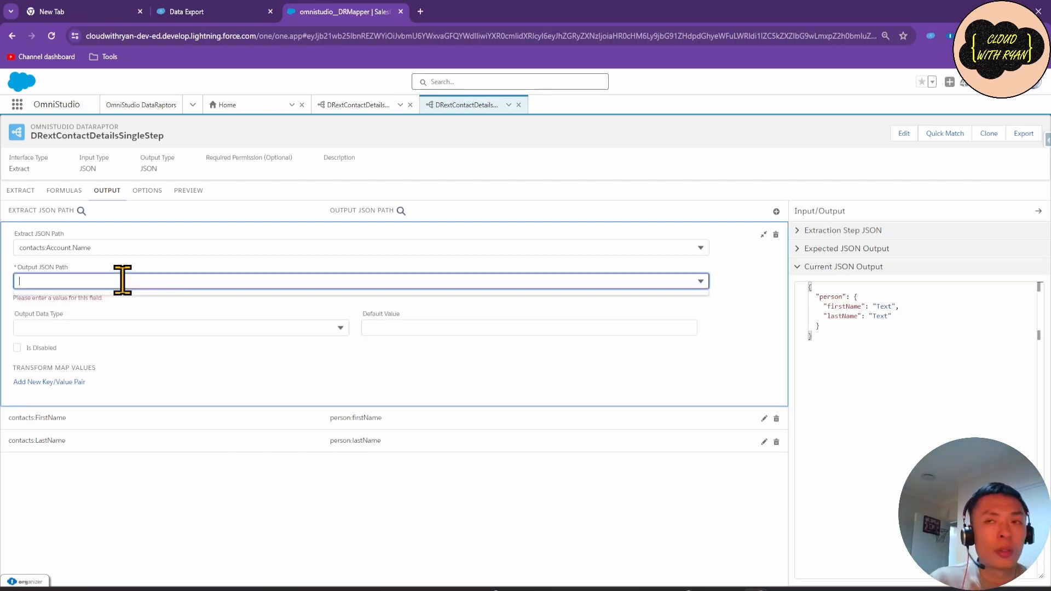
type("person:accountName")
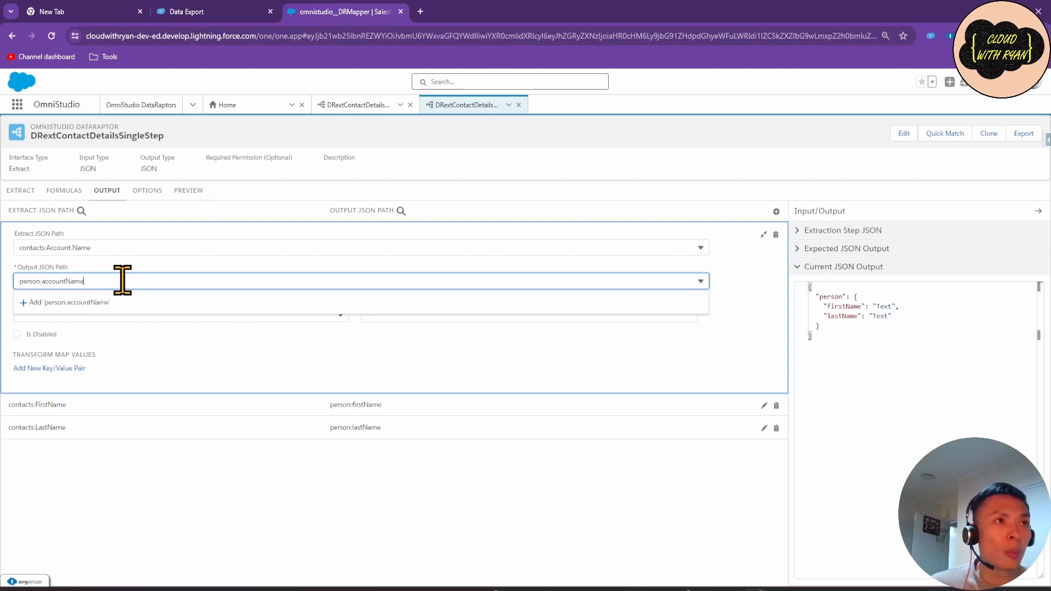
left_click(87, 302)
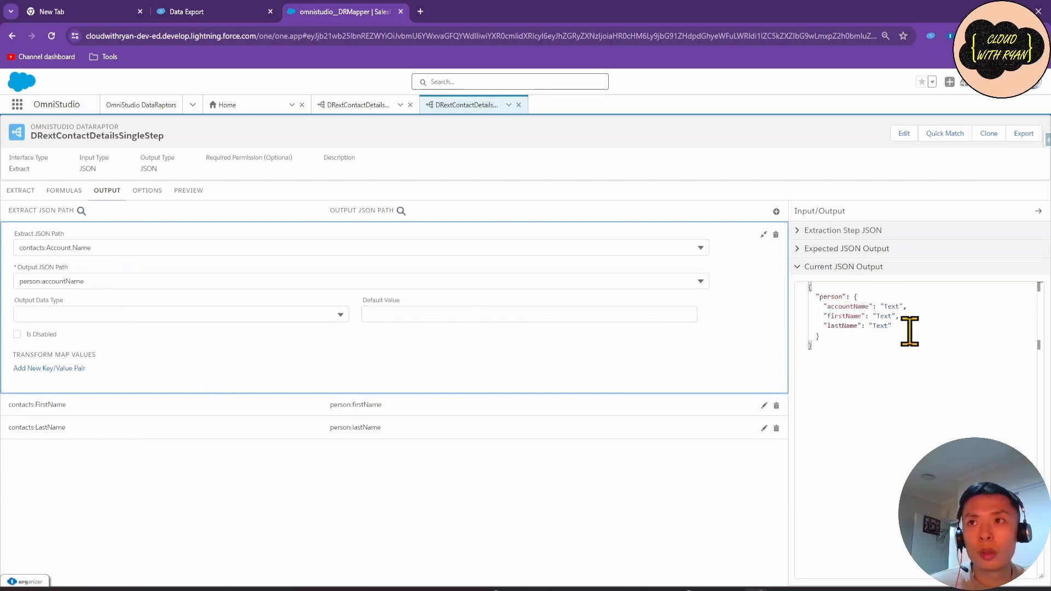
Add another output mapping with the extract path contacts:Account.AccountNumber, reusing the field reference from the Data Export query.
left_click(777, 212)
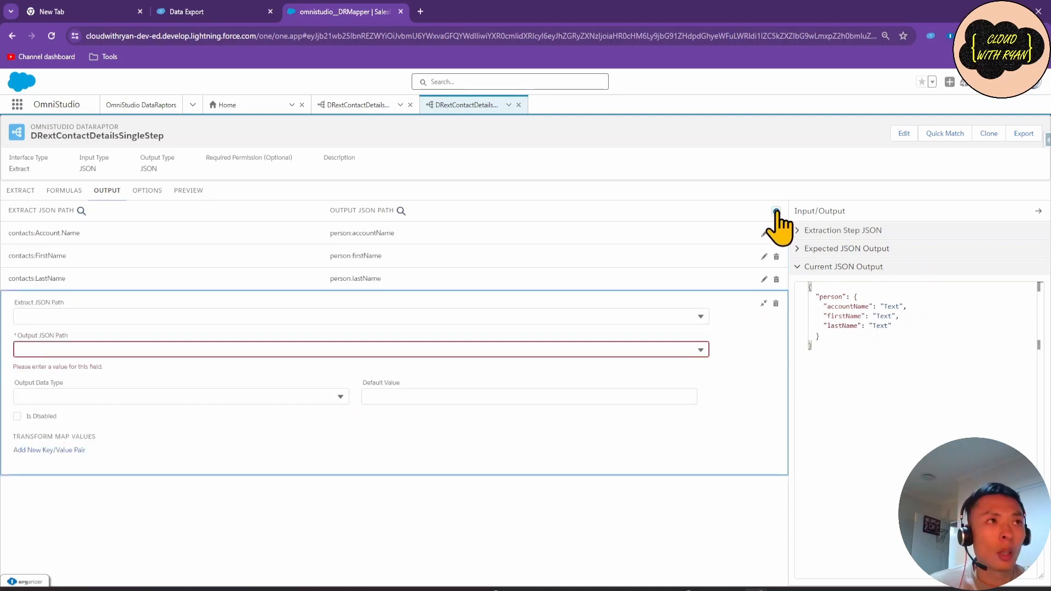
left_click(109, 316)
left_click(227, 11)
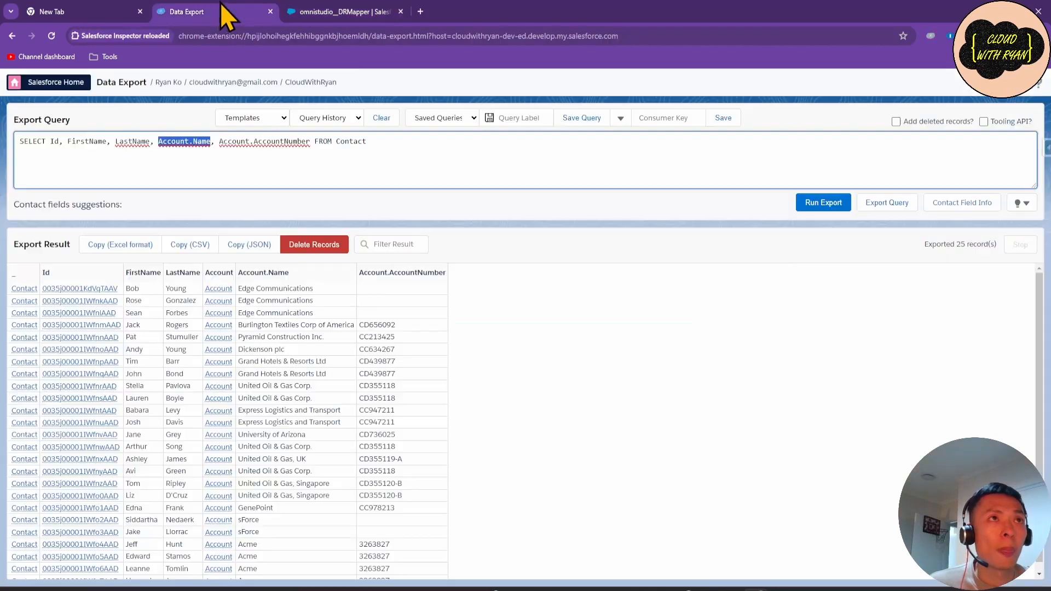
left_click_drag(220, 142, 309, 141)
left_click(335, 17)
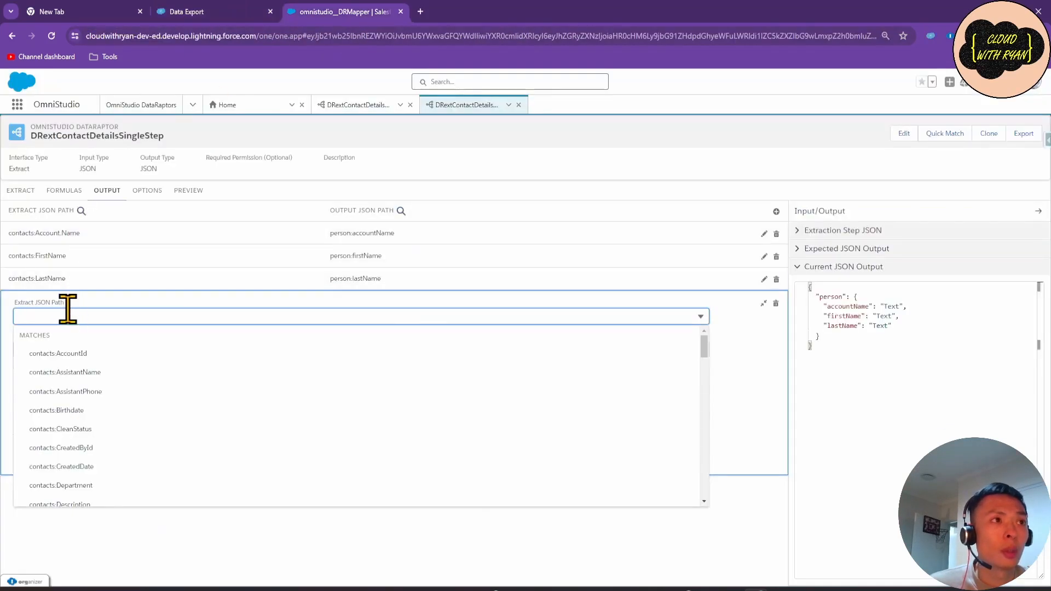
type("contacts:Account.AccountNumber")
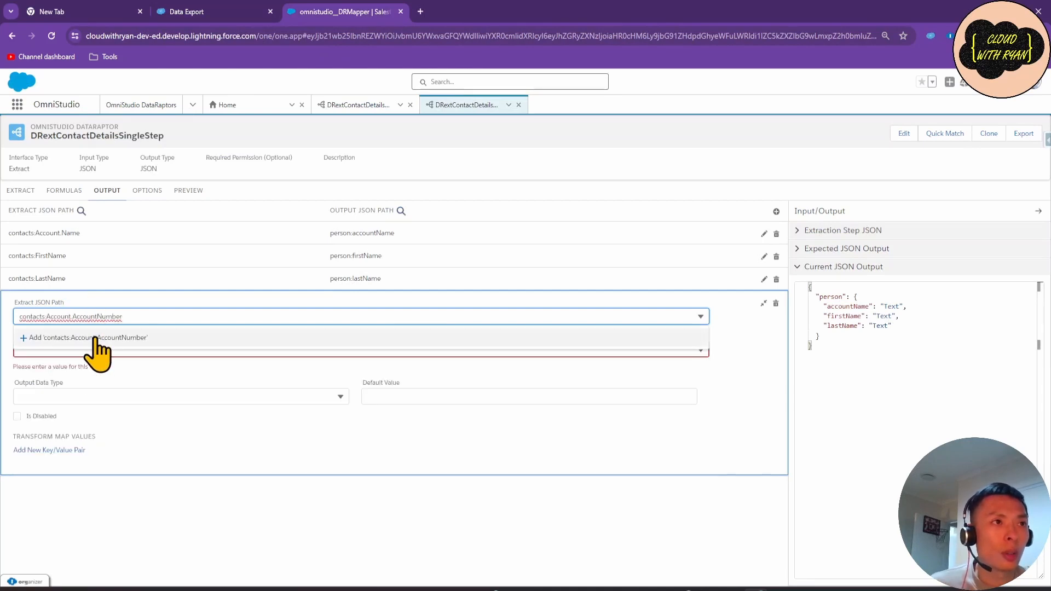
left_click(95, 339)
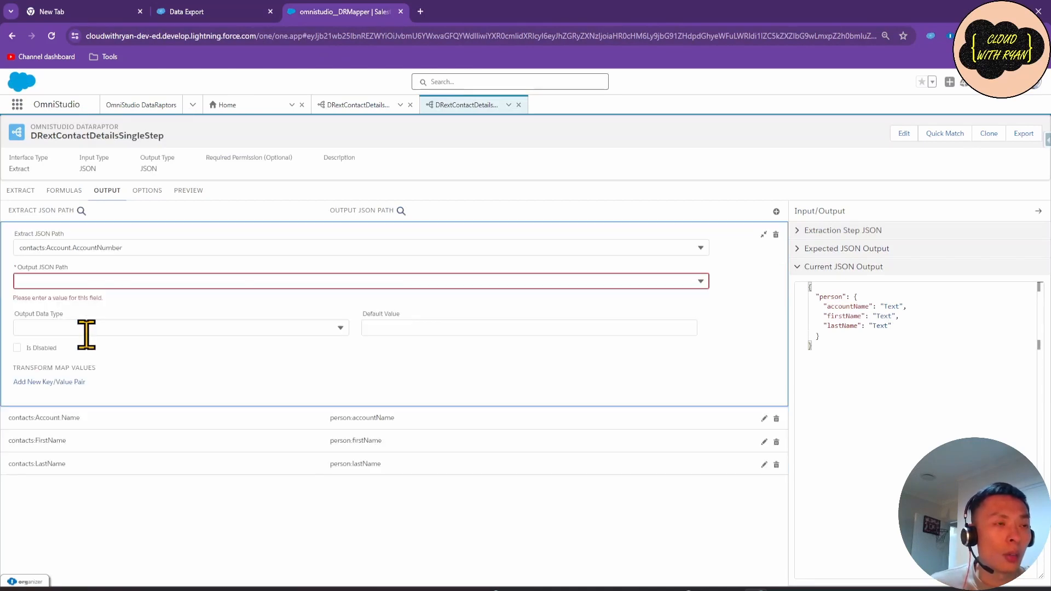
Set the output path of the contacts:Account.AccountNumber mapping to person:accountNumber.
left_click(70, 281)
type("person:a")
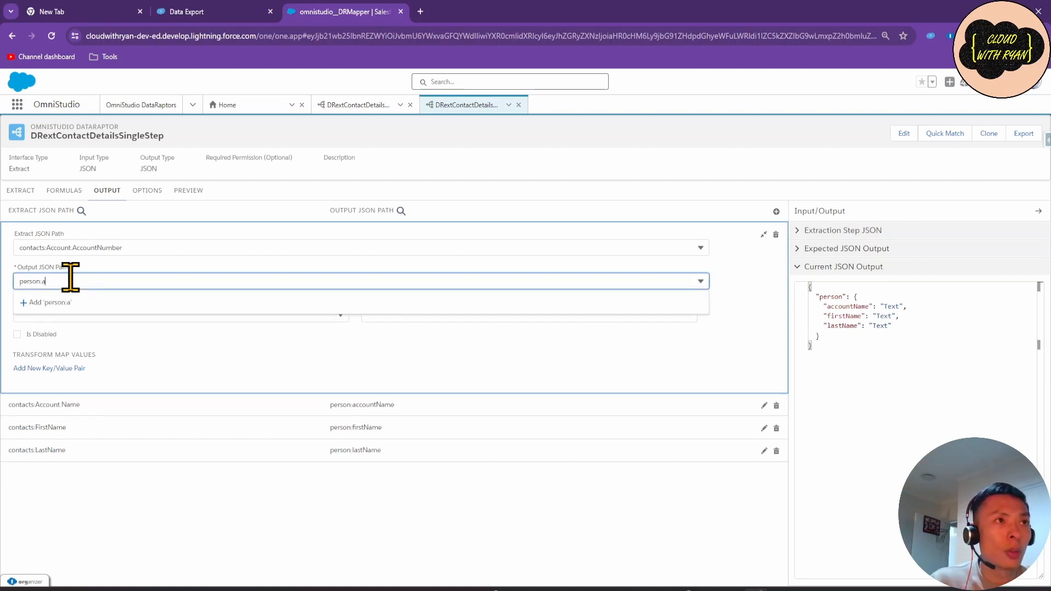
type("ccountNum")
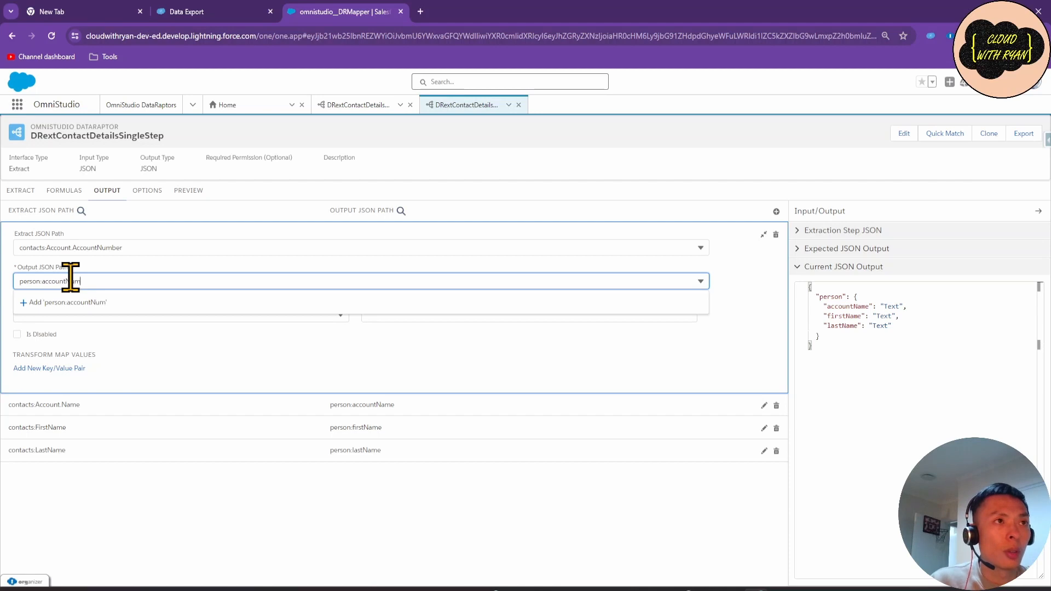
type("ber")
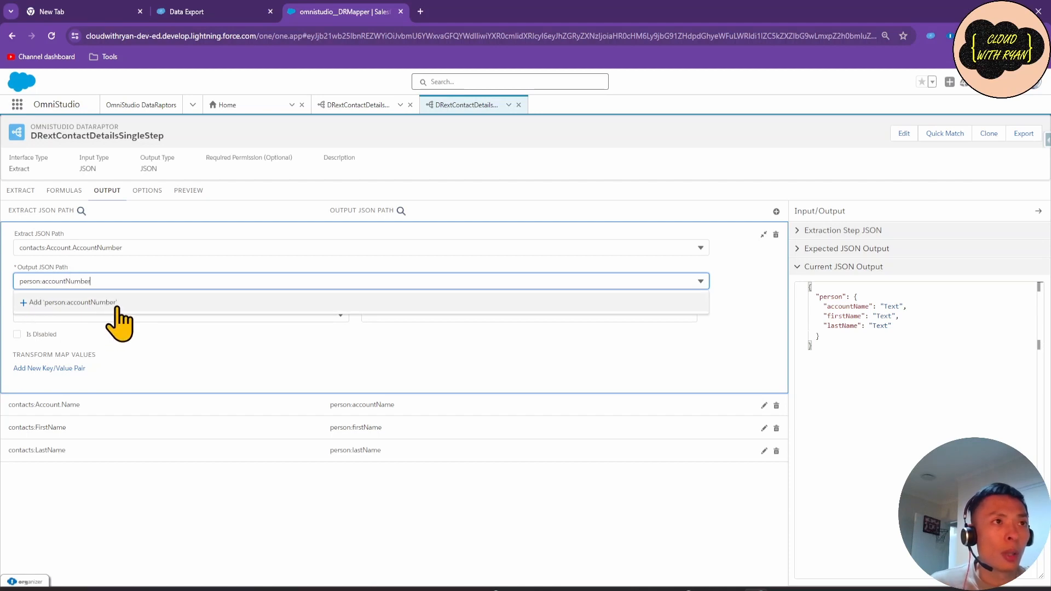
left_click(116, 305)
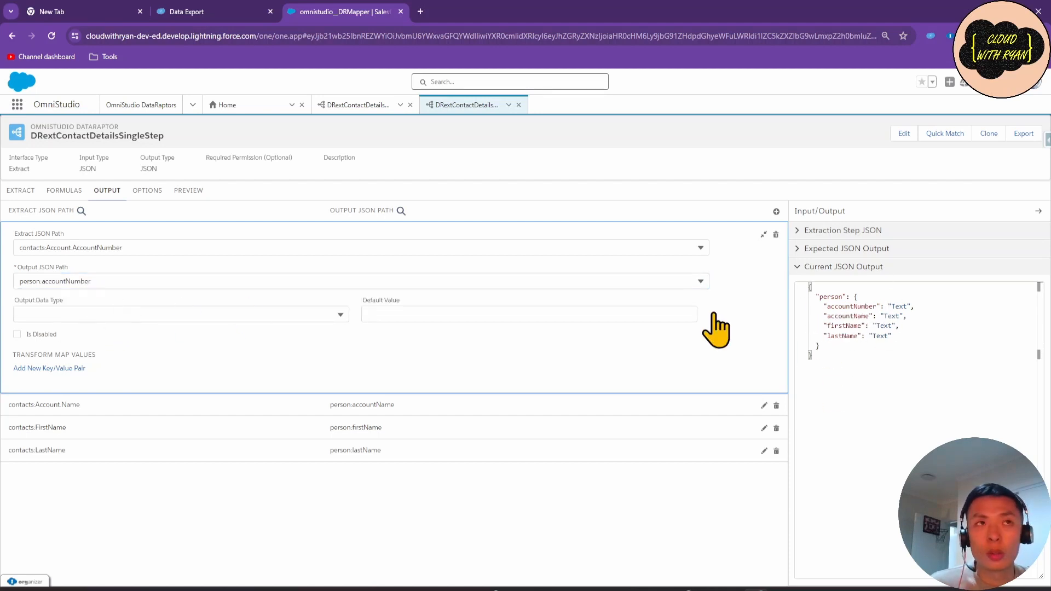
Execute the DRextContactDetailsSingleStep preview and check the account fields in the person response.
left_click(189, 192)
left_click(236, 572)
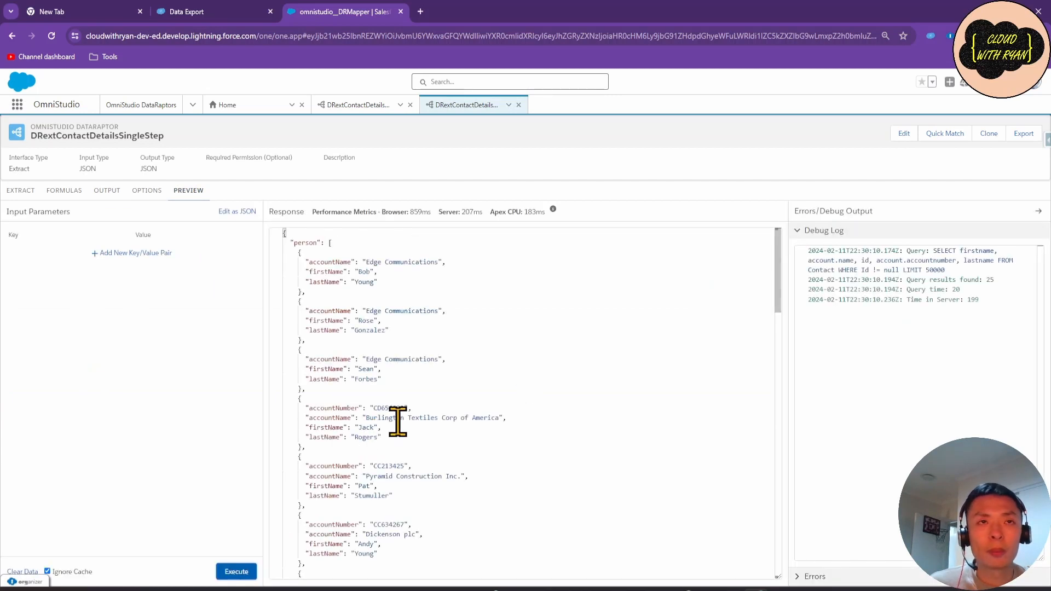
scroll(361, 393, "down", 1)
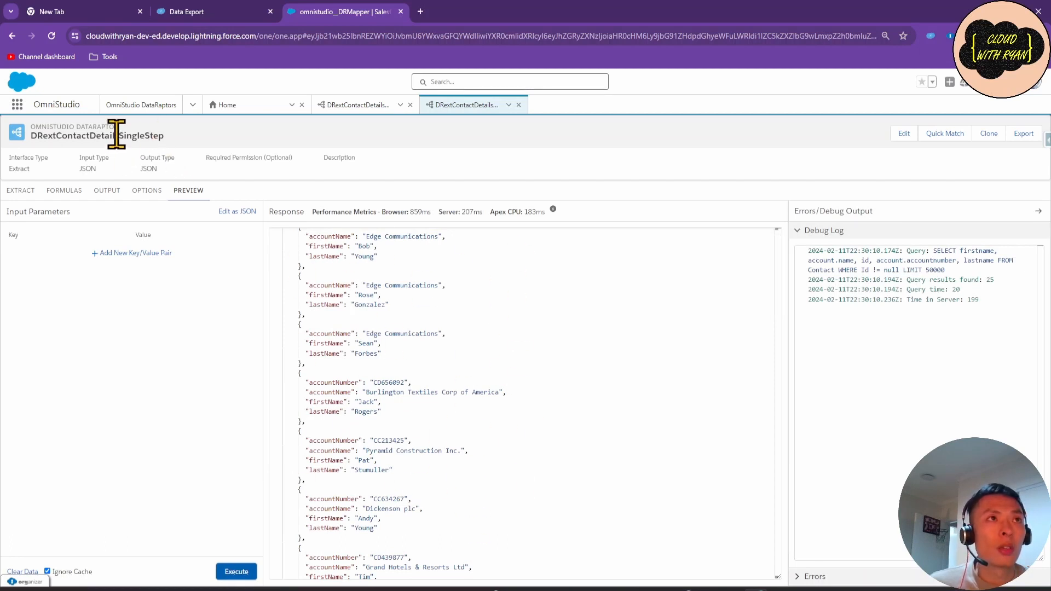
Open DRextContactDetailsMultiStep and execute its preview without input parameters for comparison.
left_click(358, 105)
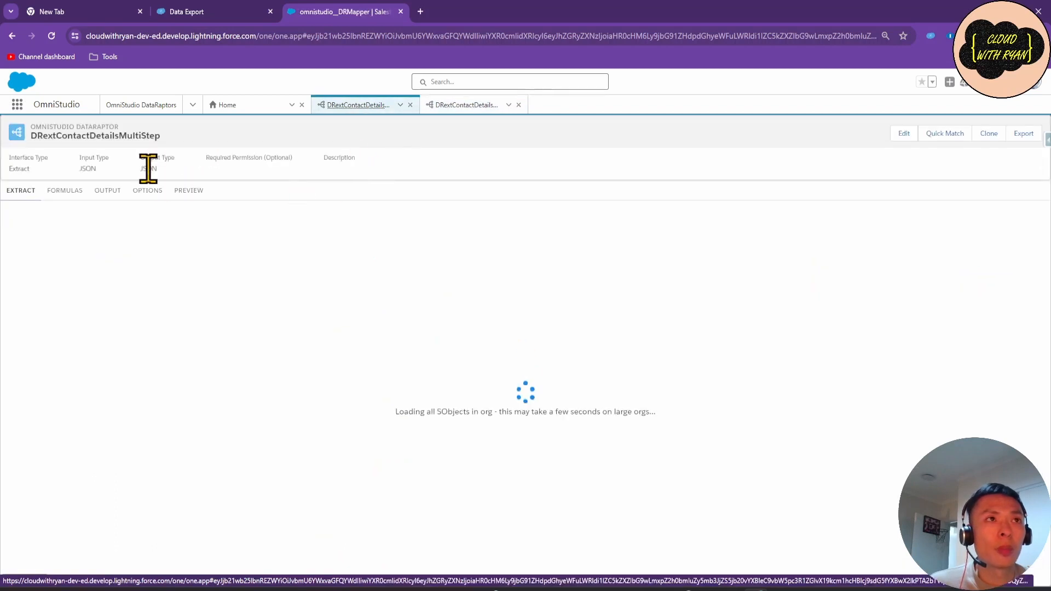
left_click(188, 192)
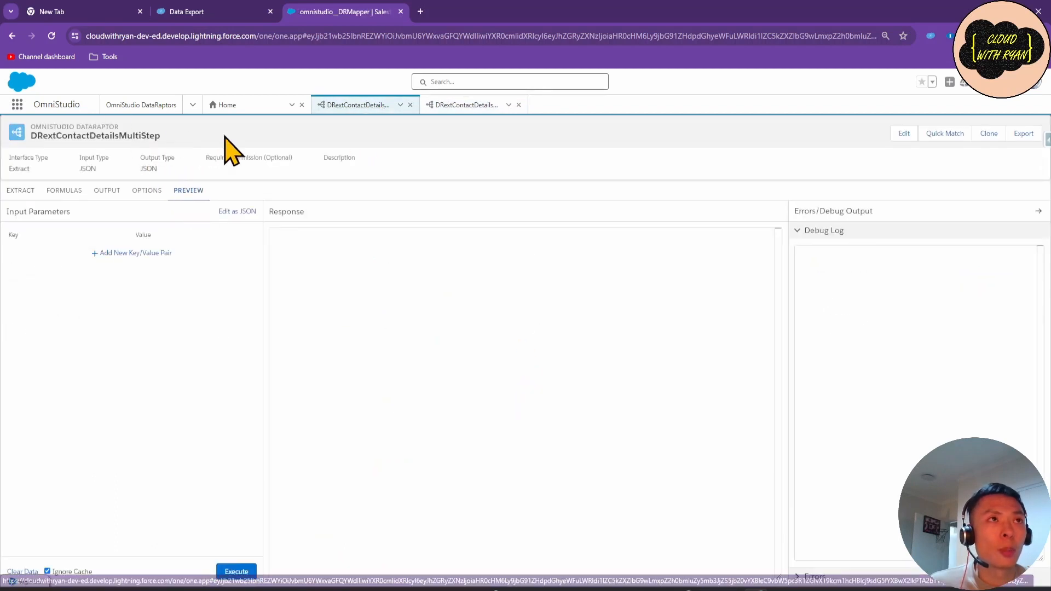
left_click(230, 572)
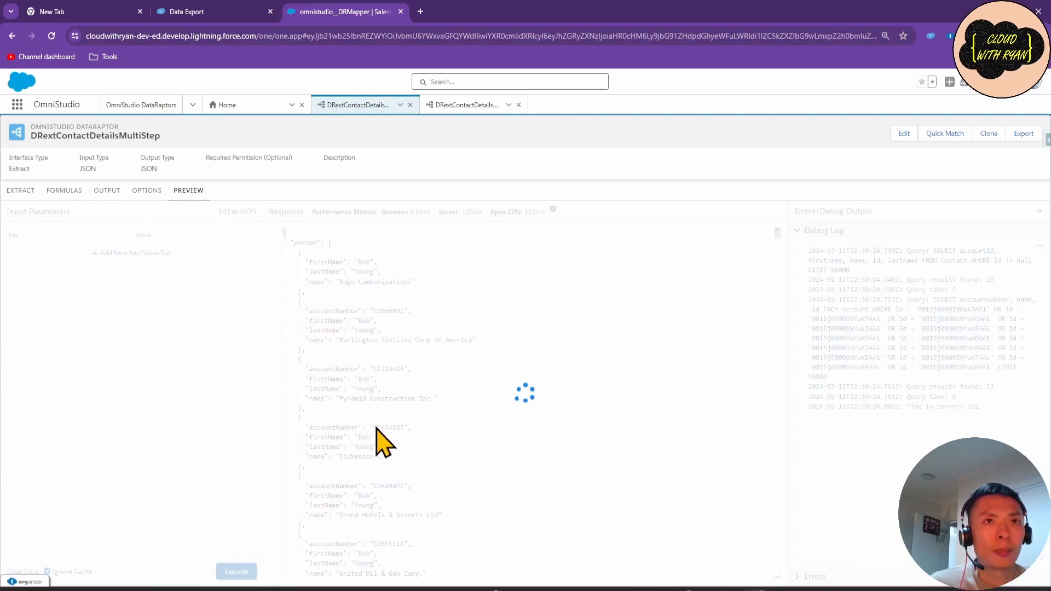
Compare the SOQL query in the debug log of DRextContactDetailsSingleStep with that of DRextContactDetailsMultiStep.
left_click(465, 105)
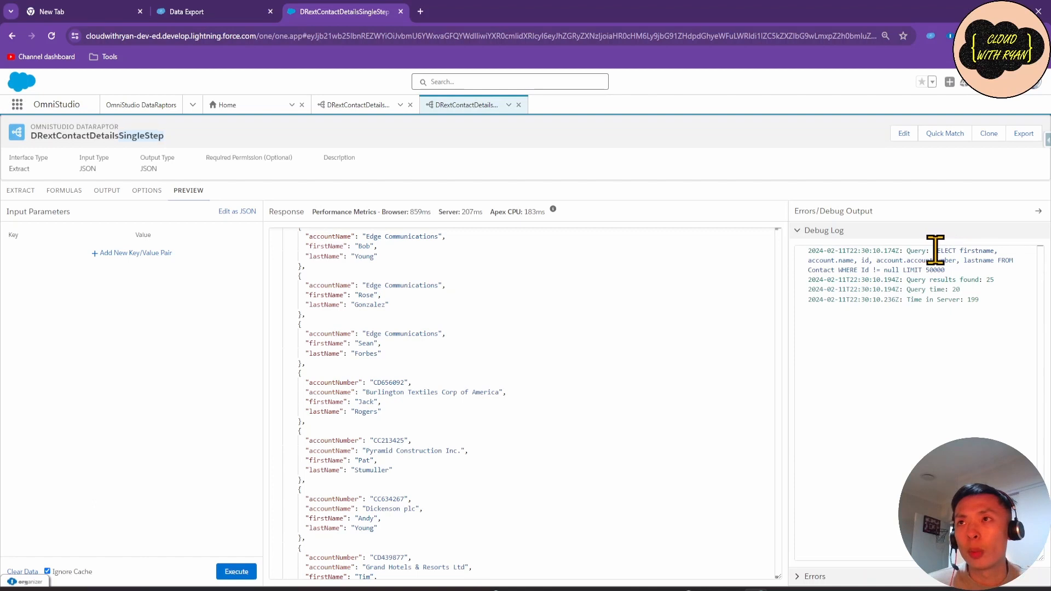
left_click_drag(934, 250, 979, 280)
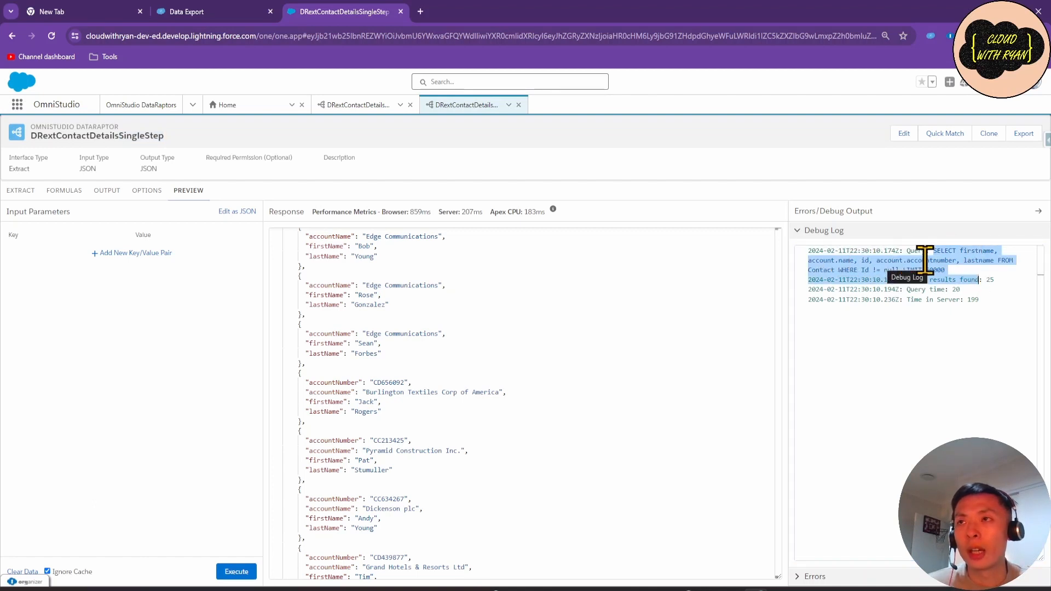
left_click(906, 269)
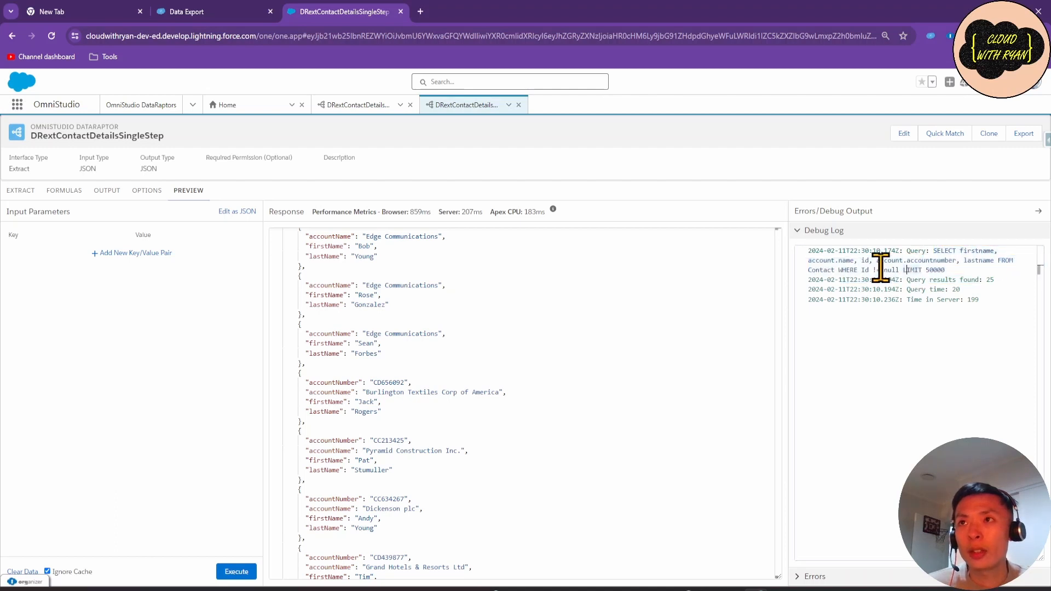
left_click_drag(843, 269, 901, 269)
left_click(913, 270)
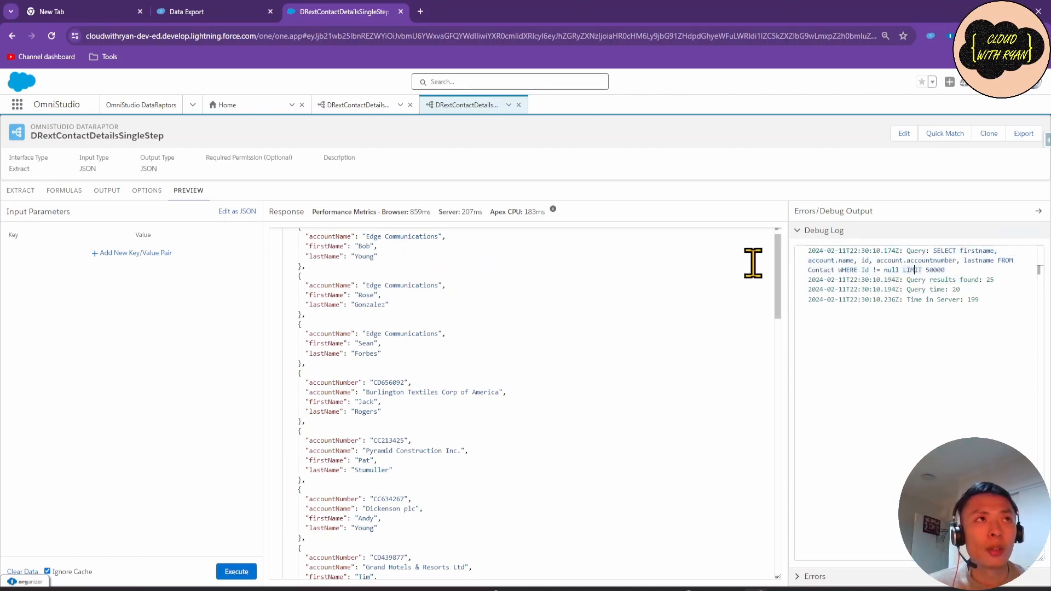
left_click(358, 107)
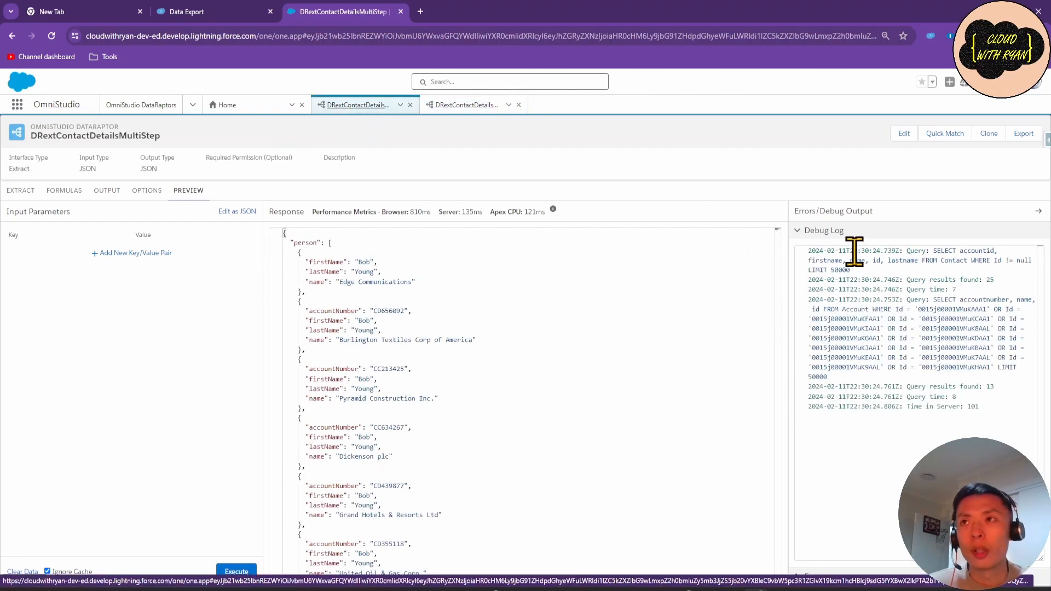
Compare the extract steps of DRextContactDetailsSingleStep and DRextContactDetailsMultiStep, and review the single-step output mappings.
left_click(466, 107)
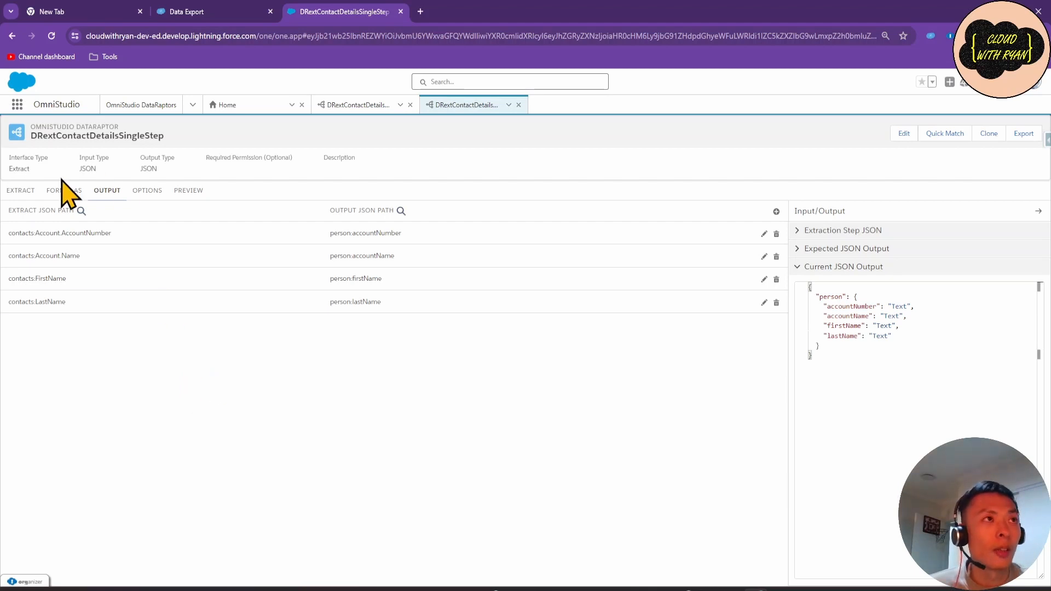
left_click(24, 191)
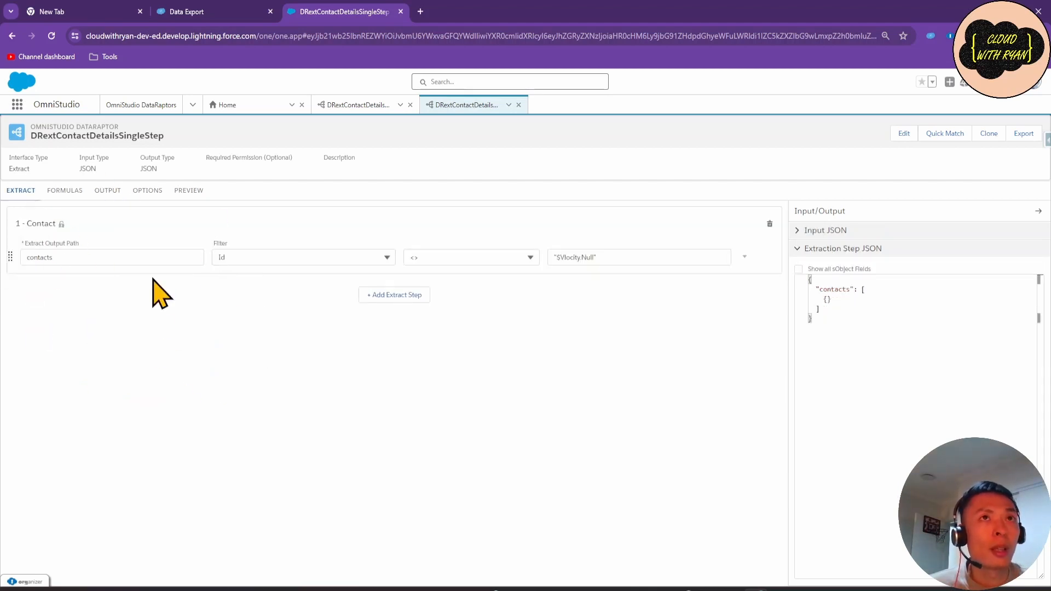
left_click(366, 112)
left_click(22, 191)
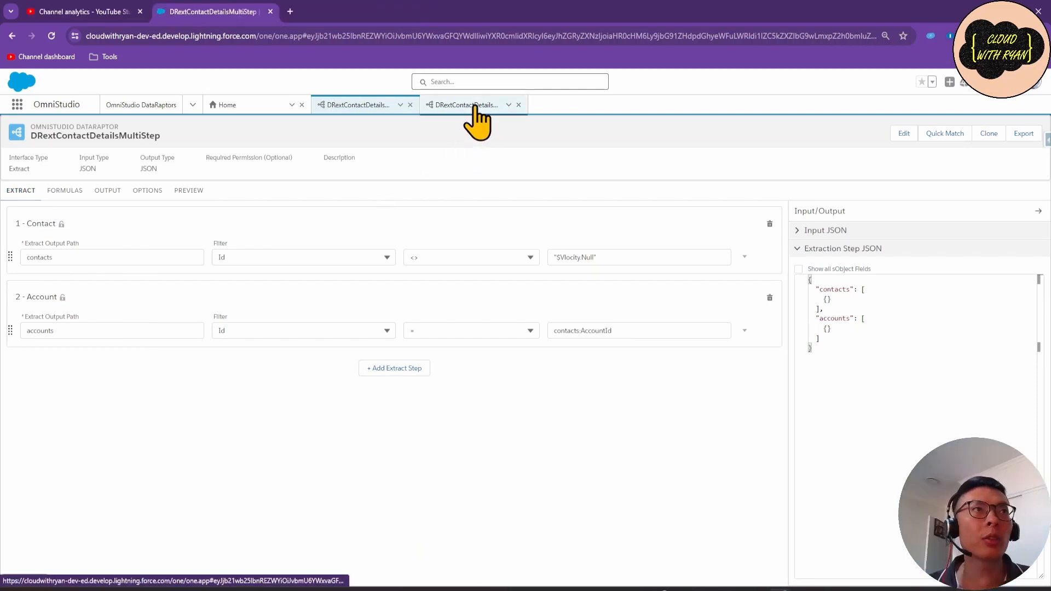
left_click(475, 107)
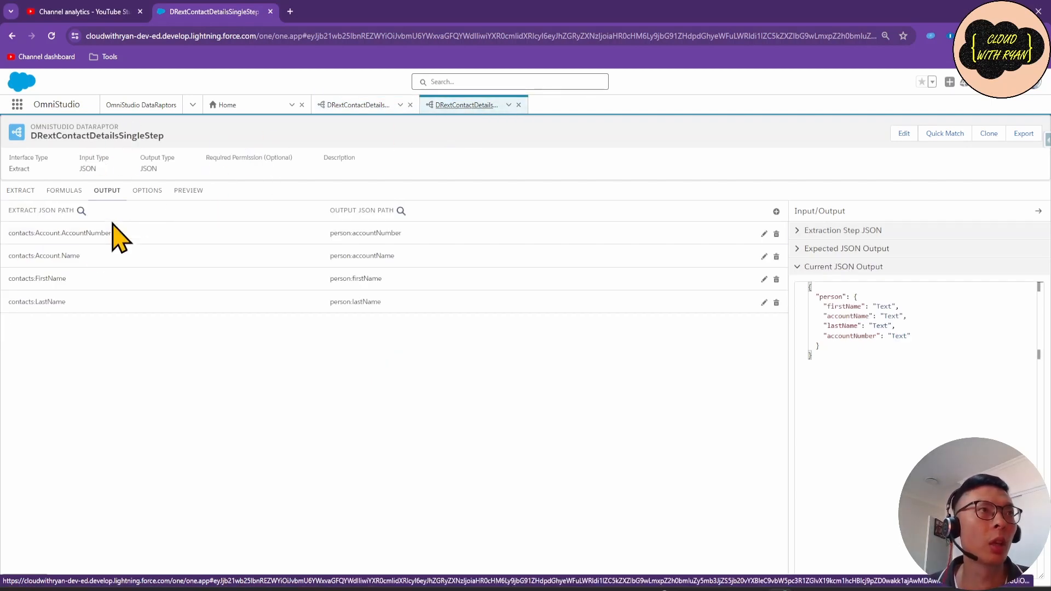
key("ctrl+plus")
key("ctrl+plus")
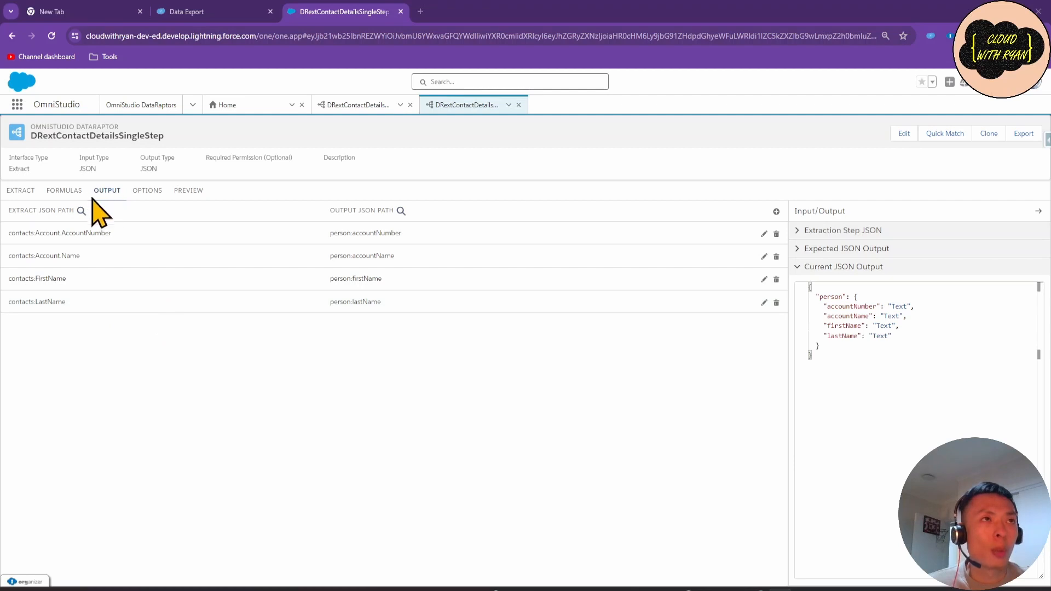
Add an AND condition on the custom field path Account.Name to the Contact extract step of DRextContactDetailsSingleStep.
left_click(22, 191)
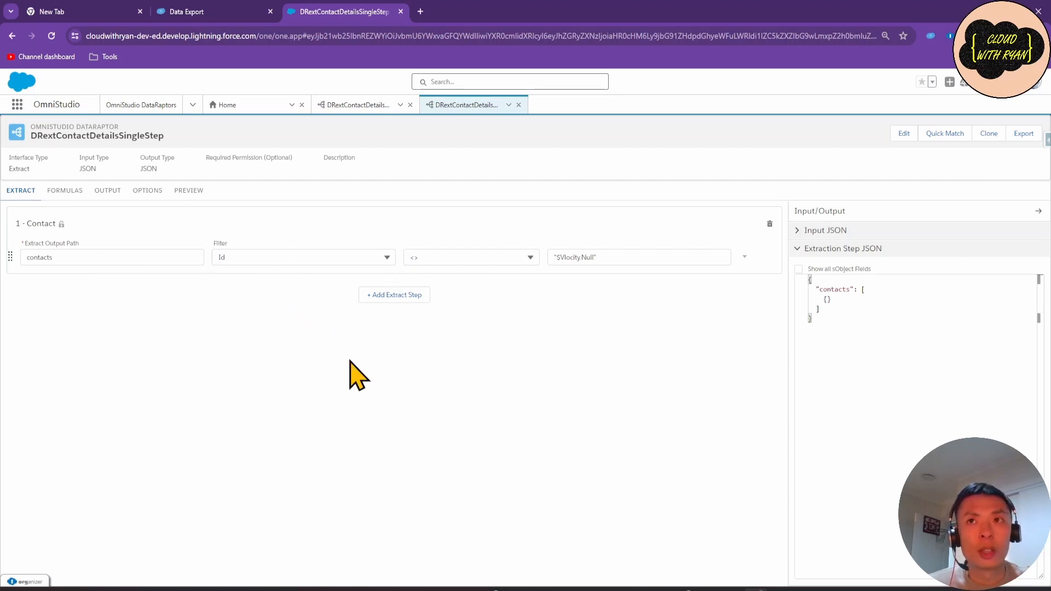
left_click(745, 257)
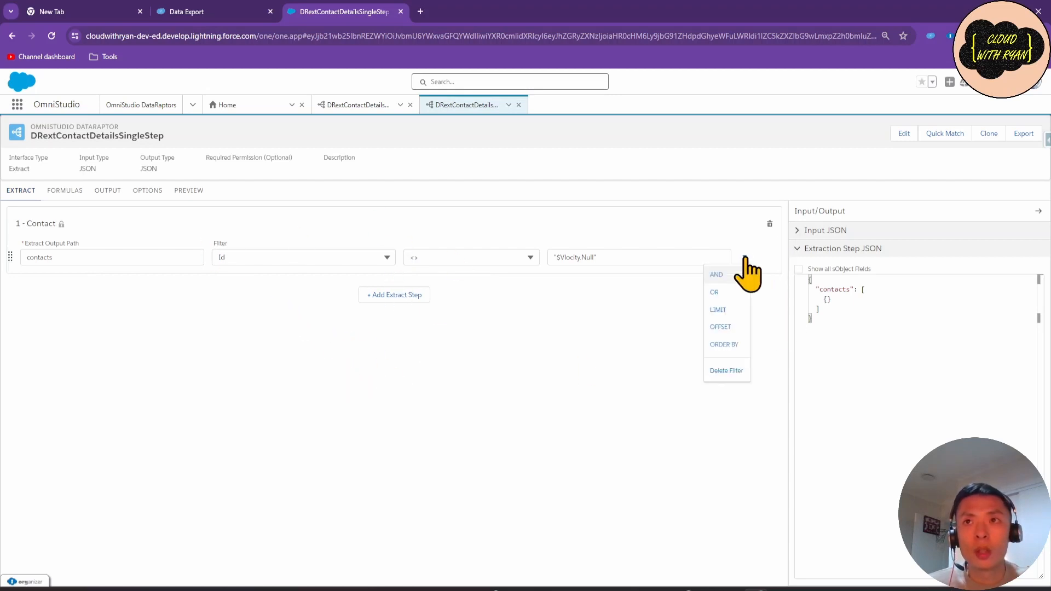
left_click(730, 276)
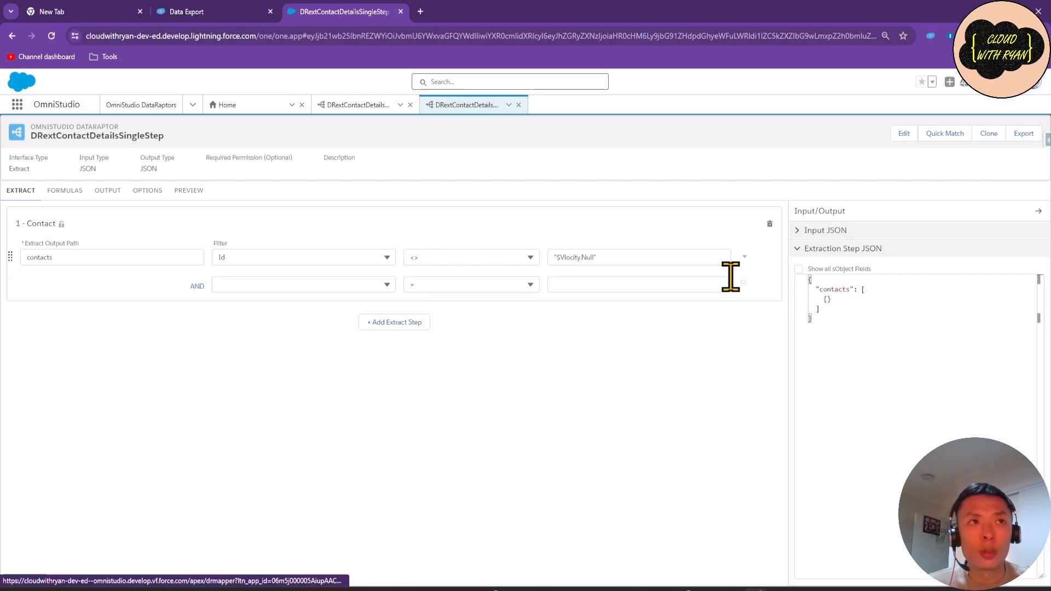
left_click(242, 284)
type("Account.Na")
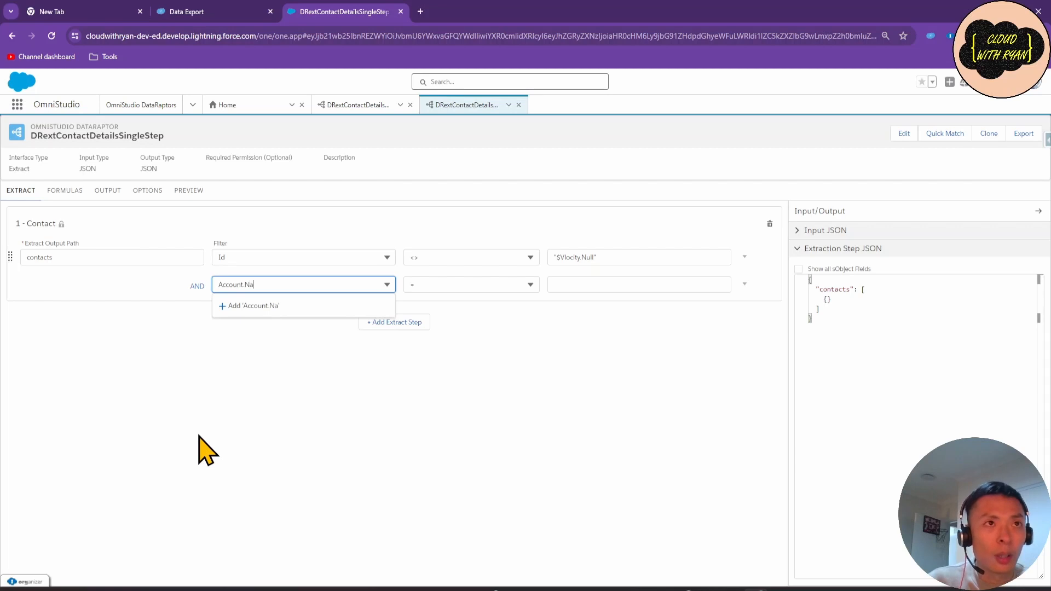
type("me")
left_click(296, 307)
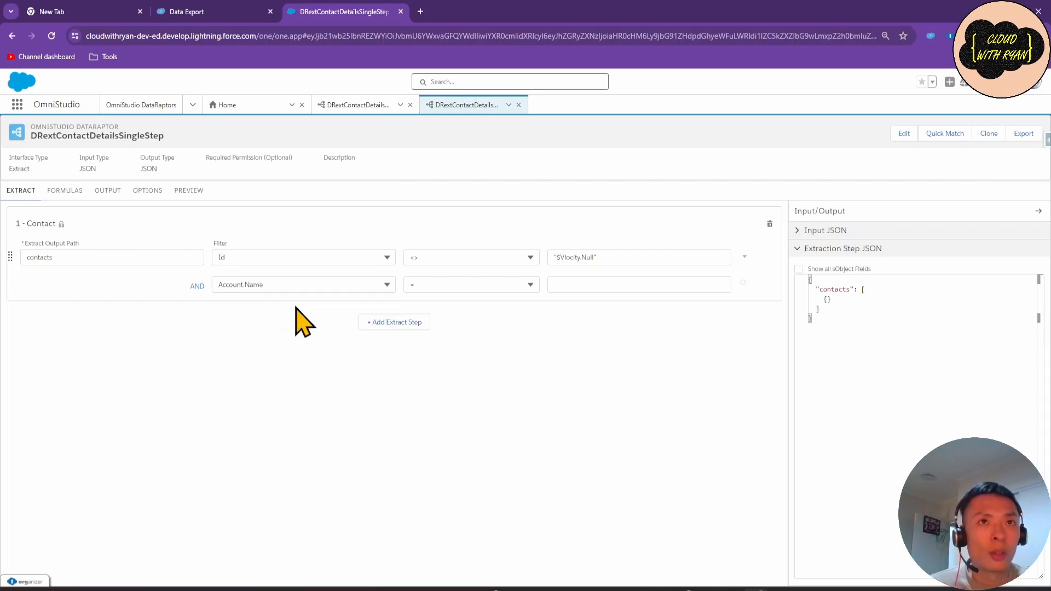
Set the Account.Name condition to the LIKE operator with the value "Edge" in double quotes.
left_click(436, 285)
left_click(445, 457)
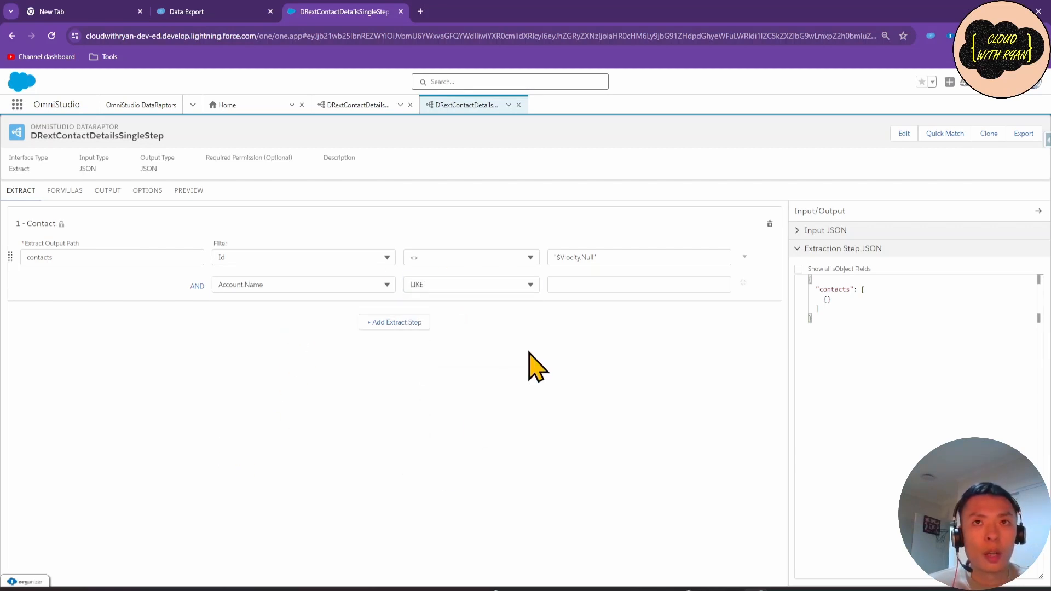
left_click(574, 285)
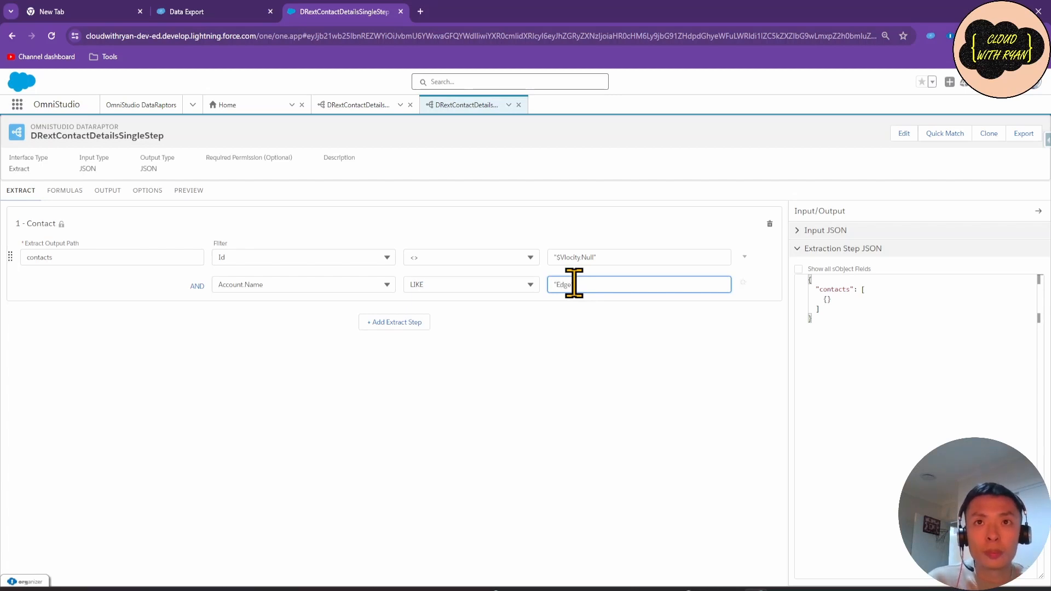
type("\"Edge\"")
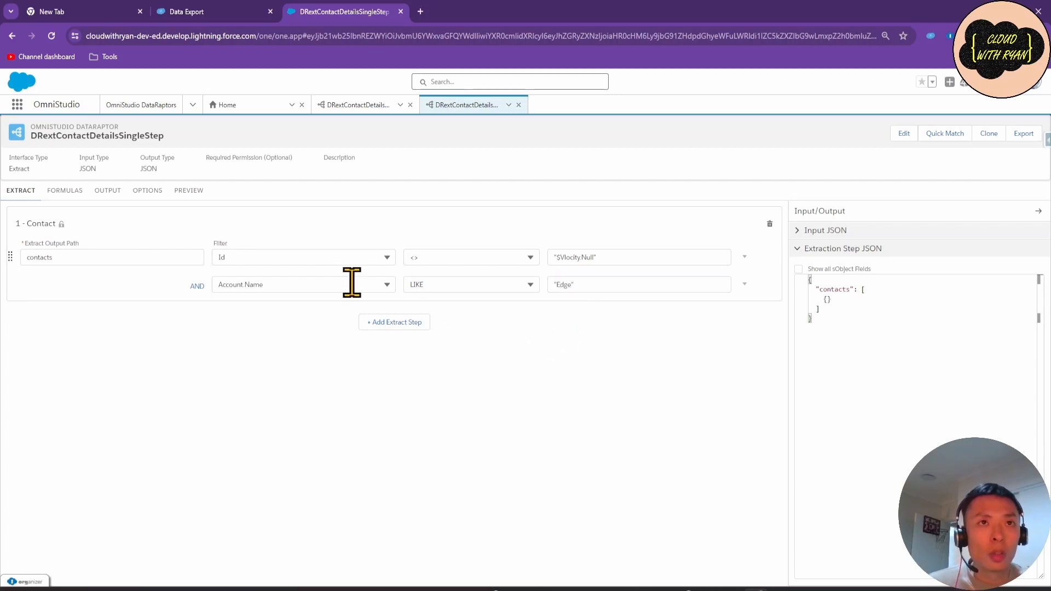
left_click(352, 283)
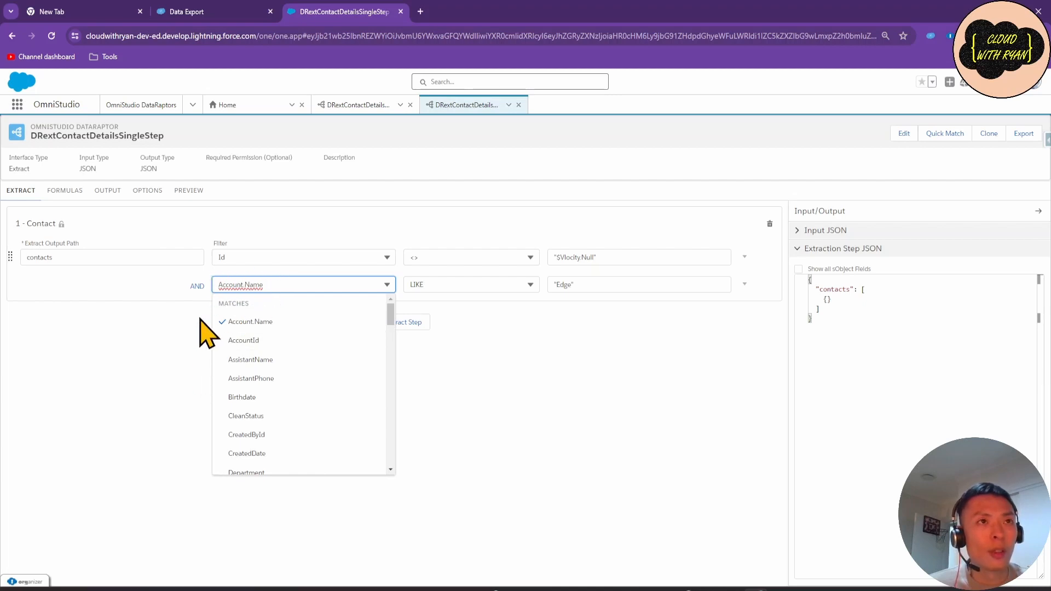
left_click(161, 368)
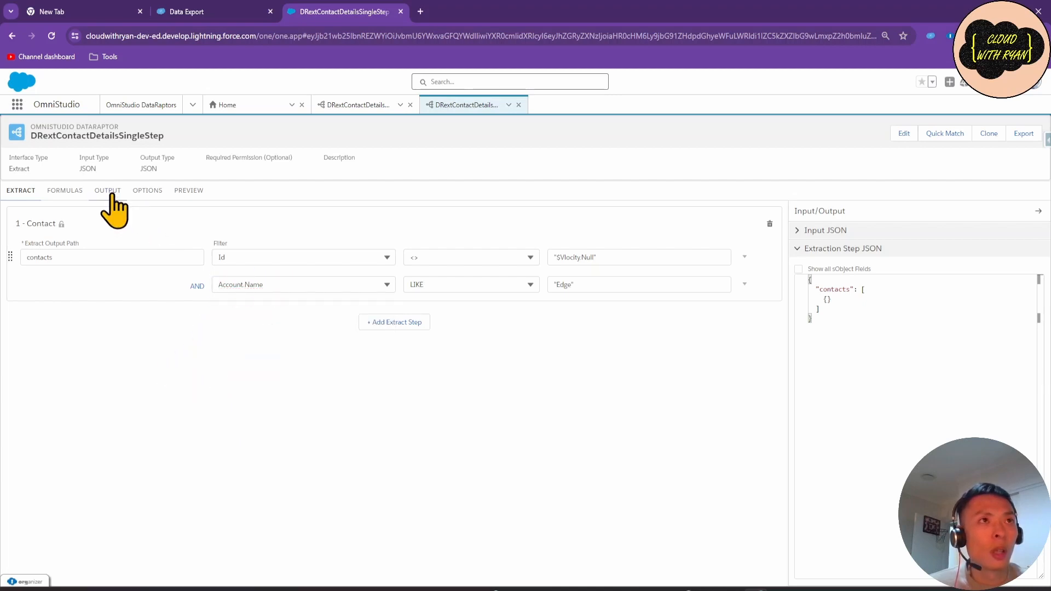
Execute the DRextContactDetailsSingleStep preview and check the account names and the query's Account.Name condition in the debug log.
left_click(189, 192)
left_click(236, 572)
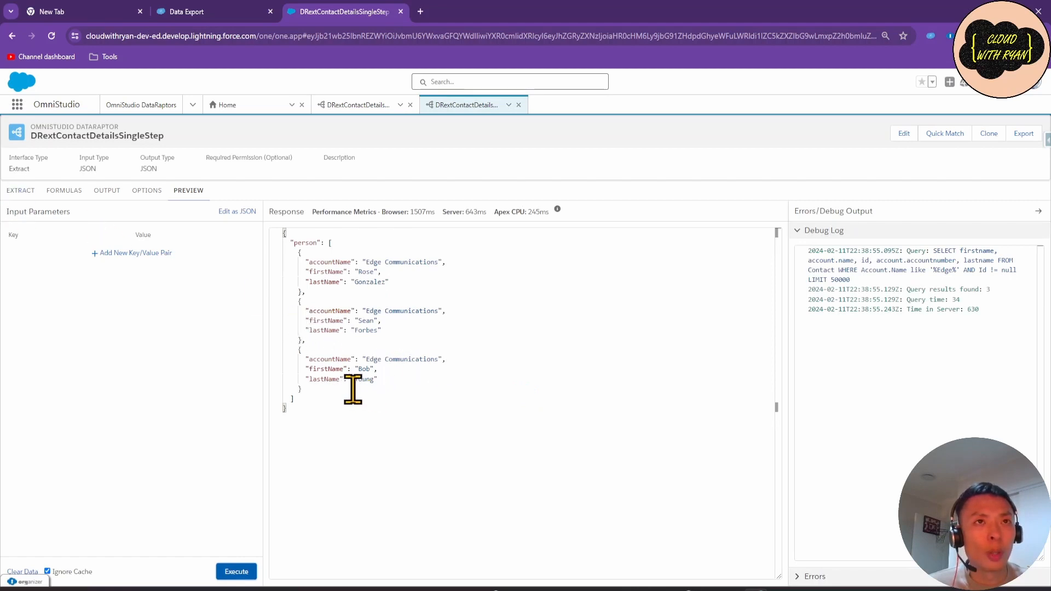
left_click_drag(335, 262, 392, 262)
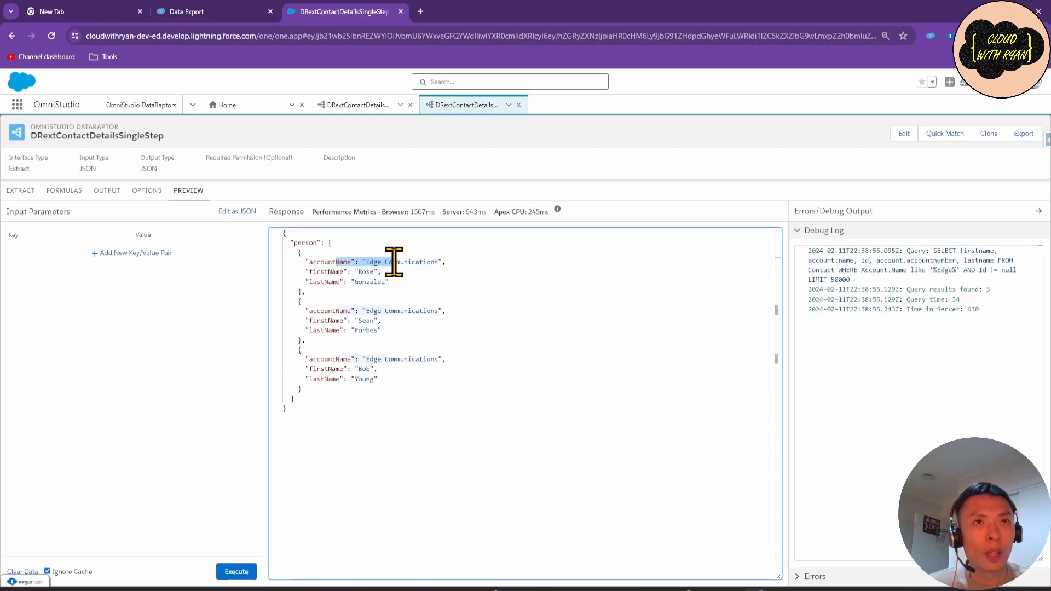
left_click(392, 262)
double_click(371, 262)
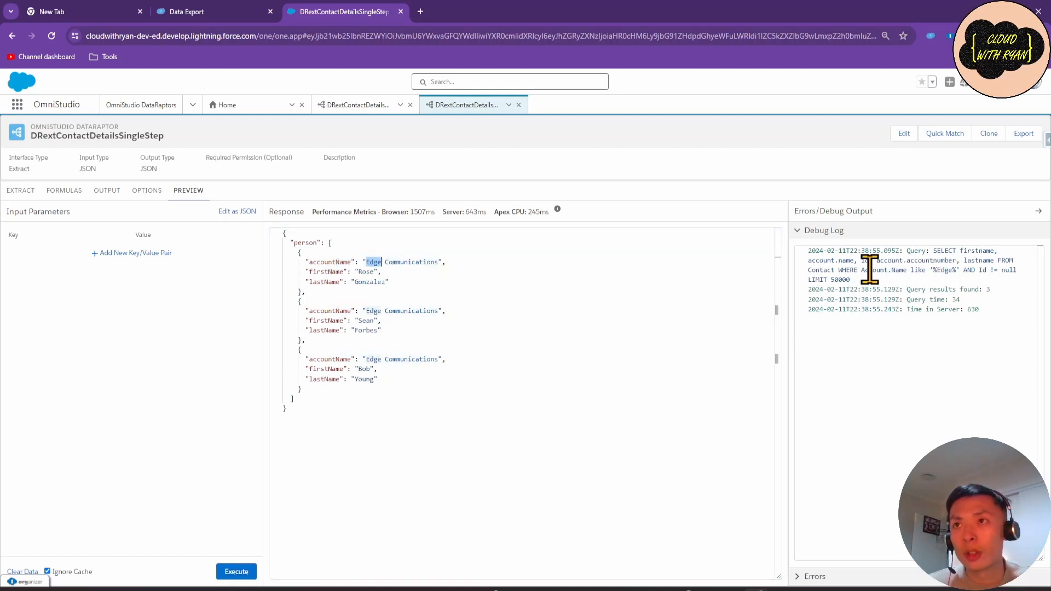
left_click_drag(838, 270, 944, 270)
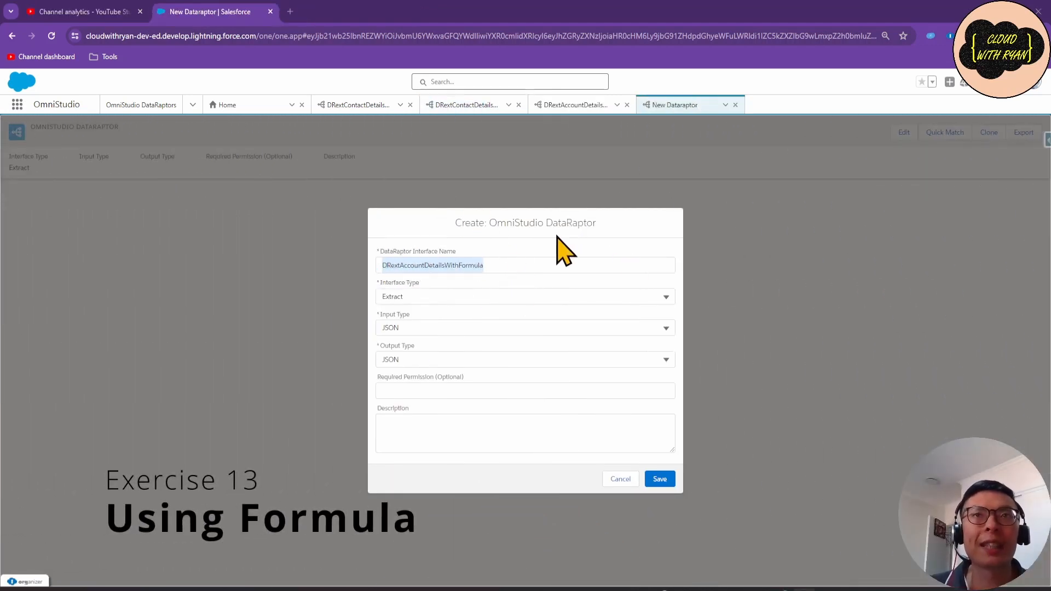
Create the JSON-to-JSON Extract DataRaptor DRextAccountDetailsWithFormula and add an Account extract step with output path accounts.
left_click(526, 267)
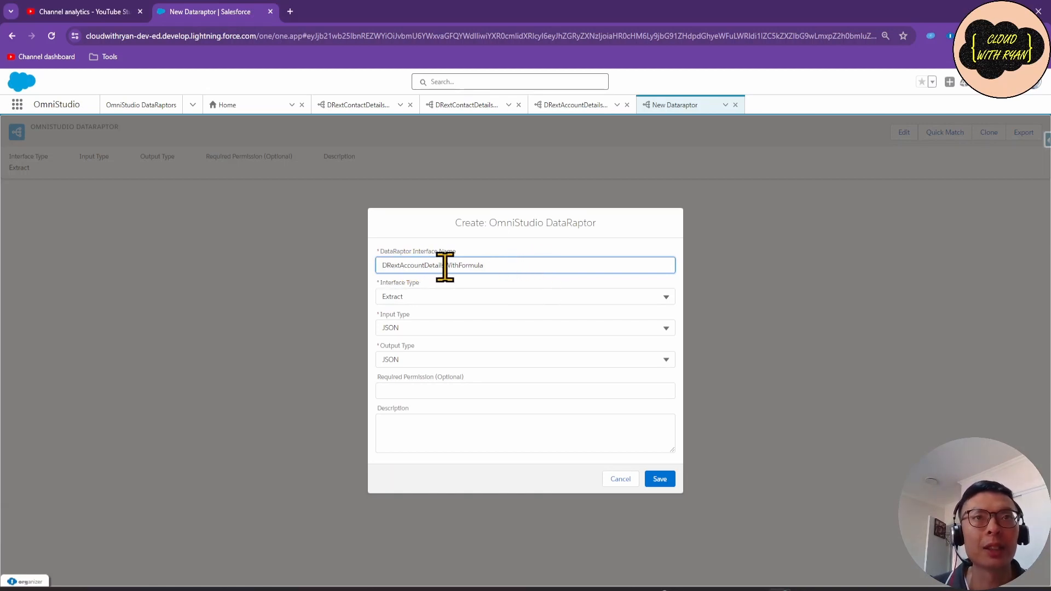
left_click(659, 481)
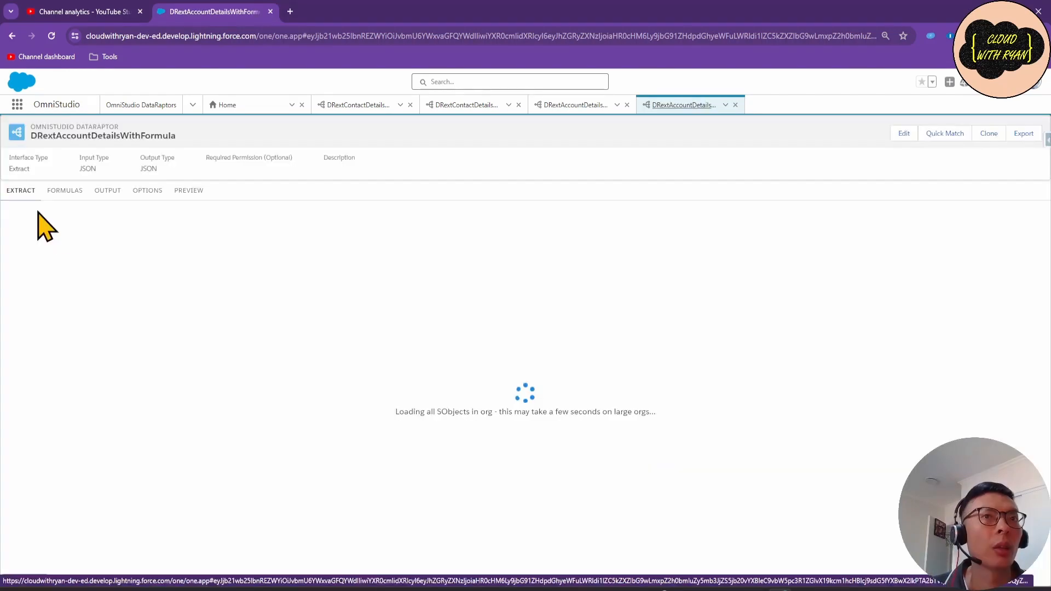
left_click(392, 221)
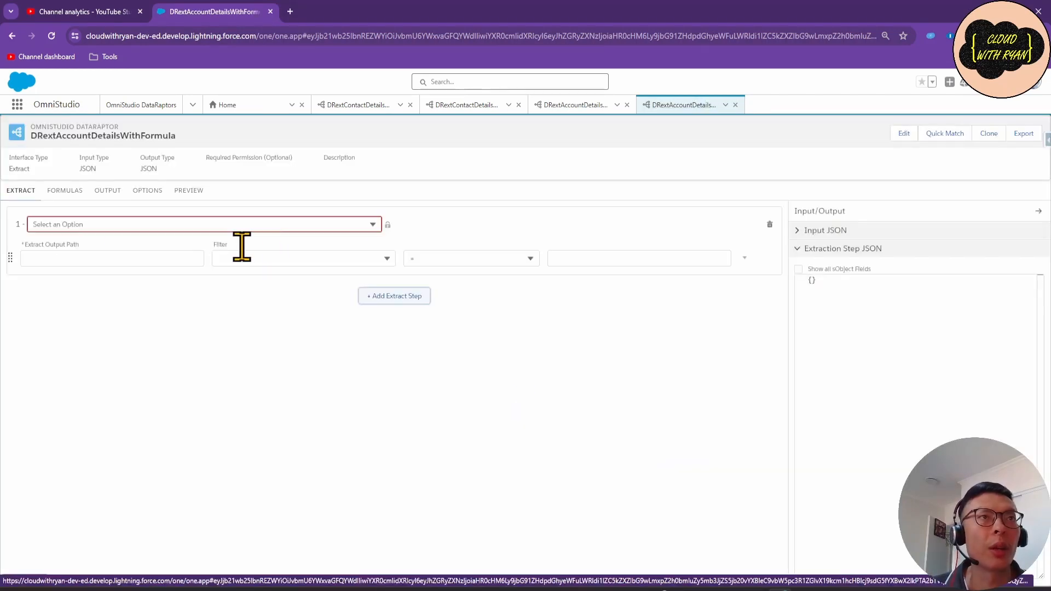
left_click(186, 224)
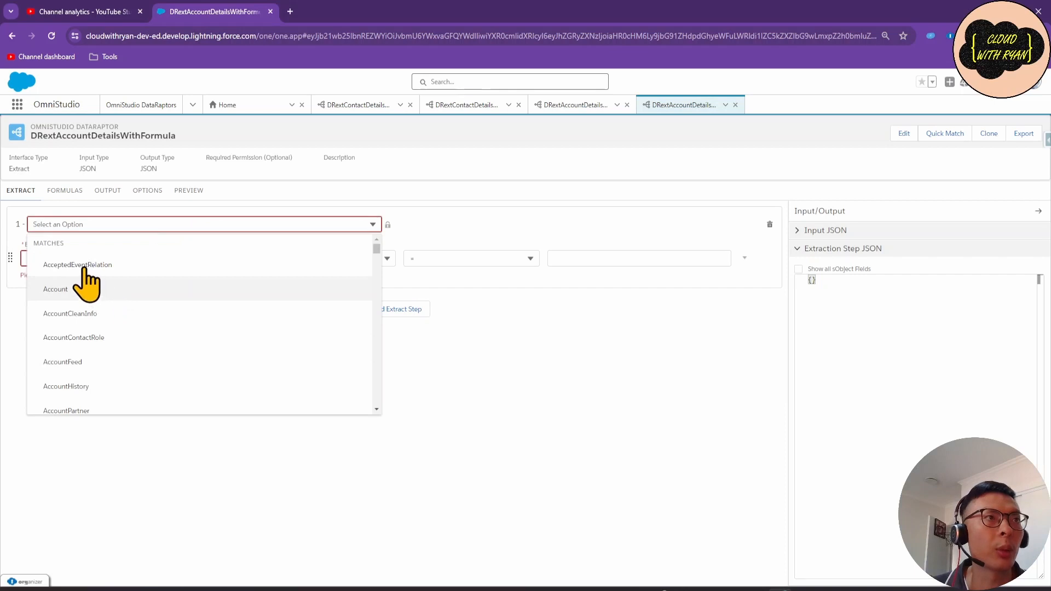
left_click(71, 289)
left_click(56, 258)
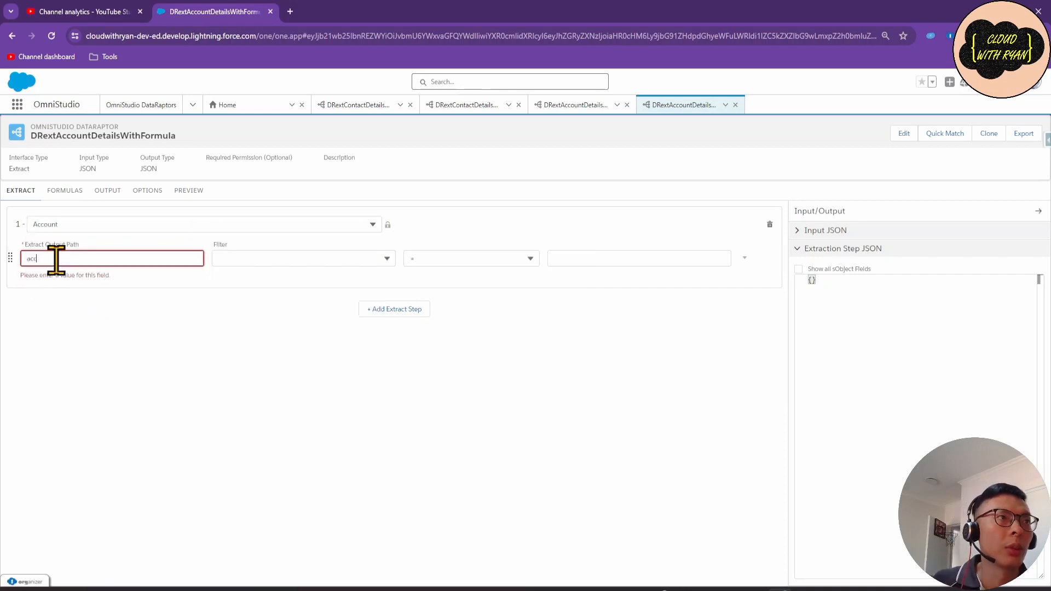
Set the Account extract step's filter to Id <> "$Vlocity.Null".
left_click(294, 259)
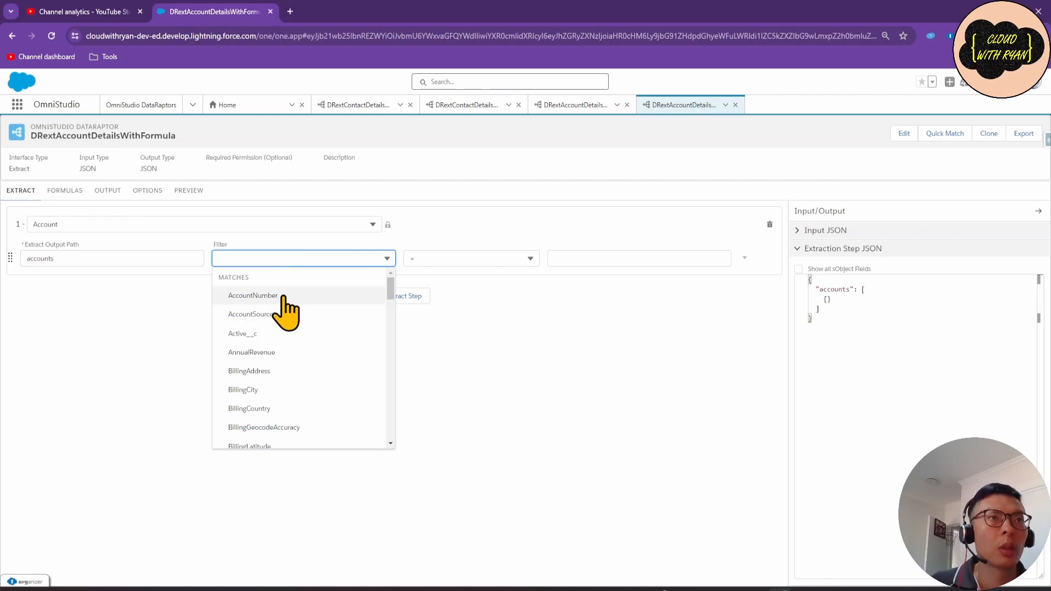
type("Id")
left_click(243, 352)
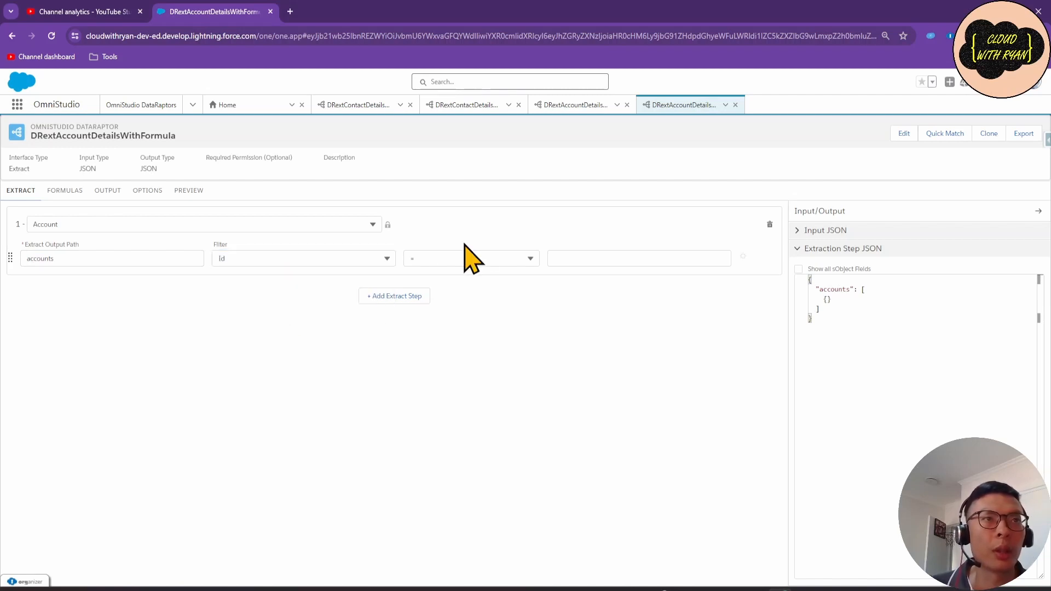
left_click(469, 257)
left_click(457, 335)
left_click(580, 258)
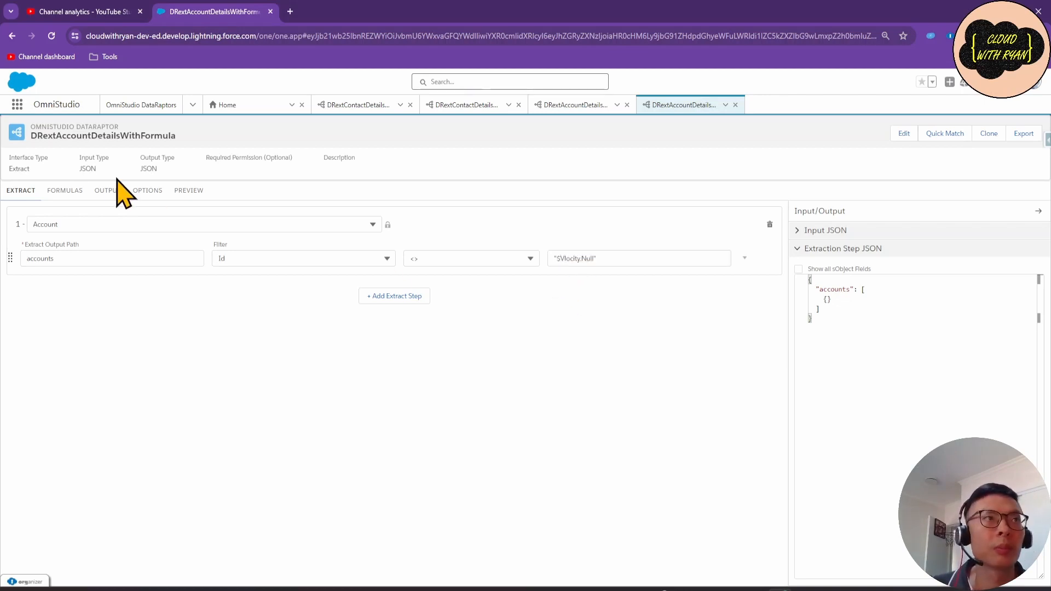
Add an output mapping to DRextAccountDetailsWithFormula with the extract path accounts:Name.
left_click(107, 191)
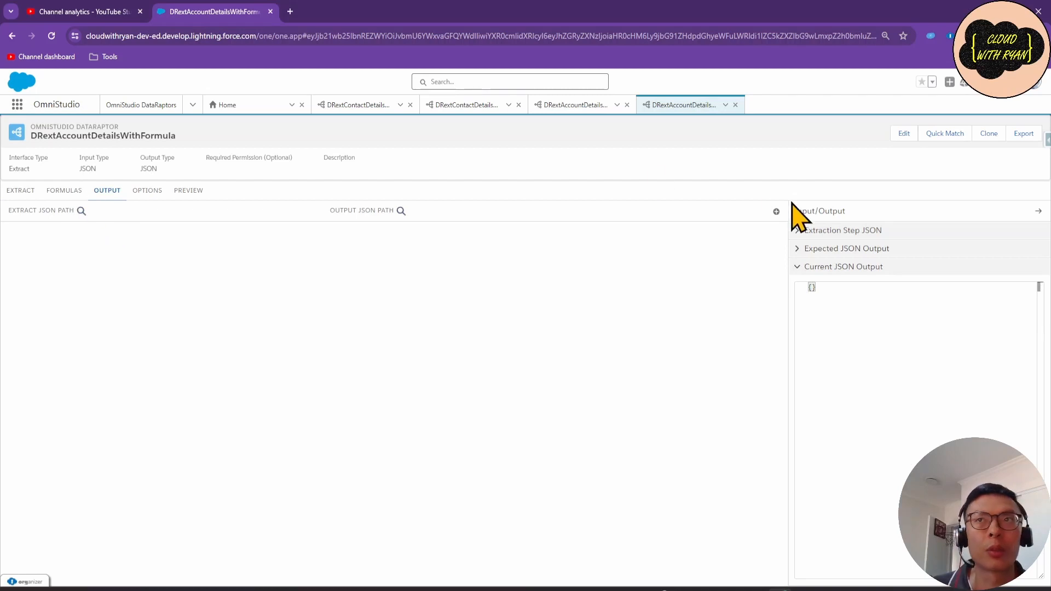
left_click(776, 211)
left_click(110, 250)
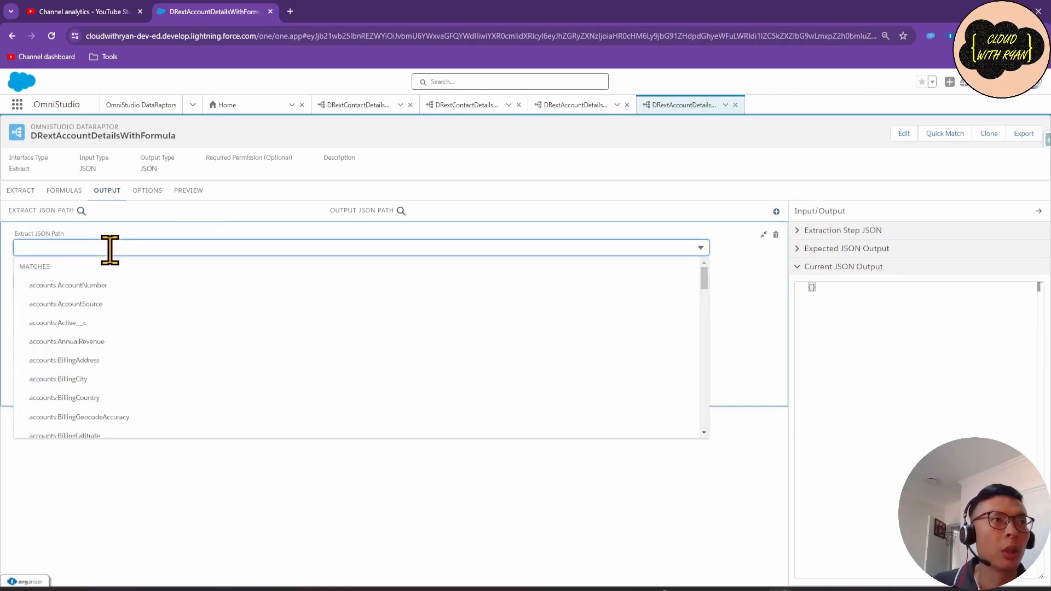
type("name")
left_click(54, 304)
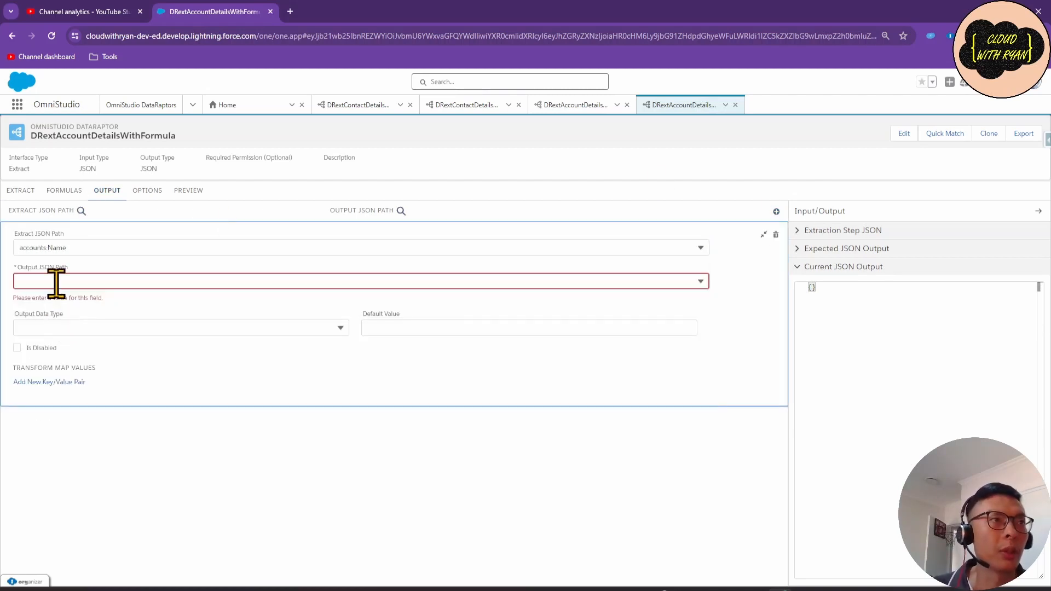
Set the accounts:Name mapping's output path to accounts:name and execute the DataRaptor preview.
left_click(53, 281)
left_click(70, 253)
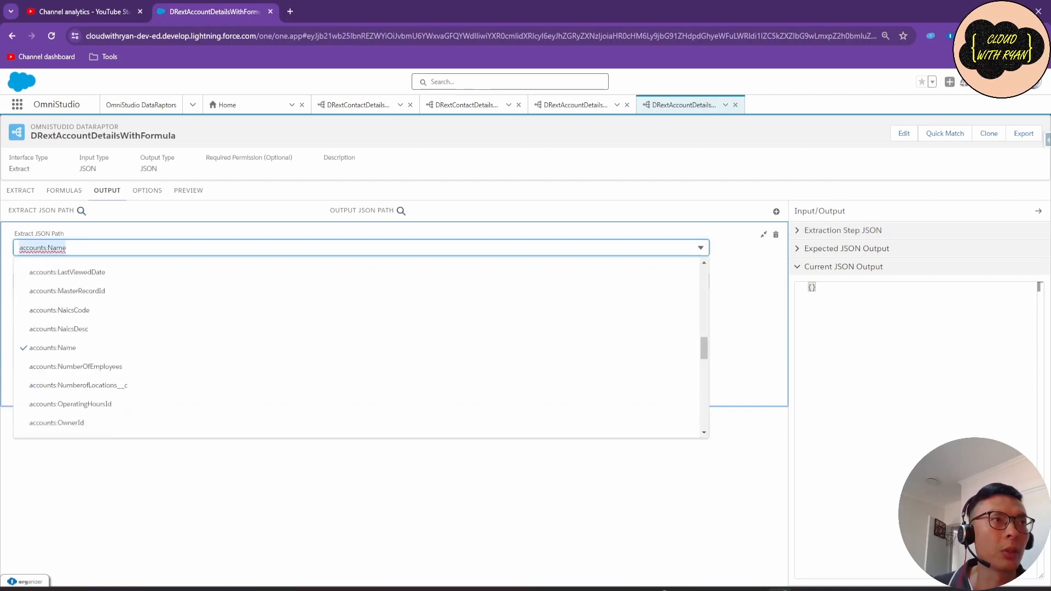
left_click(104, 528)
left_click(77, 280)
type("accounts:Name")
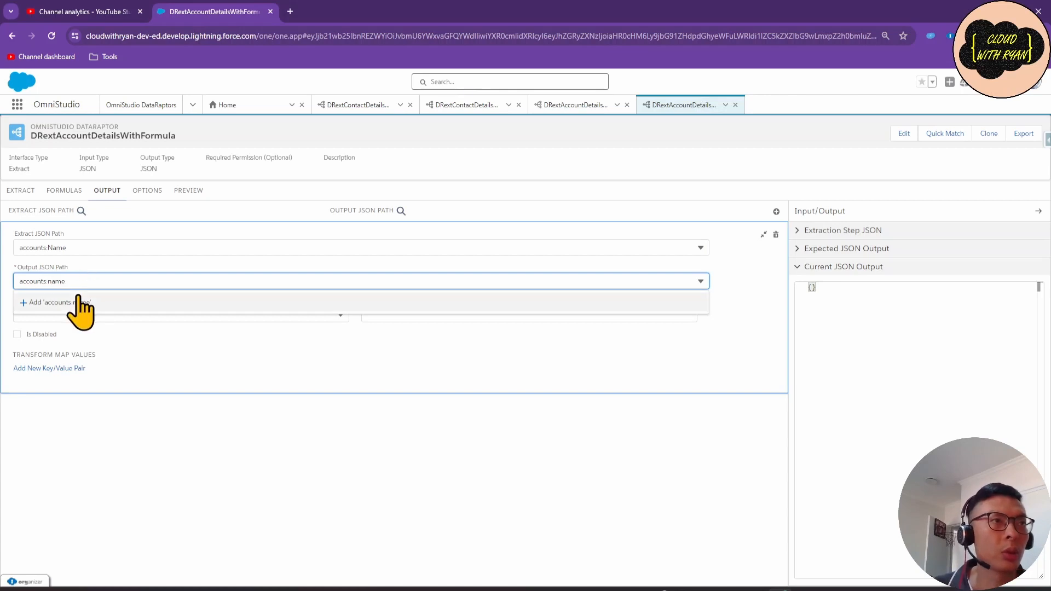
left_click(76, 303)
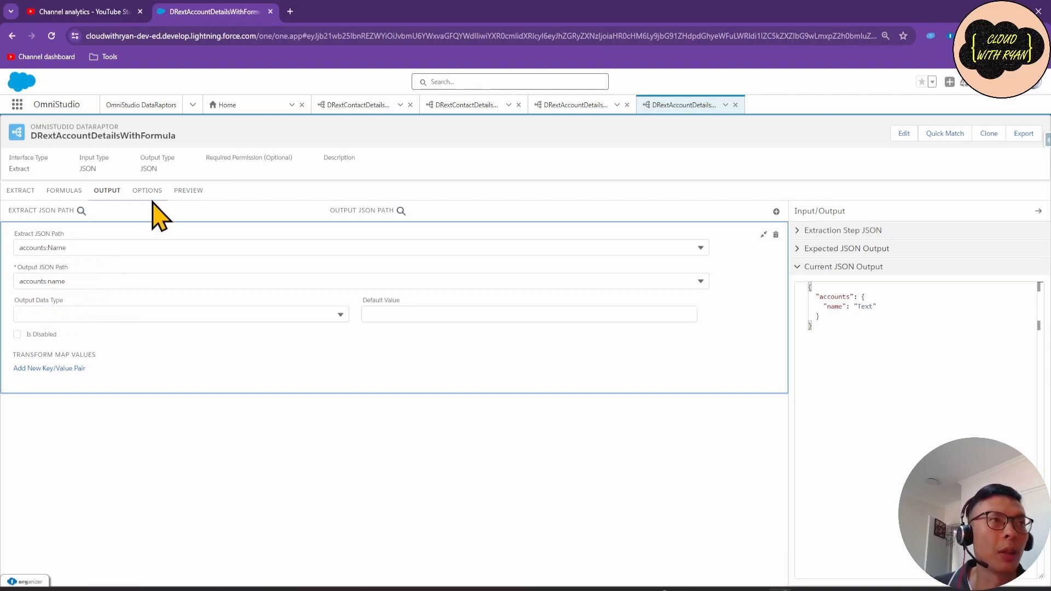
left_click(189, 198)
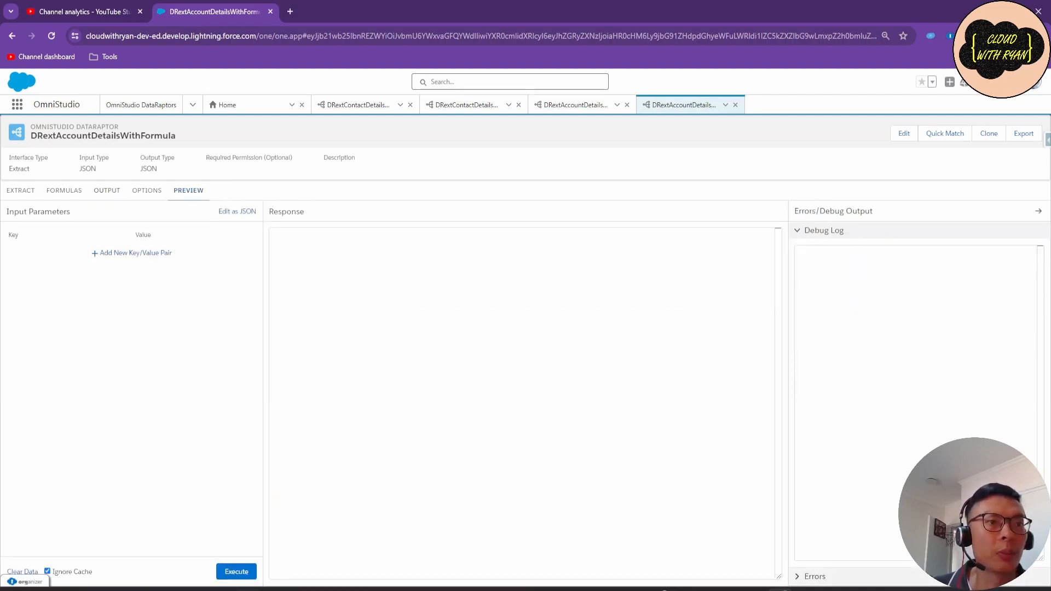
left_click(229, 568)
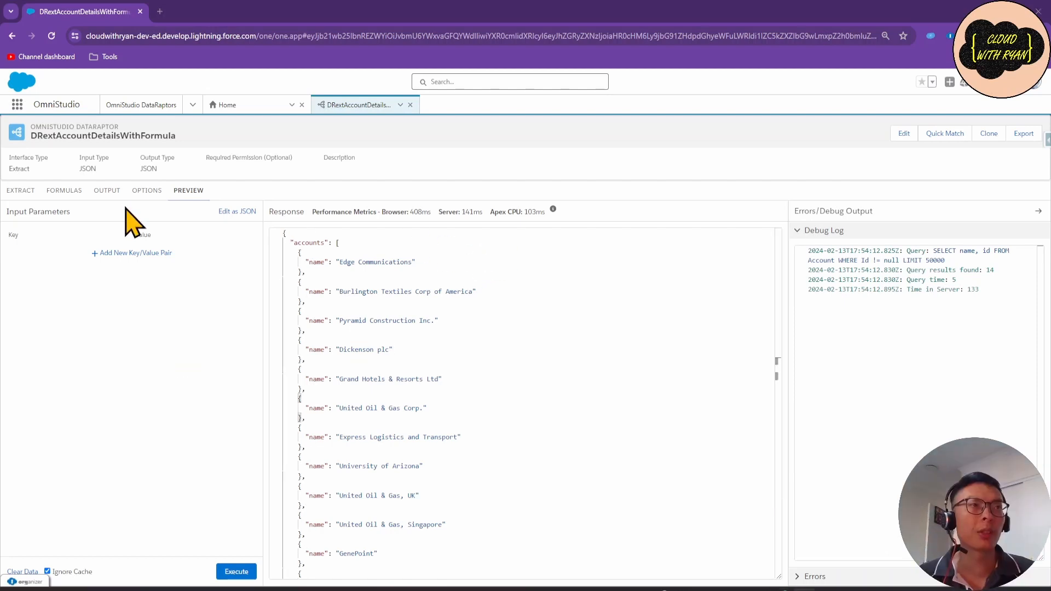
Add a single blank formula entry to DRextAccountDetailsWithFormula, deleting the extra second one.
left_click(66, 190)
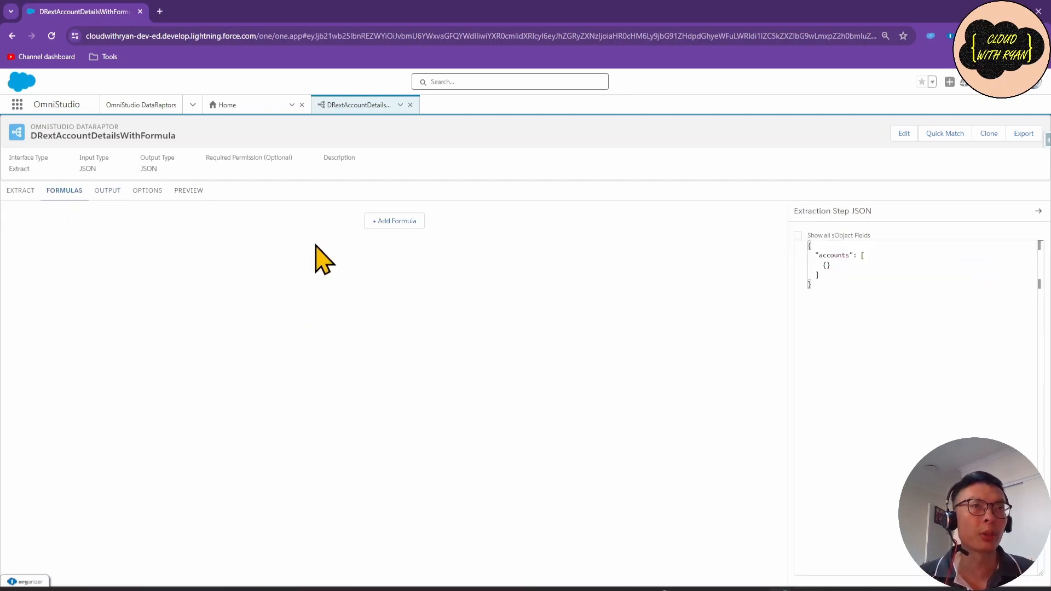
left_click(406, 223)
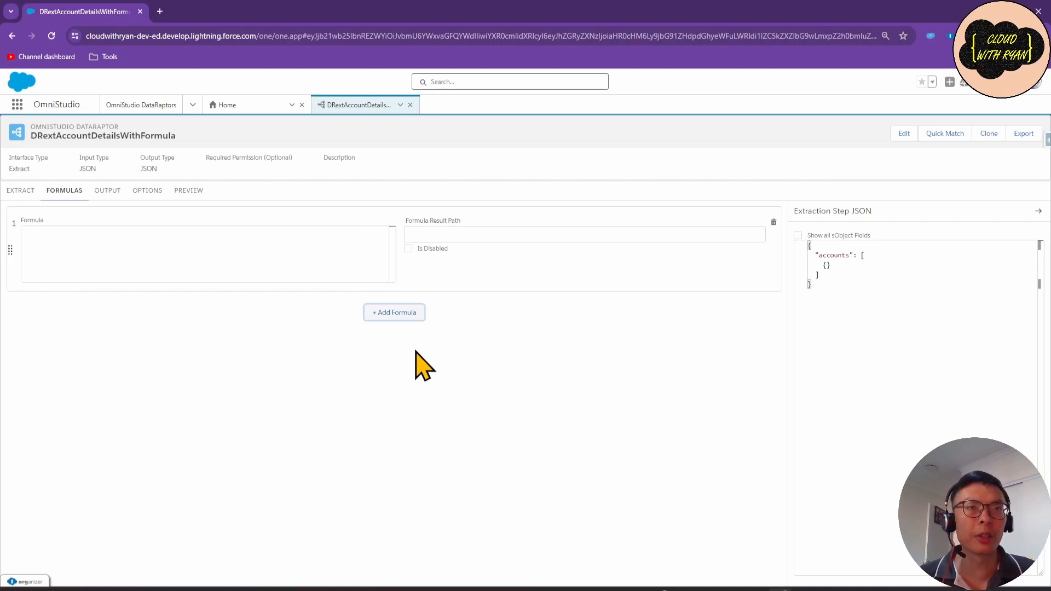
left_click(406, 313)
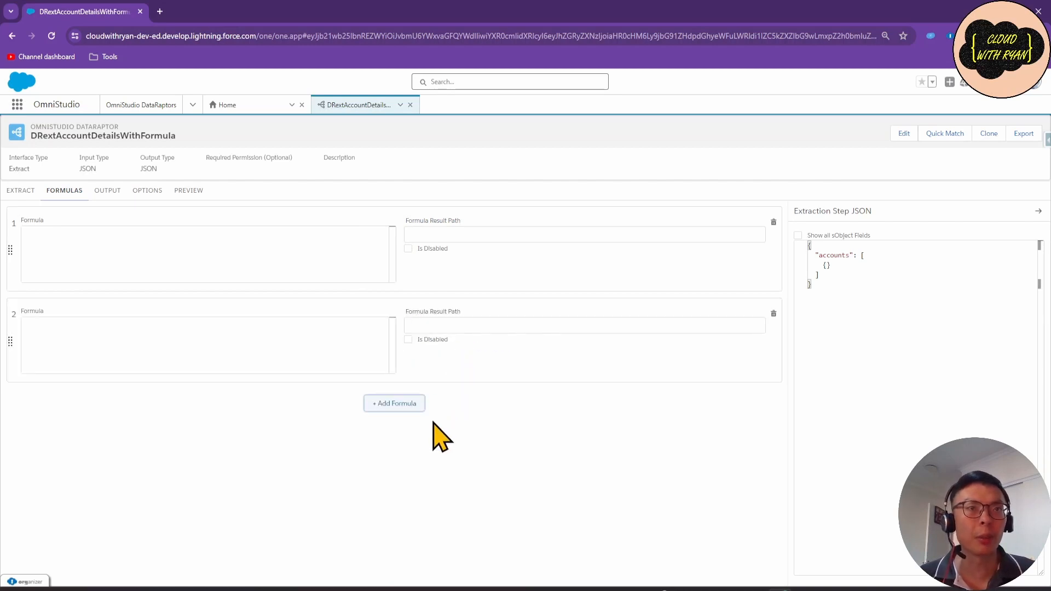
left_click(774, 312)
left_click(558, 377)
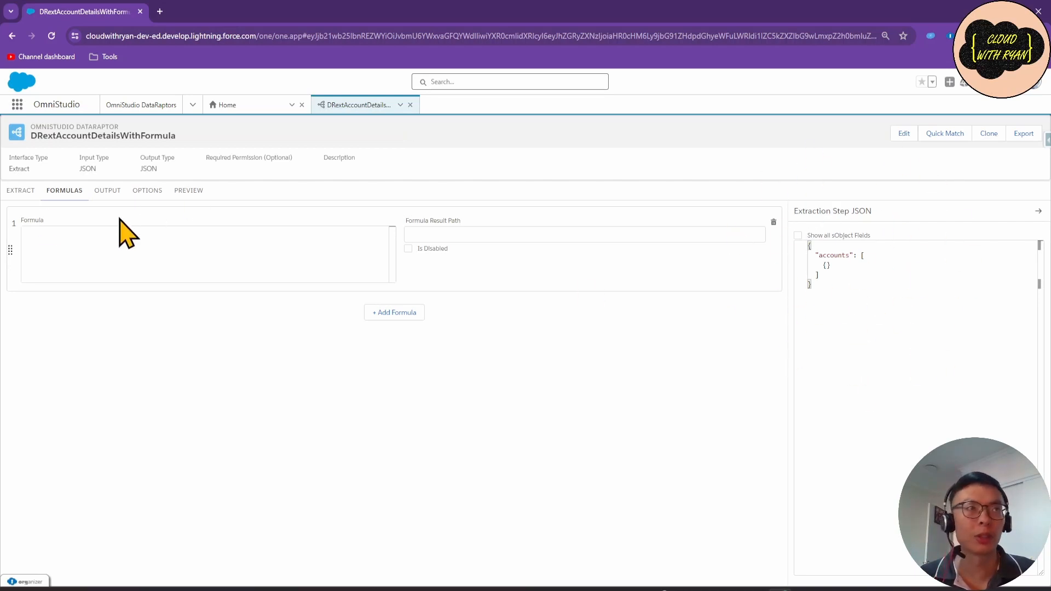
Review the Account extract step and preview response, and show all sObject fields to examine the accounts node and its Name field.
left_click(34, 206)
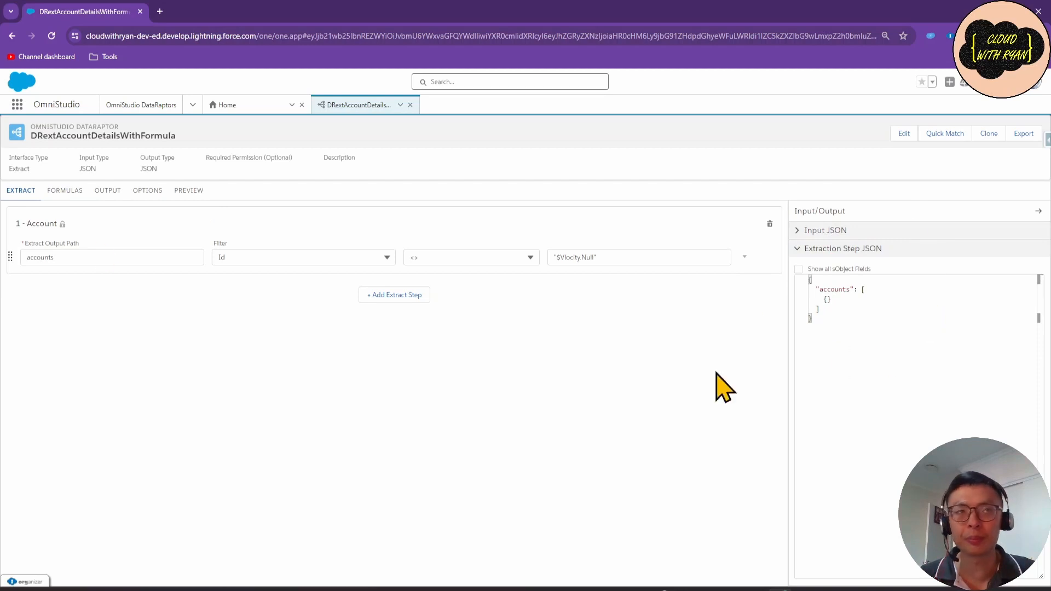
left_click(65, 190)
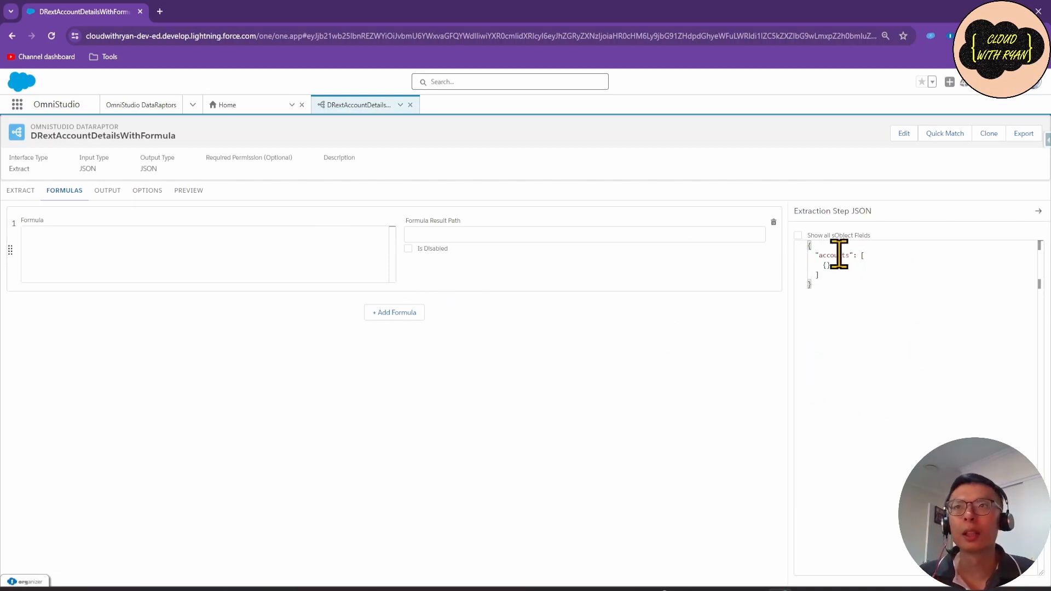
left_click(184, 209)
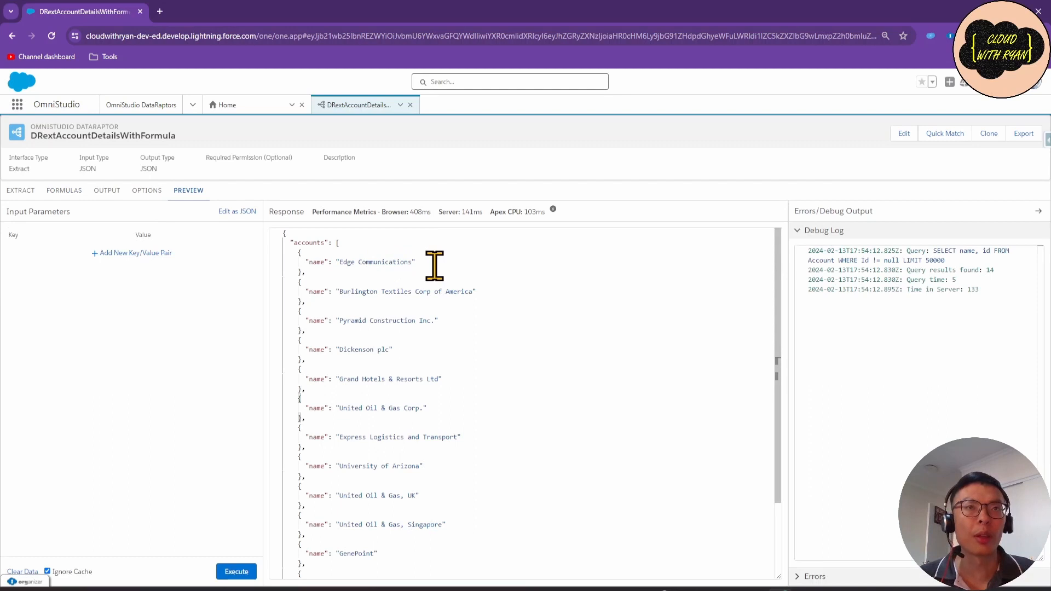
left_click(64, 191)
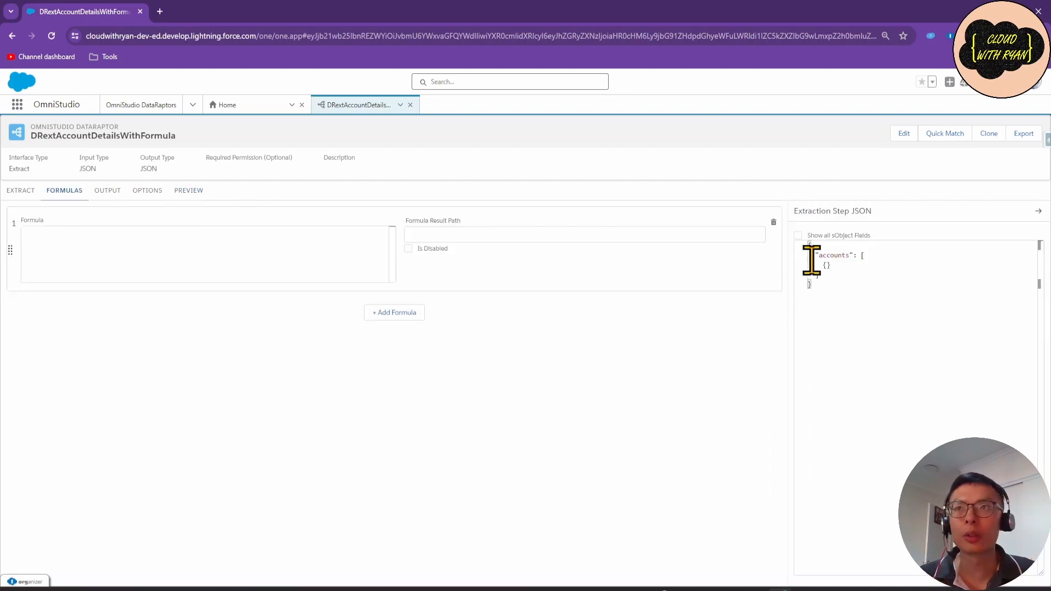
left_click(798, 236)
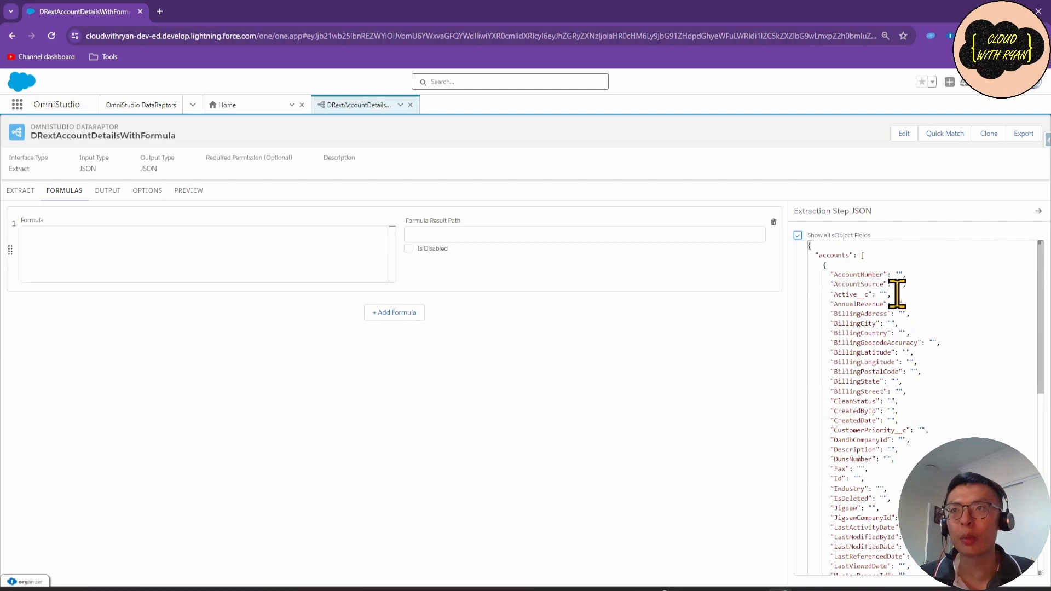
scroll(870, 355, "down", 2)
left_click(870, 355)
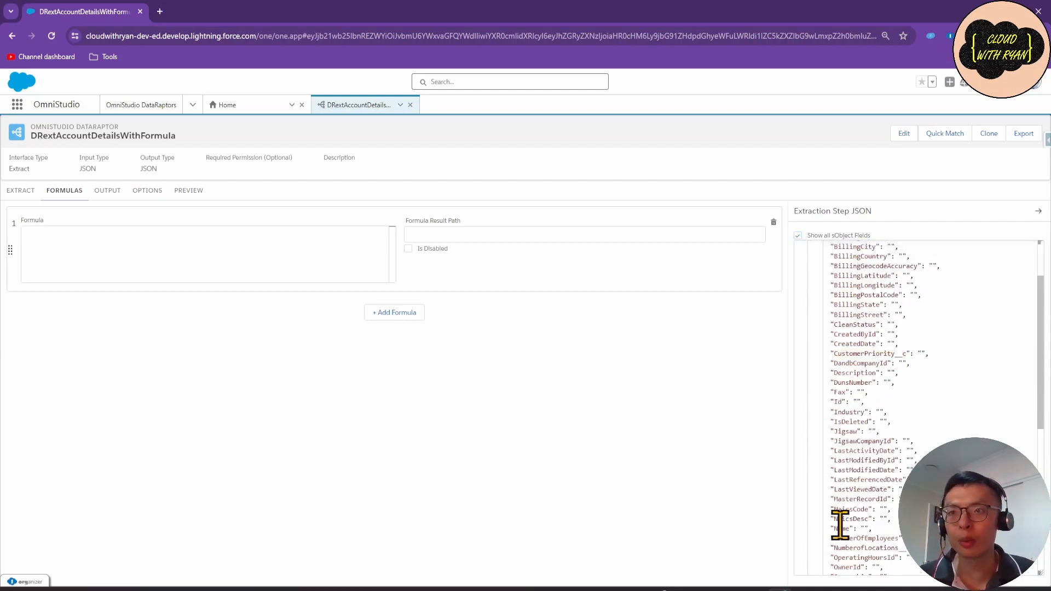
scroll(870, 433, "up", 2)
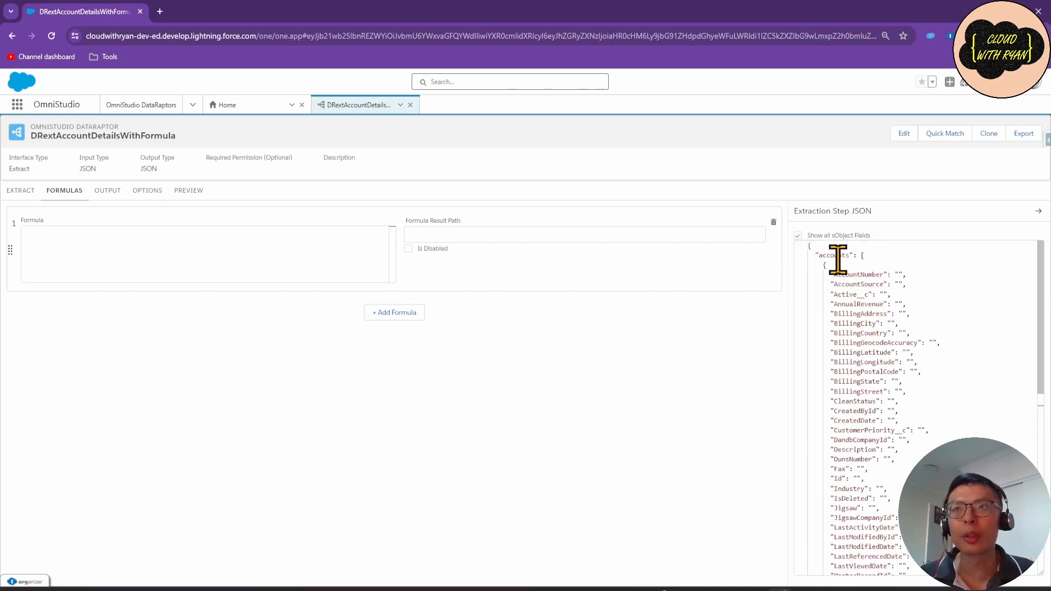
scroll(843, 279, "down", 2)
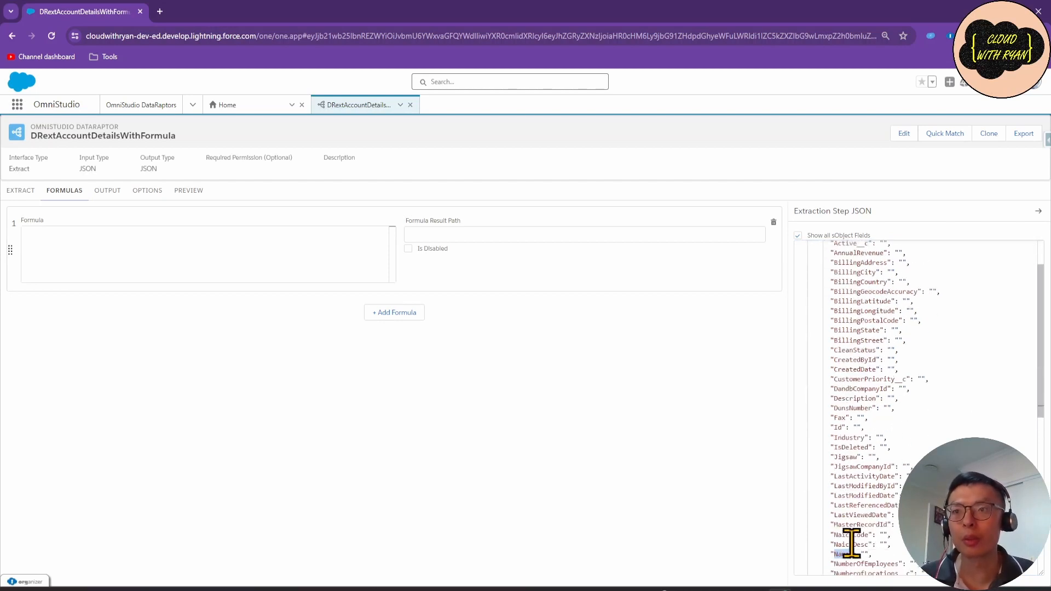
scroll(870, 350, "up", 2)
double_click(838, 255)
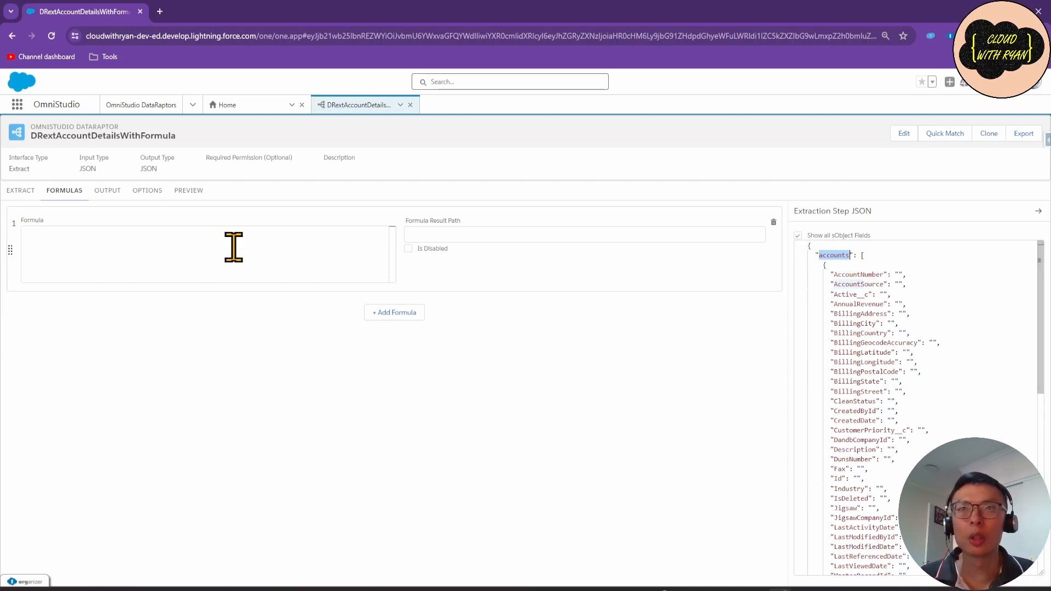
Enter the formula CONCAT(accounts:Name," ","Limited") in the first formula entry.
left_click(54, 243)
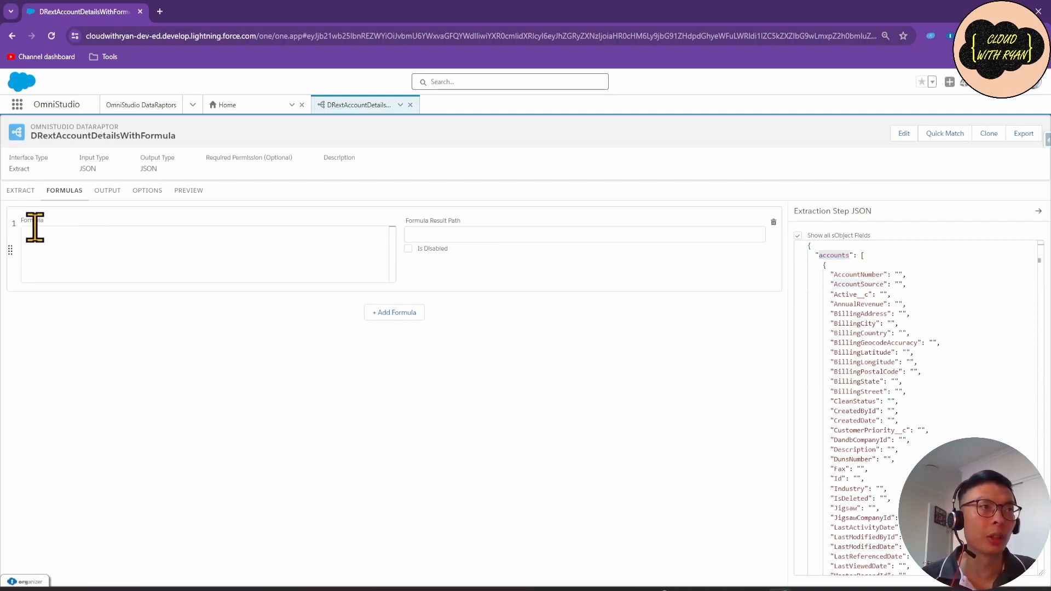
type("c")
left_click(89, 241)
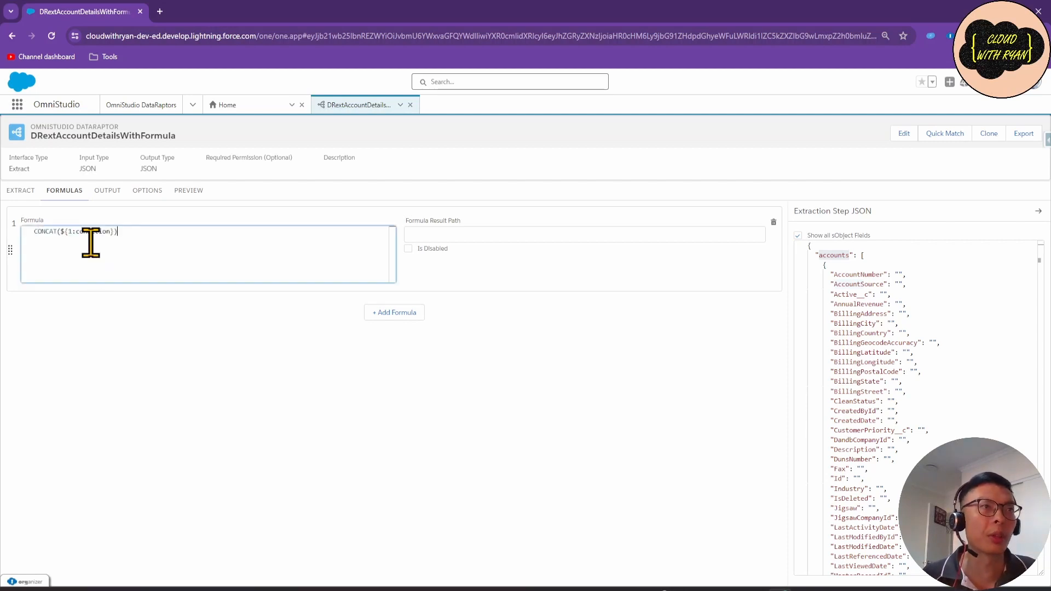
left_click_drag(115, 231, 60, 231)
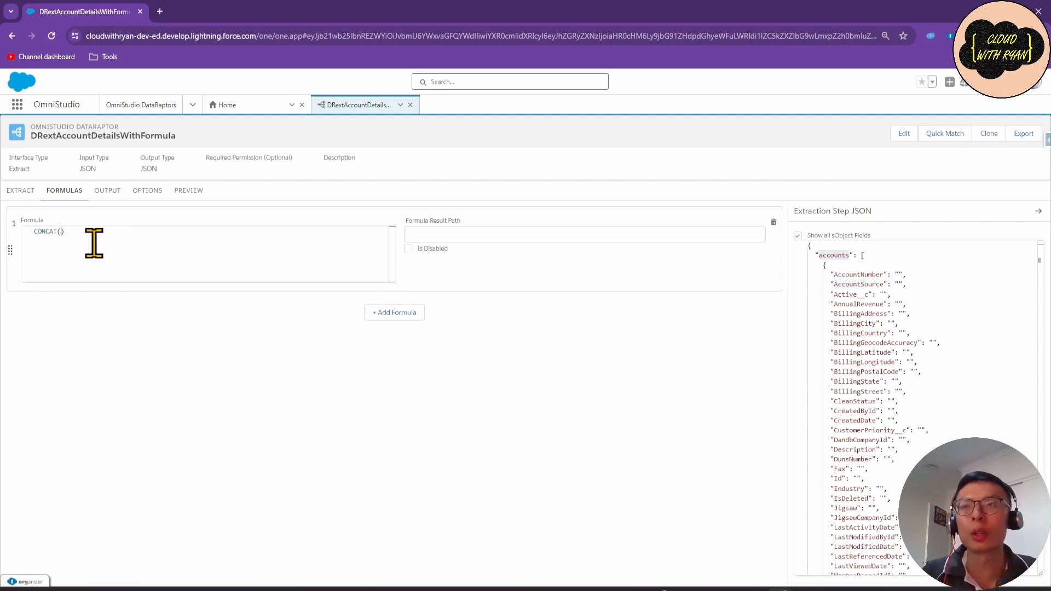
type("accounts:name")
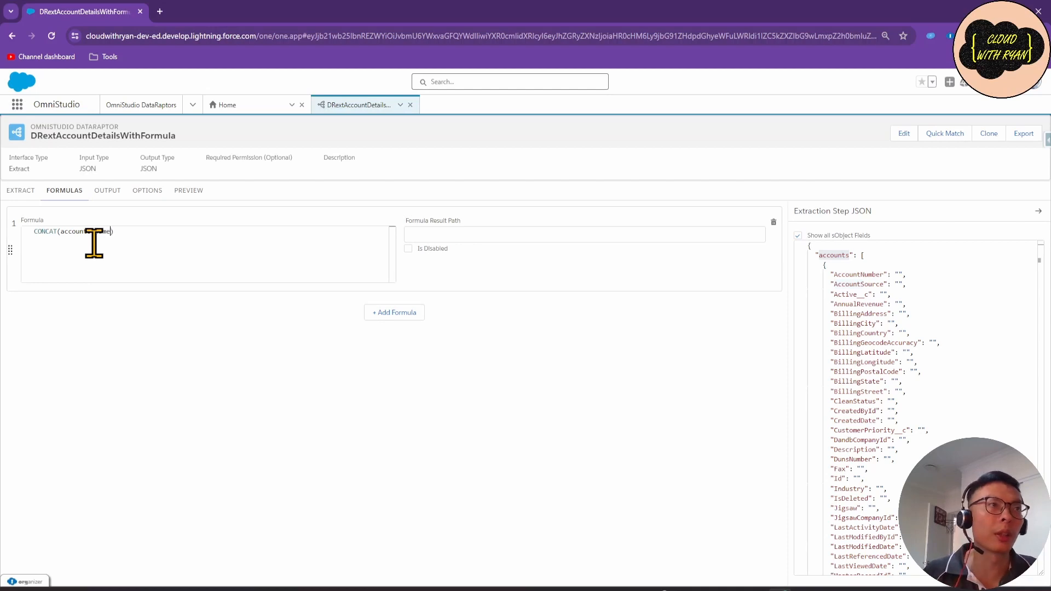
scroll(871, 370, "down", 1)
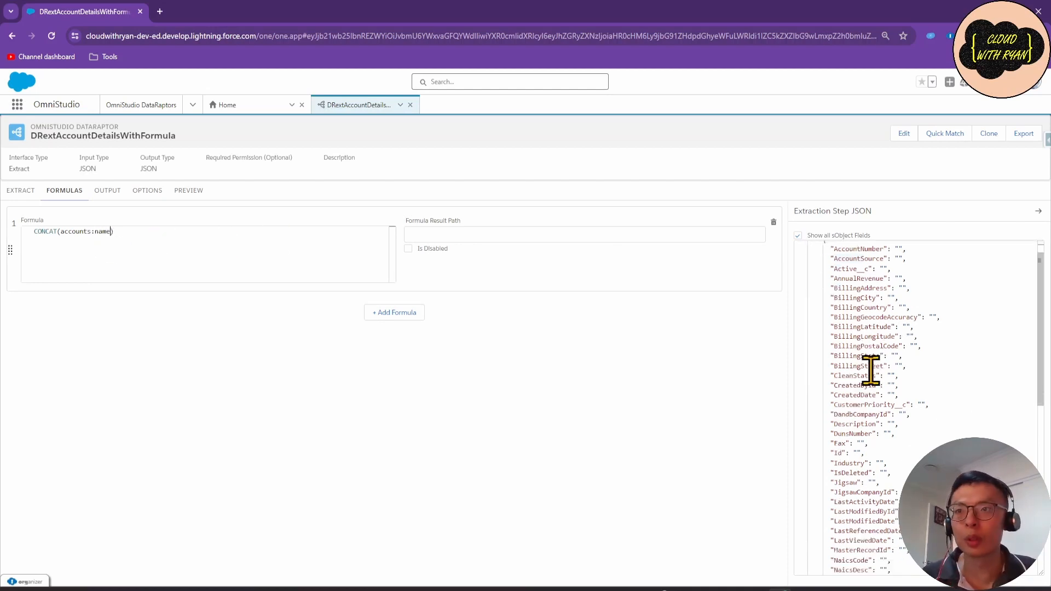
scroll(871, 370, "down", 1)
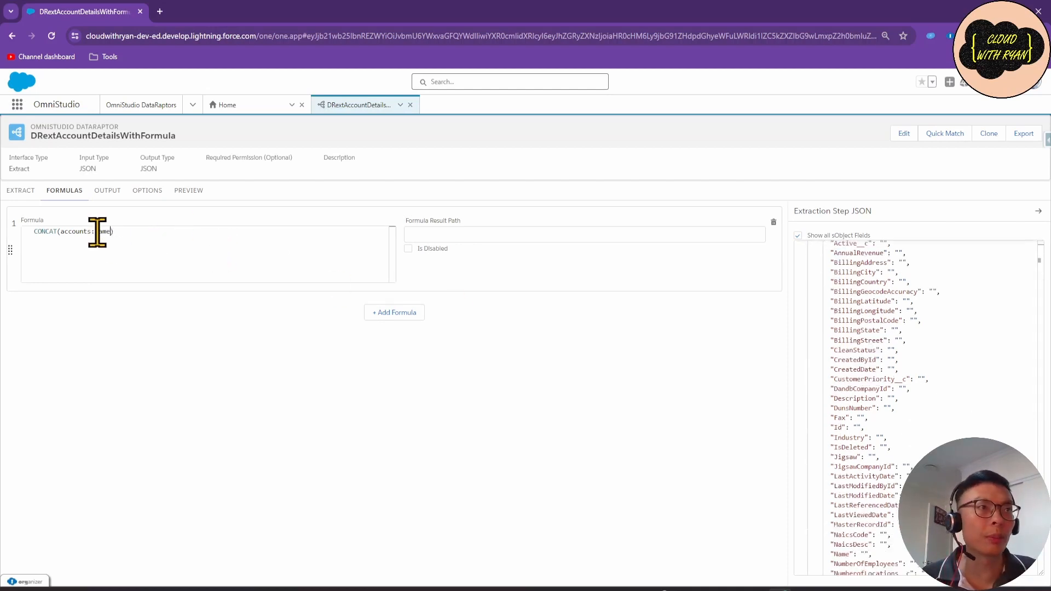
left_click(104, 231)
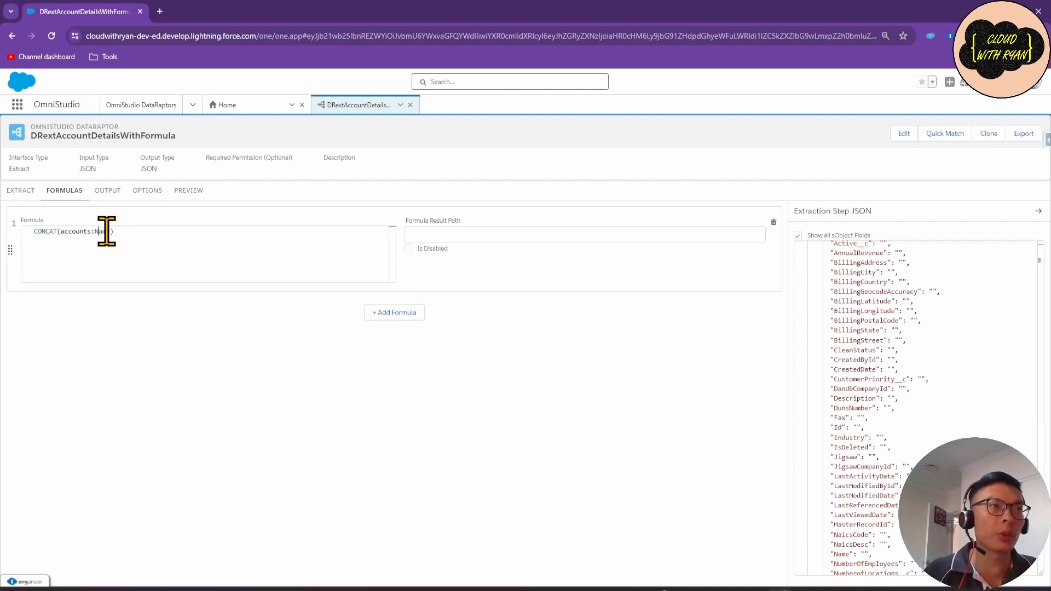
double_click(103, 231)
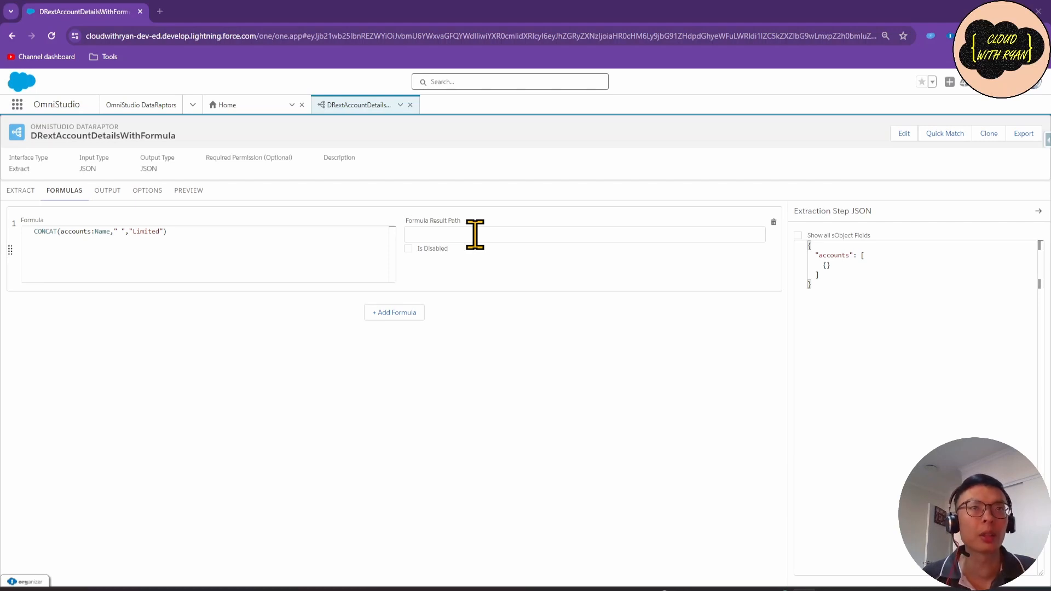
Set the formula result path to accounts:nameWithLimited and execute the preview again.
left_click(475, 234)
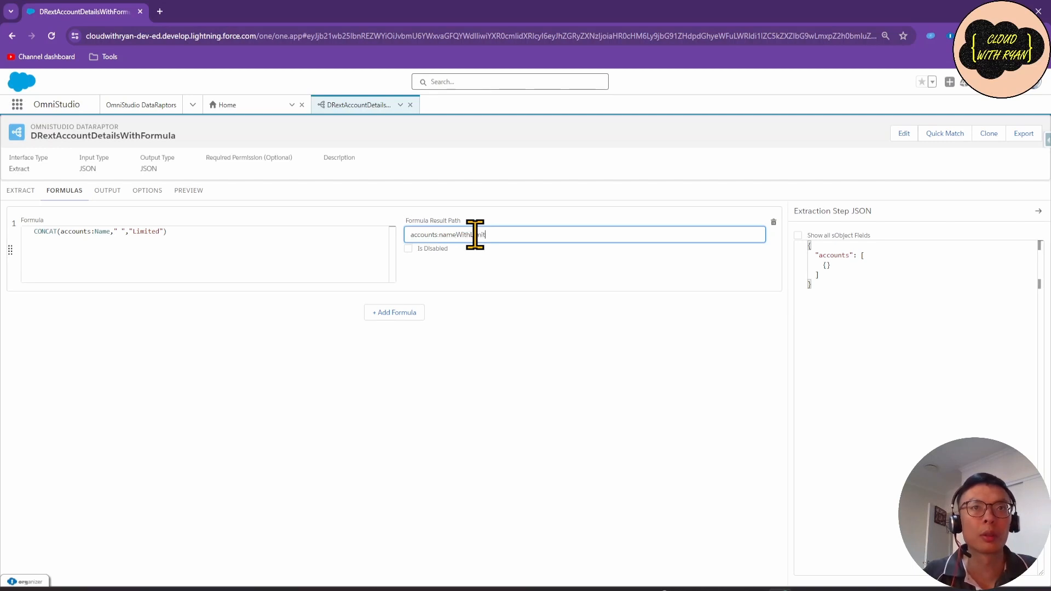
left_click(544, 366)
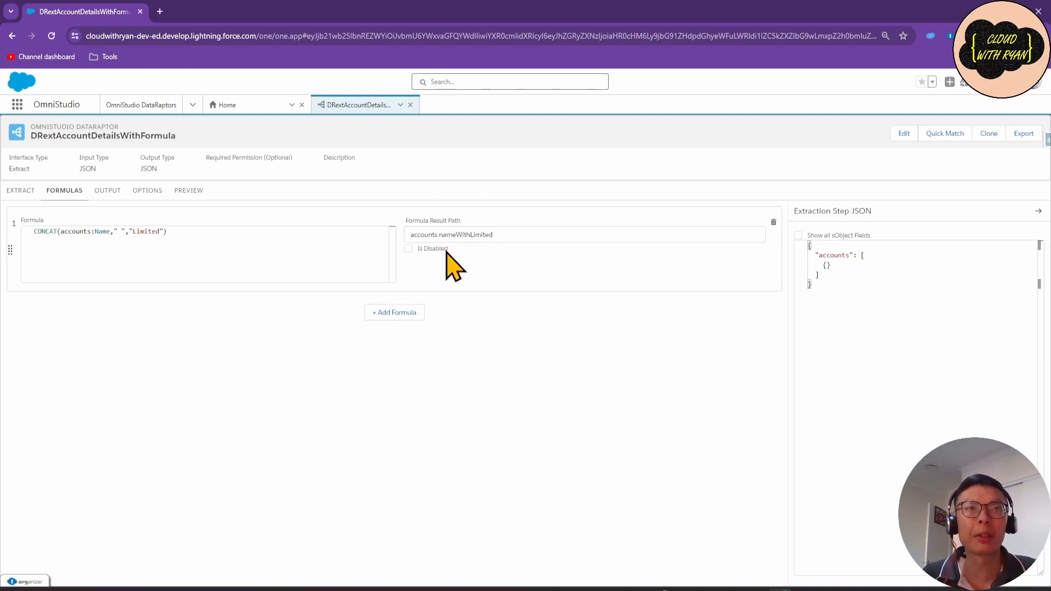
left_click(193, 197)
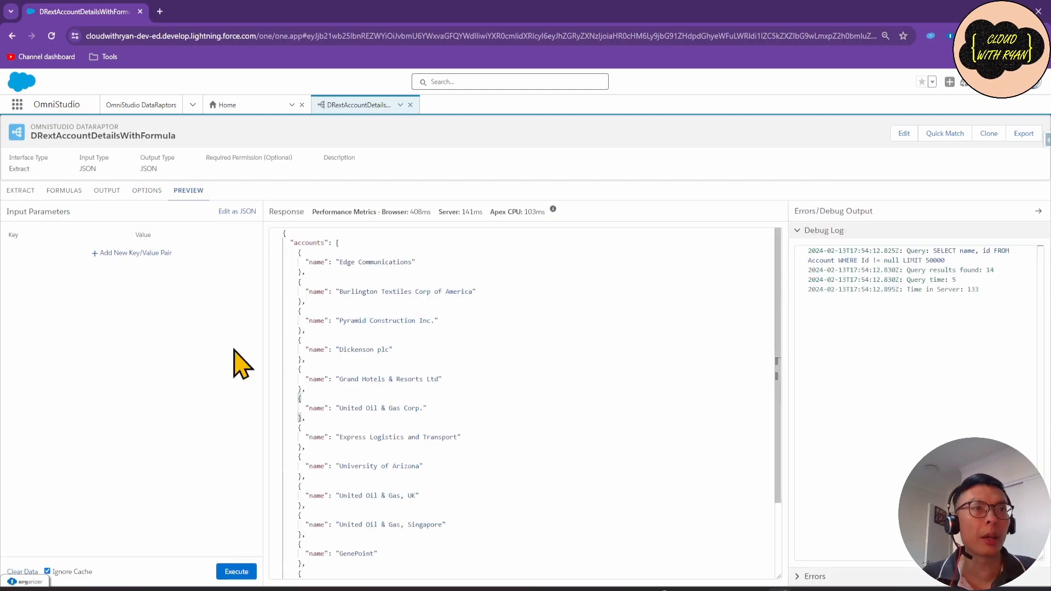
left_click(241, 571)
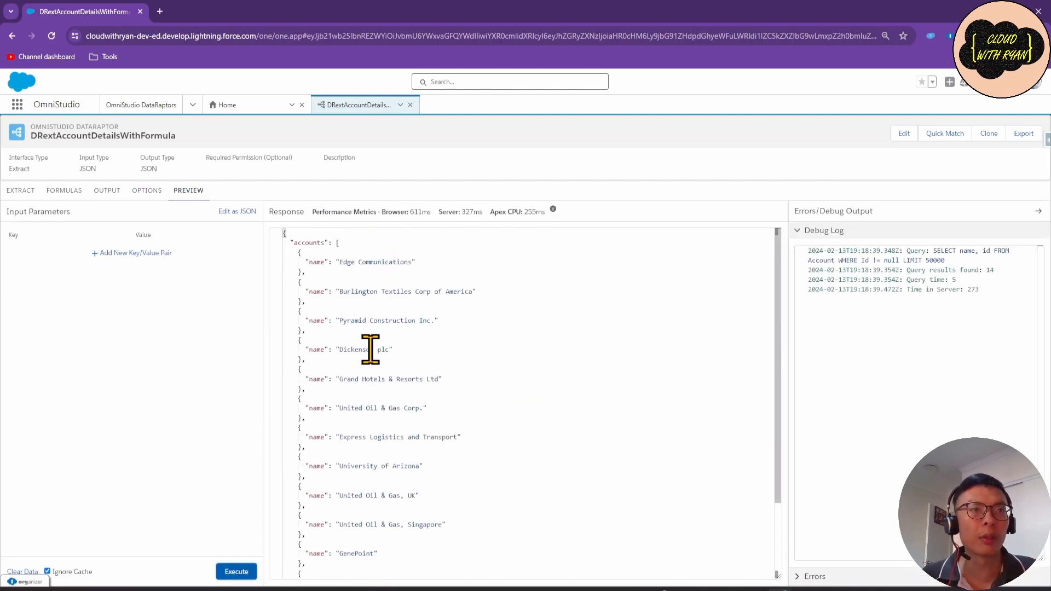
Add an output mapping and set its extract JSON path to the formula result path accounts:nameWithLimited.
left_click(66, 192)
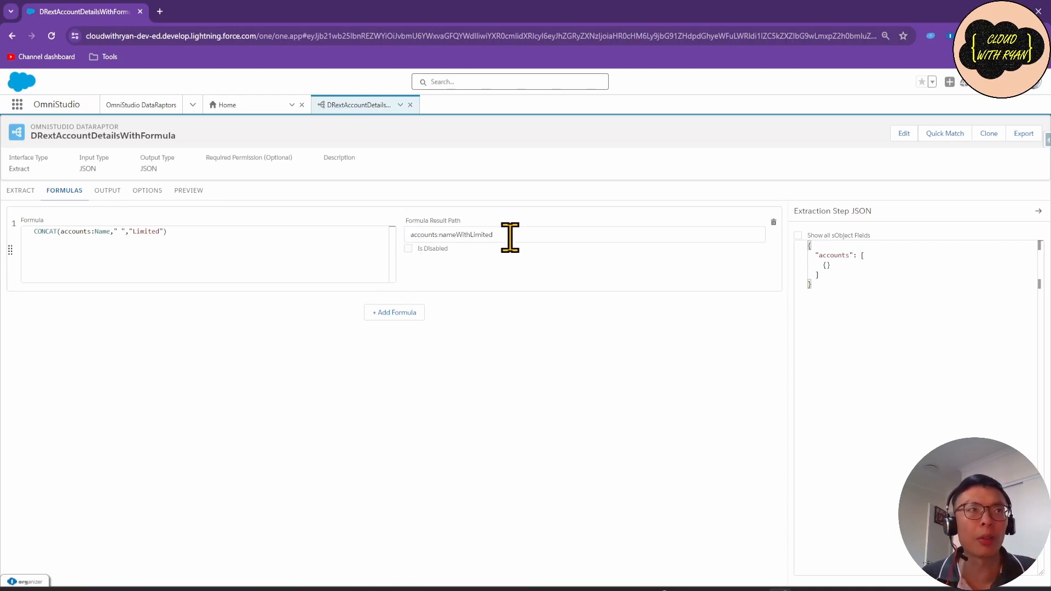
left_click(107, 191)
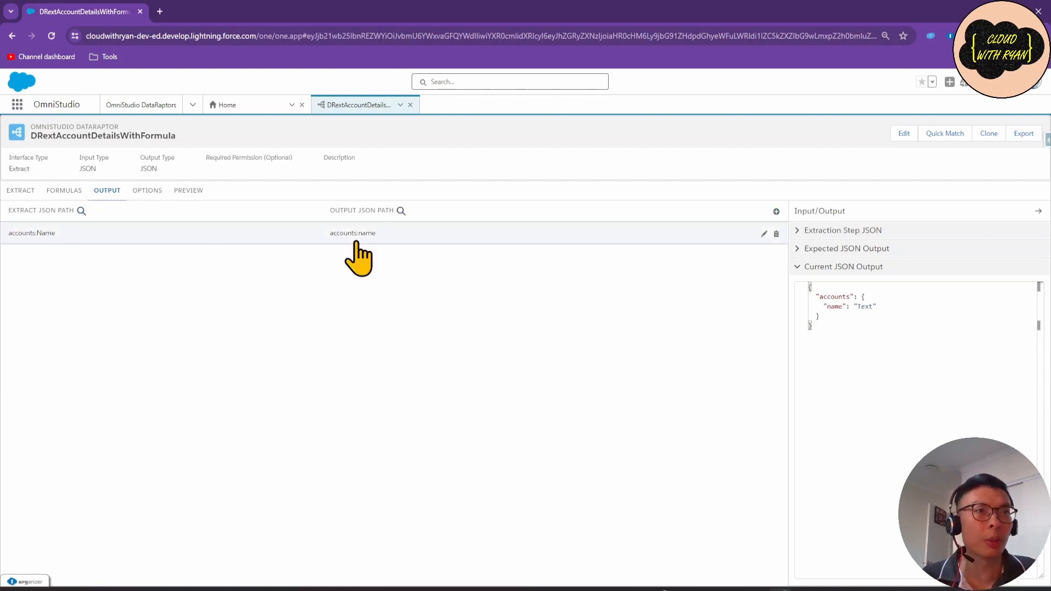
left_click(776, 212)
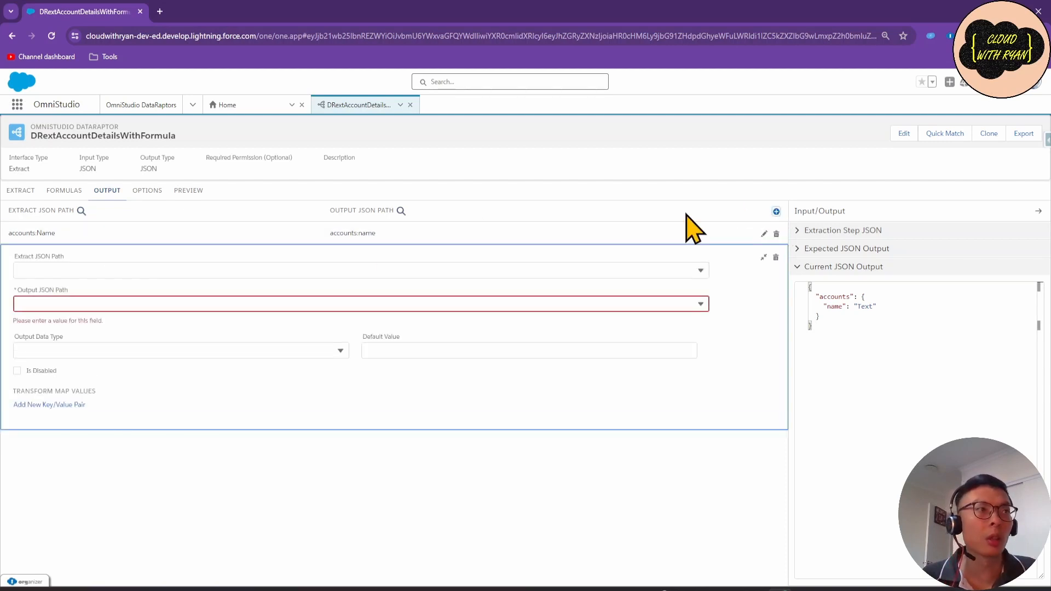
left_click(64, 192)
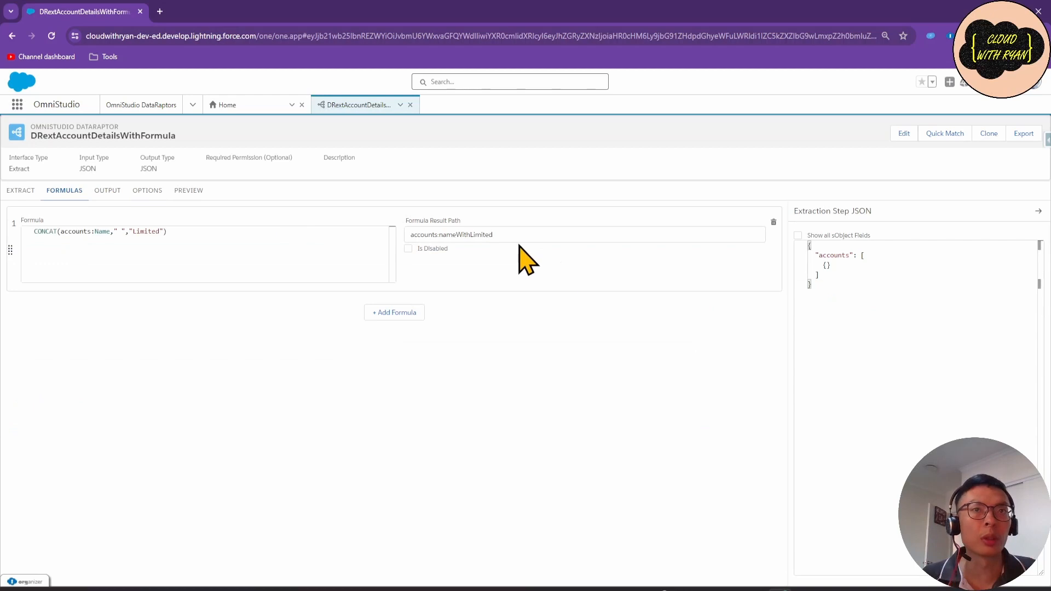
left_click_drag(493, 234, 371, 234)
key("ctrl+c")
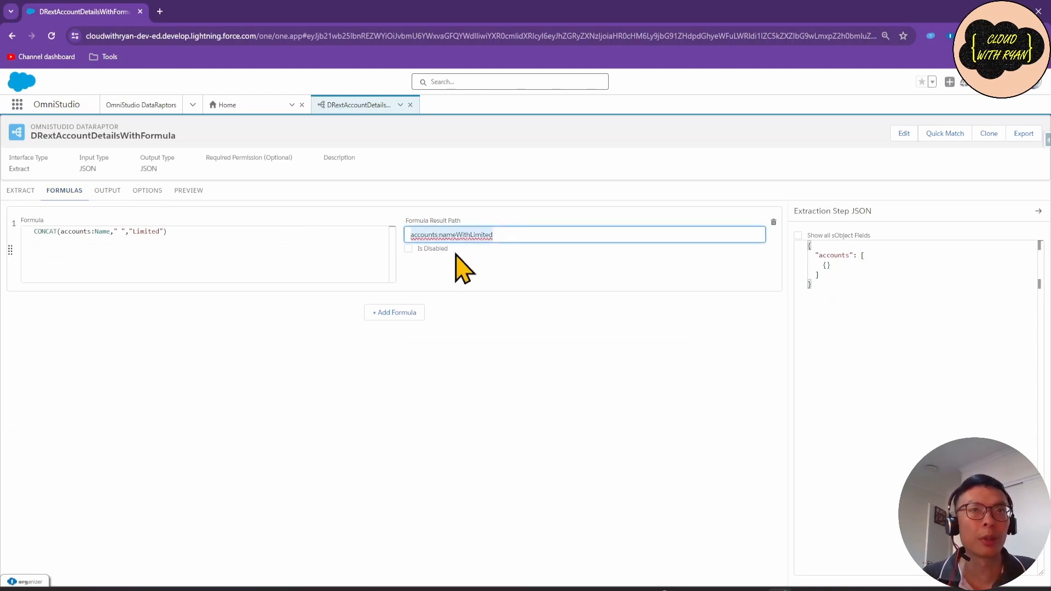
left_click(106, 192)
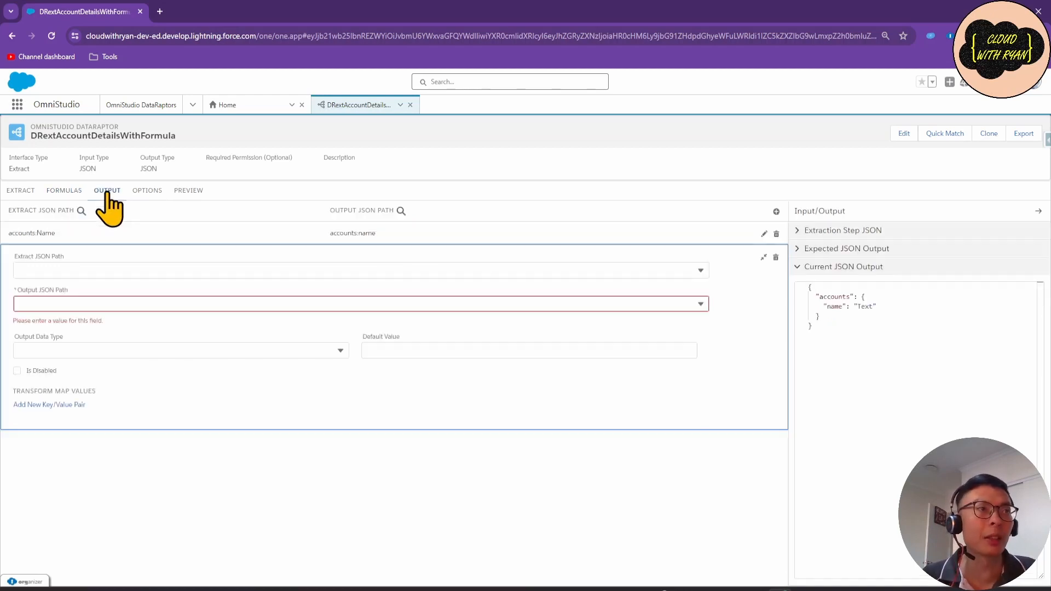
left_click(64, 270)
key("ctrl+v")
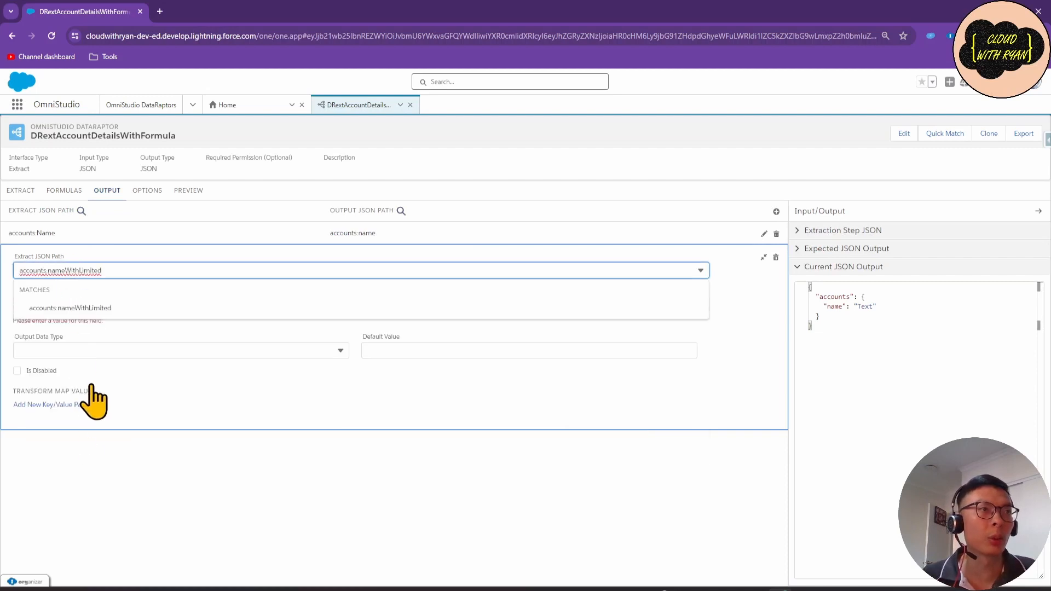
left_click(97, 308)
Set the new mapping's output JSON path to accounts:nameUpdated and check that node in the current JSON output.
left_click(74, 303)
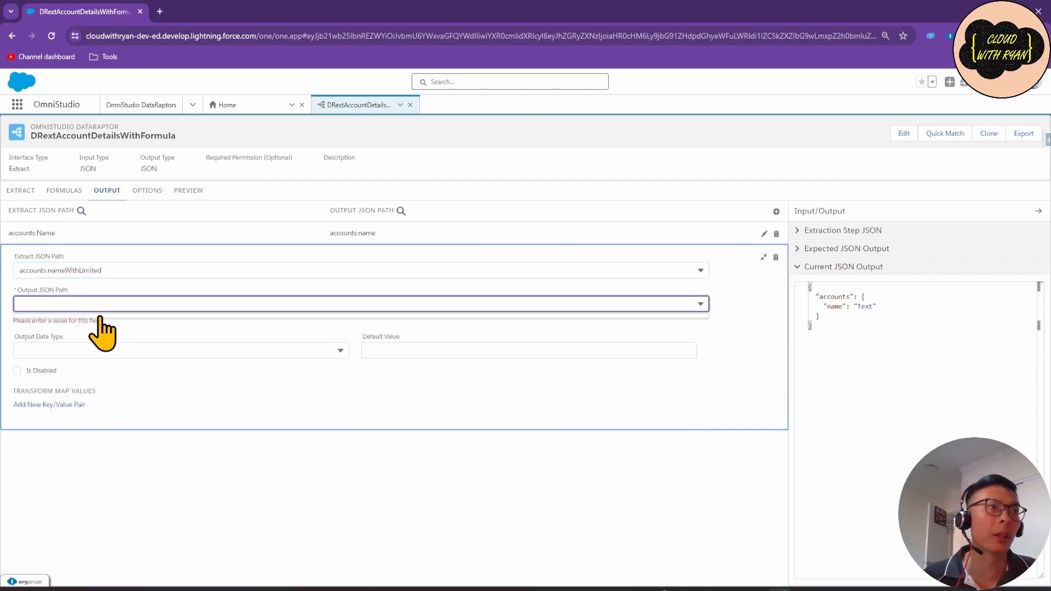
type("accounts:nameUpda")
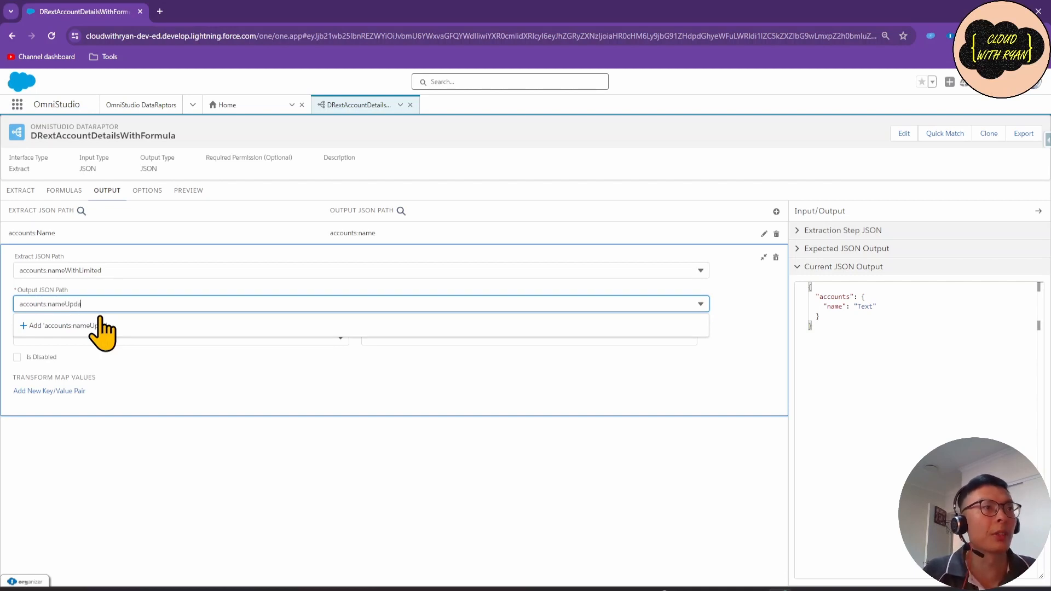
type("ted")
left_click(100, 324)
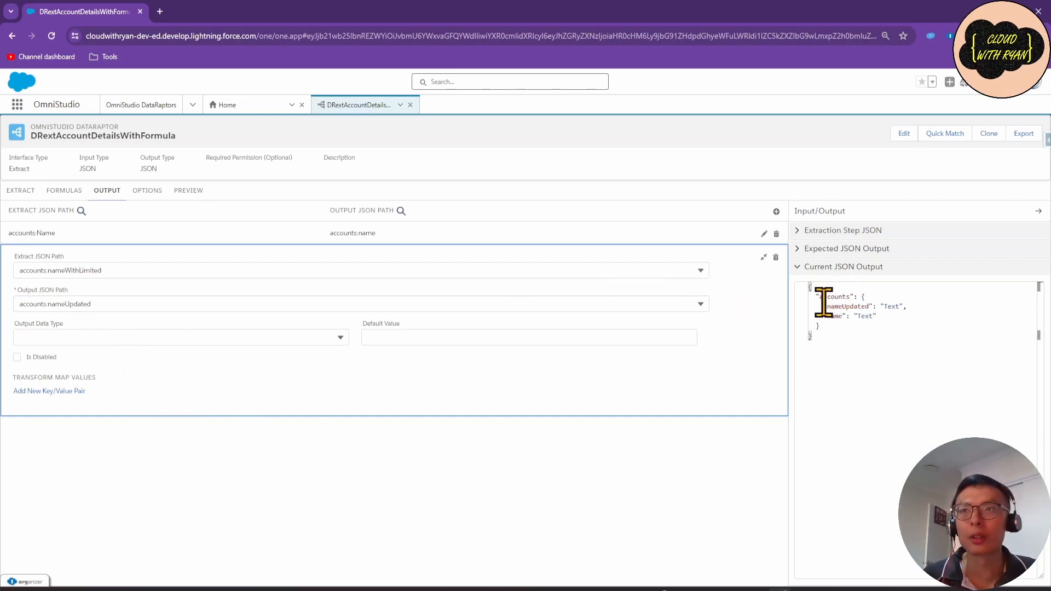
left_click_drag(818, 298, 879, 307)
left_click(880, 307)
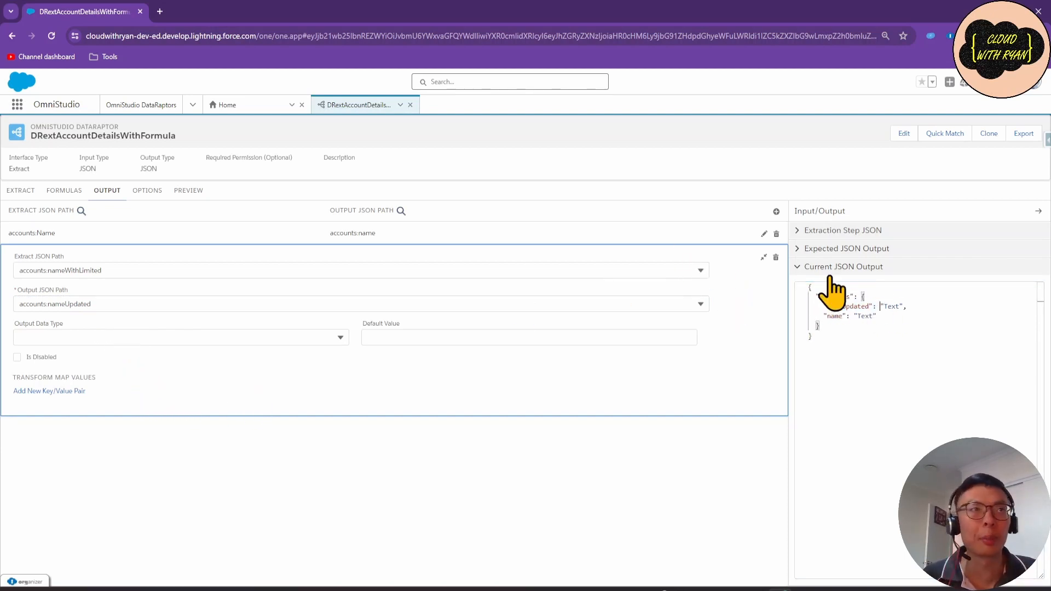
Execute the preview and compare the name and nameUpdated values of the first account in the response.
left_click(192, 193)
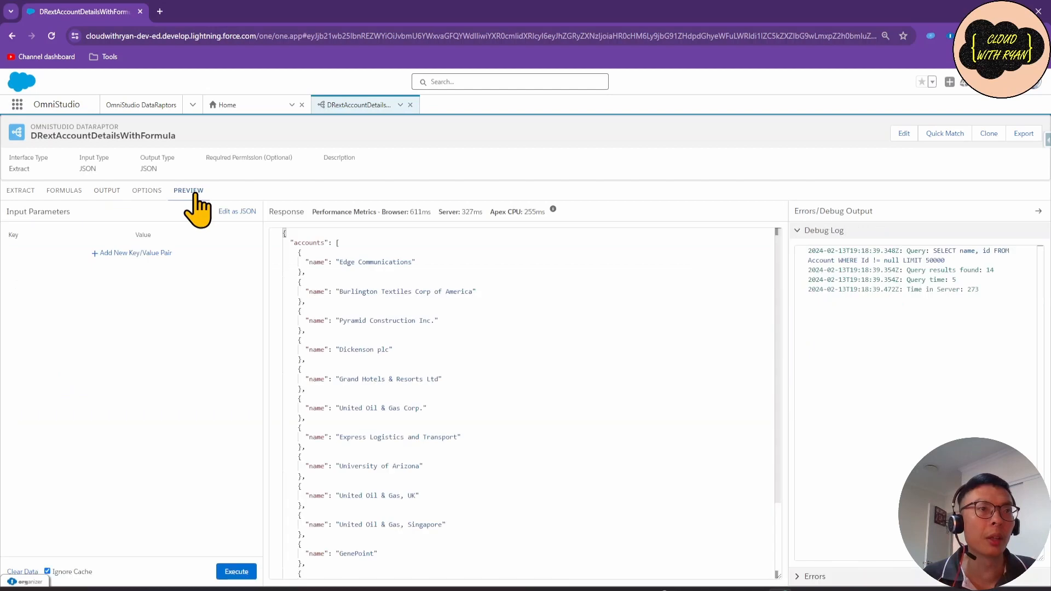
left_click(236, 572)
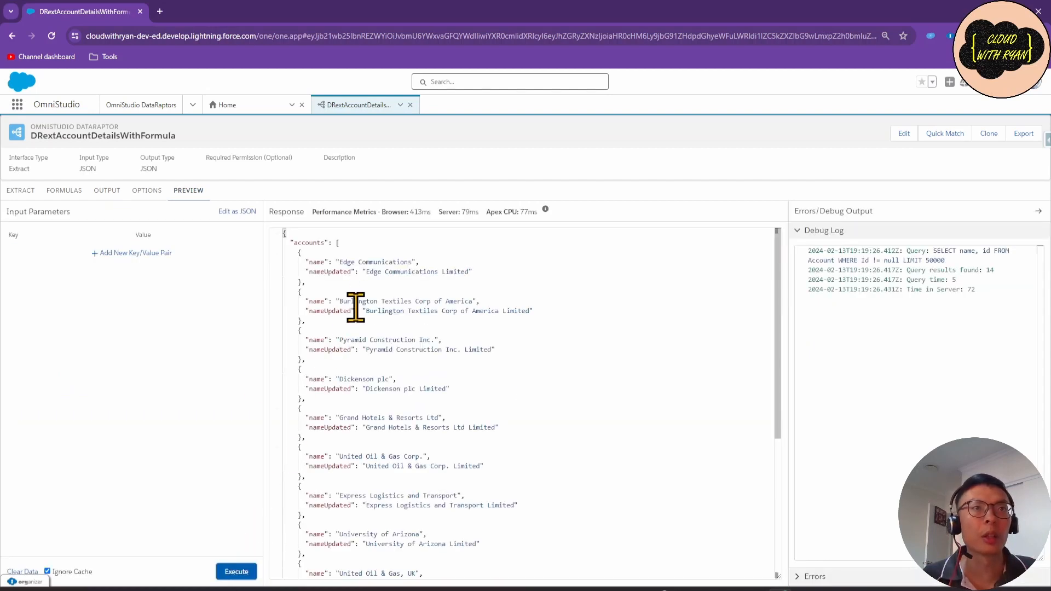
left_click_drag(308, 263, 429, 261)
left_click_drag(305, 262, 433, 262)
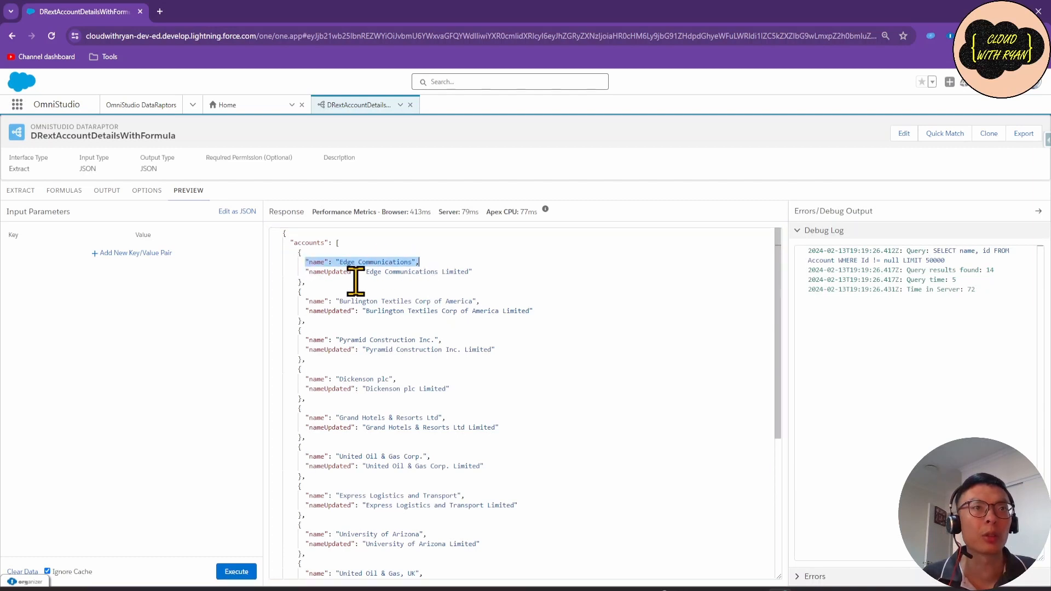
left_click(299, 270)
left_click_drag(305, 271, 374, 273)
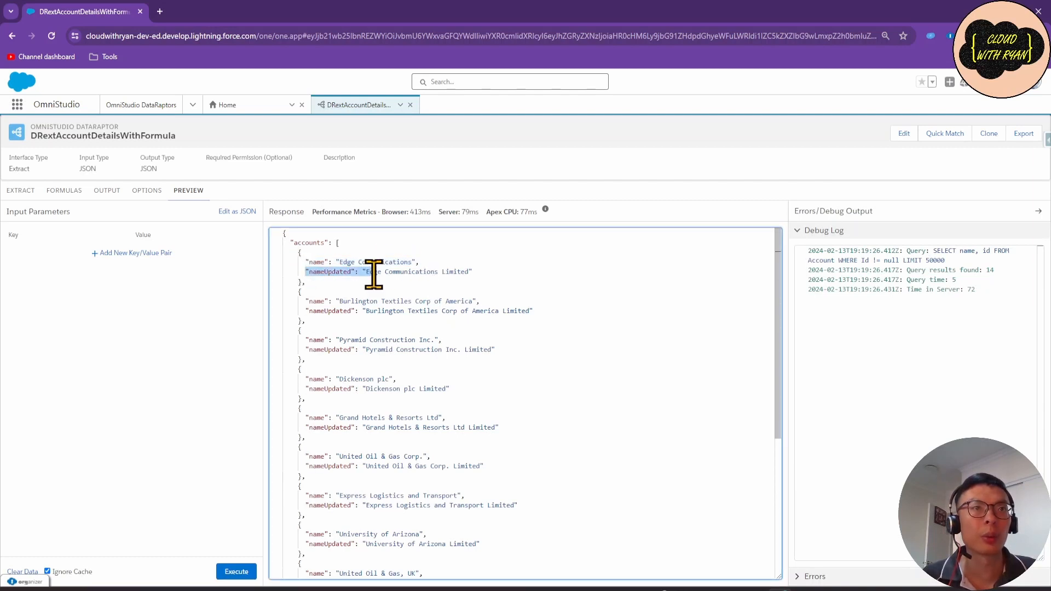
left_click(378, 273)
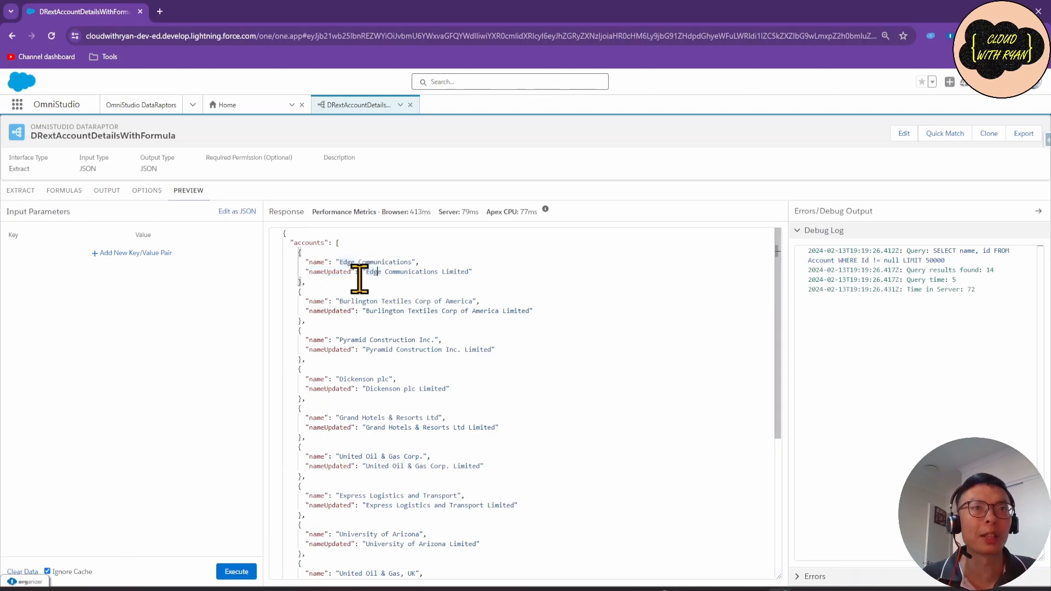
left_click_drag(366, 273, 471, 272)
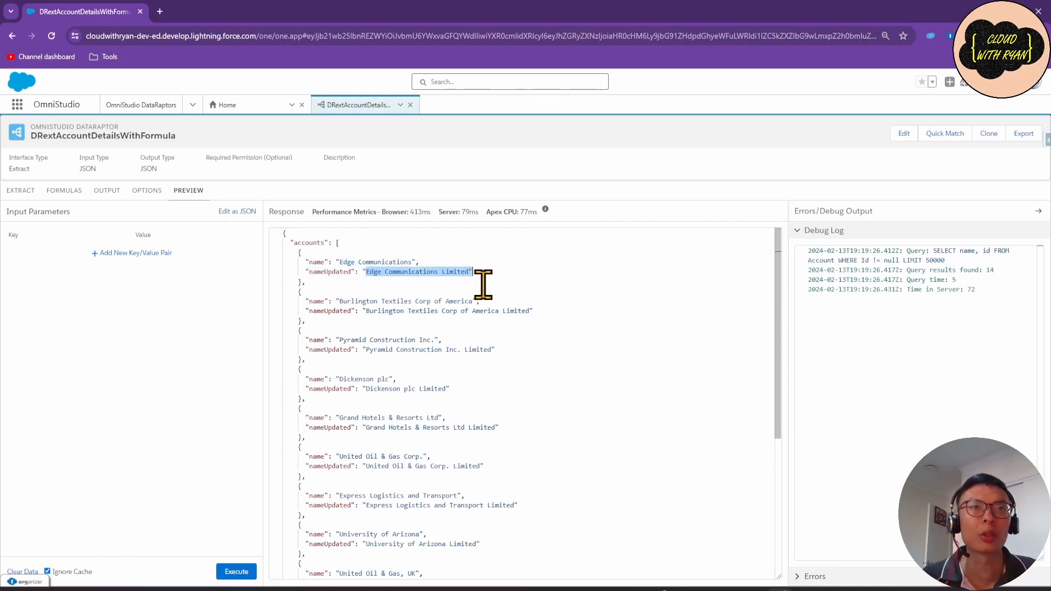
left_click(483, 284)
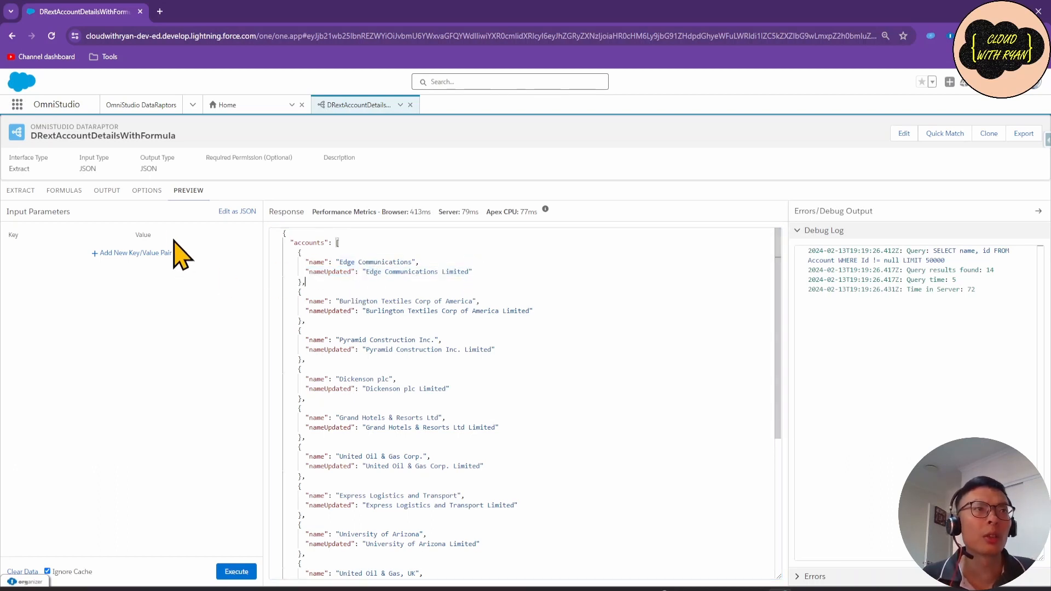
Review the output mappings and the formula result path against the name and nameUpdated nodes in the preview response.
left_click(107, 192)
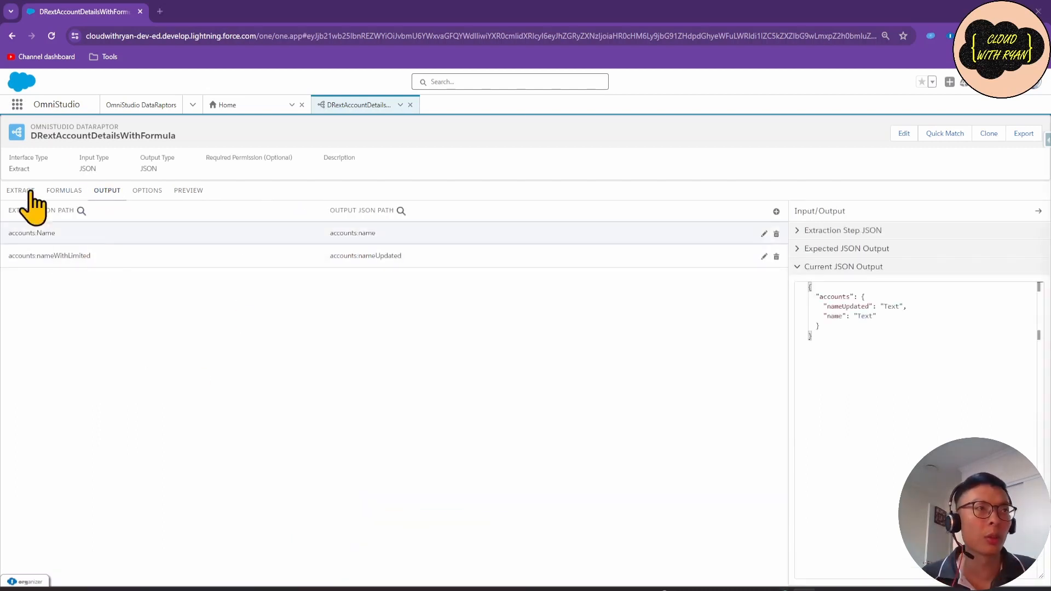
left_click(75, 207)
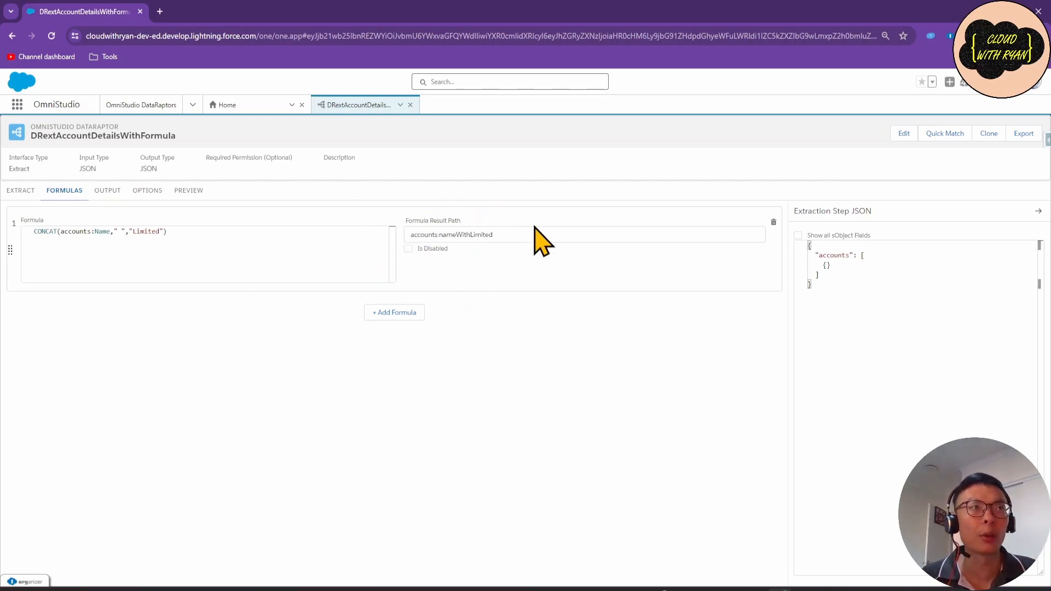
left_click(112, 191)
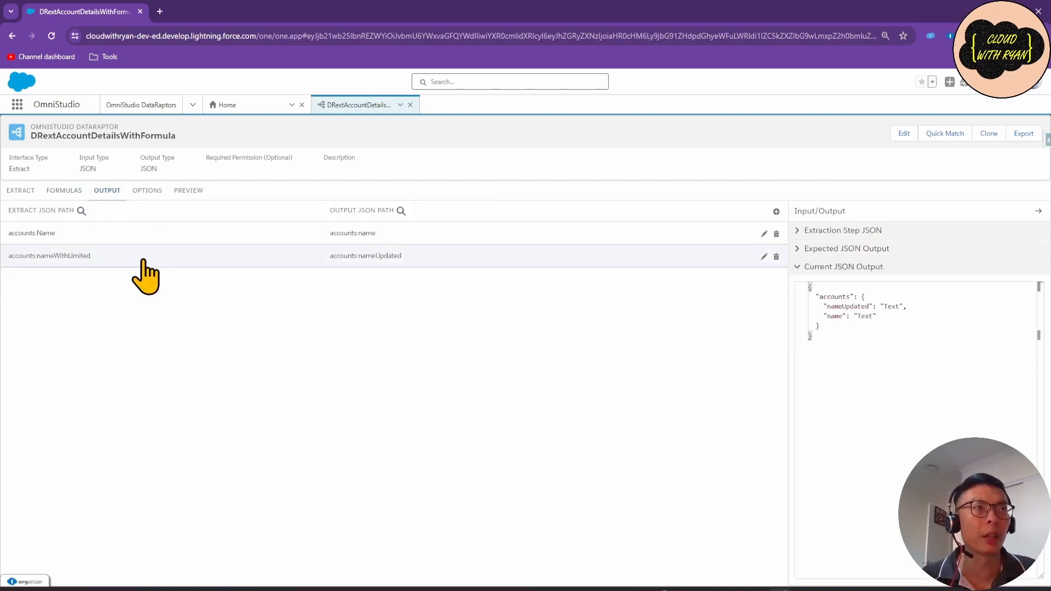
left_click(188, 190)
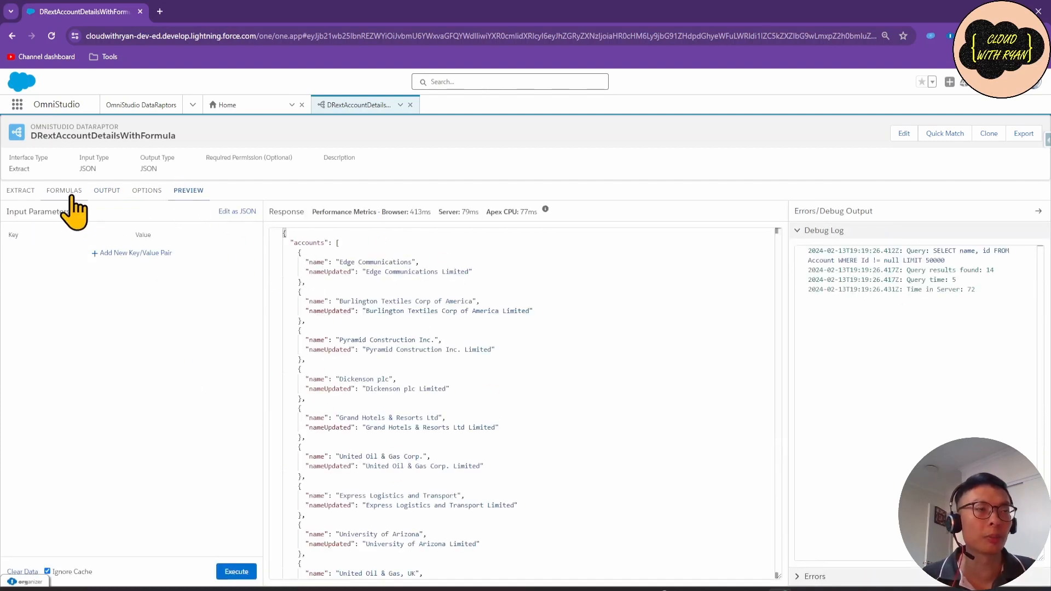
left_click(102, 192)
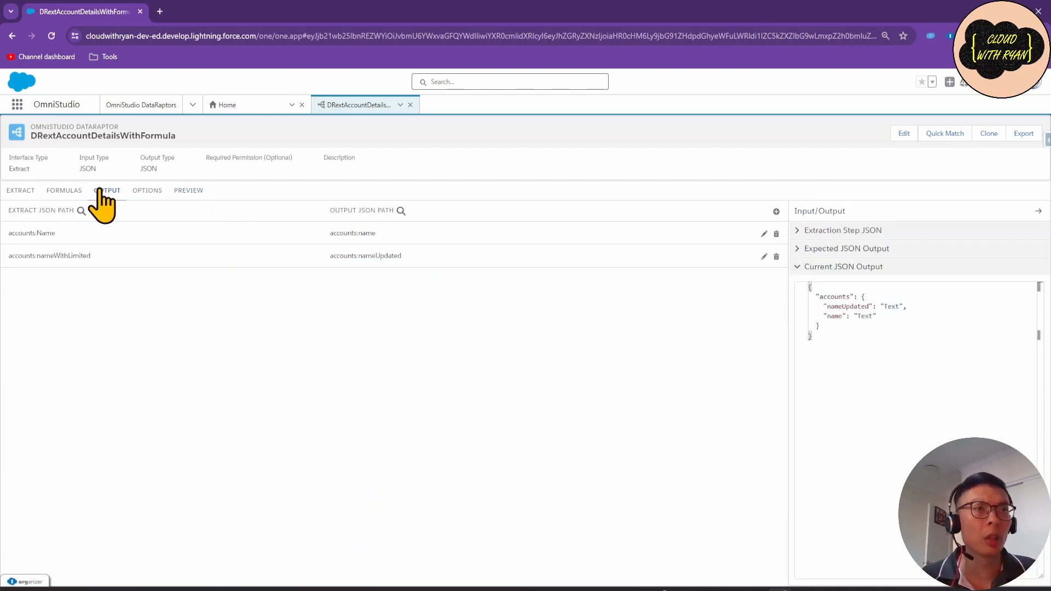
left_click(188, 190)
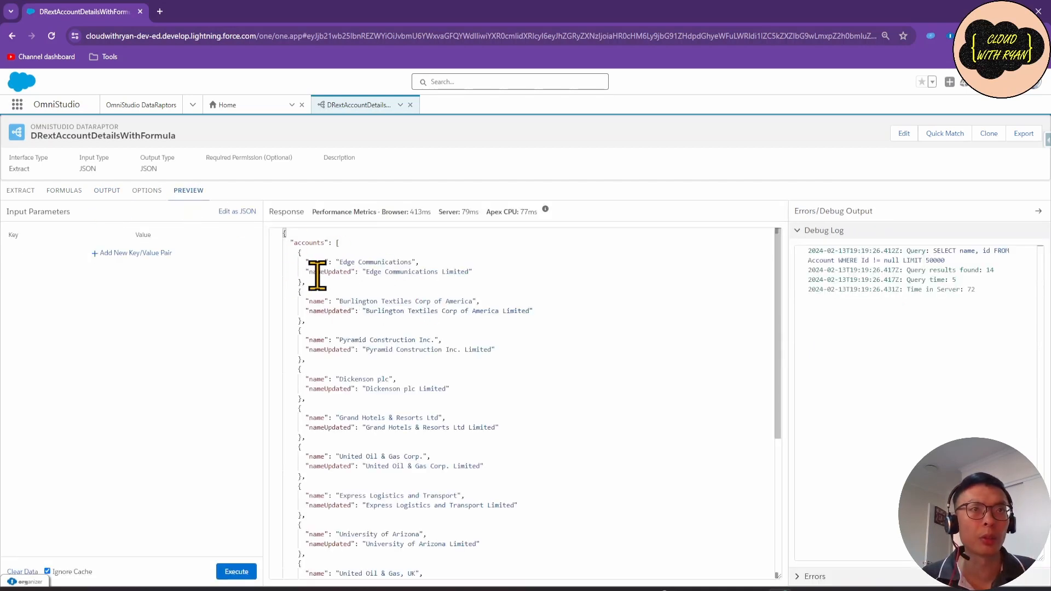
left_click_drag(307, 274, 473, 272)
double_click(365, 301)
left_click(364, 280)
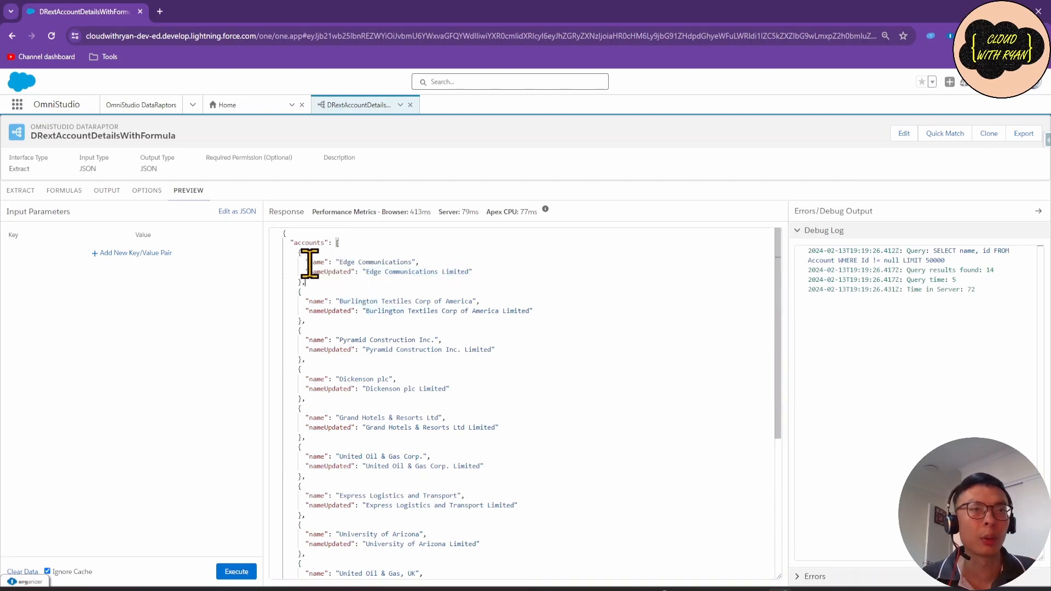
double_click(331, 272)
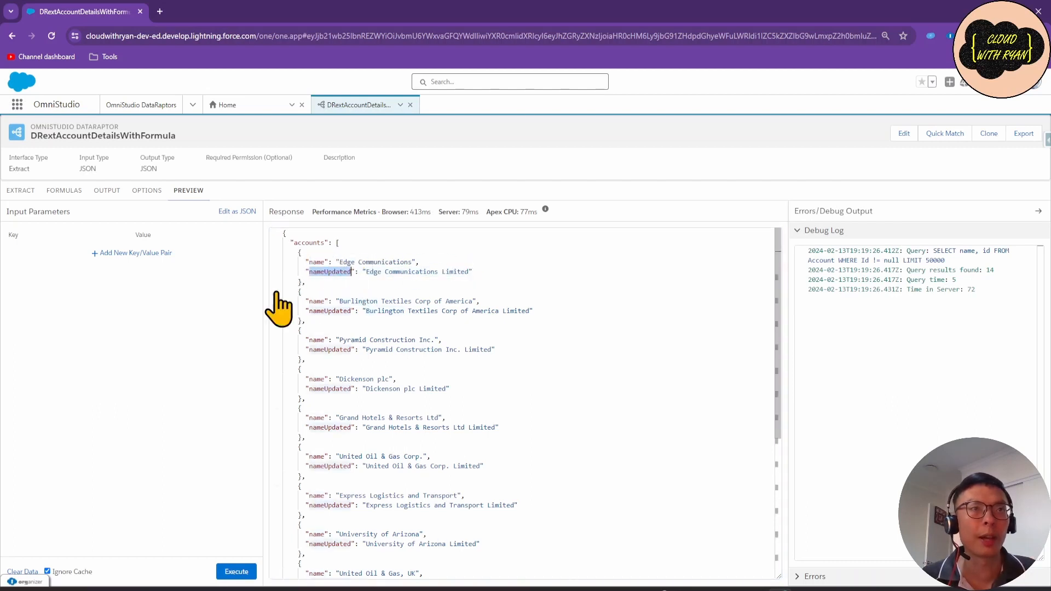
left_click(371, 302)
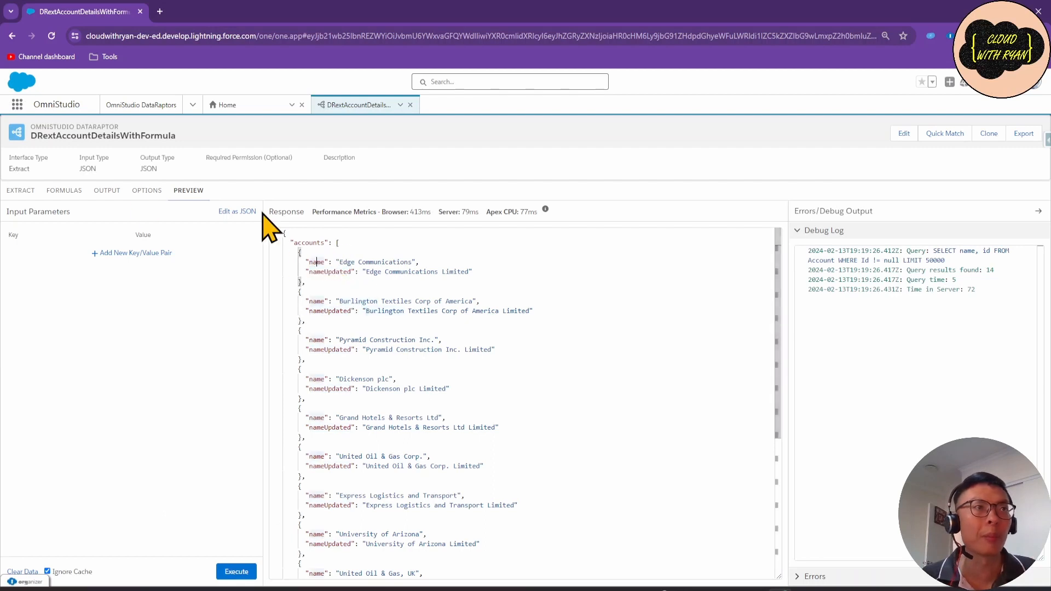
Delete the accounts:nameUpdated output mapping.
left_click(107, 191)
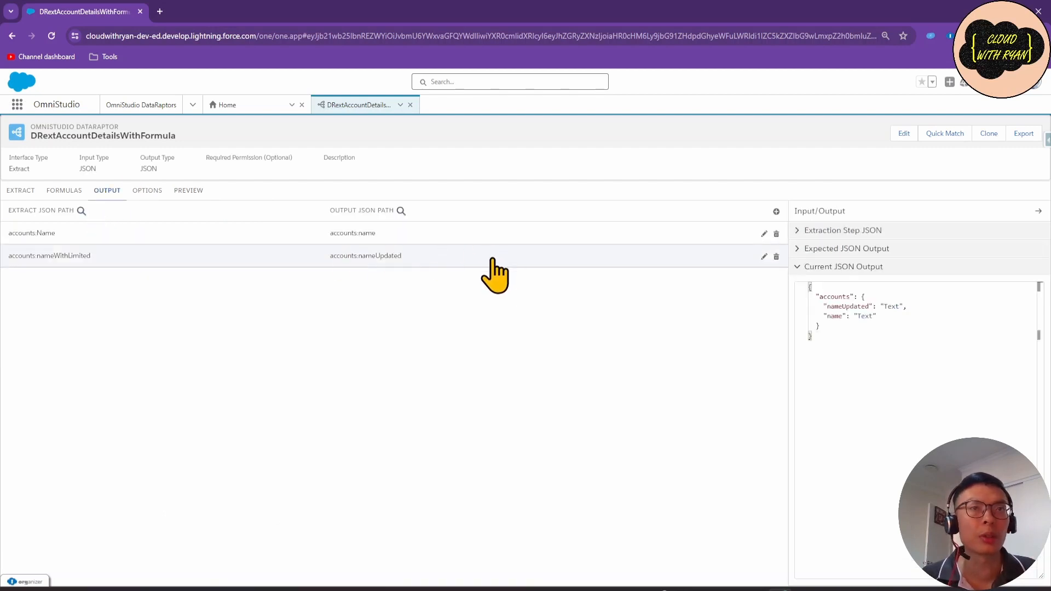
left_click(764, 256)
left_click(776, 257)
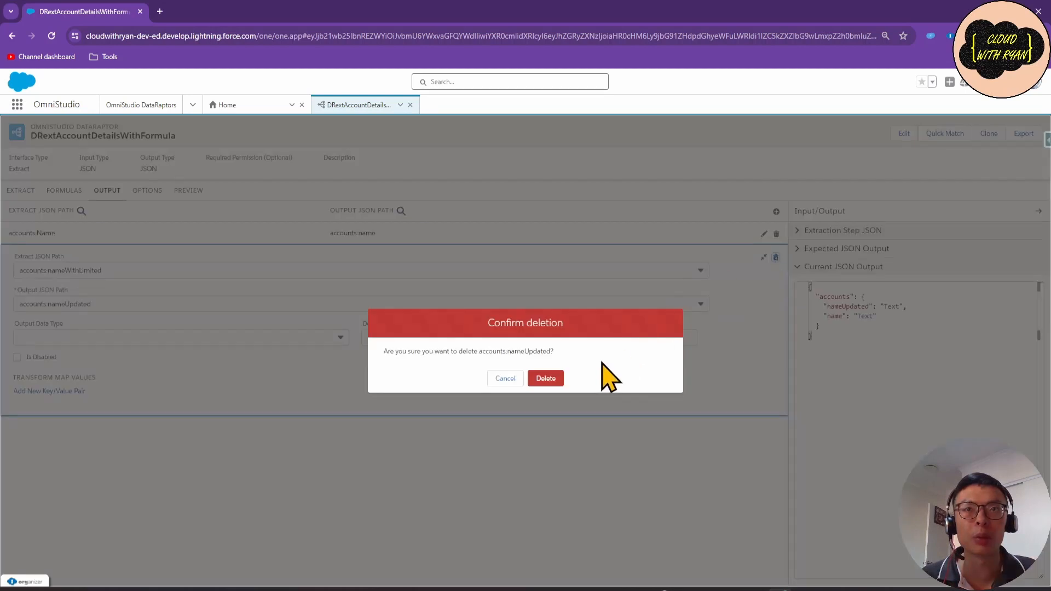
left_click(547, 382)
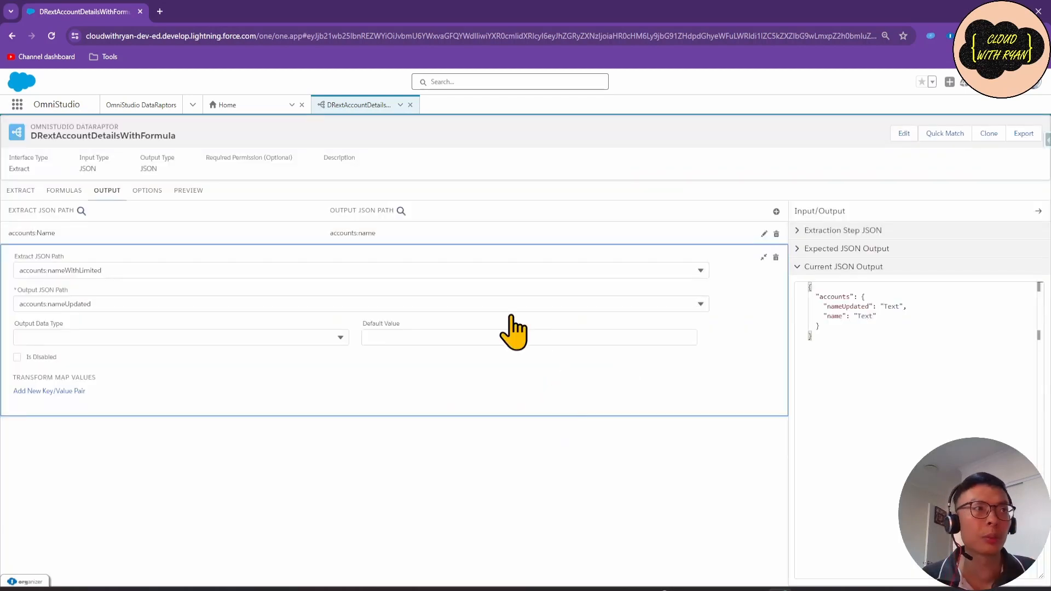
Change the accounts:name output mapping's extract JSON path to the formula result path accounts:nameWithLimited.
left_click(64, 191)
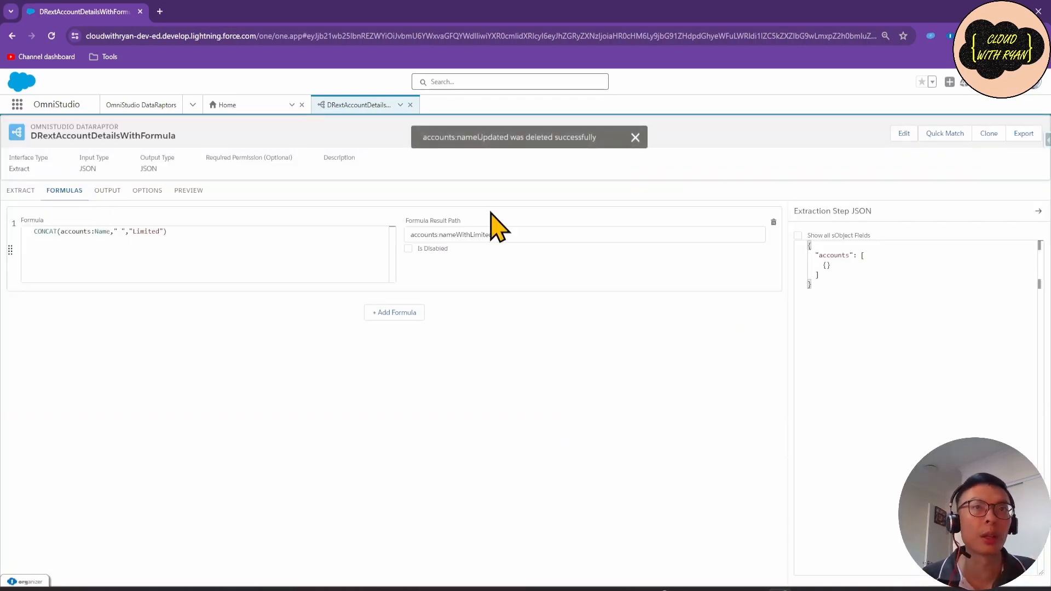
left_click_drag(504, 233, 348, 228)
key("ctrl+c")
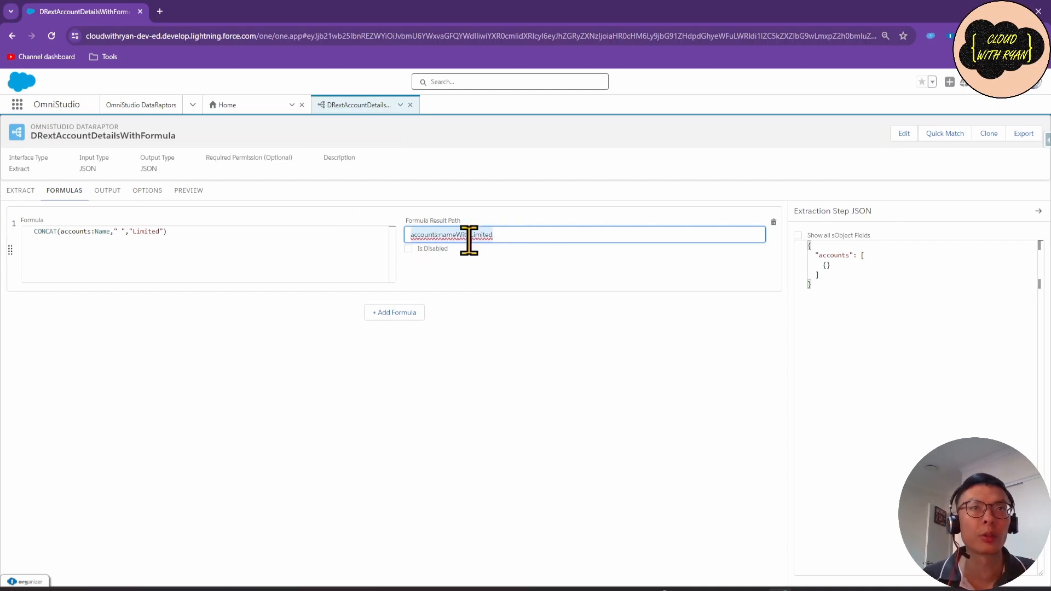
left_click(108, 192)
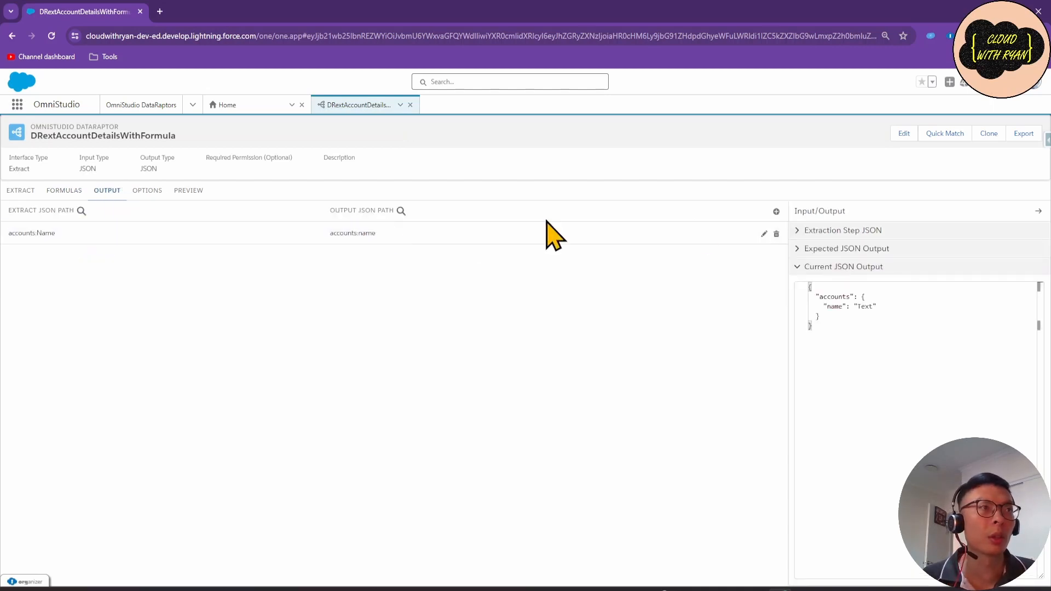
left_click(764, 235)
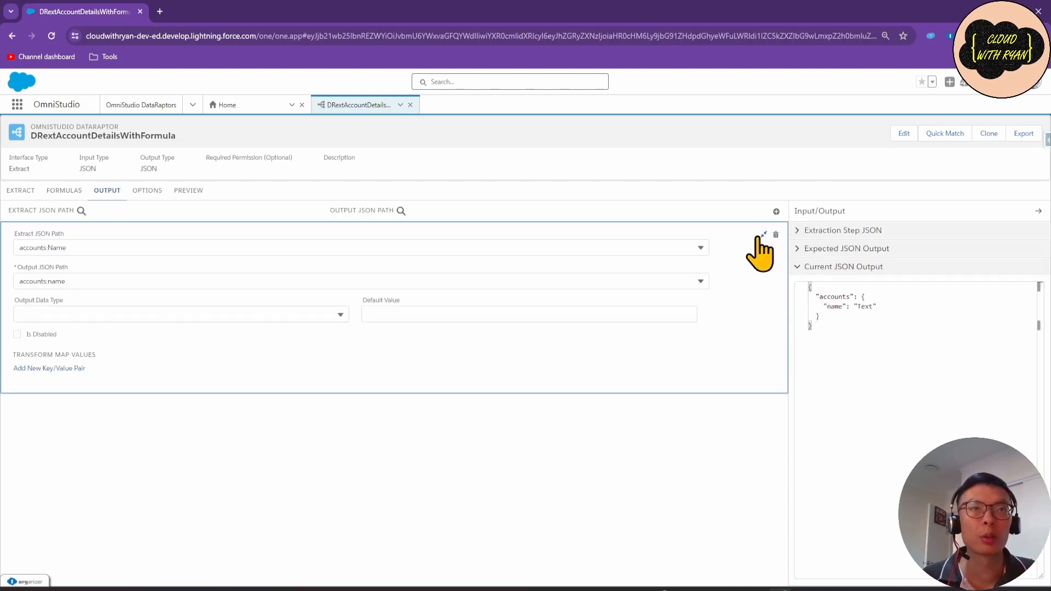
left_click(96, 248)
key("ctrl+v")
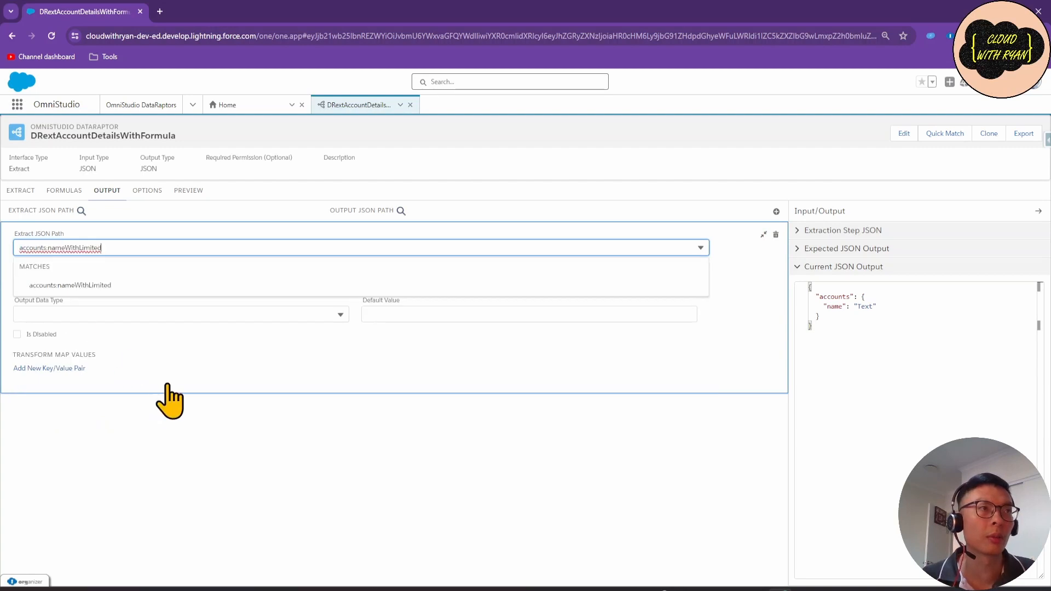
left_click(96, 287)
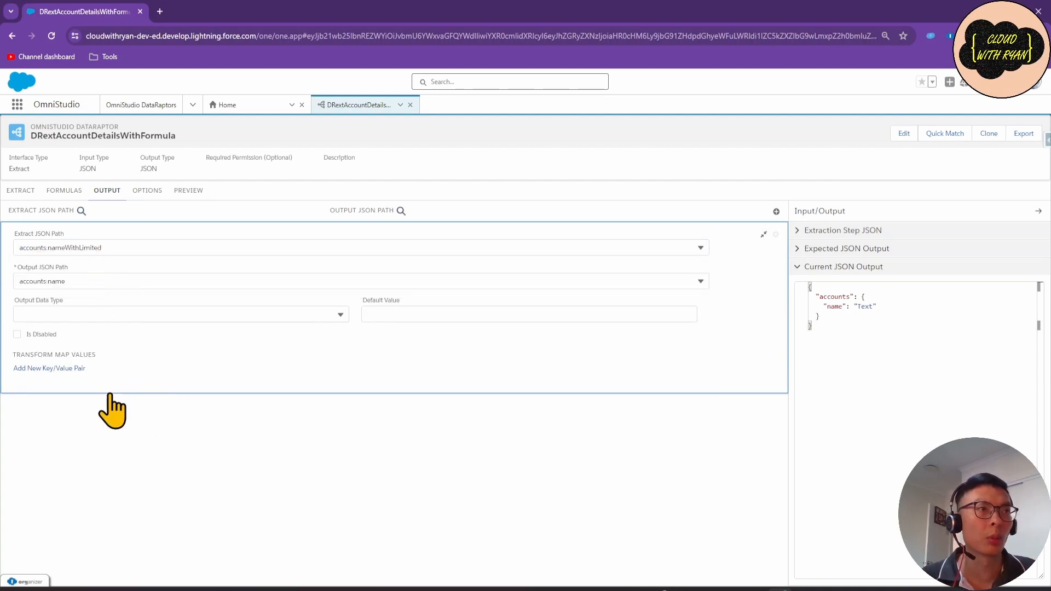
Check the formula result path against the extract path of the accounts:name mapping, and execute the preview.
left_click(64, 191)
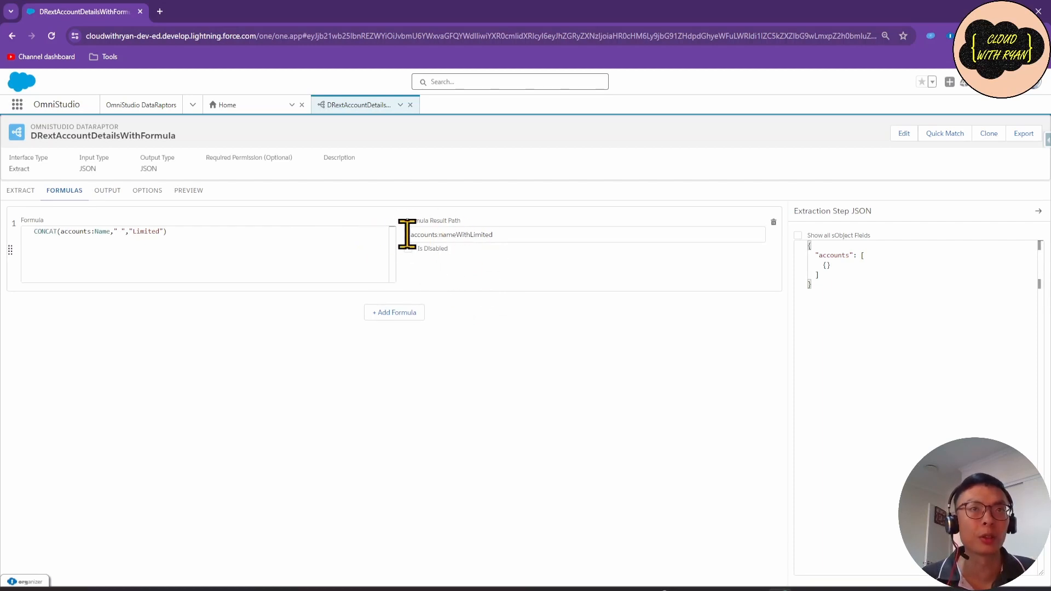
left_click_drag(405, 235, 519, 234)
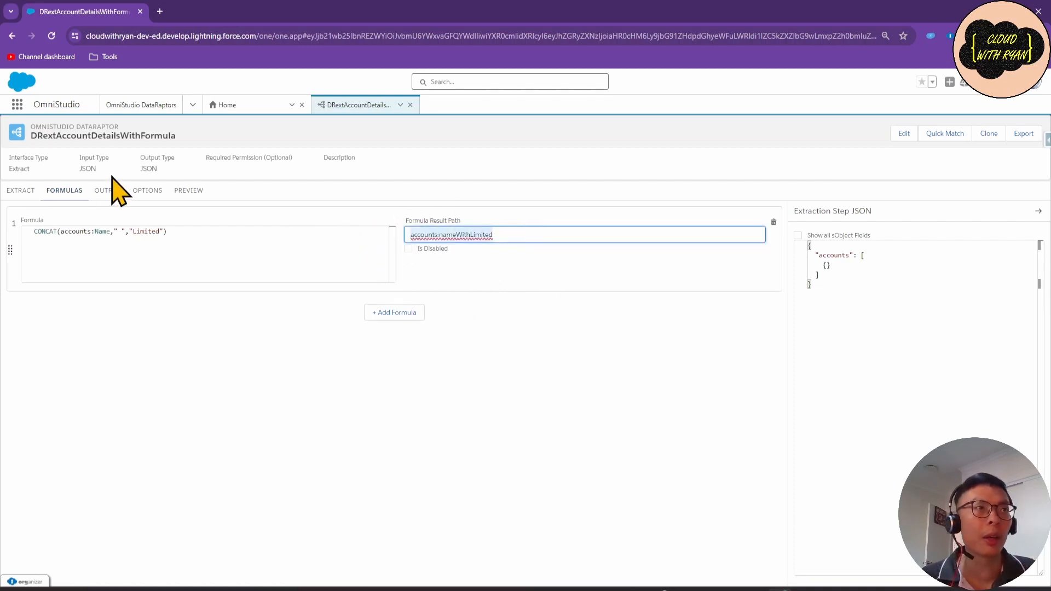
left_click(108, 193)
left_click(103, 239)
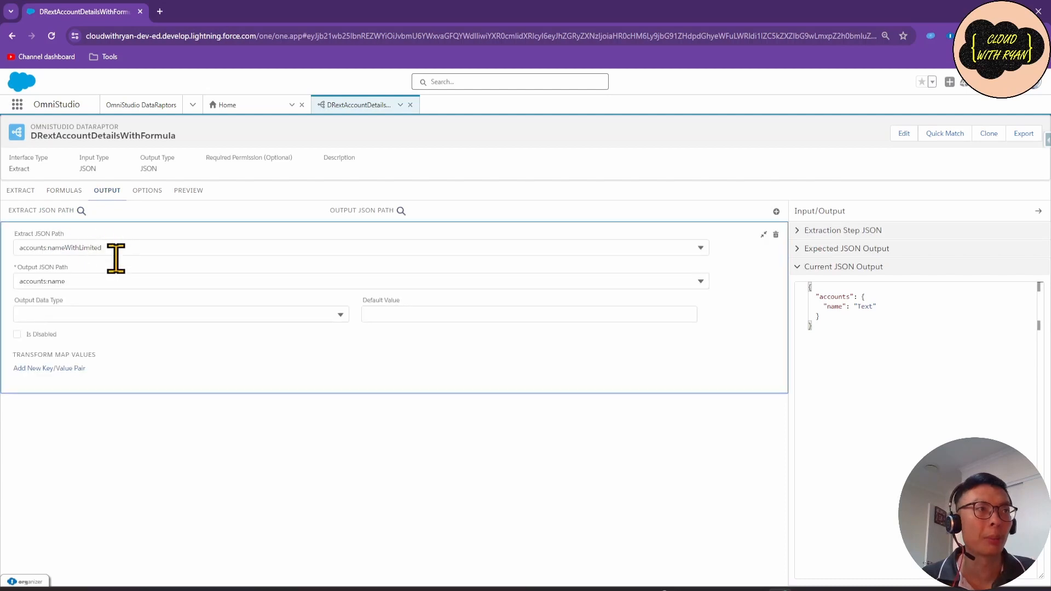
left_click_drag(22, 248, 125, 248)
left_click(132, 248)
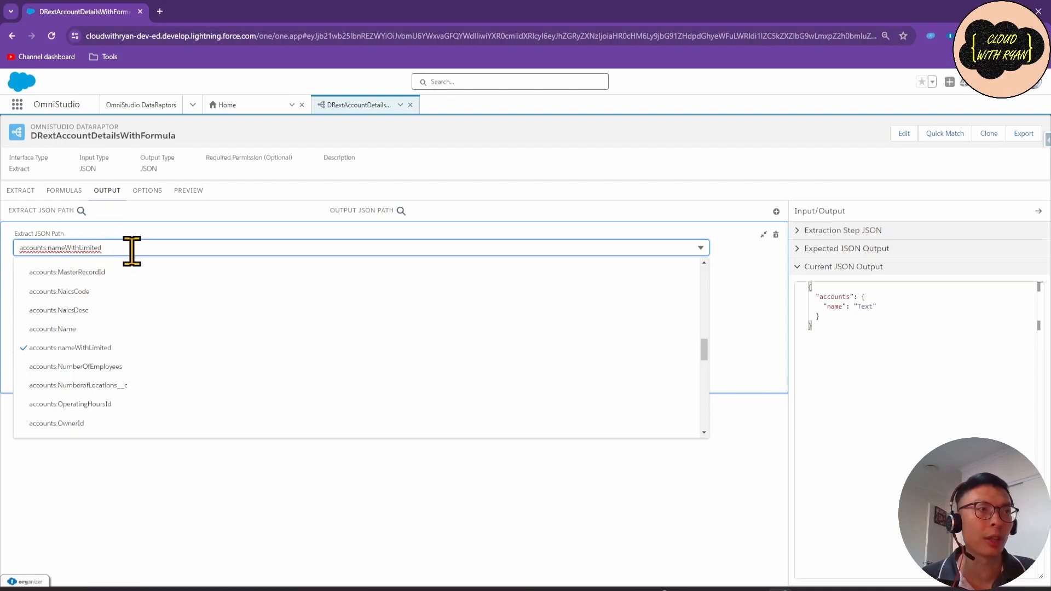
left_click(129, 505)
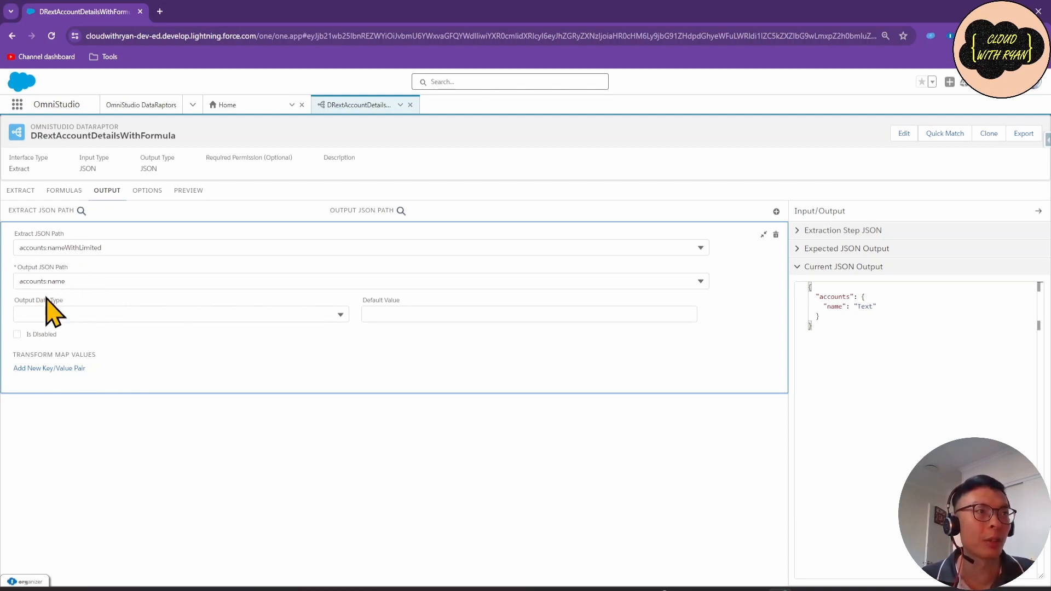
left_click(189, 191)
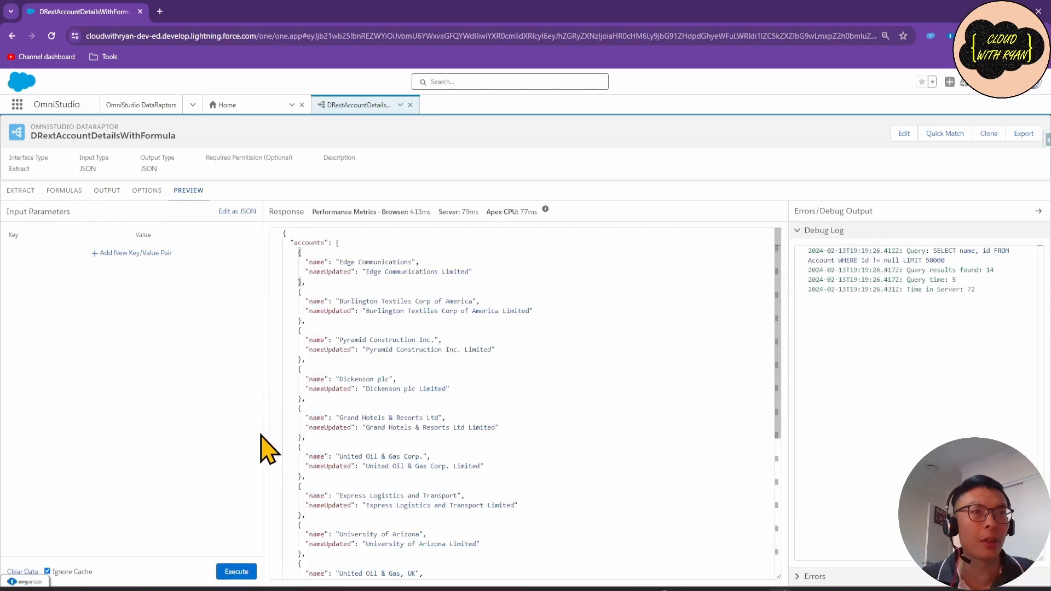
left_click(235, 571)
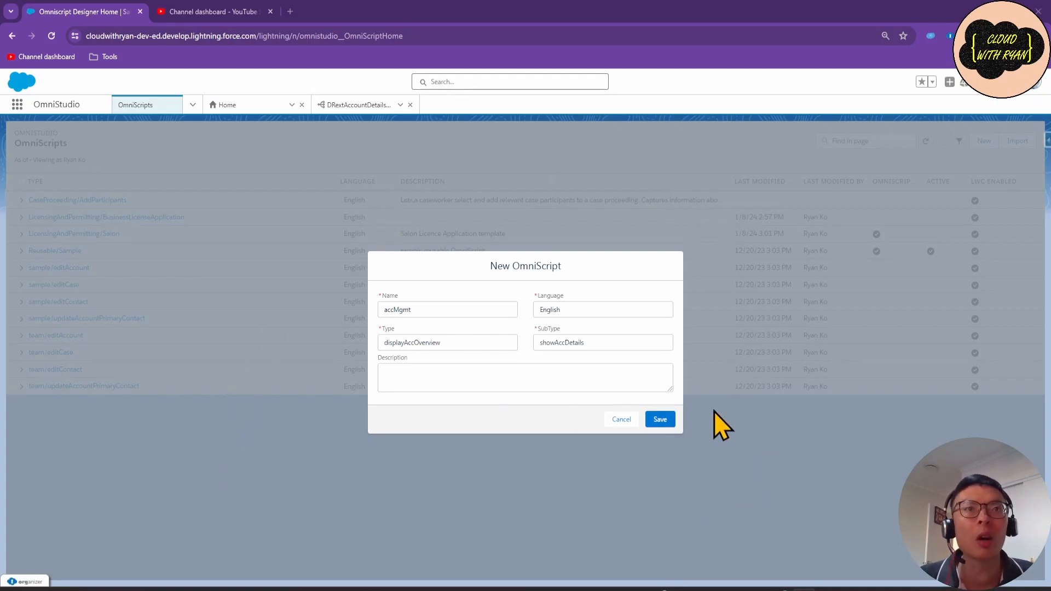
Save the new English OmniScript accMgmt with type displayAccOverview and subtype showAccDetails.
left_click(664, 423)
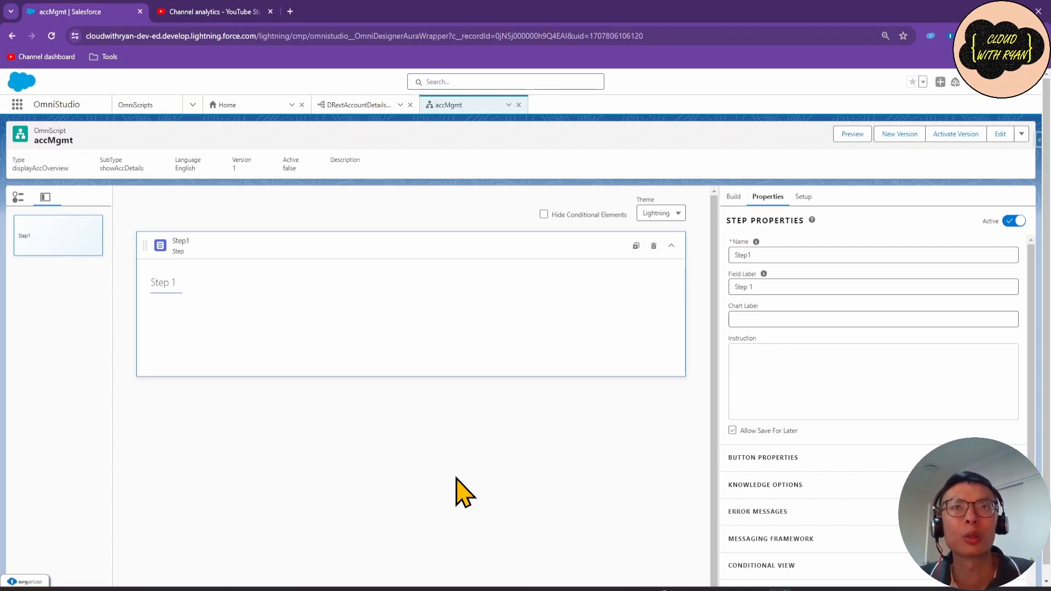
Add a DataRaptor Extract Action above Step1 and set its DataRaptor interface to DRextAccountDetailsWithFormula.
left_click(328, 488)
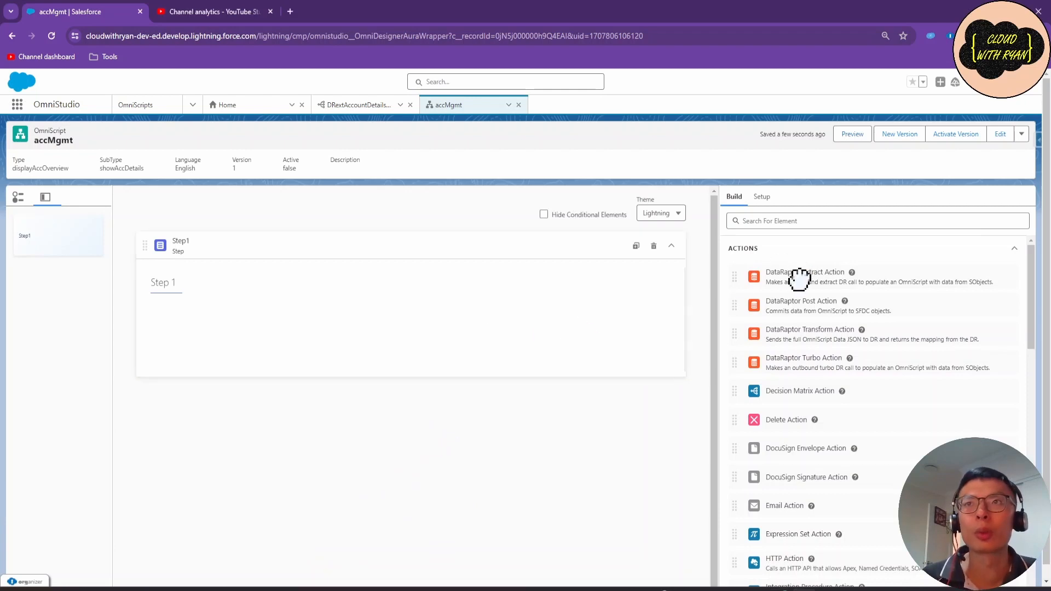
left_click_drag(800, 277, 542, 241)
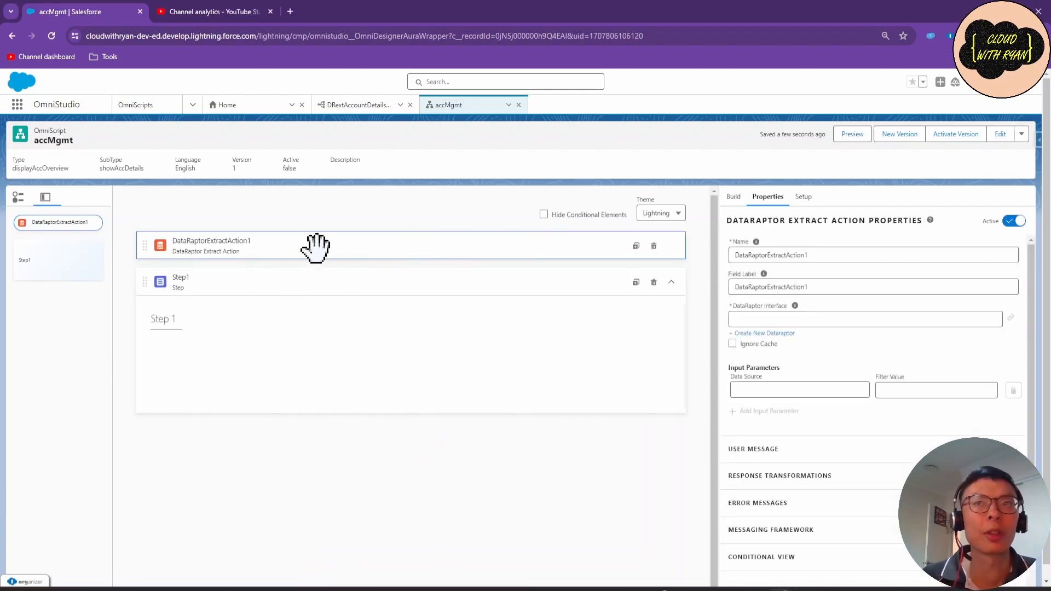
left_click(760, 318)
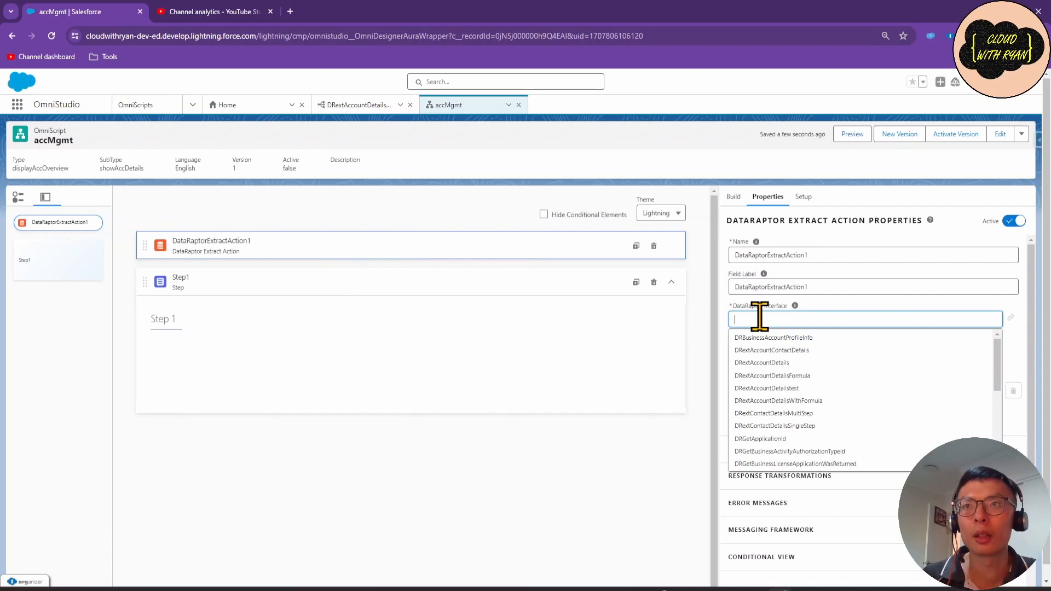
type("DRextAccountDetailsWithFormula")
left_click(788, 338)
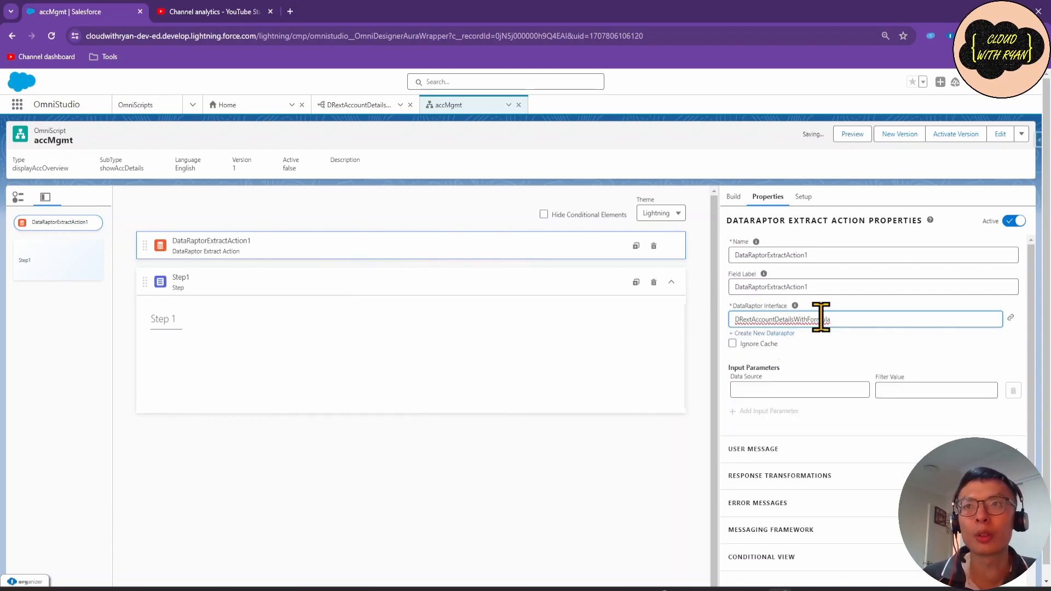
In DRextAccountDetailsWithFormula, add an output mapping from accounts:AccountNumber to the output path accounts:accountNumber.
left_click(362, 105)
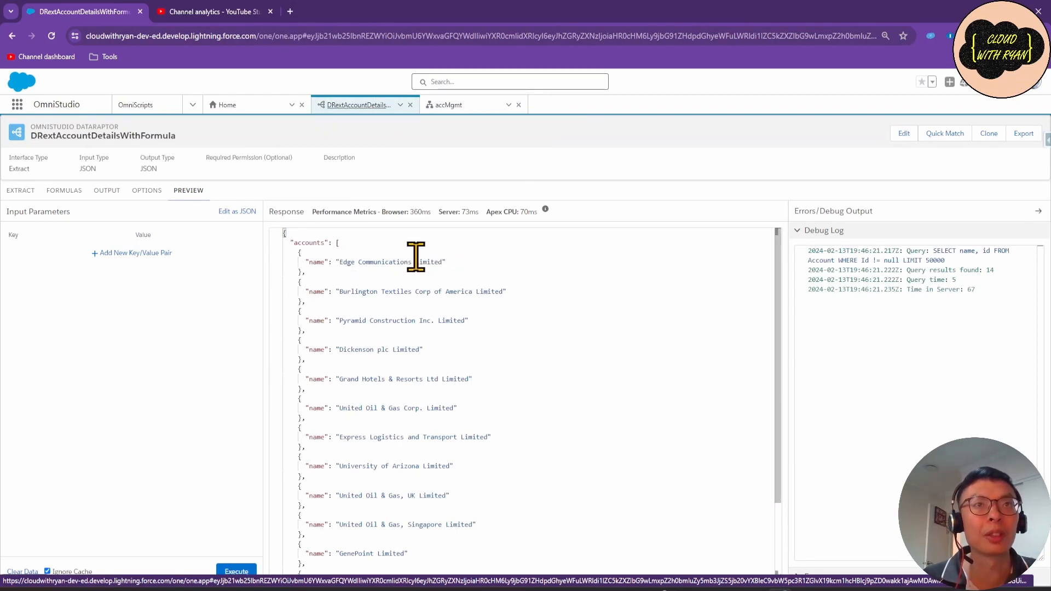
left_click(454, 105)
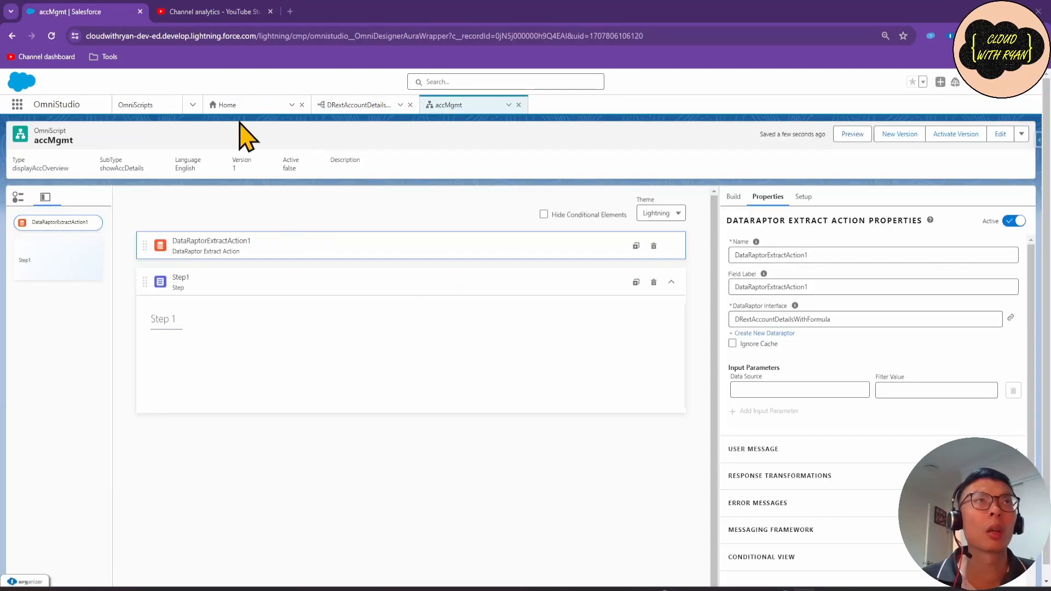
left_click(349, 105)
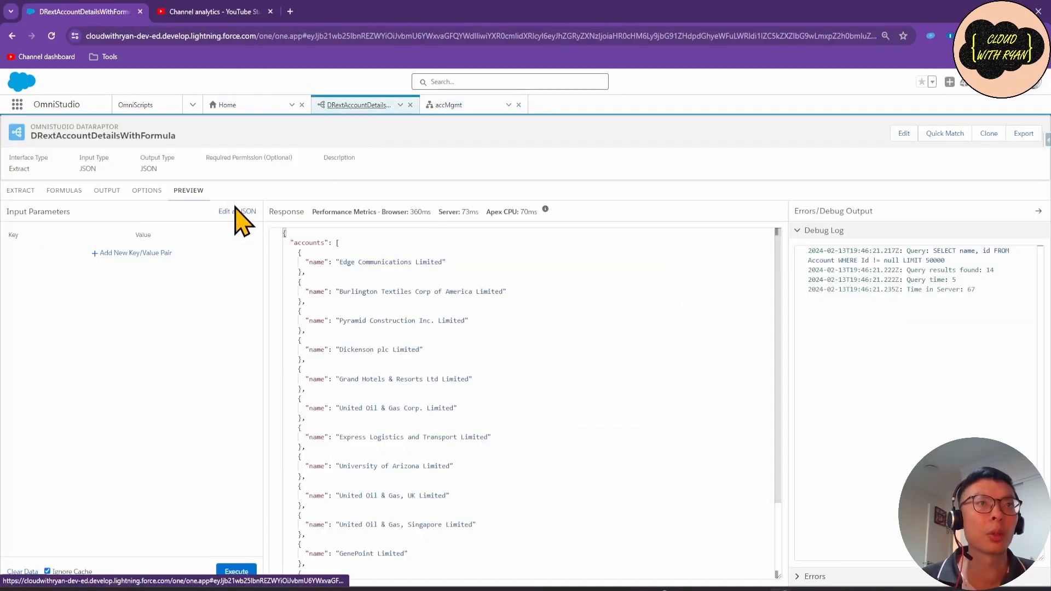
left_click(106, 191)
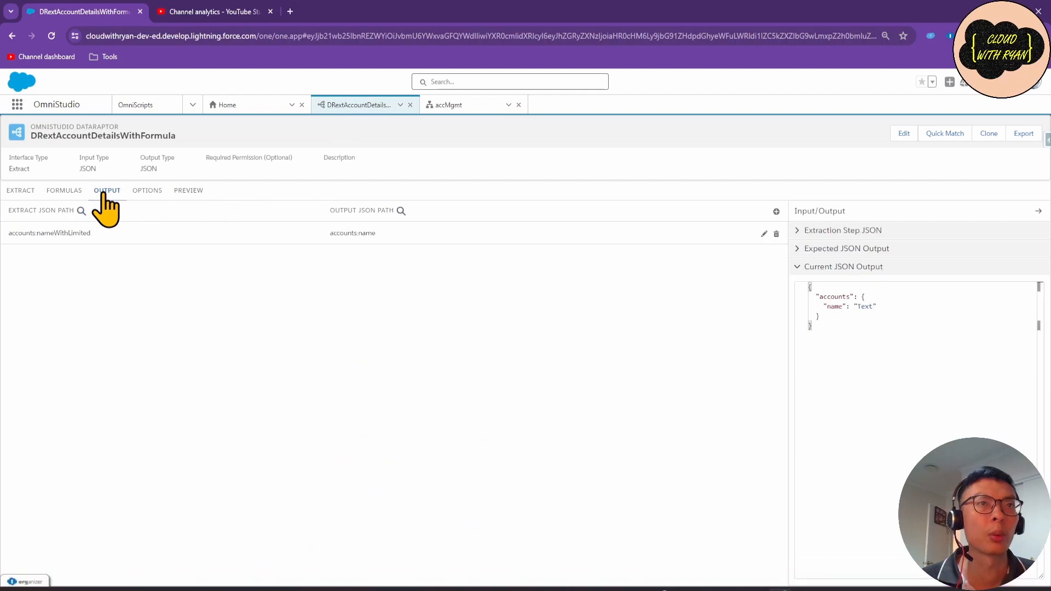
left_click(776, 212)
left_click(202, 268)
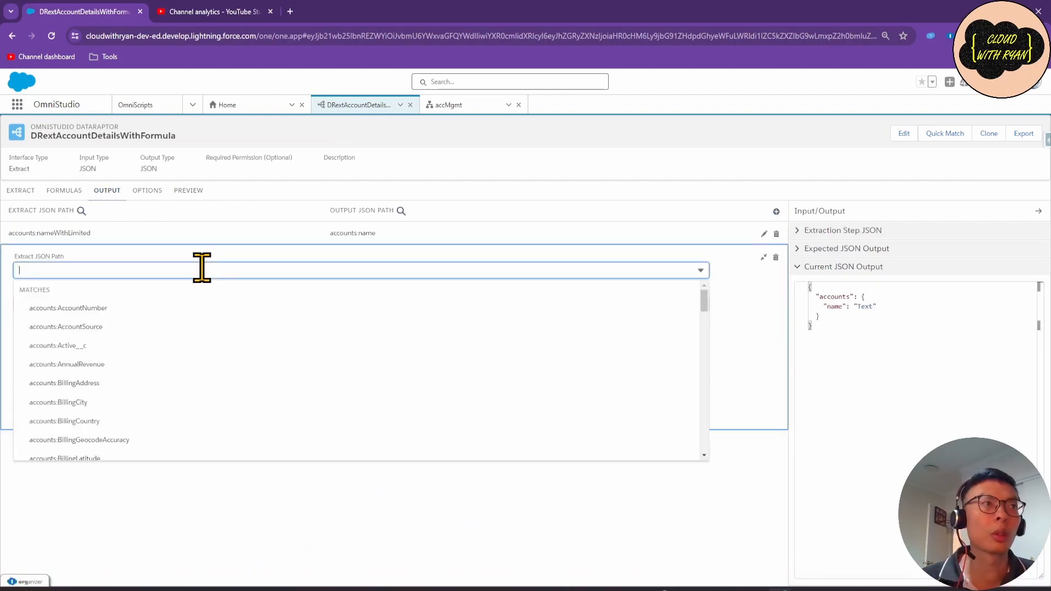
left_click(128, 308)
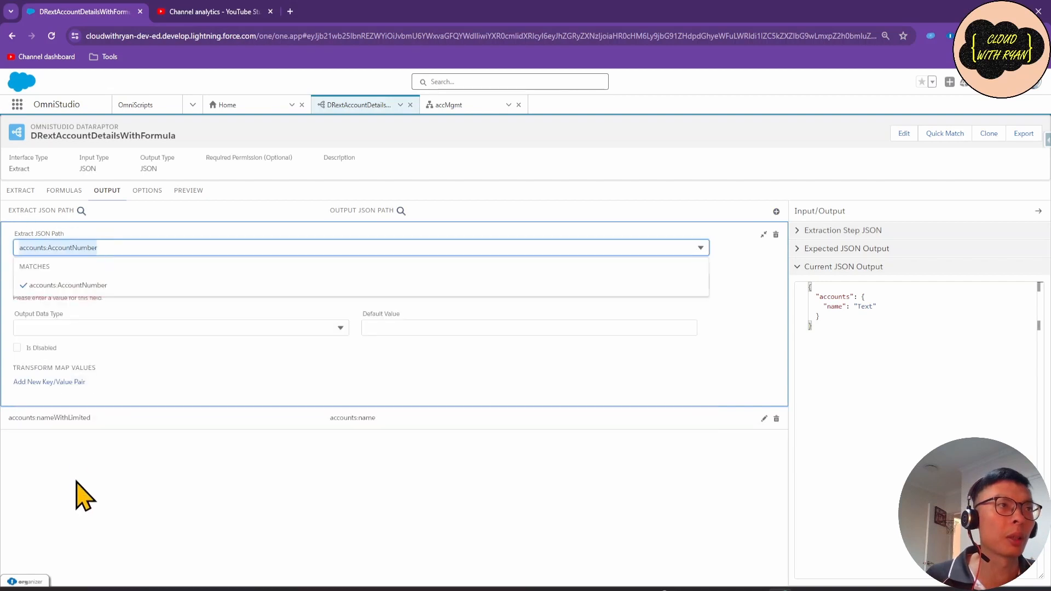
left_click(80, 280)
type("accounts:AccountNumber")
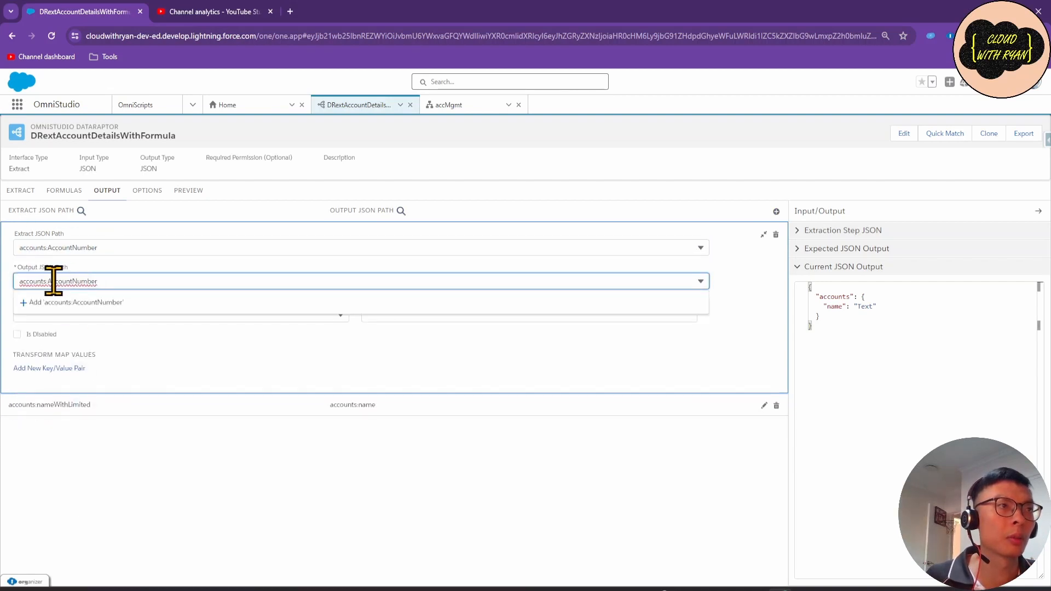
key("BackSpace")
type("a")
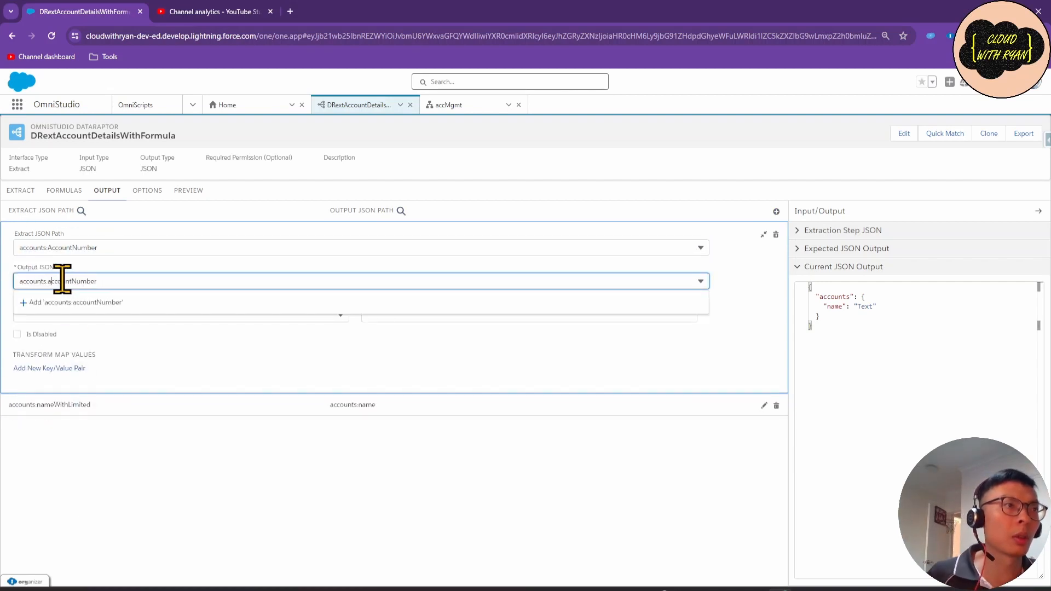
left_click(88, 303)
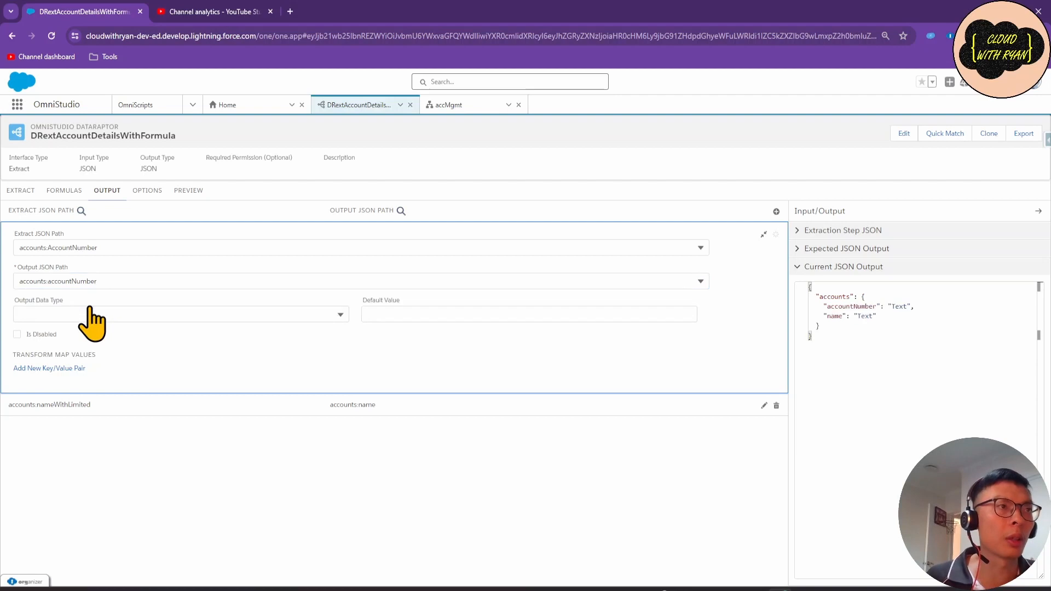
Add an output mapping in DRextAccountDetailsWithFormula with accounts:AnnualRevenue as its extract path.
left_click(776, 211)
left_click(87, 294)
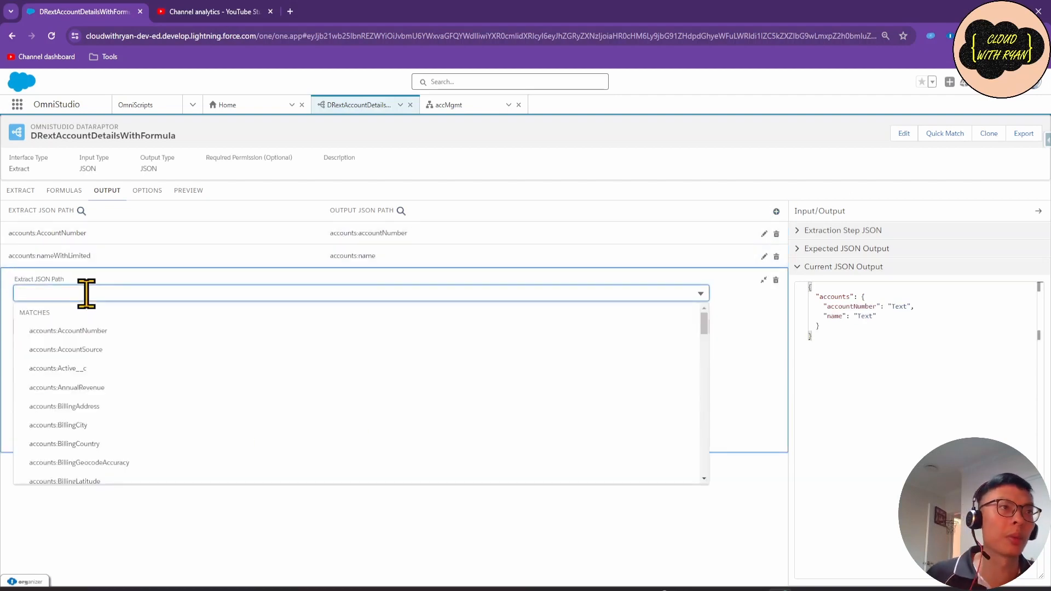
type("a")
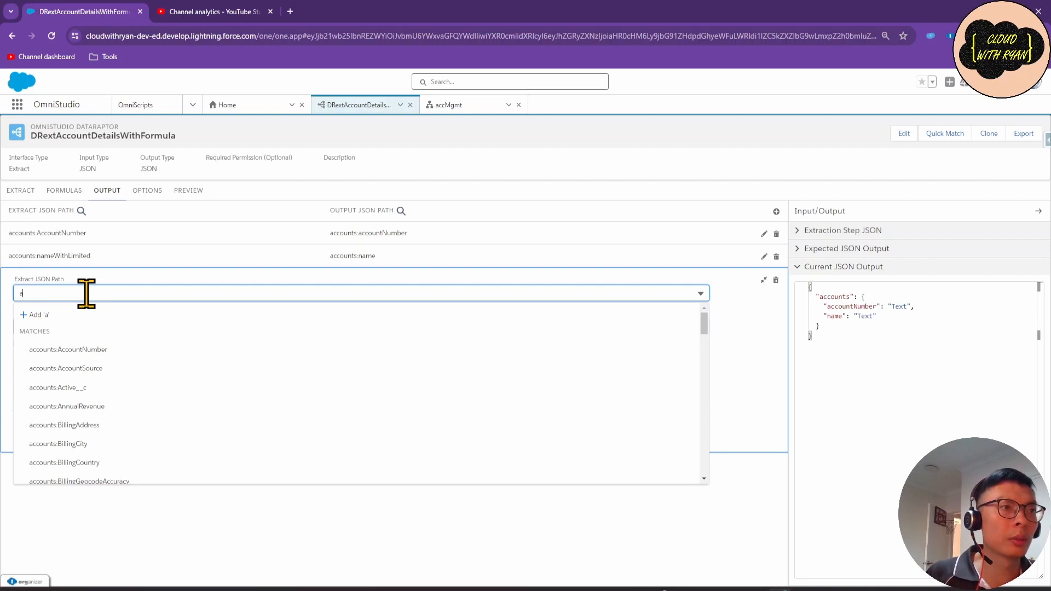
key("BackSpace")
type("ren")
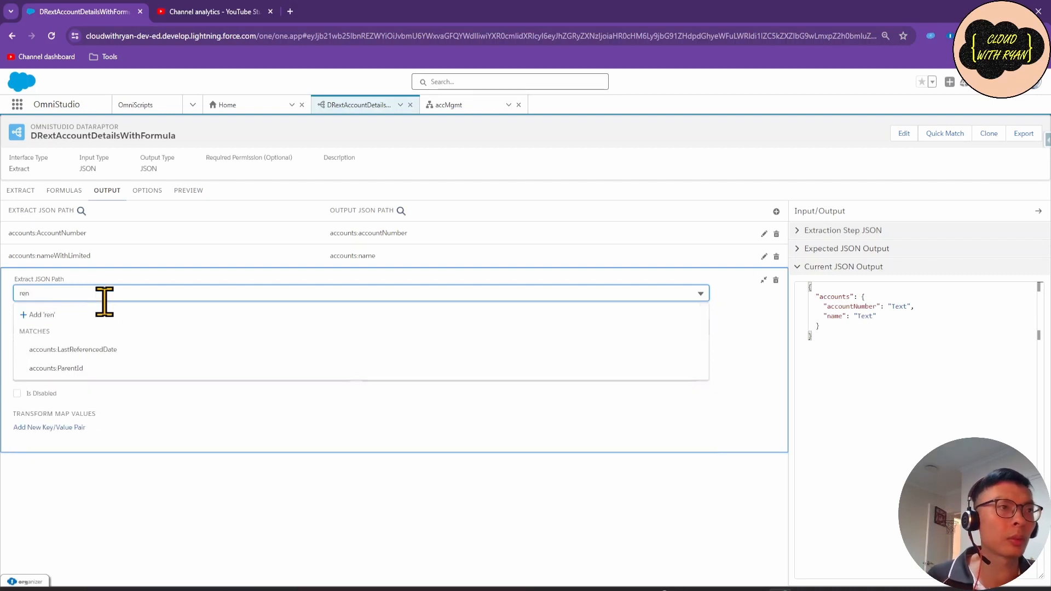
key("BackSpace")
left_click(95, 347)
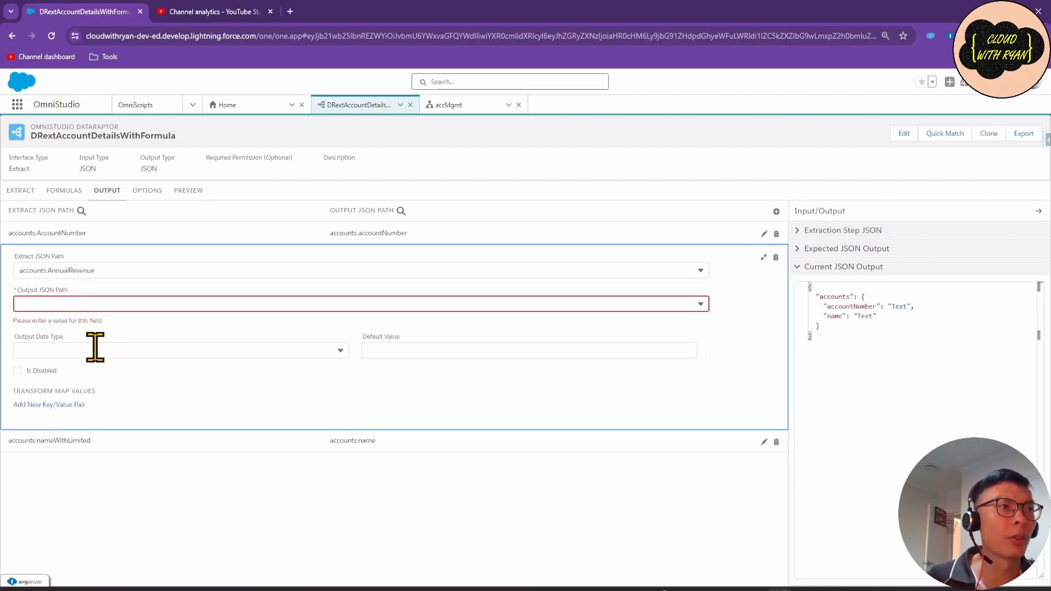
Set the output path of the accounts:AnnualRevenue mapping to accounts:annualRevenue, reusing the copied extract path.
left_click(108, 270)
key("ctrl+c")
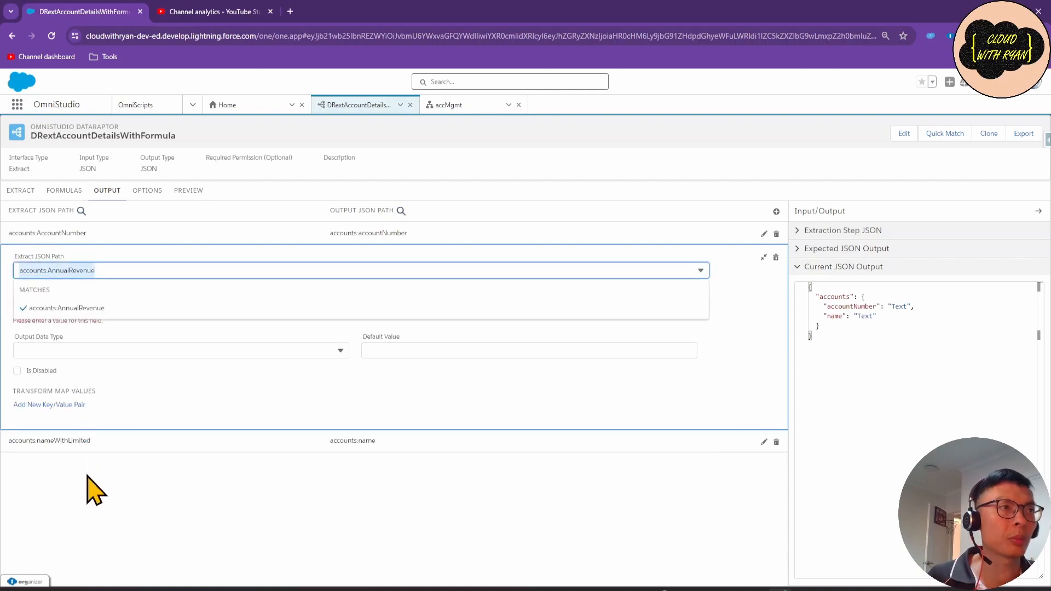
left_click(78, 507)
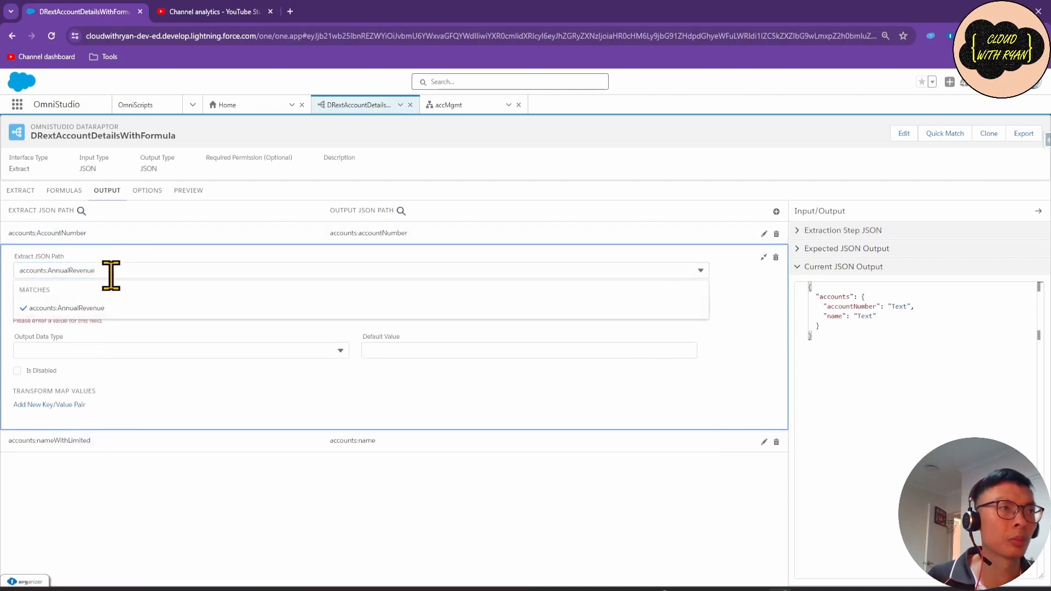
left_click(105, 306)
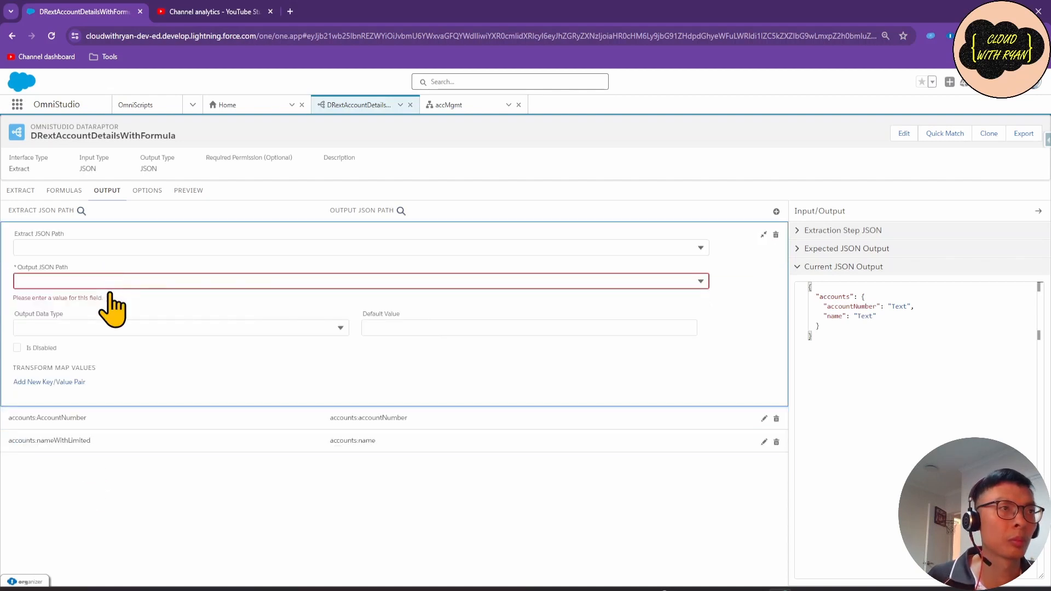
left_click(113, 247)
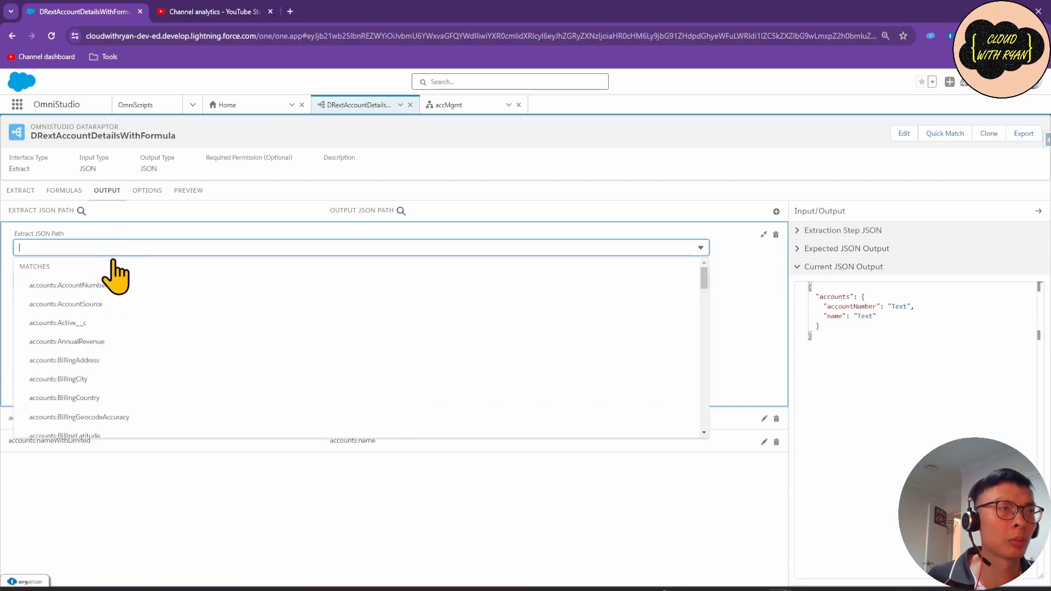
key("ctrl+v")
left_click(100, 285)
left_click(81, 304)
key("ctrl+v")
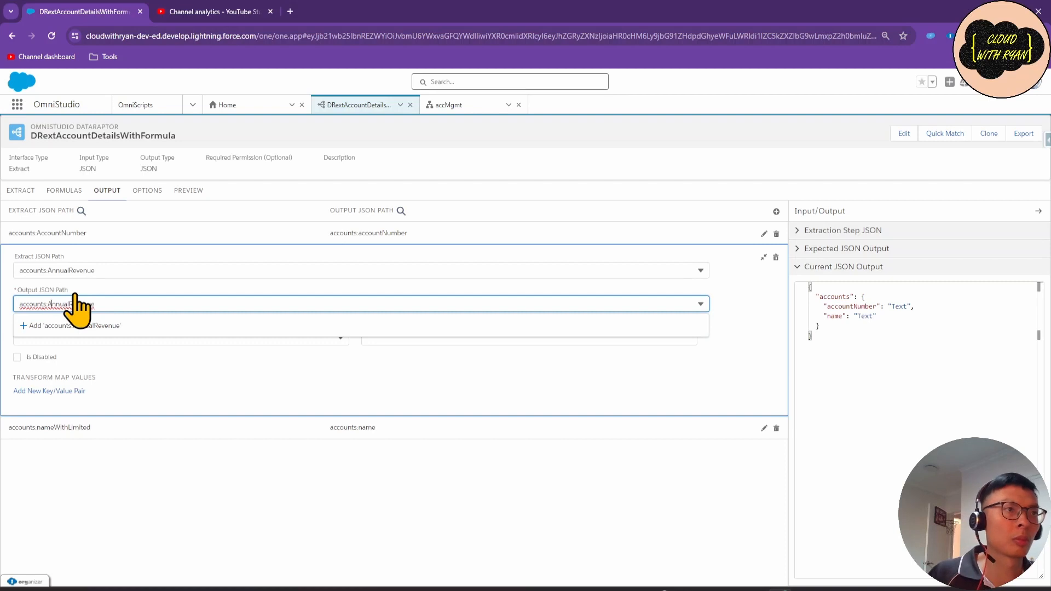
Execute the DataRaptor preview and check the annual revenue, account number and name returned for each account.
left_click(189, 191)
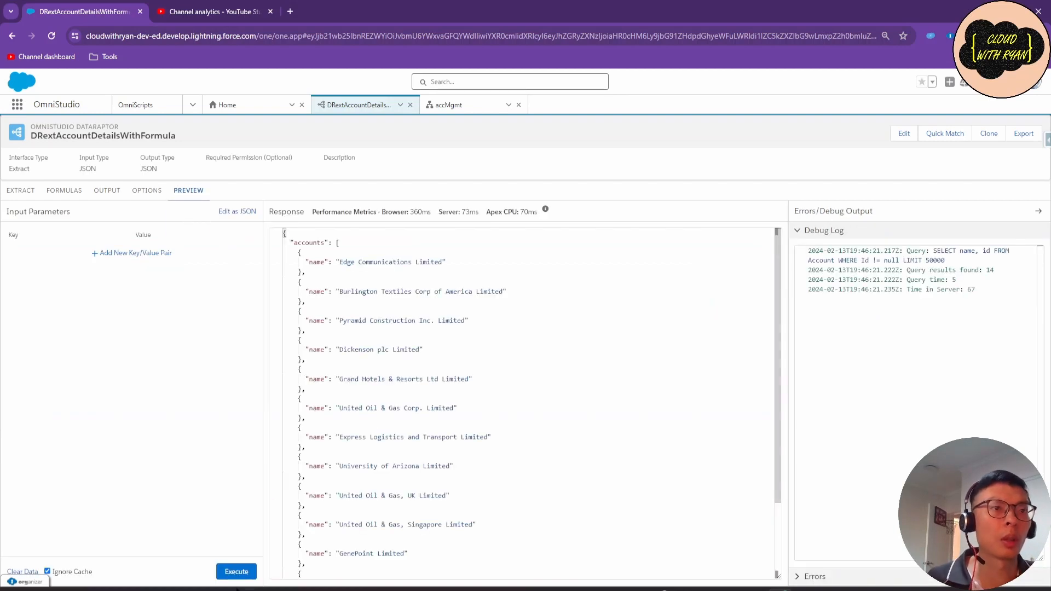
left_click(237, 572)
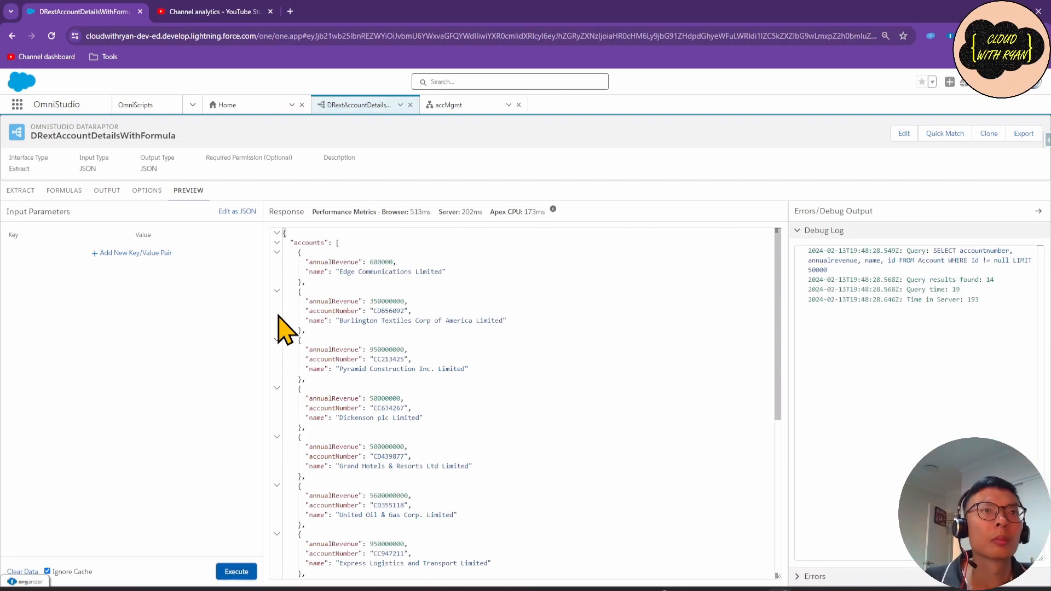
scroll(321, 302, "down", 1)
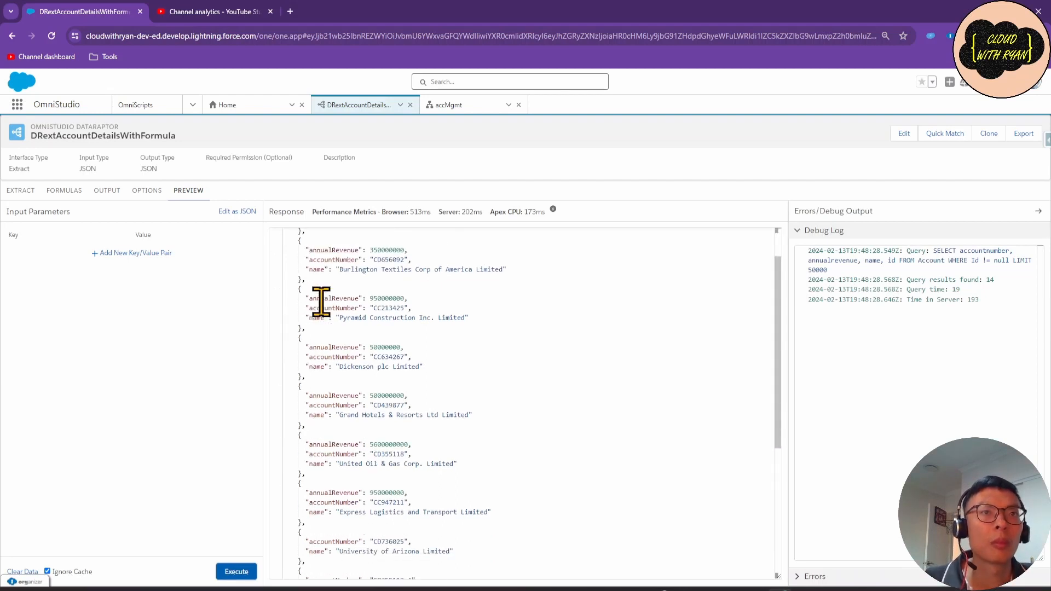
scroll(321, 301, "down", 5)
scroll(317, 291, "up", 6)
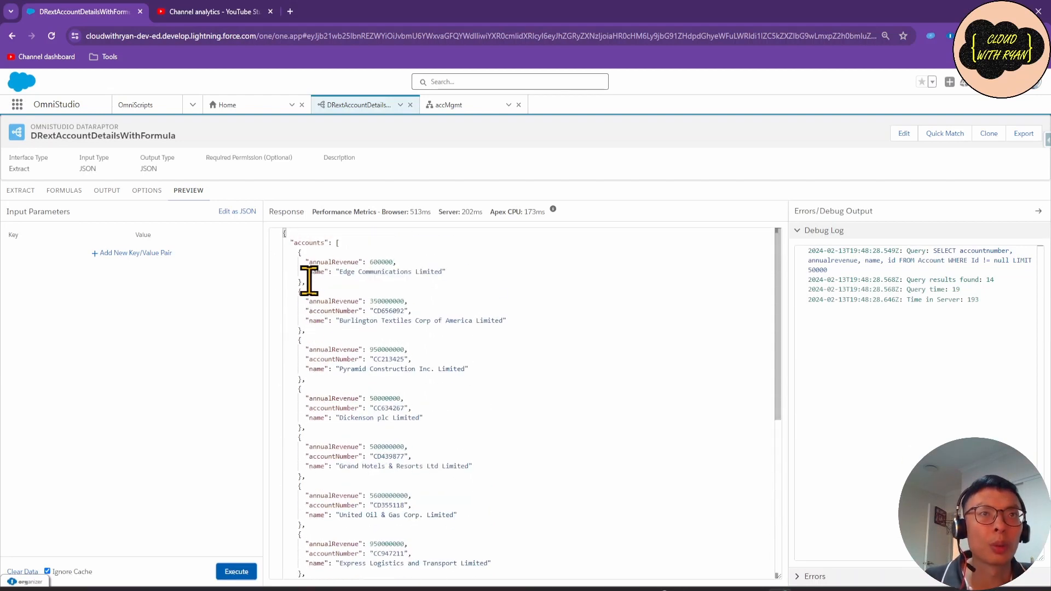
left_click_drag(447, 272, 305, 272)
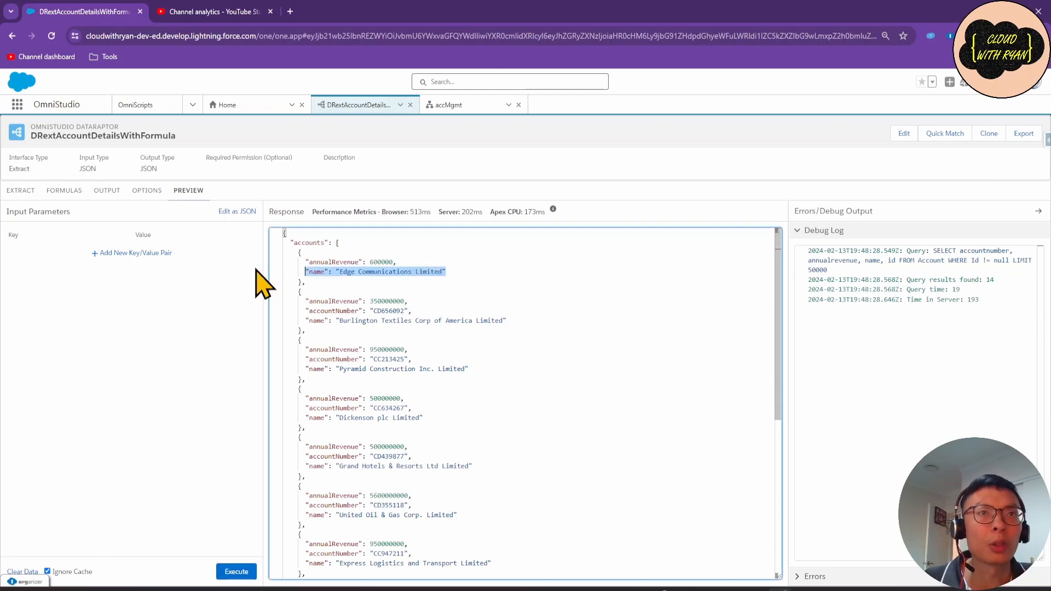
left_click(432, 293)
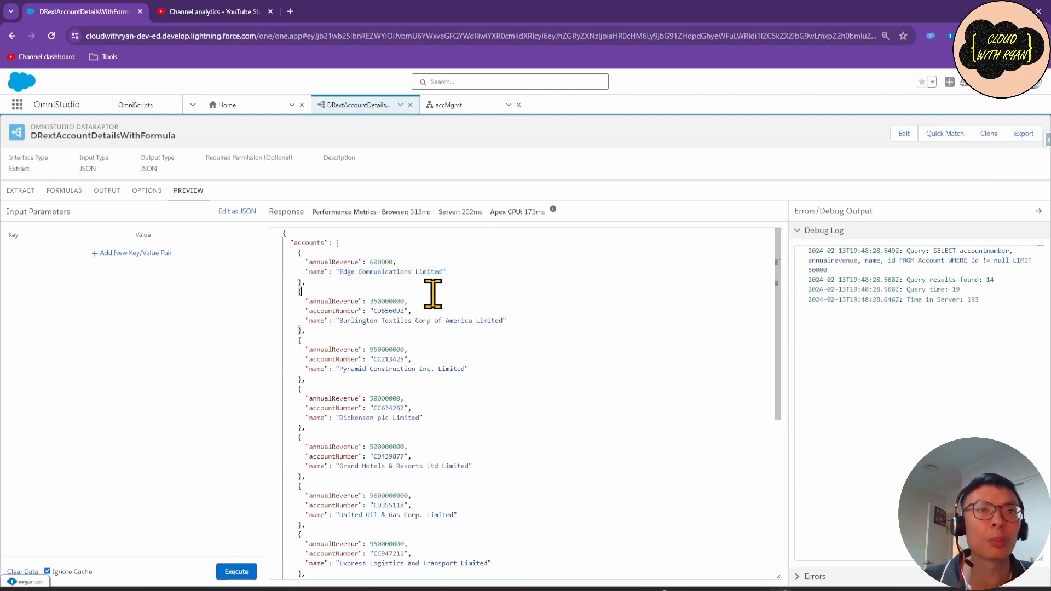
Add an output mapping from accounts:Id to the output path accounts:id.
left_click(109, 191)
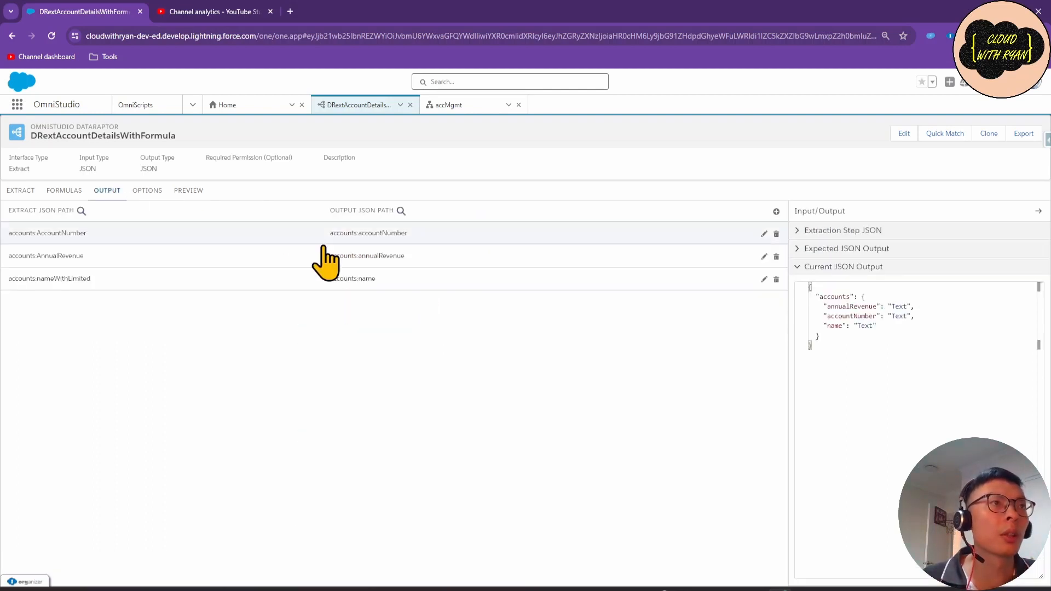
left_click(776, 211)
left_click(168, 310)
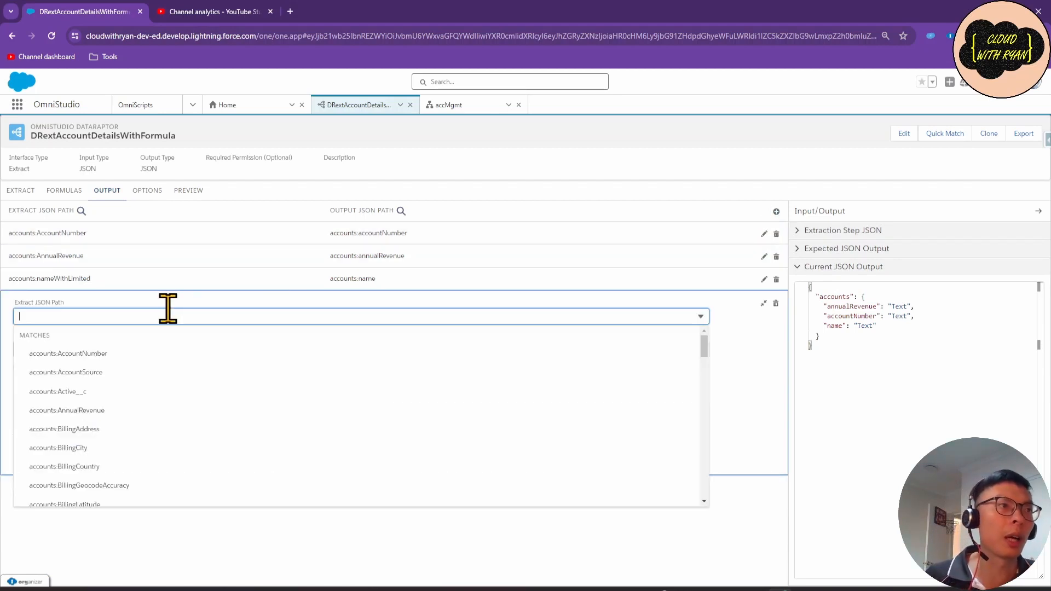
type("Id")
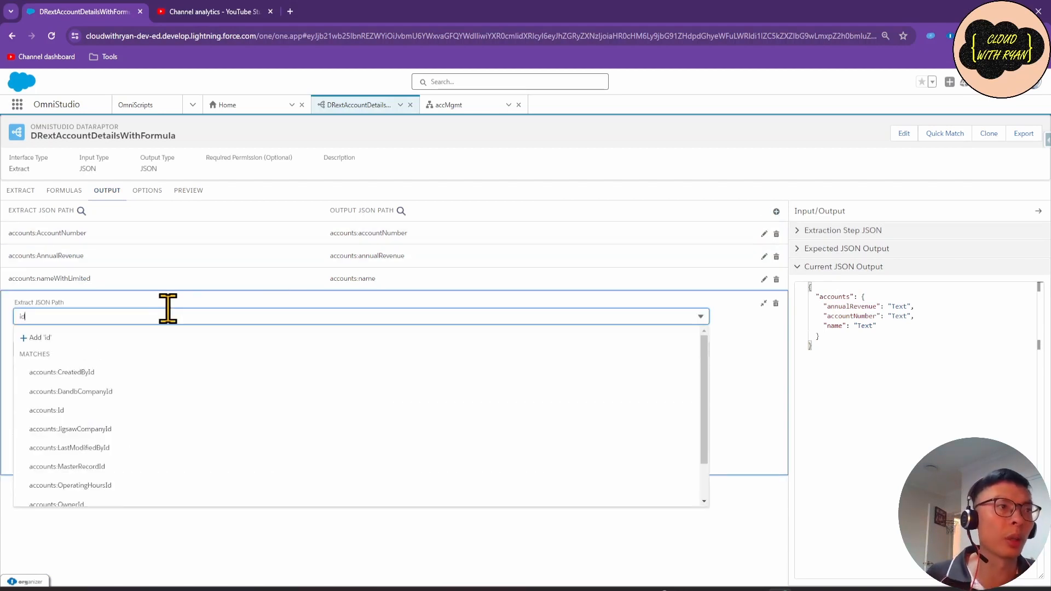
left_click(82, 429)
left_click(70, 293)
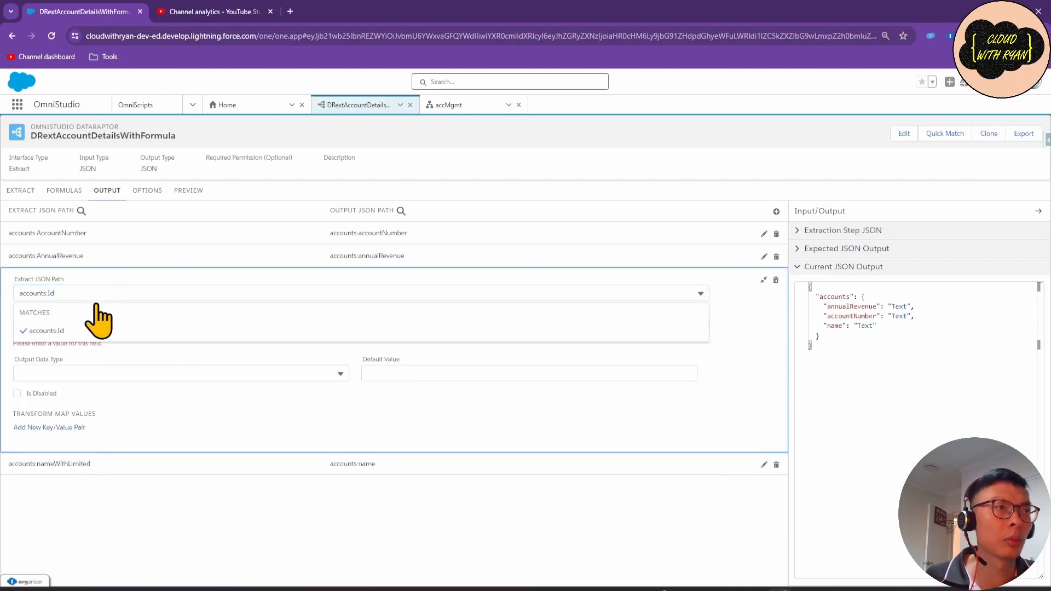
left_click(122, 399)
left_click(70, 326)
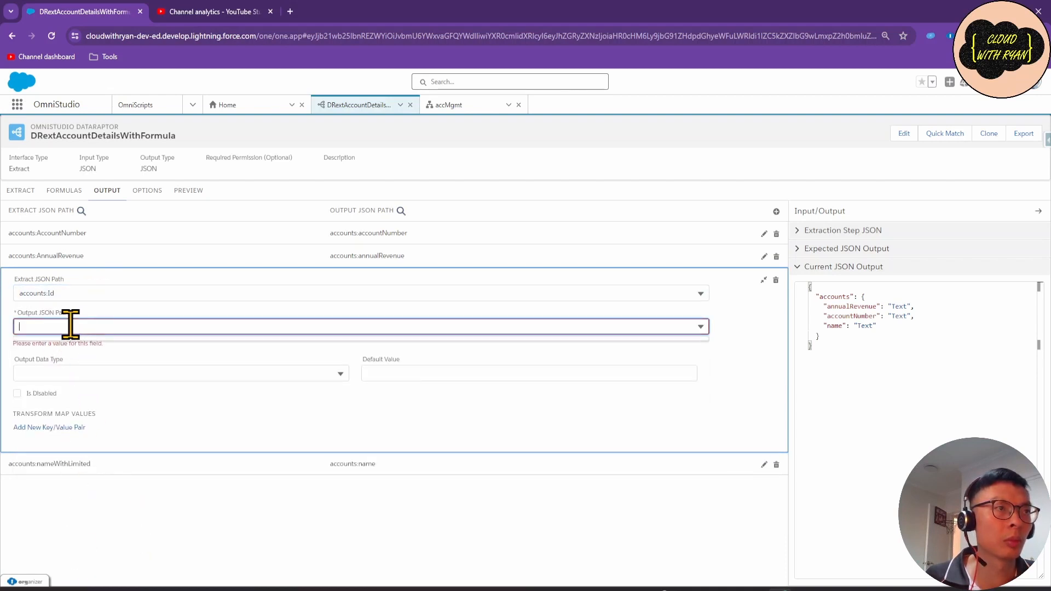
type("accounts:Id")
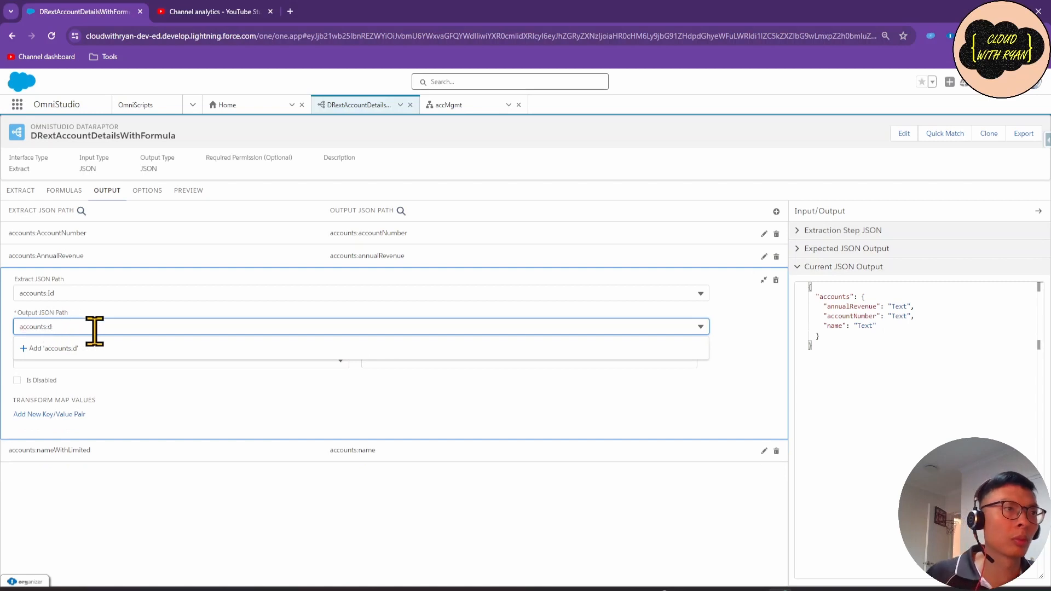
left_click(66, 348)
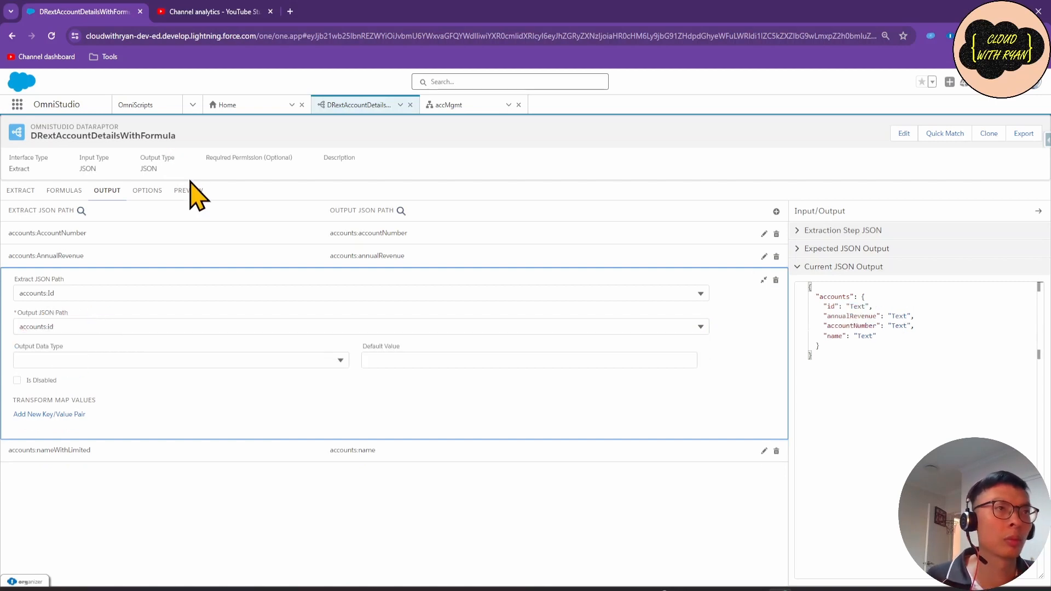
Execute the preview with the id mapping and copy the record Id of Burlington Textiles Corp of America Limited.
left_click(189, 191)
left_click(236, 571)
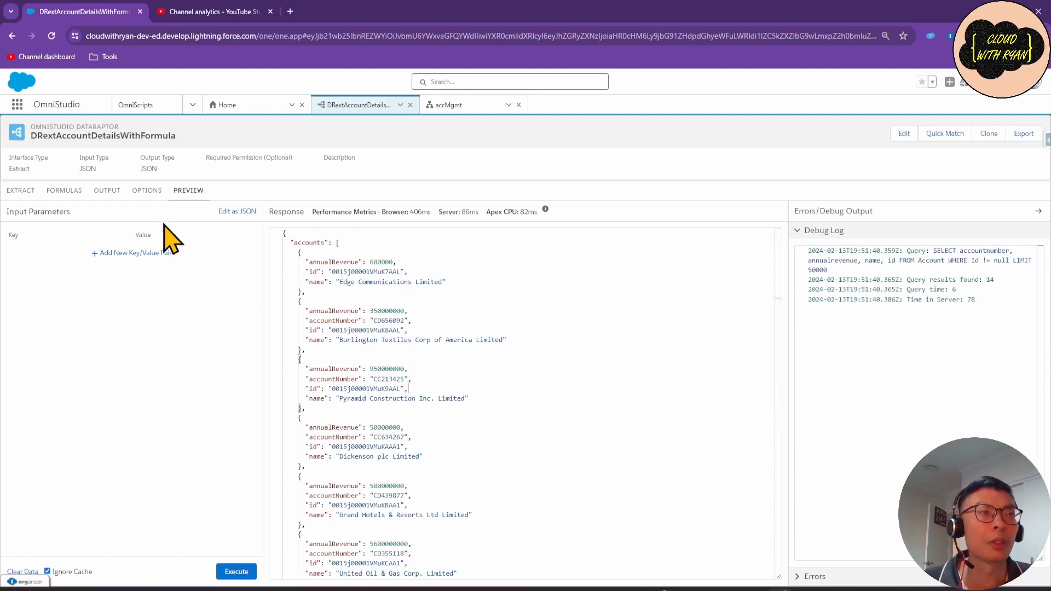
double_click(361, 329)
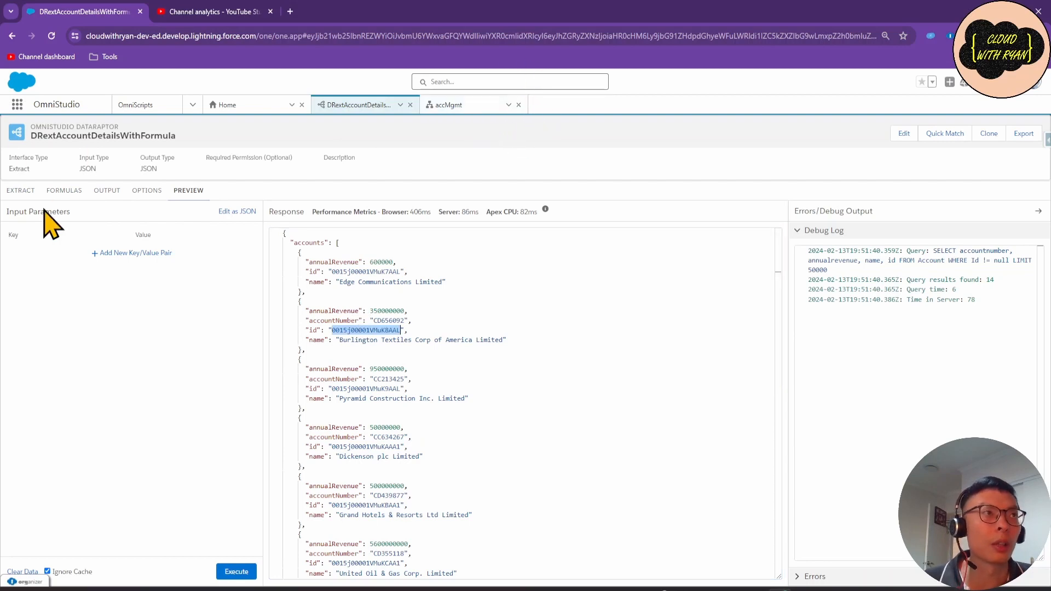
Change the Account extract filter to Id = the copied record Id in quotes, and execute the preview.
left_click(21, 191)
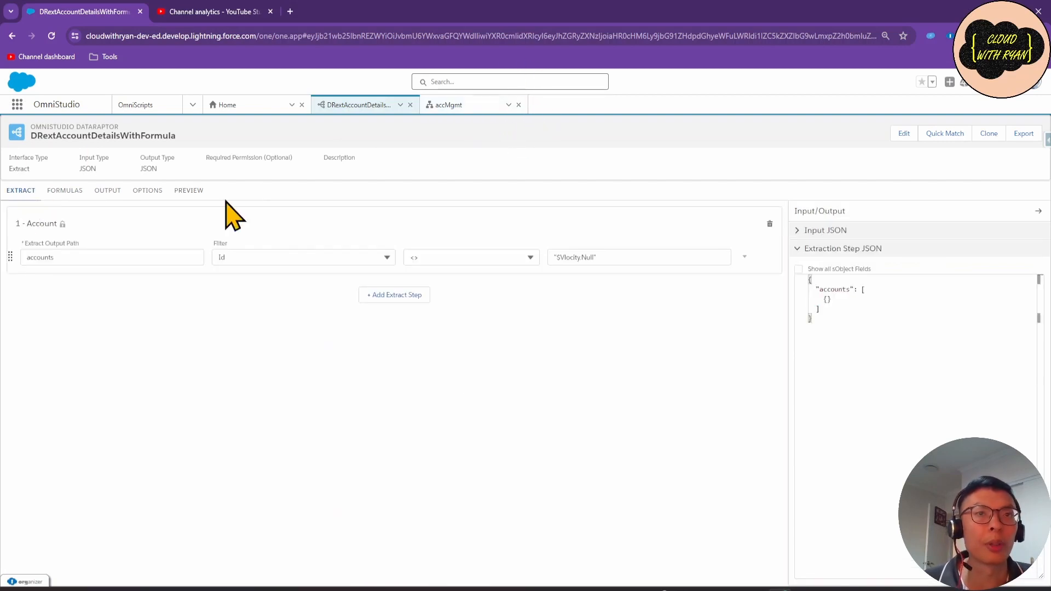
left_click(490, 256)
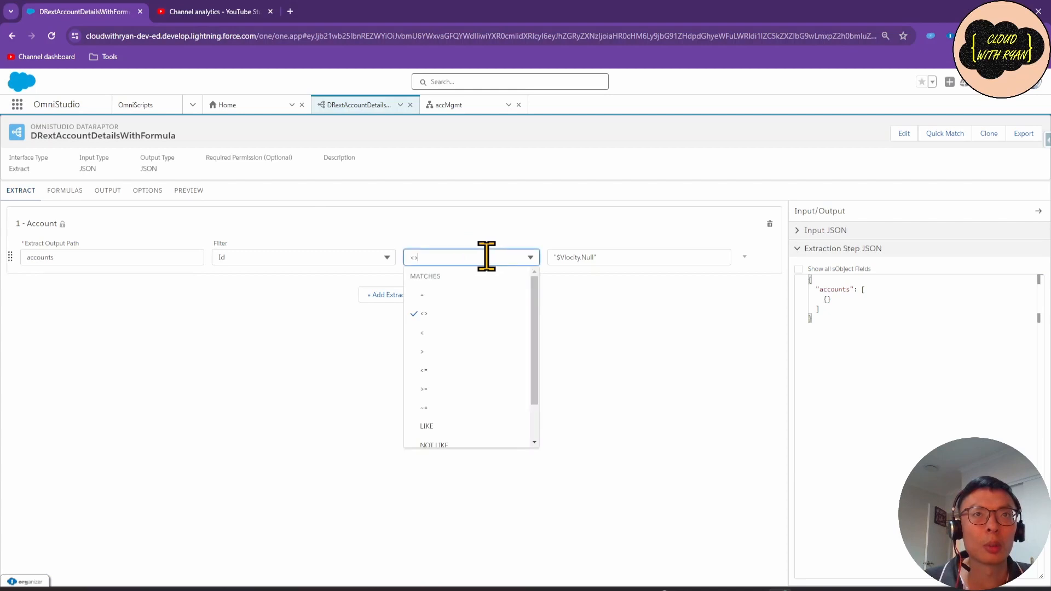
left_click(456, 310)
left_click_drag(599, 257, 516, 254)
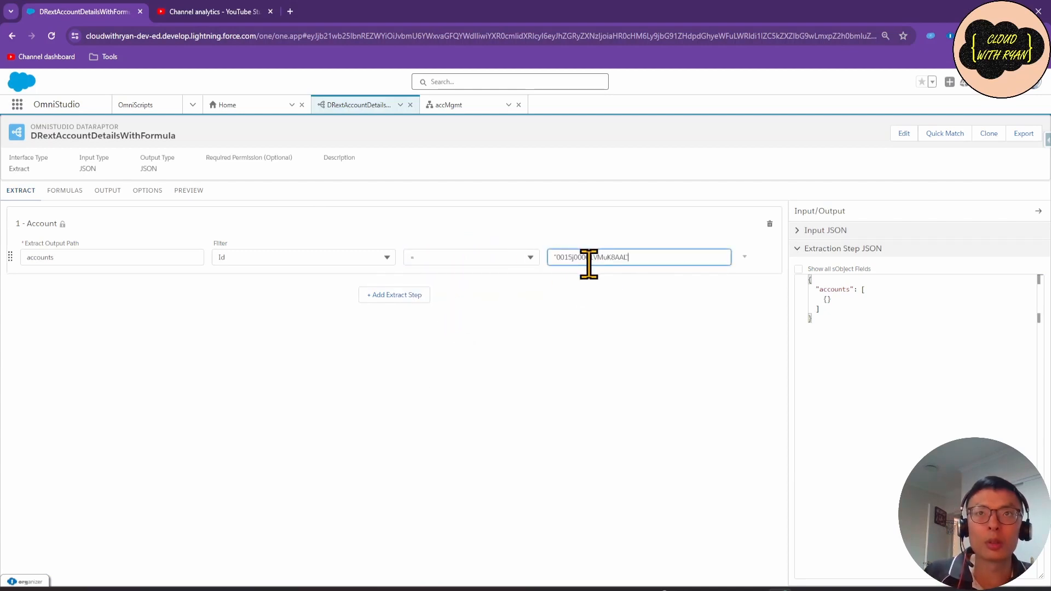
left_click(188, 191)
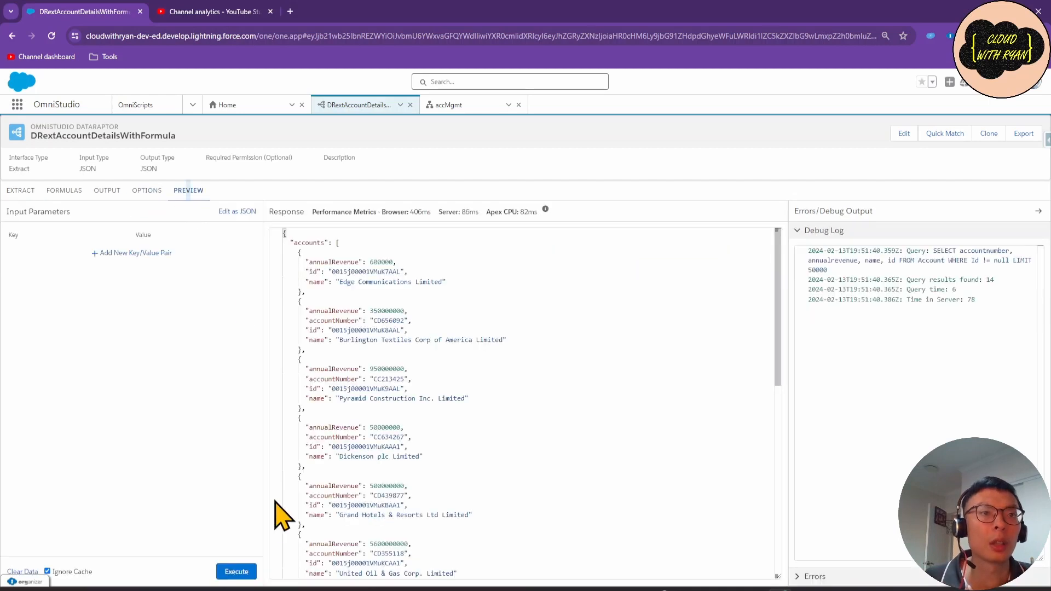
left_click(245, 570)
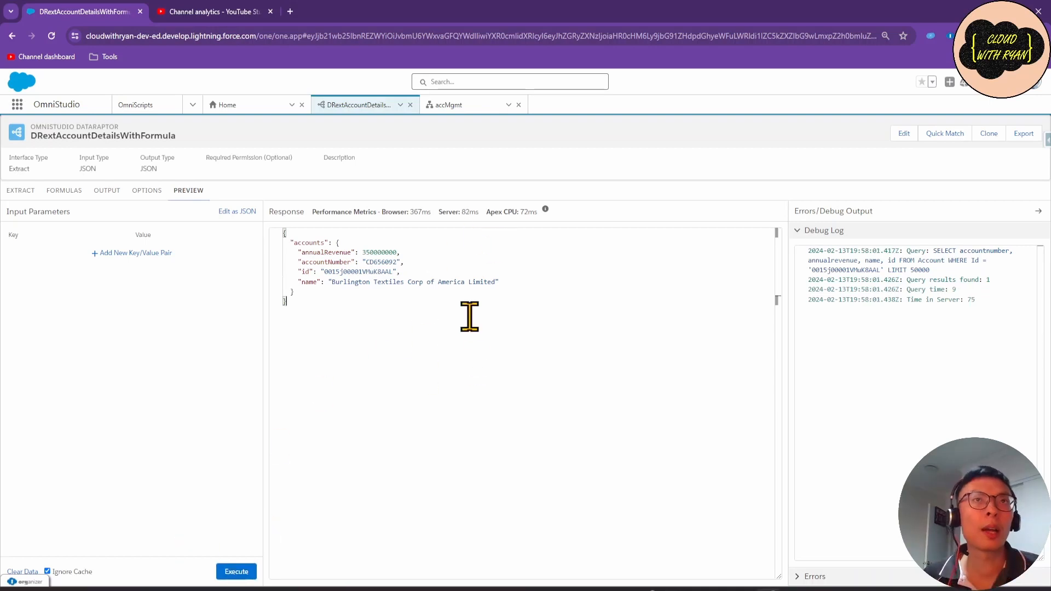
Preview the accMgmt OmniScript and compare the accounts node in its data JSON with the DataRaptor preview response.
left_click(479, 107)
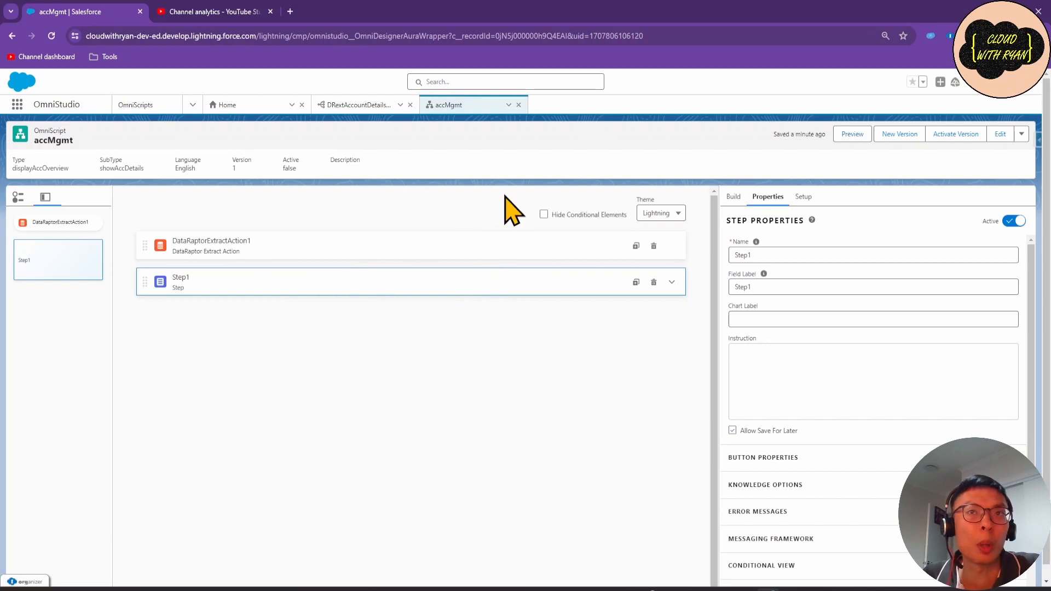
left_click(854, 137)
left_click(855, 137)
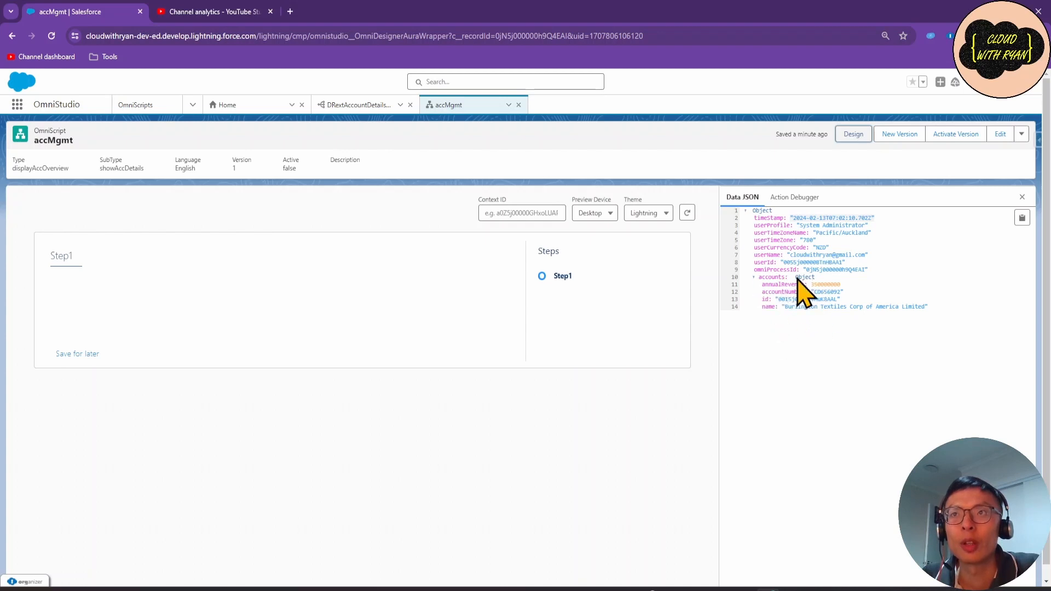
left_click(362, 105)
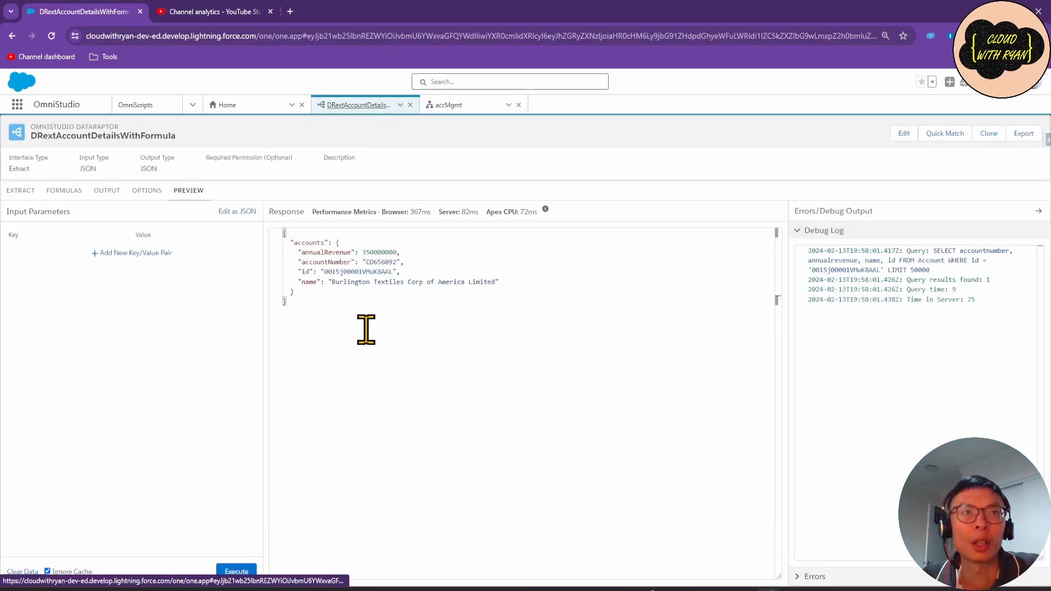
left_click(452, 105)
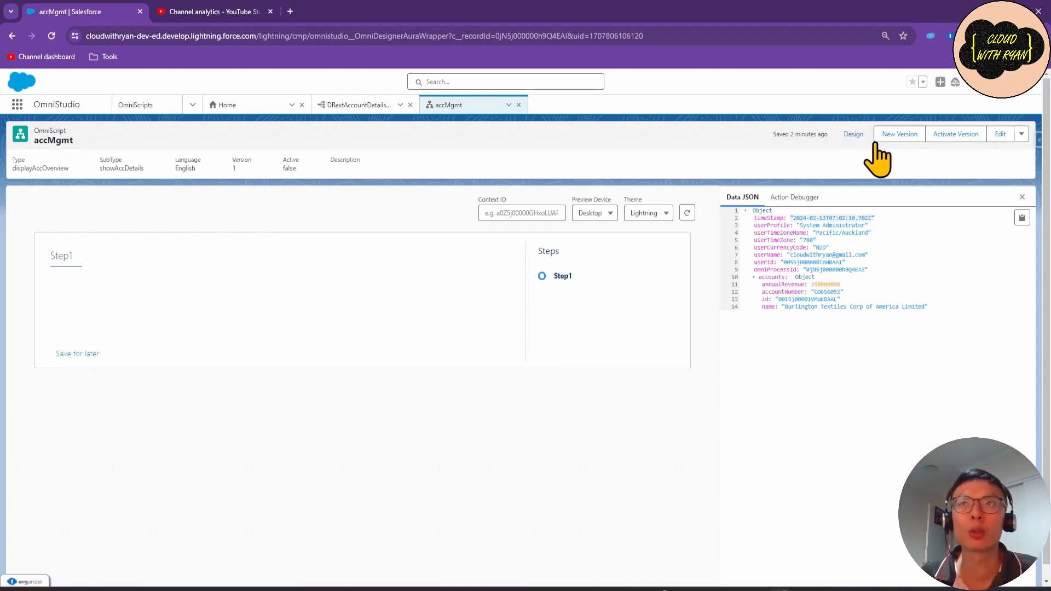
Return to the accMgmt design and rename Step1 as accounts, matching the node name in the DataRaptor preview response.
left_click(855, 136)
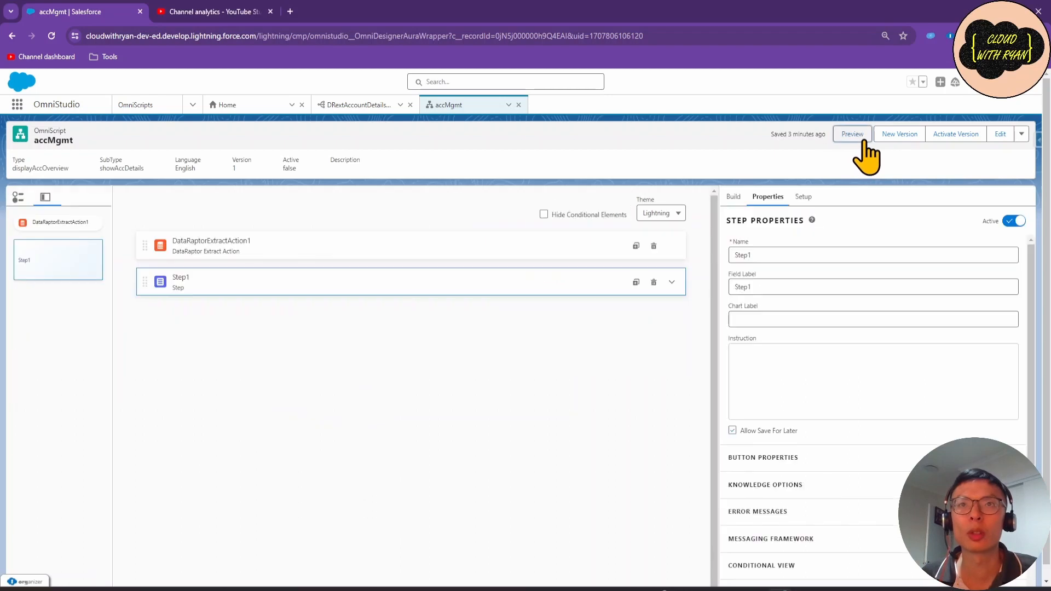
left_click(673, 282)
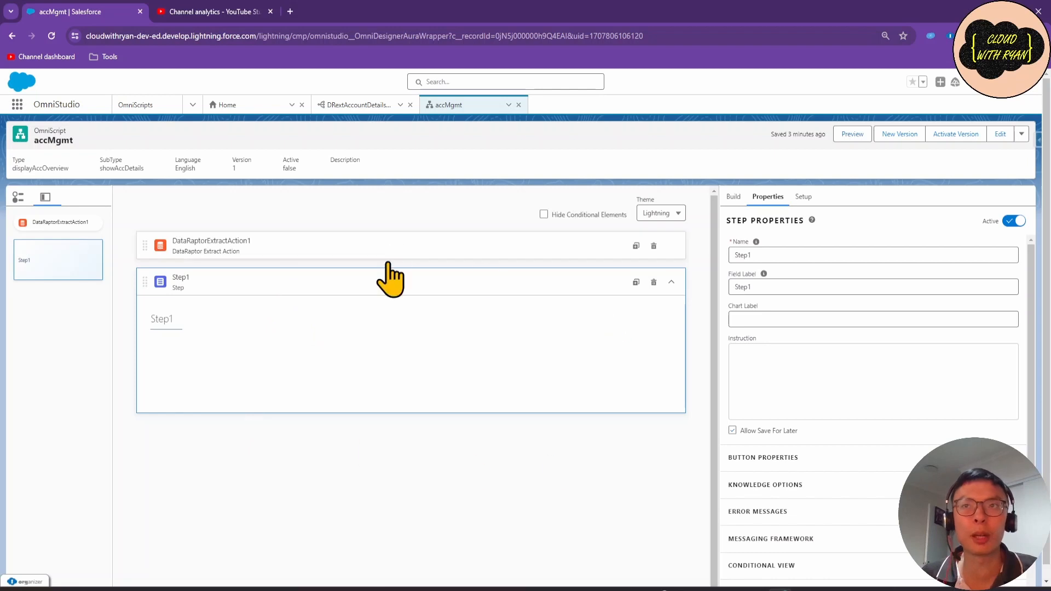
double_click(763, 255)
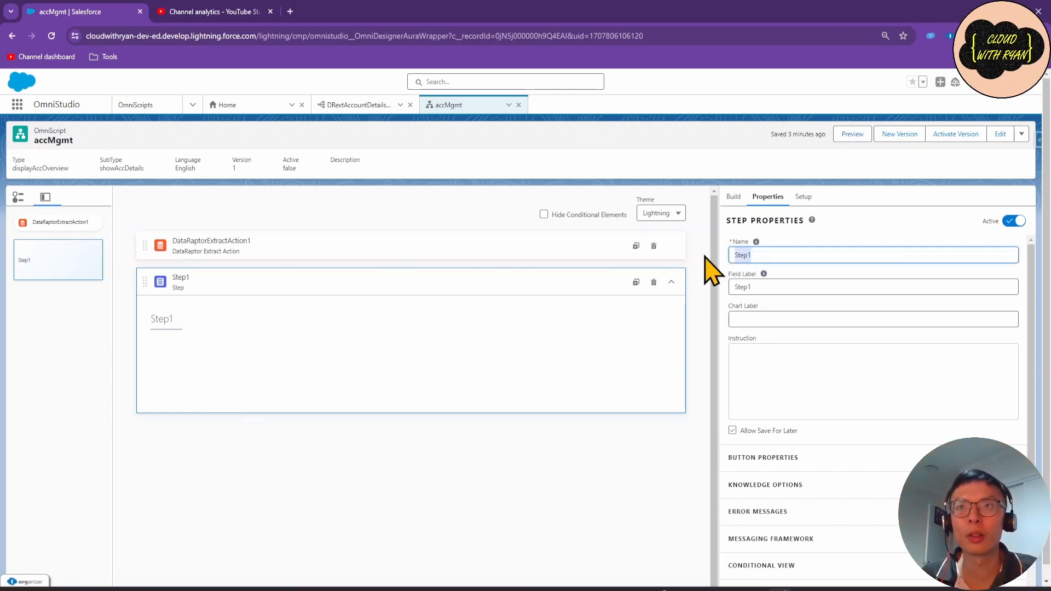
key("BackSpace")
type("accounts")
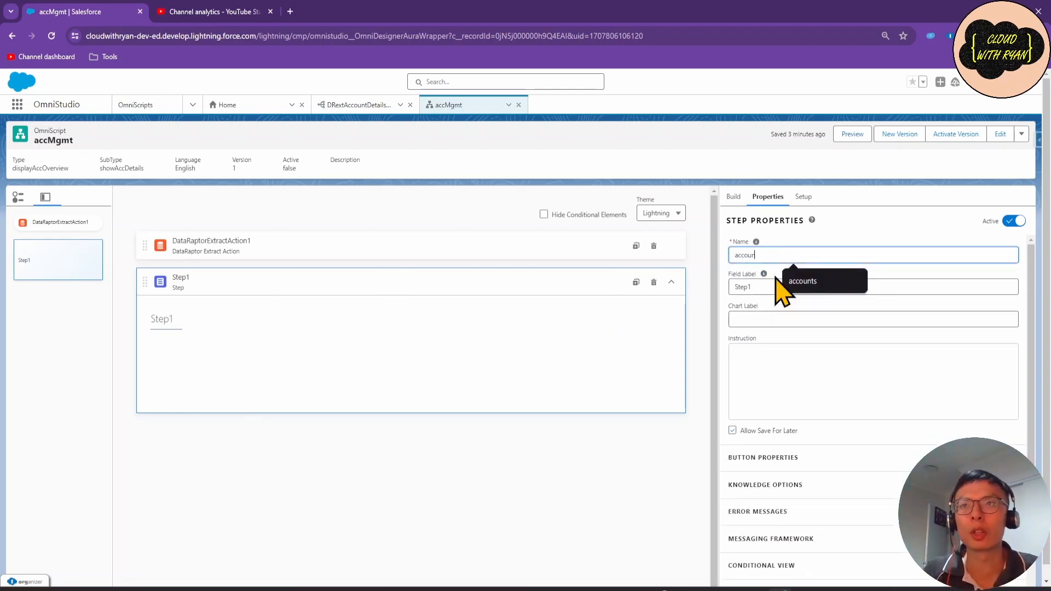
left_click(359, 106)
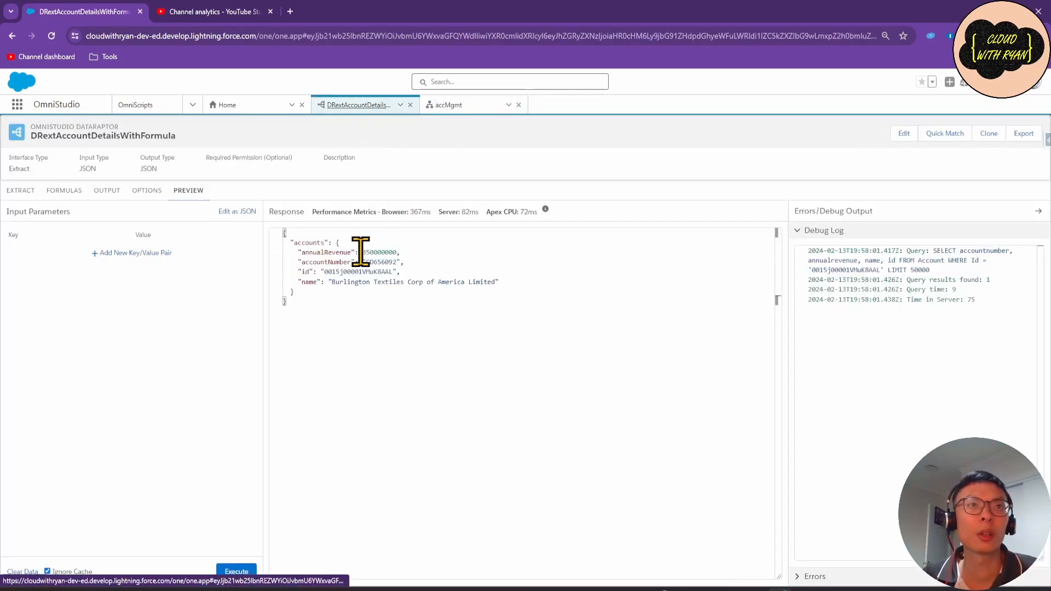
left_click(456, 105)
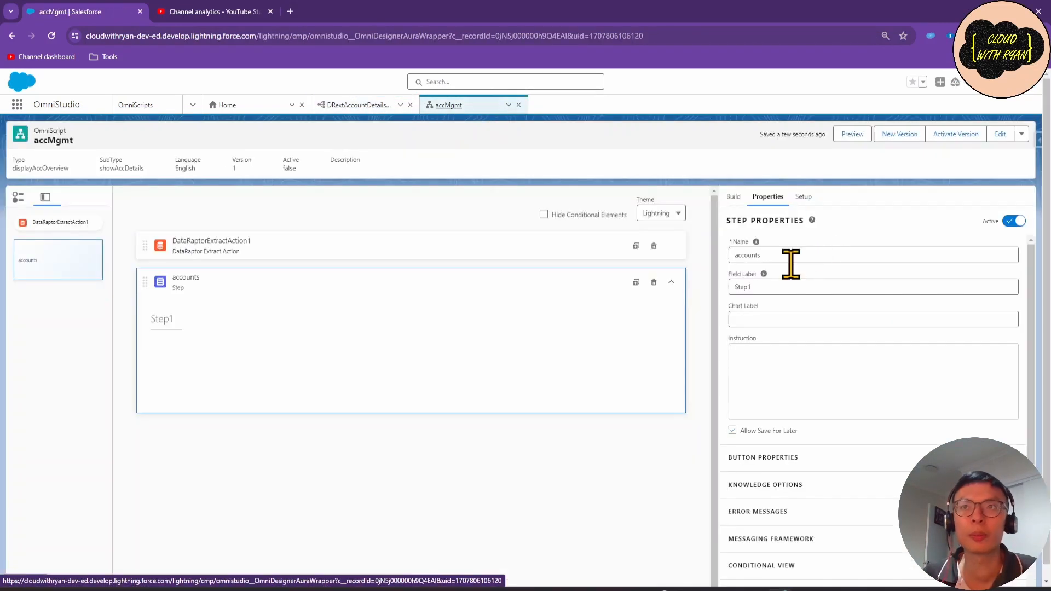
Set the field label of the accounts step to Account Information.
double_click(772, 287)
type("A")
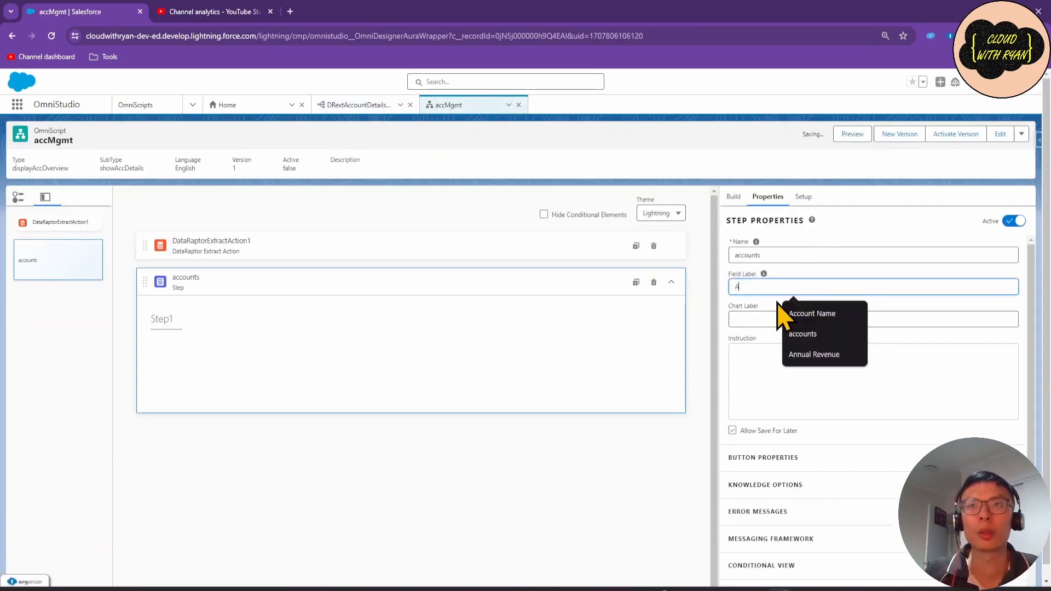
type("ccount")
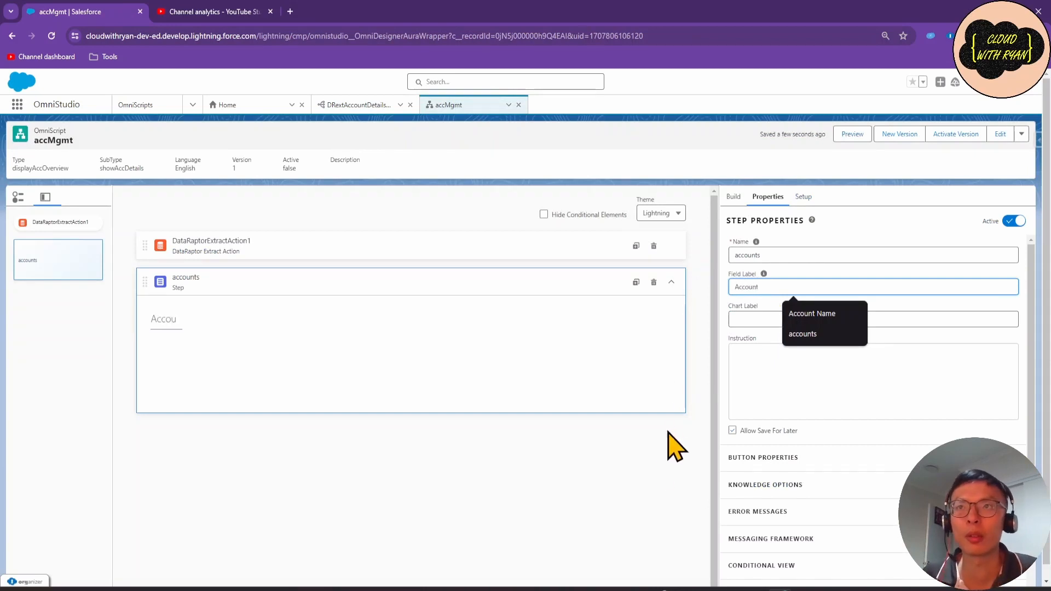
left_click(659, 463)
left_click(774, 287)
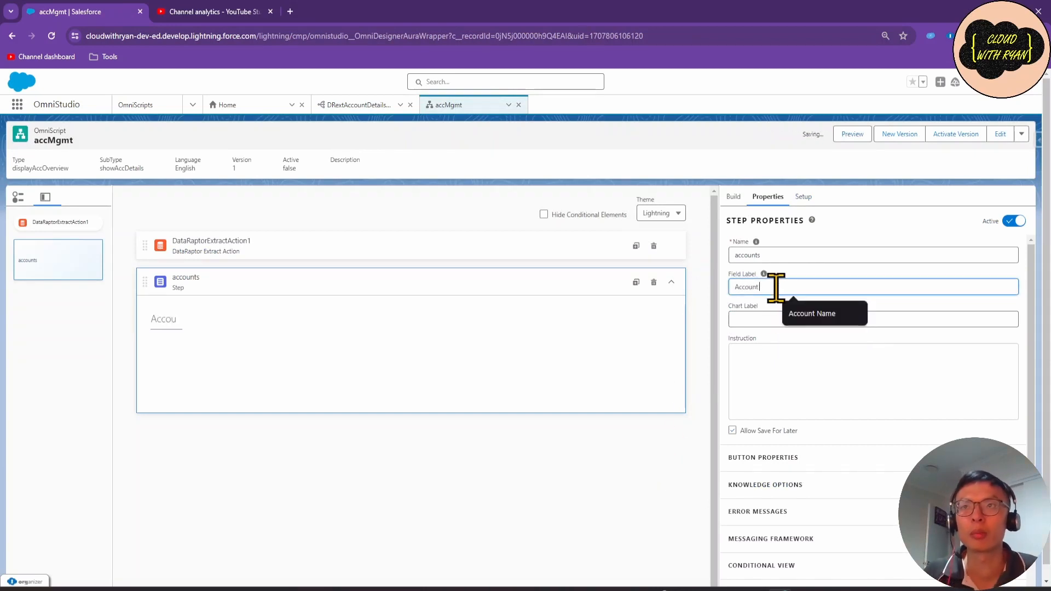
type("Information")
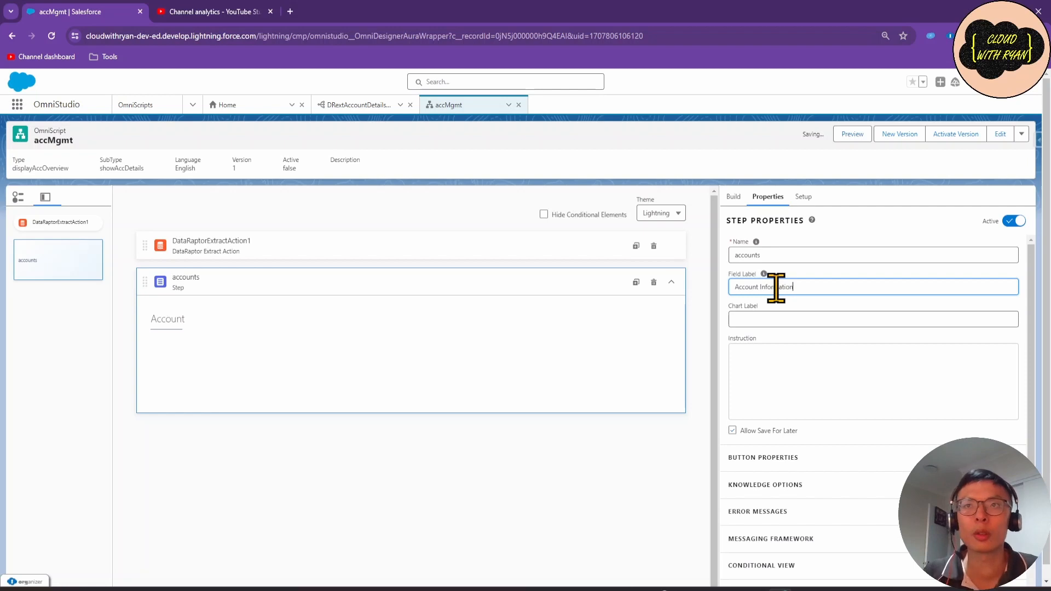
left_click(546, 359)
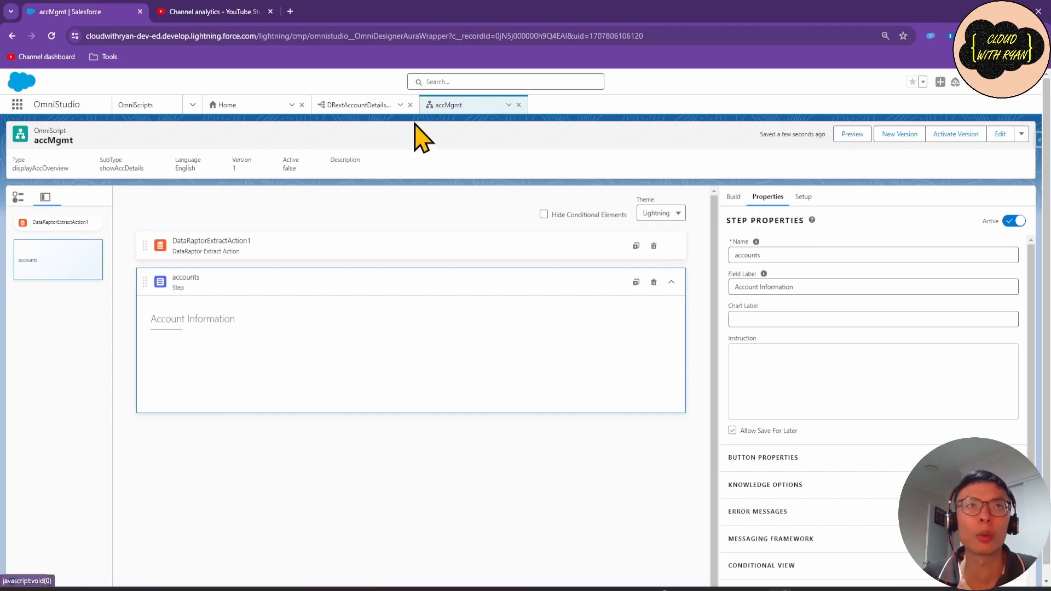
Check the keys in the DataRaptor preview response and add a Text input element to the accounts step.
left_click(377, 107)
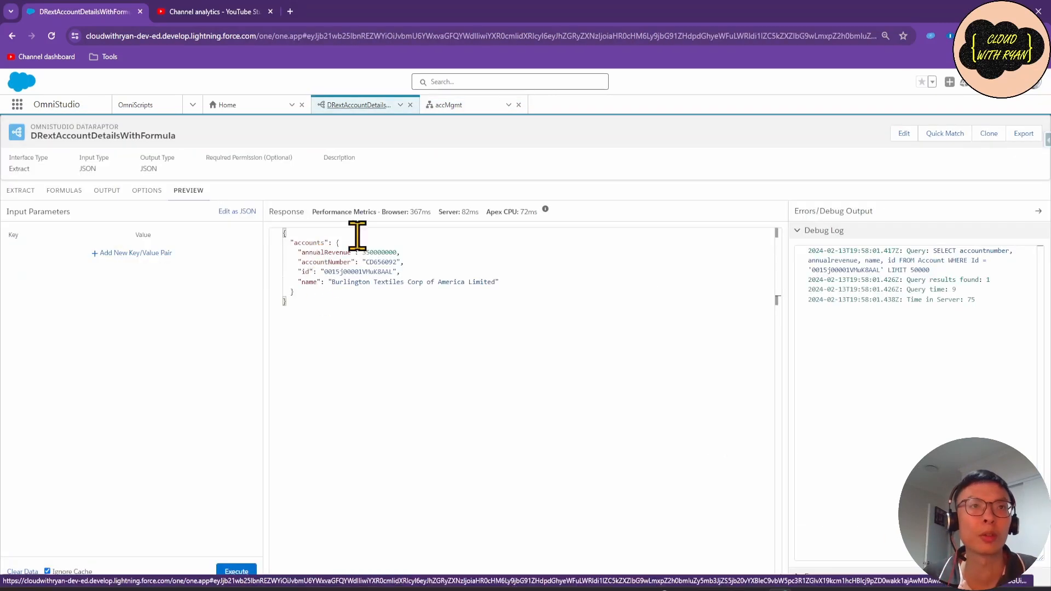
left_click(457, 106)
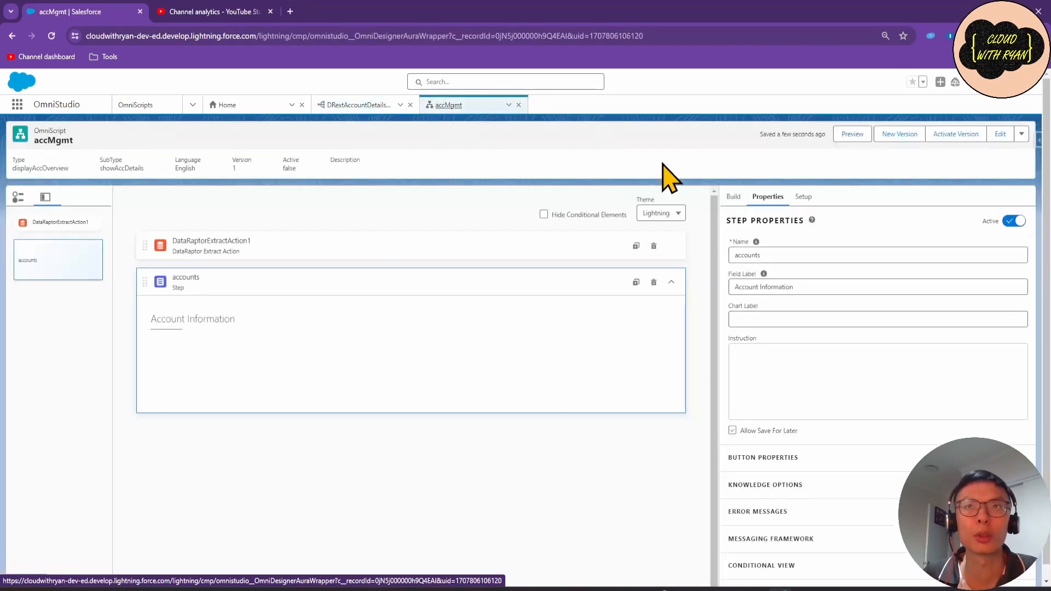
left_click(734, 198)
left_click(781, 224)
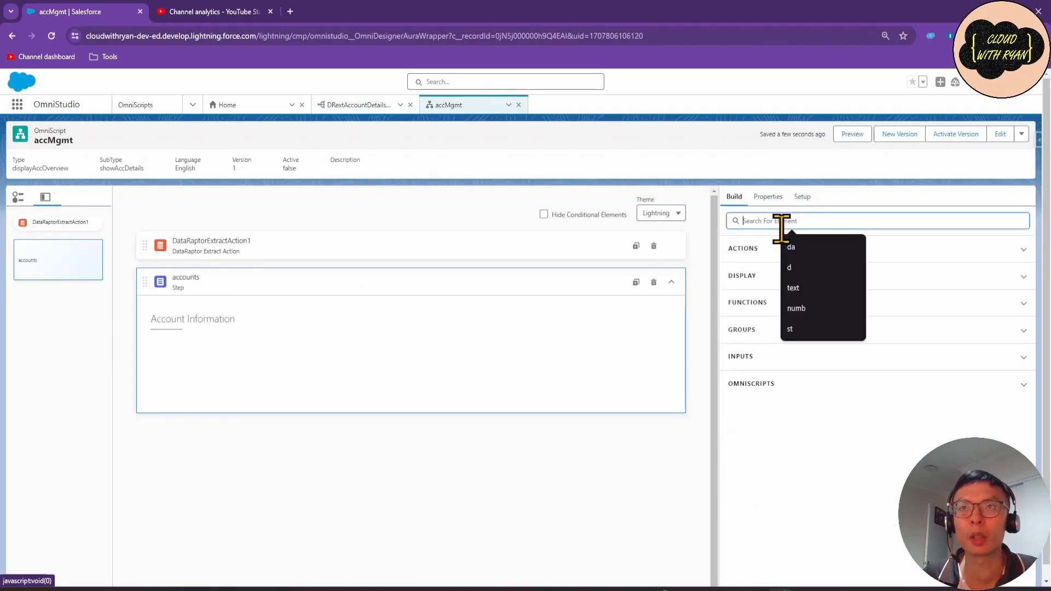
type("input")
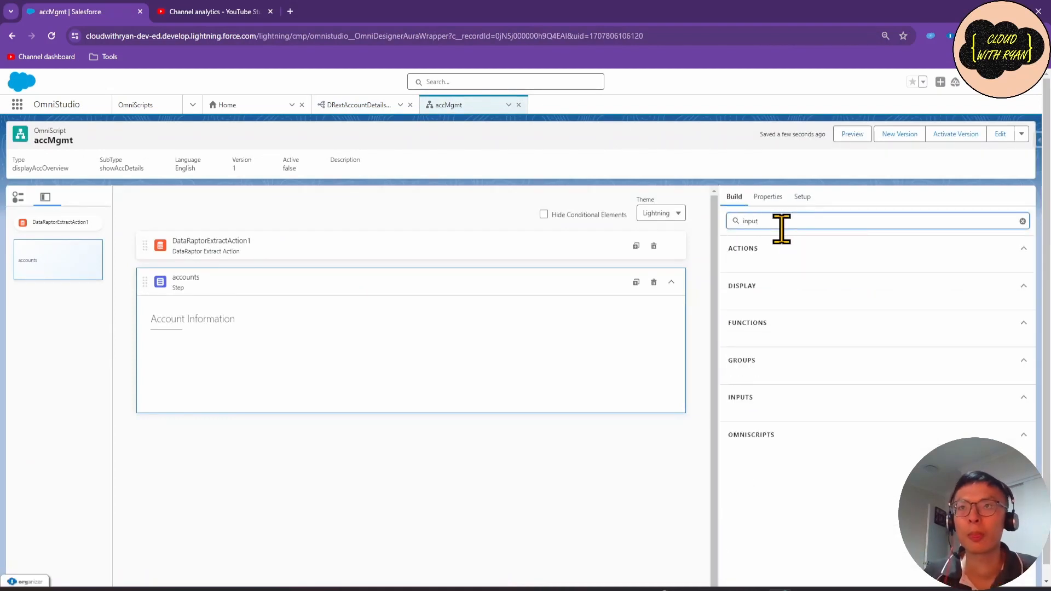
key("BackSpace")
key("BackSpace")
key("BackSpace")
key("BackSpace")
type("text")
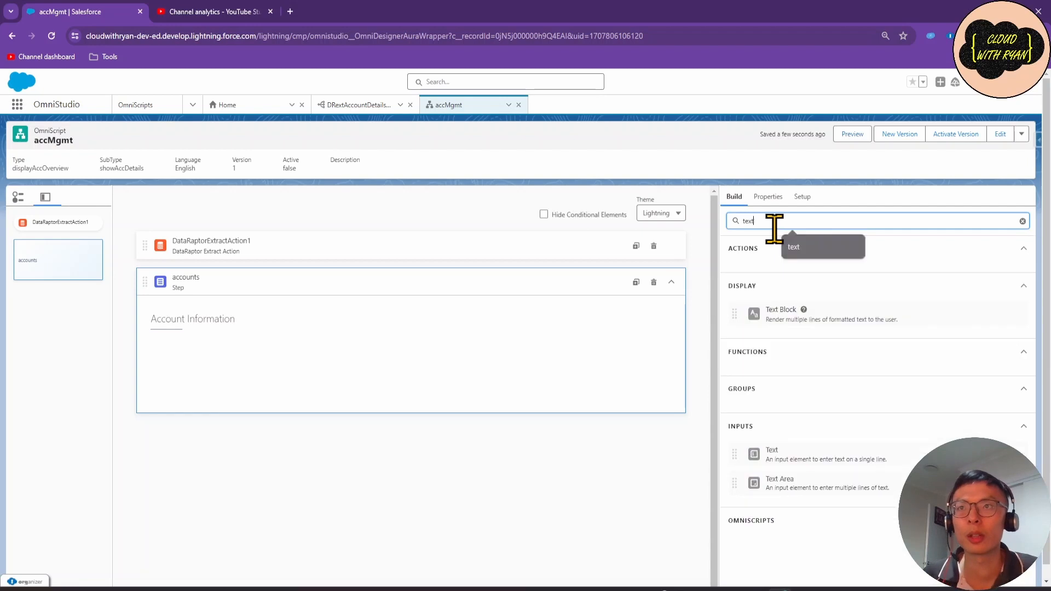
left_click_drag(796, 451, 457, 375)
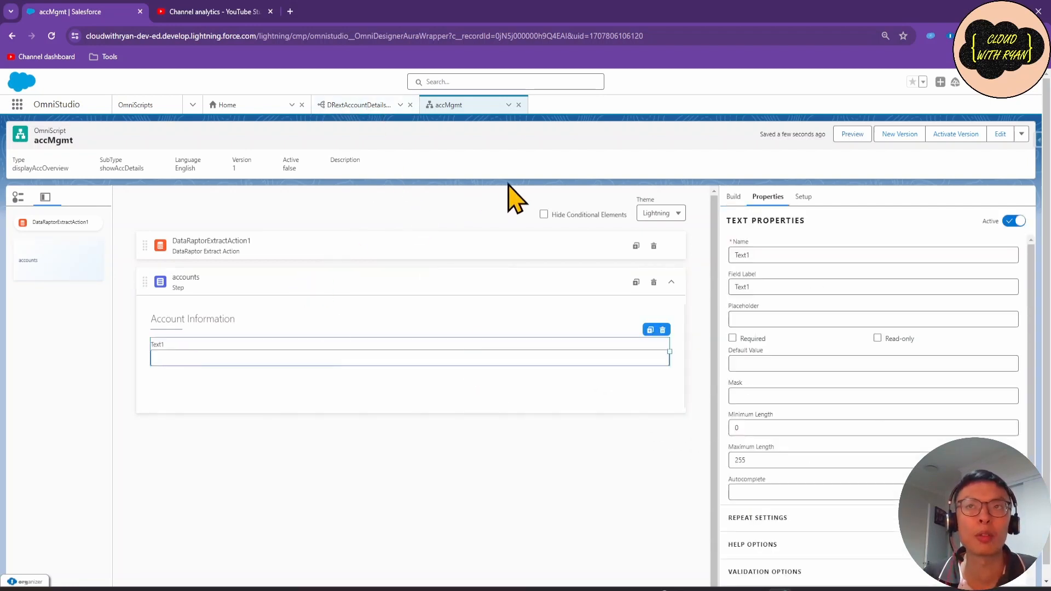
Name the text element name, copied from the key in the DataRaptor response, and set its field label to Account Name.
left_click(359, 105)
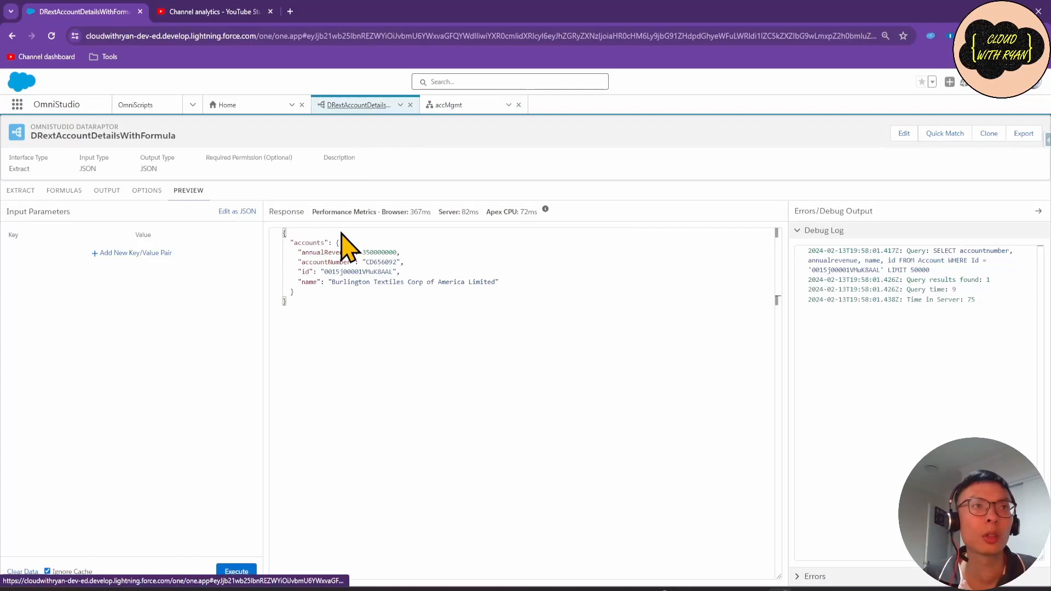
double_click(311, 281)
key("ctrl+c")
left_click(474, 105)
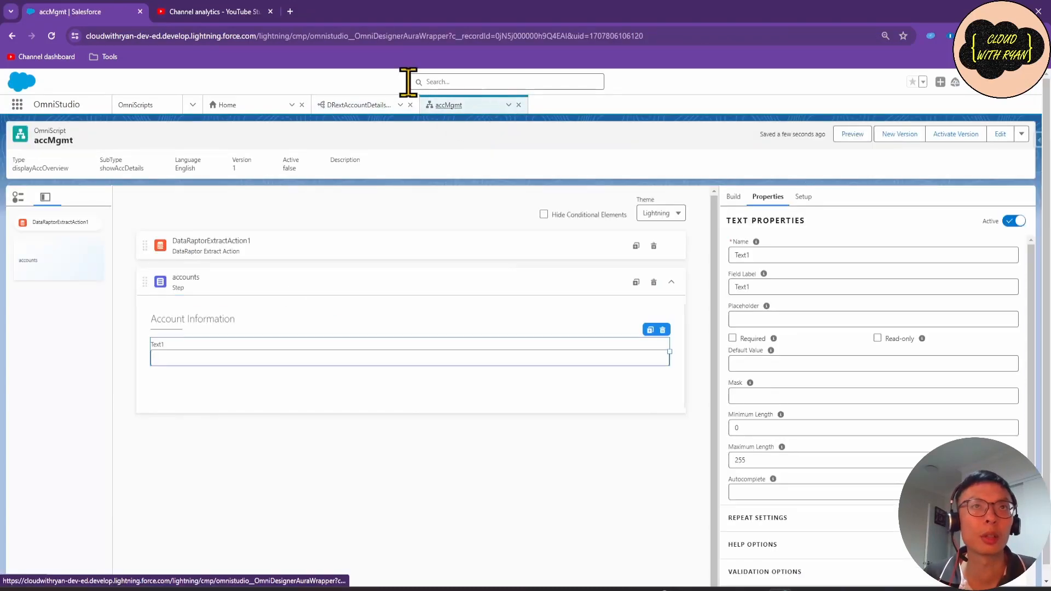
left_click(366, 105)
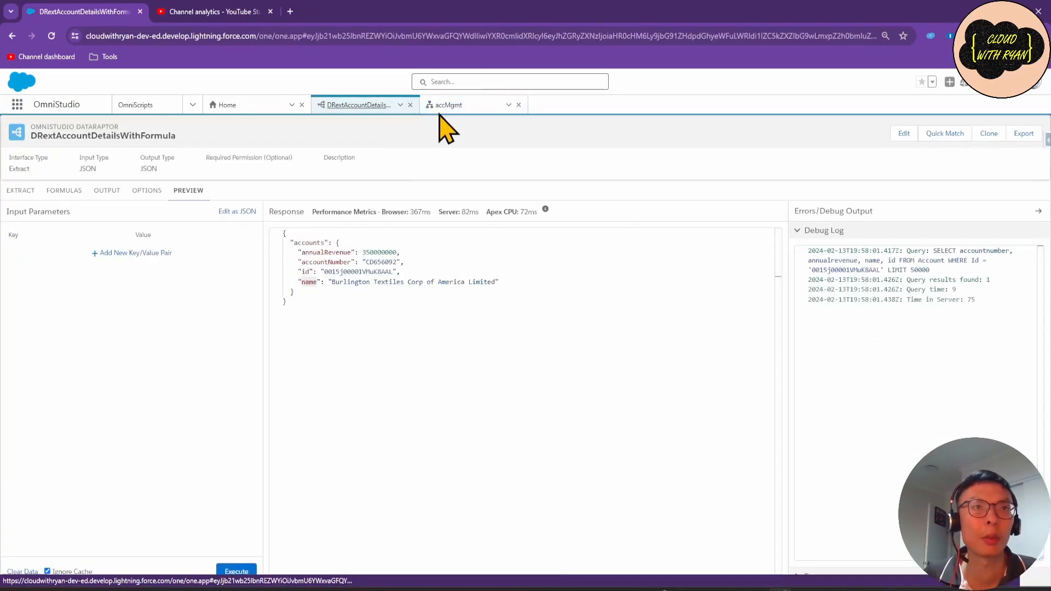
left_click(471, 105)
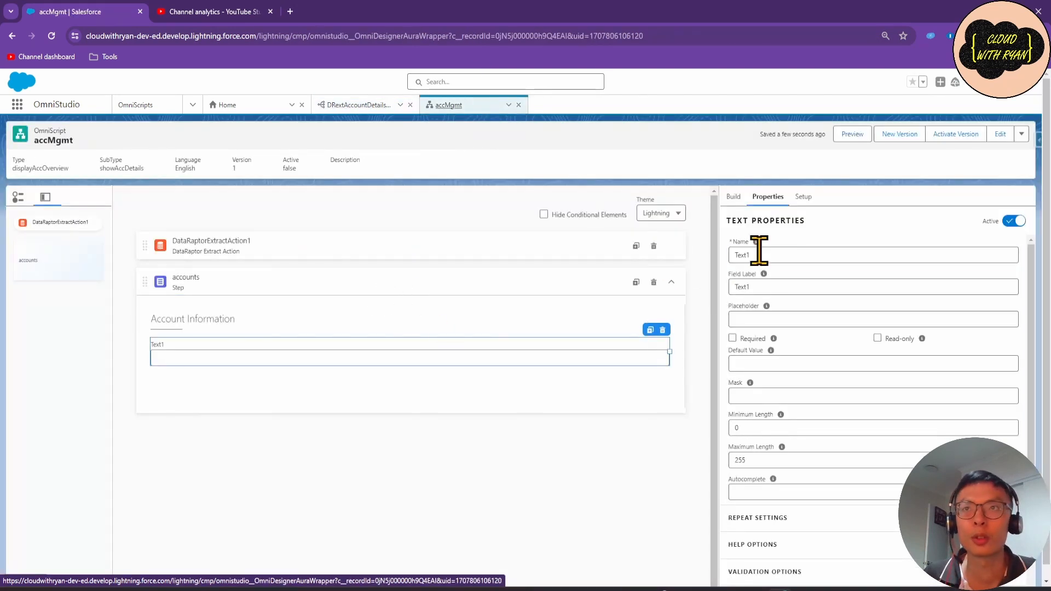
left_click_drag(756, 255, 751, 289)
key("ctrl+v")
left_click(730, 286)
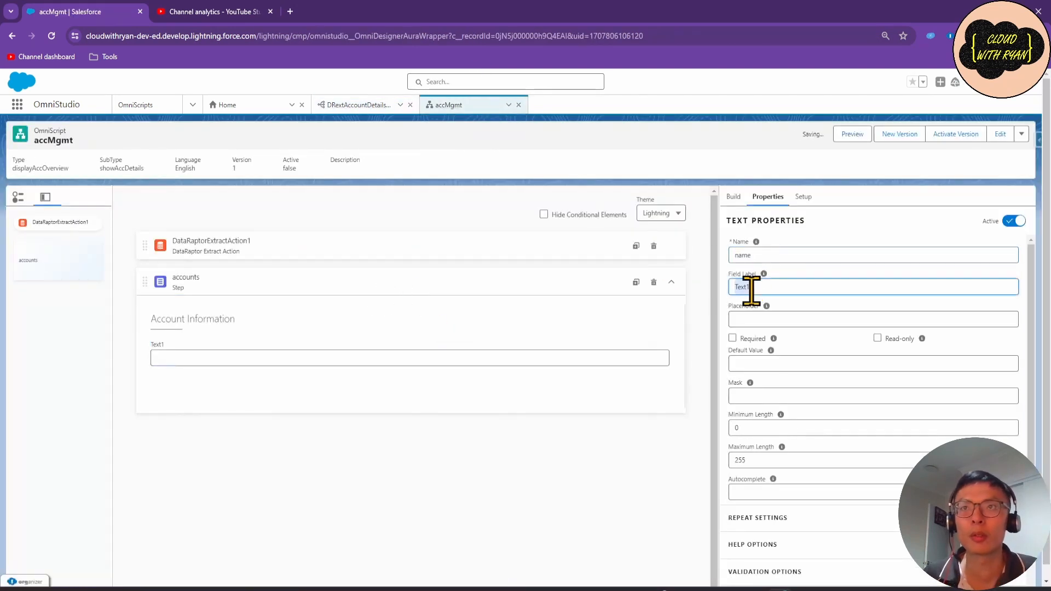
type("Account Name")
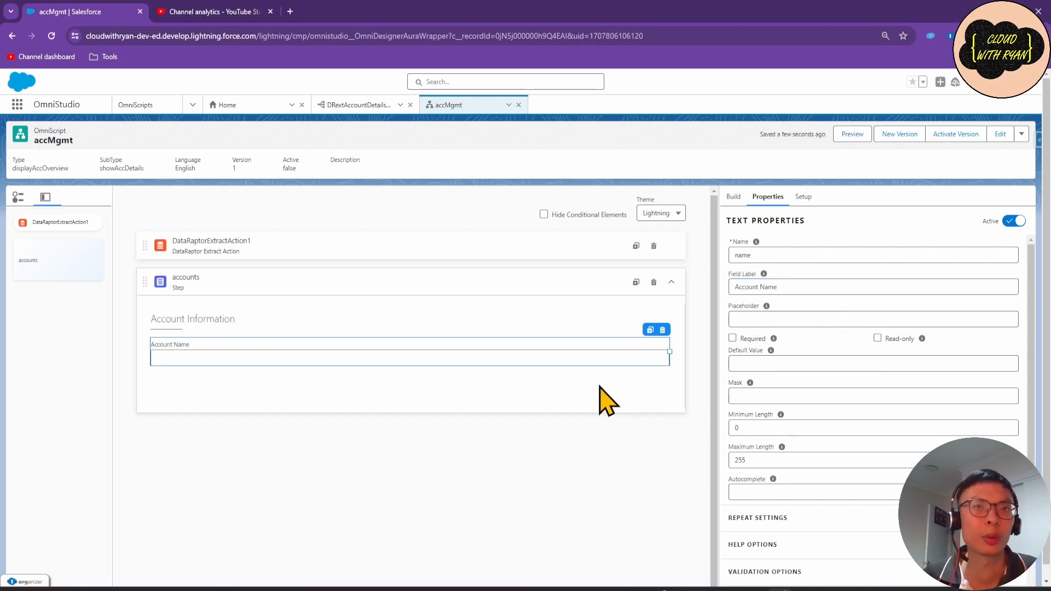
Duplicate the Account Name element, name the copy accountNumber from the DataRaptor response key, and label it Account Number.
left_click(650, 329)
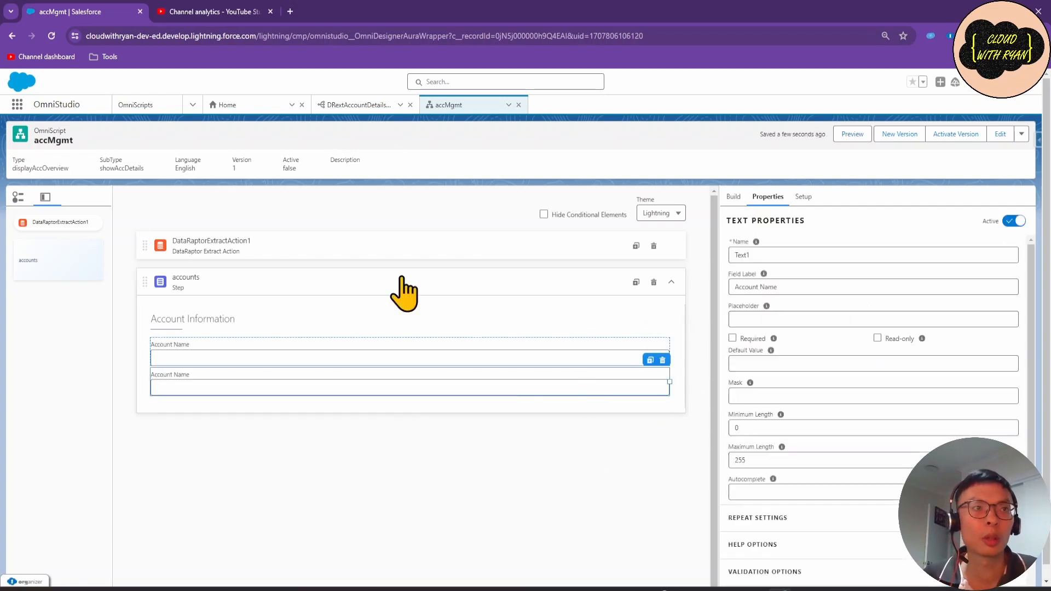
left_click(346, 104)
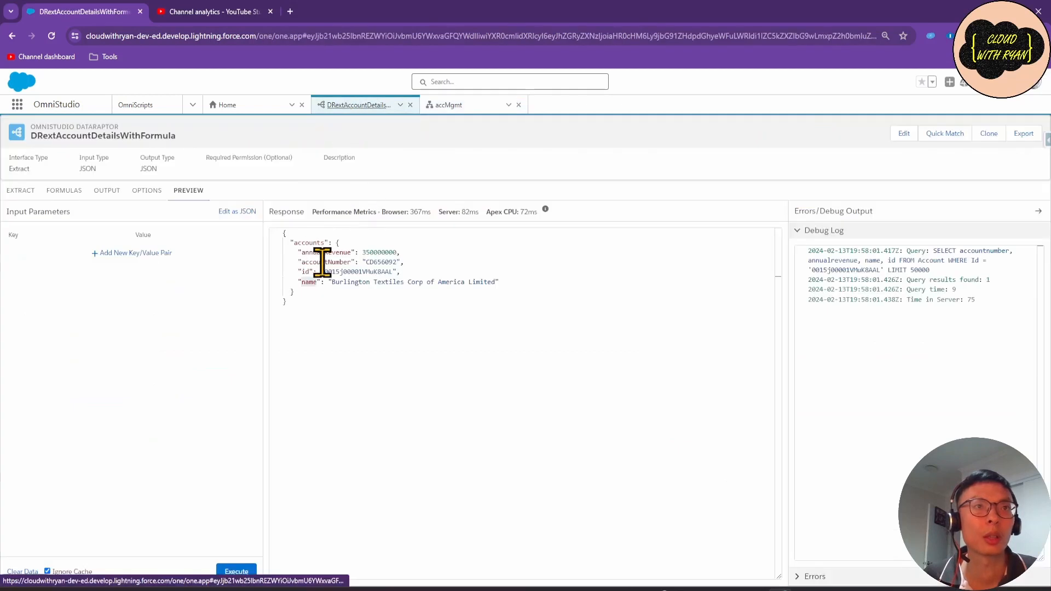
double_click(339, 262)
key("ctrl+c")
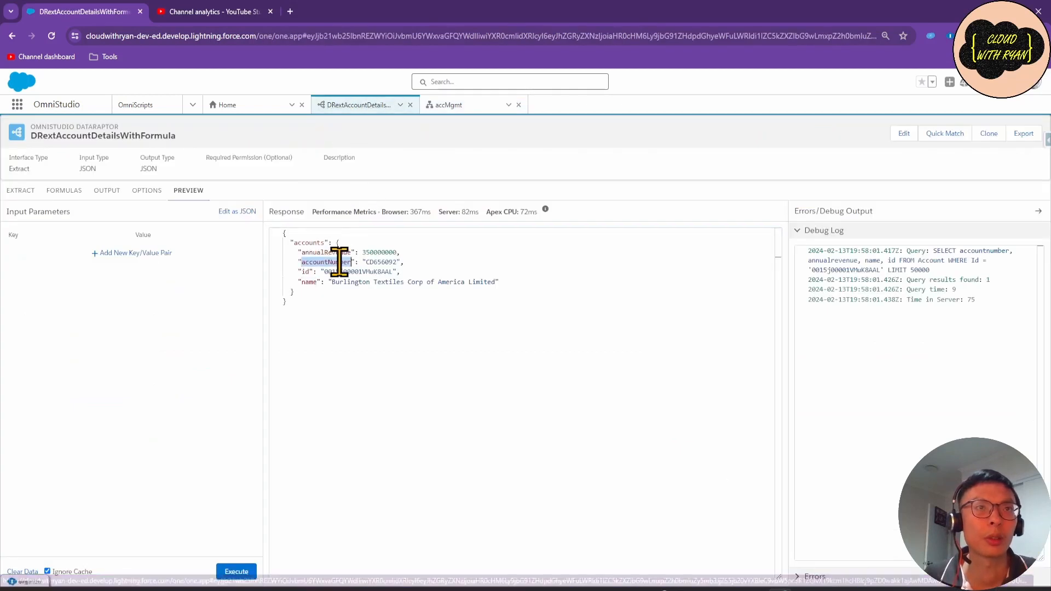
left_click(454, 105)
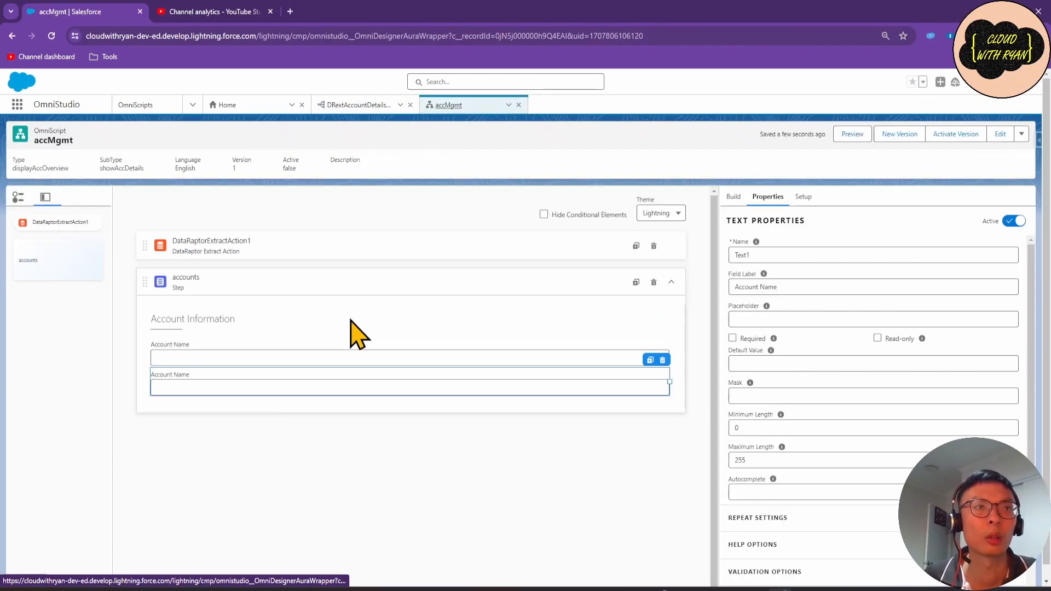
double_click(763, 255)
key("ctrl+v")
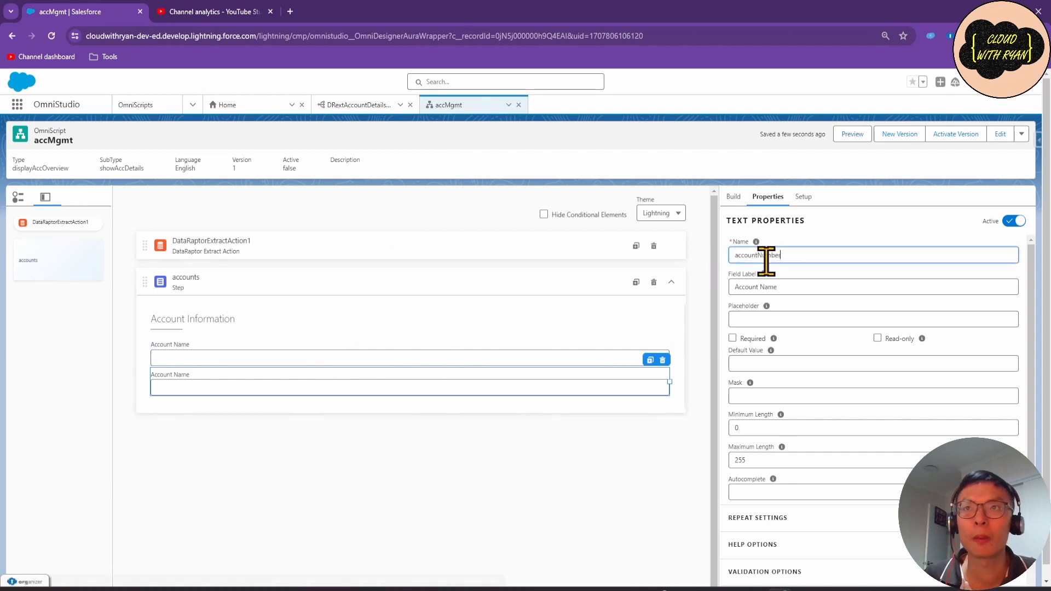
left_click_drag(787, 285, 723, 293)
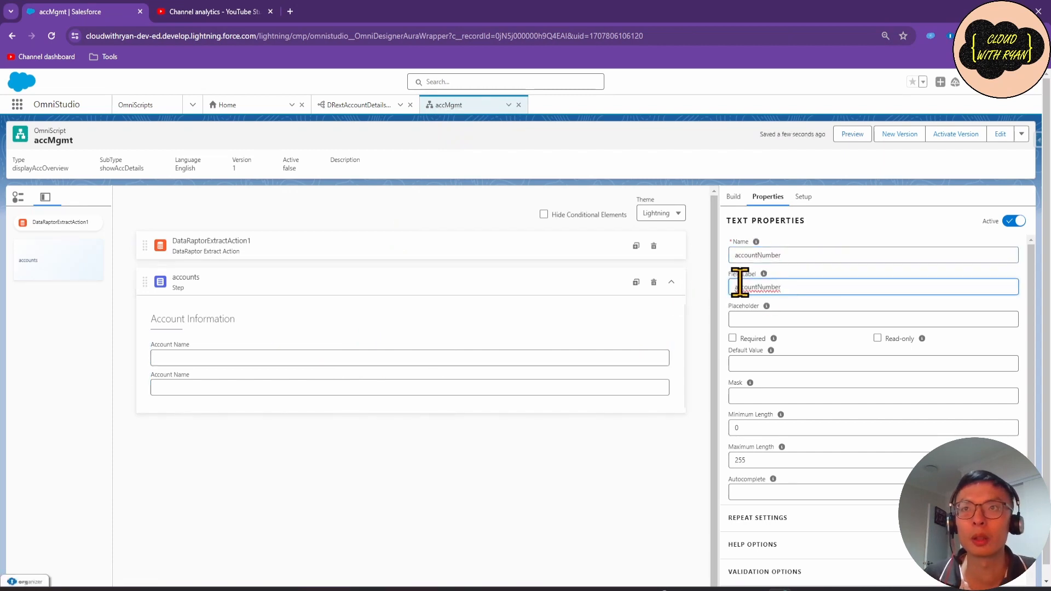
key("ctrl+v")
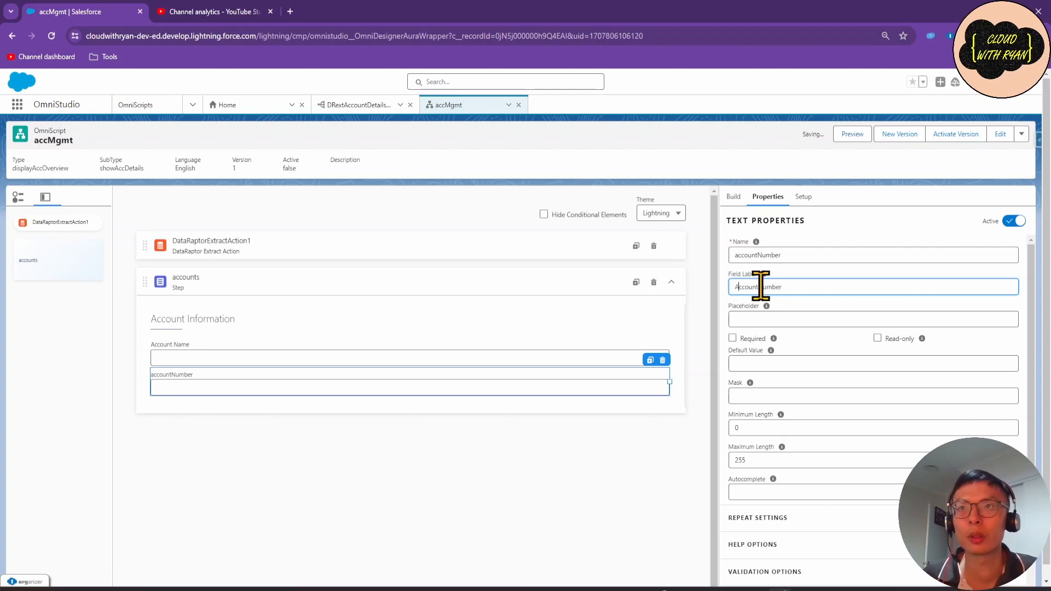
left_click(759, 286)
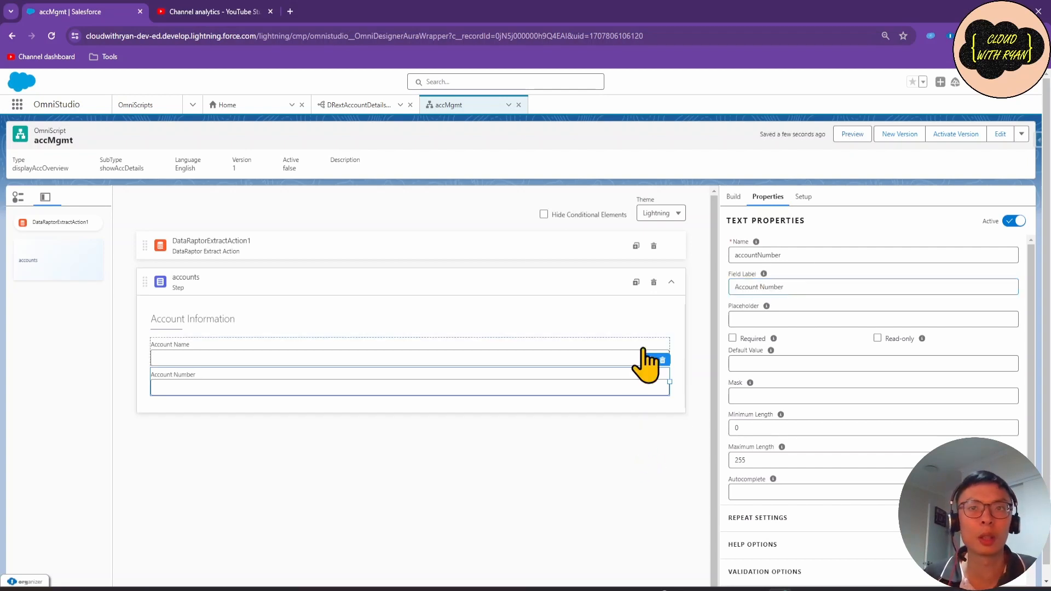
Add a Number input element below Account Number in the accounts step.
left_click(736, 198)
double_click(730, 221)
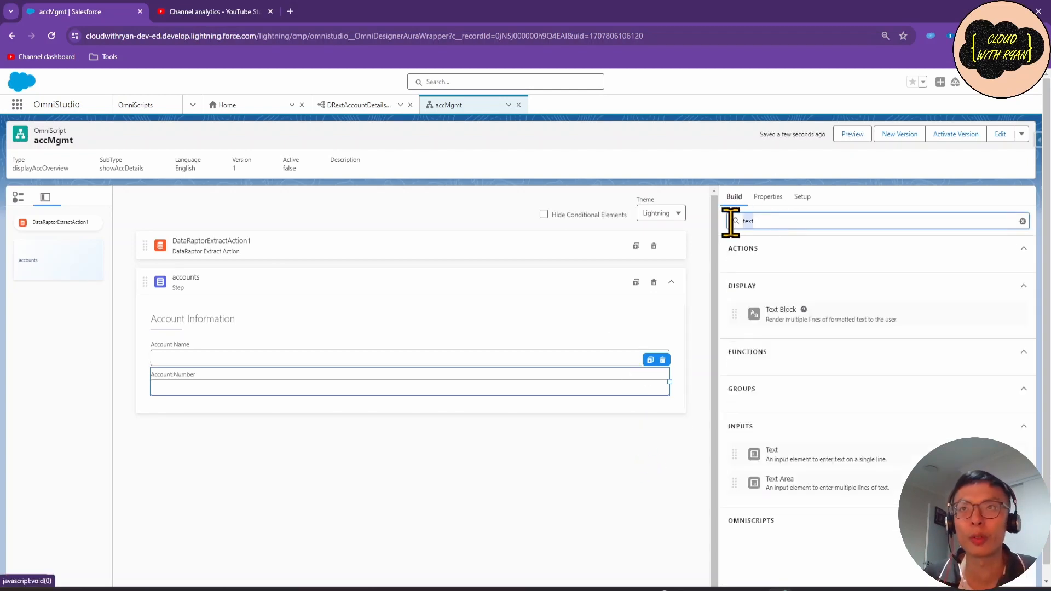
type("nu")
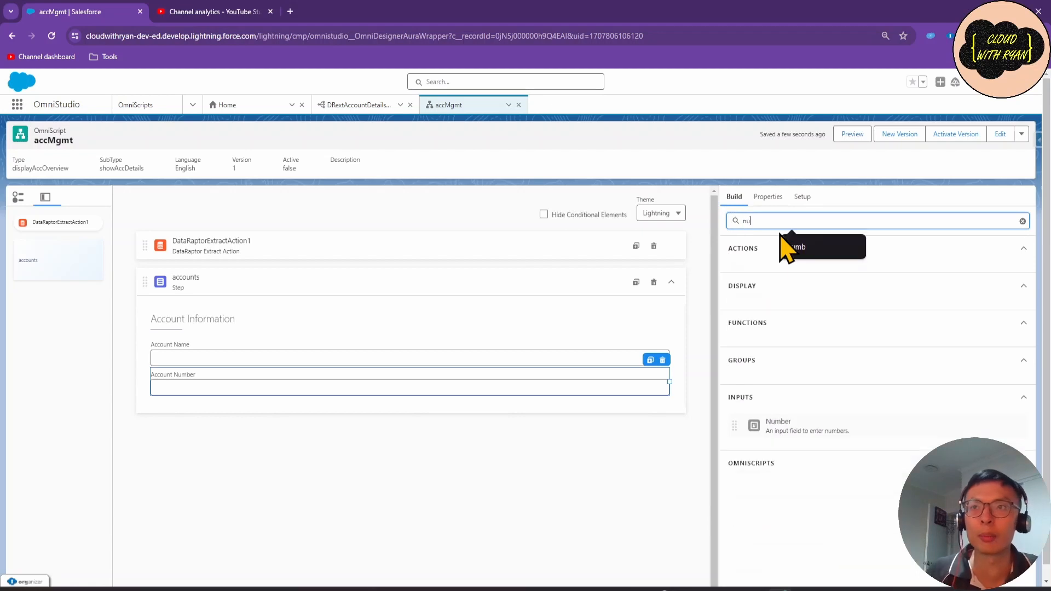
left_click_drag(797, 425, 569, 419)
left_click(458, 439)
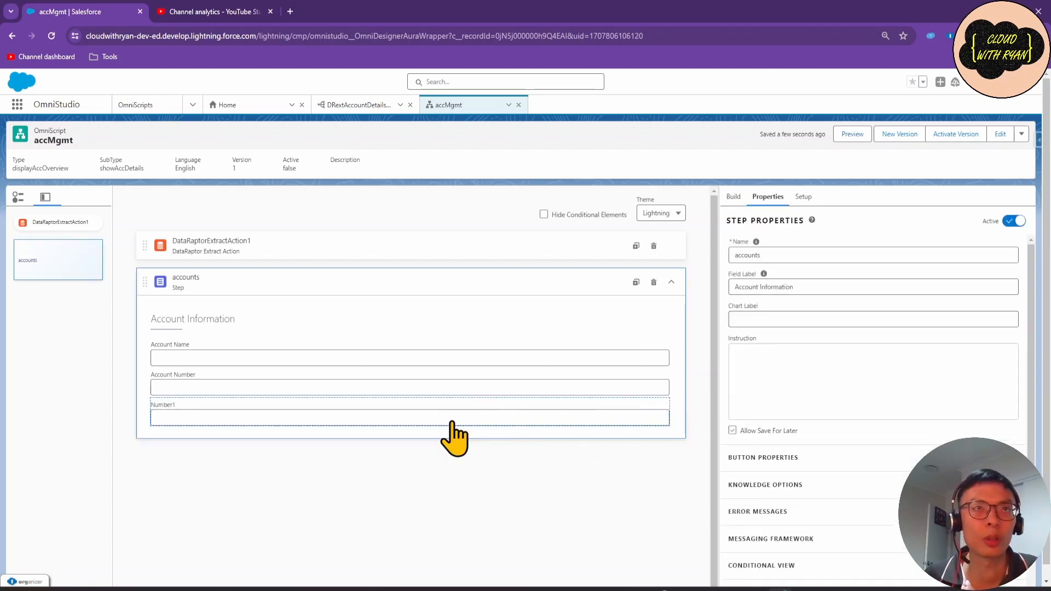
Name the new Number element annualRevenue, matching the key in the DataRaptor preview response.
left_click(459, 422)
left_click(359, 105)
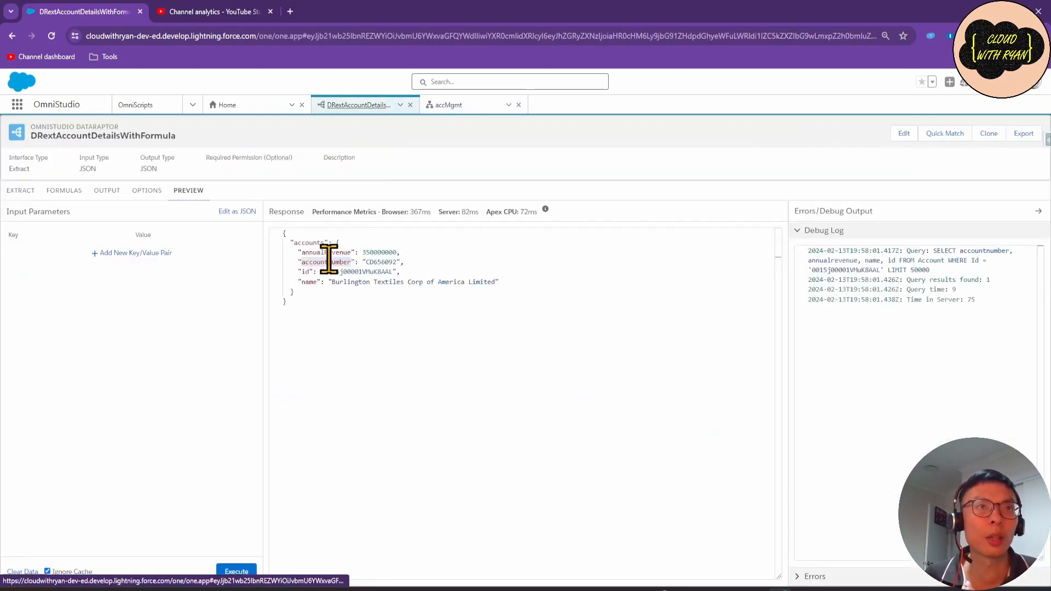
double_click(328, 262)
left_click(456, 107)
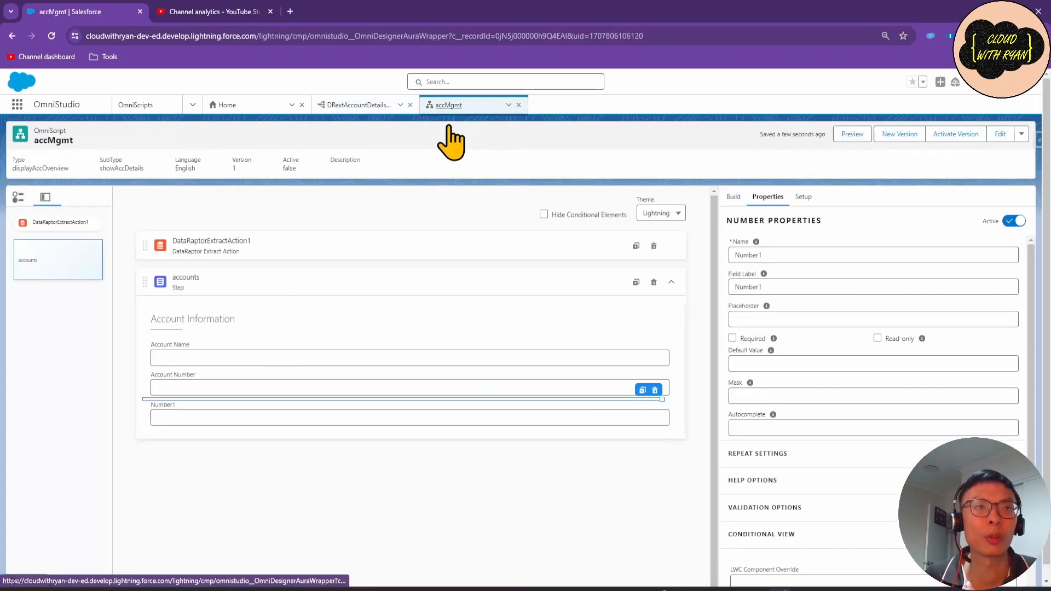
left_click(246, 416)
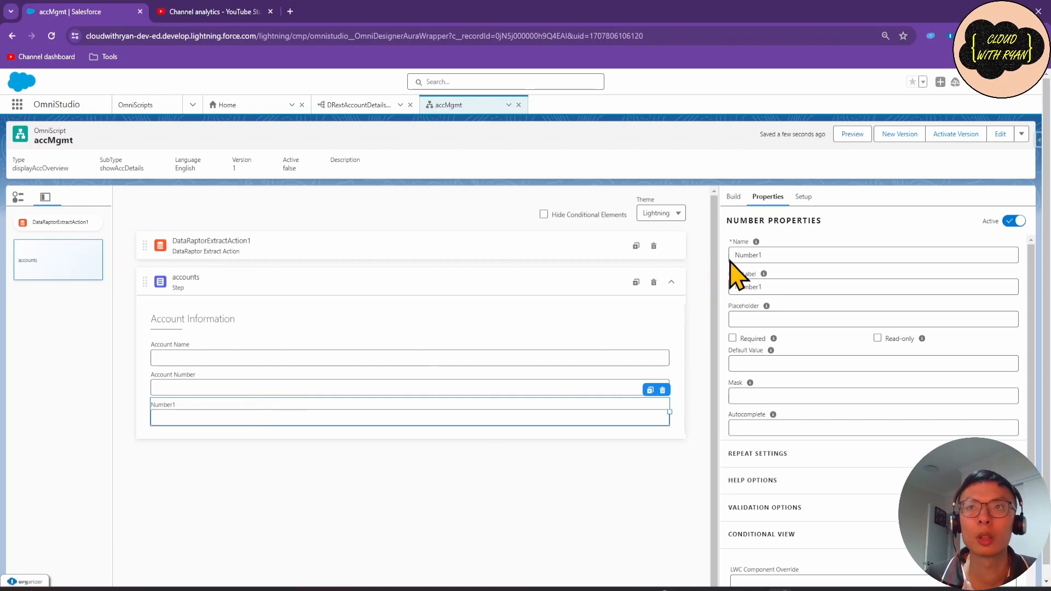
double_click(767, 256)
type("annualRevenue")
Set the annualRevenue element's field label to Annual Revenue and preview the OmniScript to check the account fields.
double_click(770, 287)
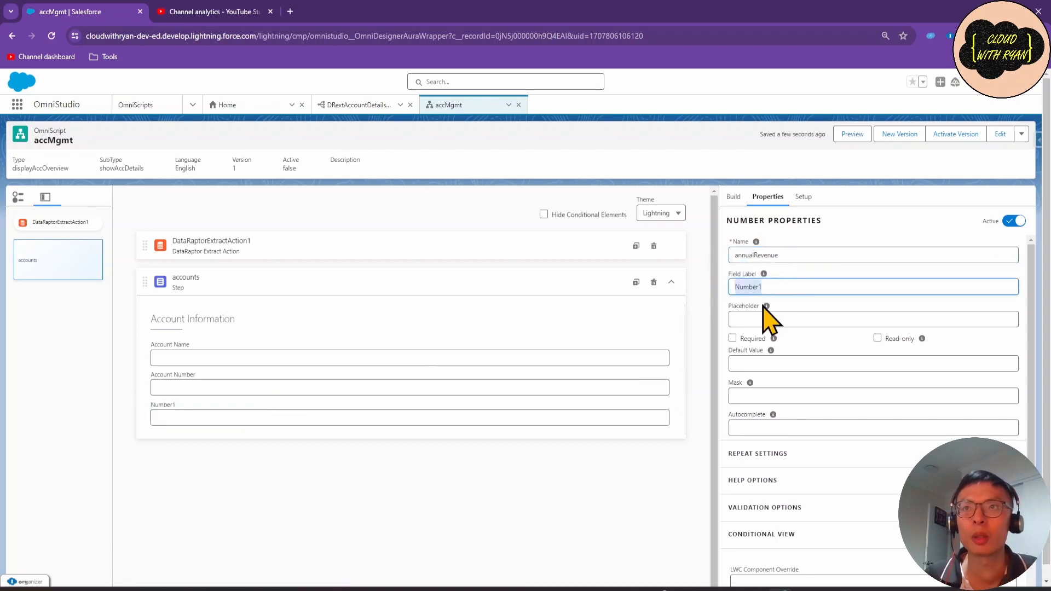
type("Annua")
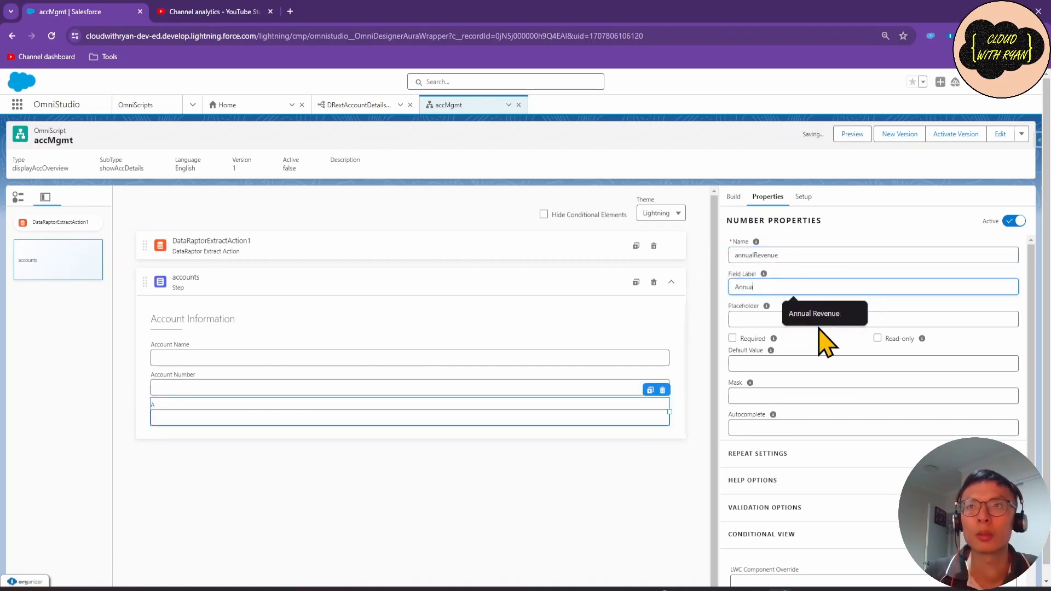
type("l Revernue")
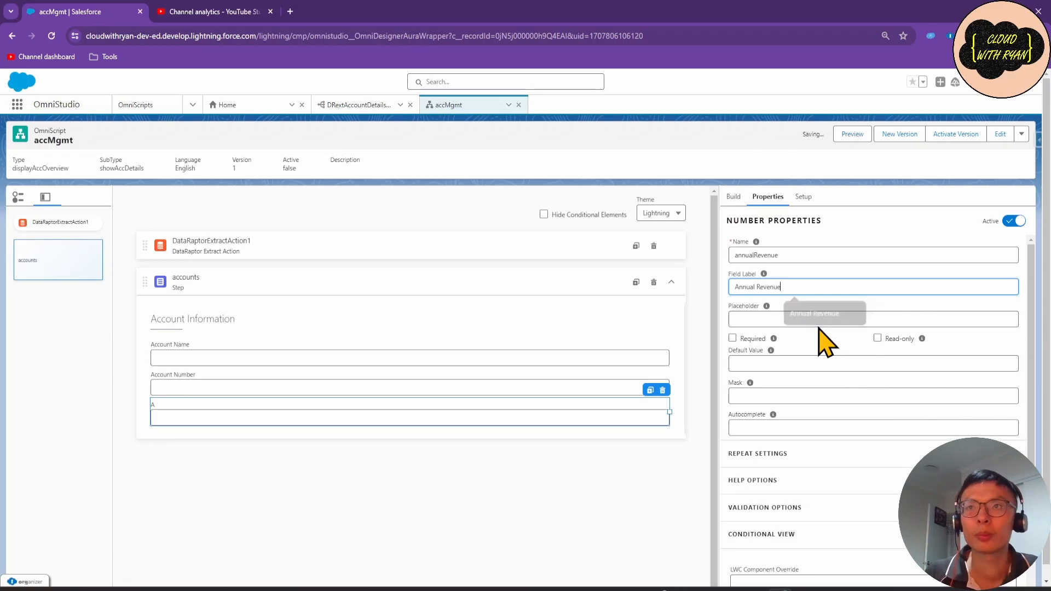
left_click(575, 490)
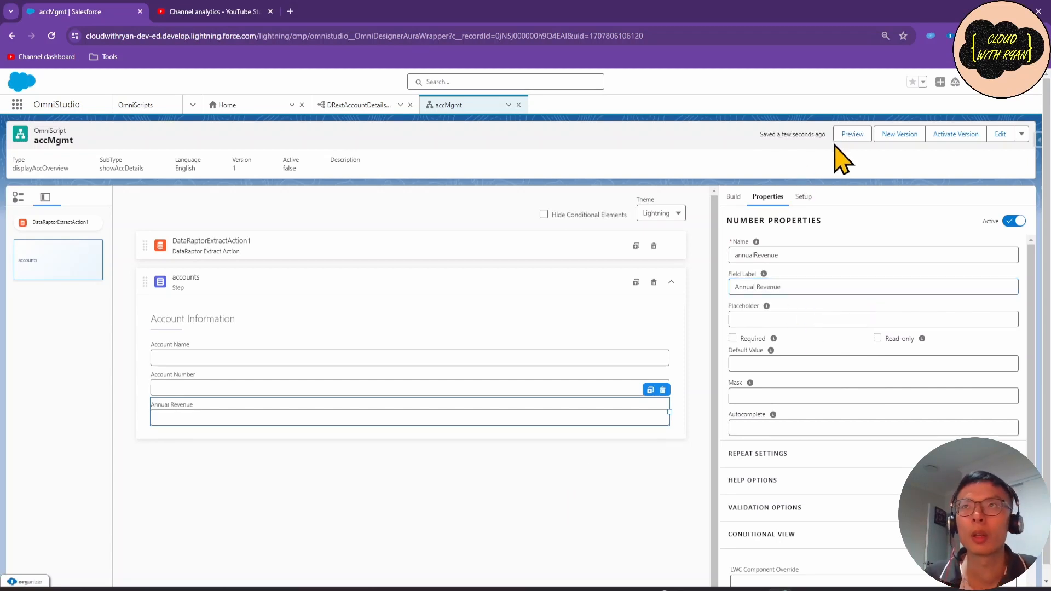
left_click(854, 135)
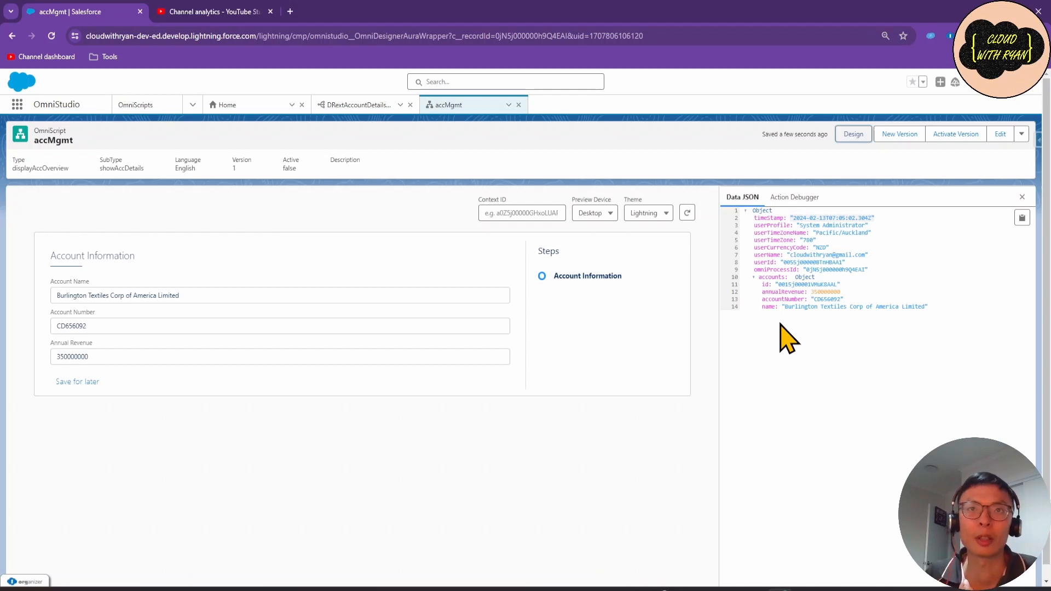
left_click(855, 137)
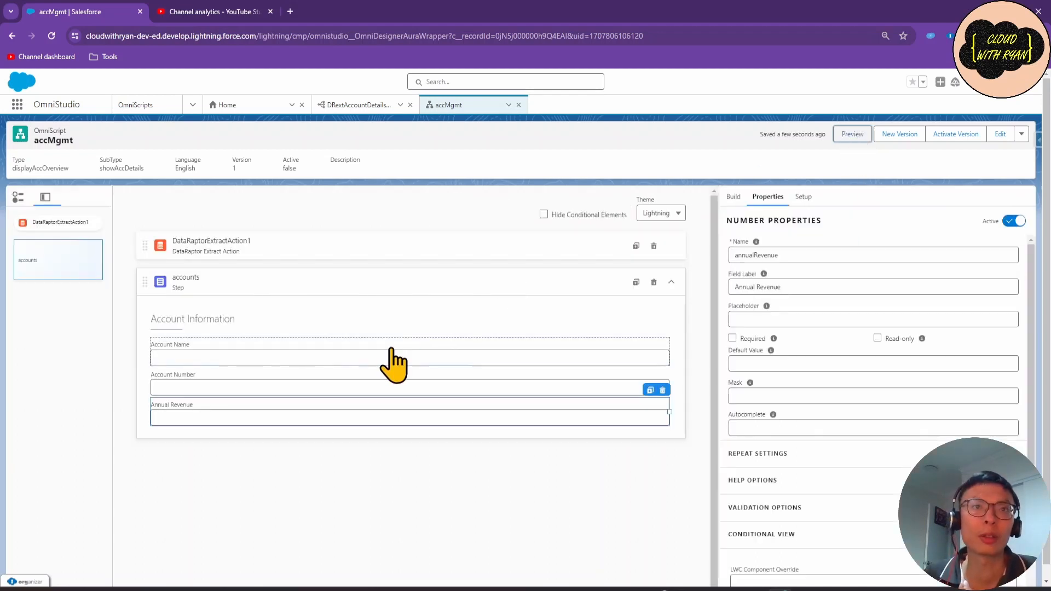
Duplicate the accounts step, set the copy's field label to Support Details and name it supportDetails.
left_click(735, 200)
left_click(635, 282)
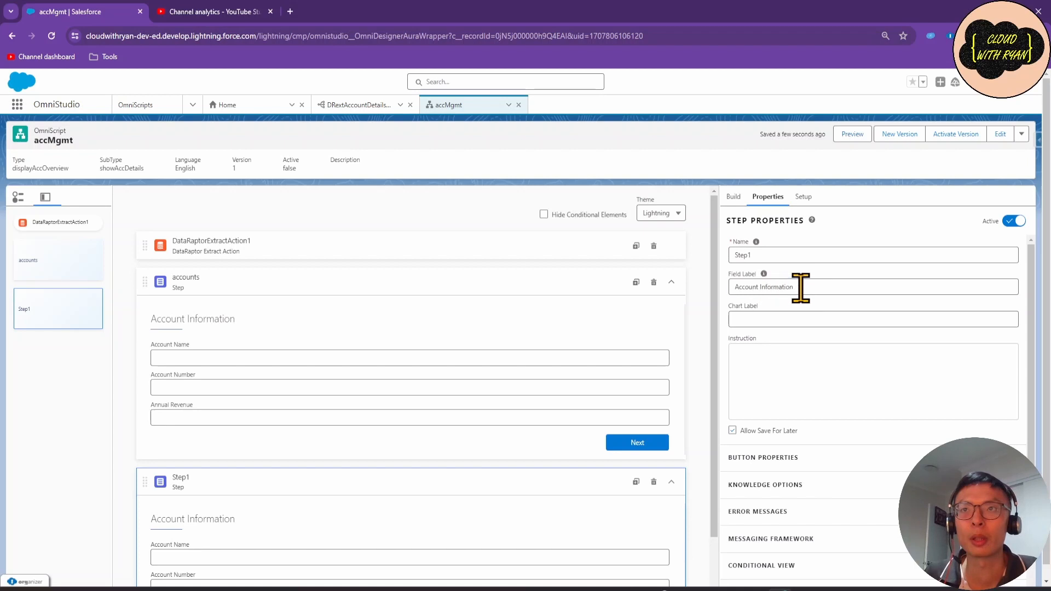
left_click_drag(800, 288, 712, 312)
type("Support Details")
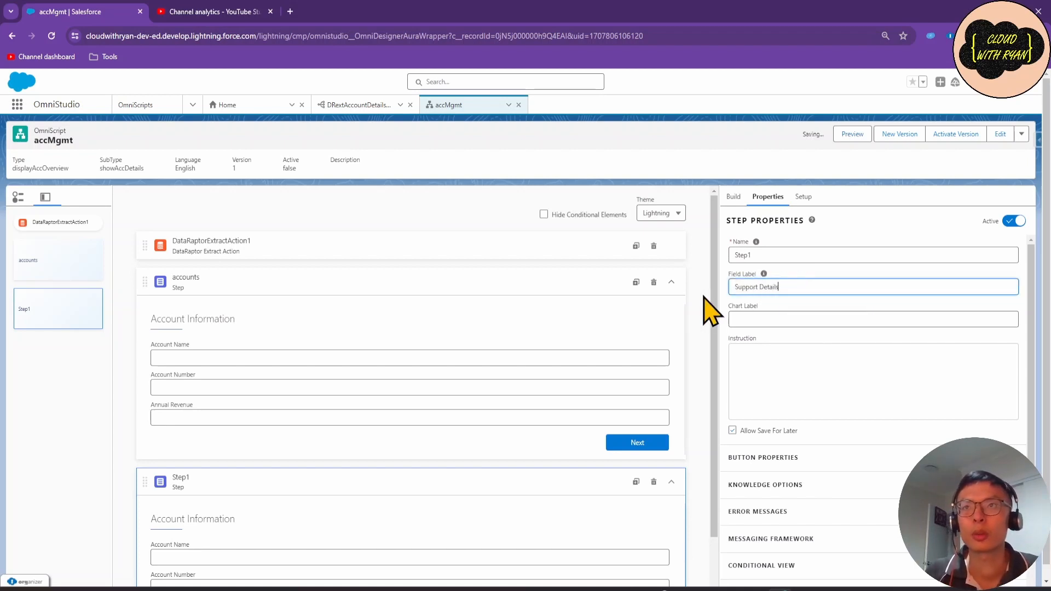
left_click_drag(762, 255, 684, 246)
type("s")
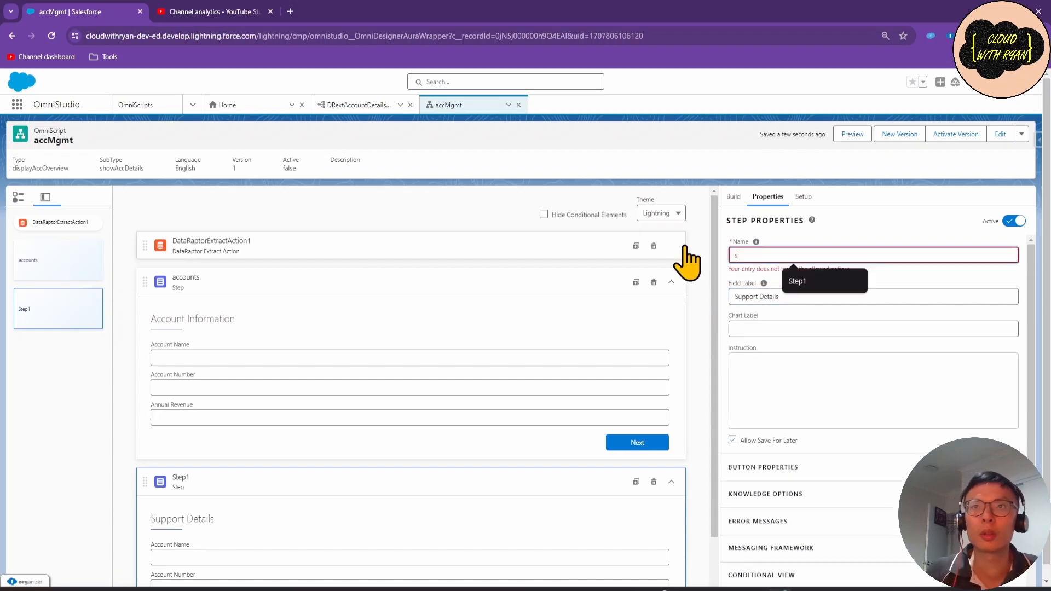
type("upportDe")
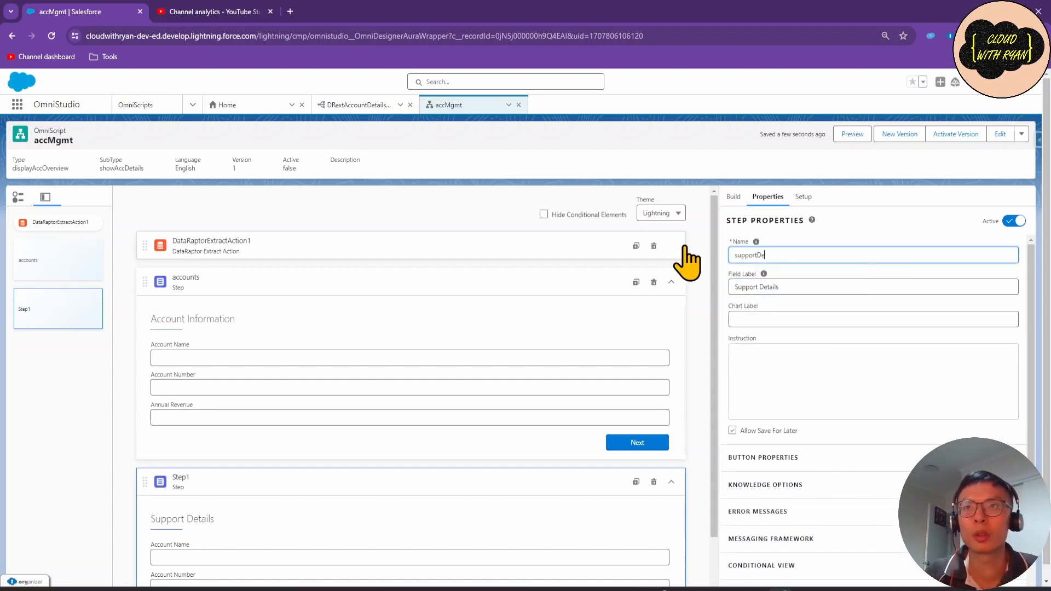
type("tails")
Delete the Account Number and Annual Revenue elements from the supportDetails step.
scroll(525, 380, "down", 1)
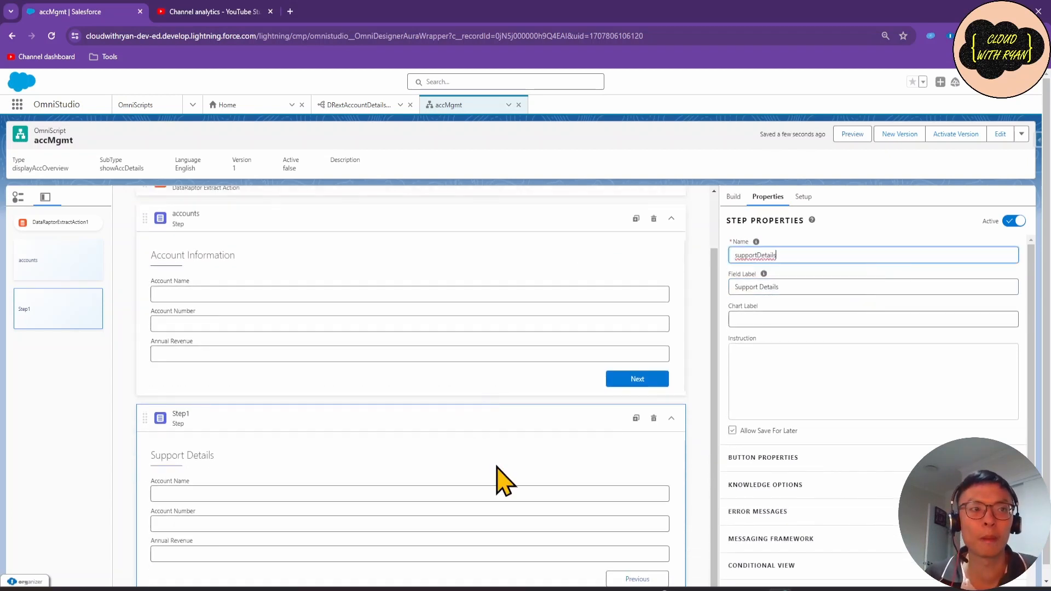
left_click(498, 528)
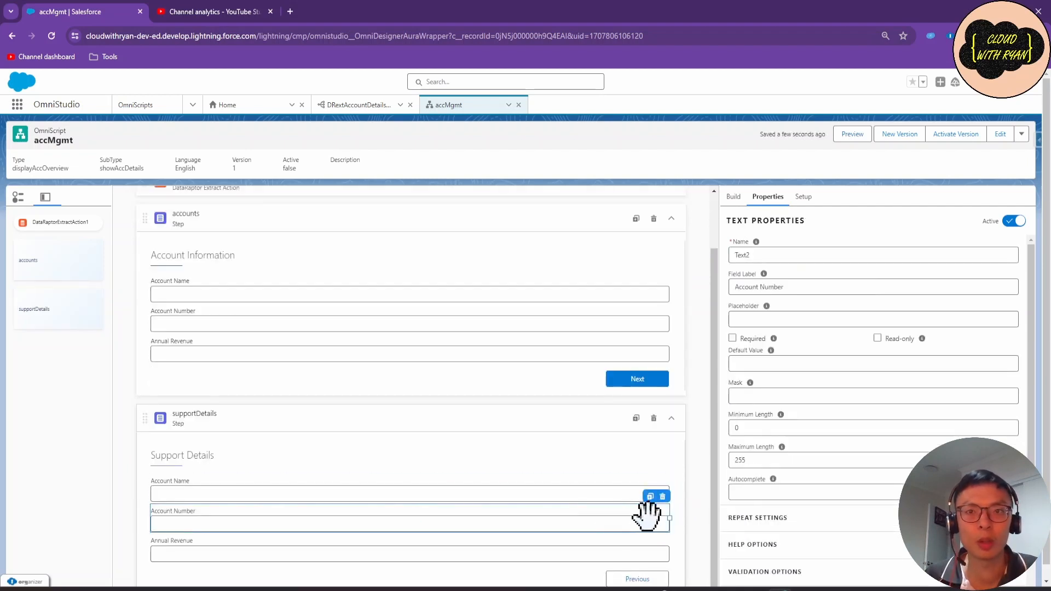
left_click(662, 497)
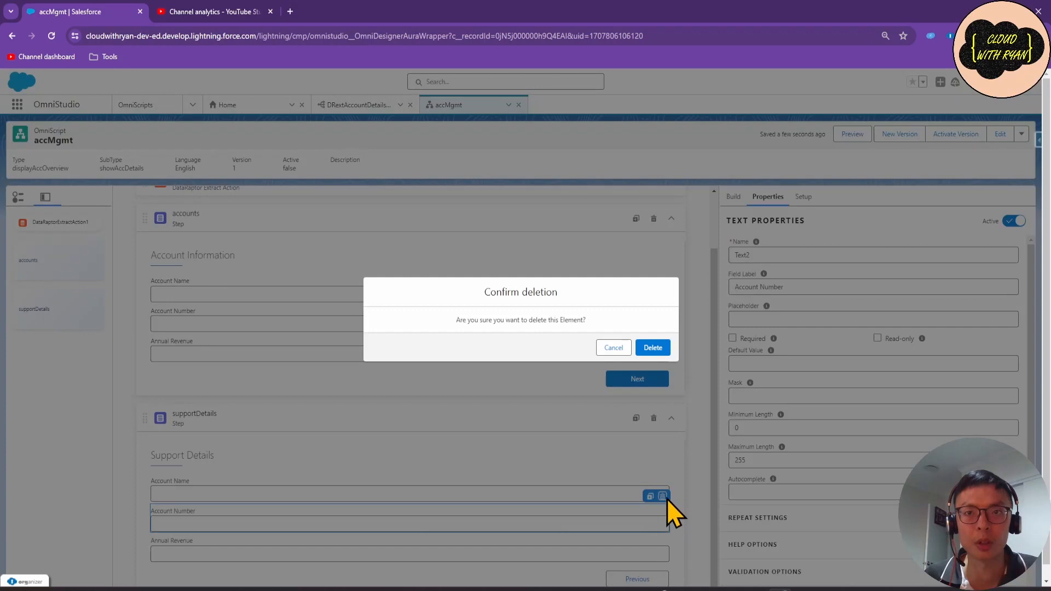
left_click(651, 348)
left_click(656, 551)
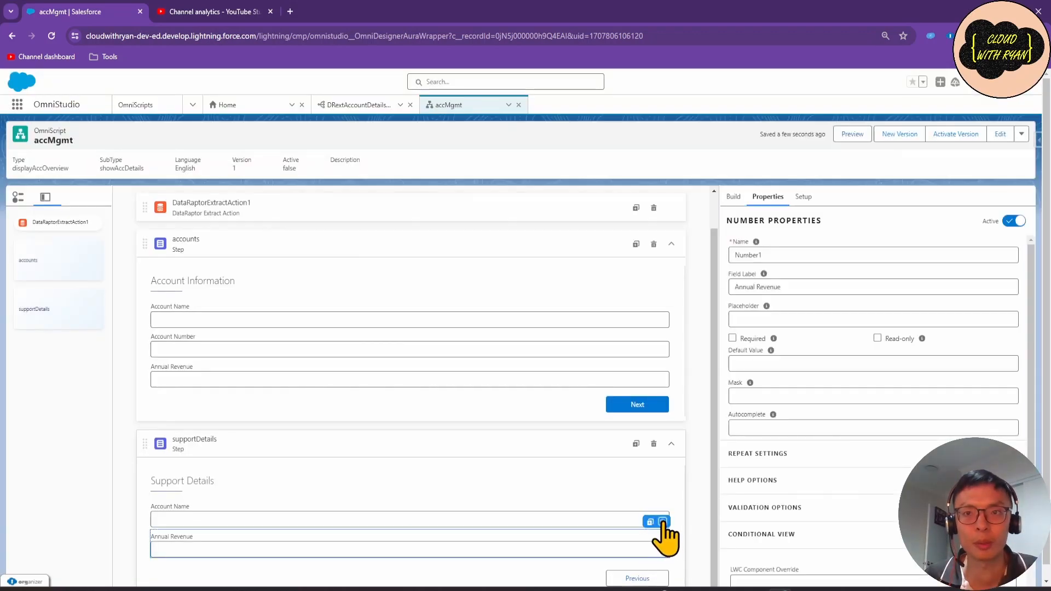
left_click(663, 522)
left_click(653, 348)
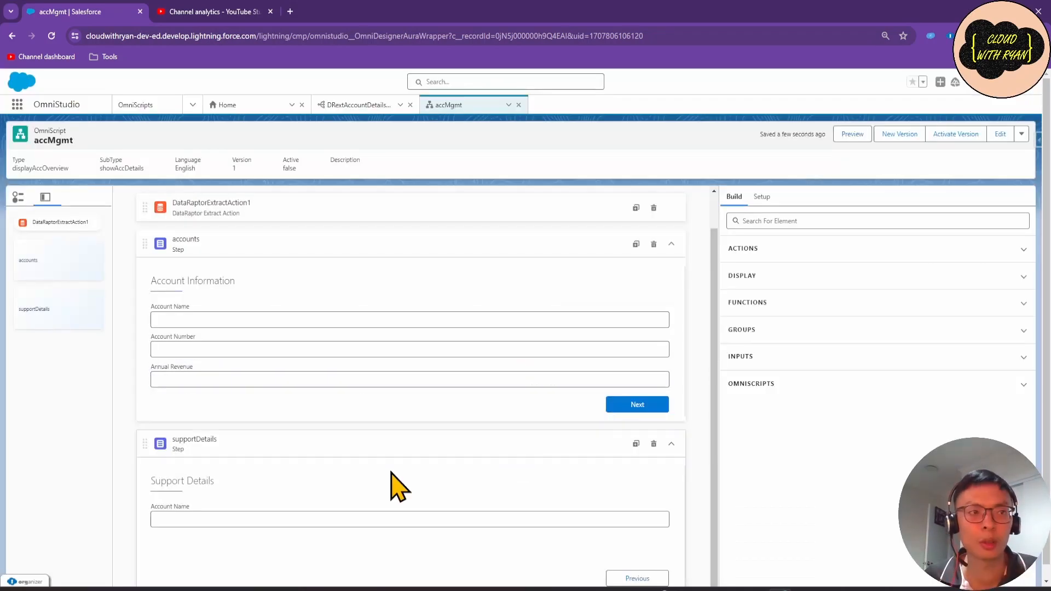
Change the remaining Account Name element in supportDetails to the field label Description and the name description.
left_click(349, 519)
triple_click(781, 293)
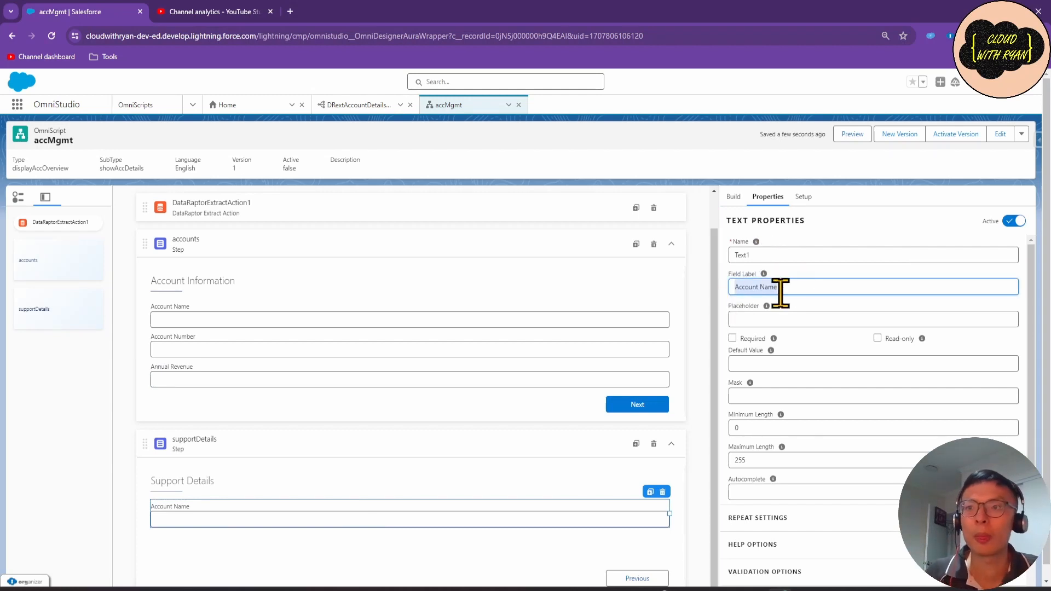
type("Description")
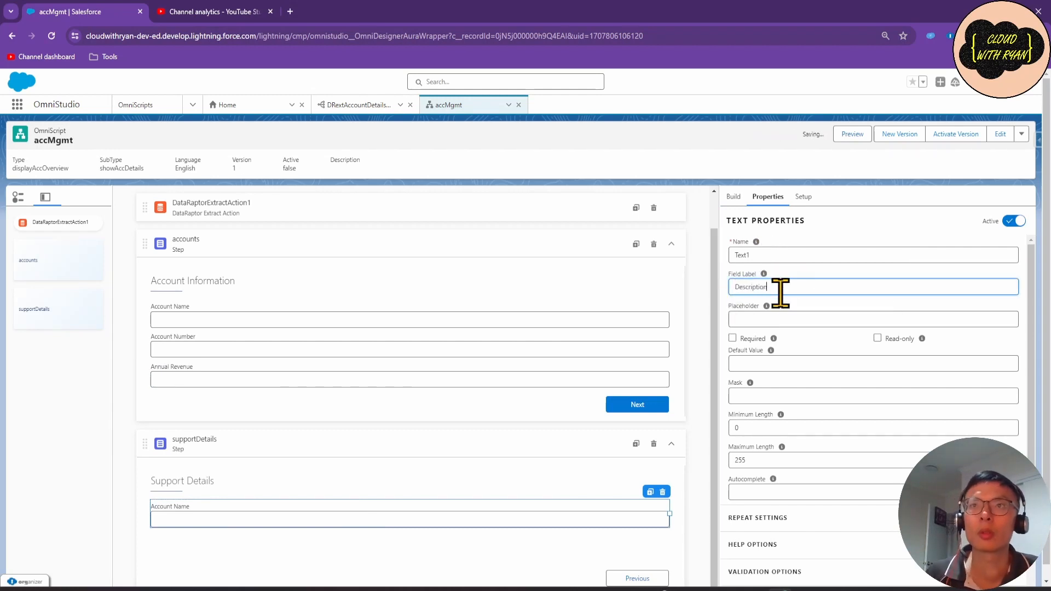
triple_click(764, 255)
type("description")
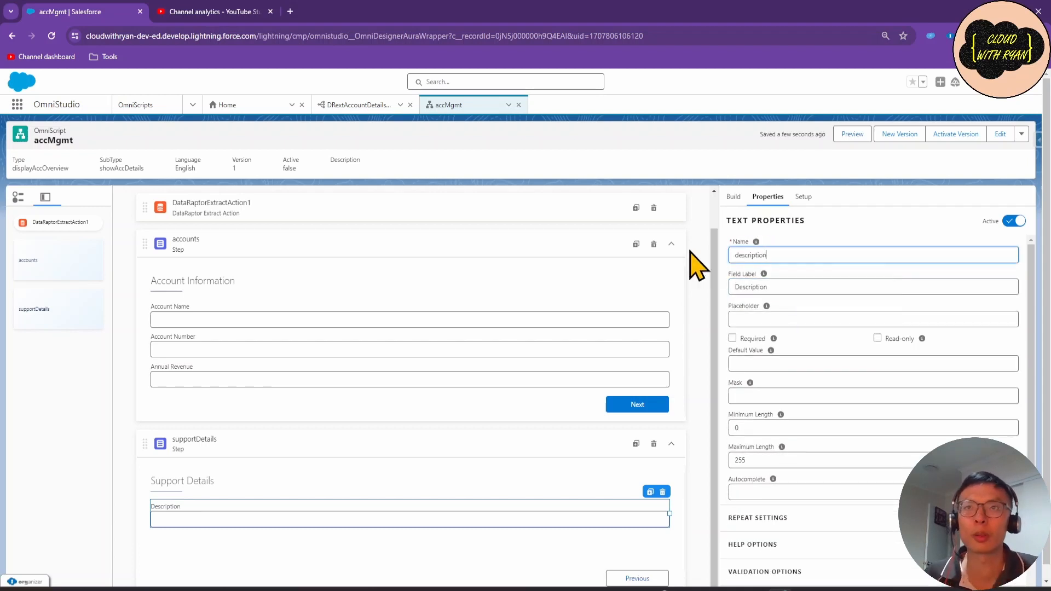
left_click(696, 269)
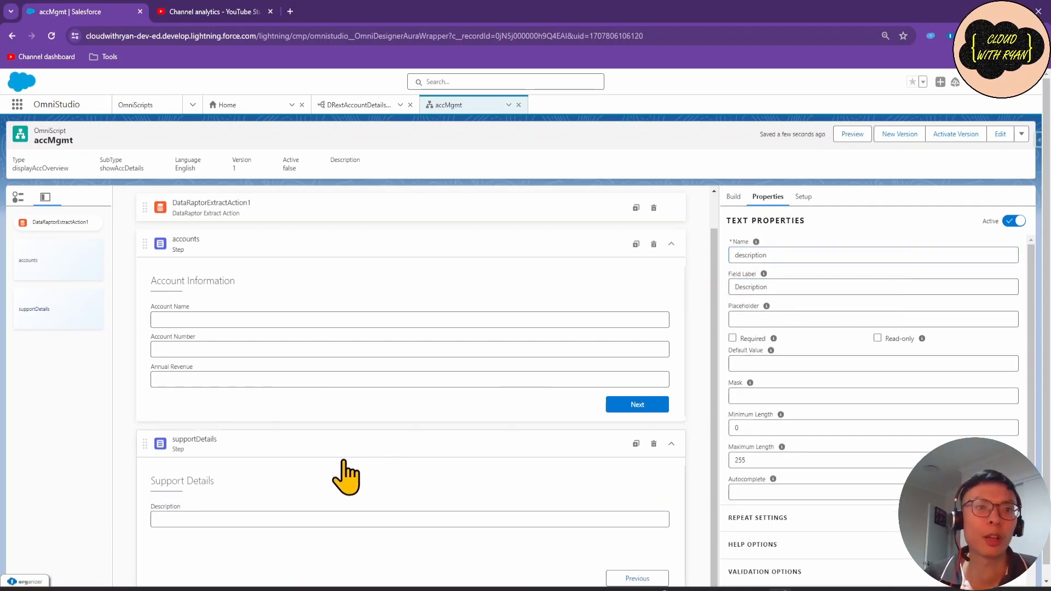
Preview the OmniScript, advance to Support Details, enter "need help with" as the description, check the data JSON and return to the design.
left_click(853, 135)
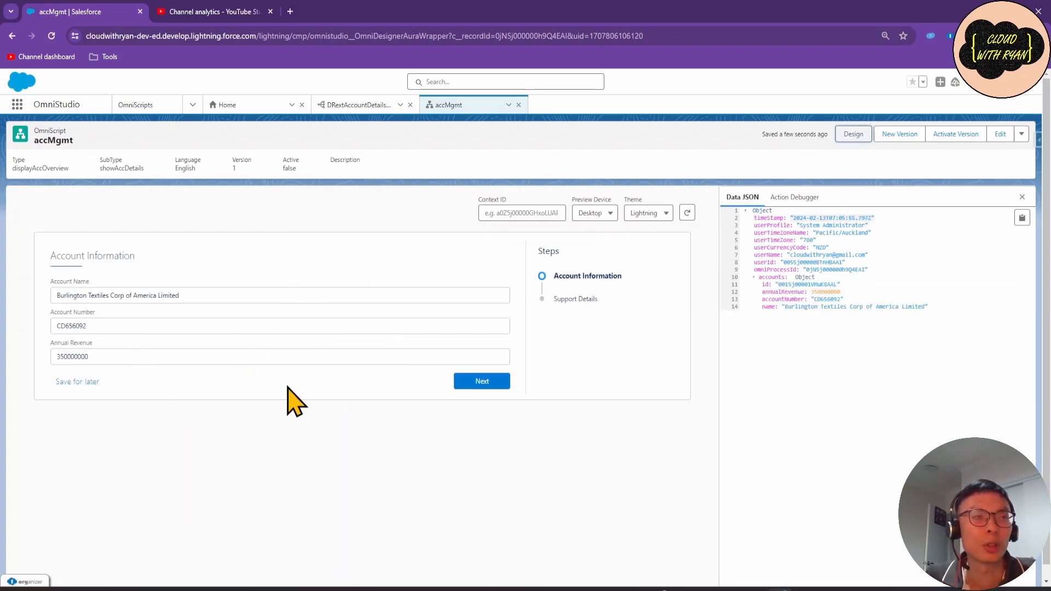
left_click(481, 381)
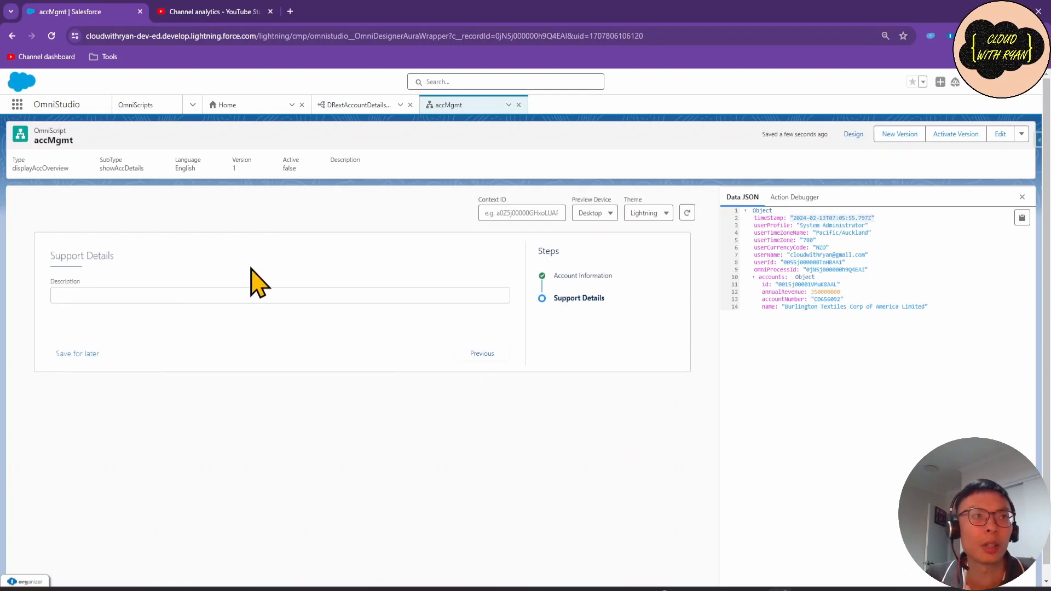
left_click(214, 295)
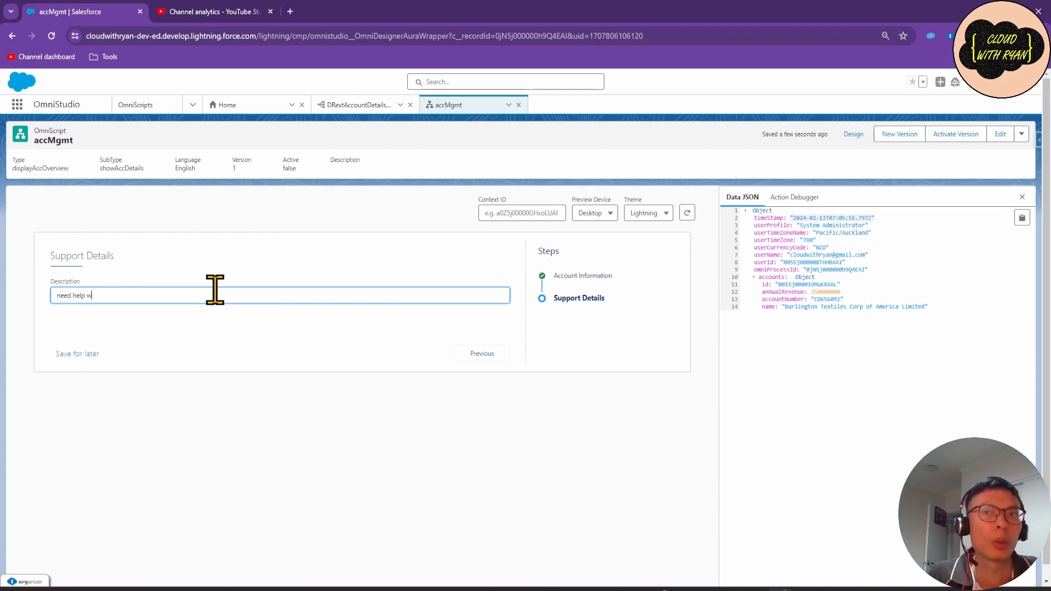
left_click(293, 420)
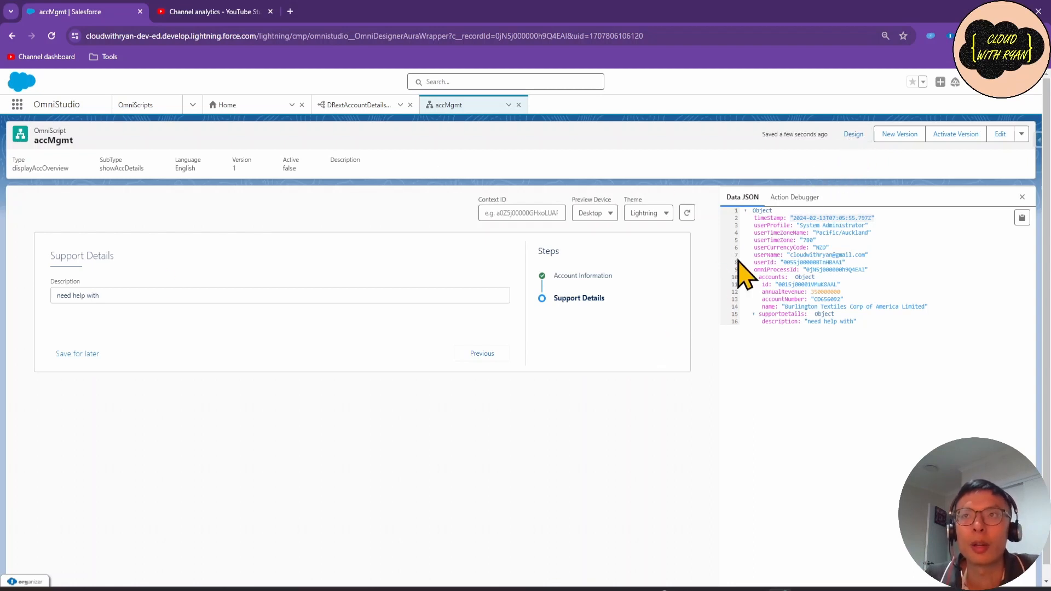
left_click(853, 134)
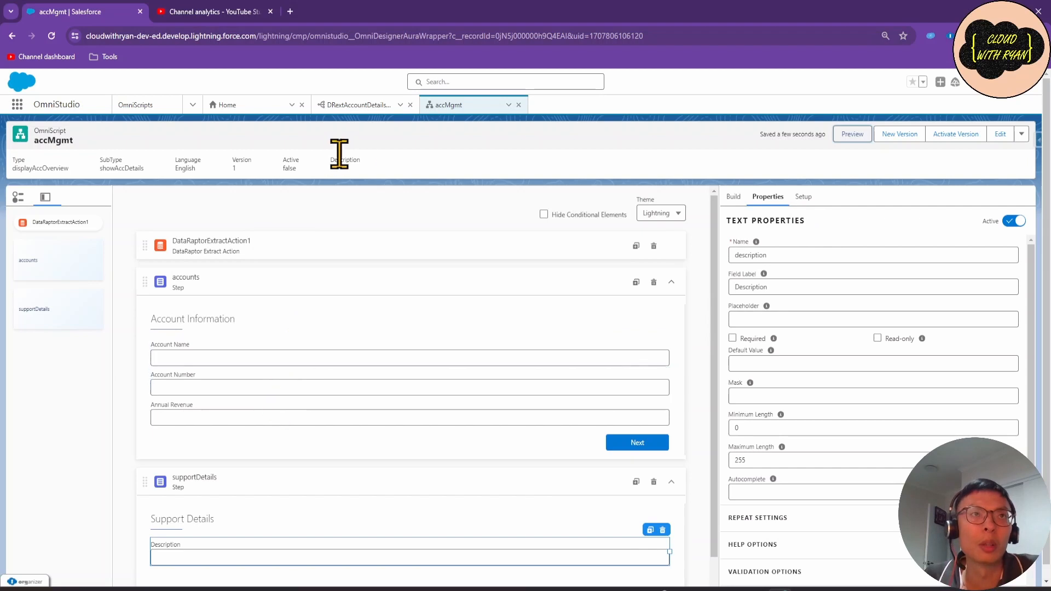
Compare the keys in the DRextAccountDetailsWithFormula response with the element names in the accounts step.
left_click(372, 106)
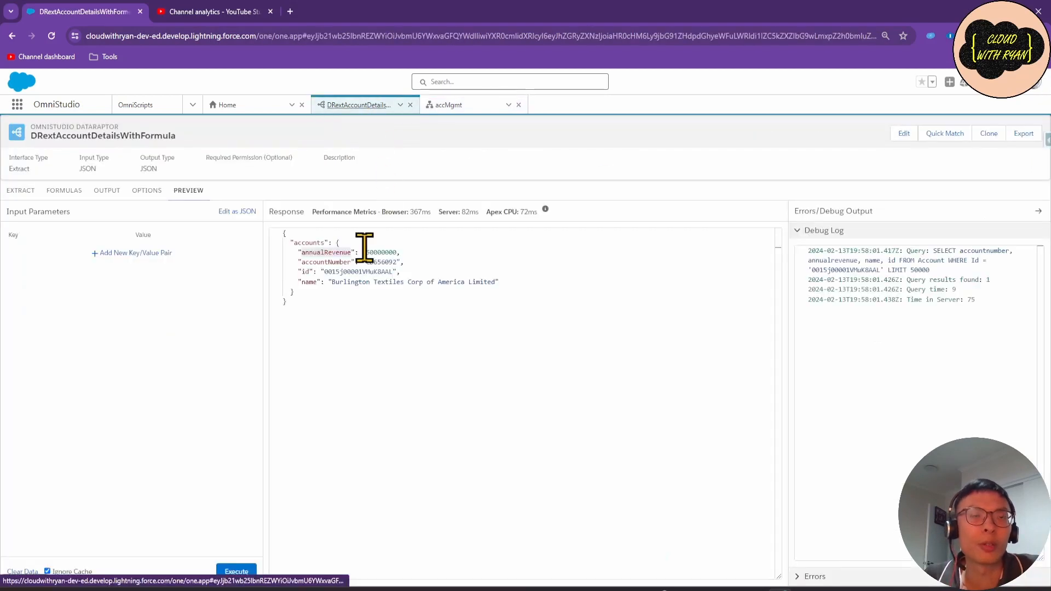
left_click(464, 106)
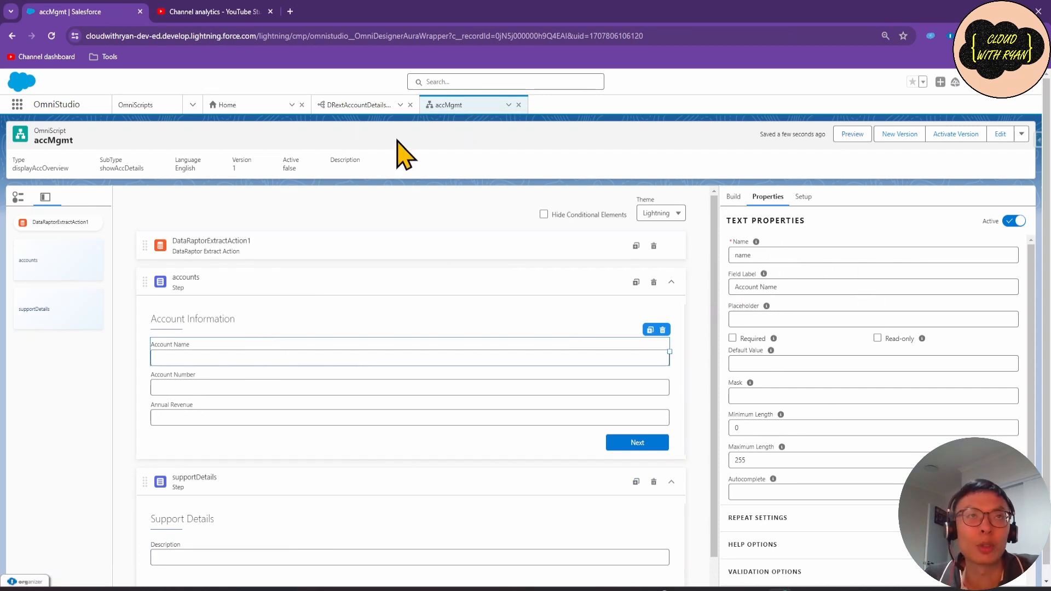
left_click(362, 106)
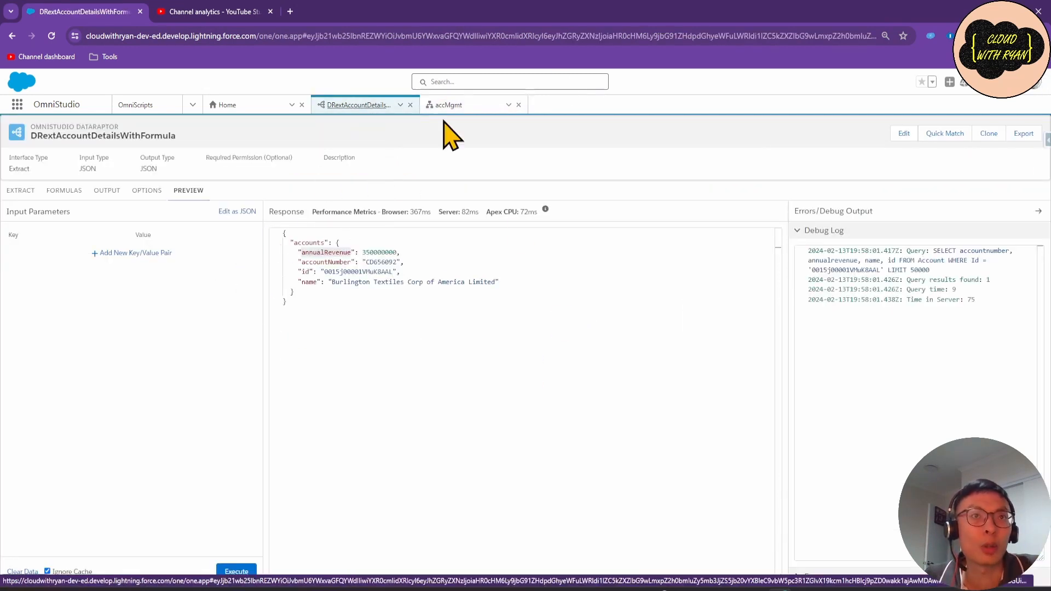
left_click(470, 110)
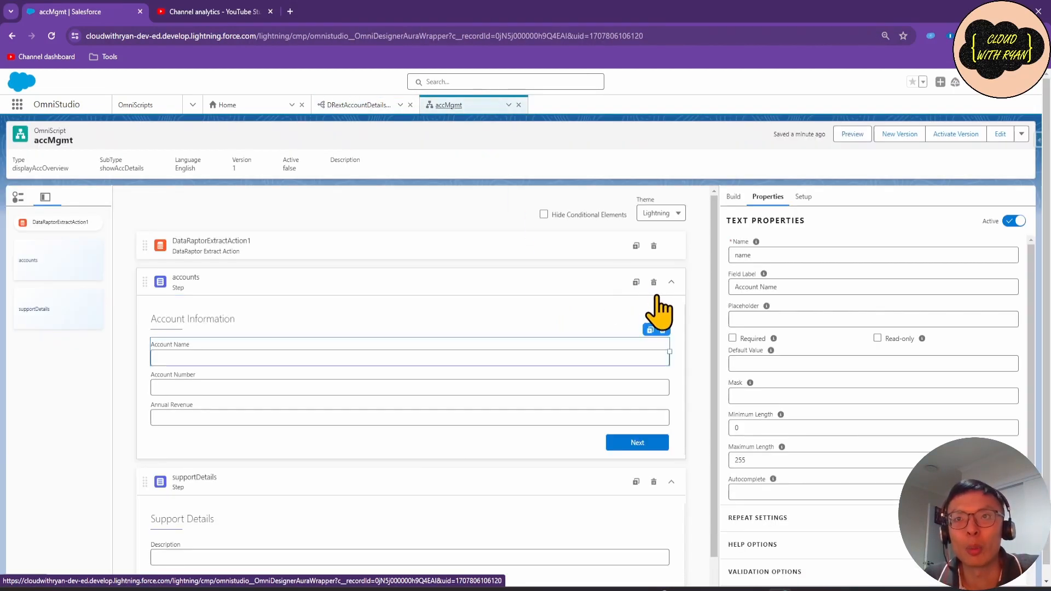
Open the properties of DataRaptorExtractAction1 and review its input parameters and response settings.
scroll(641, 306, "down", 1)
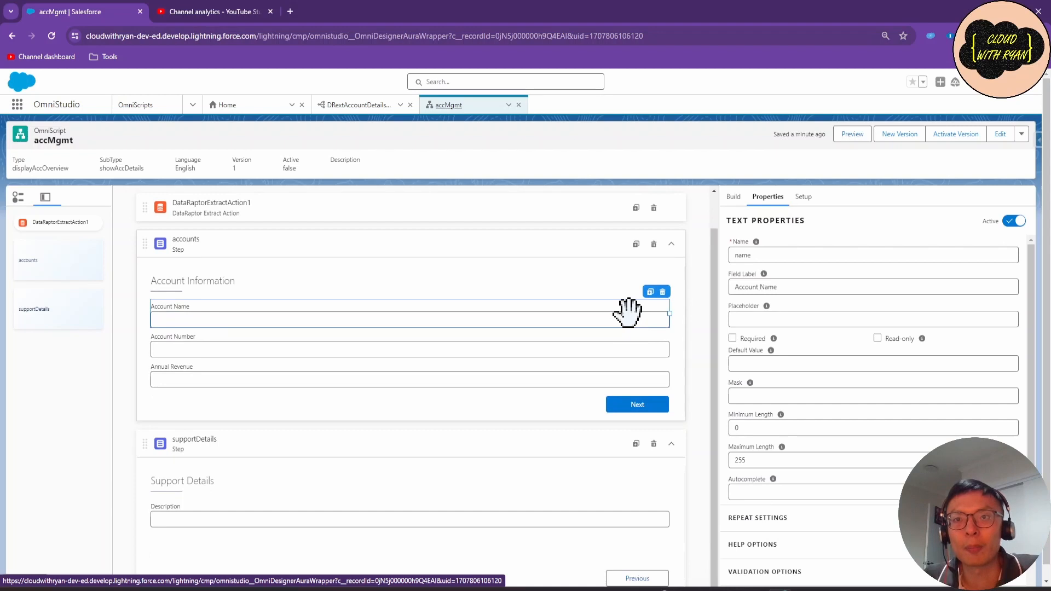
scroll(629, 312, "up", 1)
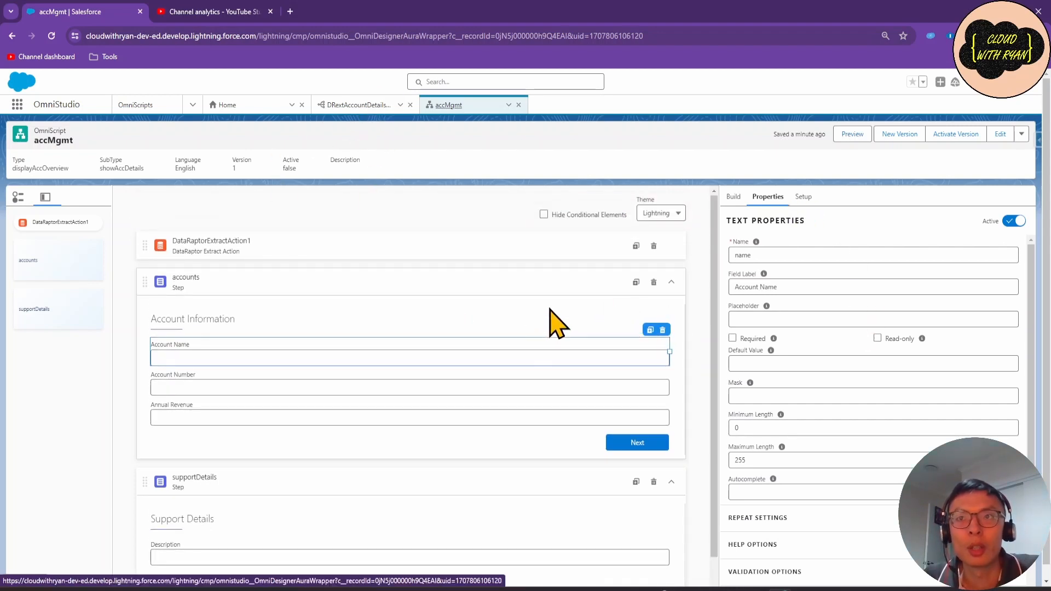
left_click(499, 248)
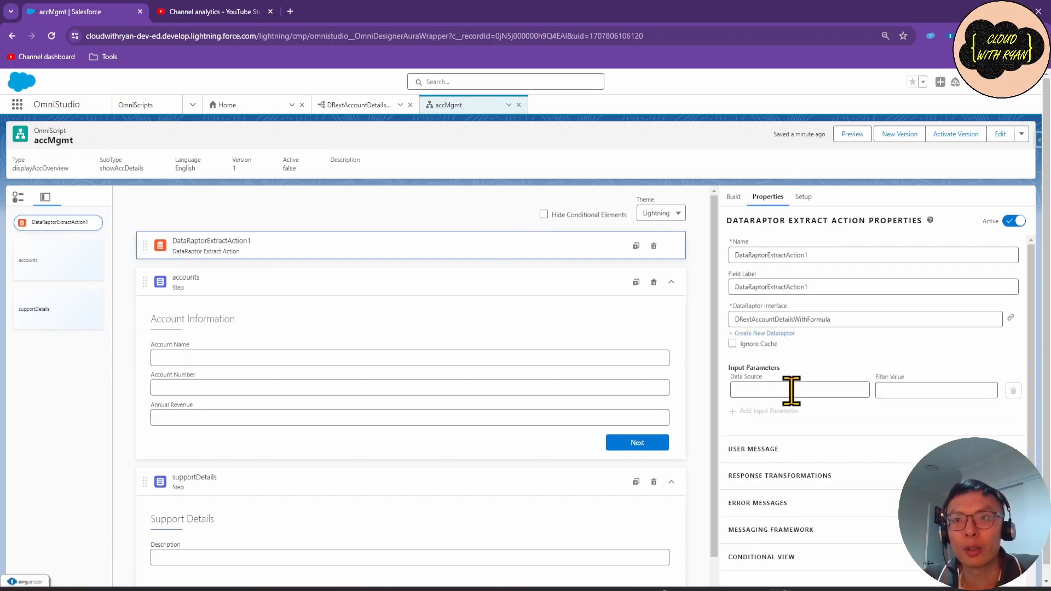
scroll(794, 388, "down", 2)
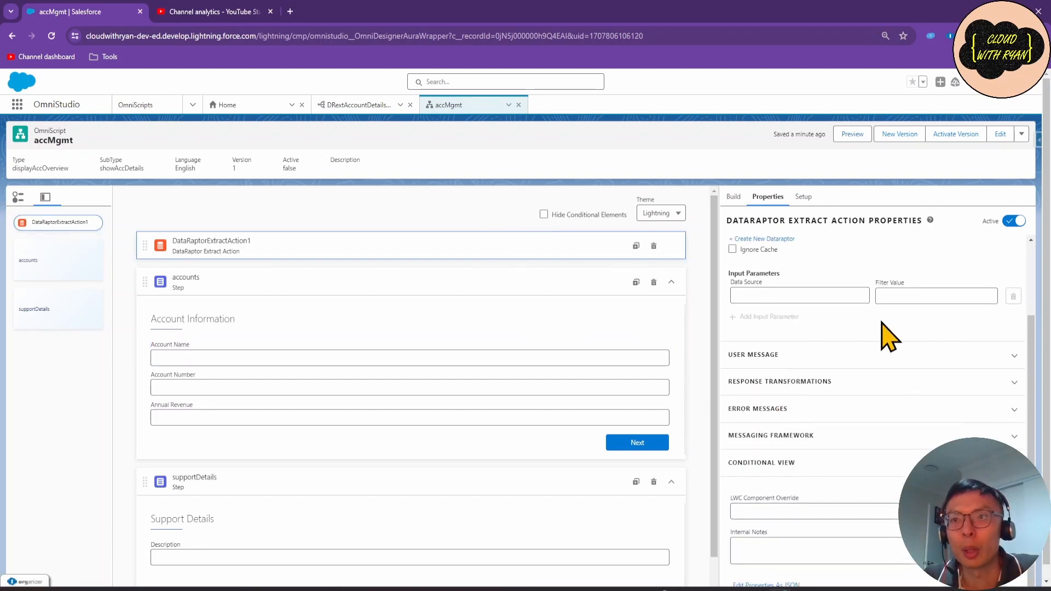
Examine DataRaptorExtractAction1's response transformation settings and input parameters against the accounts node in the DRextAccountDetailsWithFormula preview response.
left_click(816, 382)
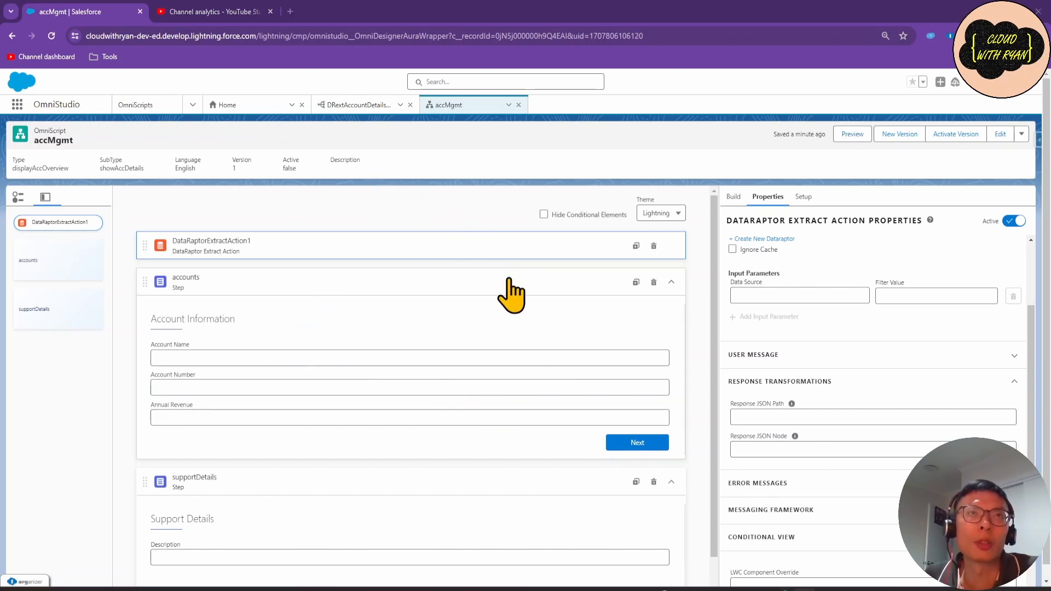
left_click(359, 105)
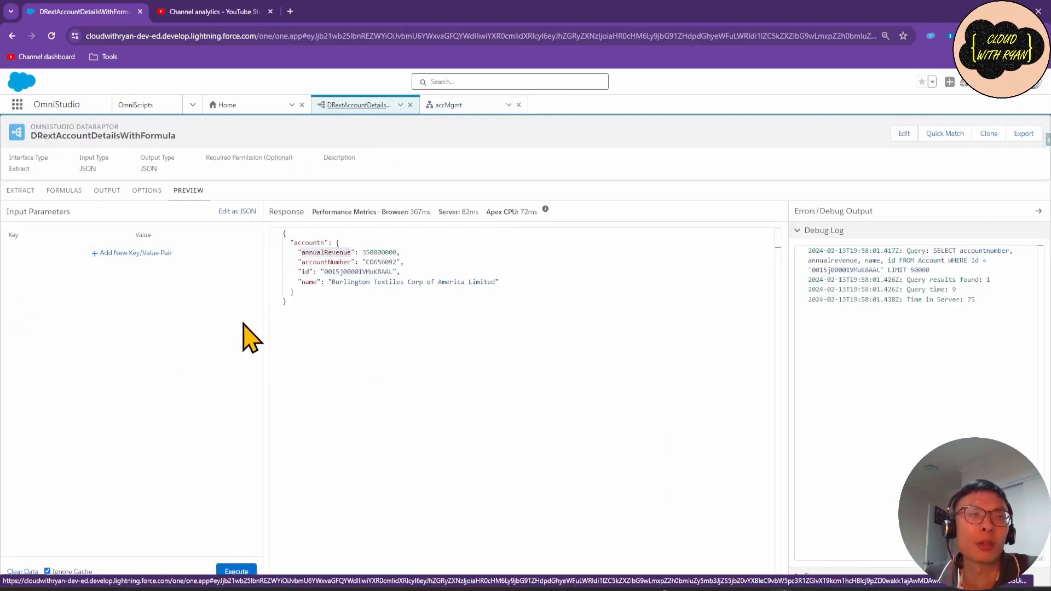
left_click(474, 107)
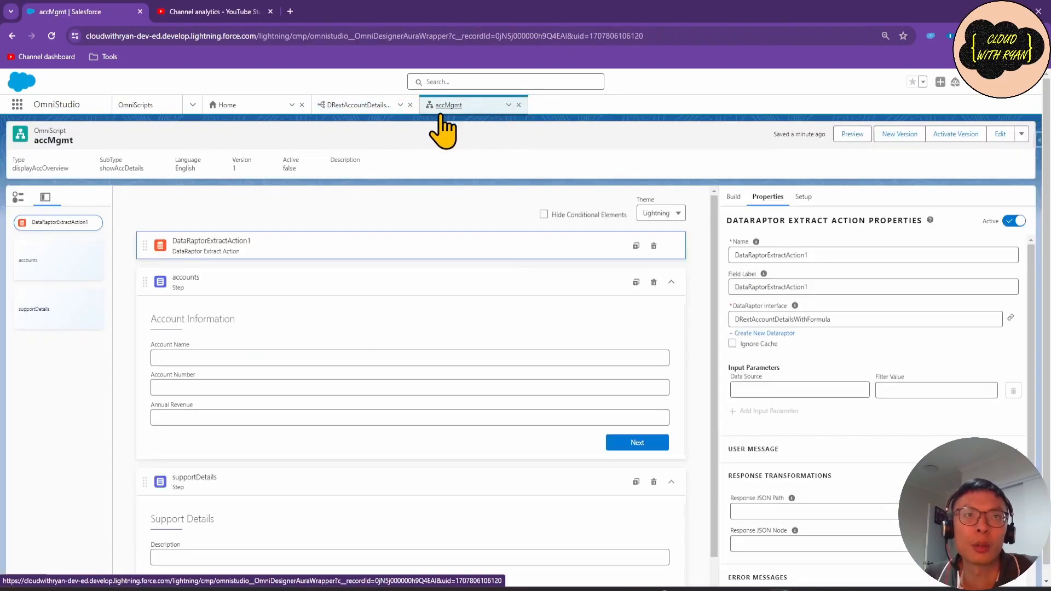
left_click(375, 107)
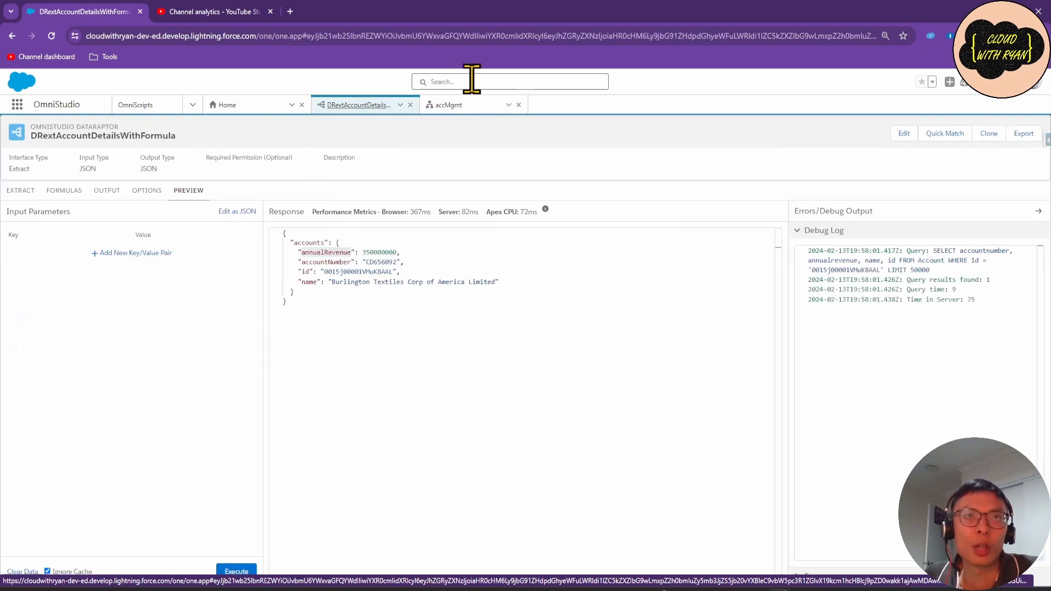
left_click(470, 107)
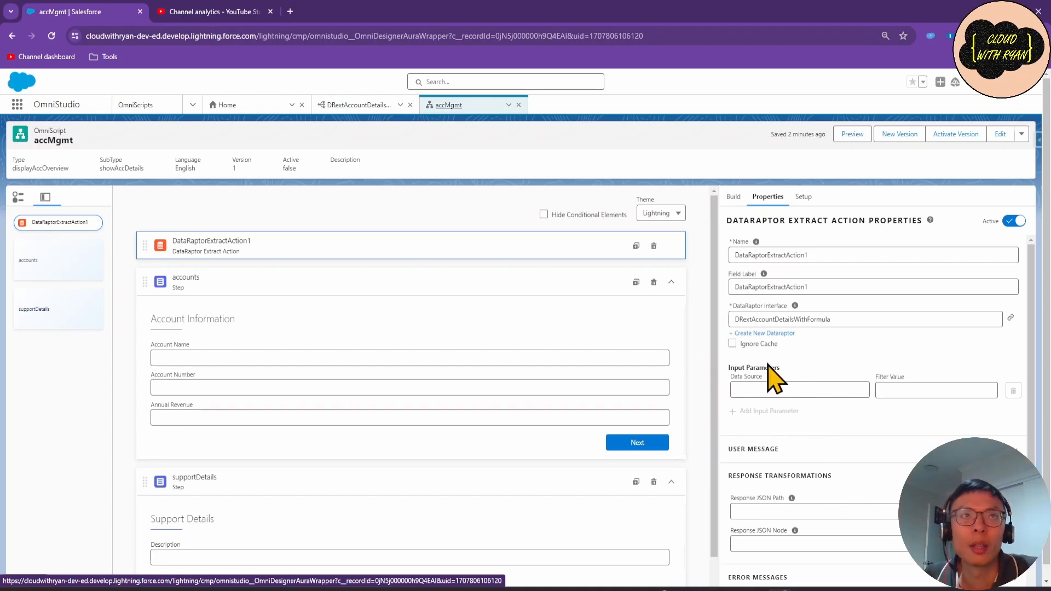
left_click(364, 107)
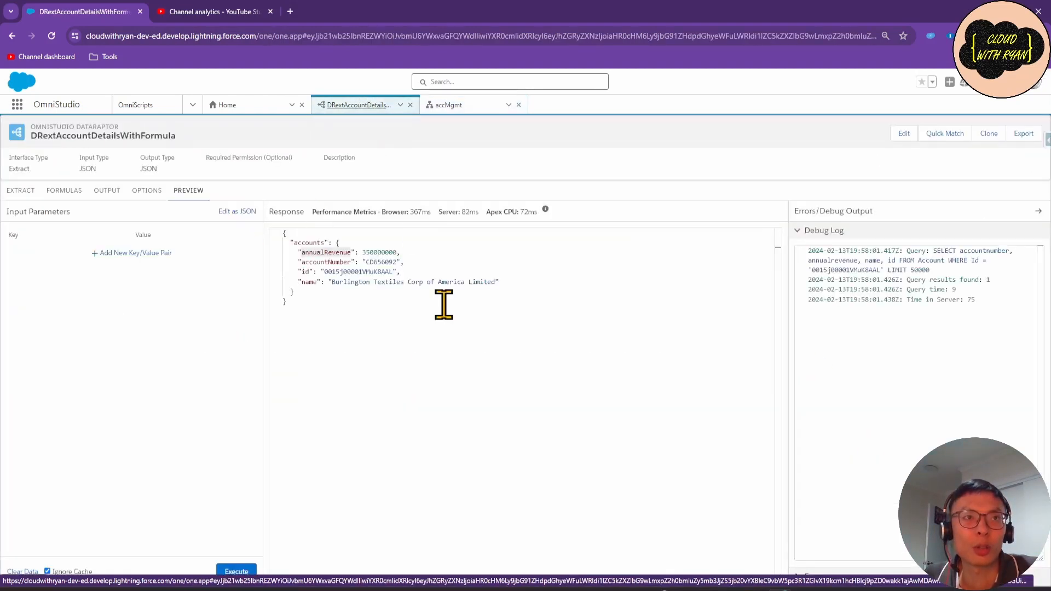
left_click(469, 104)
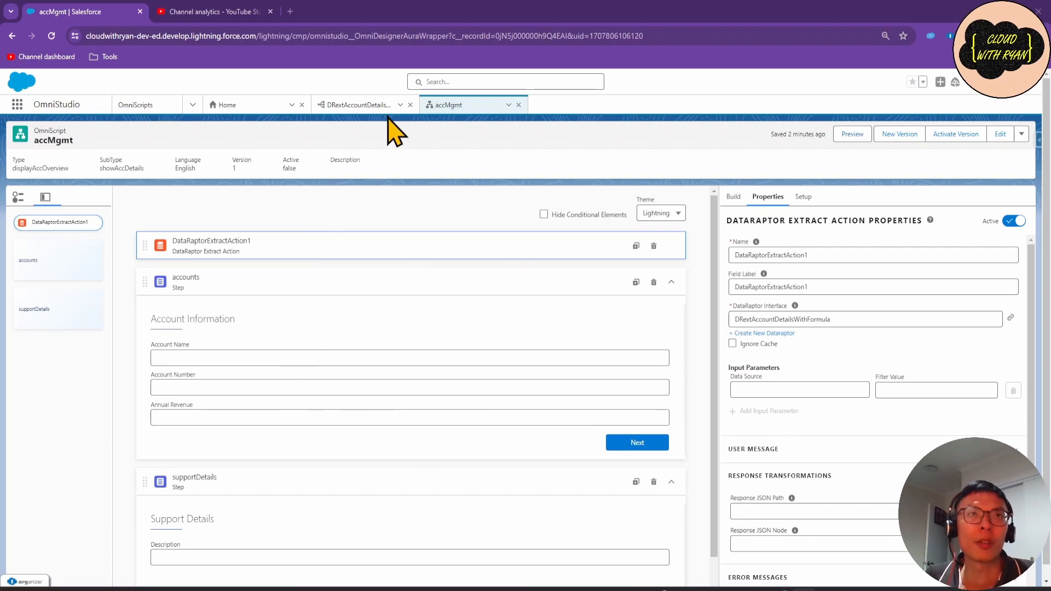
left_click(369, 111)
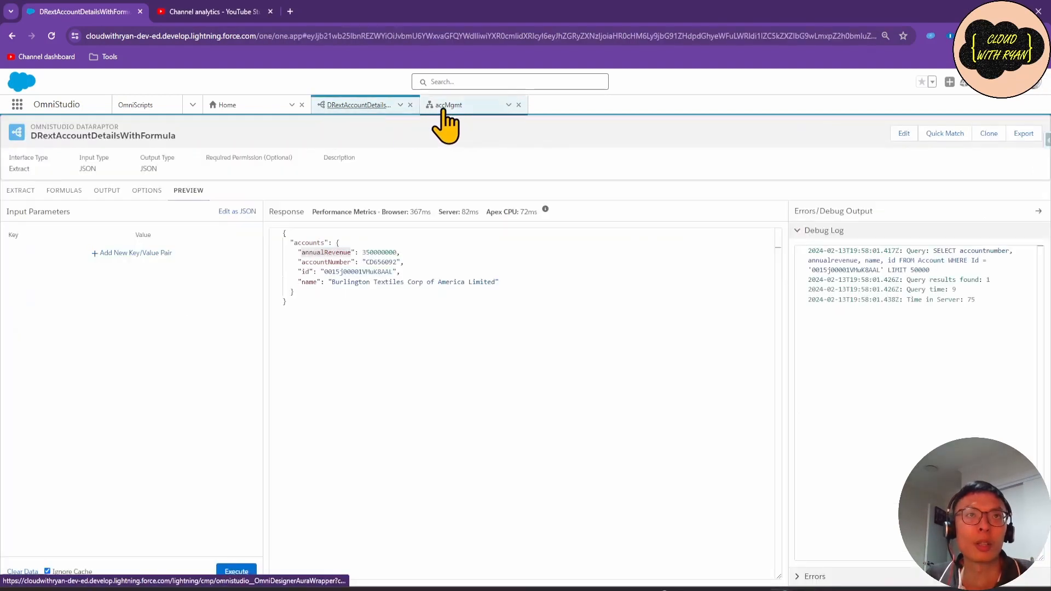
left_click(444, 105)
left_click(361, 105)
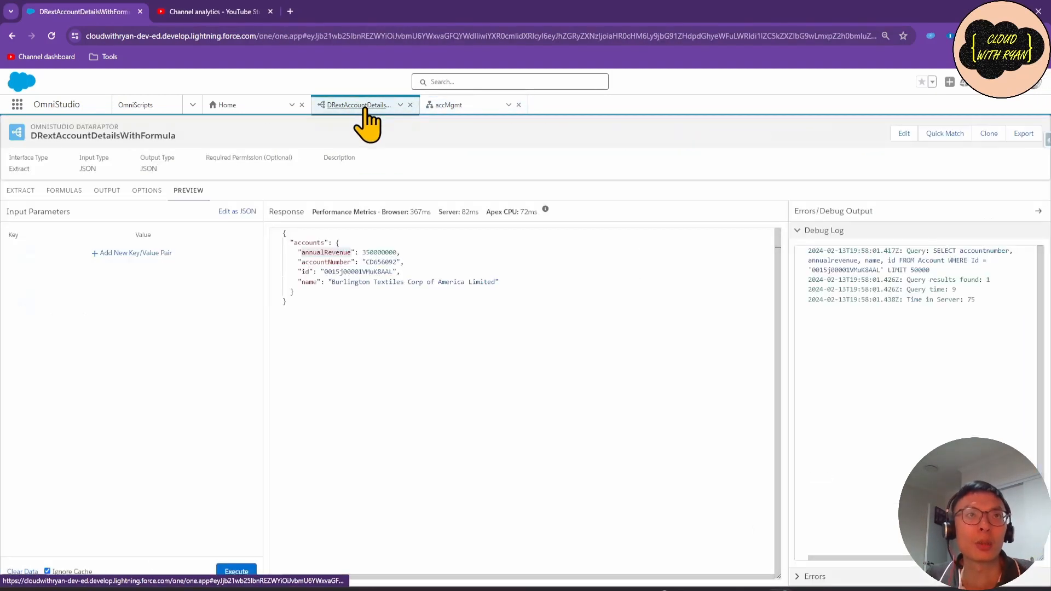
left_click(459, 107)
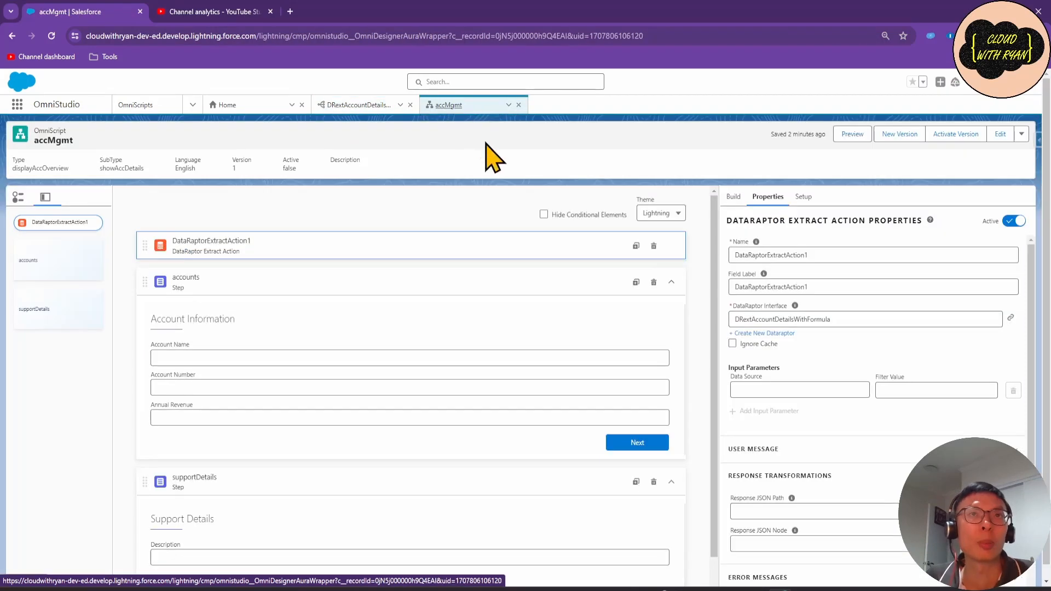